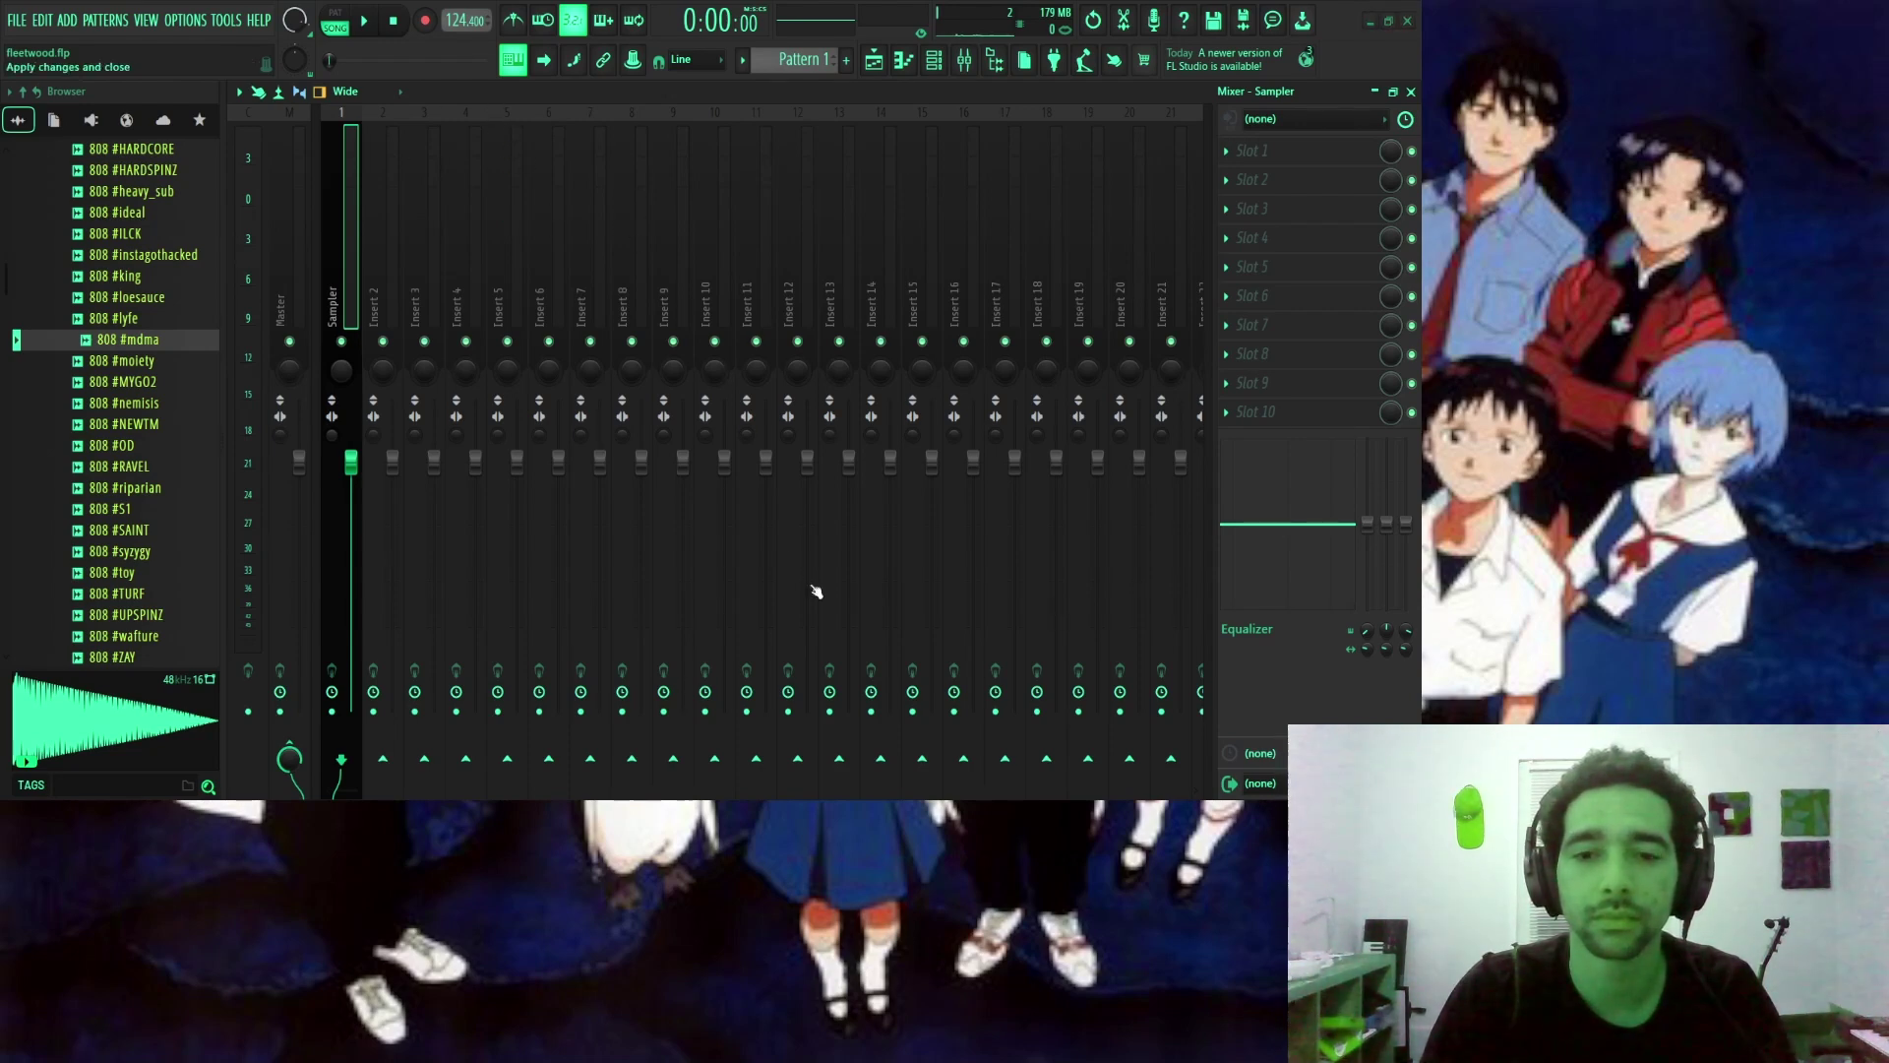
Link the Fleetwood Mac audio clip, instead of the Sampler, to mixer insert 1 and load ShaperBox 3 in its first effect slot.
key("ctrl+z")
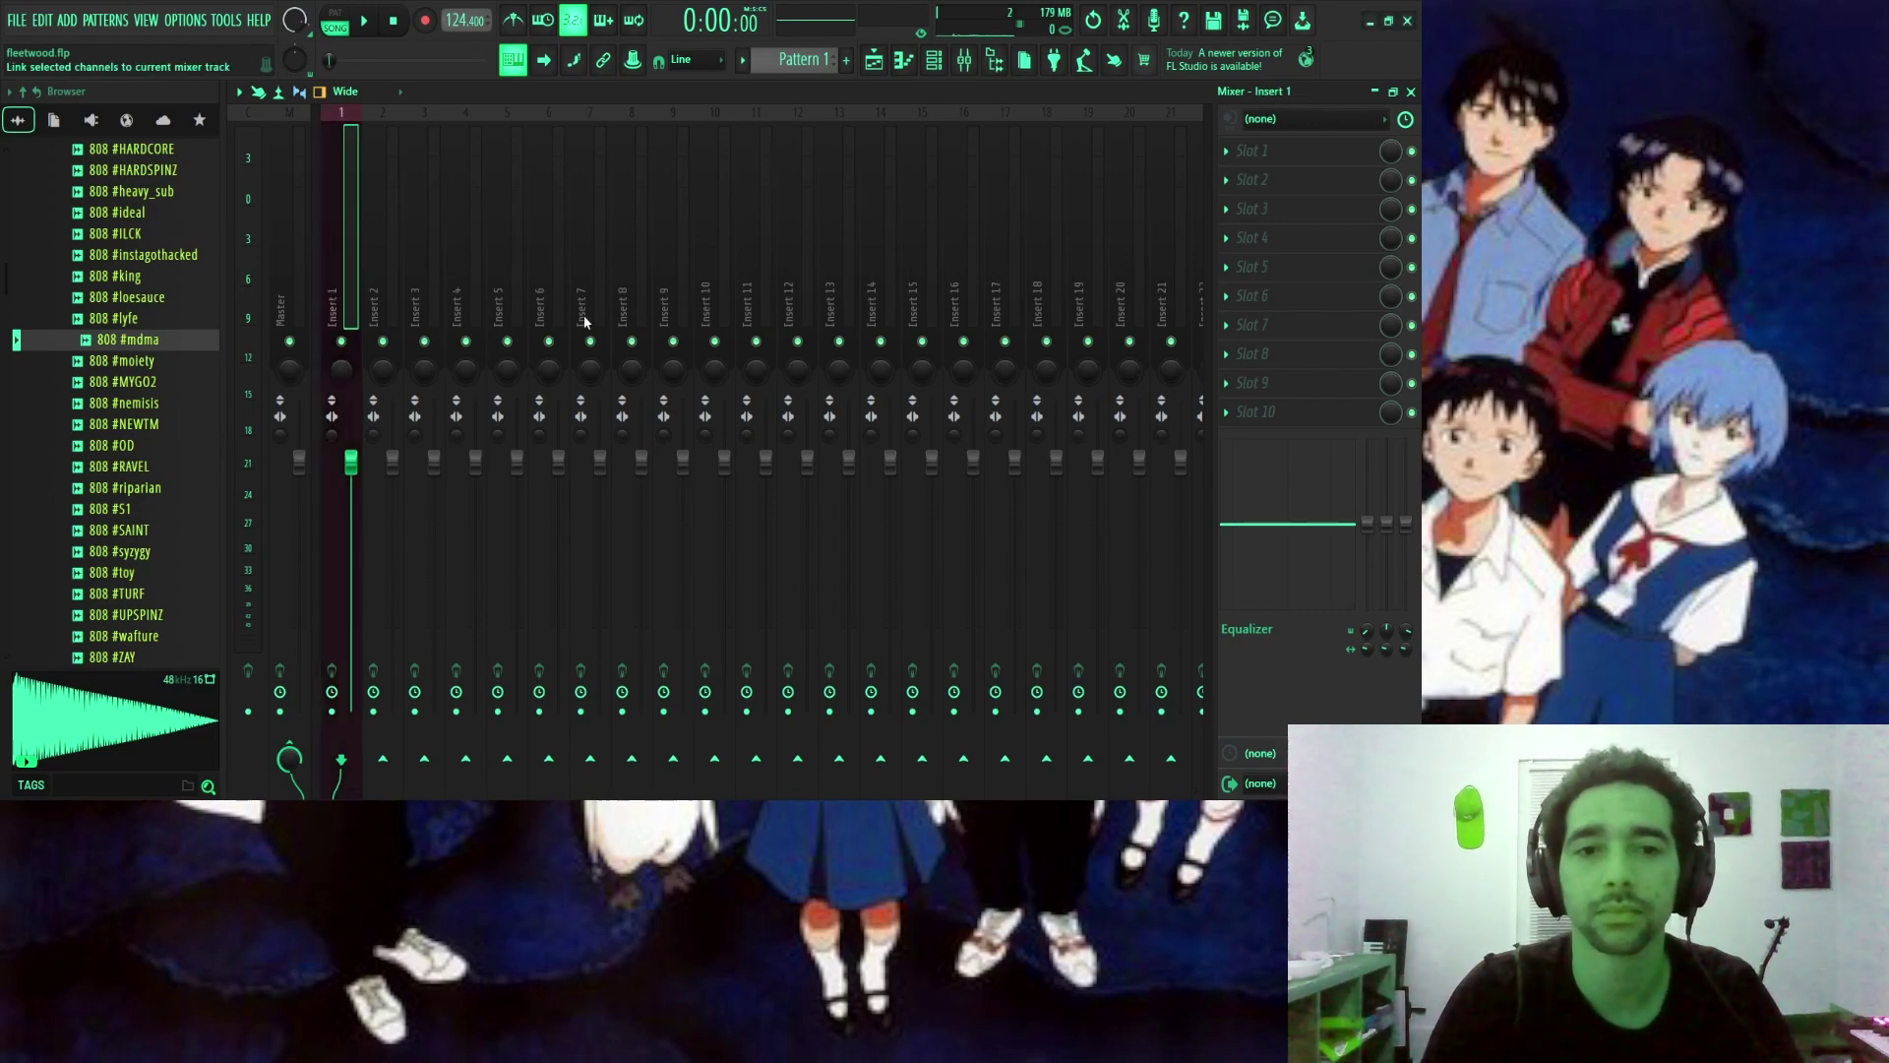
key("ctrl+l")
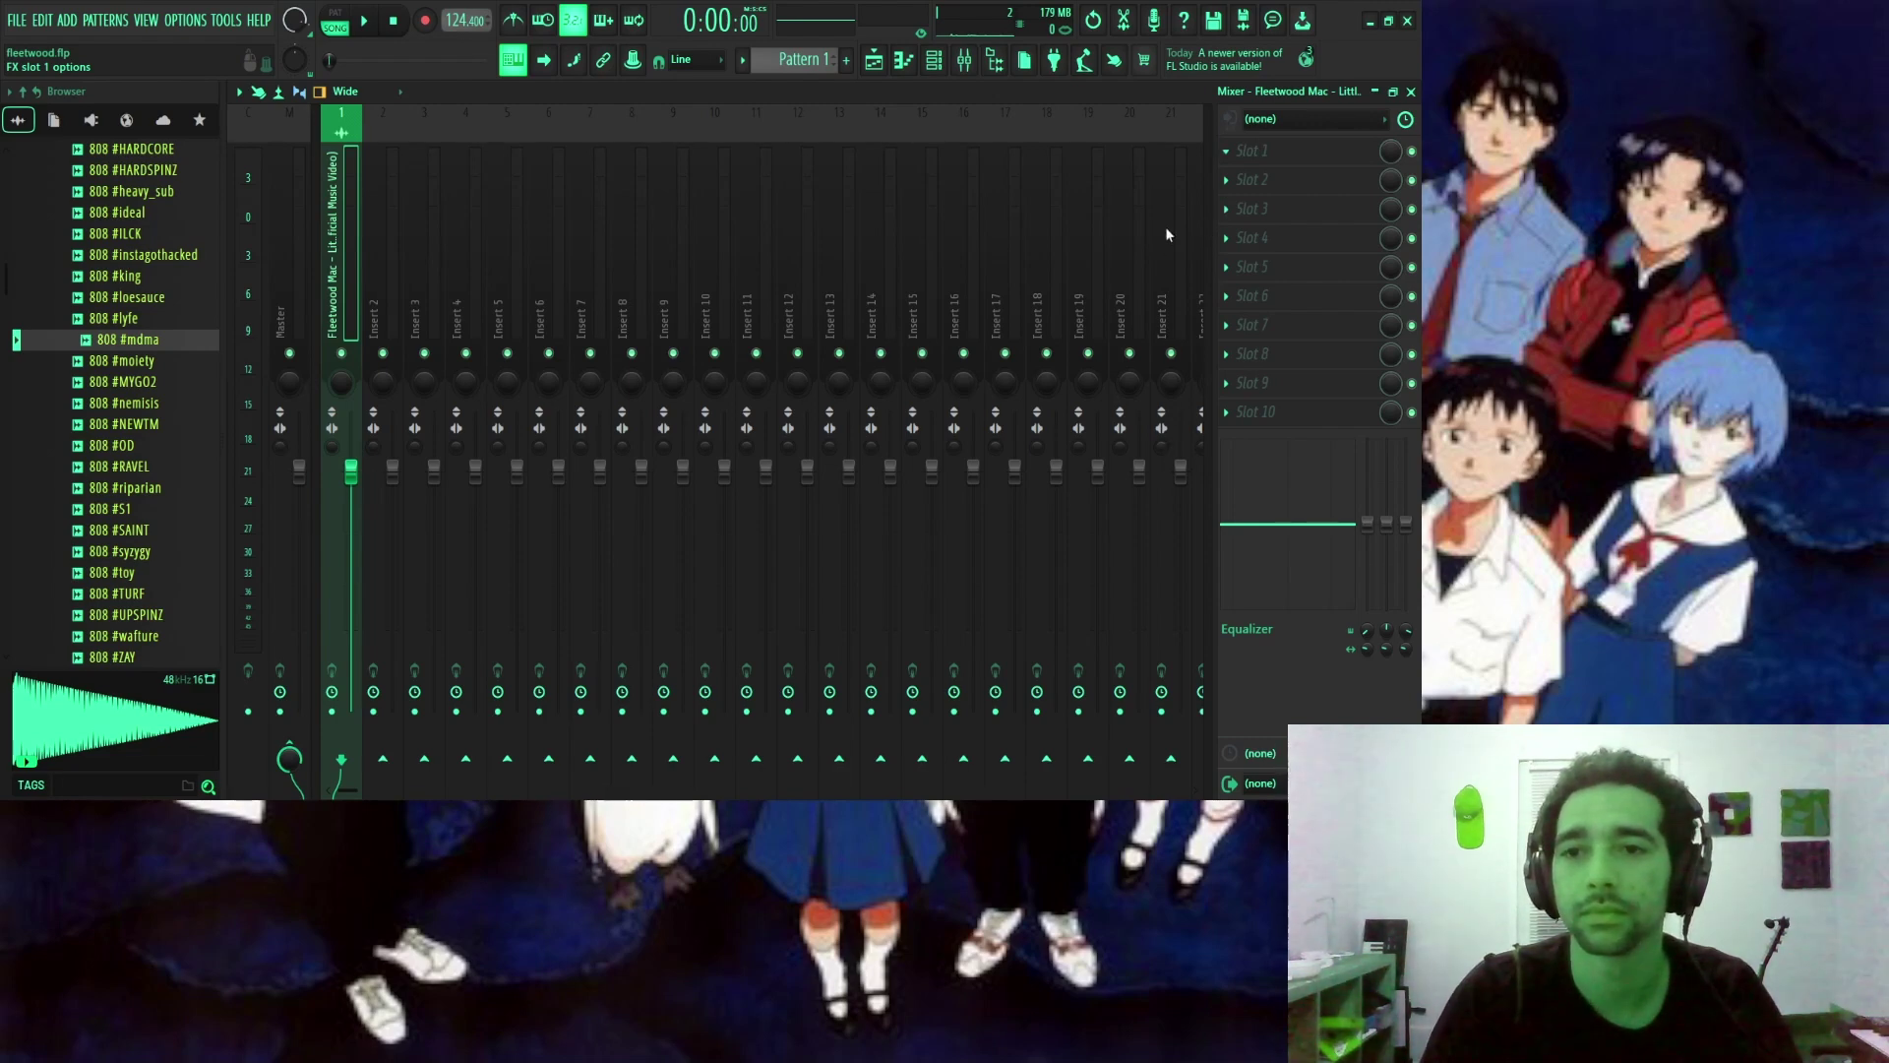
left_click(959, 557)
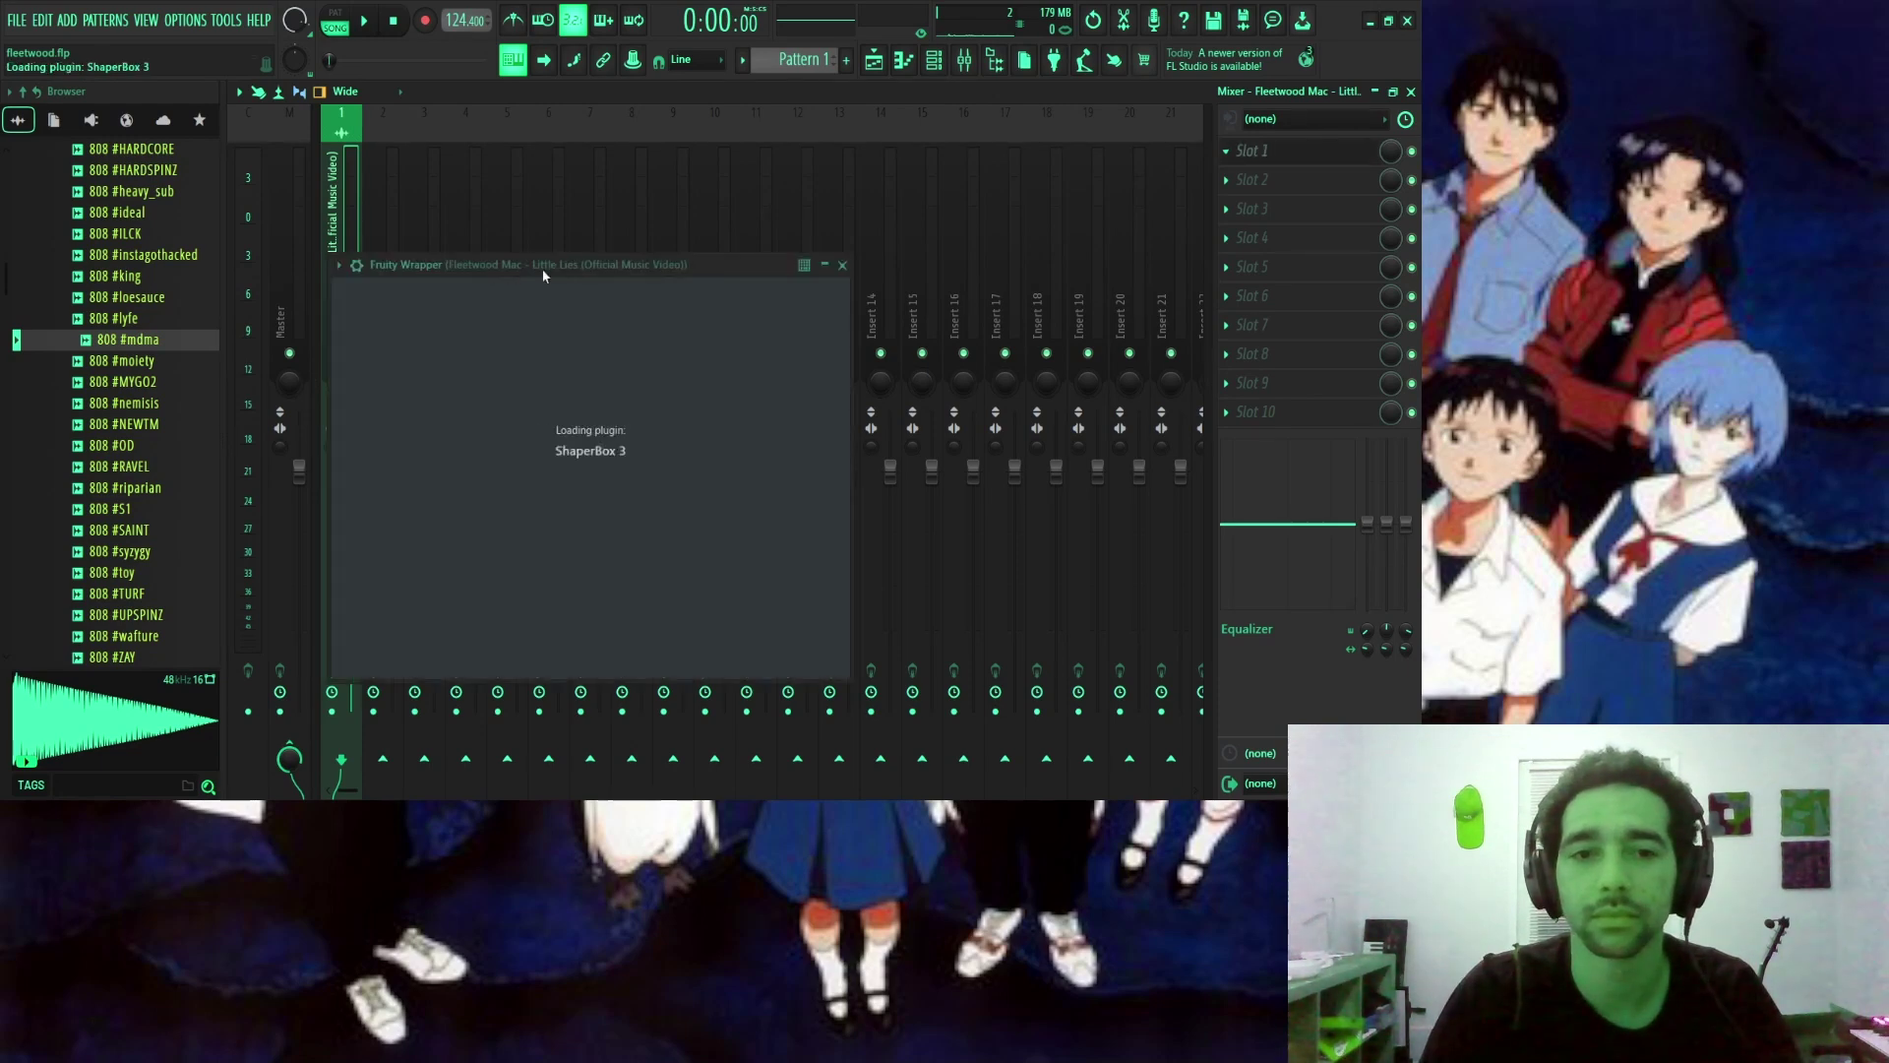
With the song playing, try the Chop & Gate presets 8th Gated 2 Bar and 8th Pan Arp in ShaperBox 3.
left_click(748, 204)
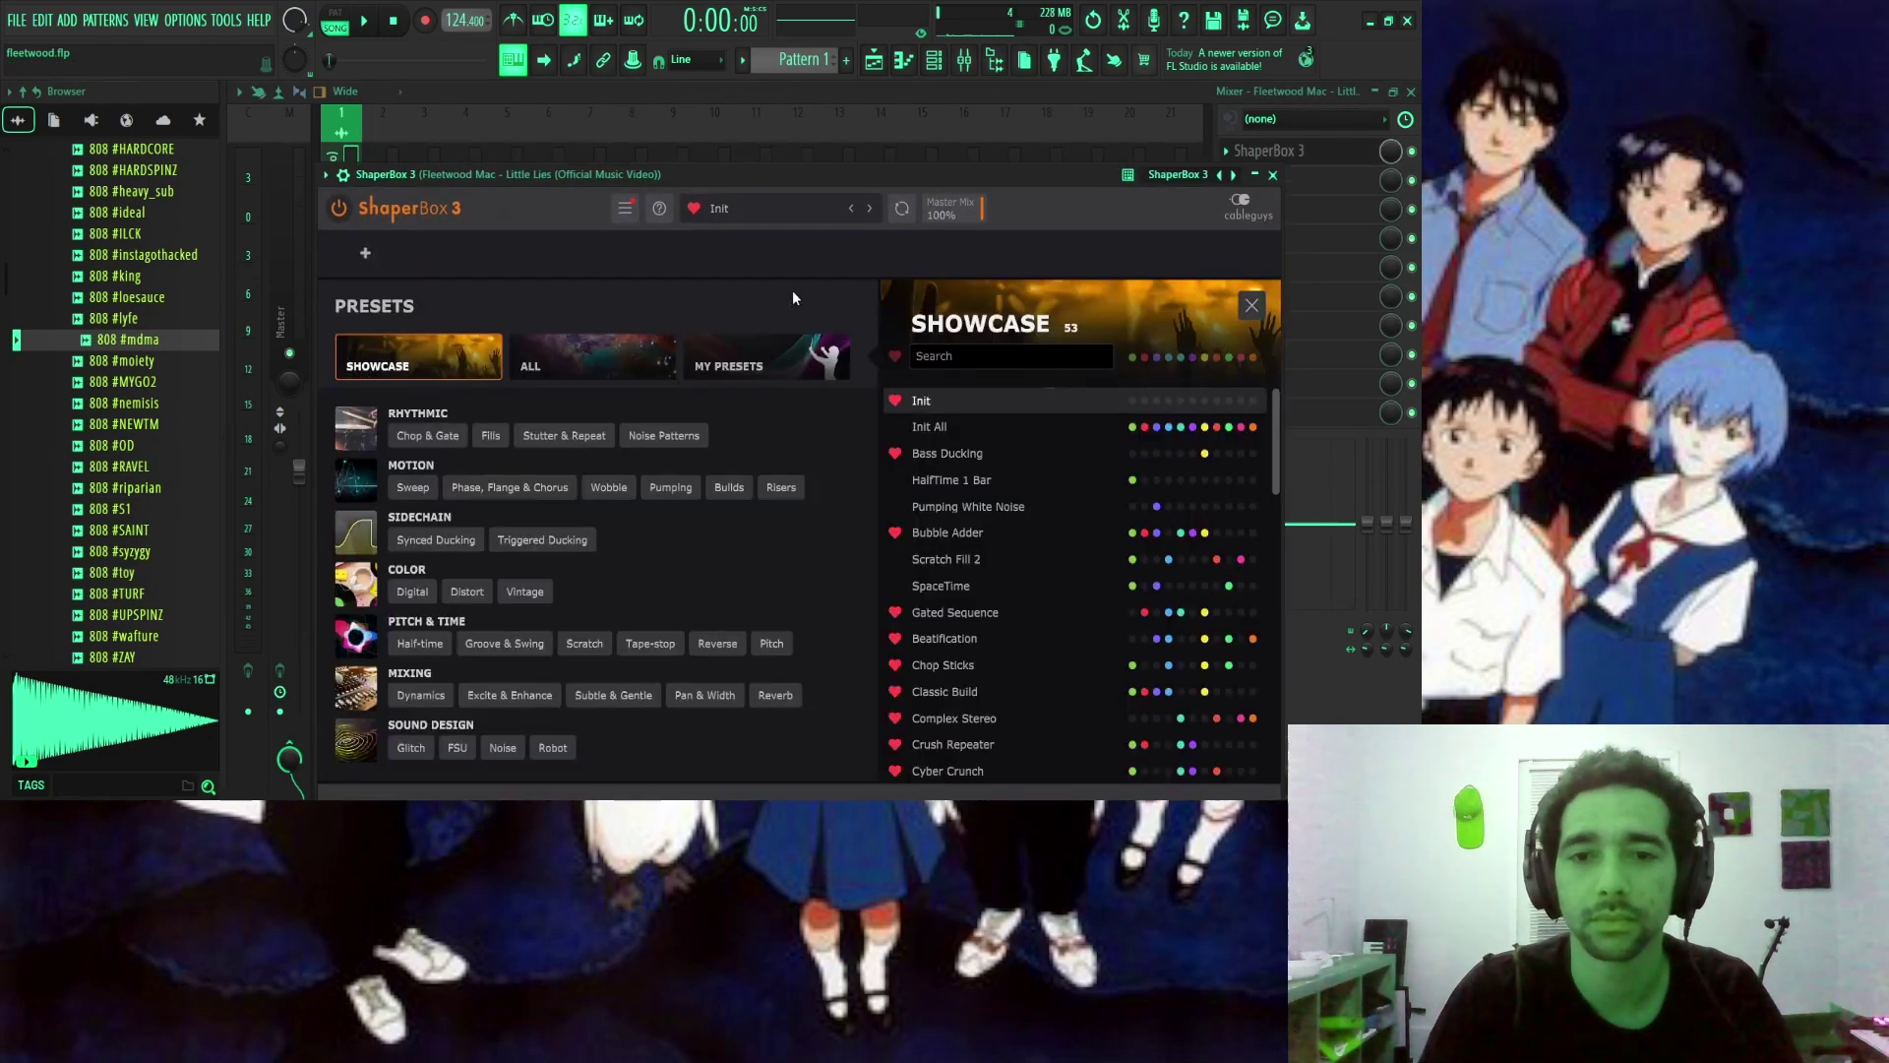
left_click_drag(764, 174, 769, 107)
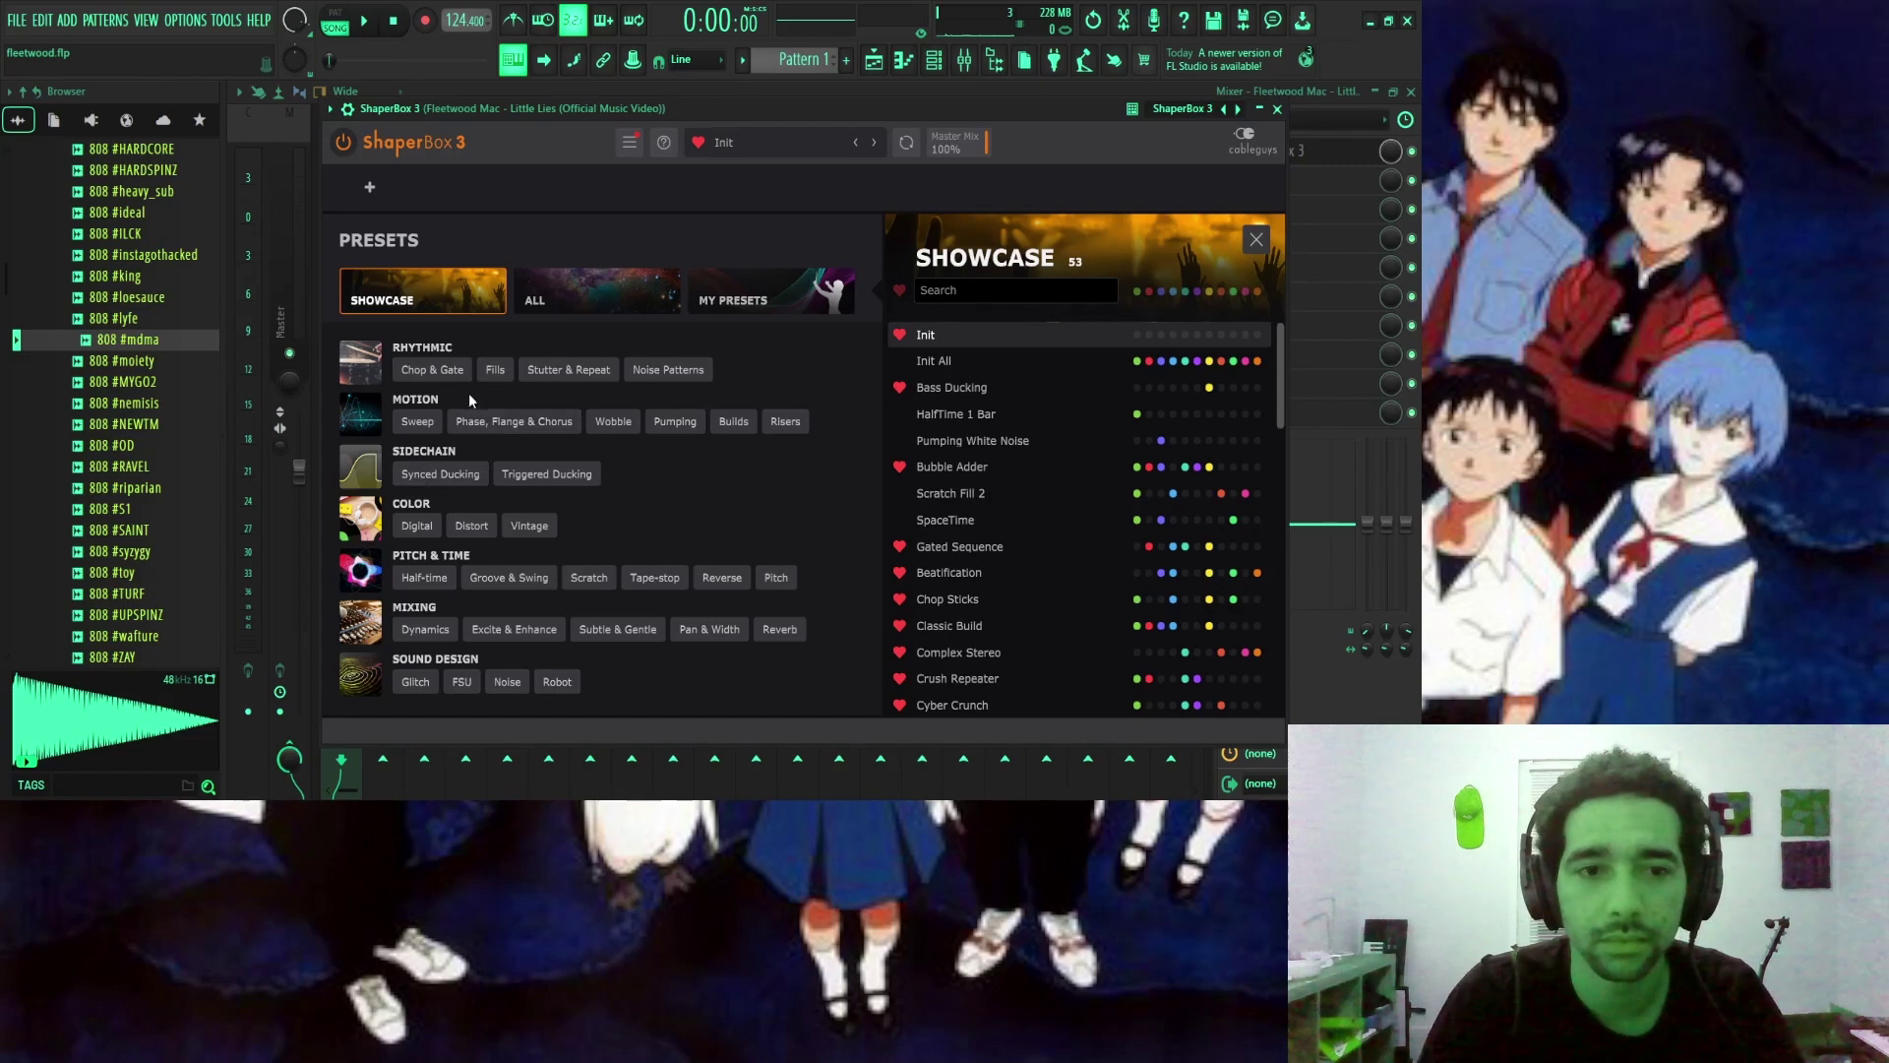
left_click(453, 371)
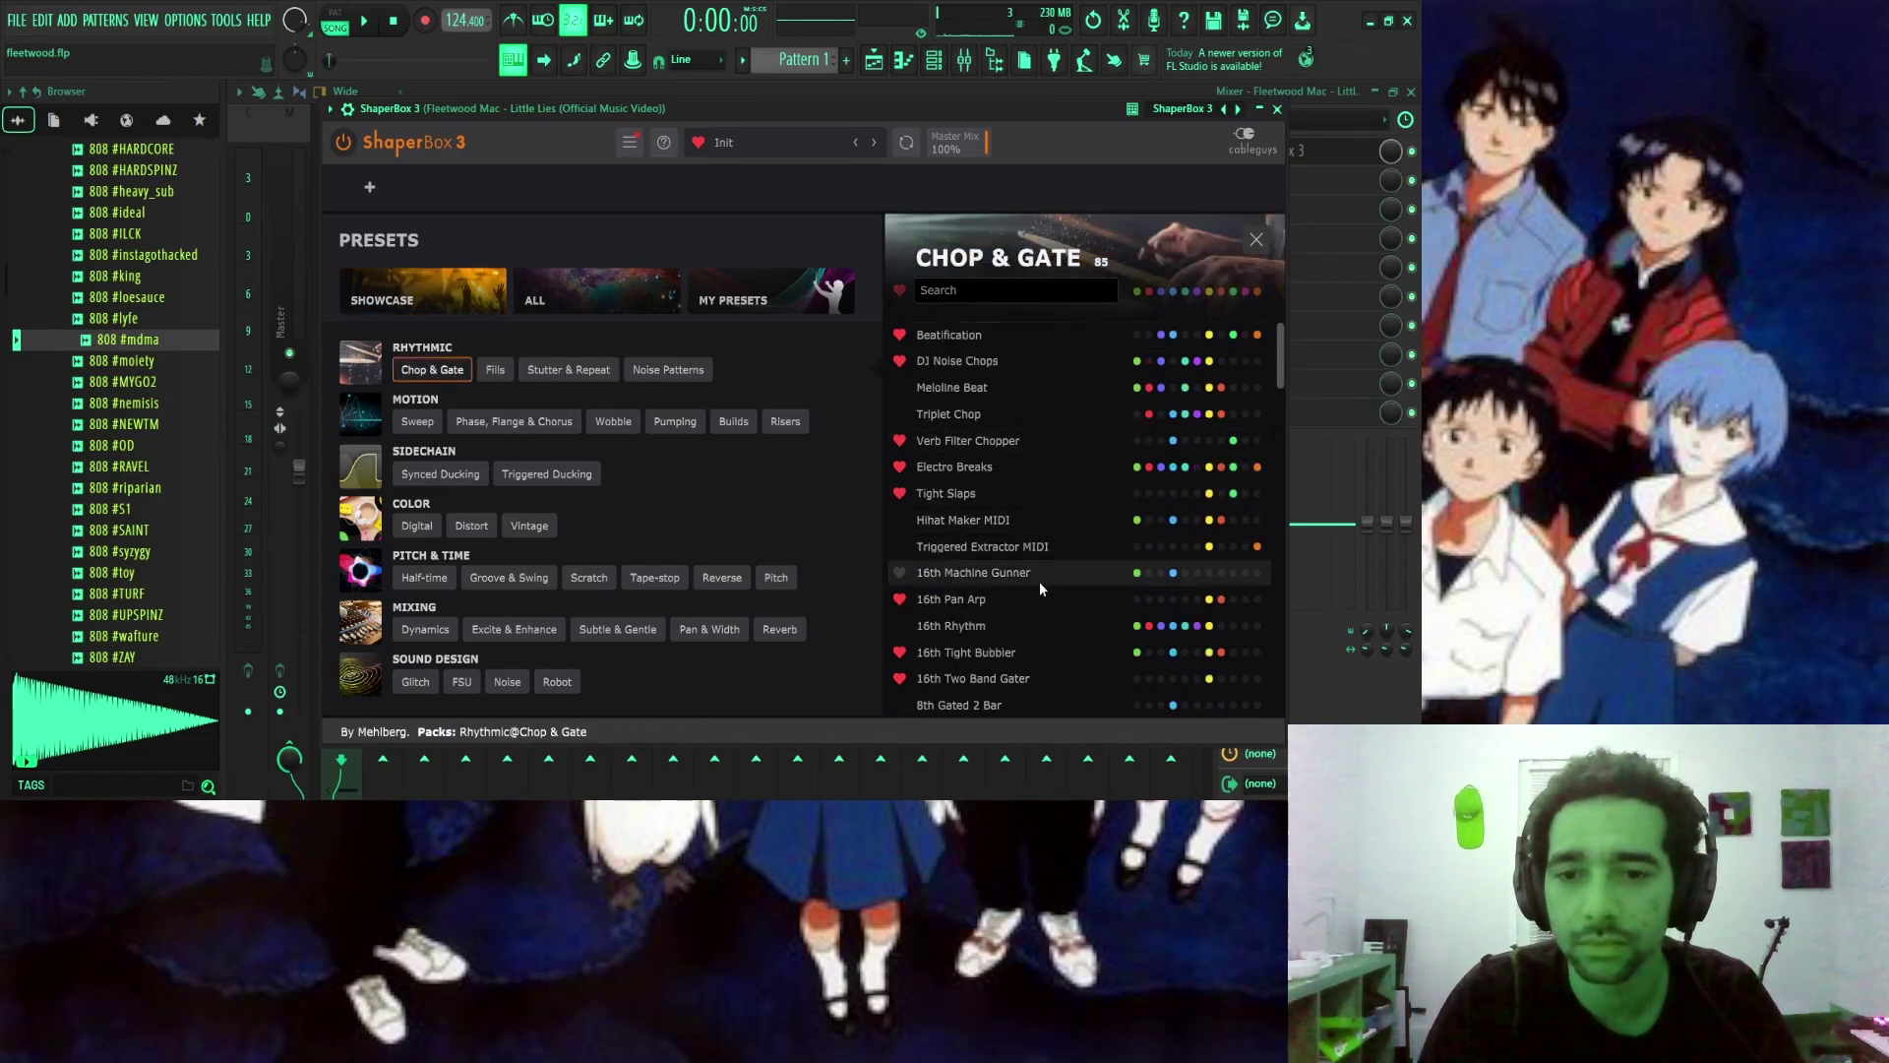
left_click(1028, 700)
key("space")
scroll(1040, 624, "down", 3)
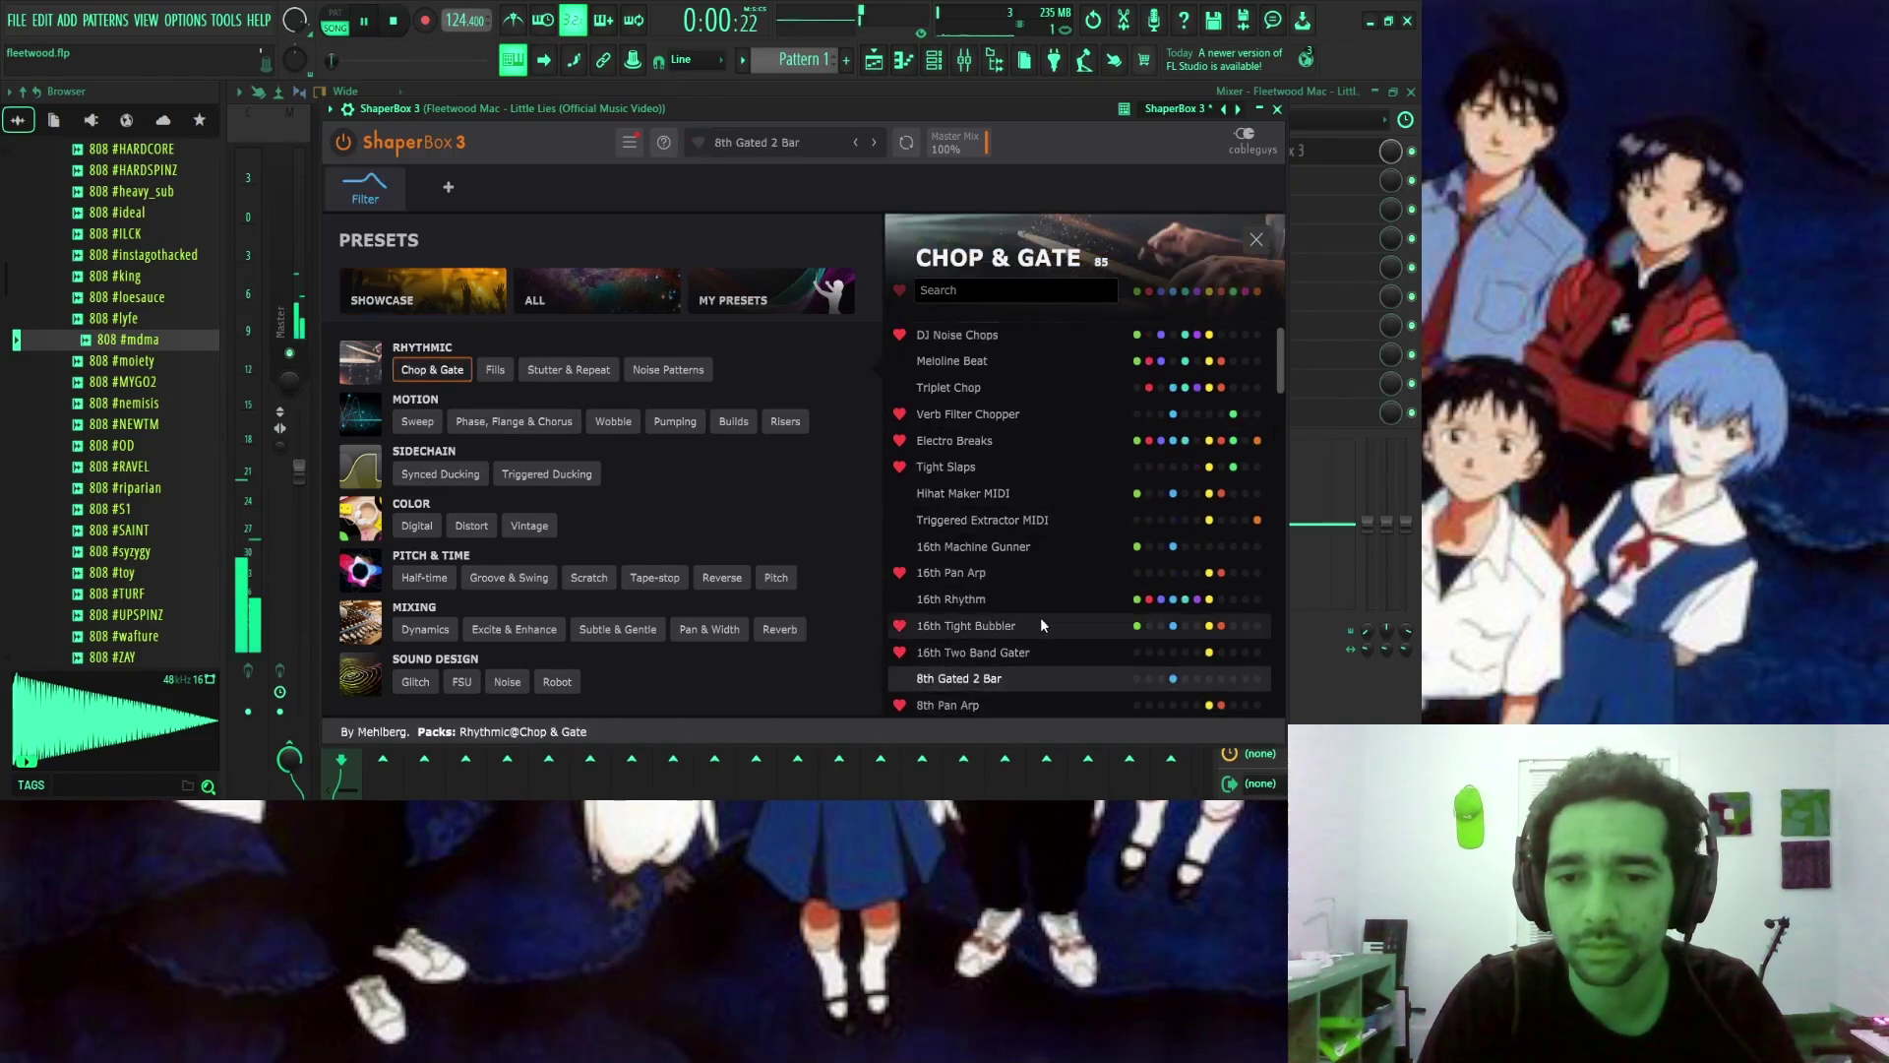
left_click(1042, 579)
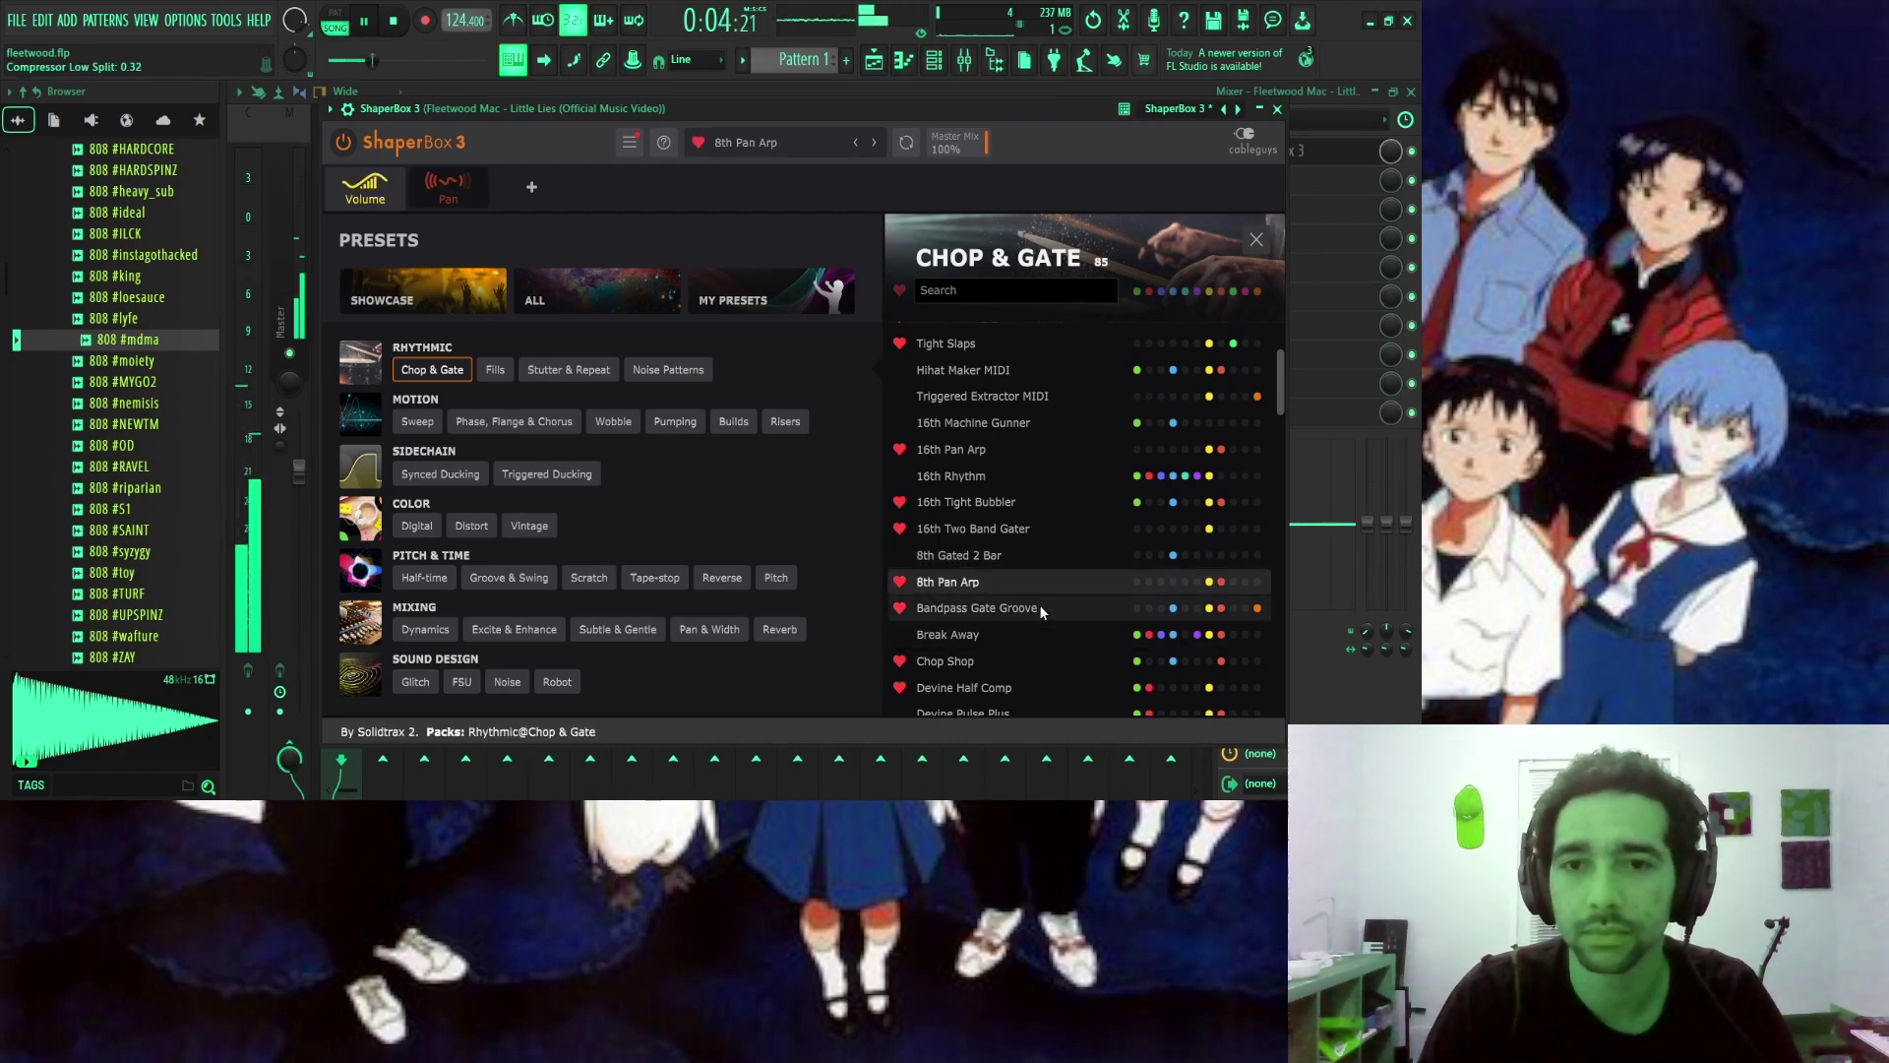
left_click(1277, 109)
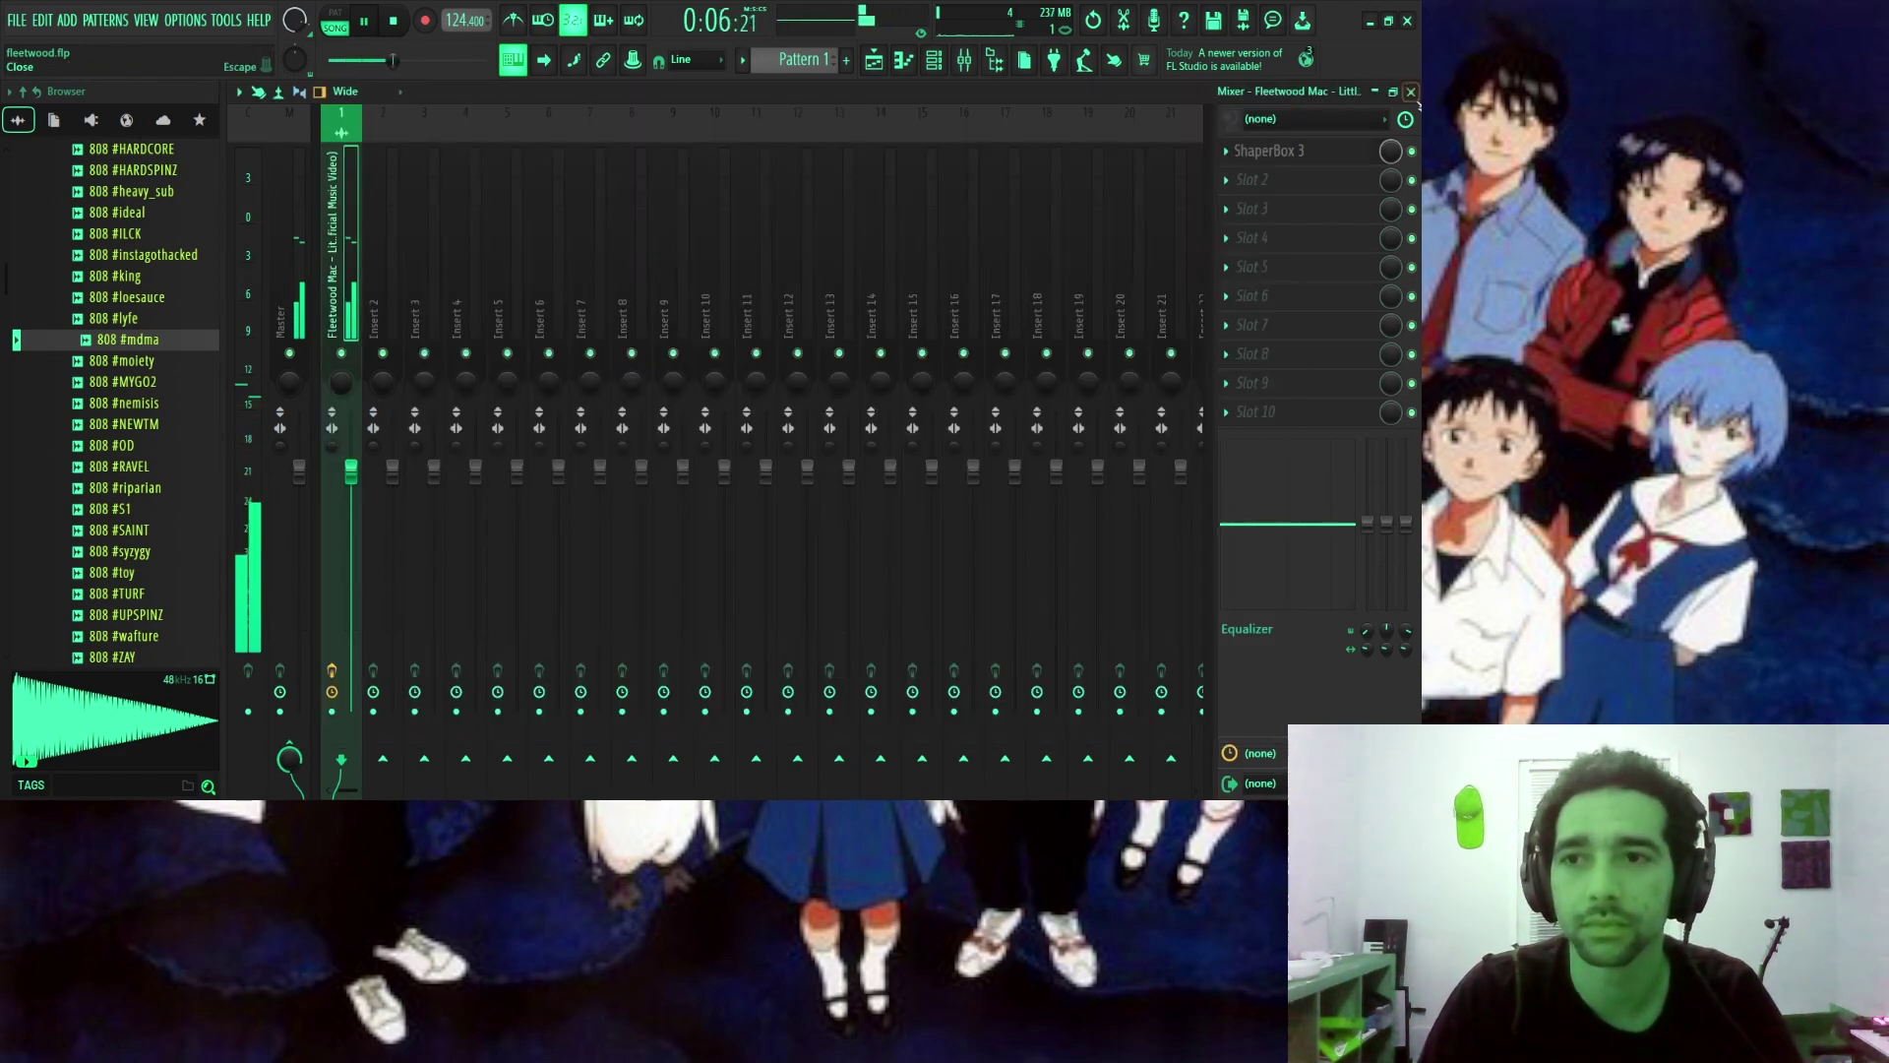
left_click(1410, 91)
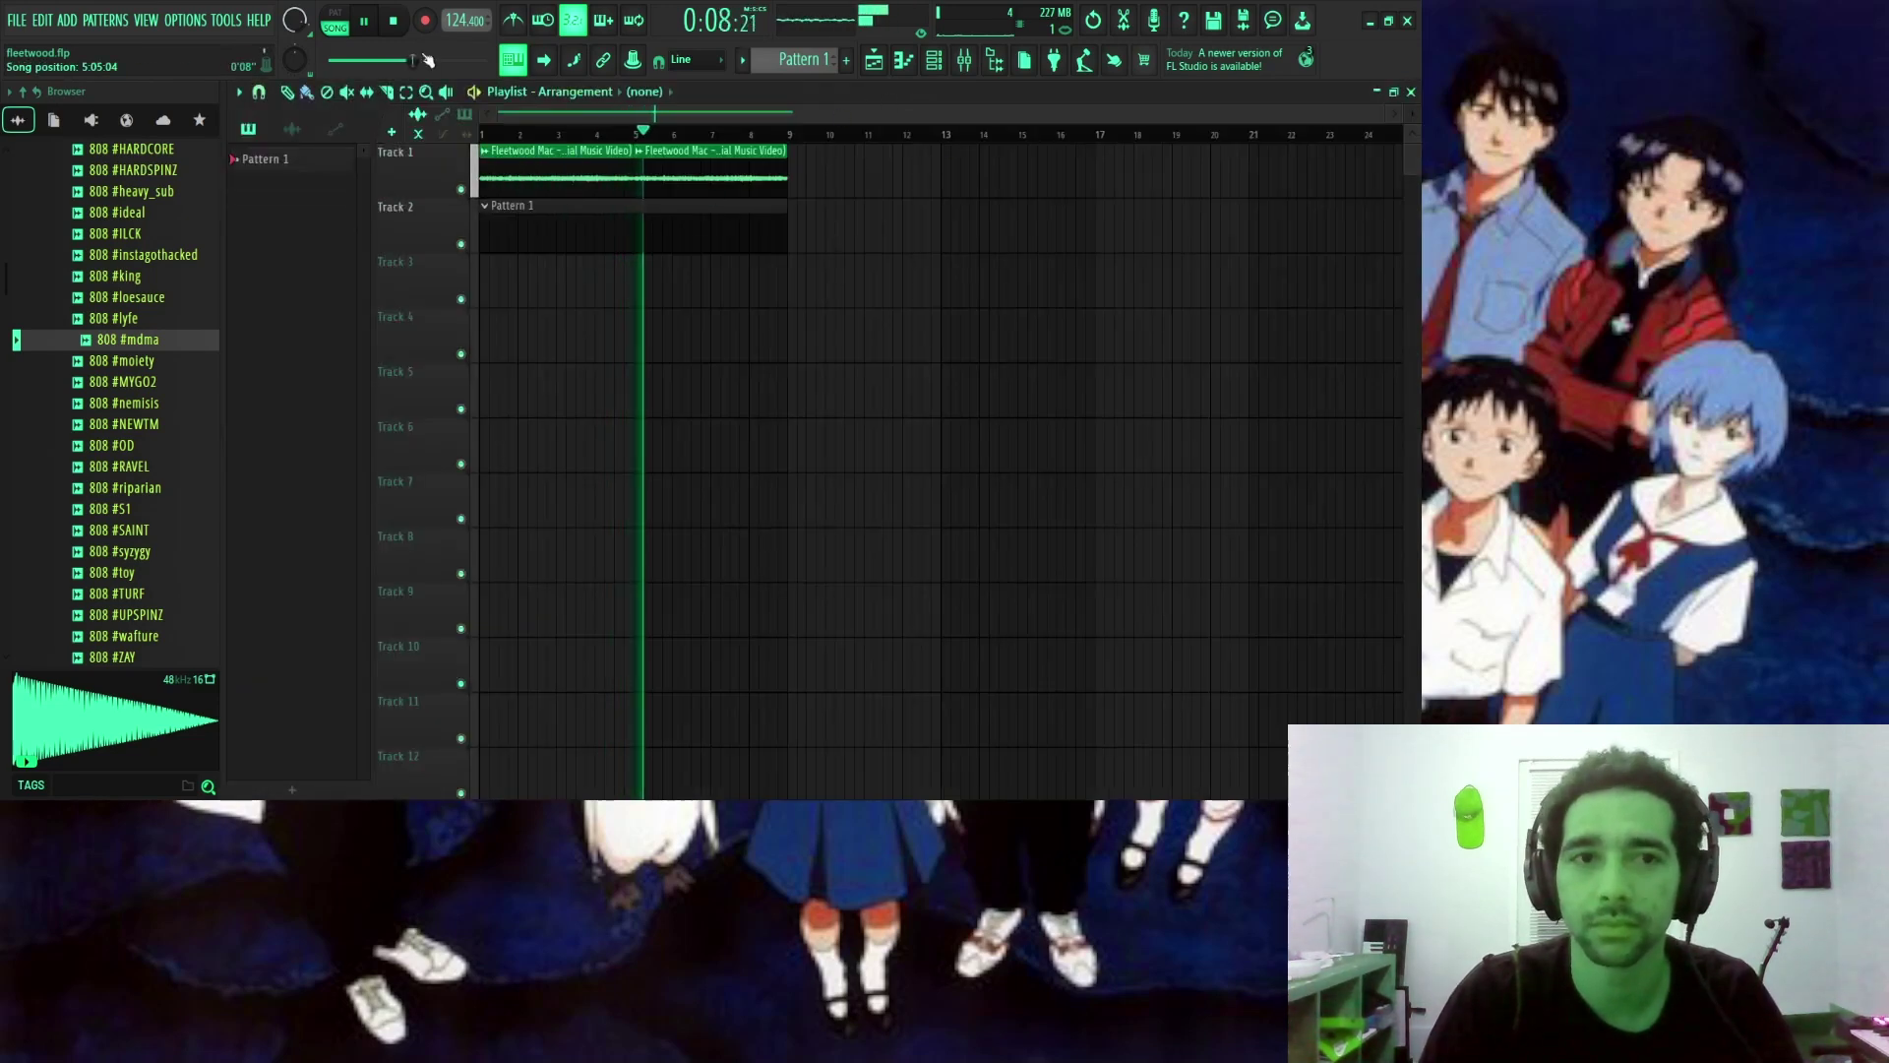
Raise the project tempo to 130.4 BPM and view the Fleetwood Mac audio clip's channel settings.
left_click_drag(454, 20, 455, 20)
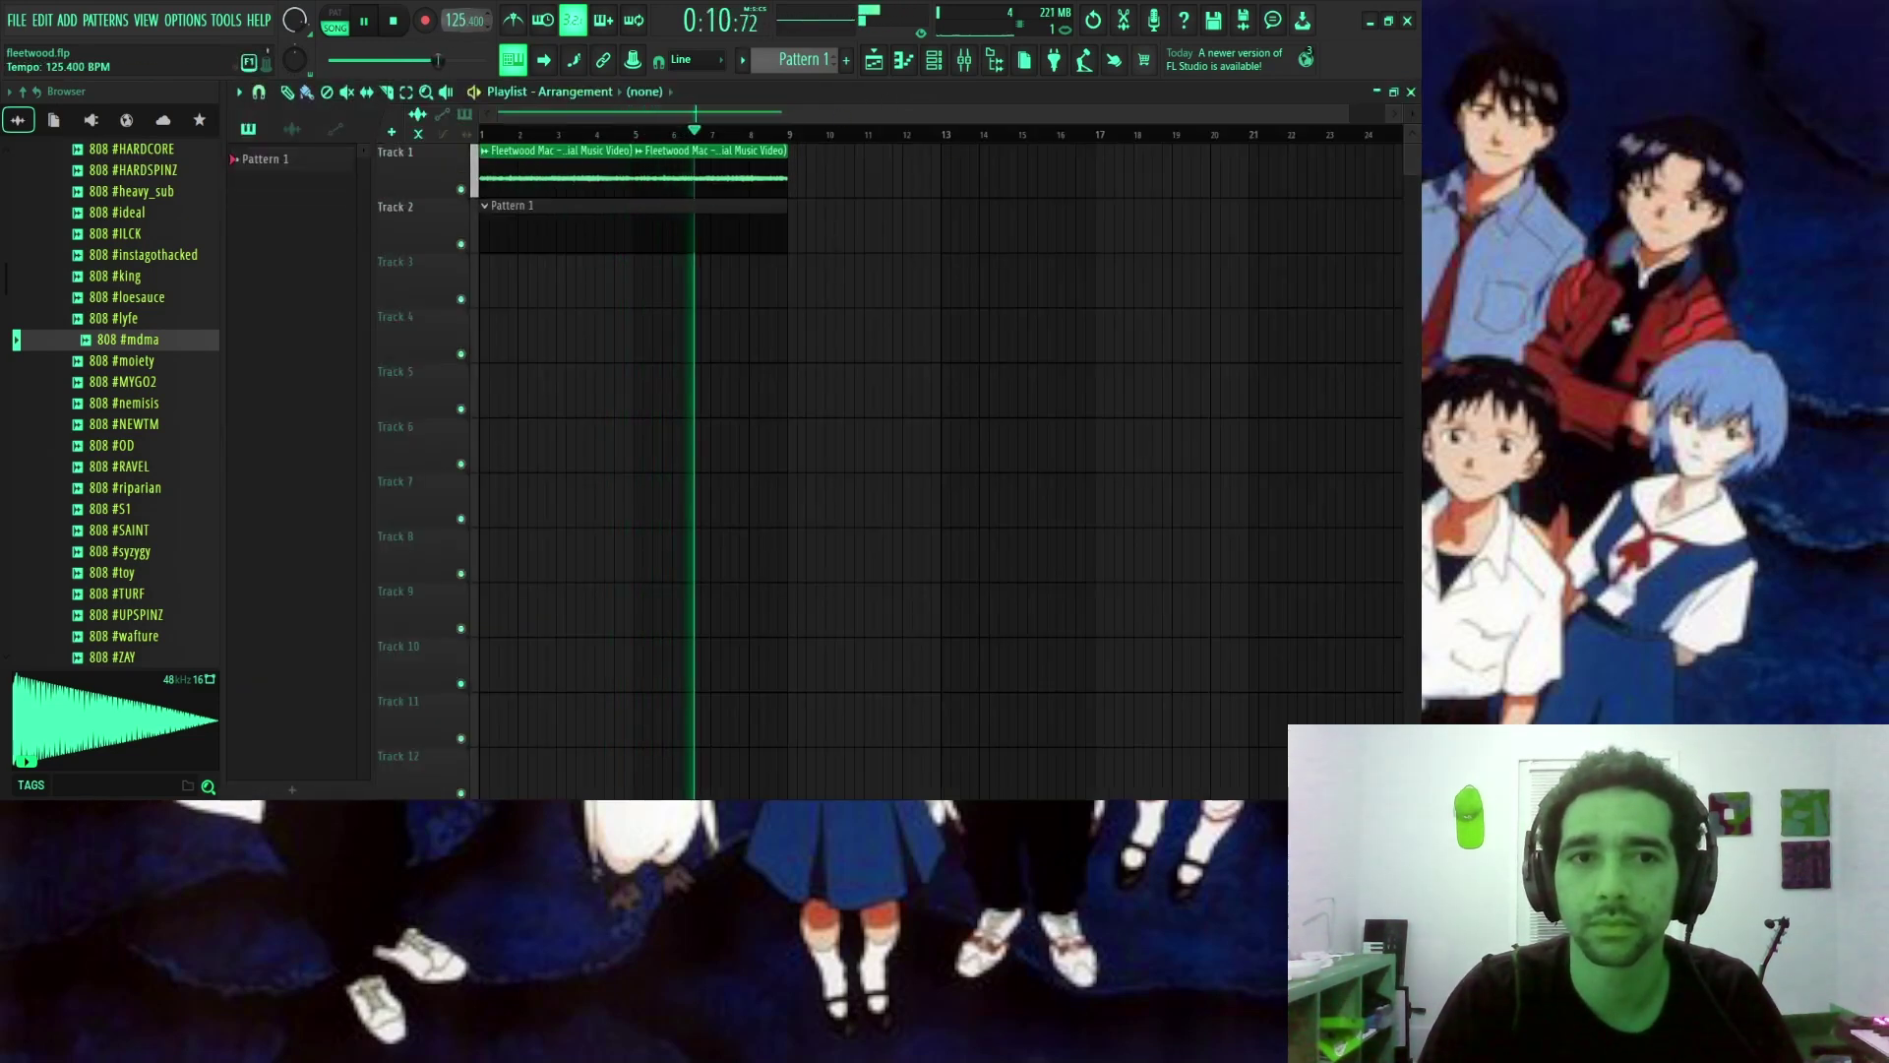
double_click(670, 173)
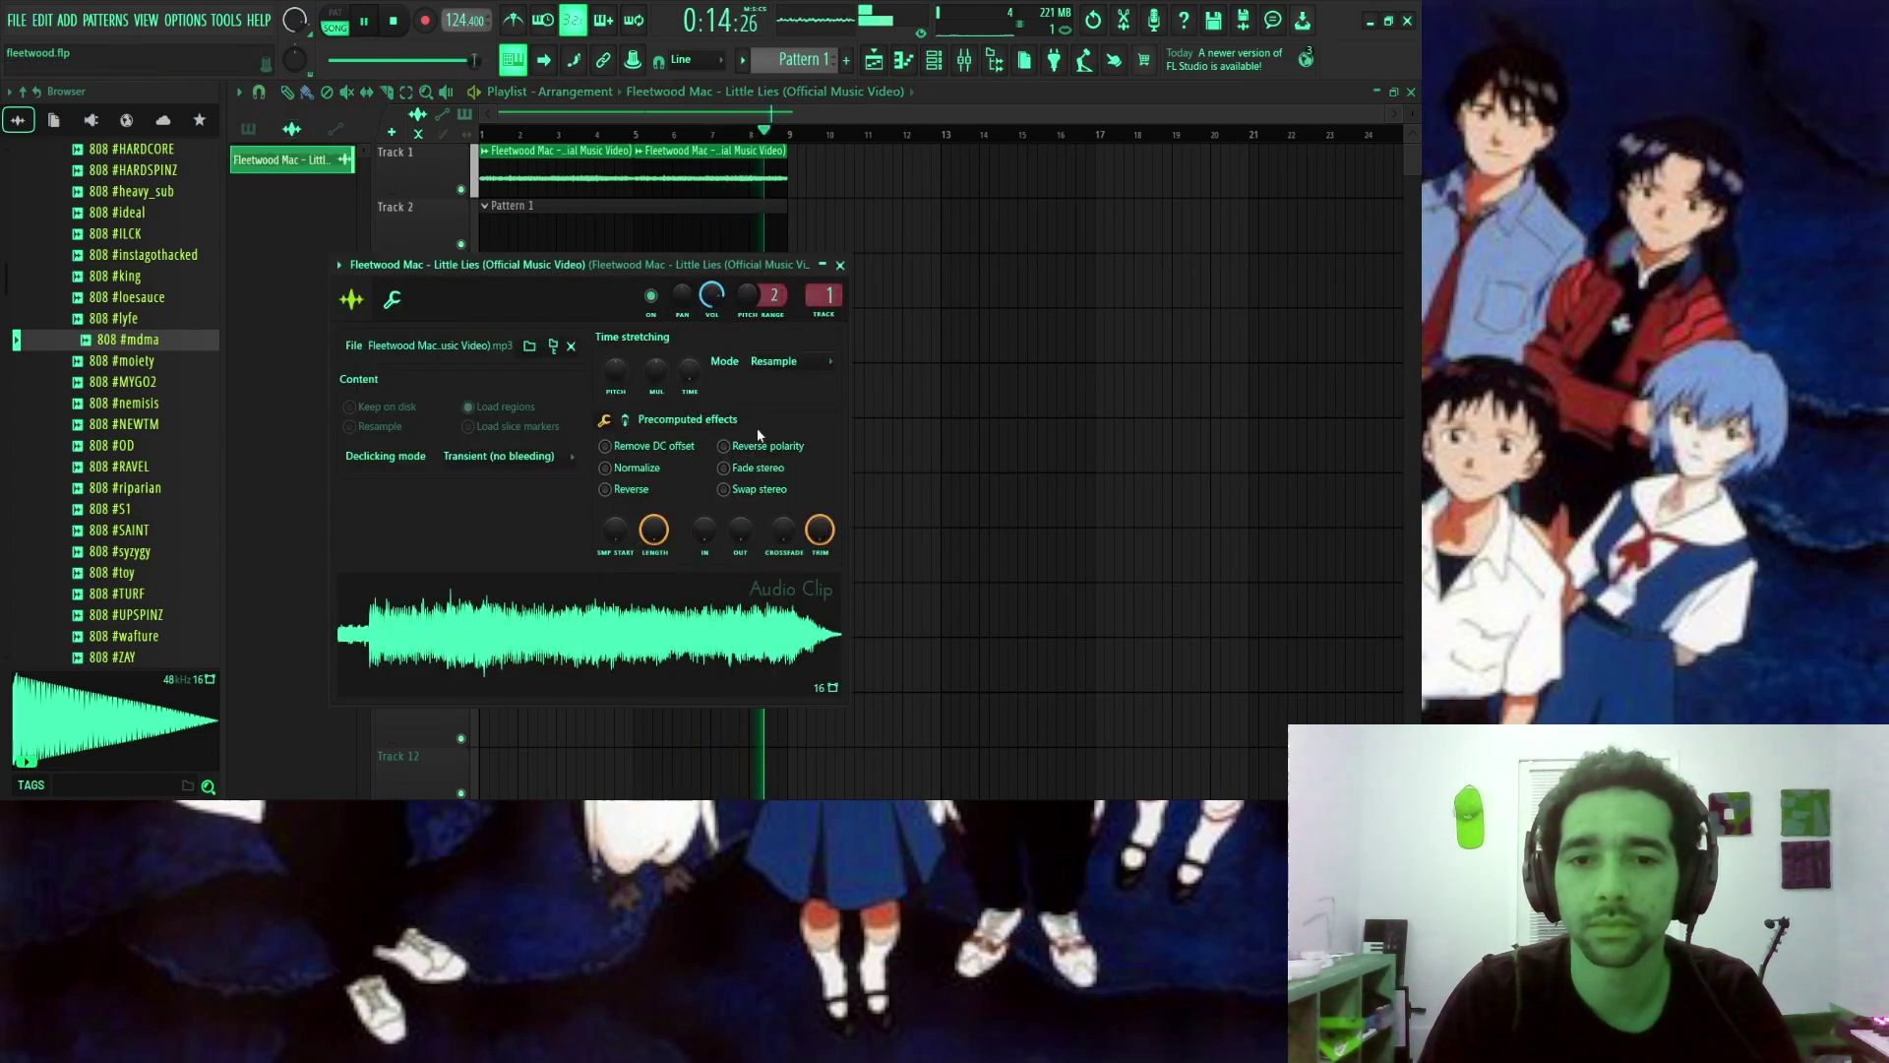
left_click(840, 264)
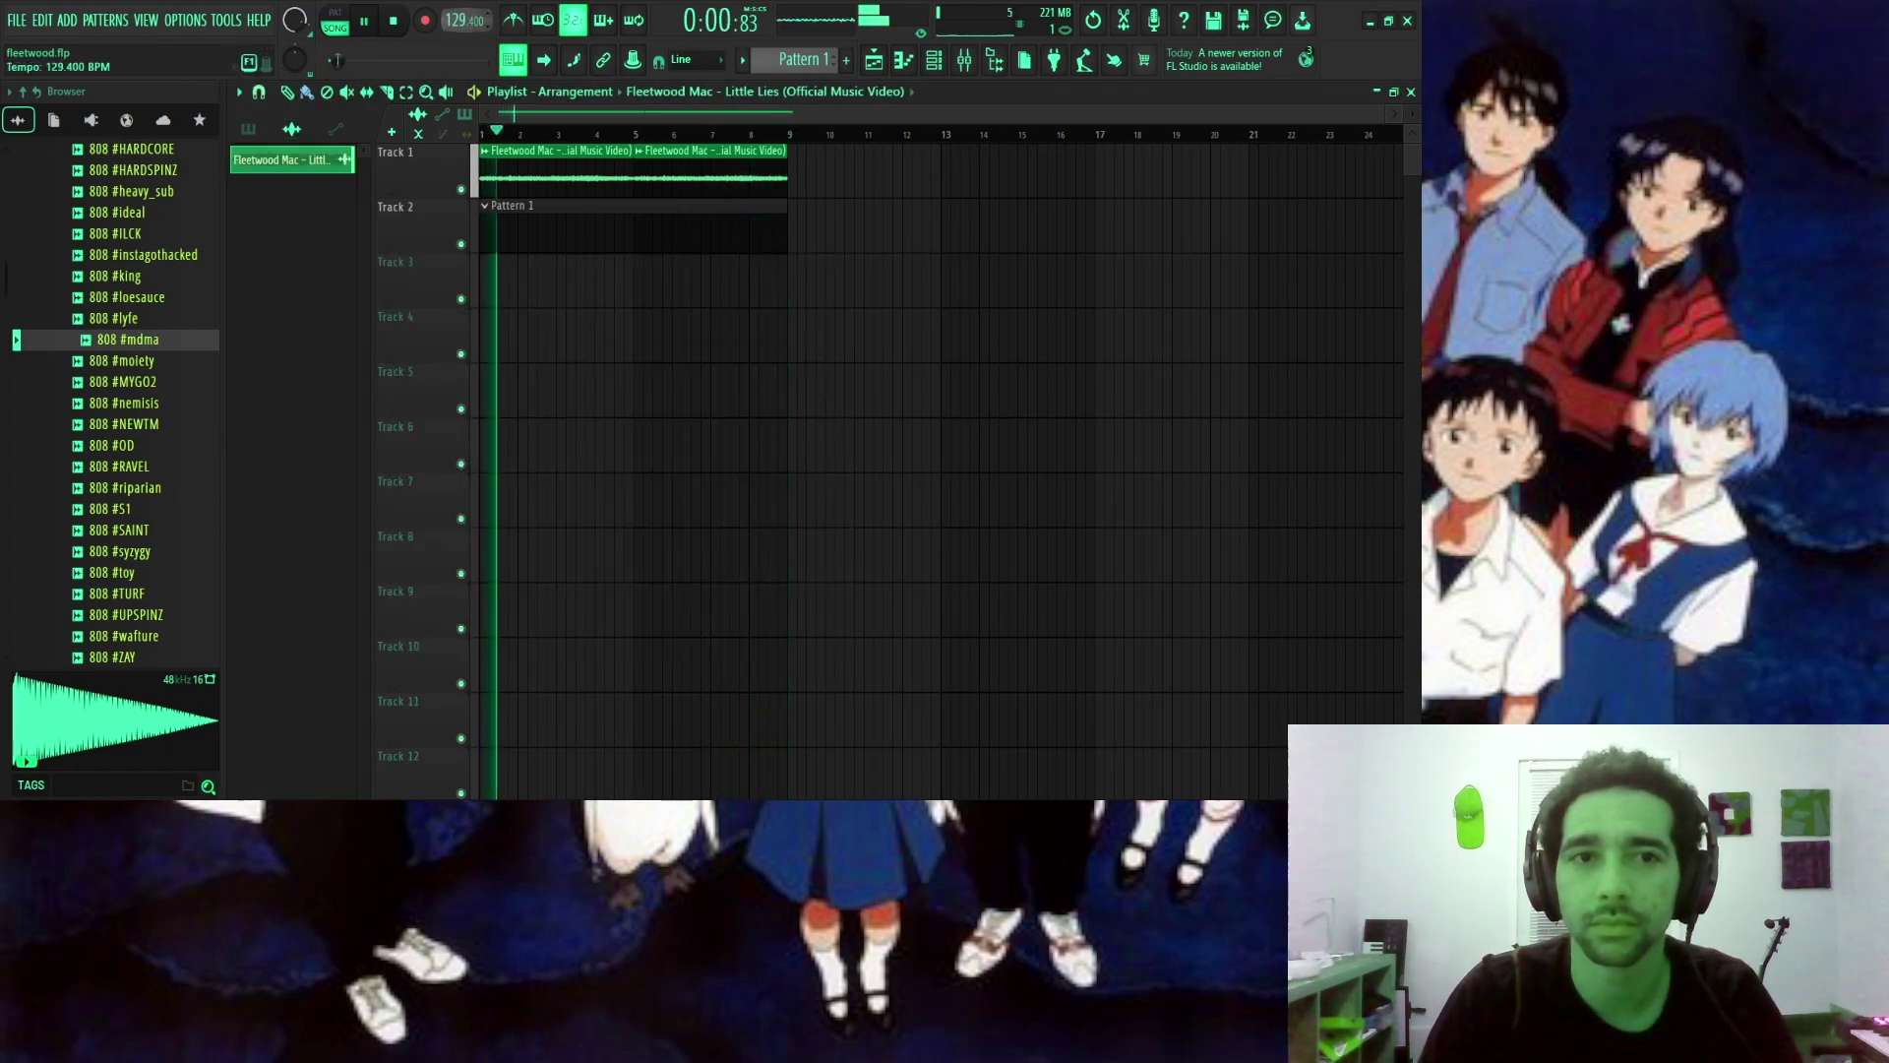
In ShaperBox 3's Volume shaper, set the mid band's volume to 25% and its trim to 17.3 dB.
key("F9")
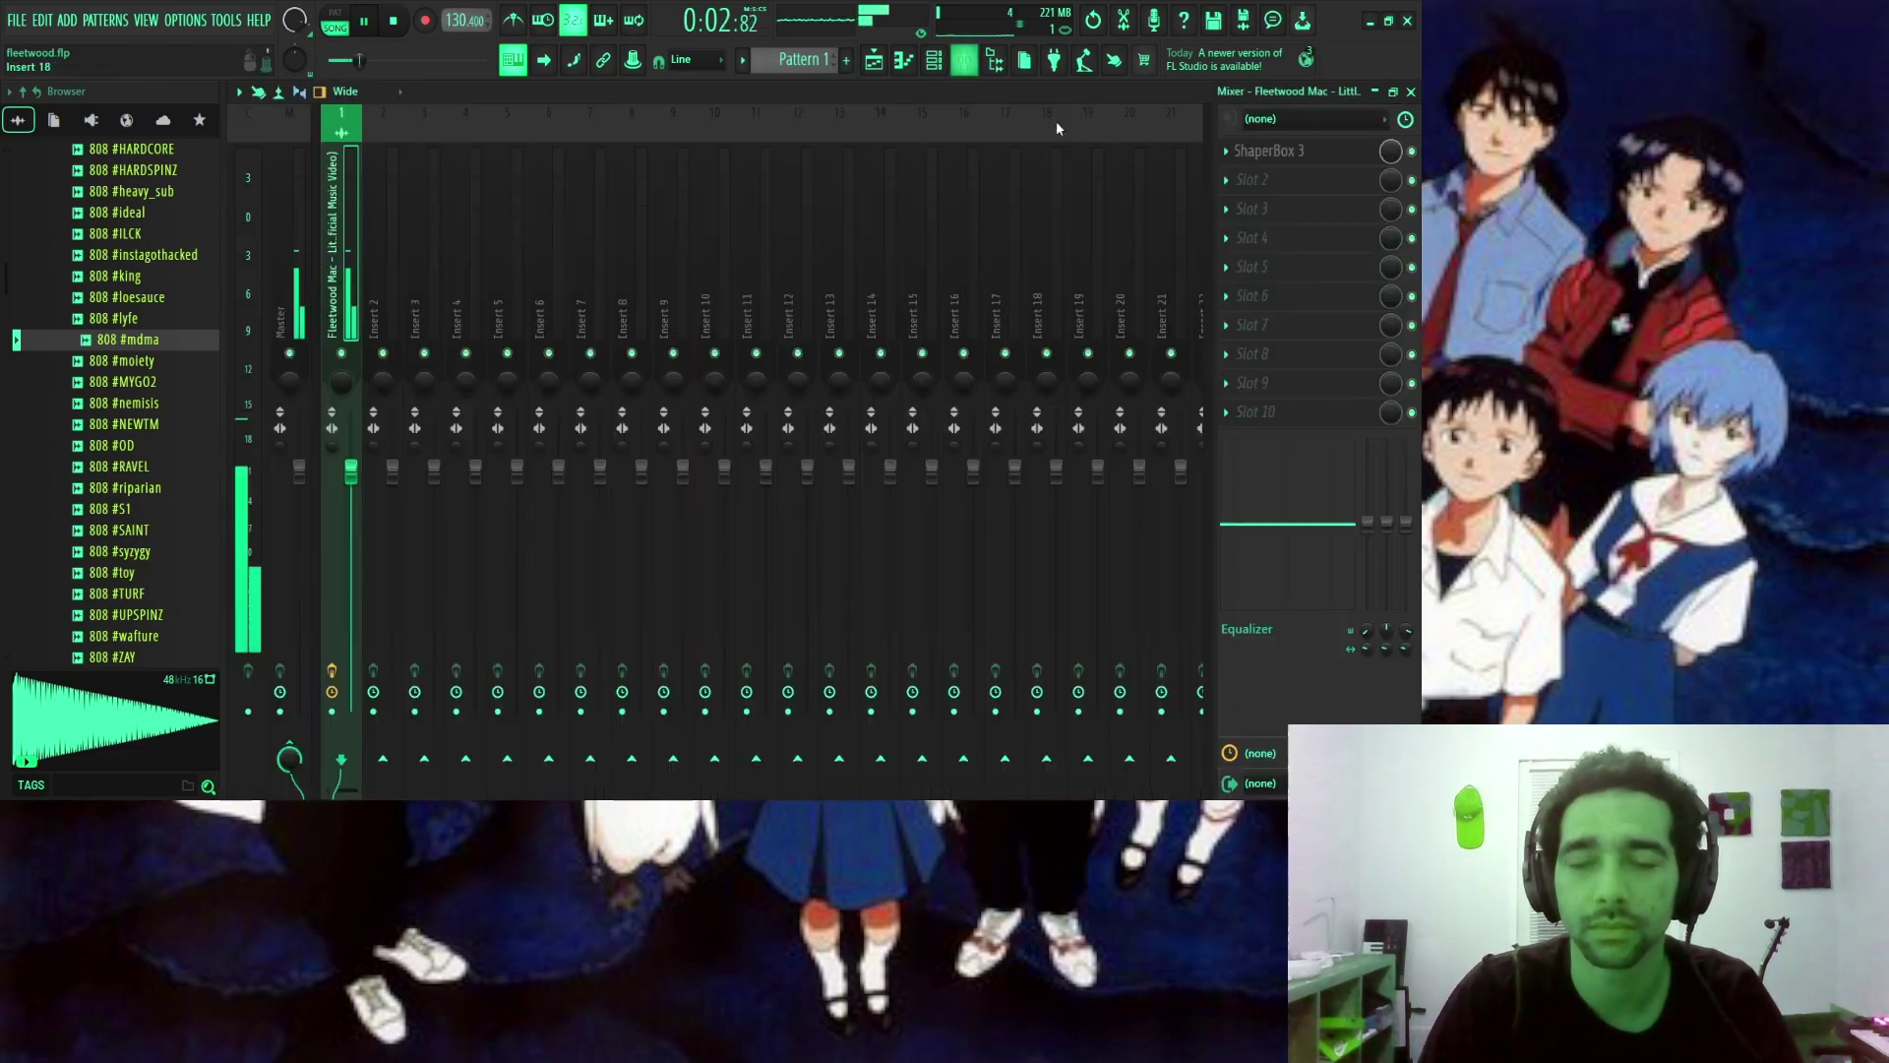
left_click(1272, 155)
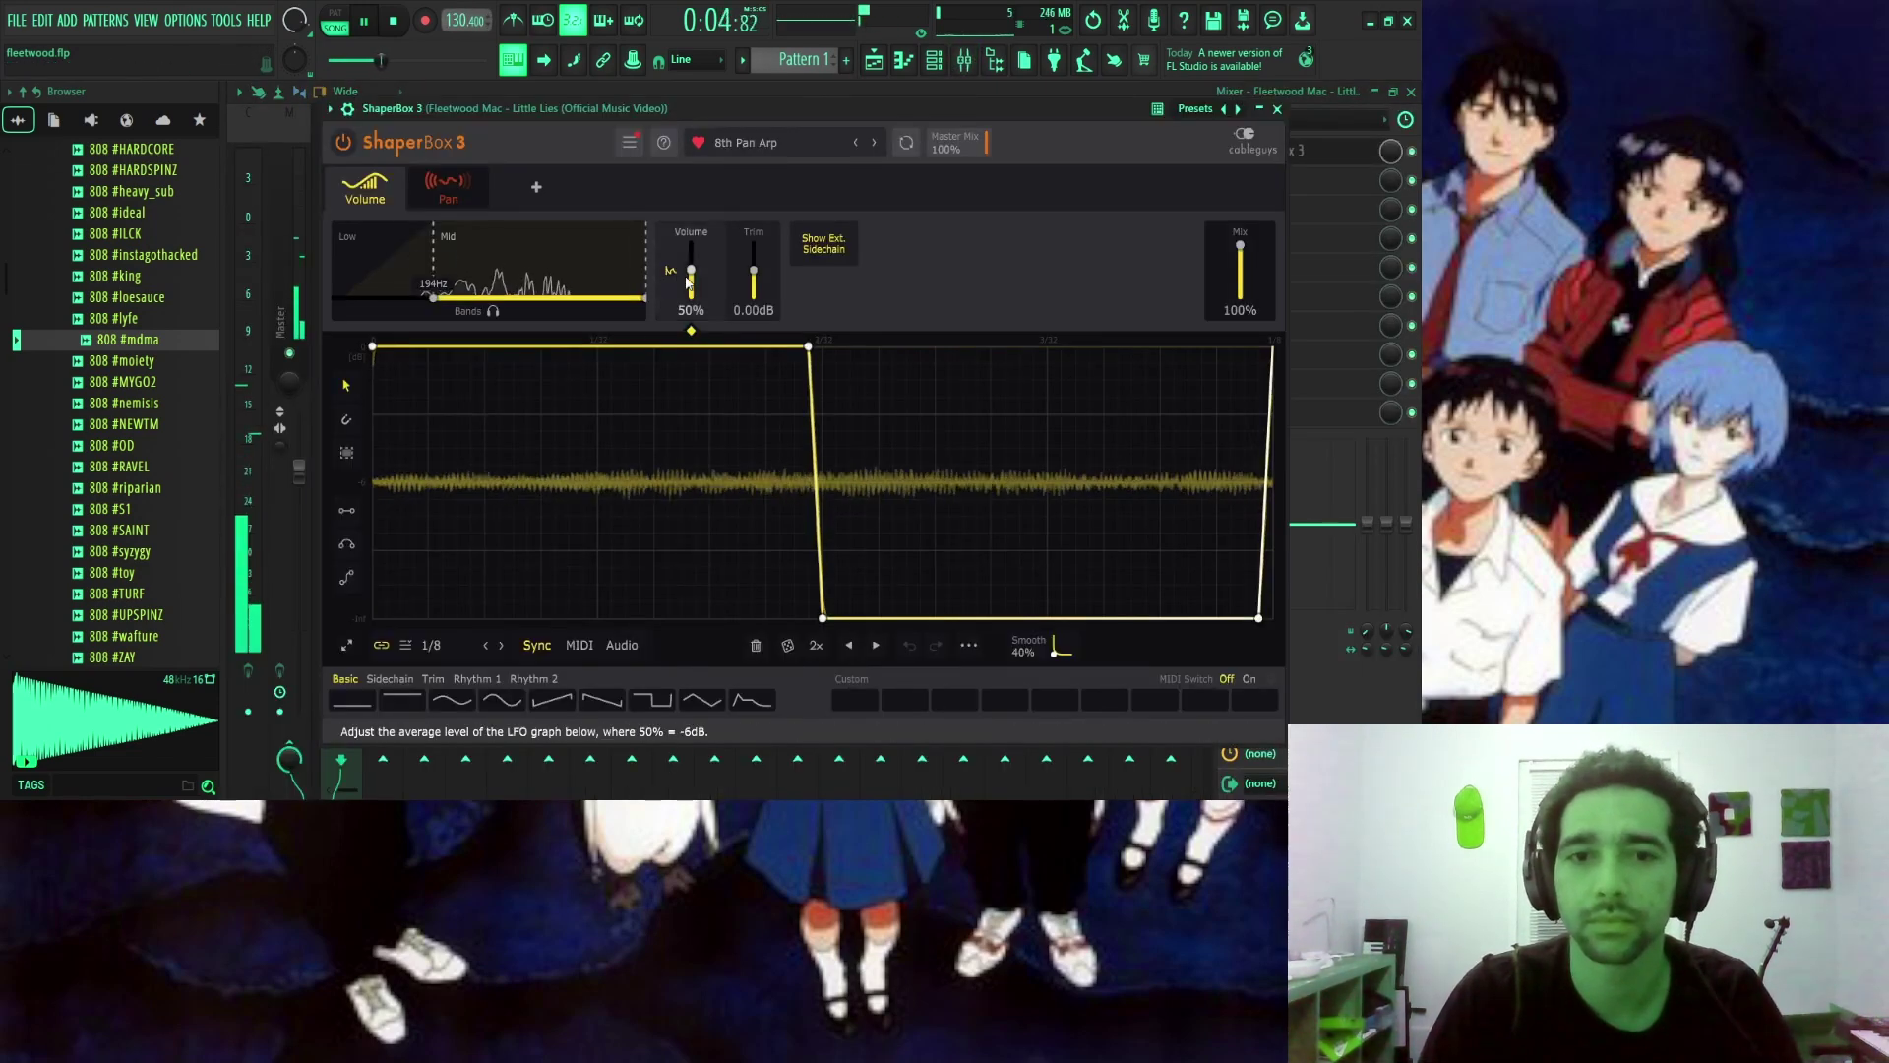
mouse_move(691, 270)
left_mouse_down()
mouse_move(752, 295)
mouse_move(753, 245)
mouse_move(690, 282)
left_mouse_up()
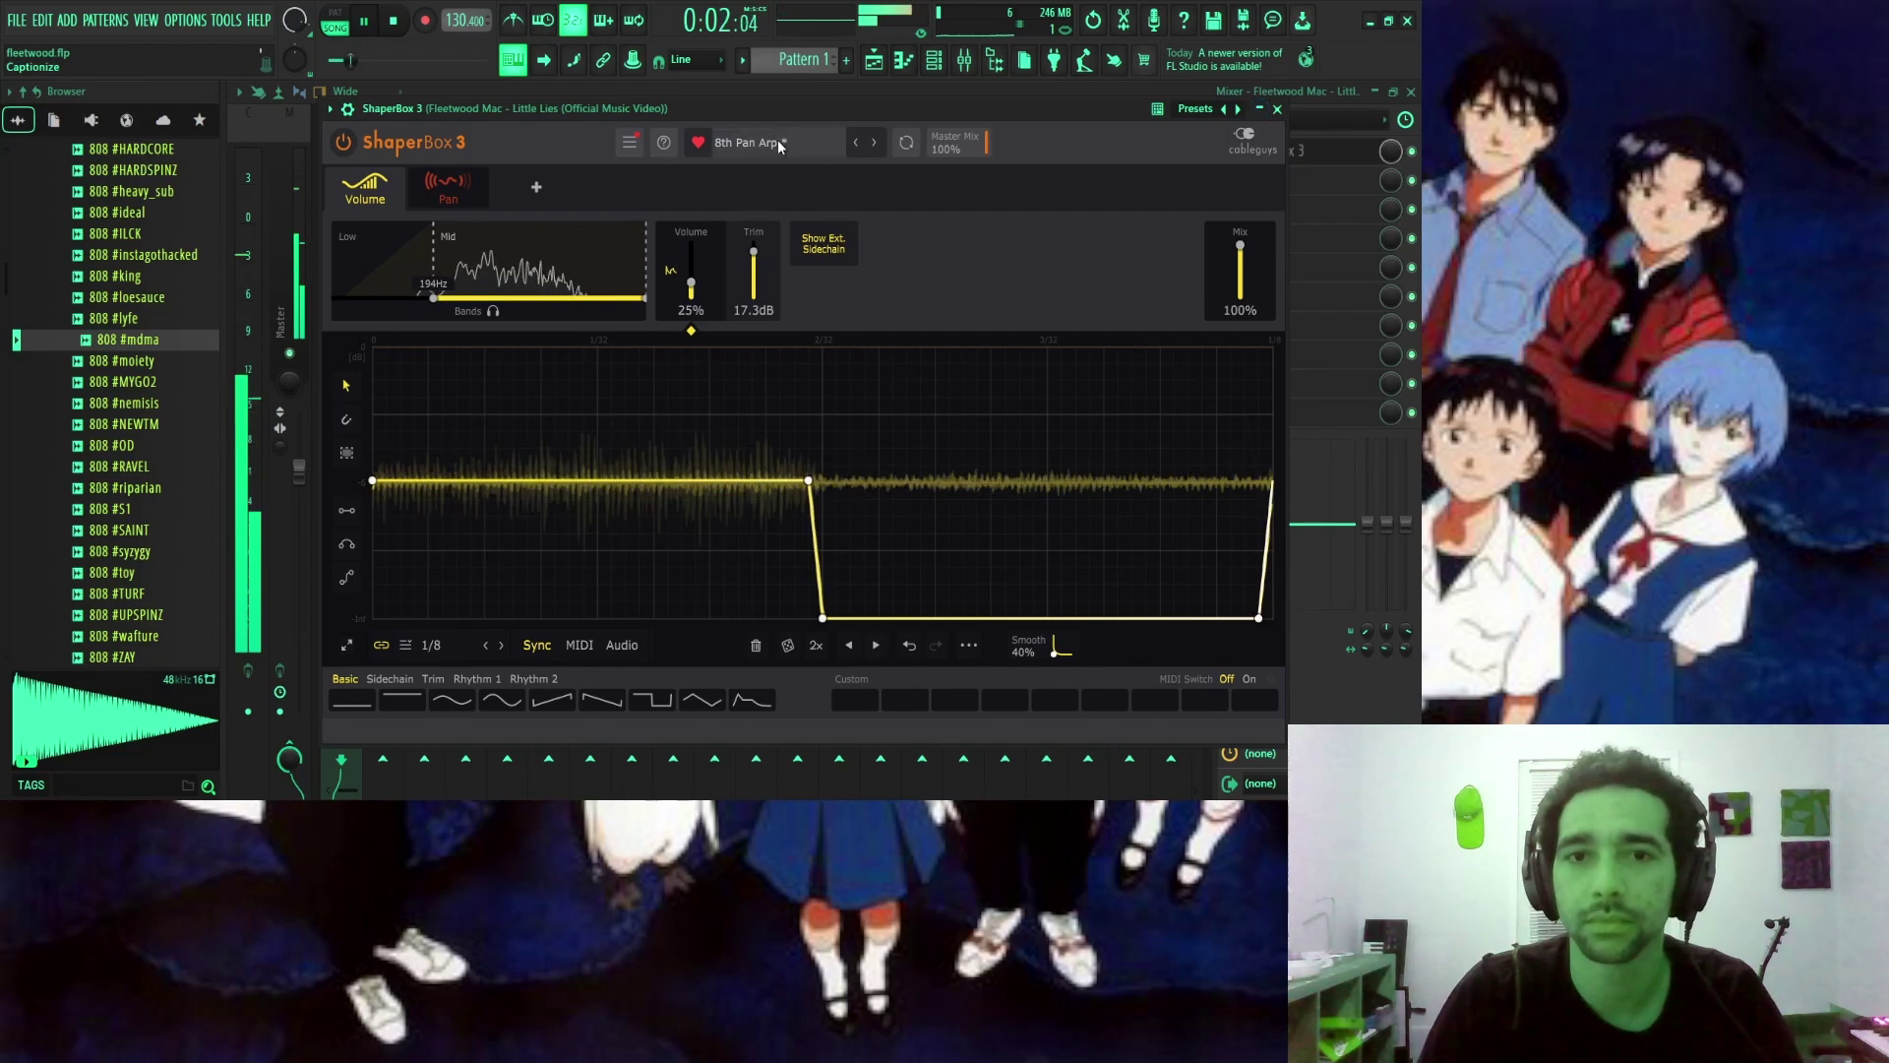
Try the Electro Breaks preset in ShaperBox 3, and load the 16th Pan Arp preset from Chop & Gate.
left_click(778, 146)
scroll(996, 489, "up", 3)
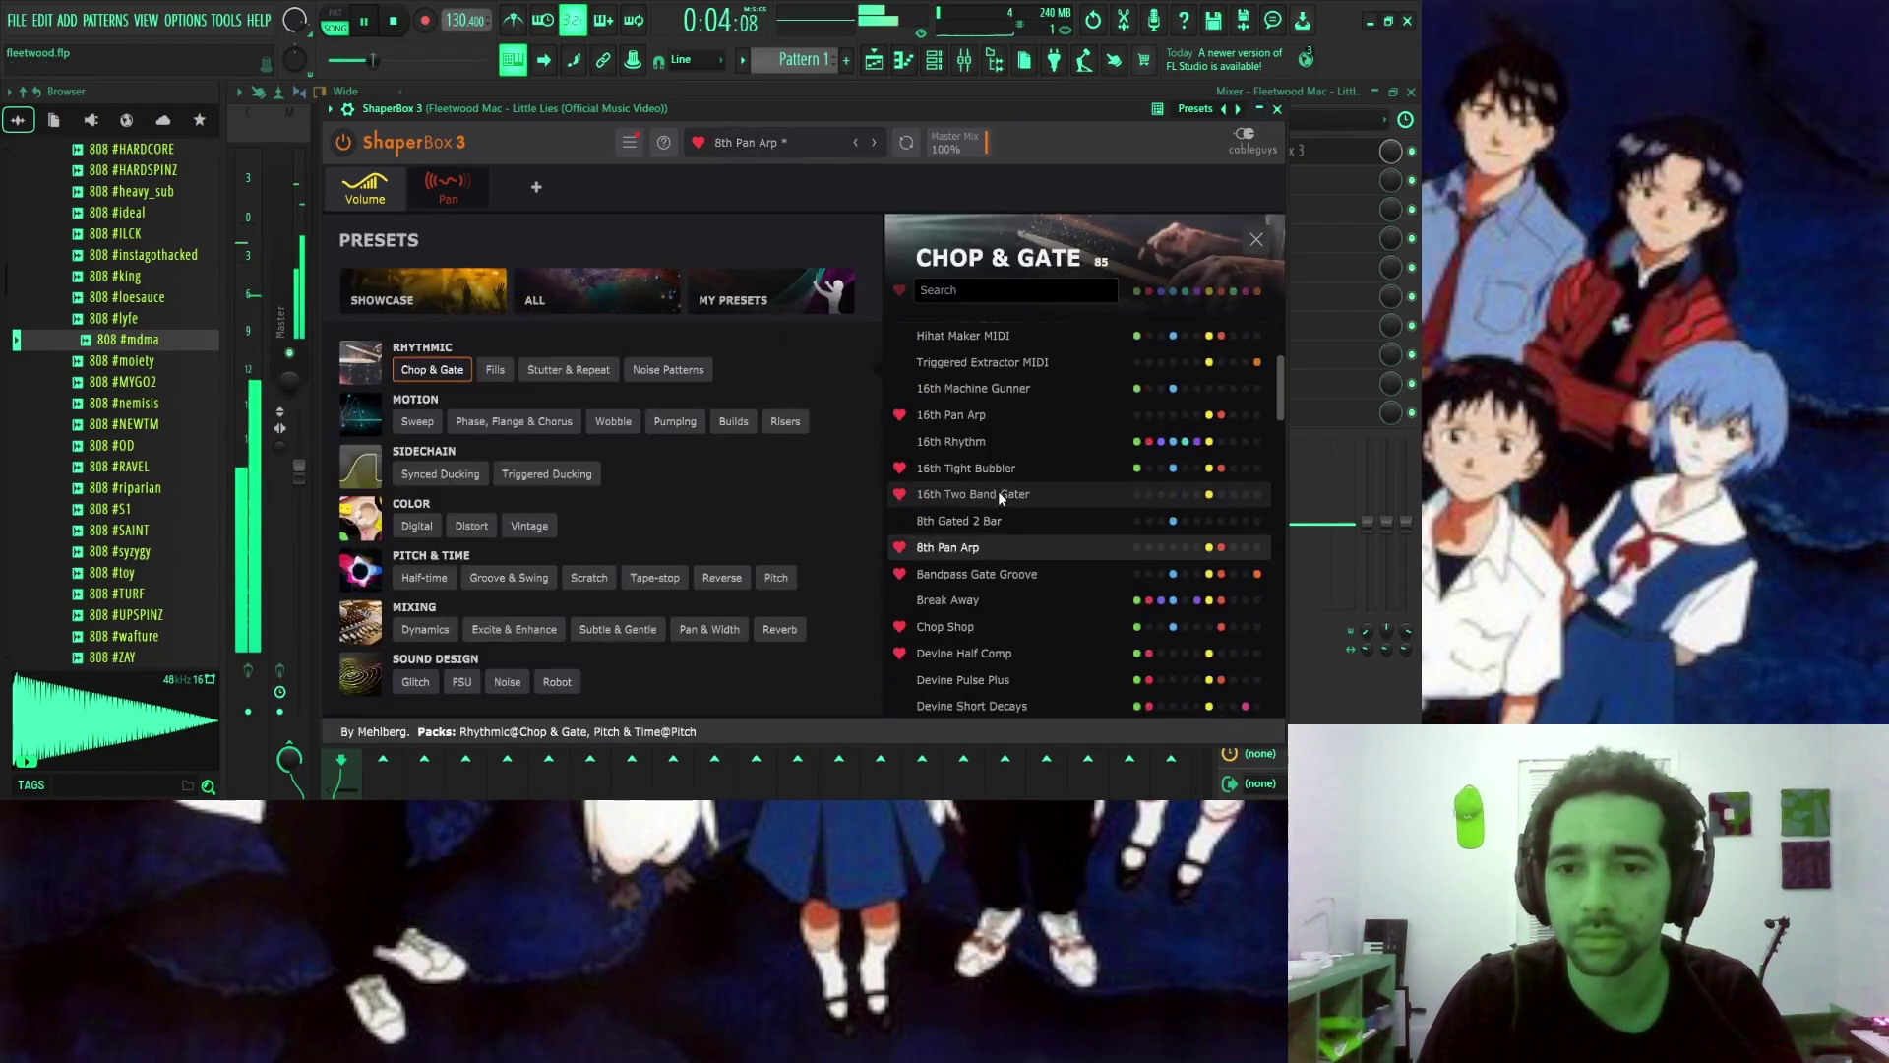
scroll(1000, 497, "up", 3)
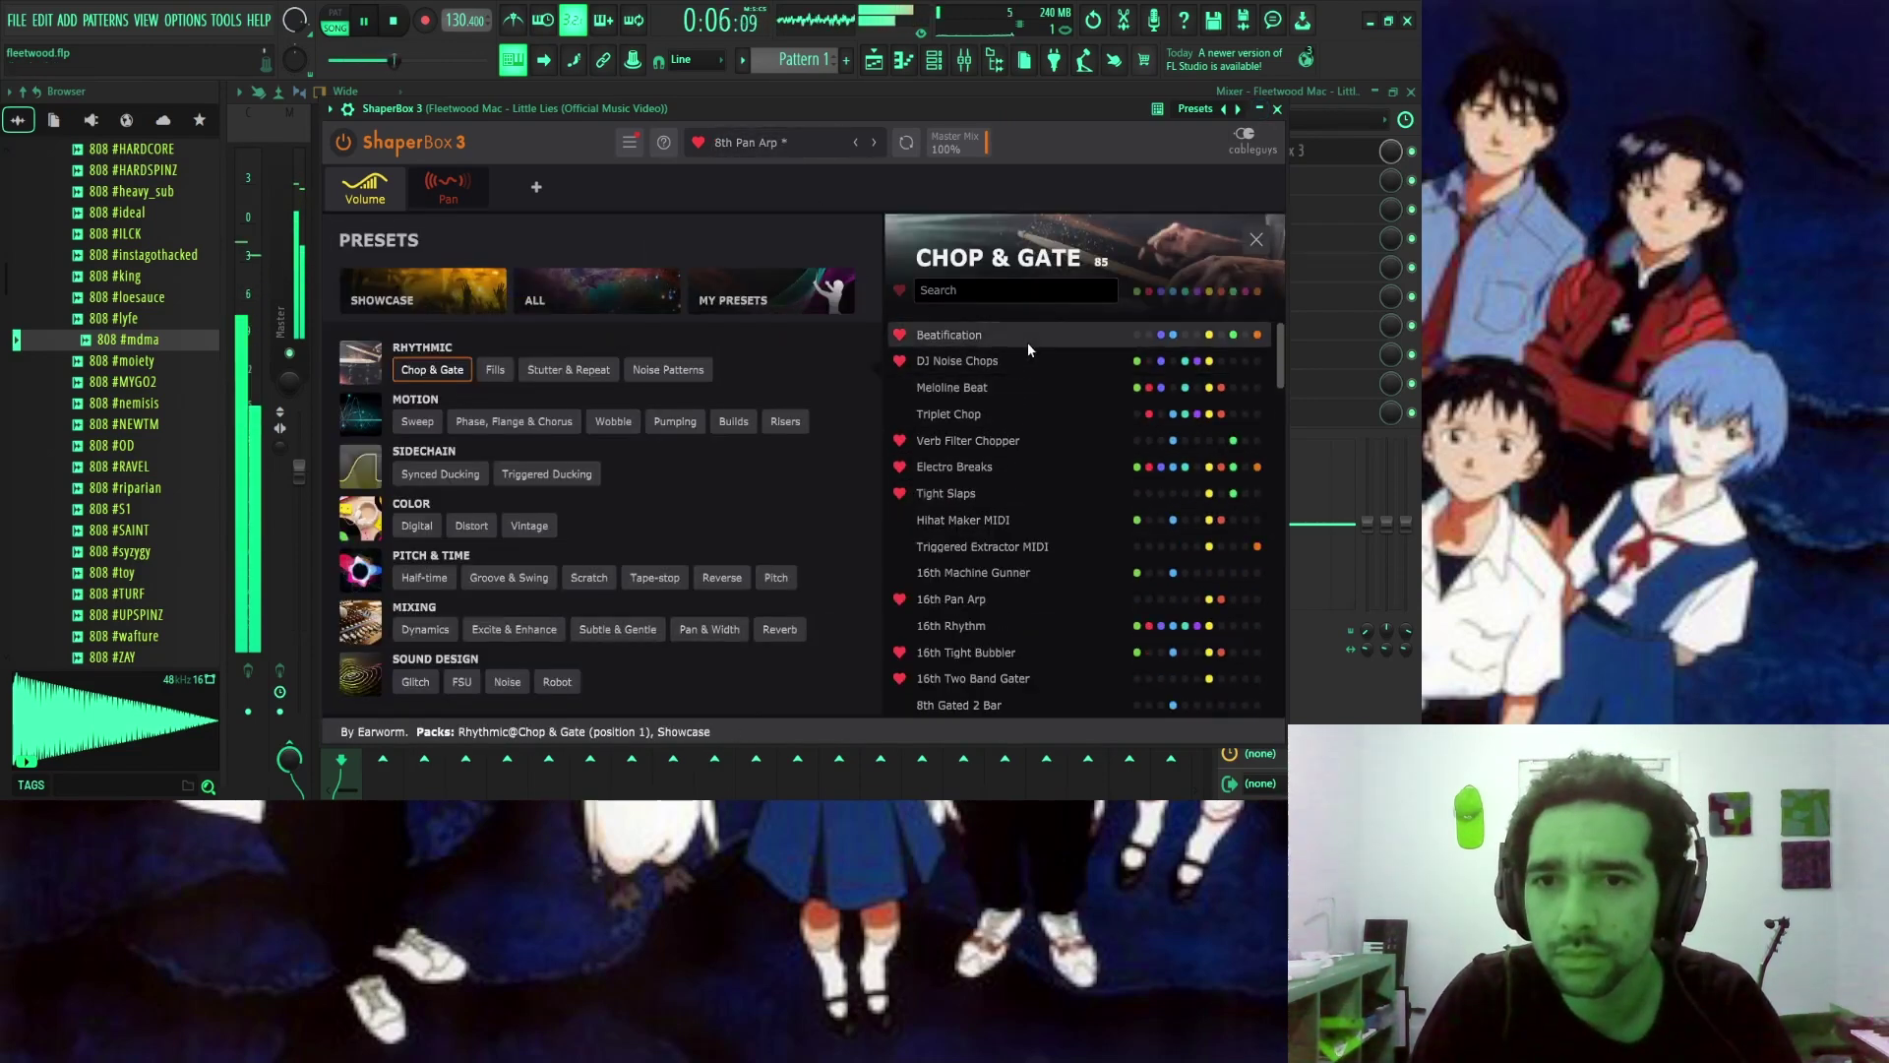
left_click(1030, 461)
scroll(1030, 468, "down", 1)
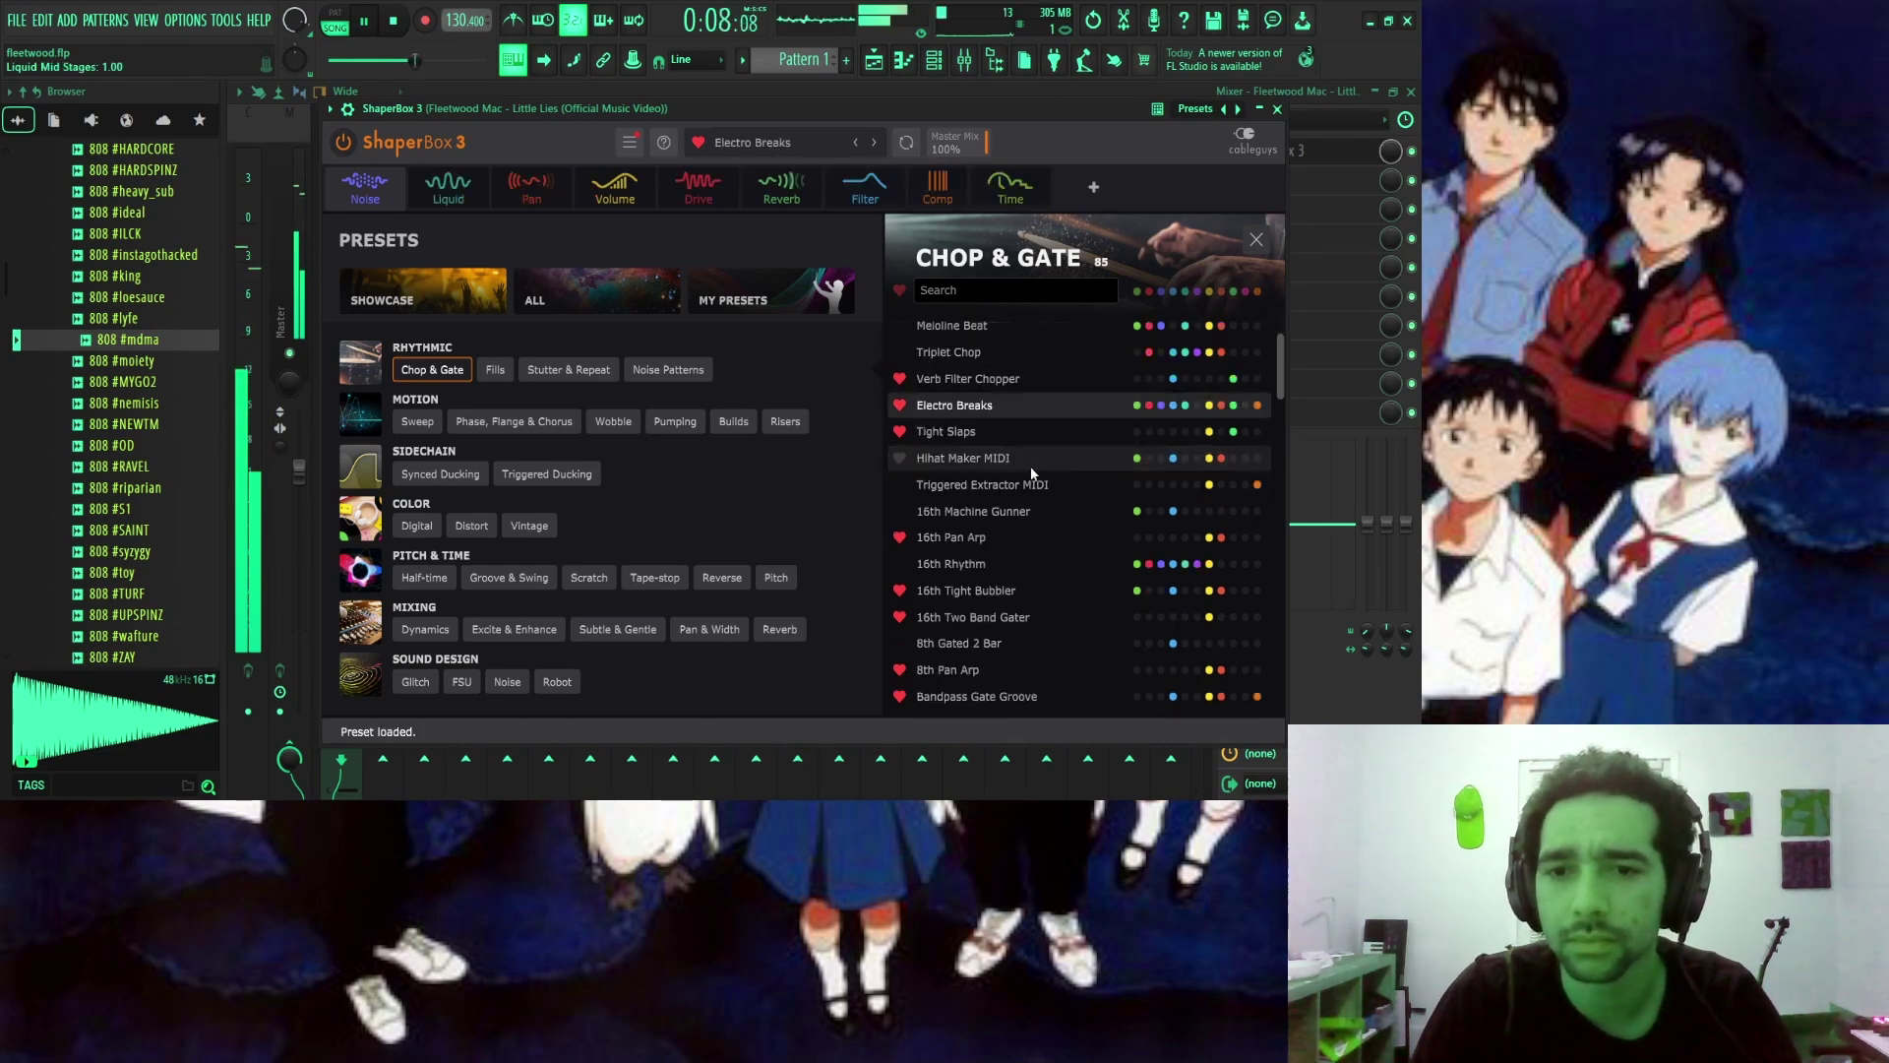
left_click(1030, 541)
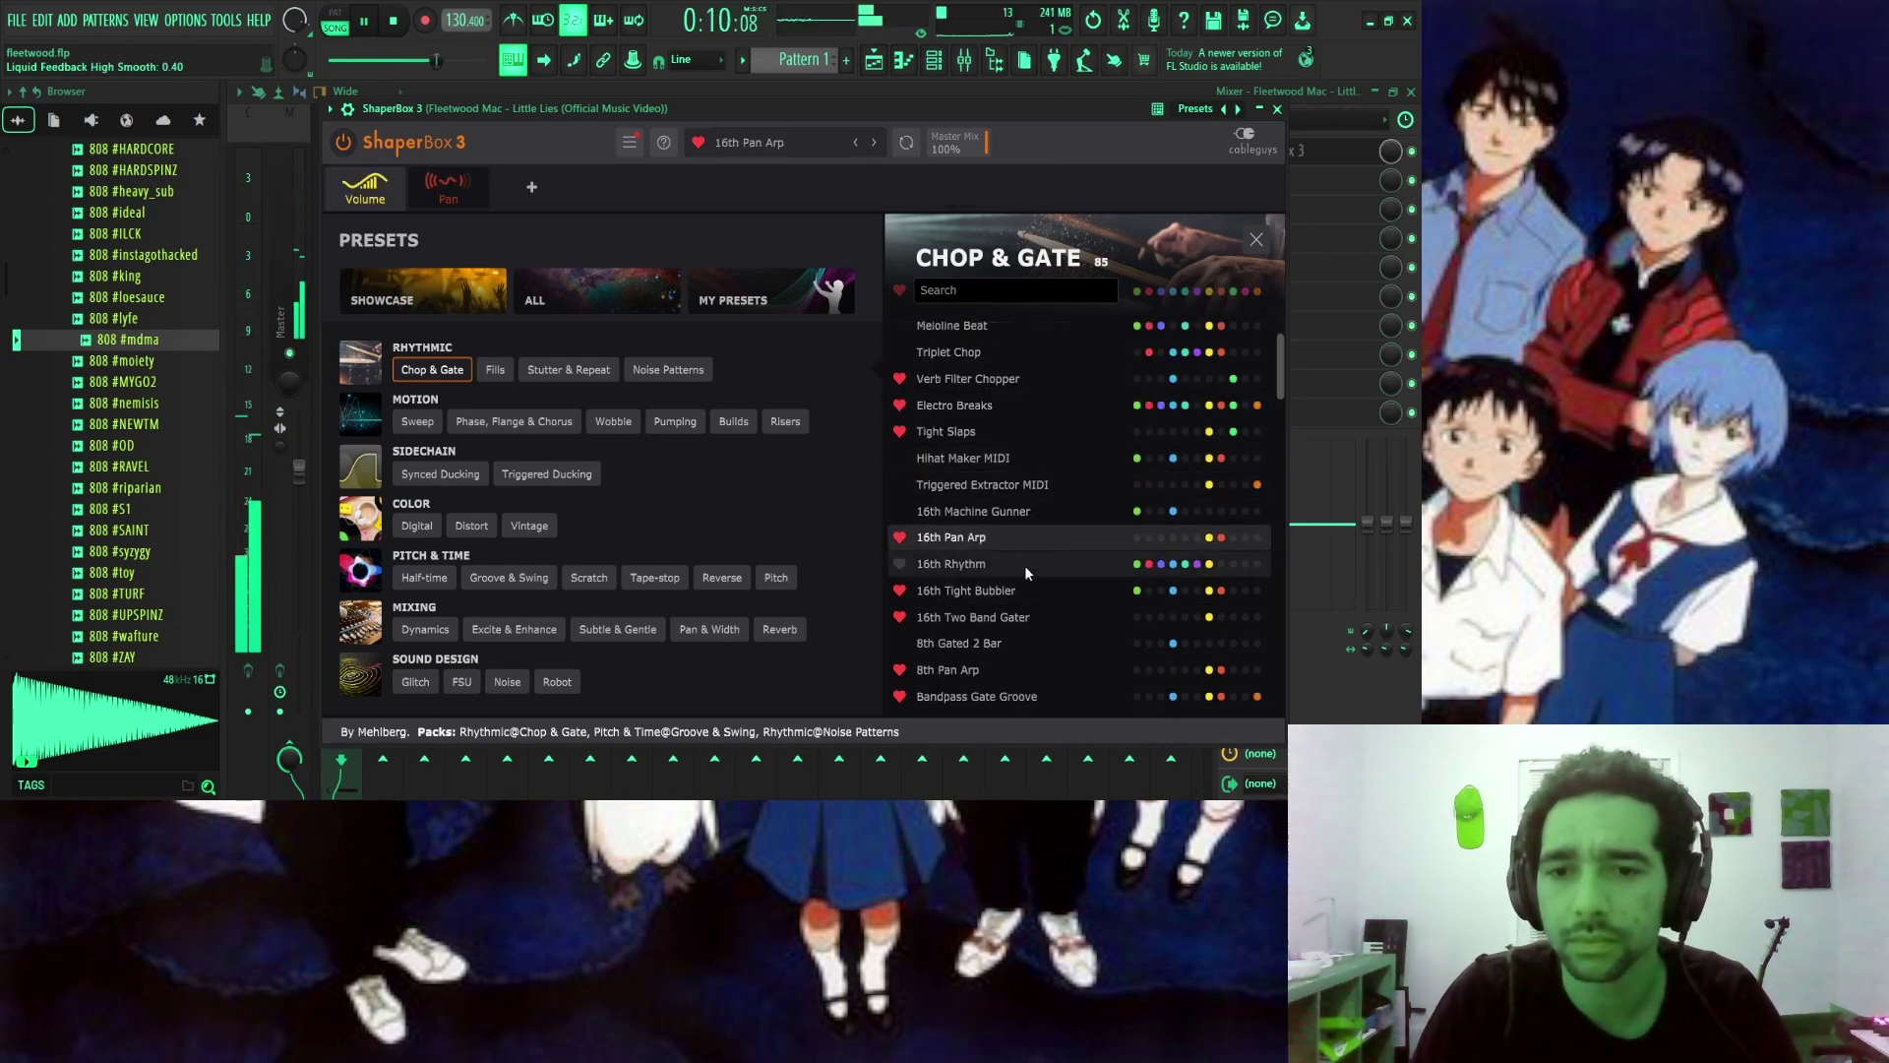
left_click(630, 142)
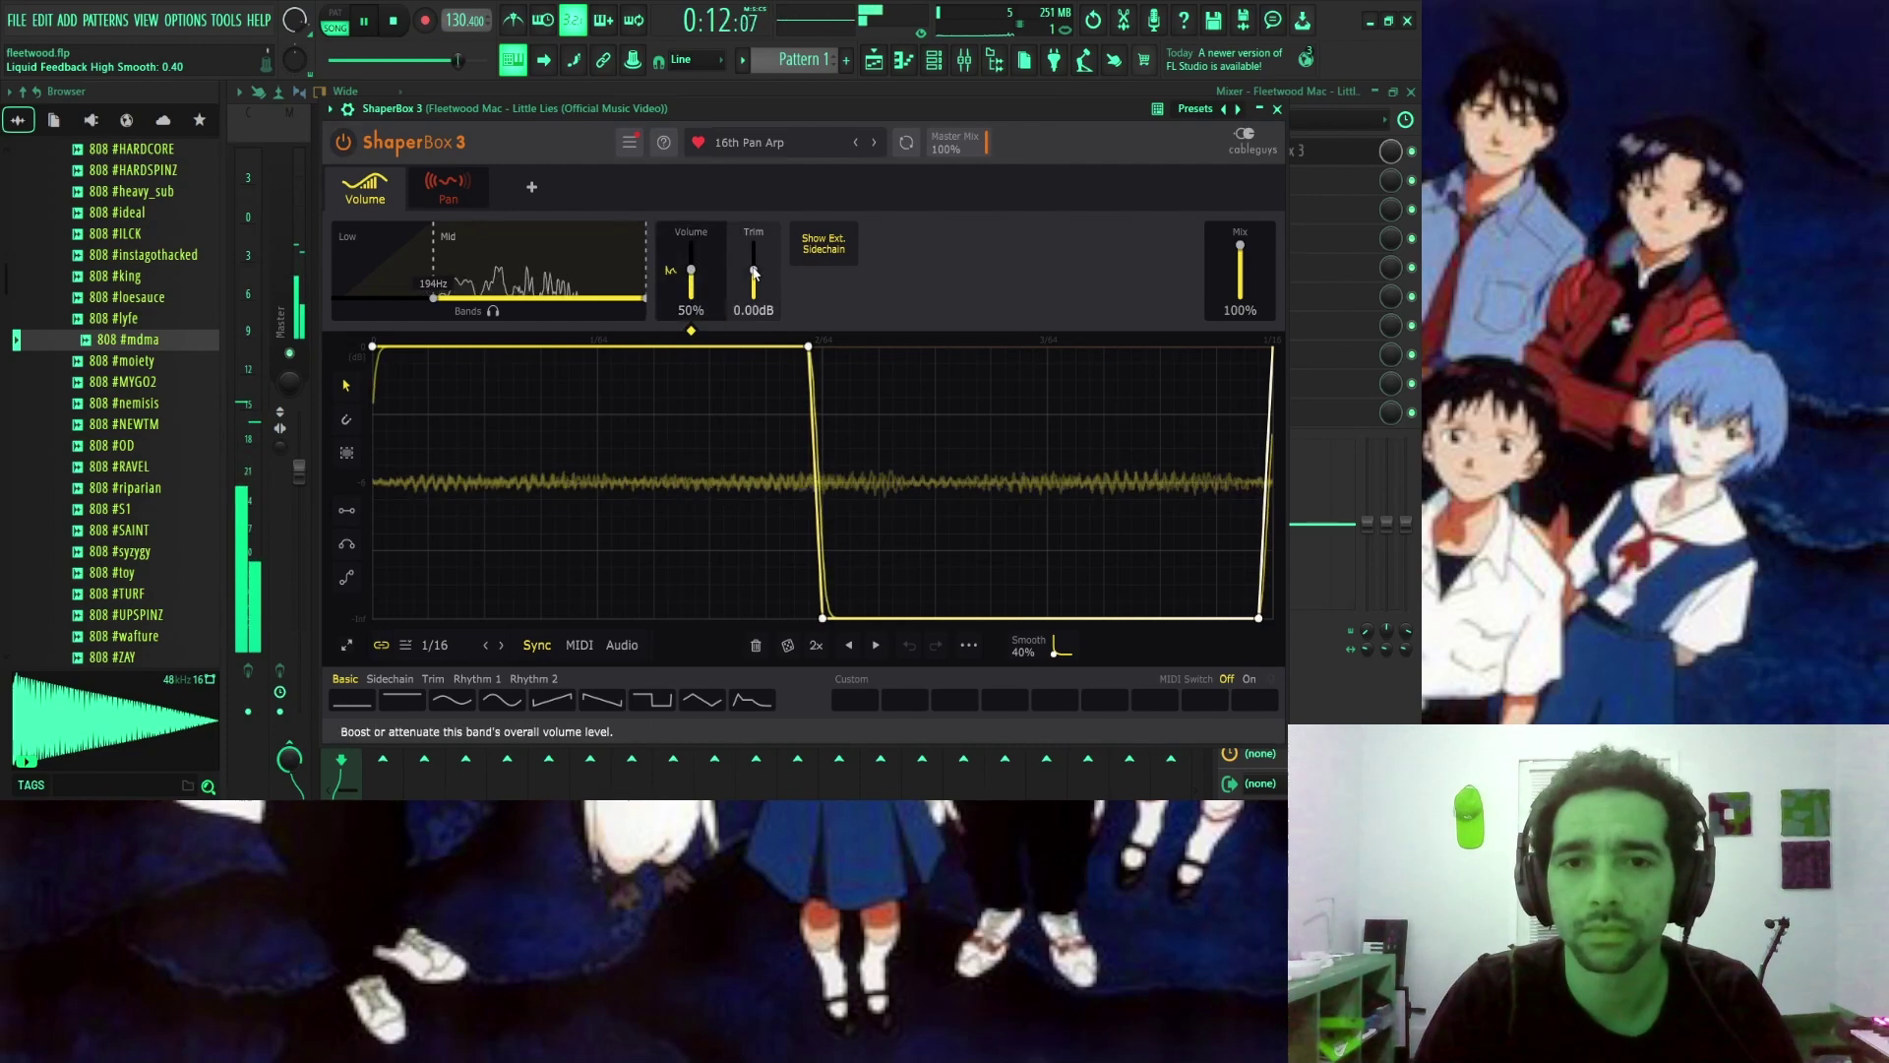
Set the Volume shaper's mid band to 33% volume and 10.8 dB trim, with the mid/high split at about 965 Hz.
left_click_drag(753, 273, 691, 277)
left_click_drag(561, 275, 505, 297)
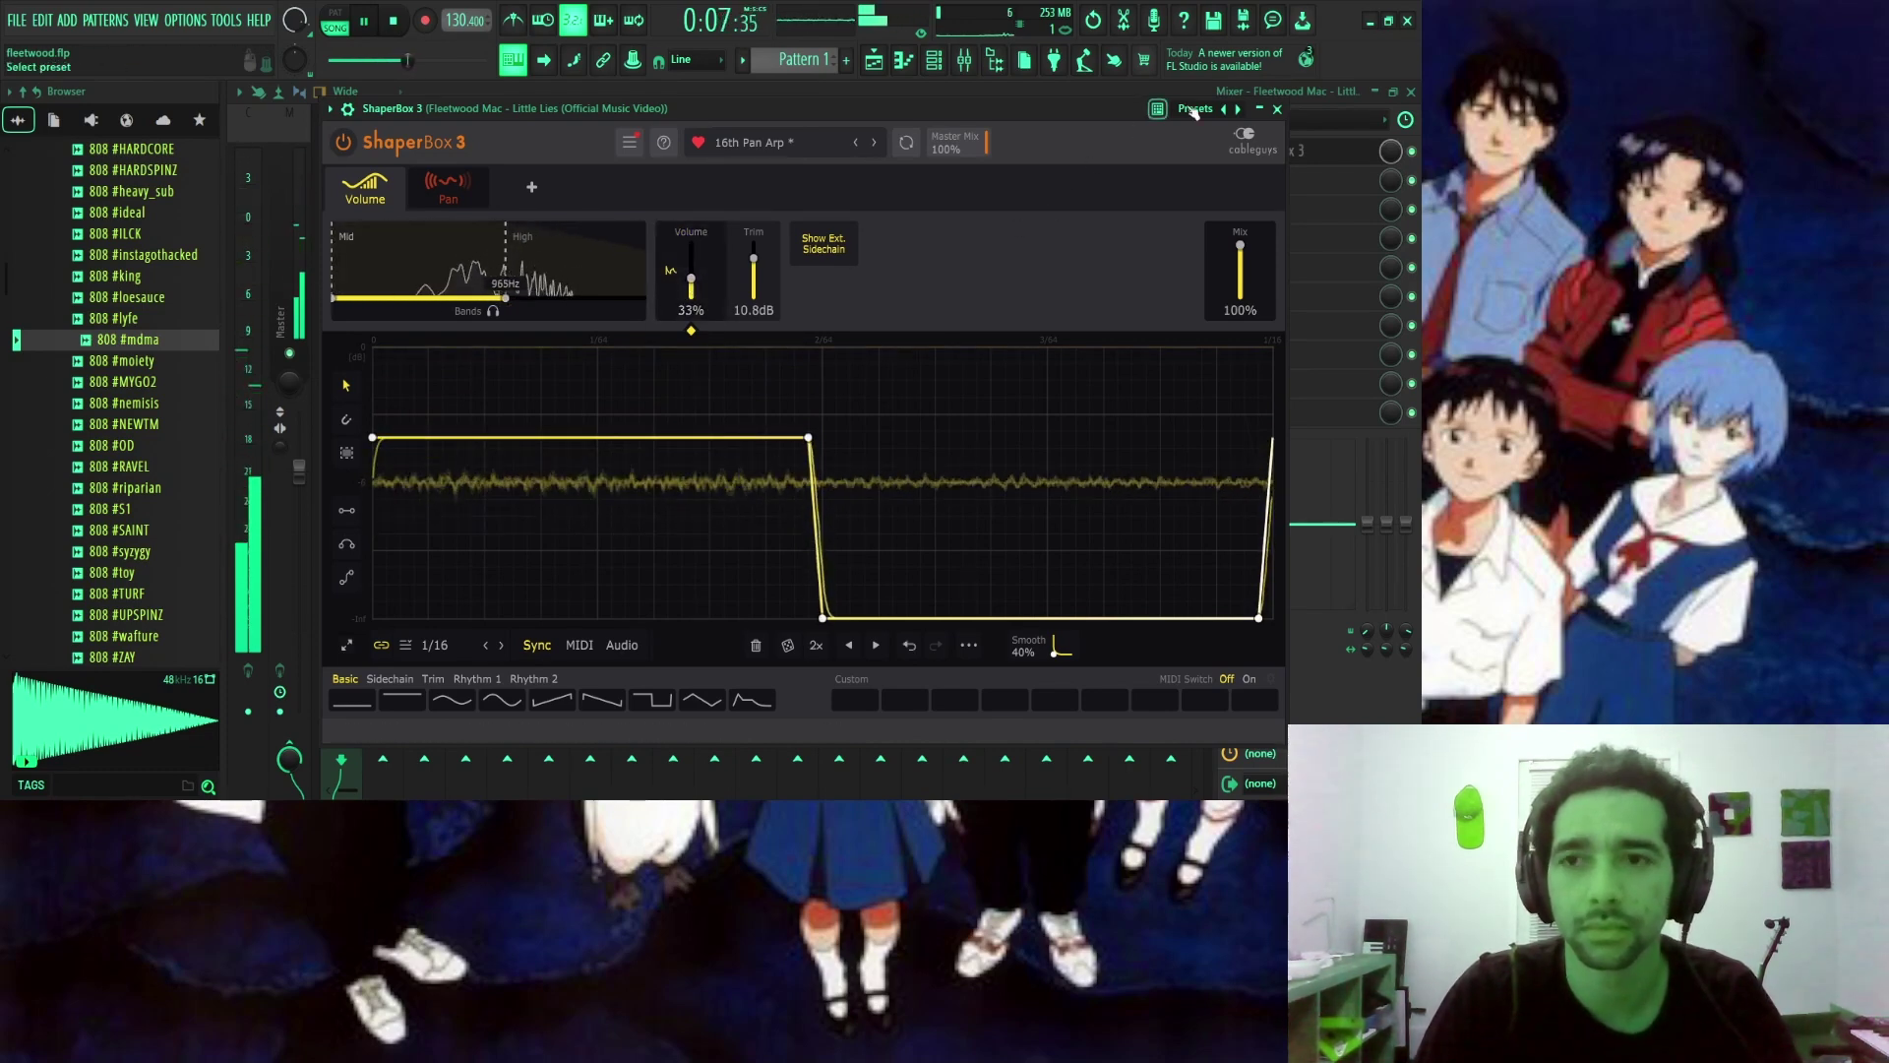
left_click(1277, 108)
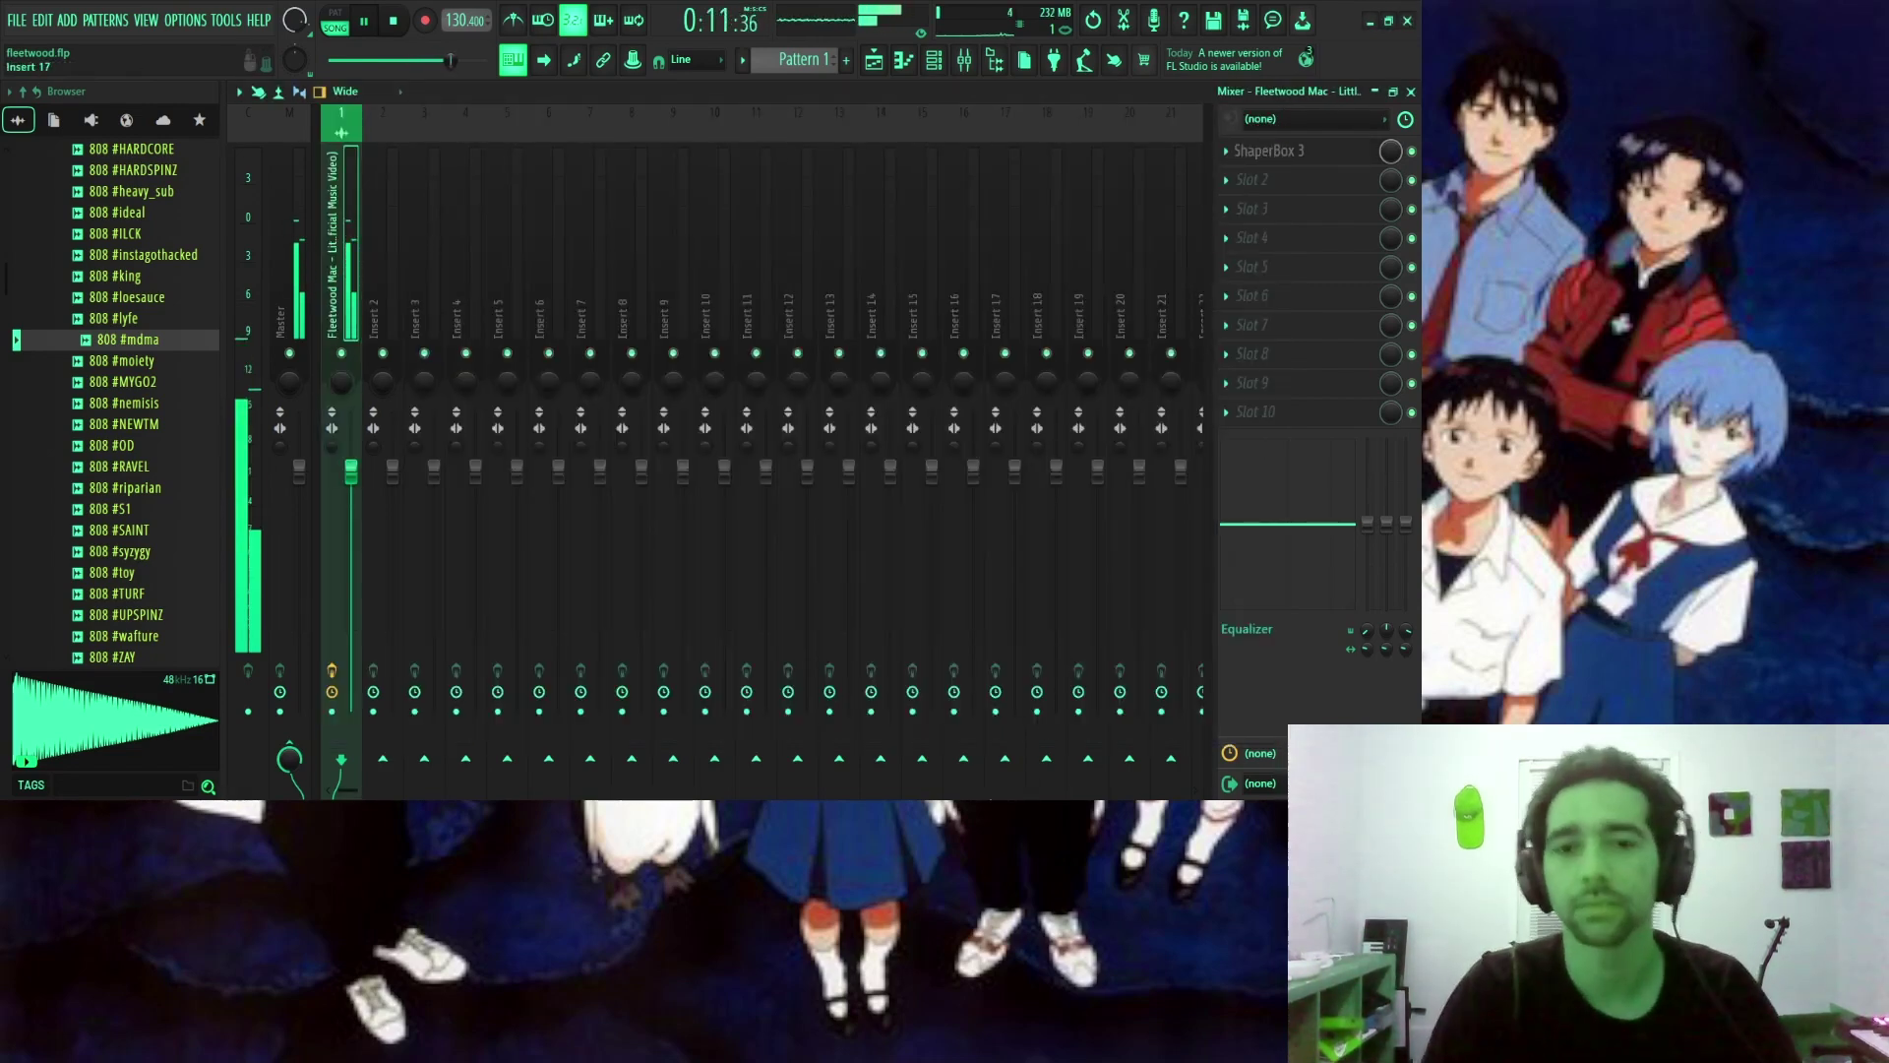
left_click(1412, 91)
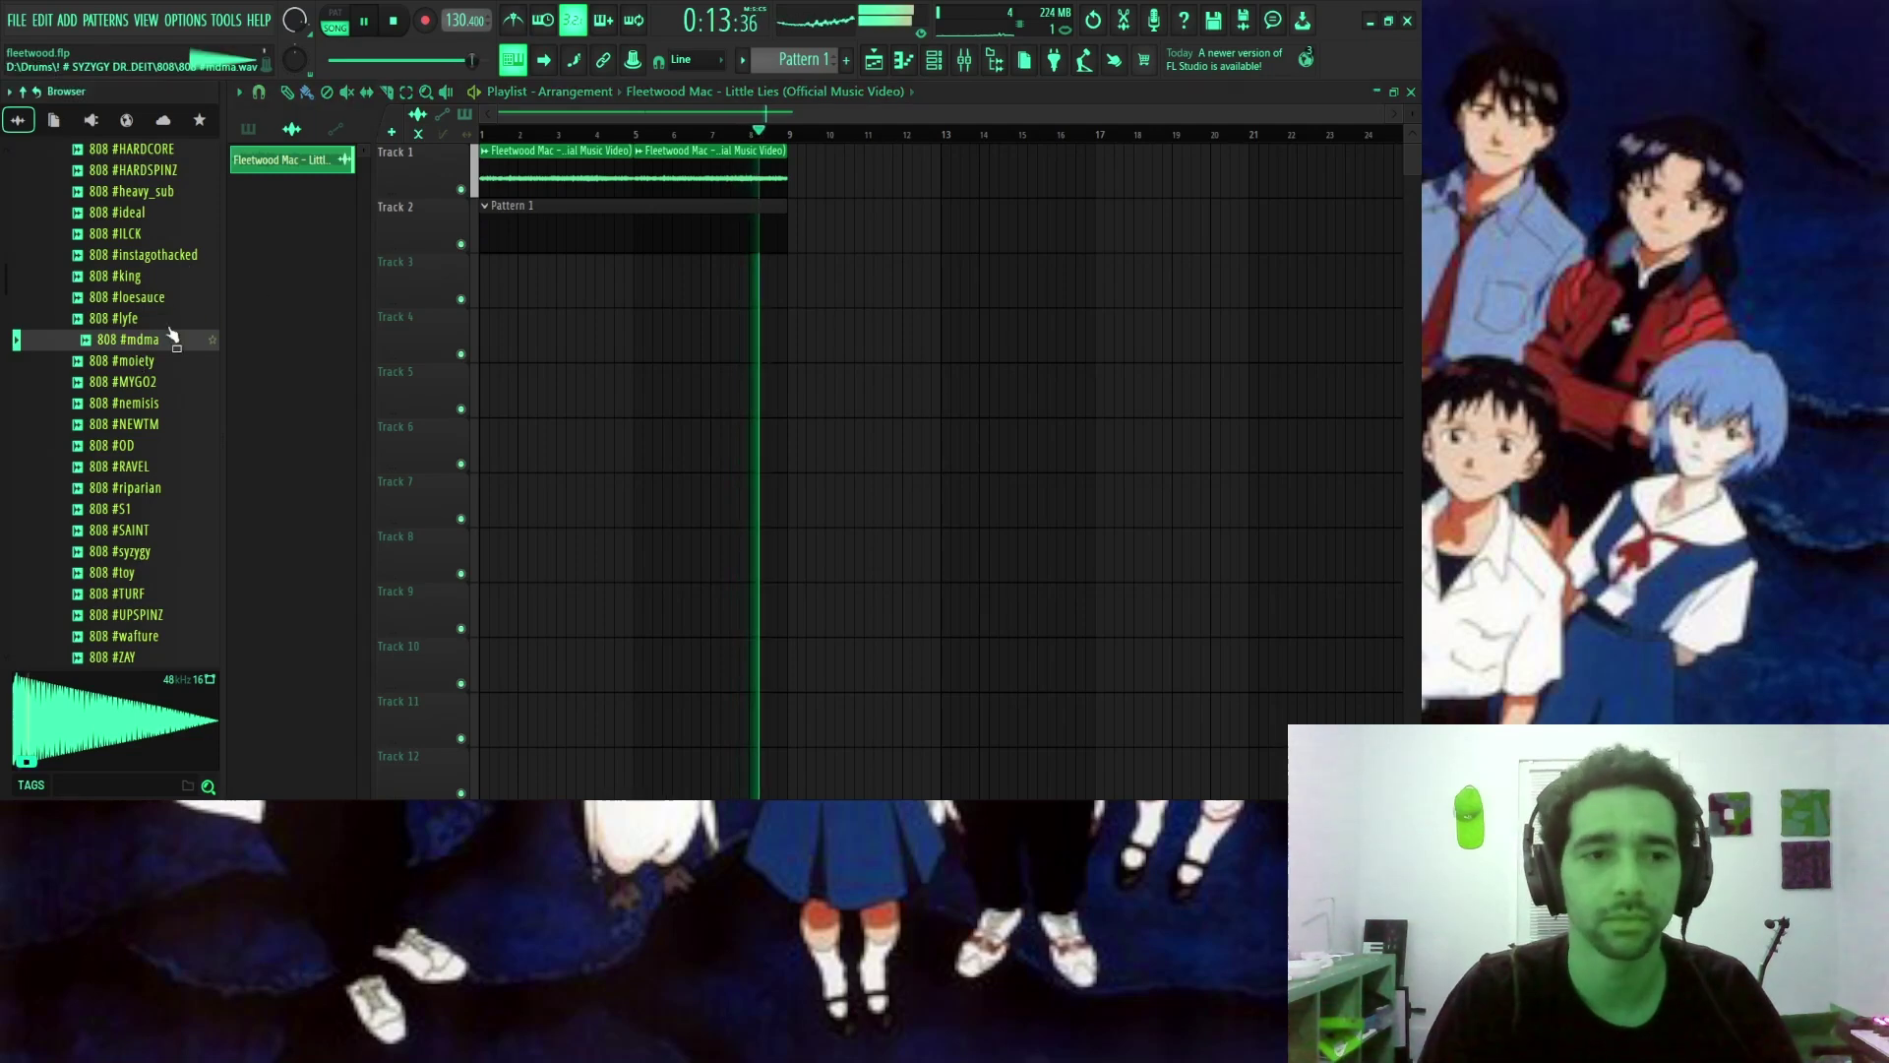
Add the 808 #mdma sample to the channel rack as a new channel and delete the empty Sampler channel.
left_click(934, 60)
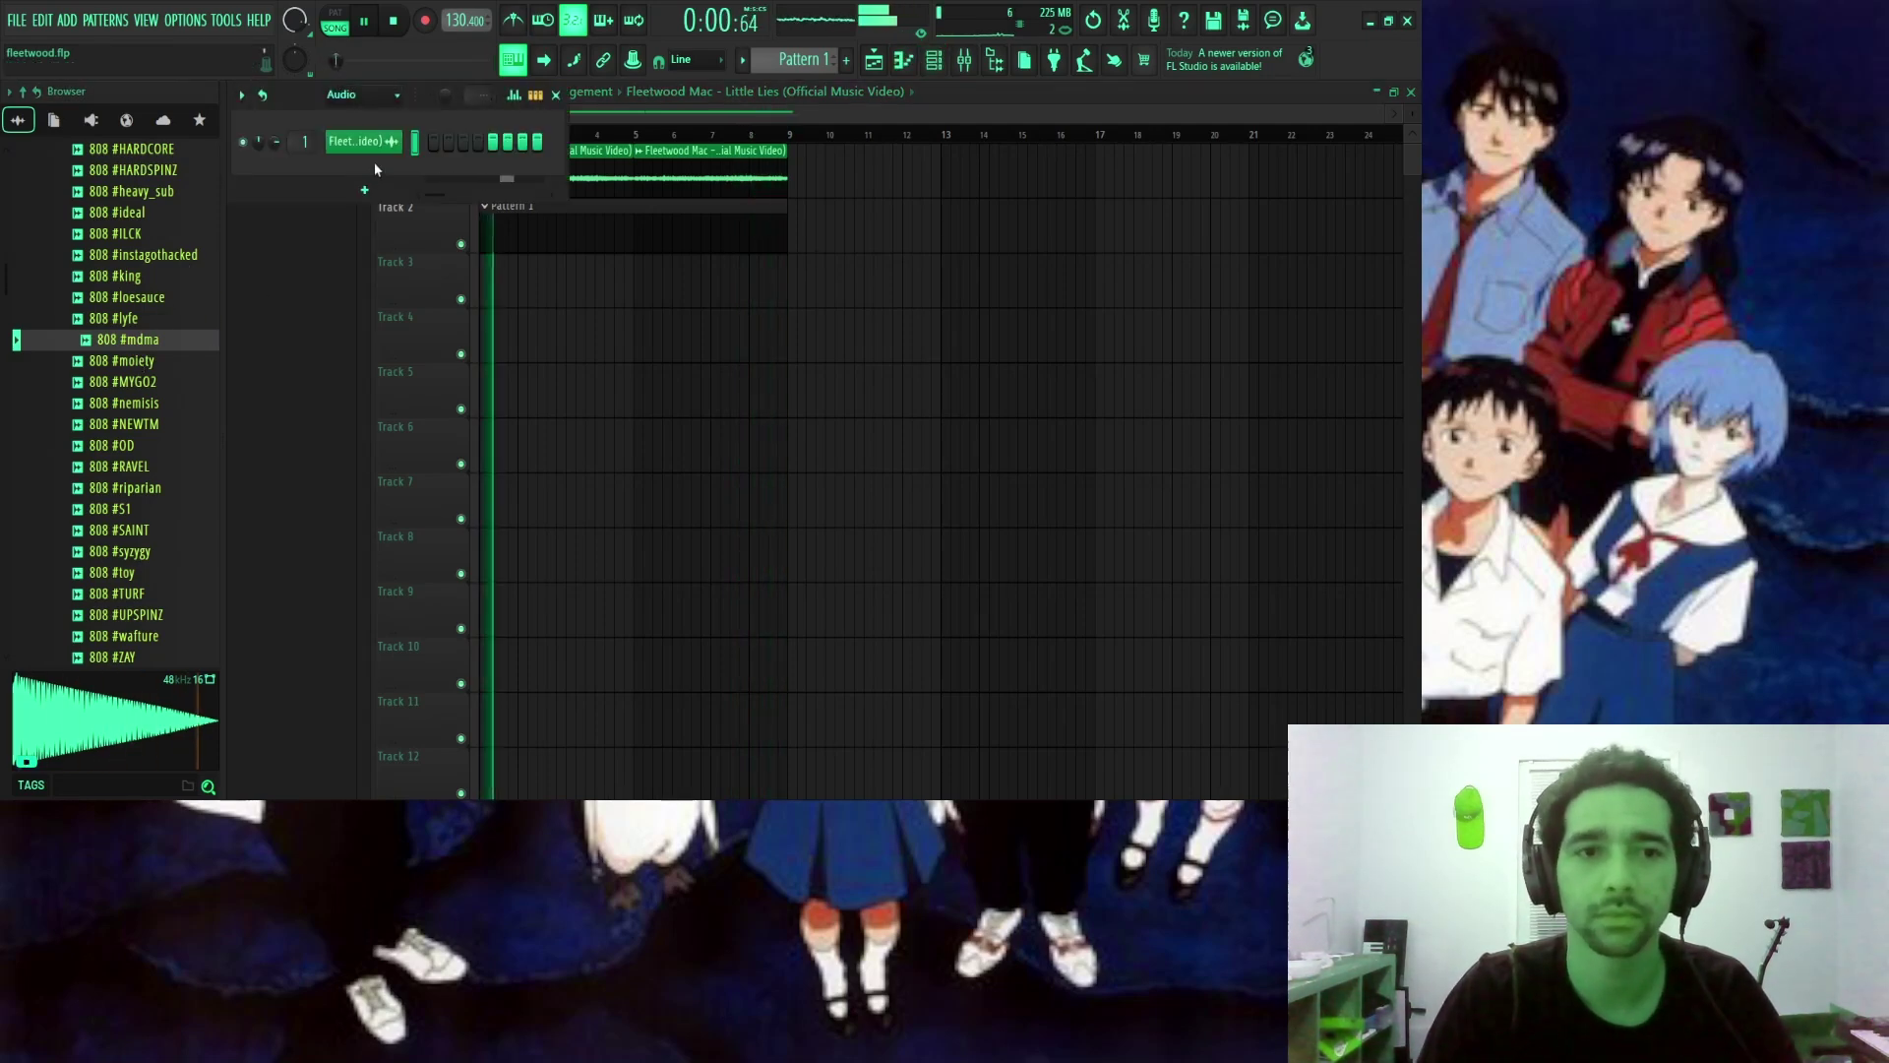
left_click_drag(222, 361, 364, 174)
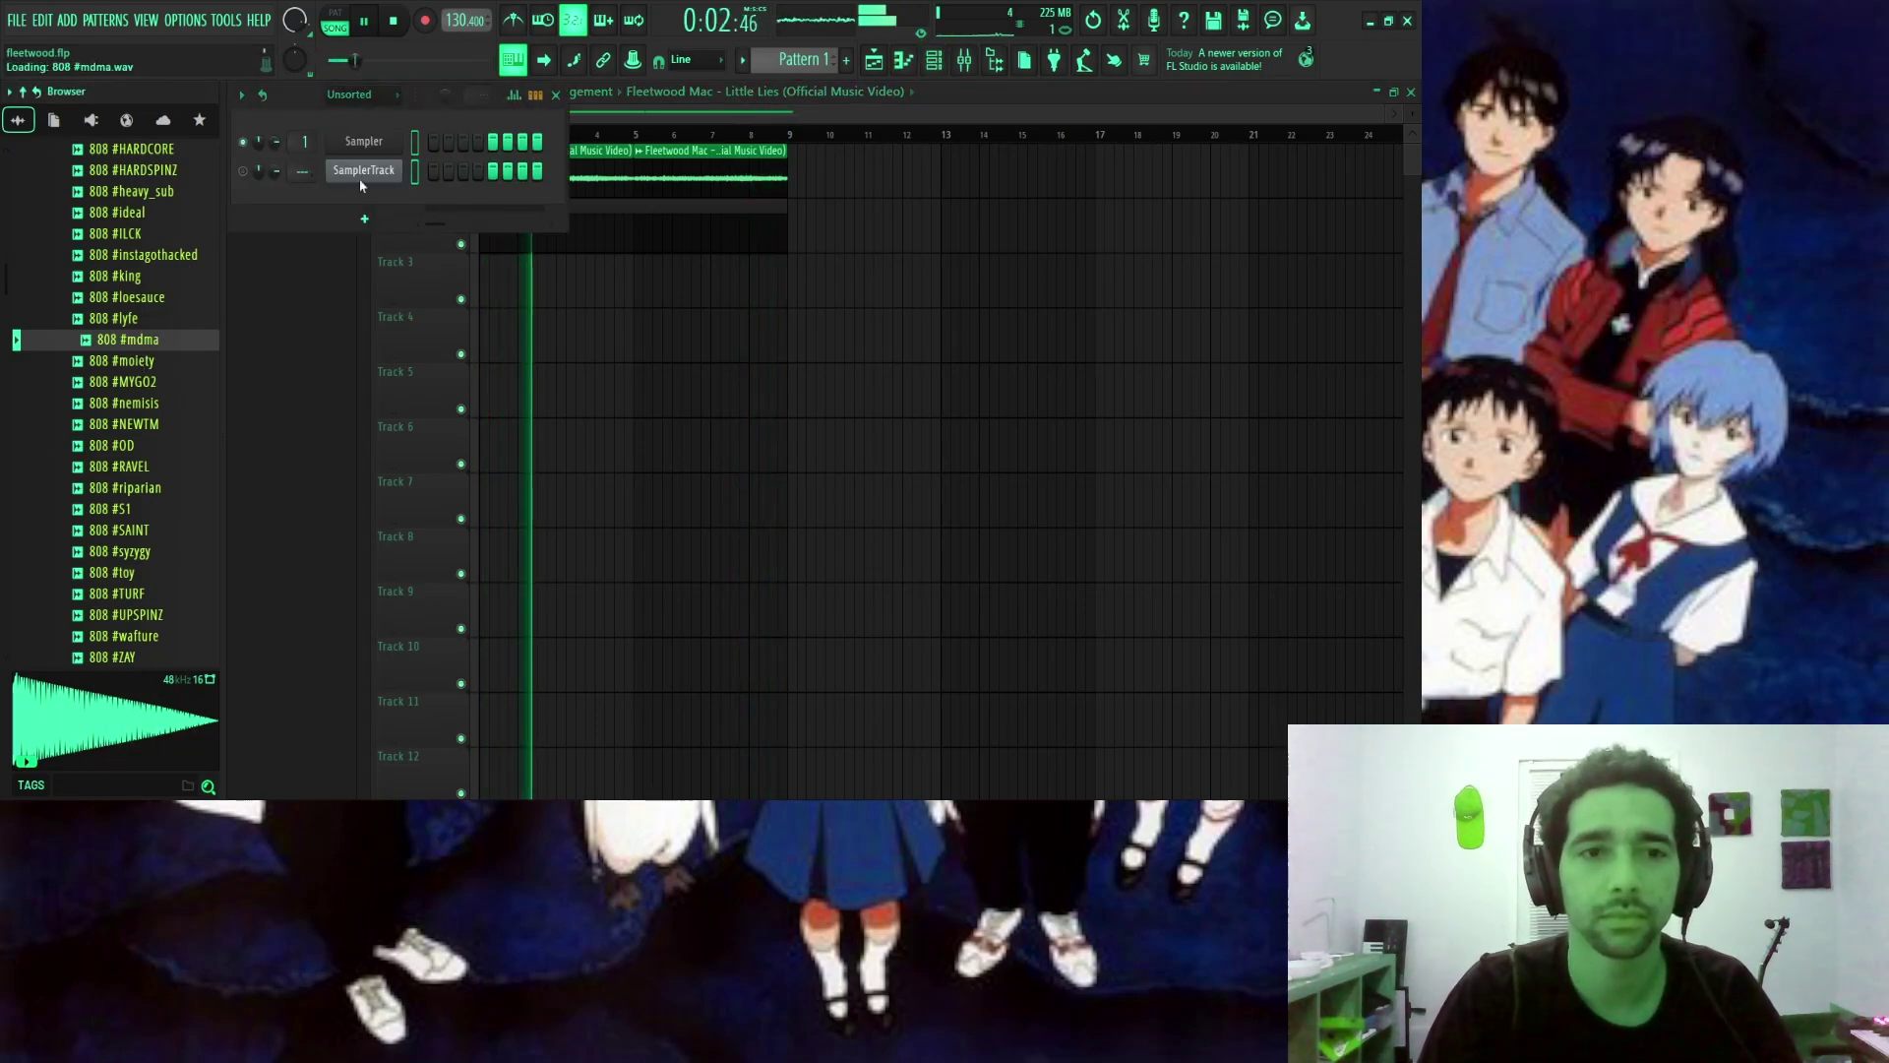
key("alt+Delete")
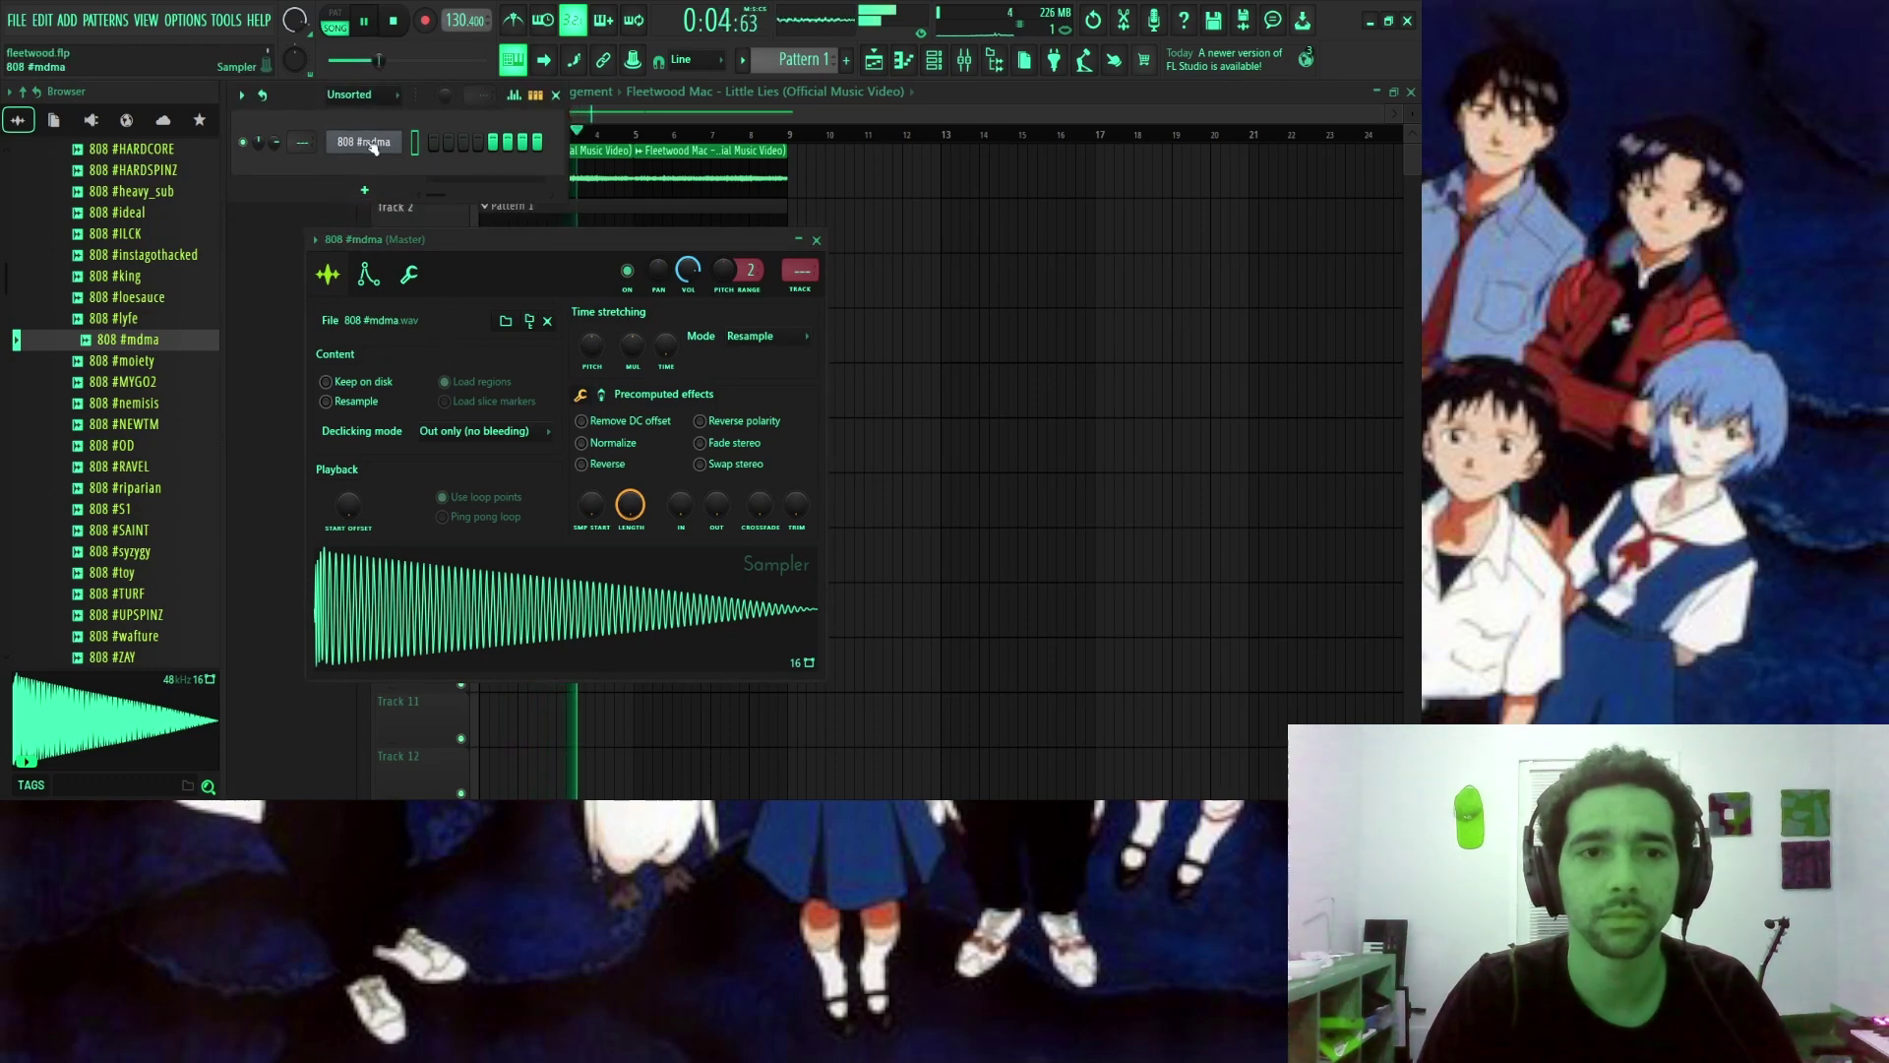
Stop playback and place a C5 note at the start of bar 1 in the 808 #mdma piano roll.
key("F7")
key("space")
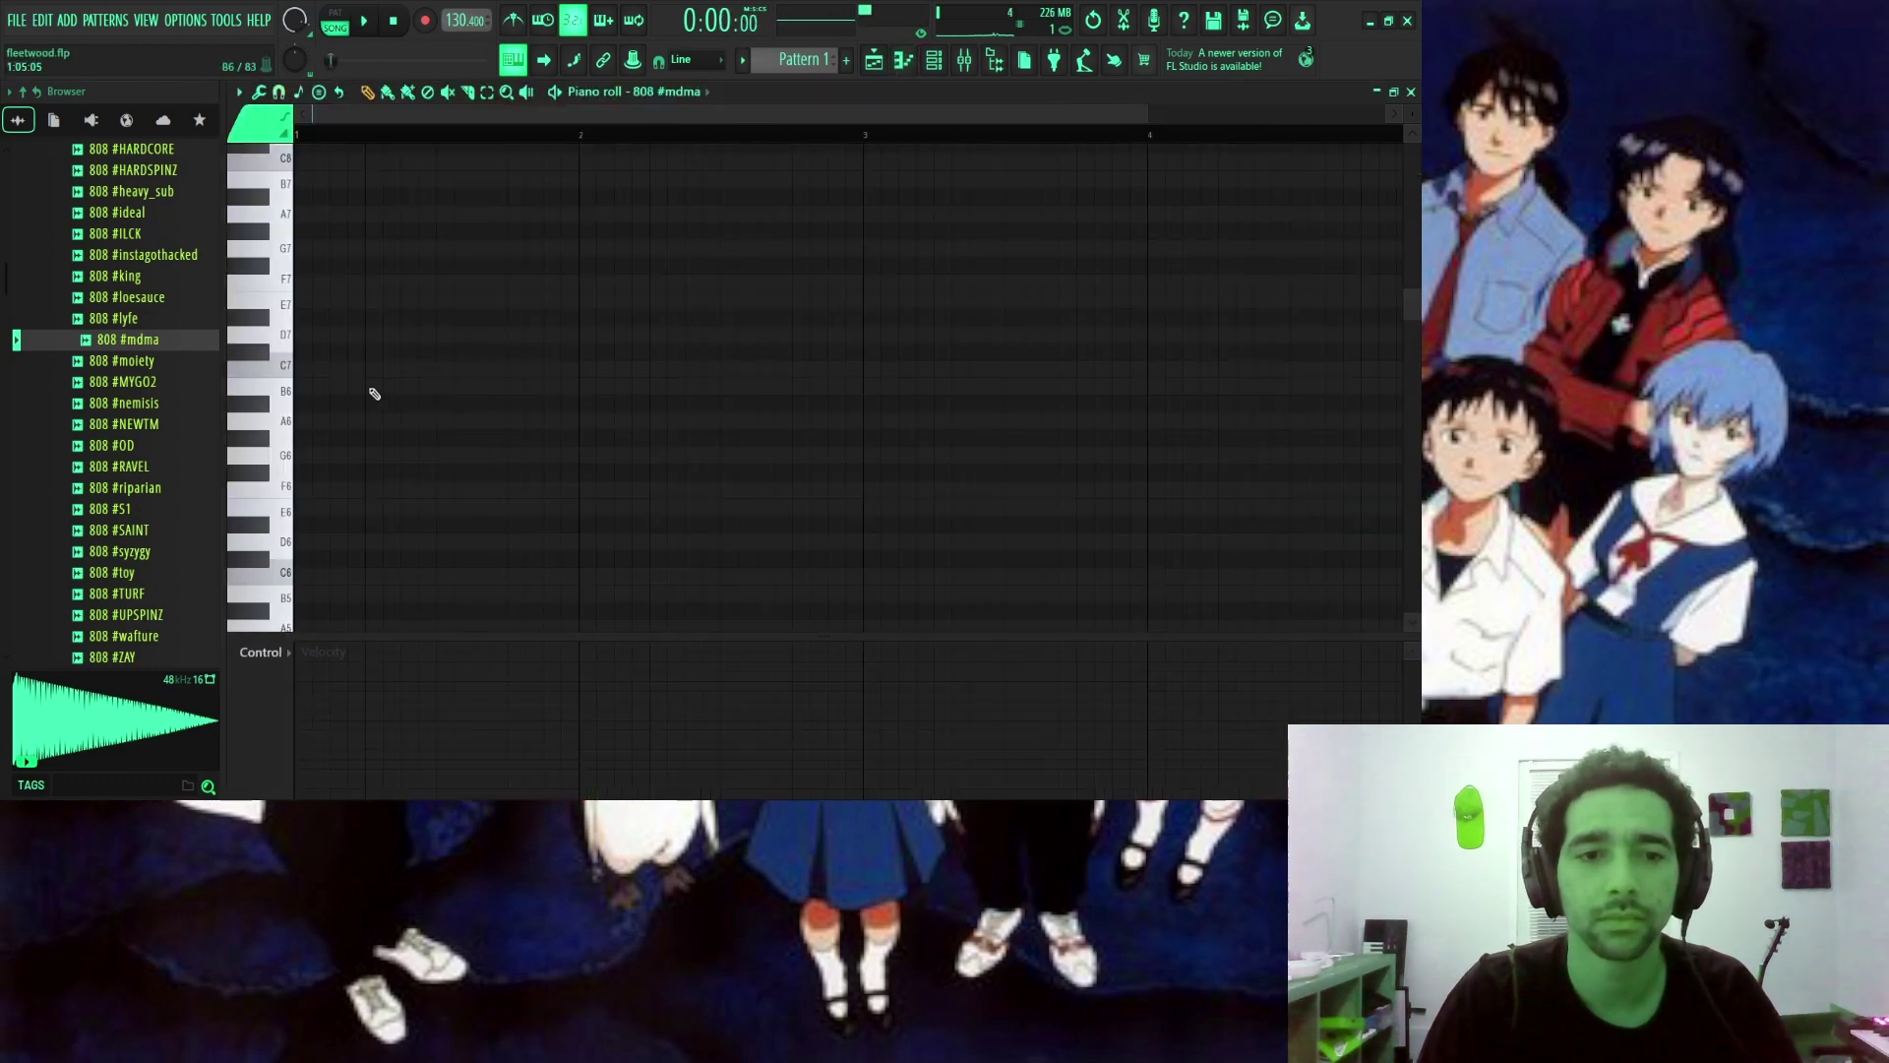
left_click_drag(304, 392, 266, 577)
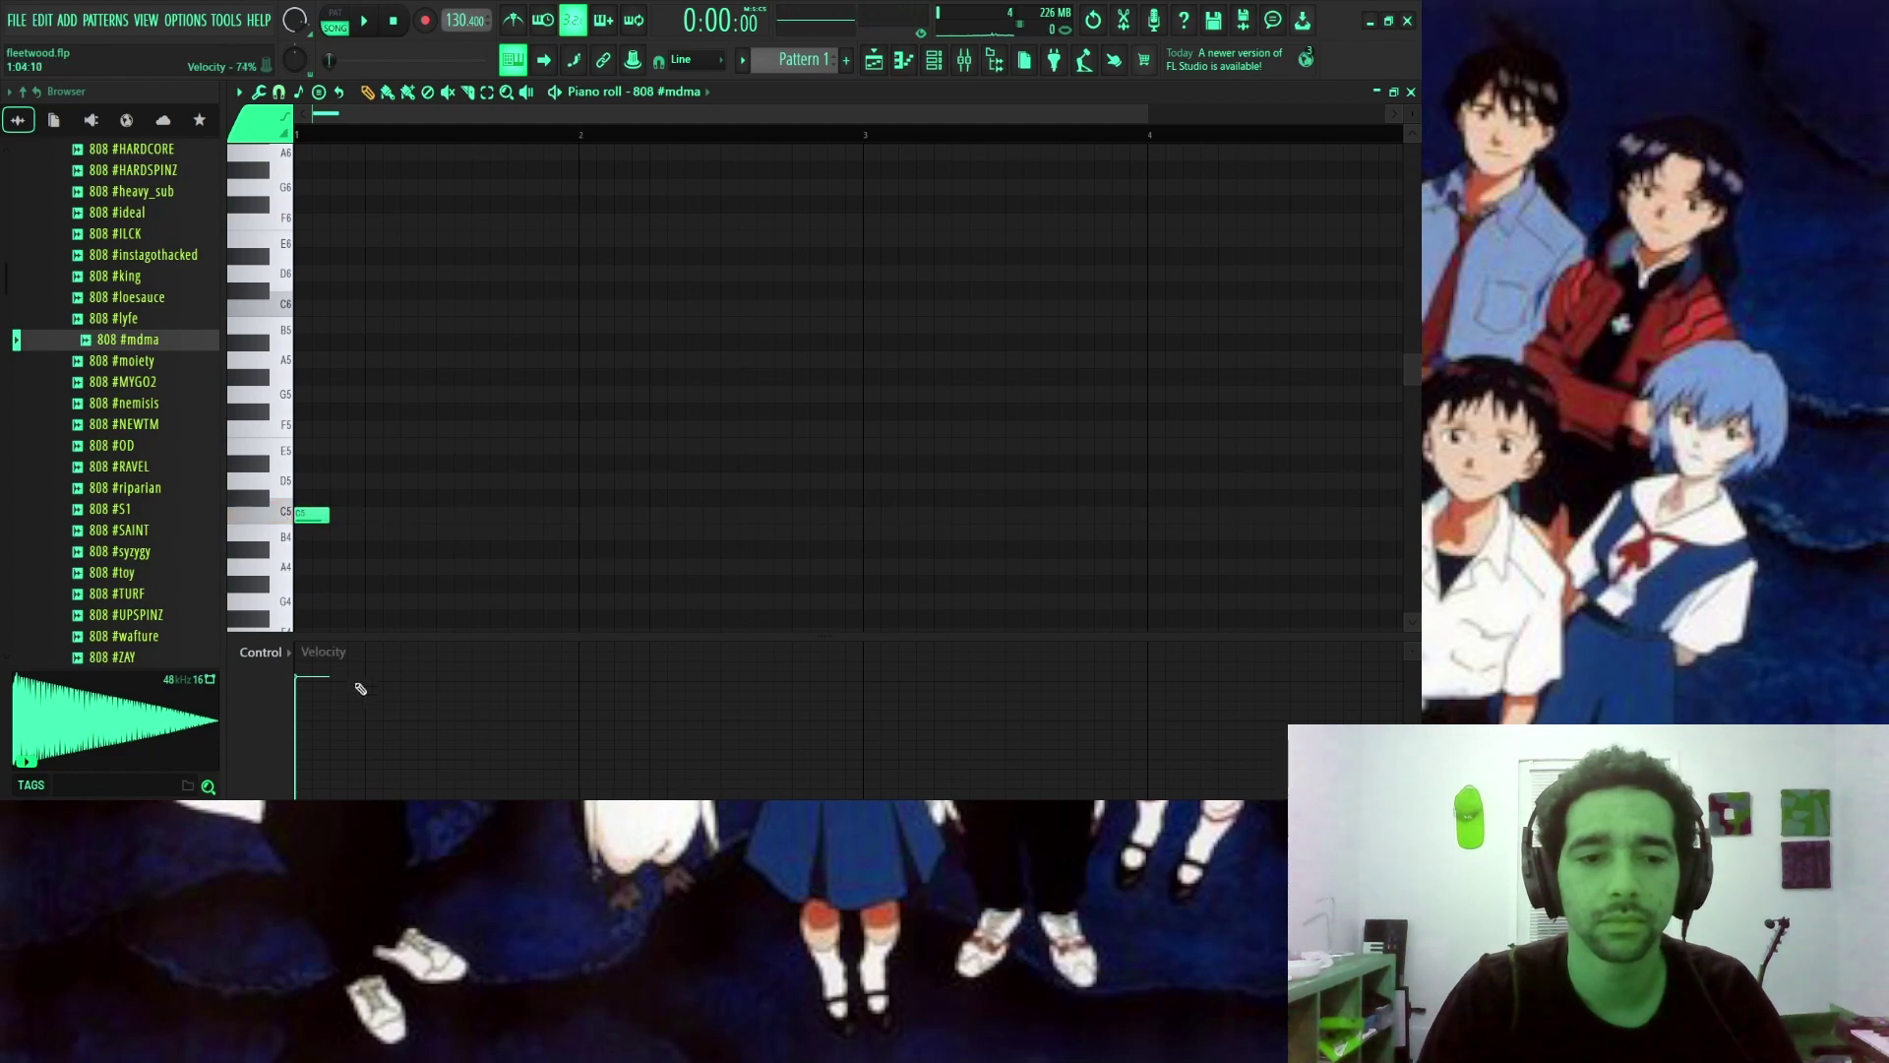
left_click(1412, 92)
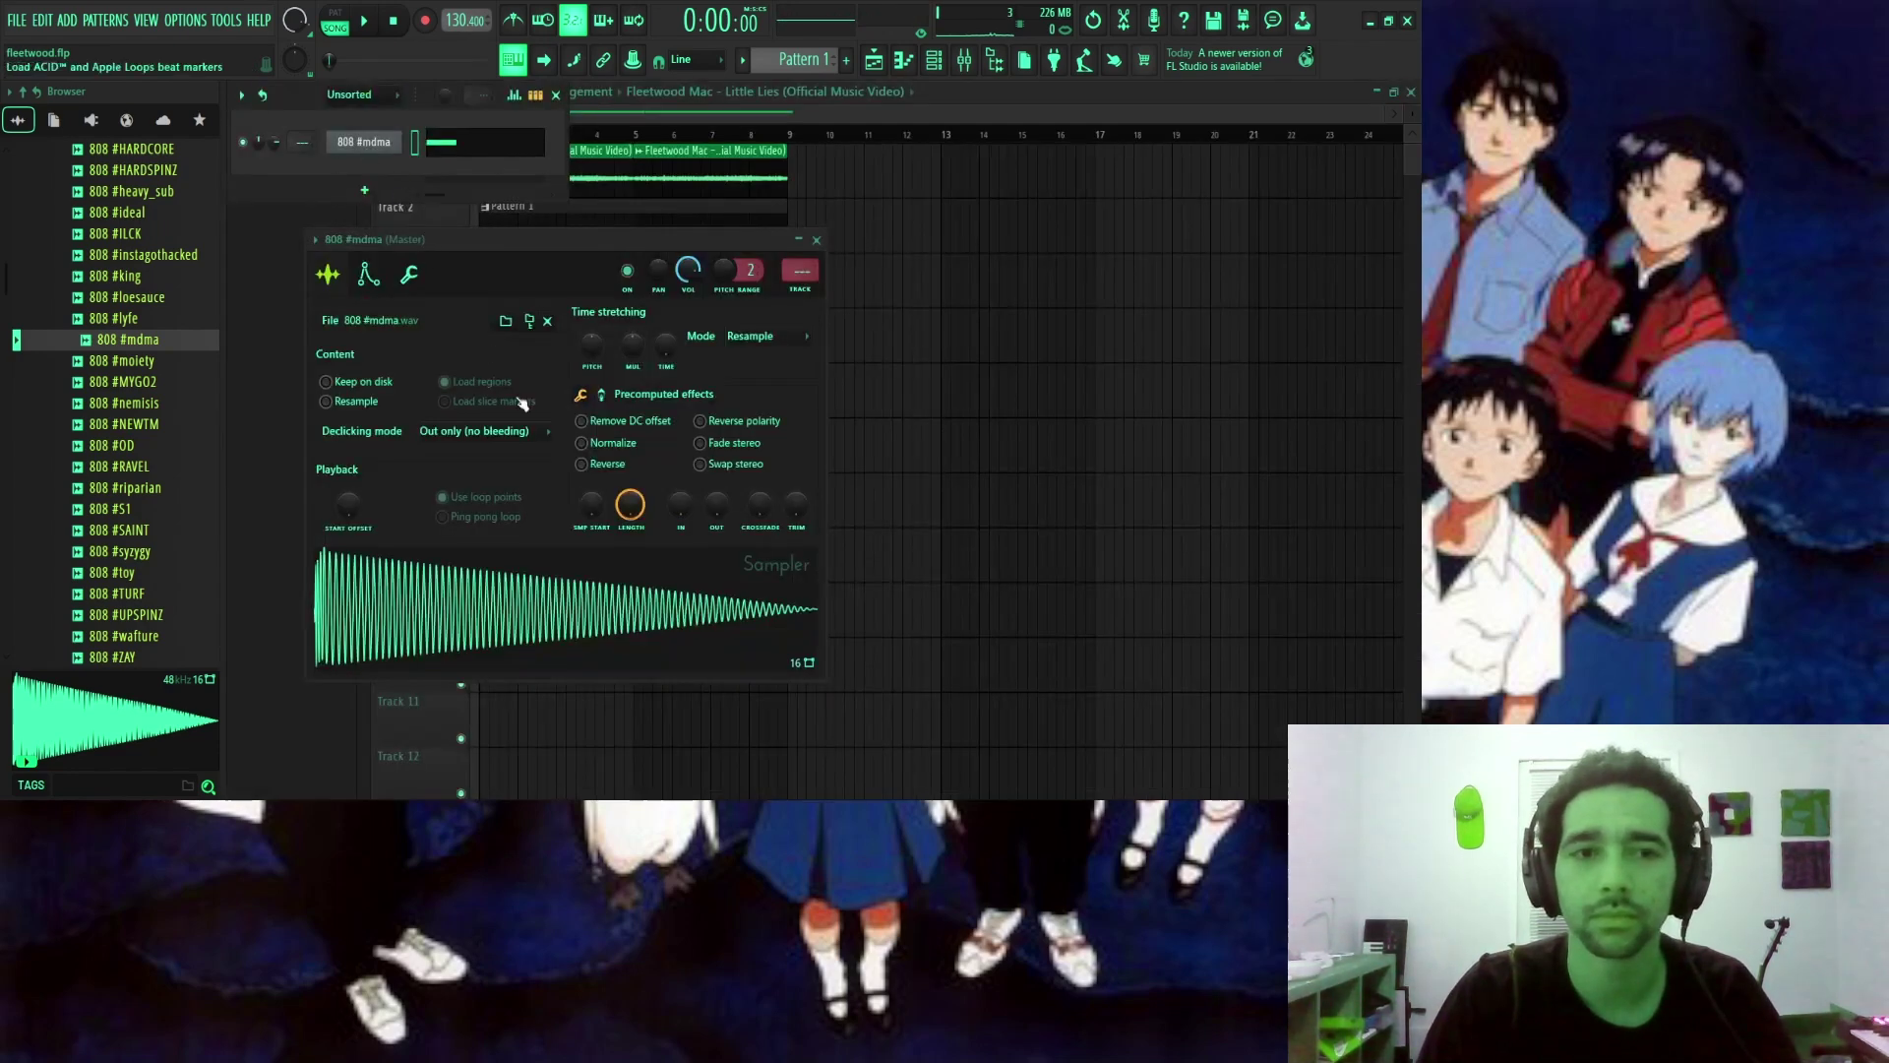
Try reversing the 808 #mdma sample, restore its normal direction and play the song.
left_click(605, 462)
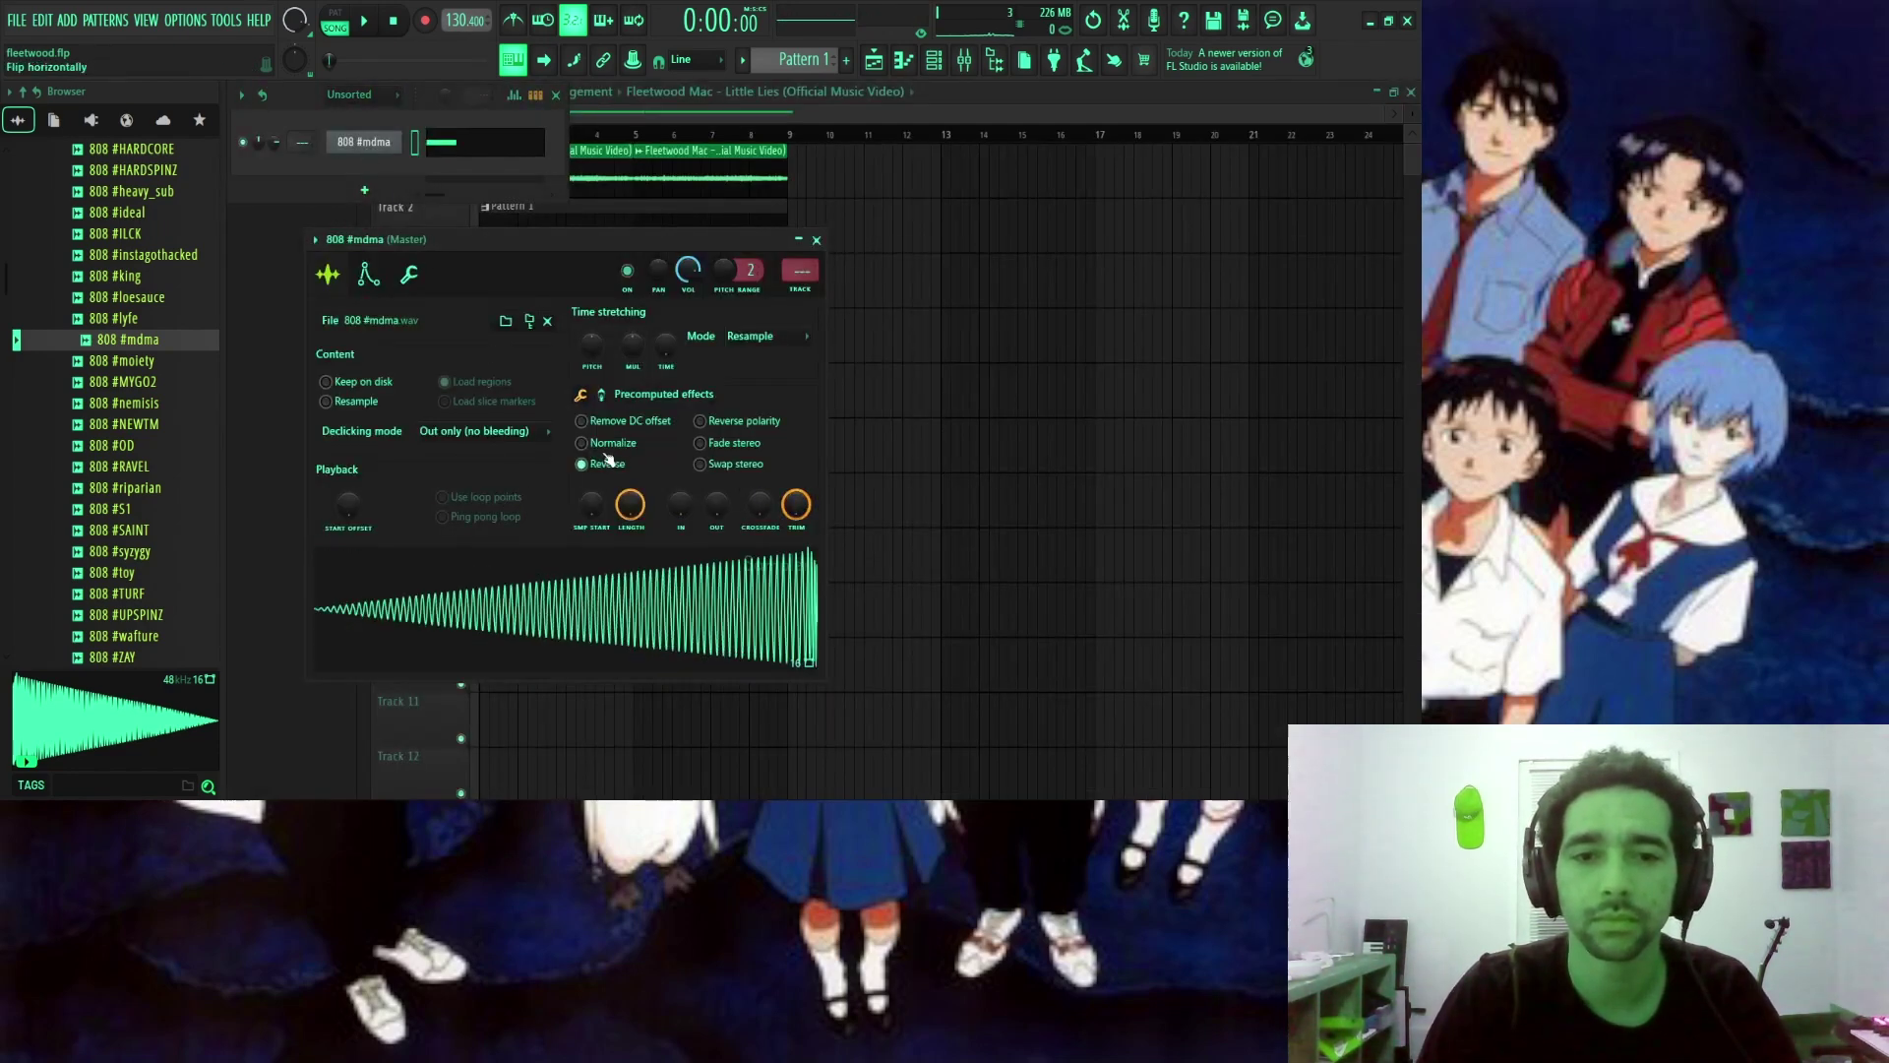
left_click(606, 463)
key("space")
left_click(817, 240)
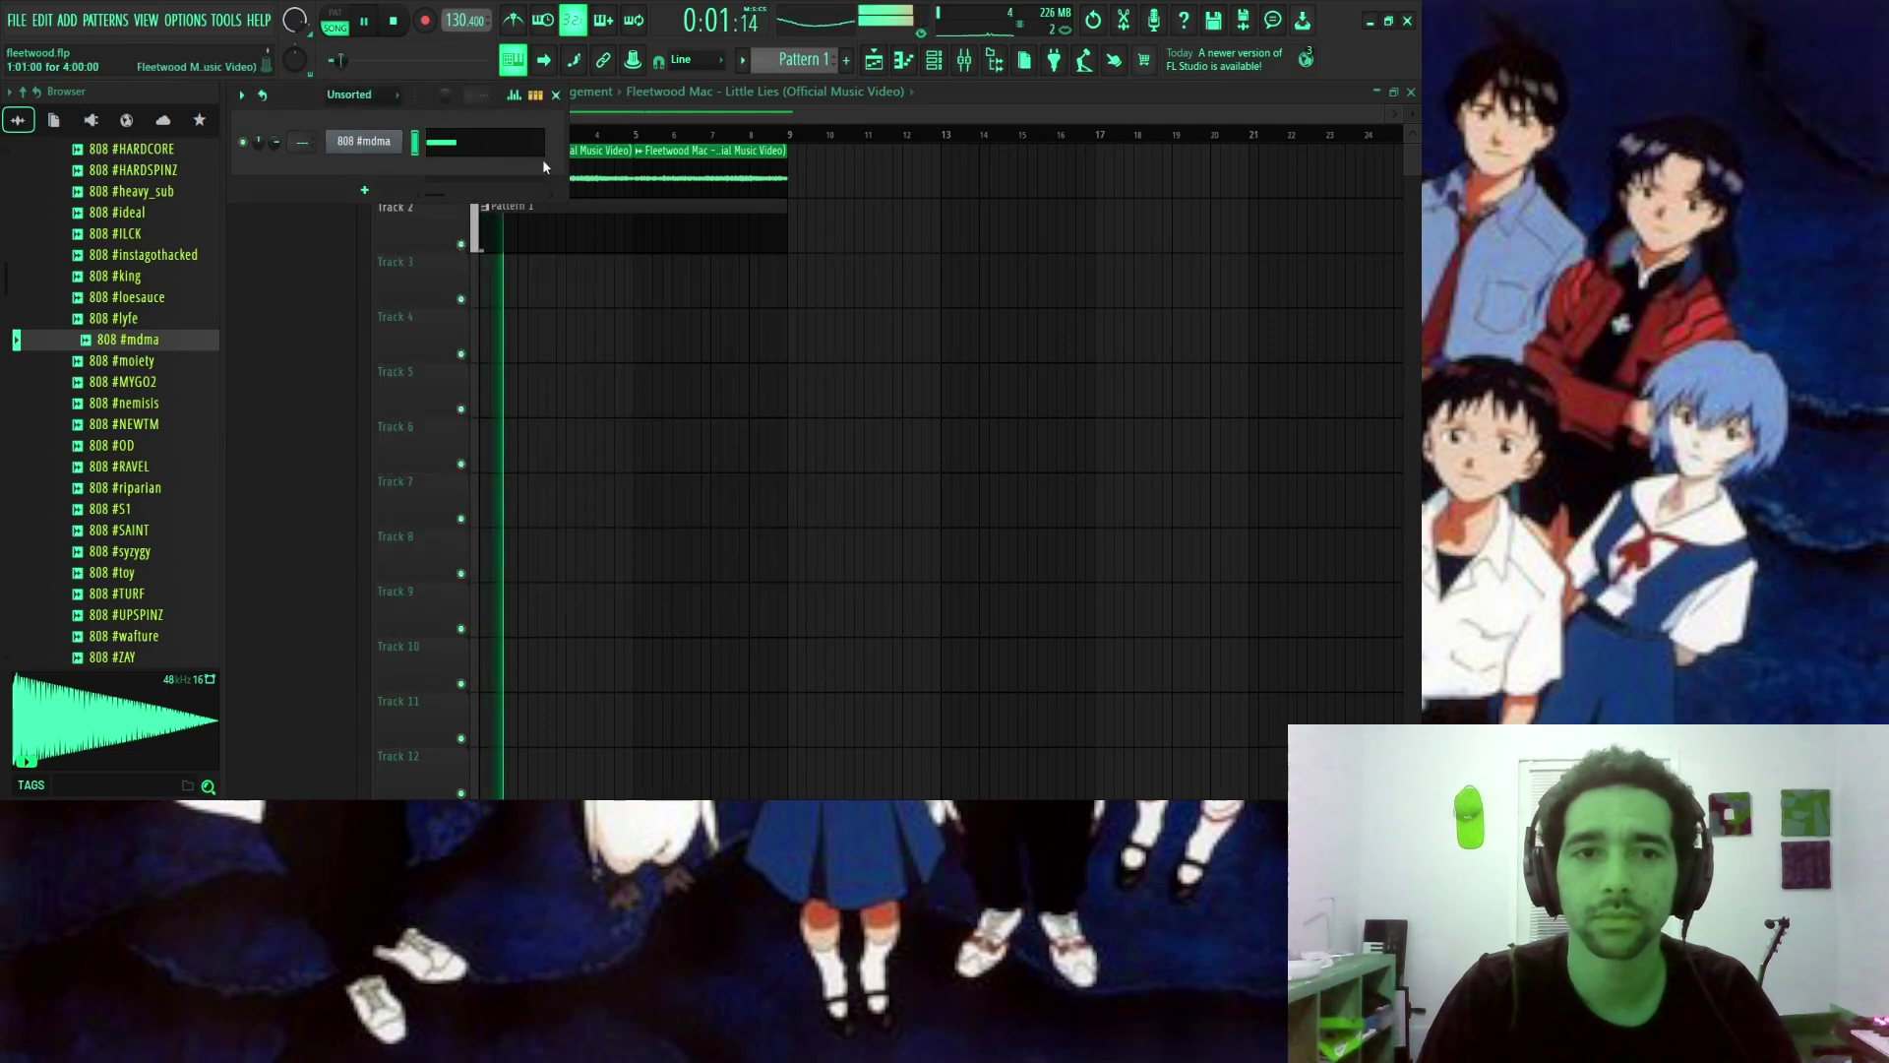
Add a C5 note on beat 4 of bar 1 and an E5 note on beat 2 of bar 2, and duplicate the 808 phrase.
key("F7")
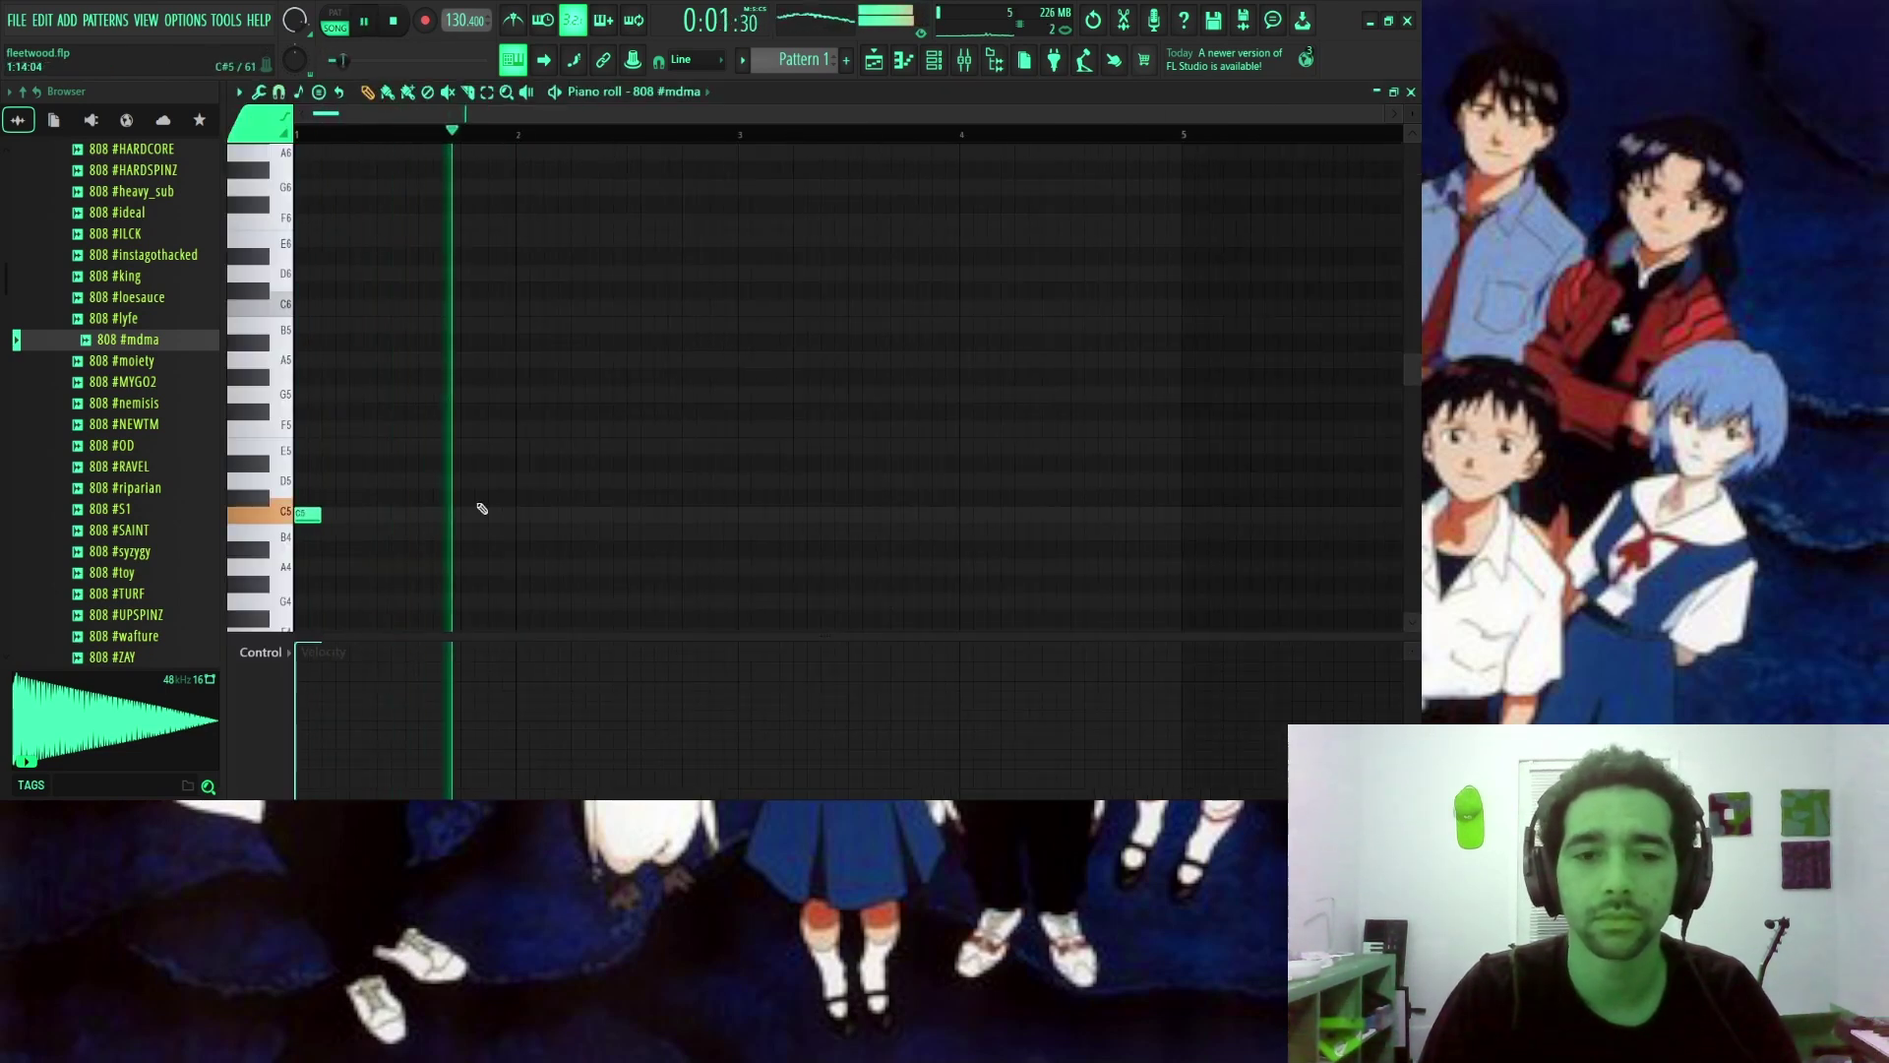
left_click(521, 514)
right_click(528, 516)
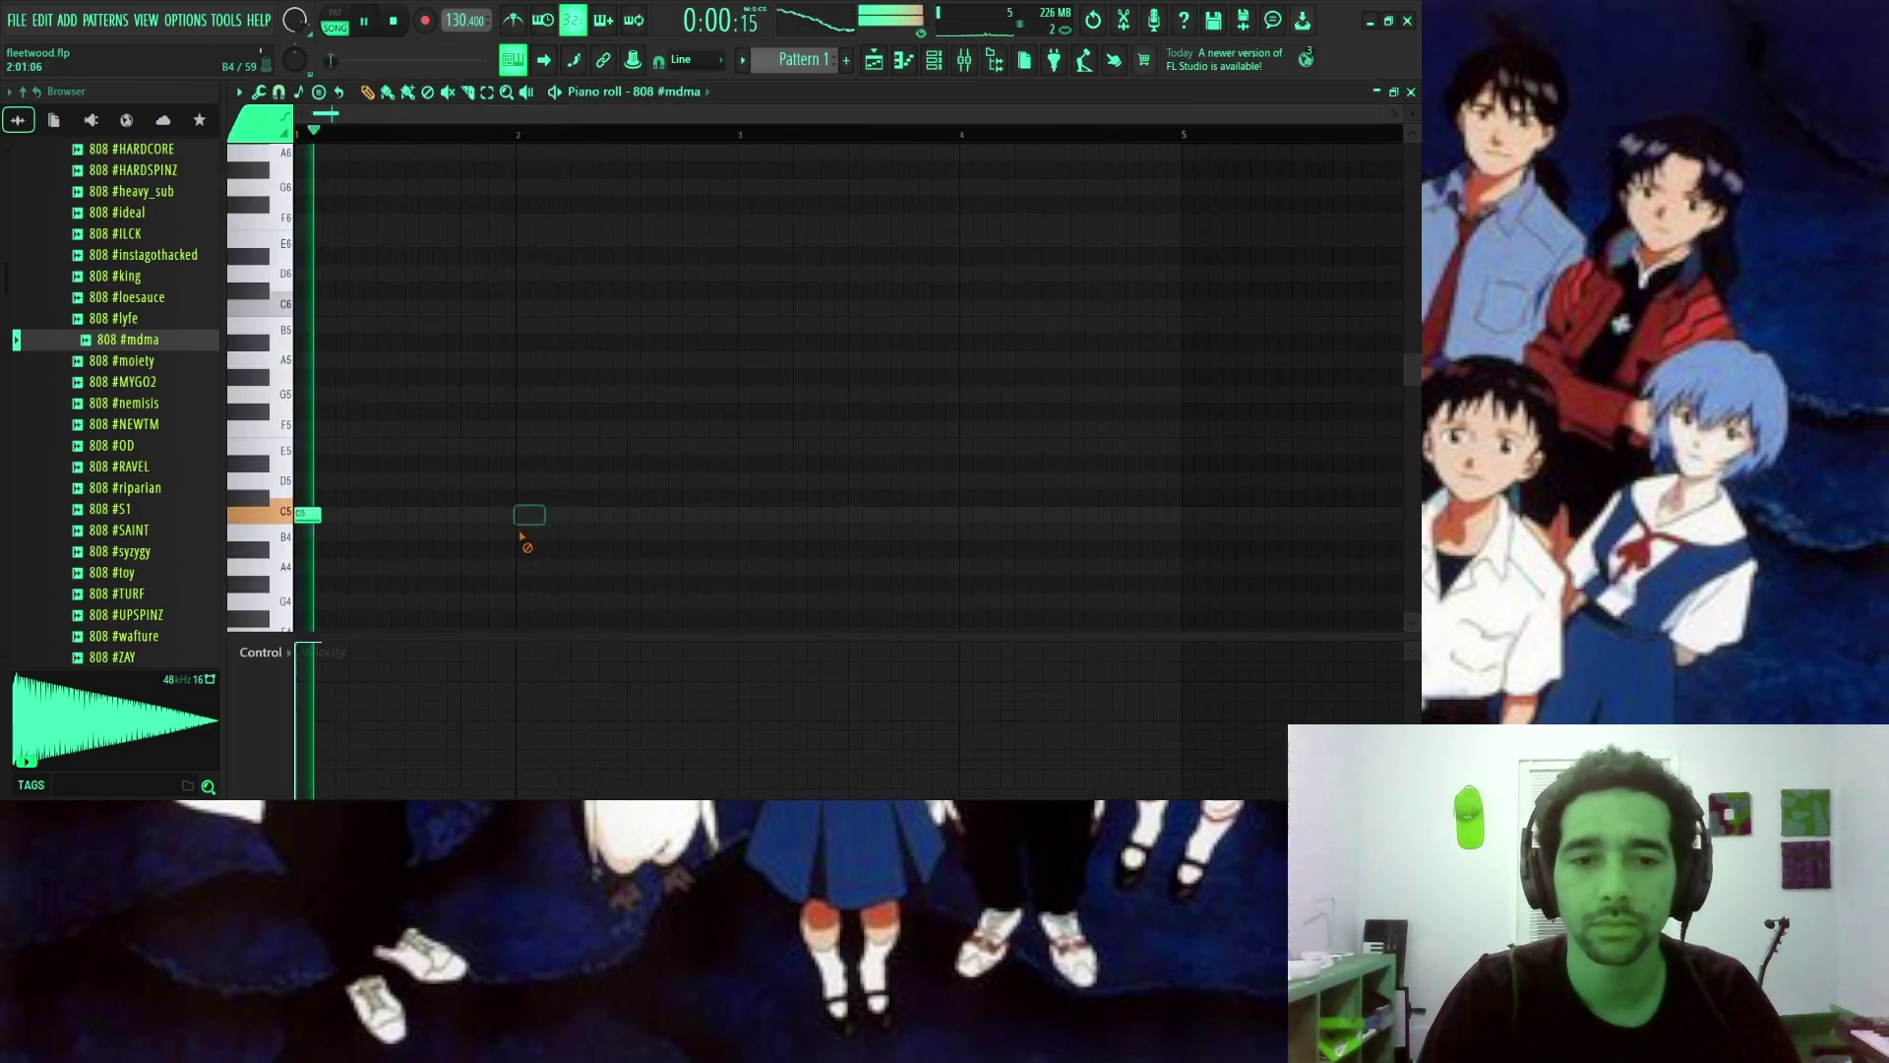
left_click(469, 515)
left_click_drag(566, 449, 583, 447)
key("ctrl+b")
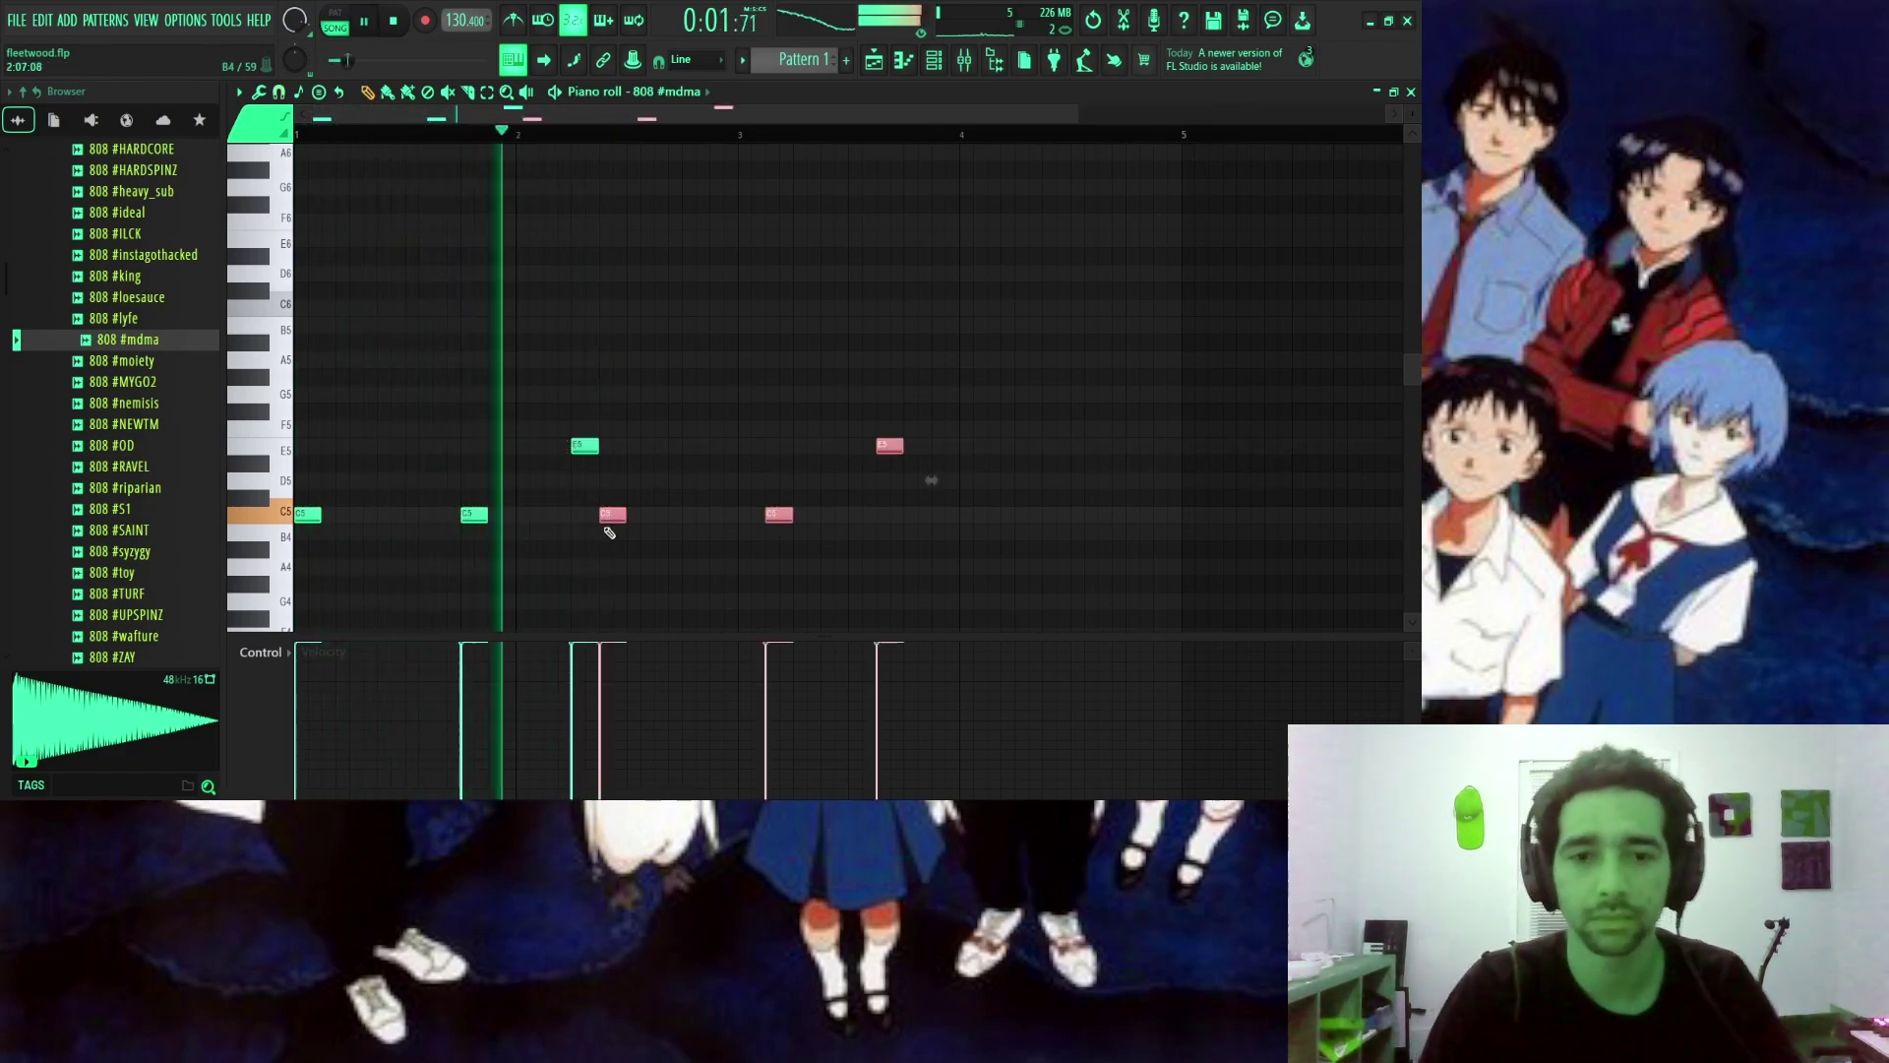
Move the duplicated 808 phrase to the start of bar 3, add a B4 note midway through beat 3 of bar 4, and leave the piano roll.
left_click_drag(610, 518, 750, 514)
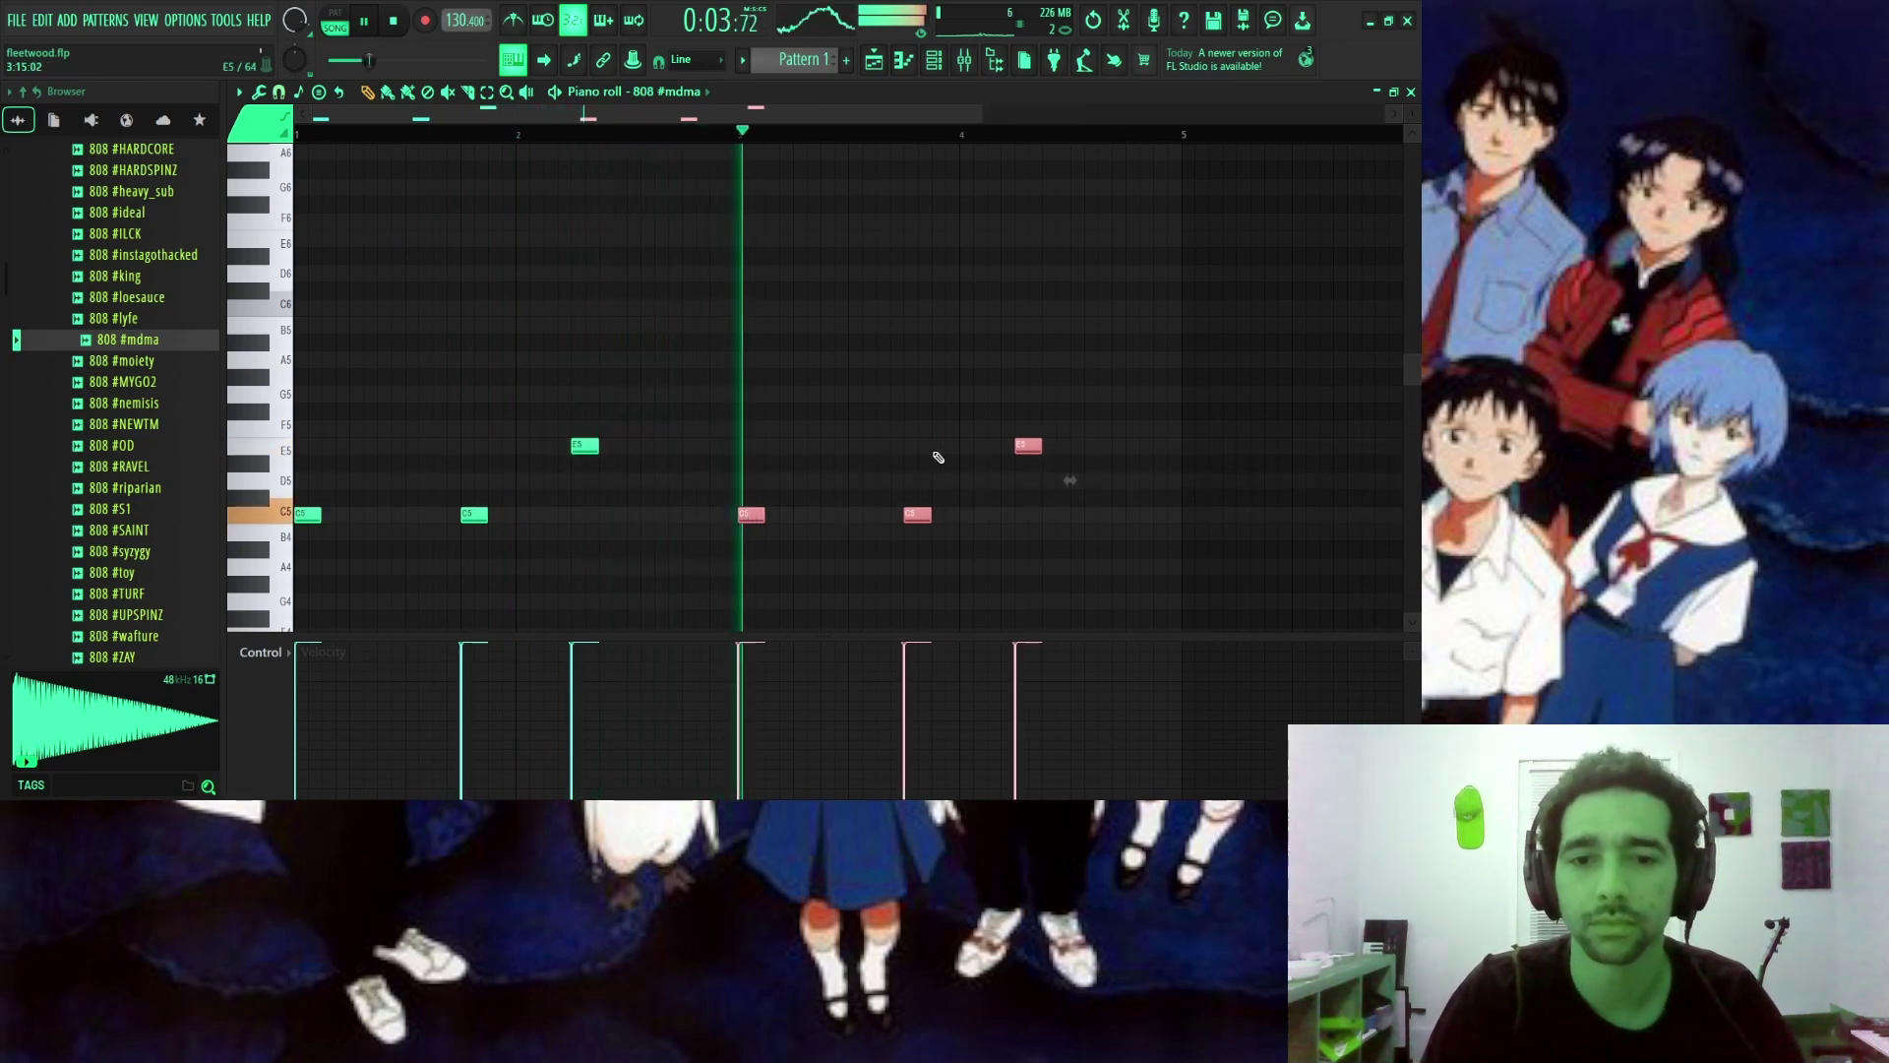
left_click(1134, 516)
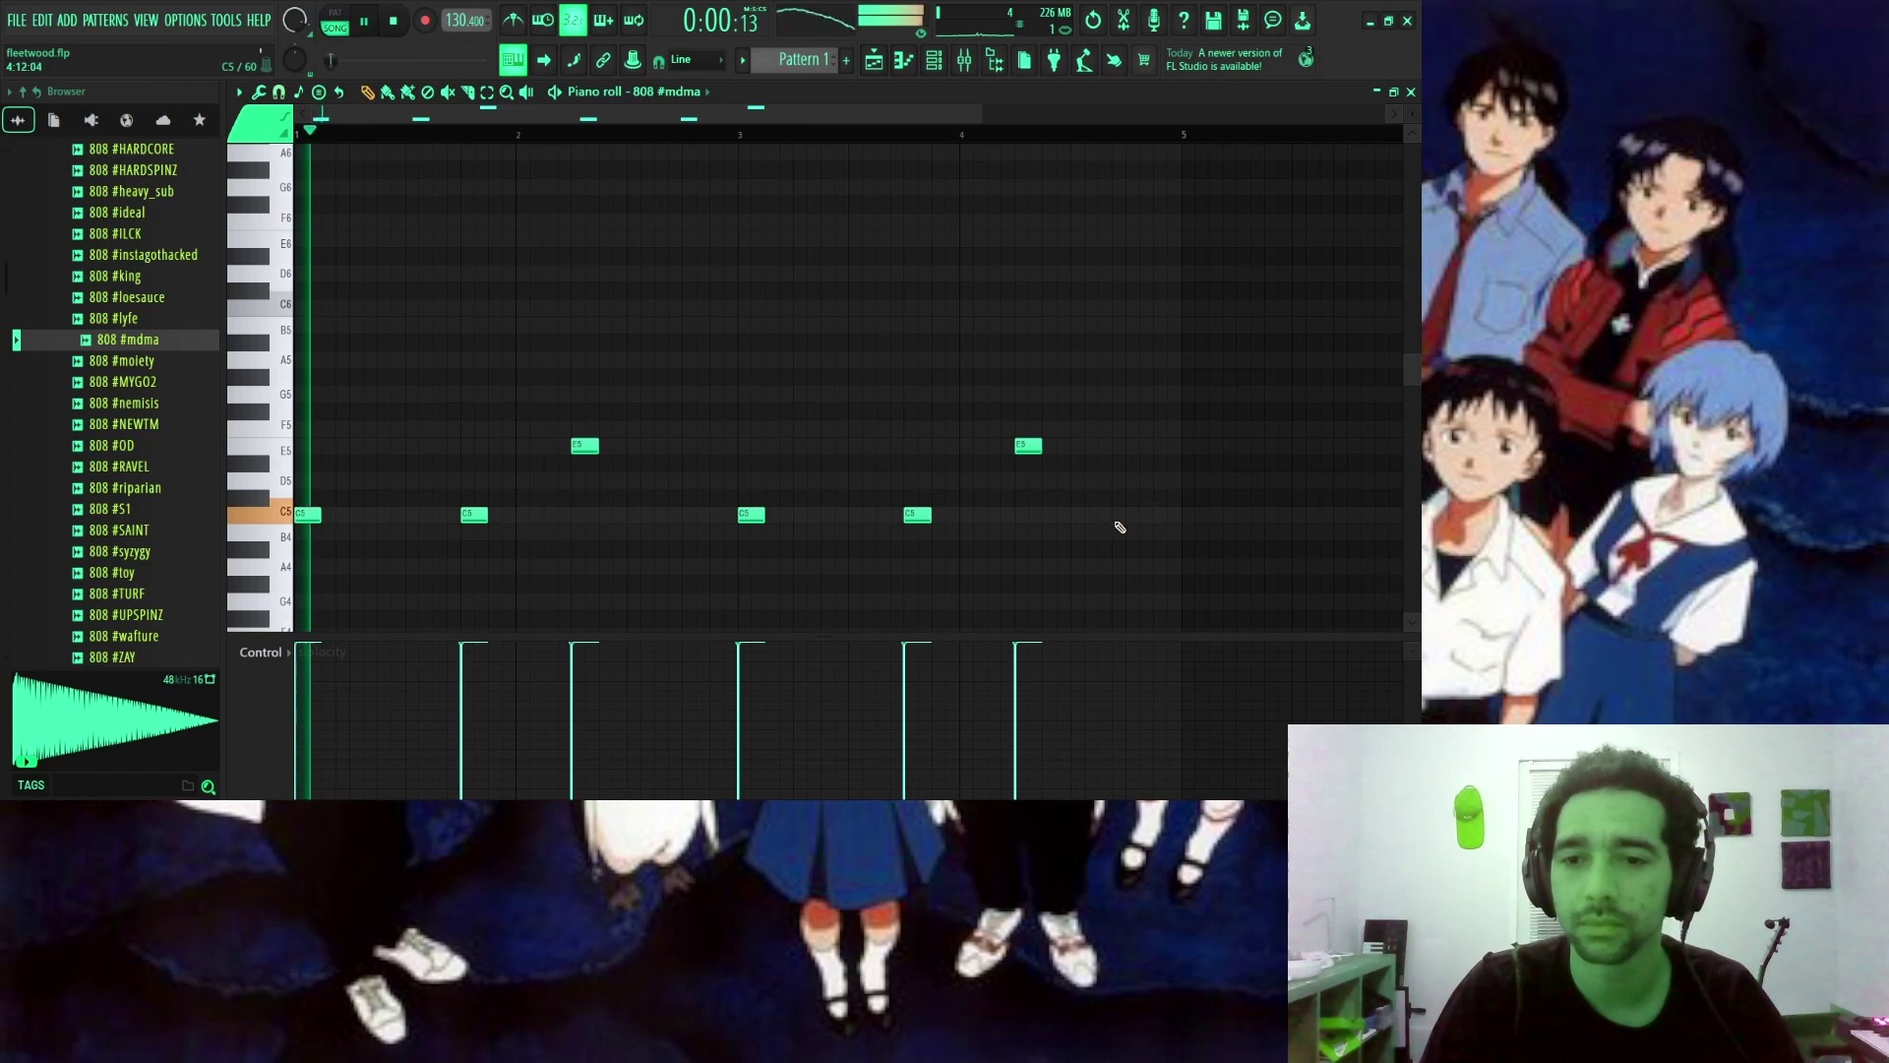
left_click(1106, 533)
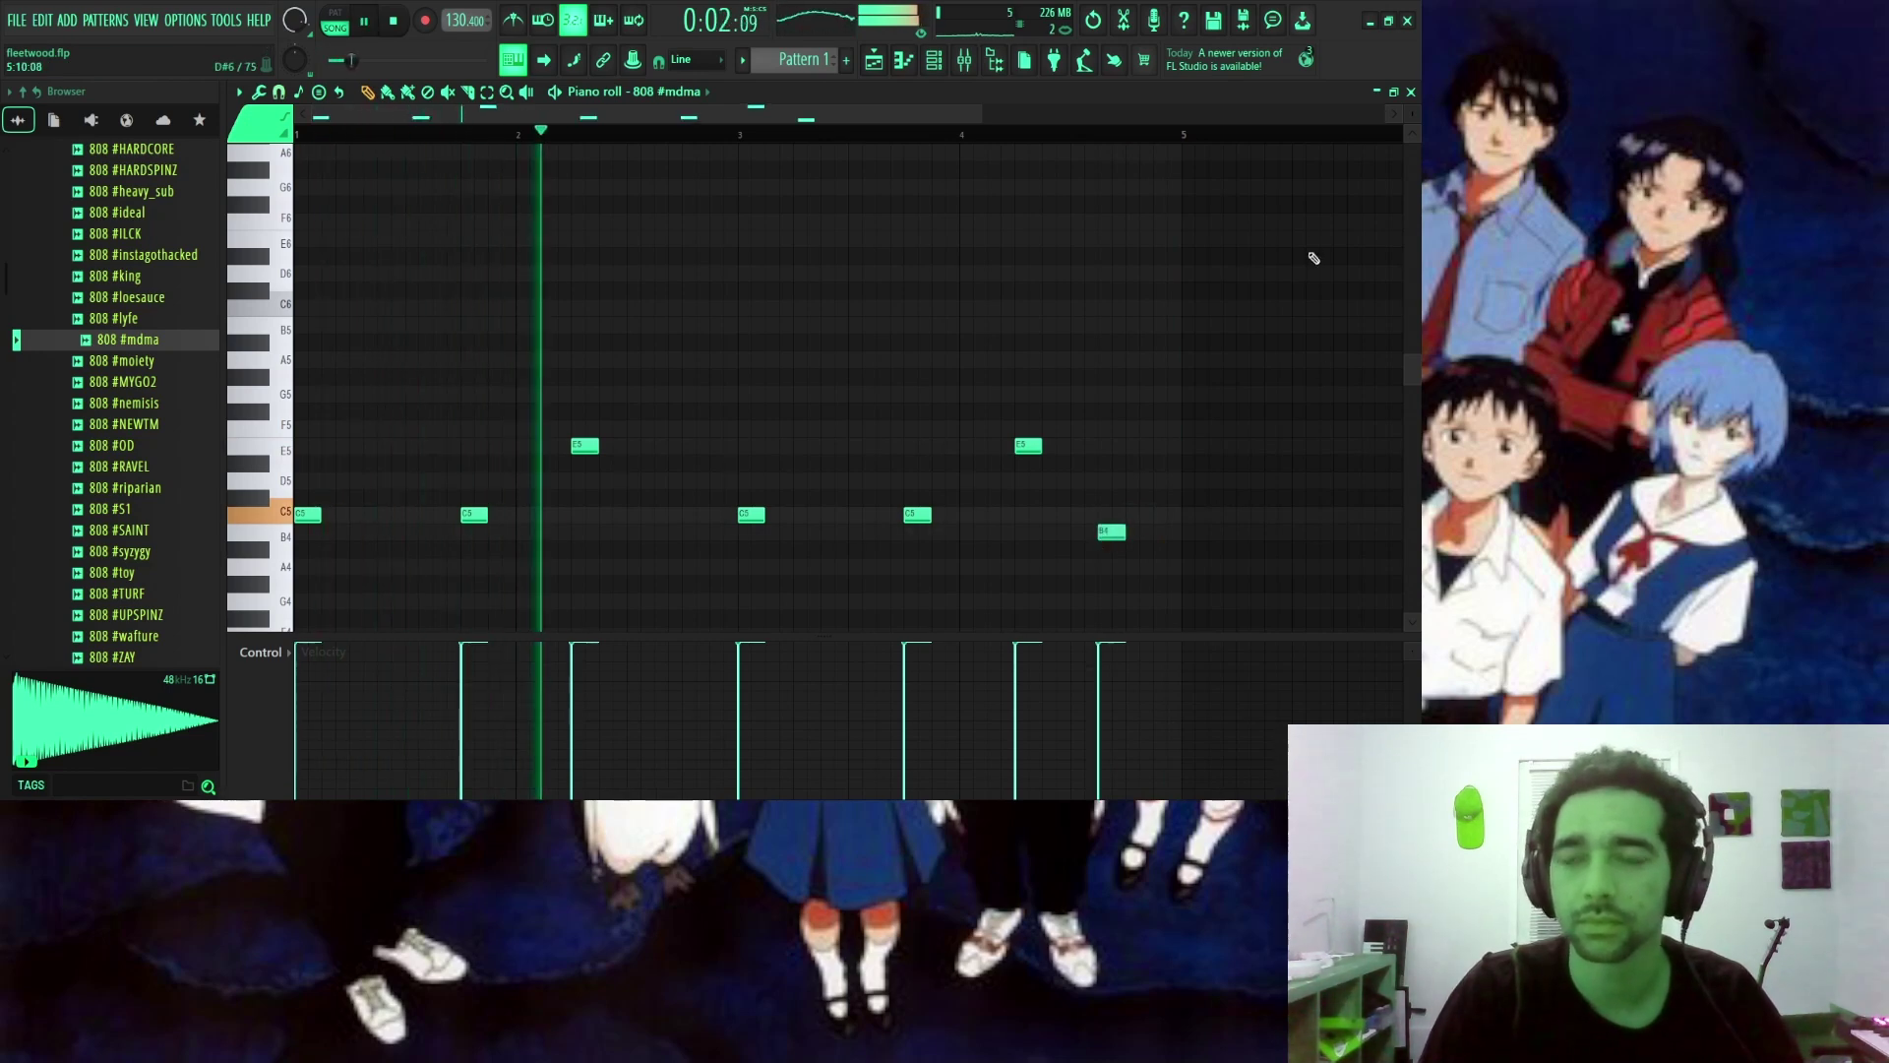
key("F5")
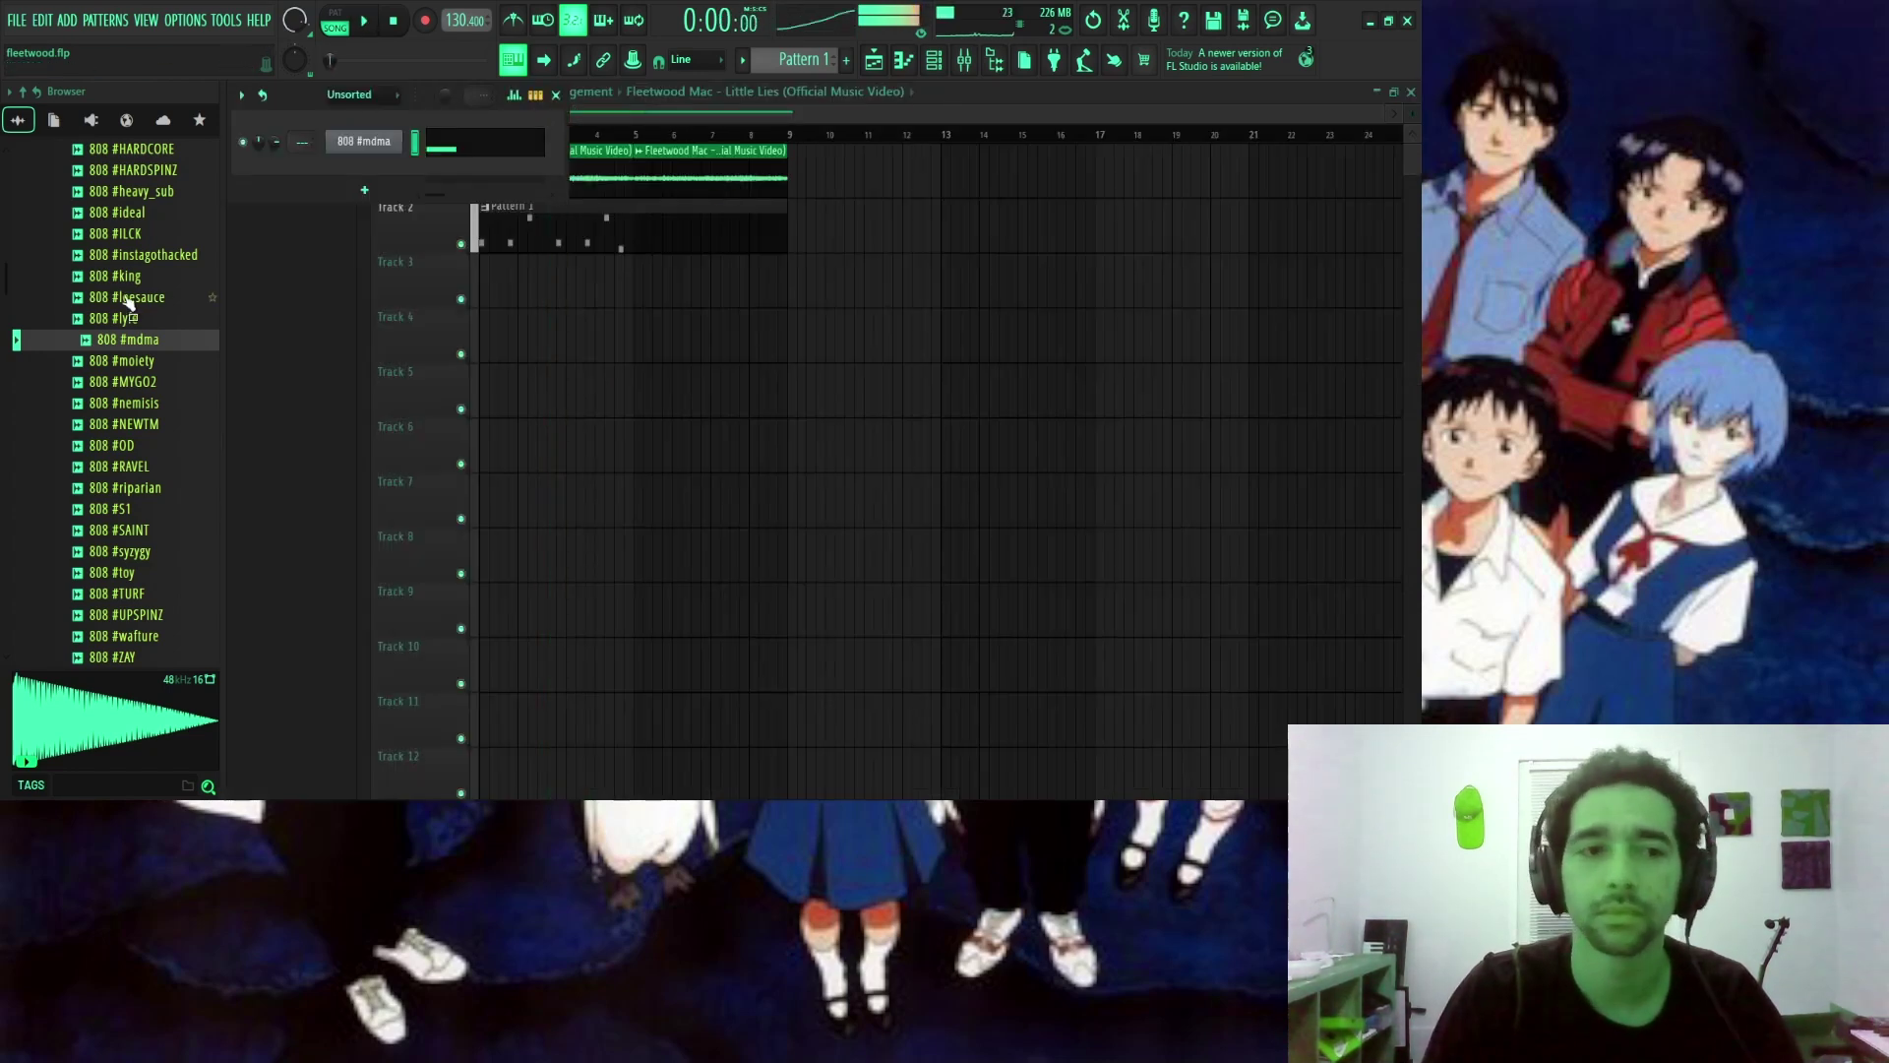
Try other 808 samples in the 808 channel during playback, including #MYGO2, #NEWTM, #RAVEL, #riparian, #SAINT, #syzygy and #TURF.
key("Down")
key("Down")
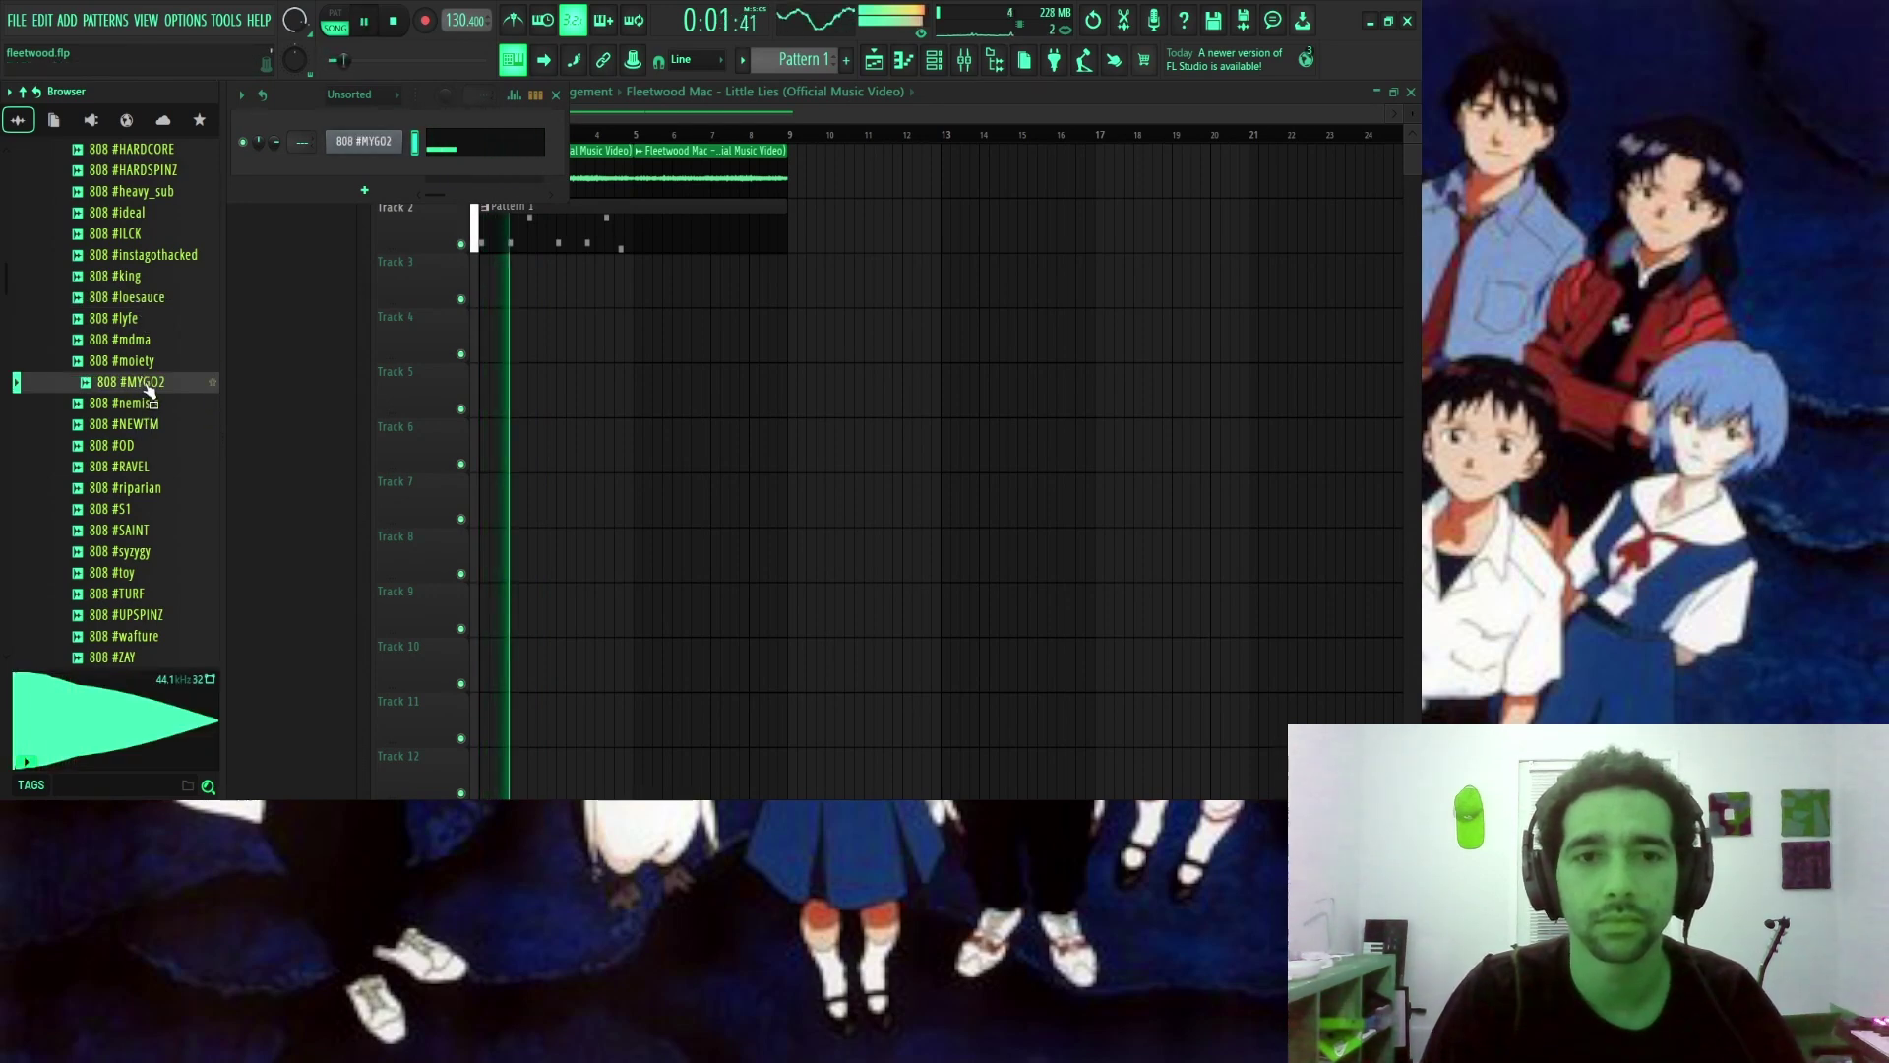
left_click(141, 425)
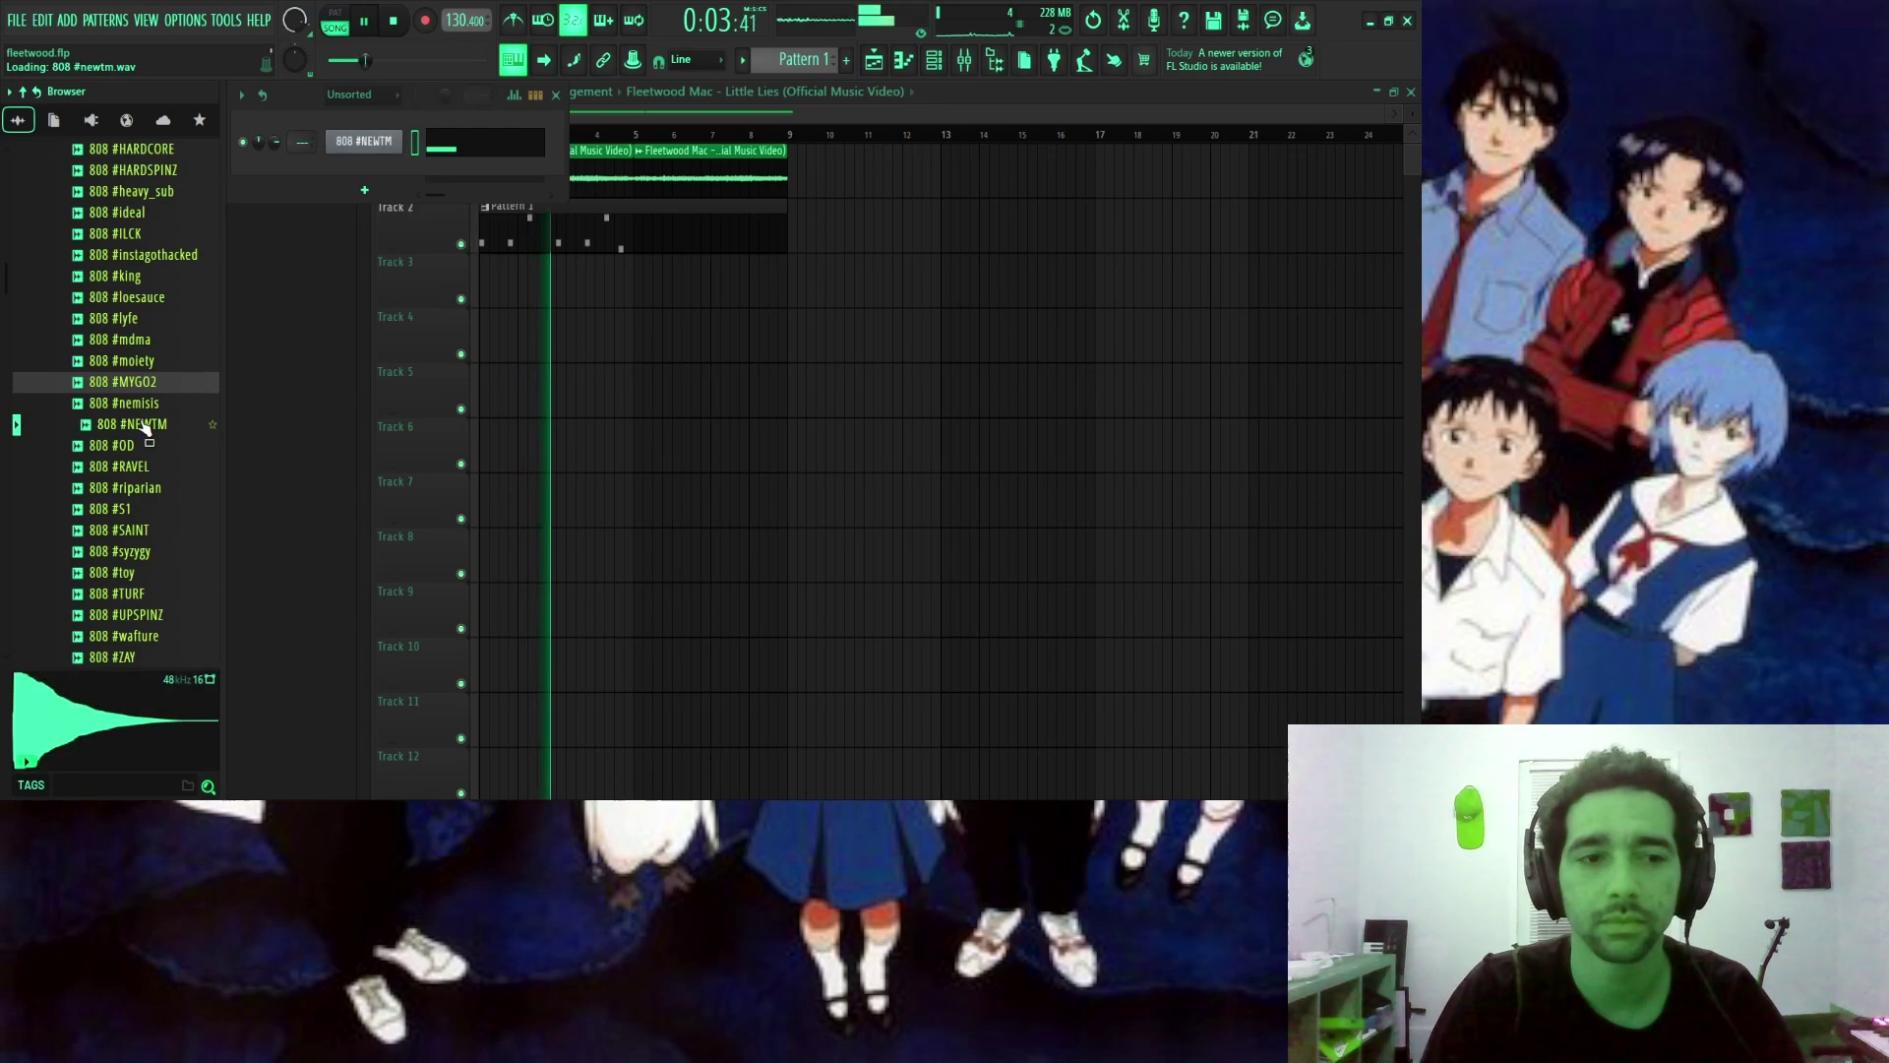
left_click(138, 467)
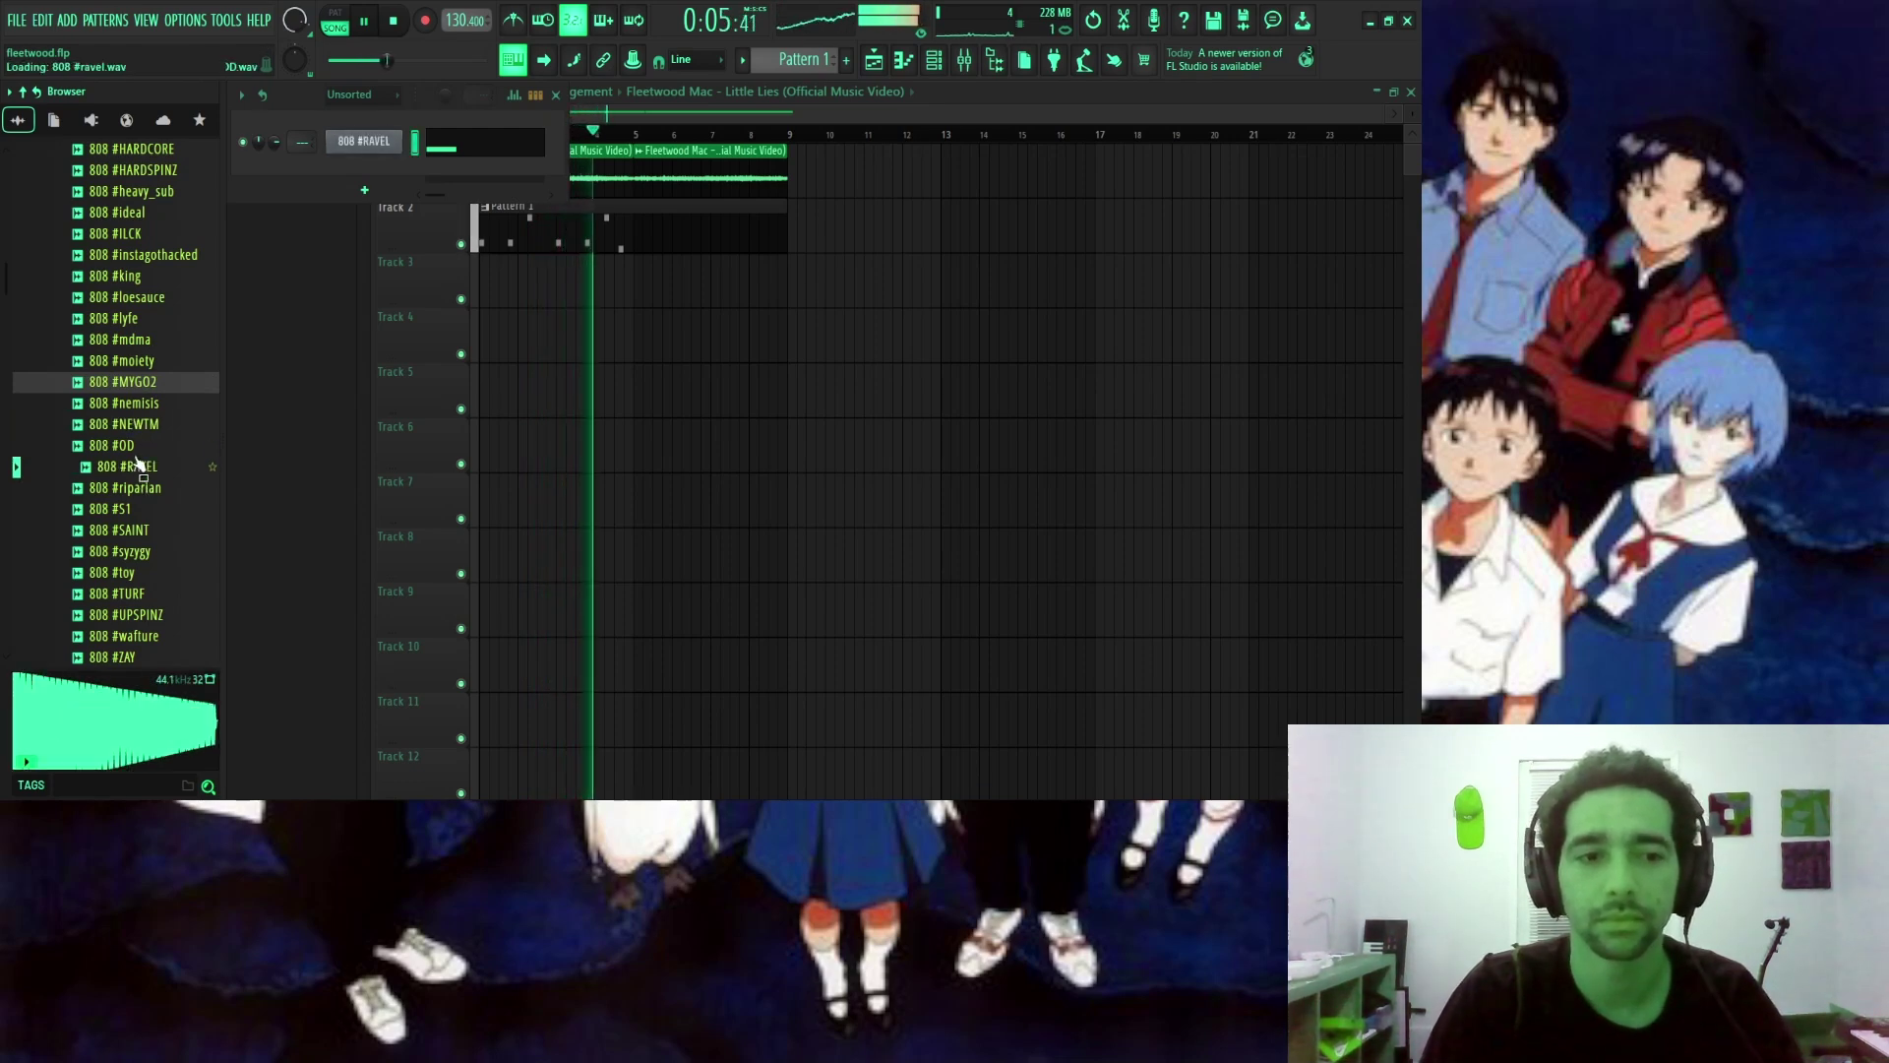
scroll(137, 452, "down", 2)
left_click(141, 368)
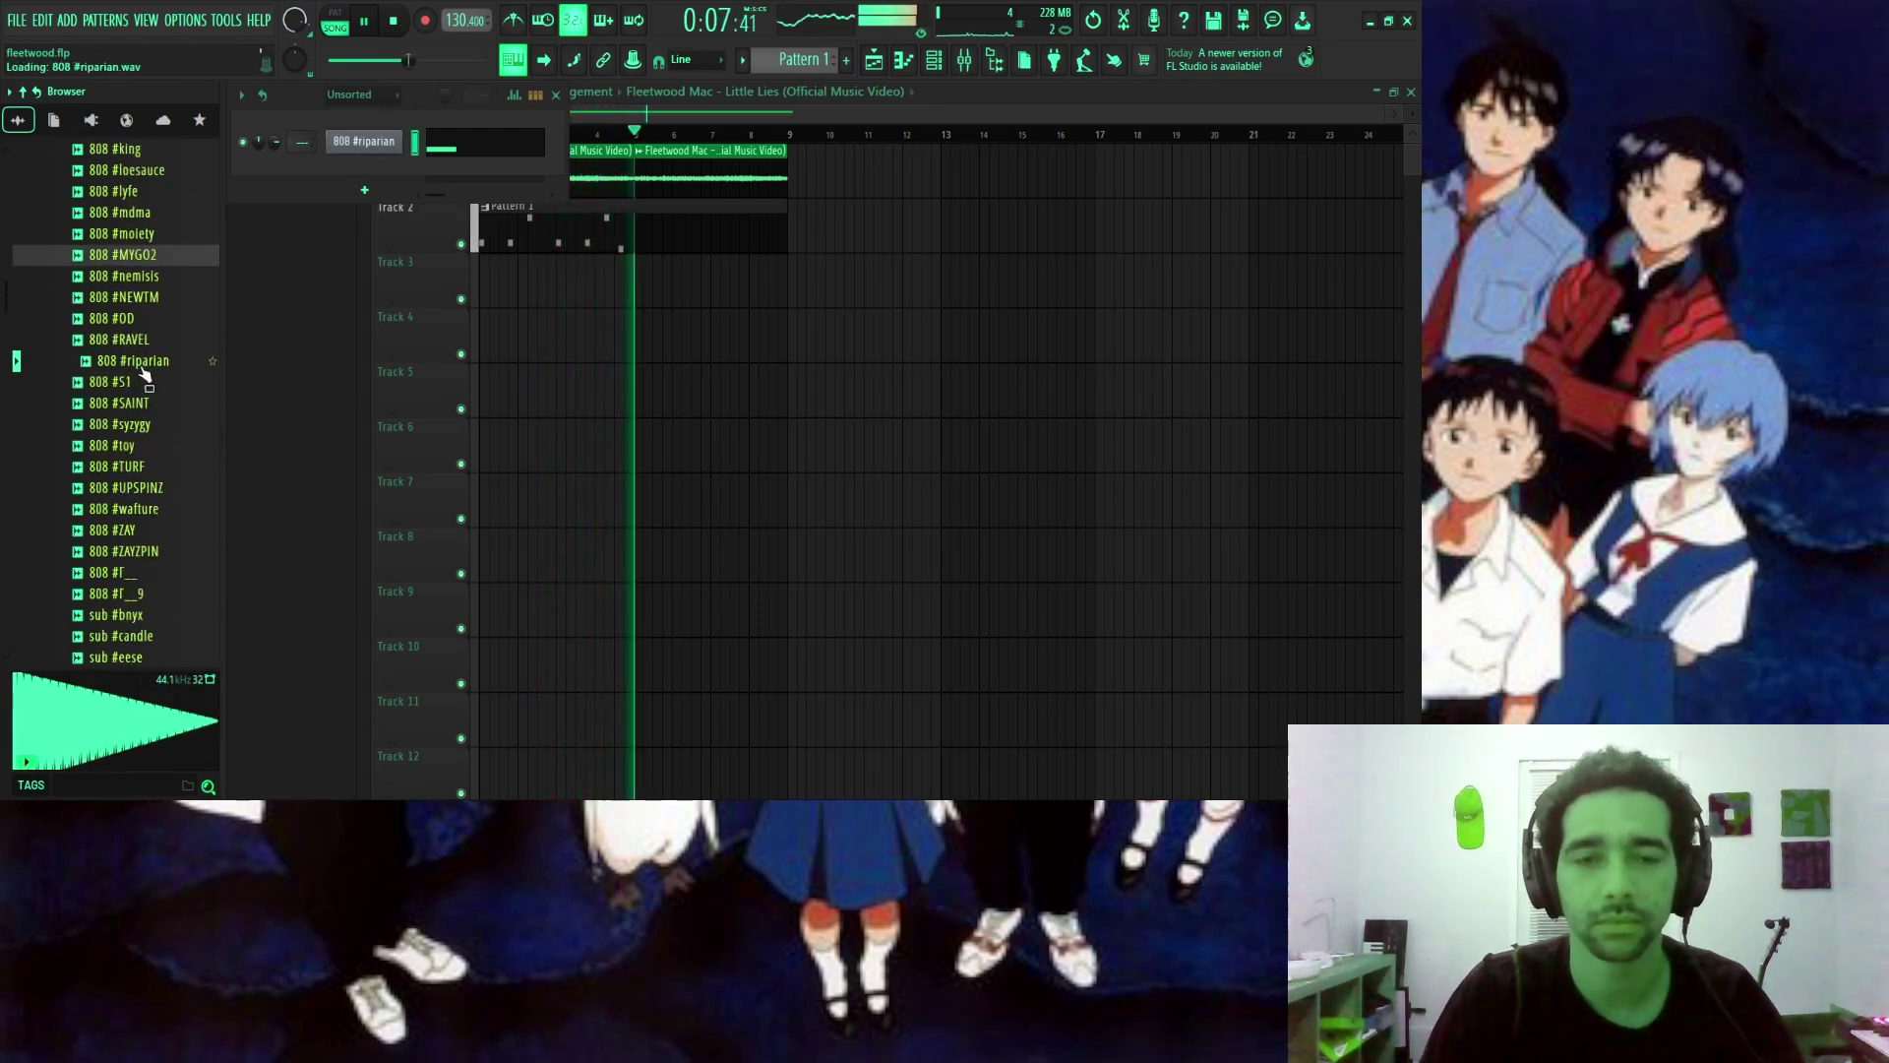
left_click(144, 403)
key("space")
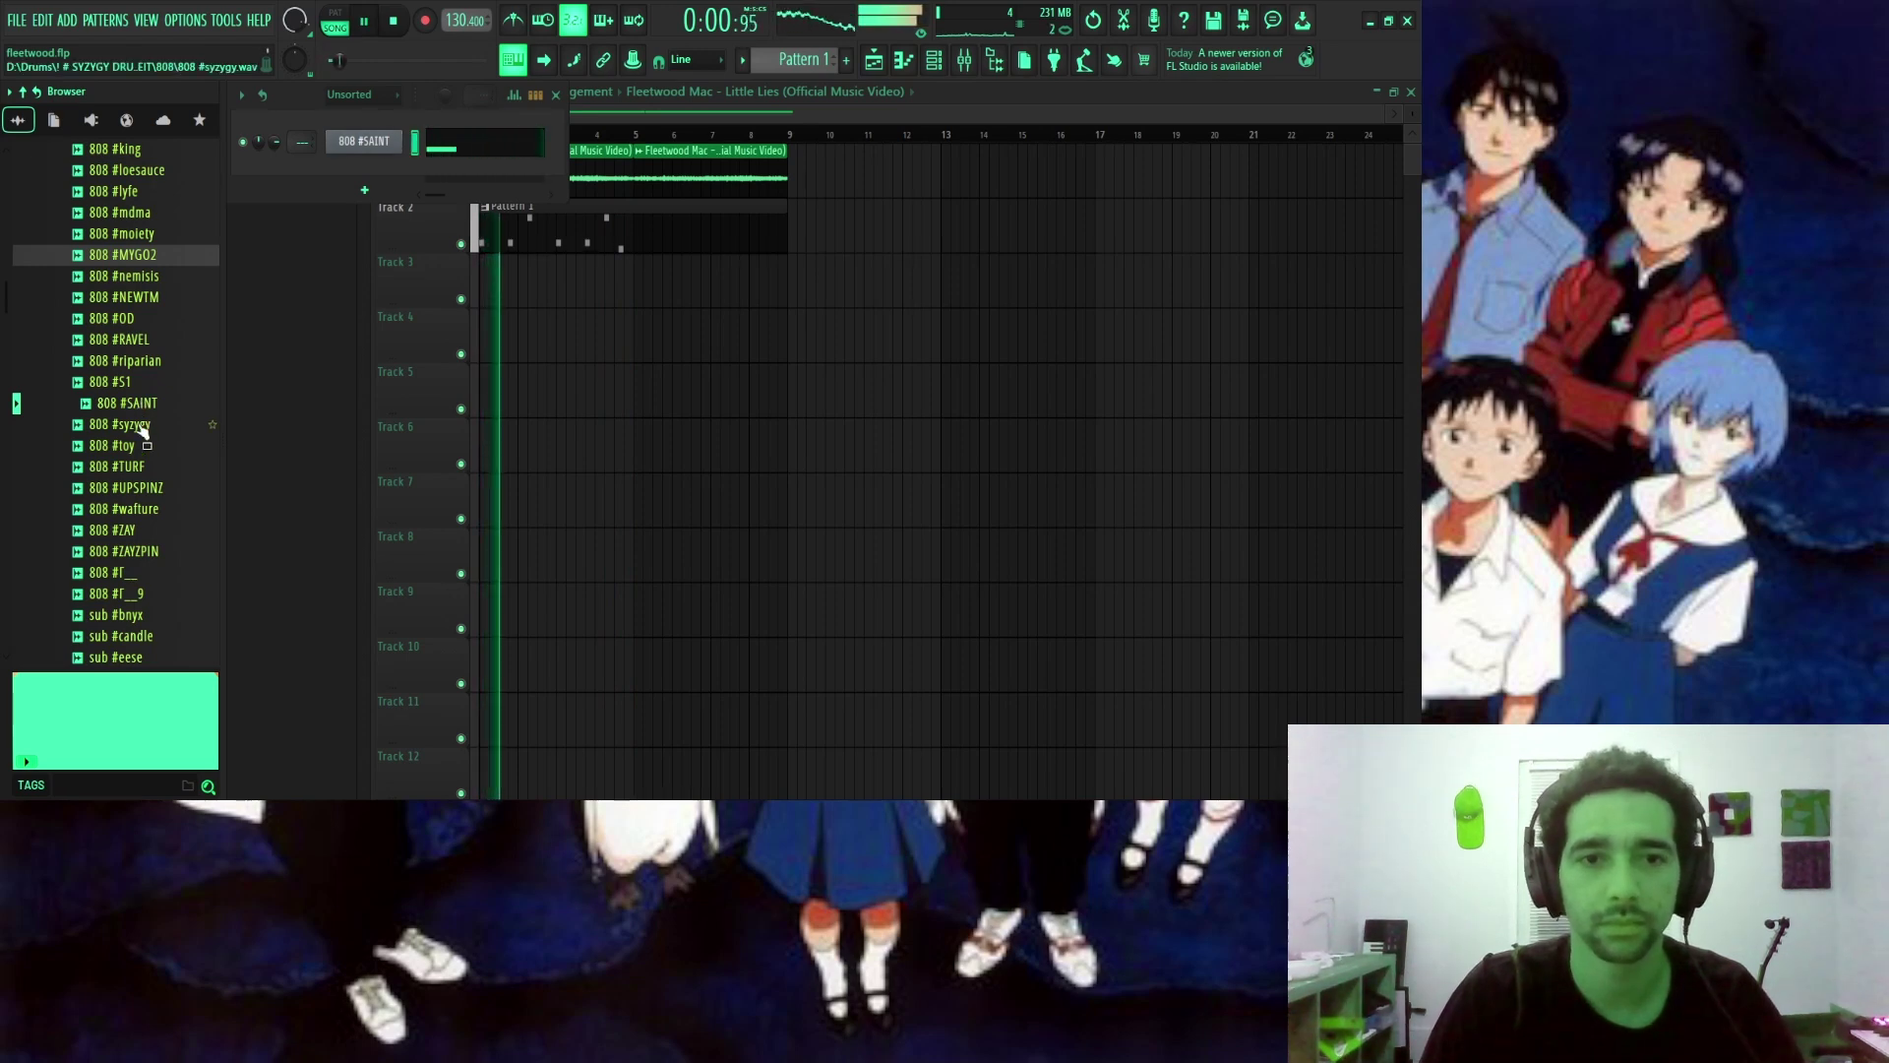
left_click(140, 434)
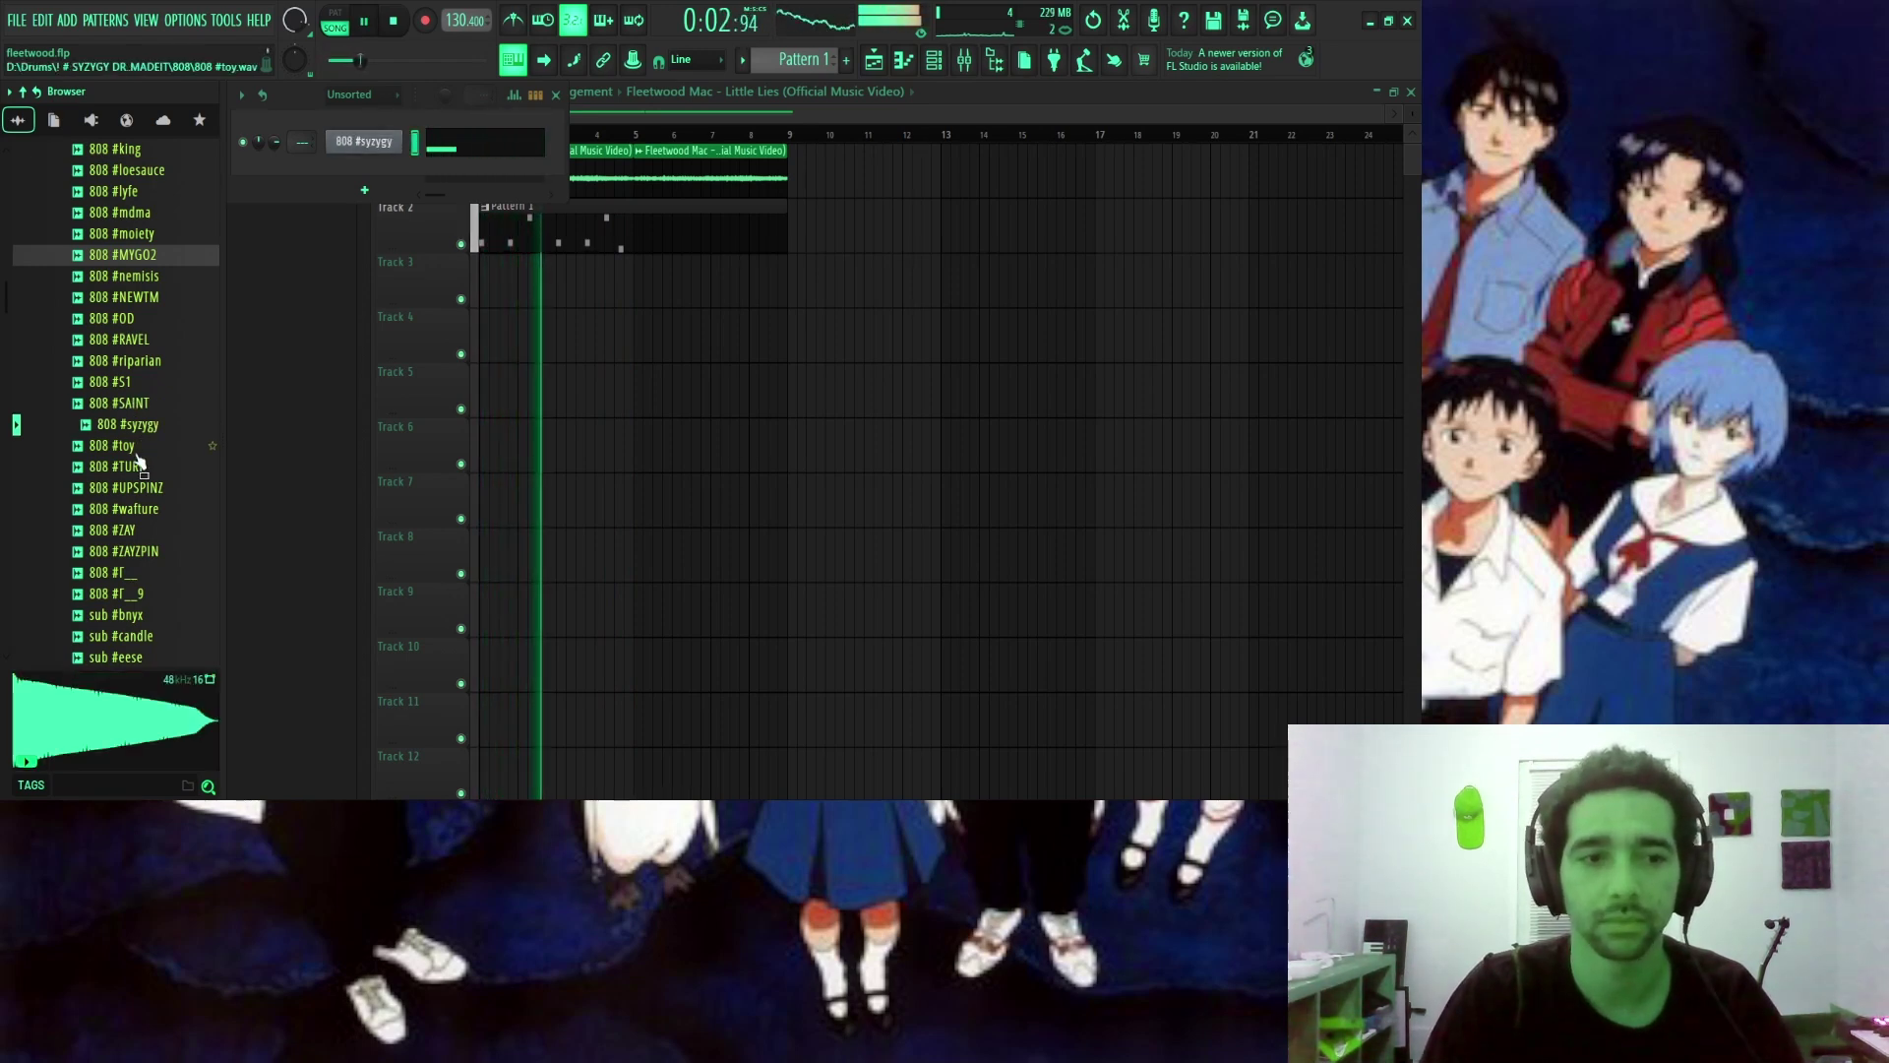
left_click(138, 466)
Replace the 808 channel's sample with 808 #UPSPINZ and check its sampler settings.
left_click(135, 494)
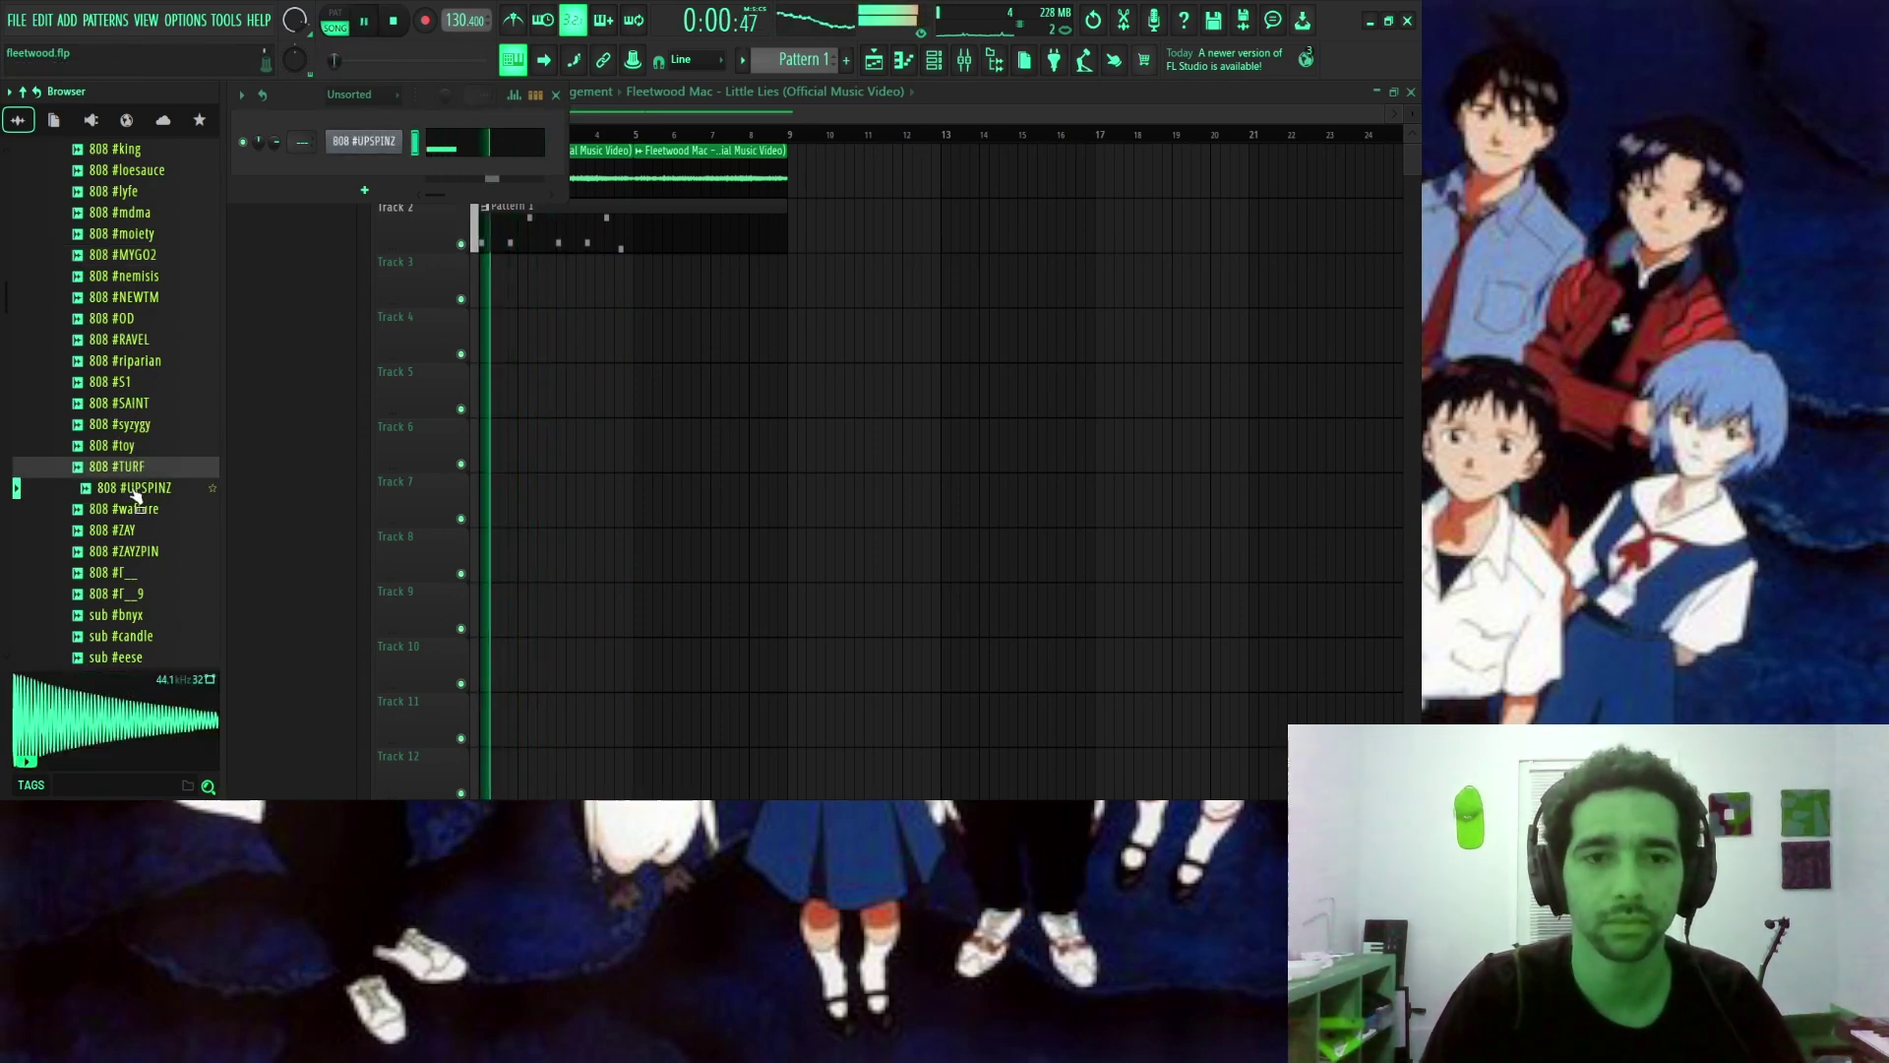
left_click(356, 147)
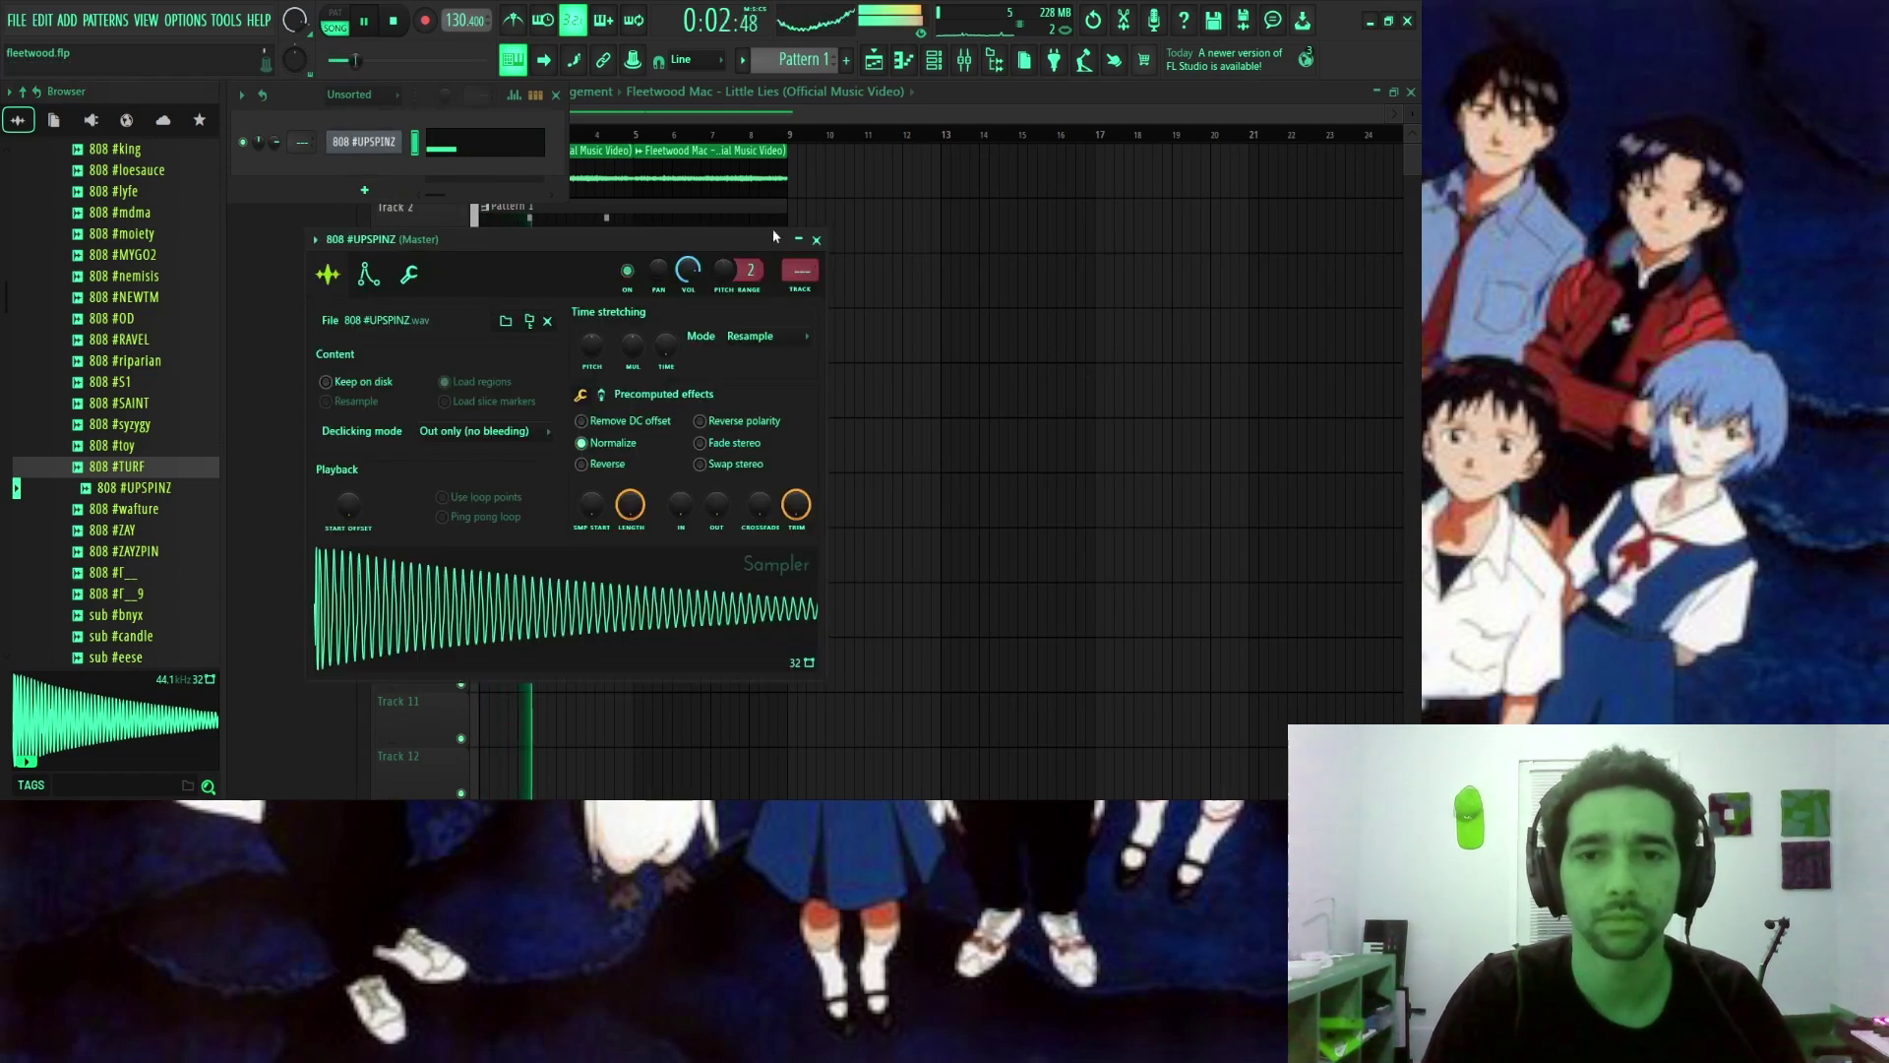
left_click(814, 239)
Preview samples in the drum kit's PERX folder and add perc #ovo to the channel rack as a new channel.
scroll(82, 255, "up", 7)
left_click(98, 361)
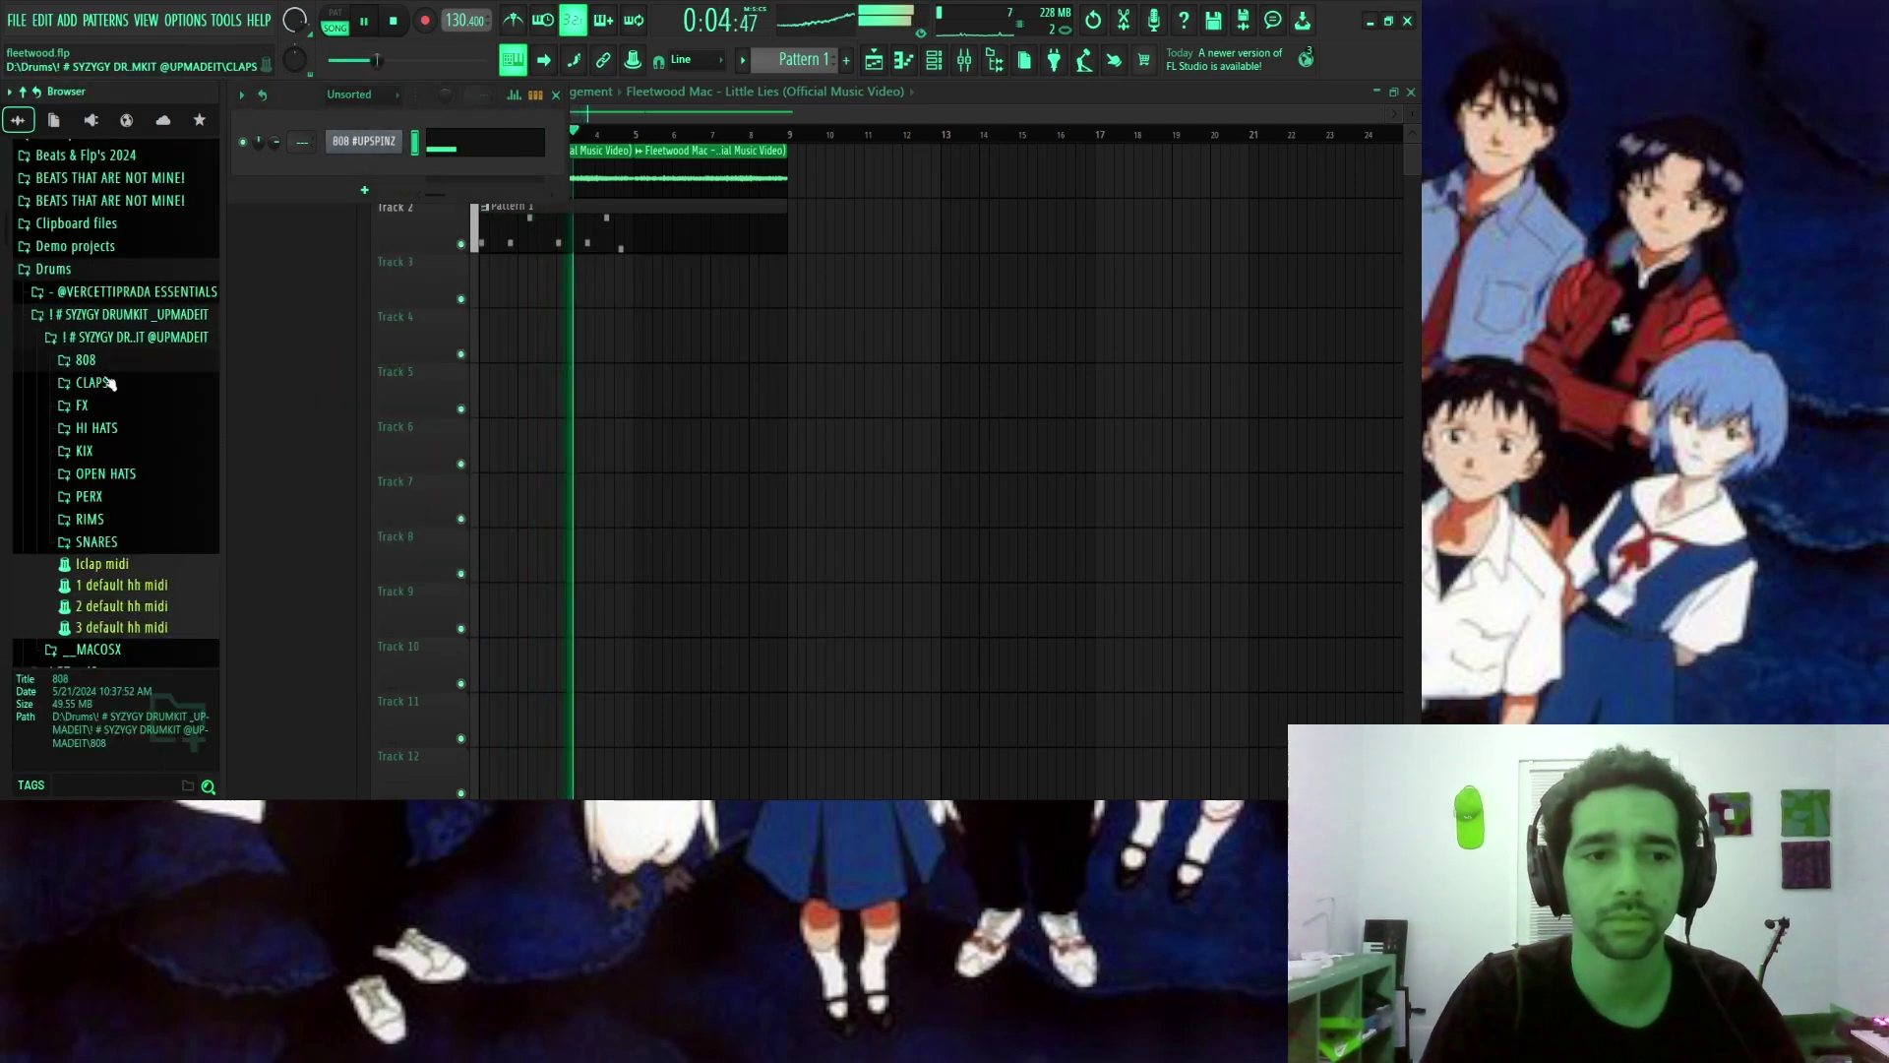
left_click(126, 495)
left_click(128, 491)
left_click(133, 510)
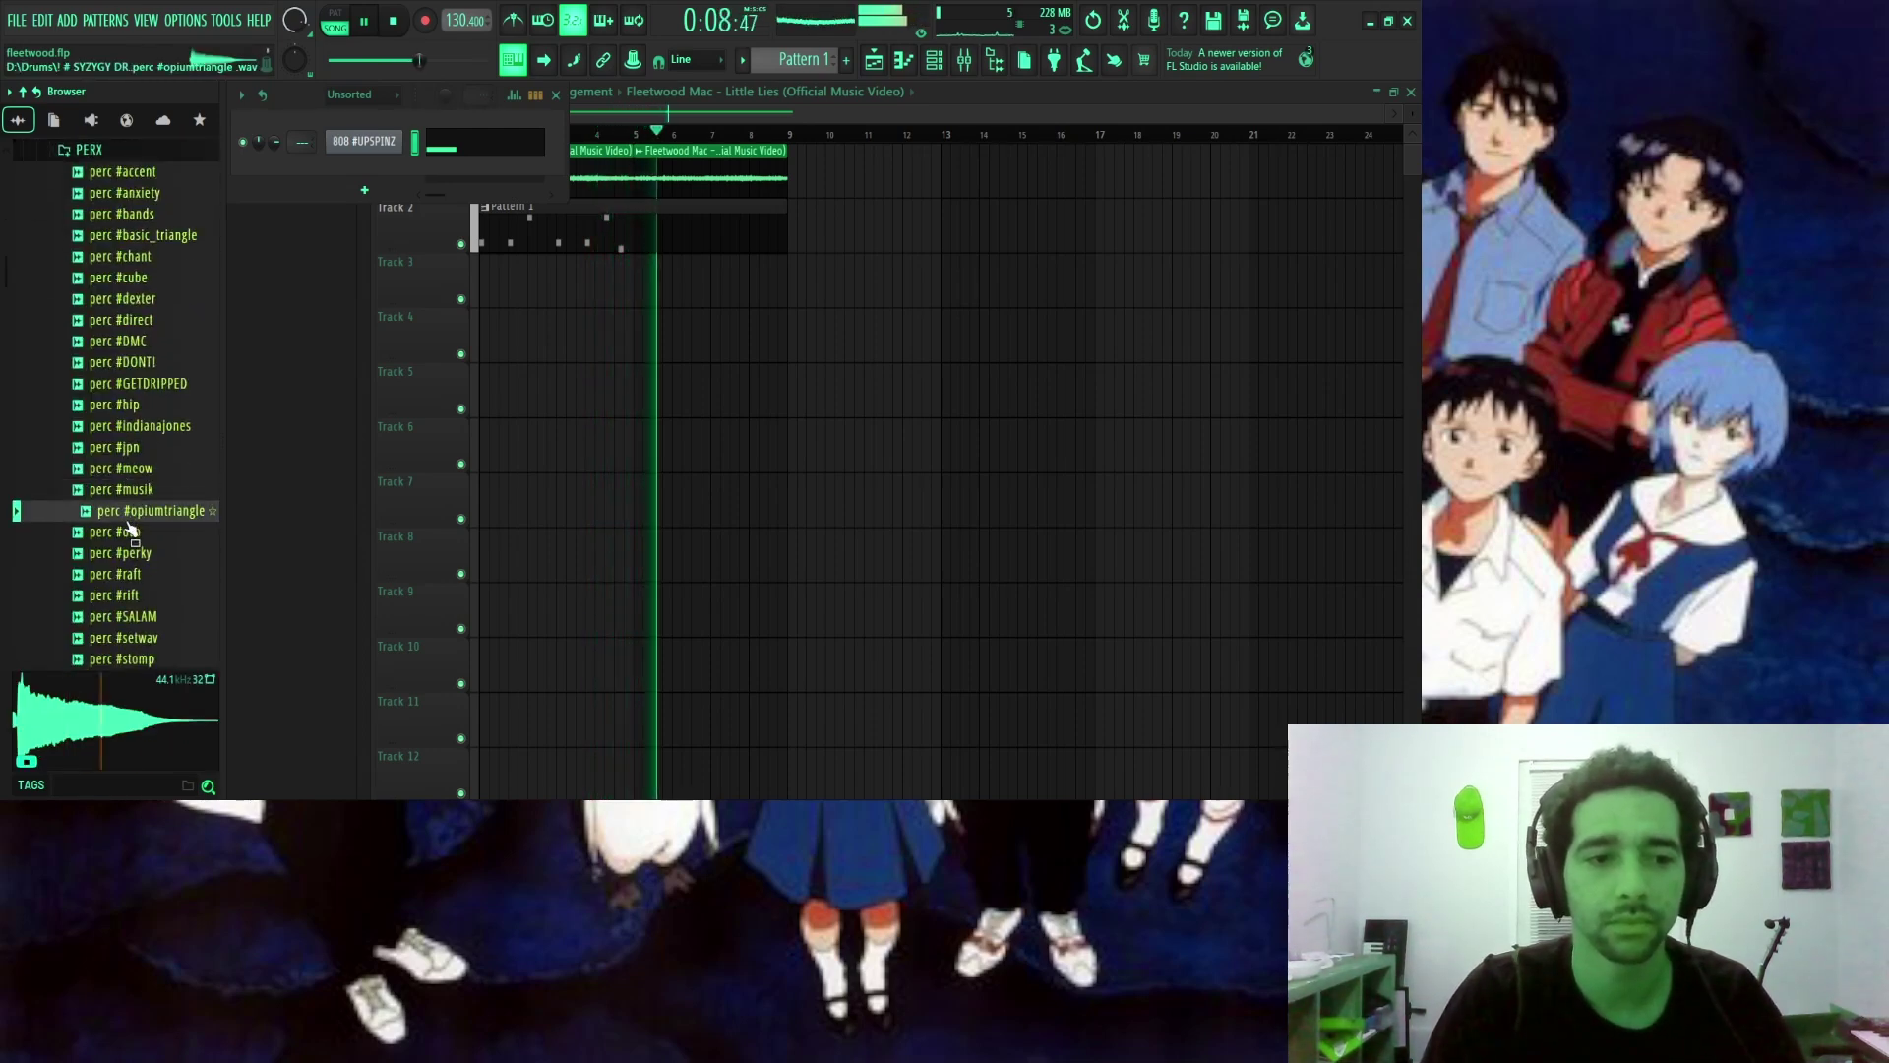
left_click(134, 531)
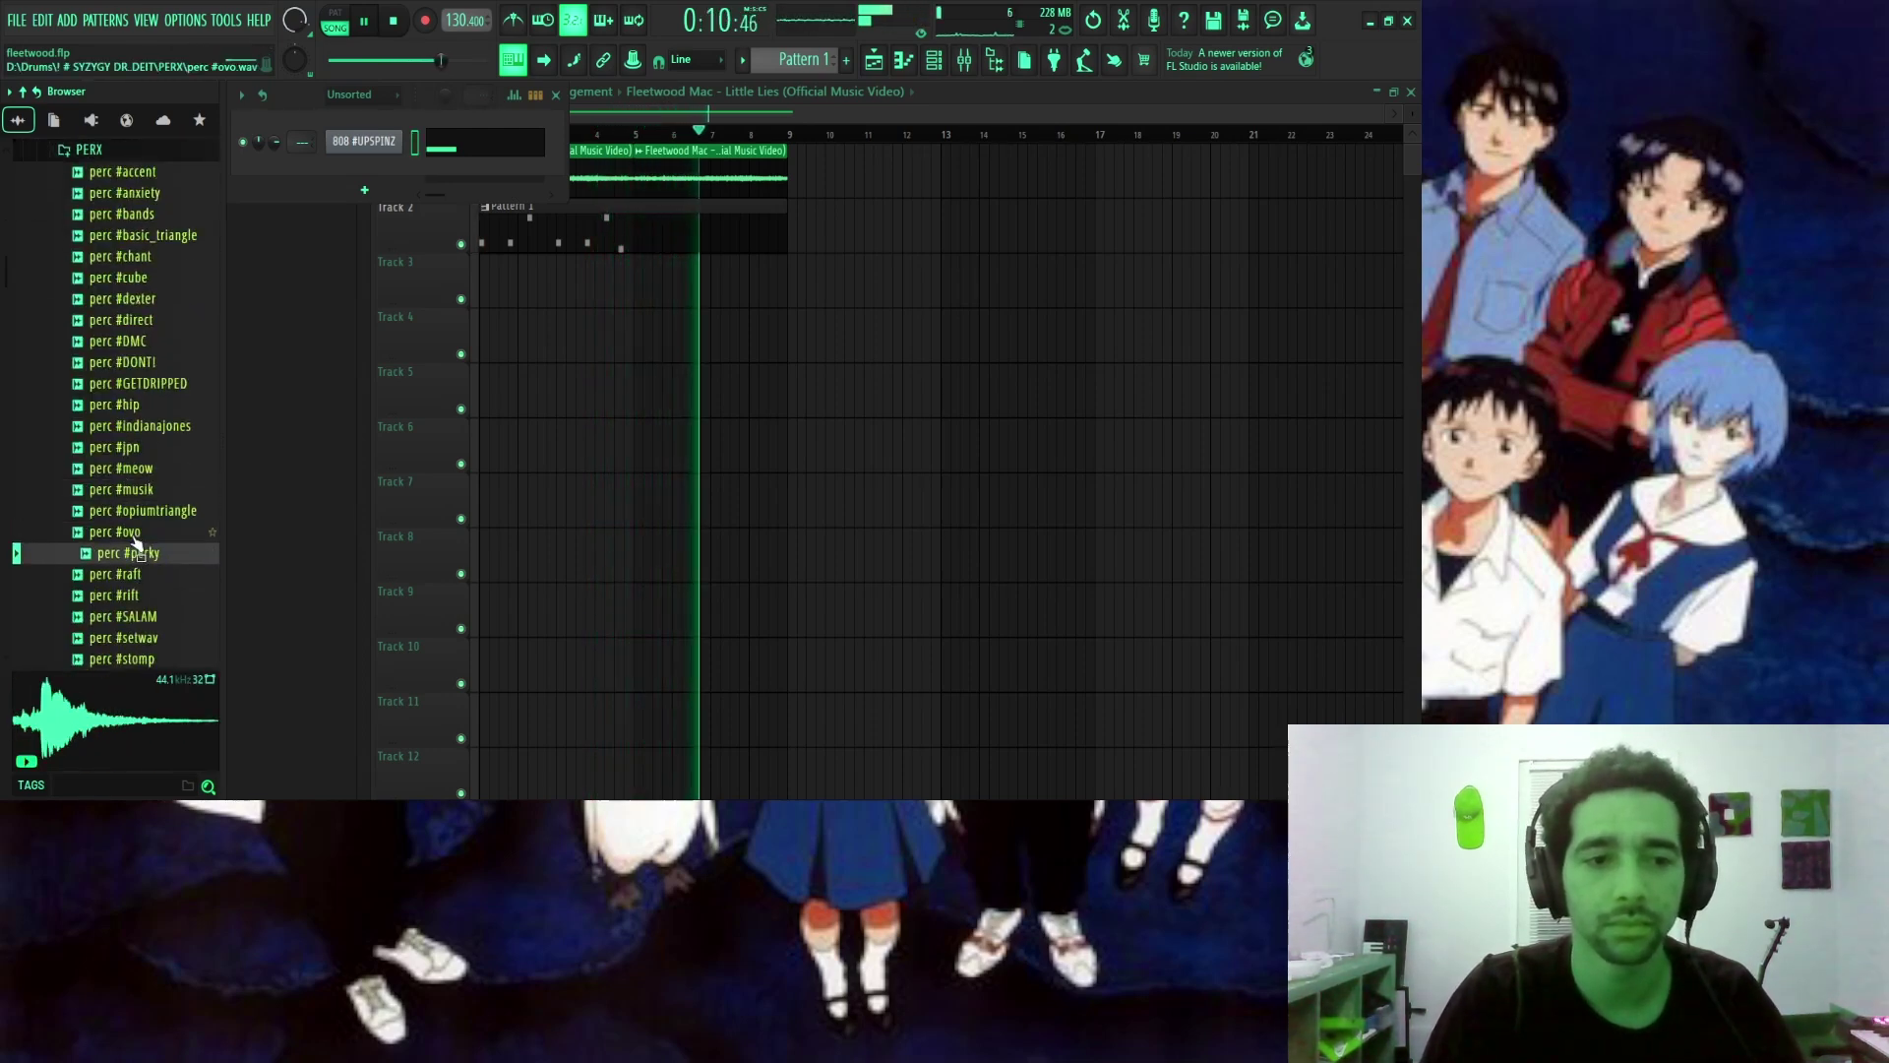
left_click_drag(229, 431, 230, 422)
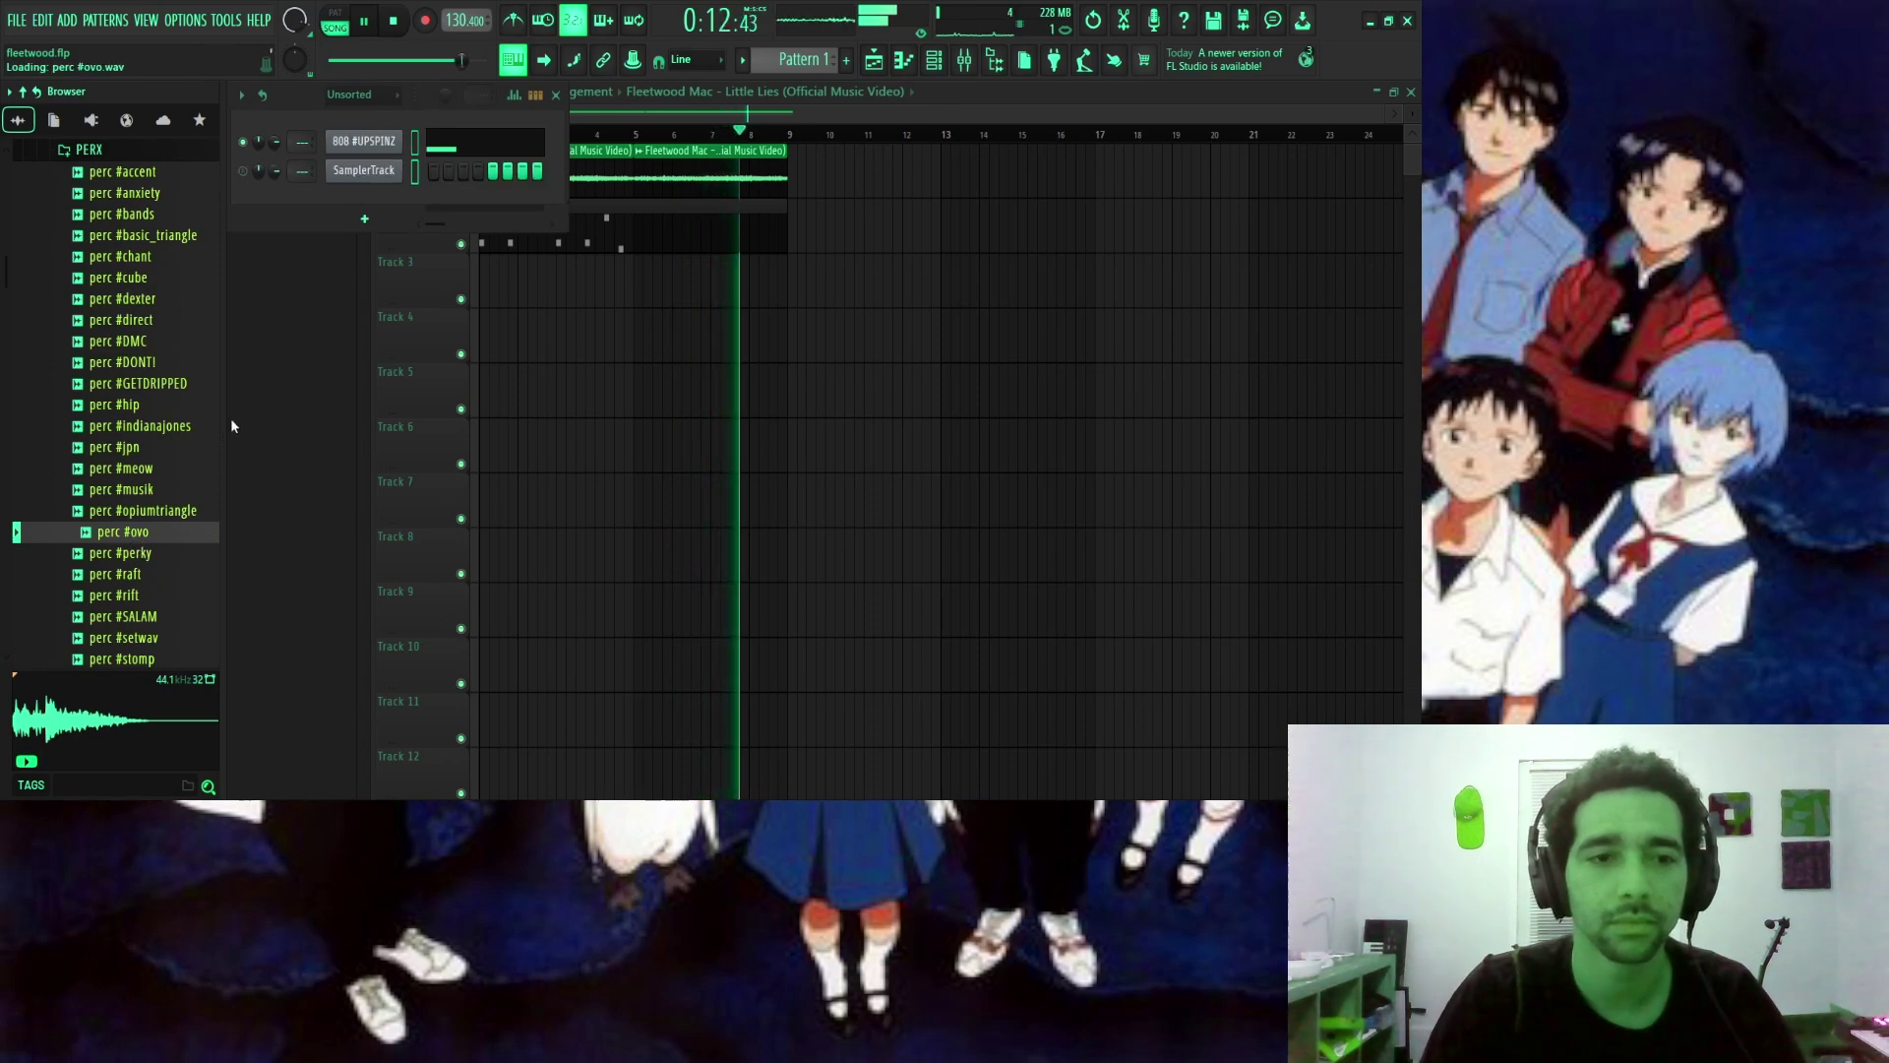
Place C5 notes for perc #ovo at step 3 of bar 1 and steps 11 and 15 of bar 2, and lower their velocities.
right_click(384, 173)
left_click(469, 181)
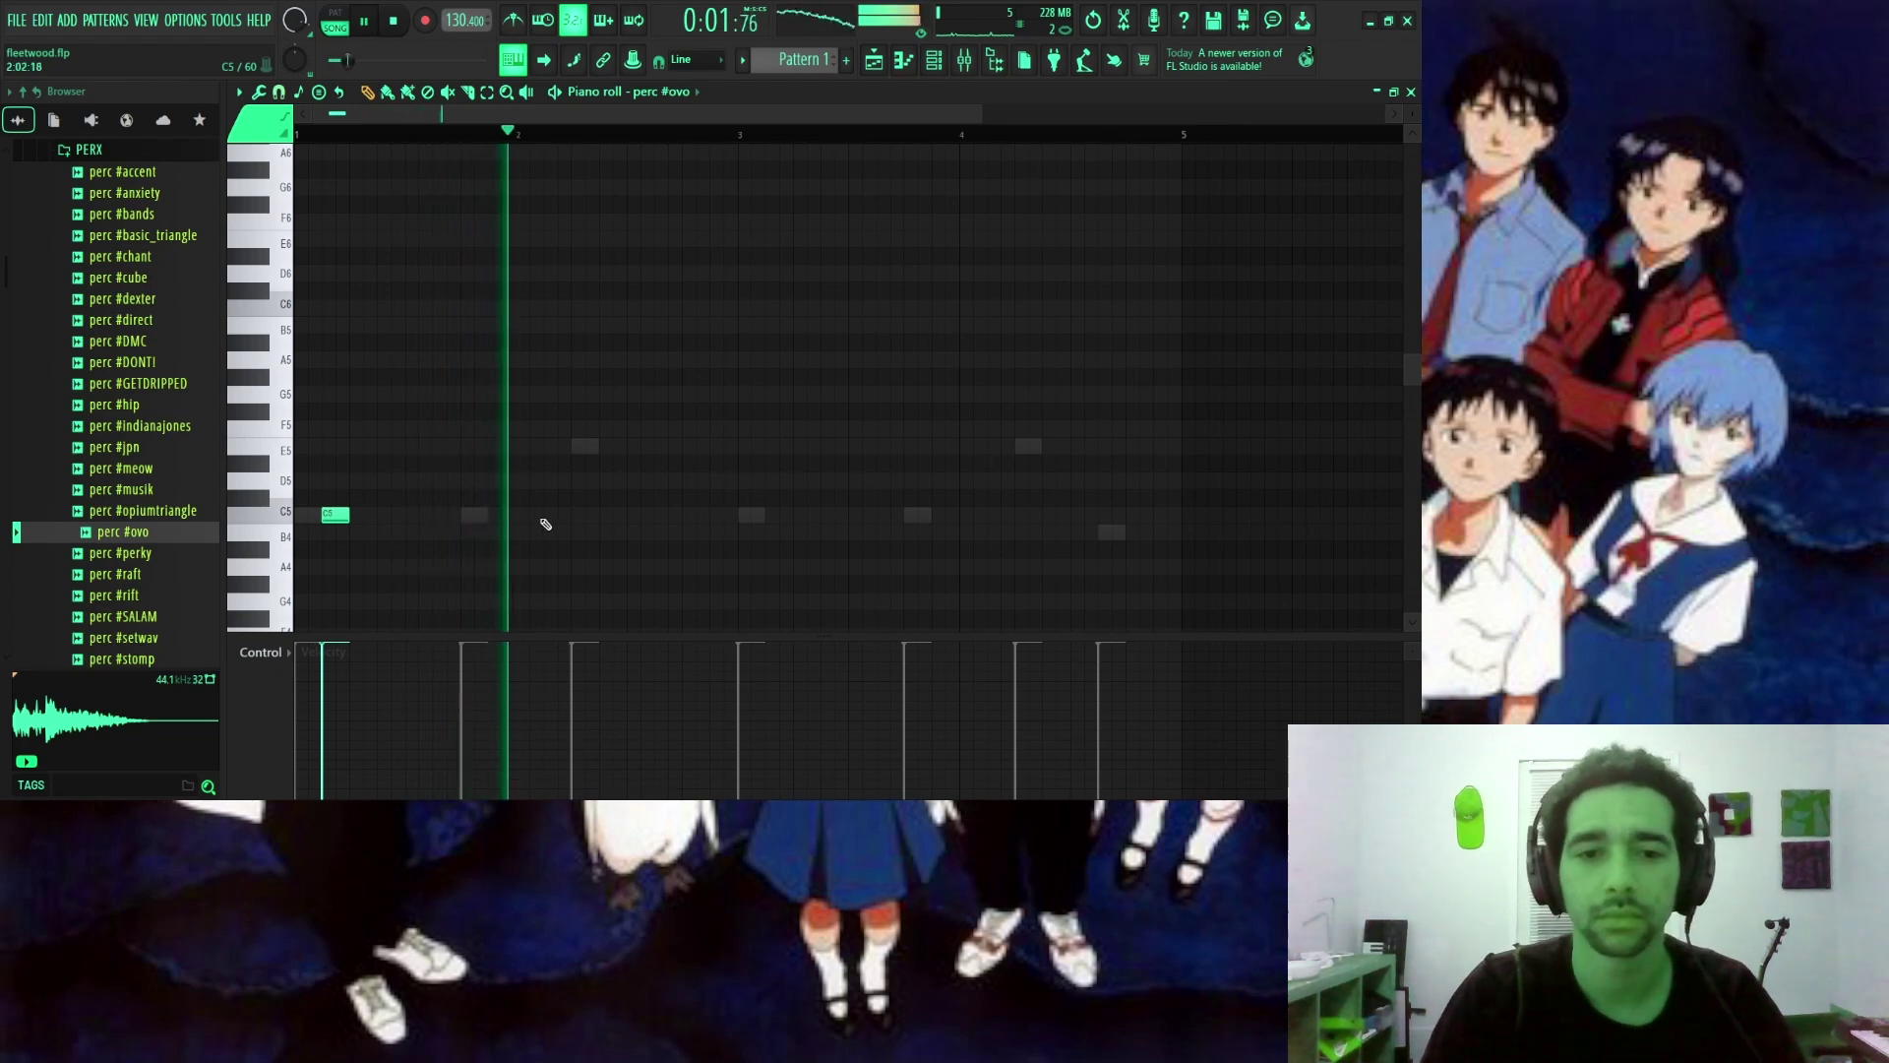
left_click(668, 514)
left_click(721, 514)
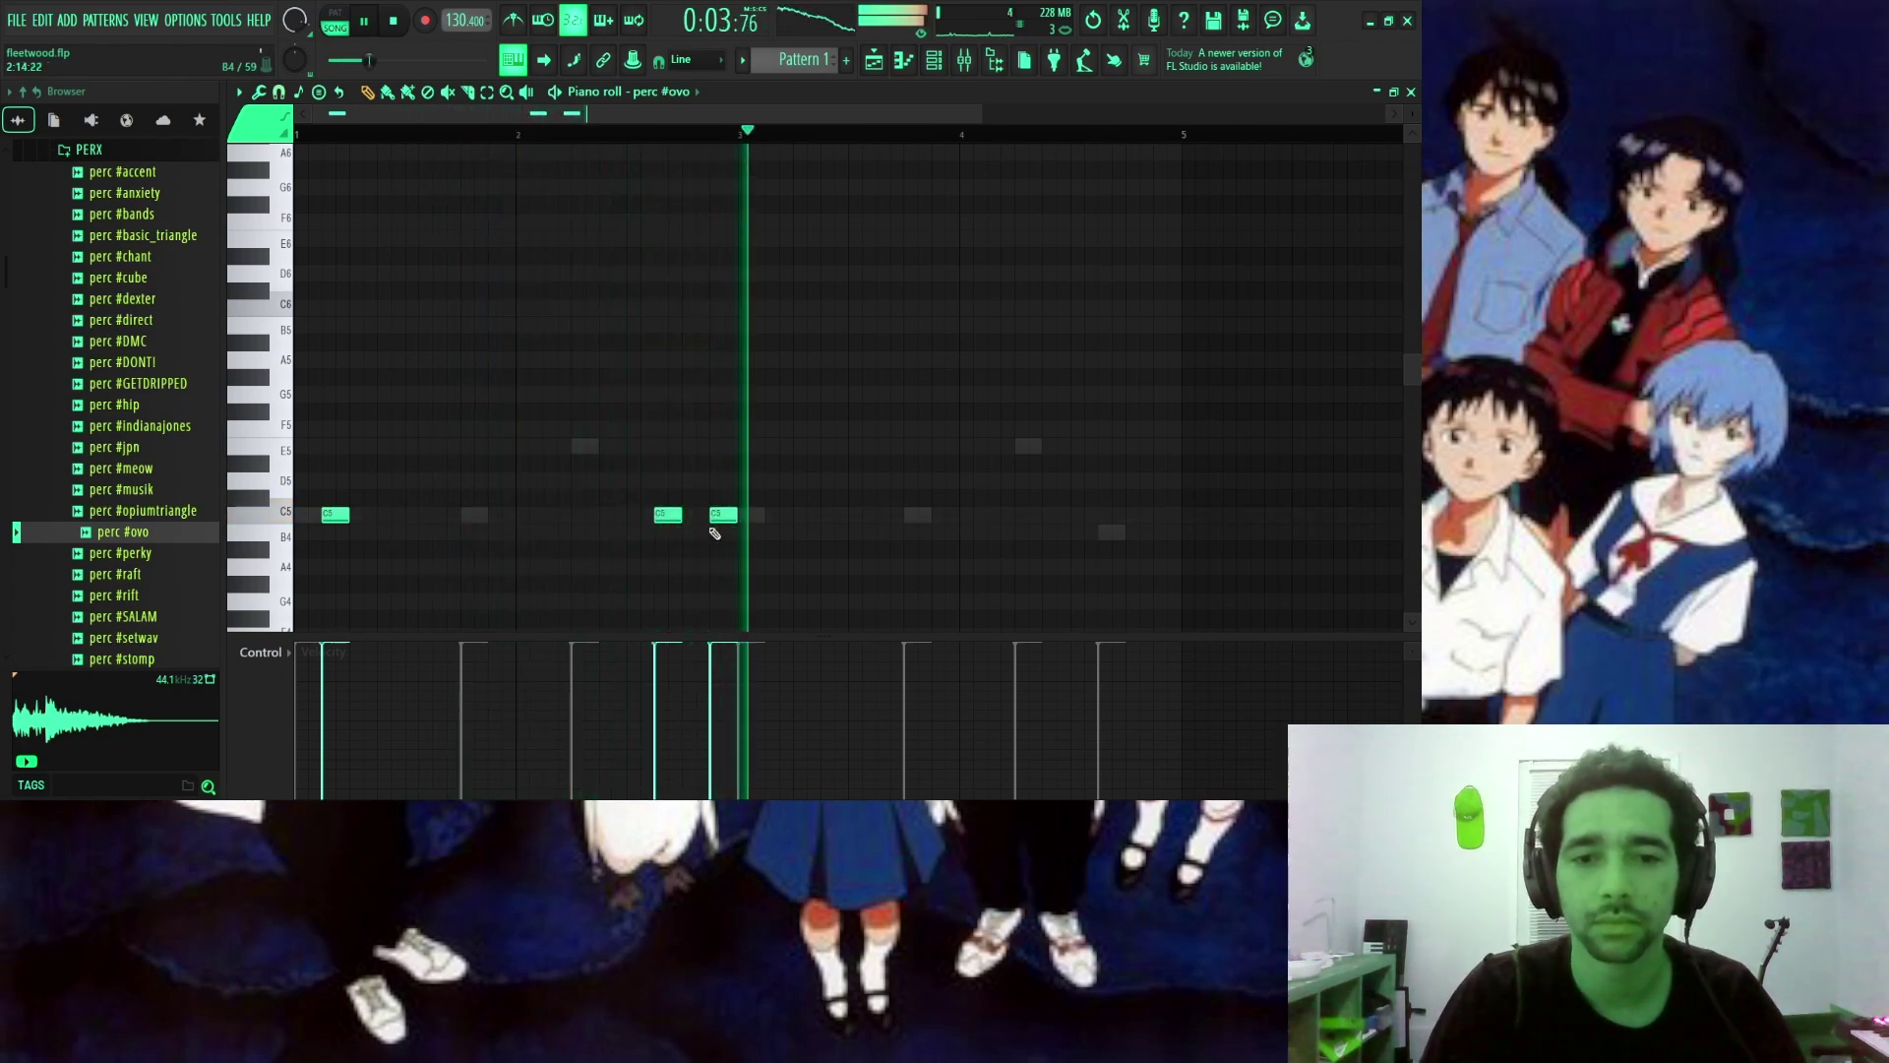
left_click_drag(326, 671, 809, 679)
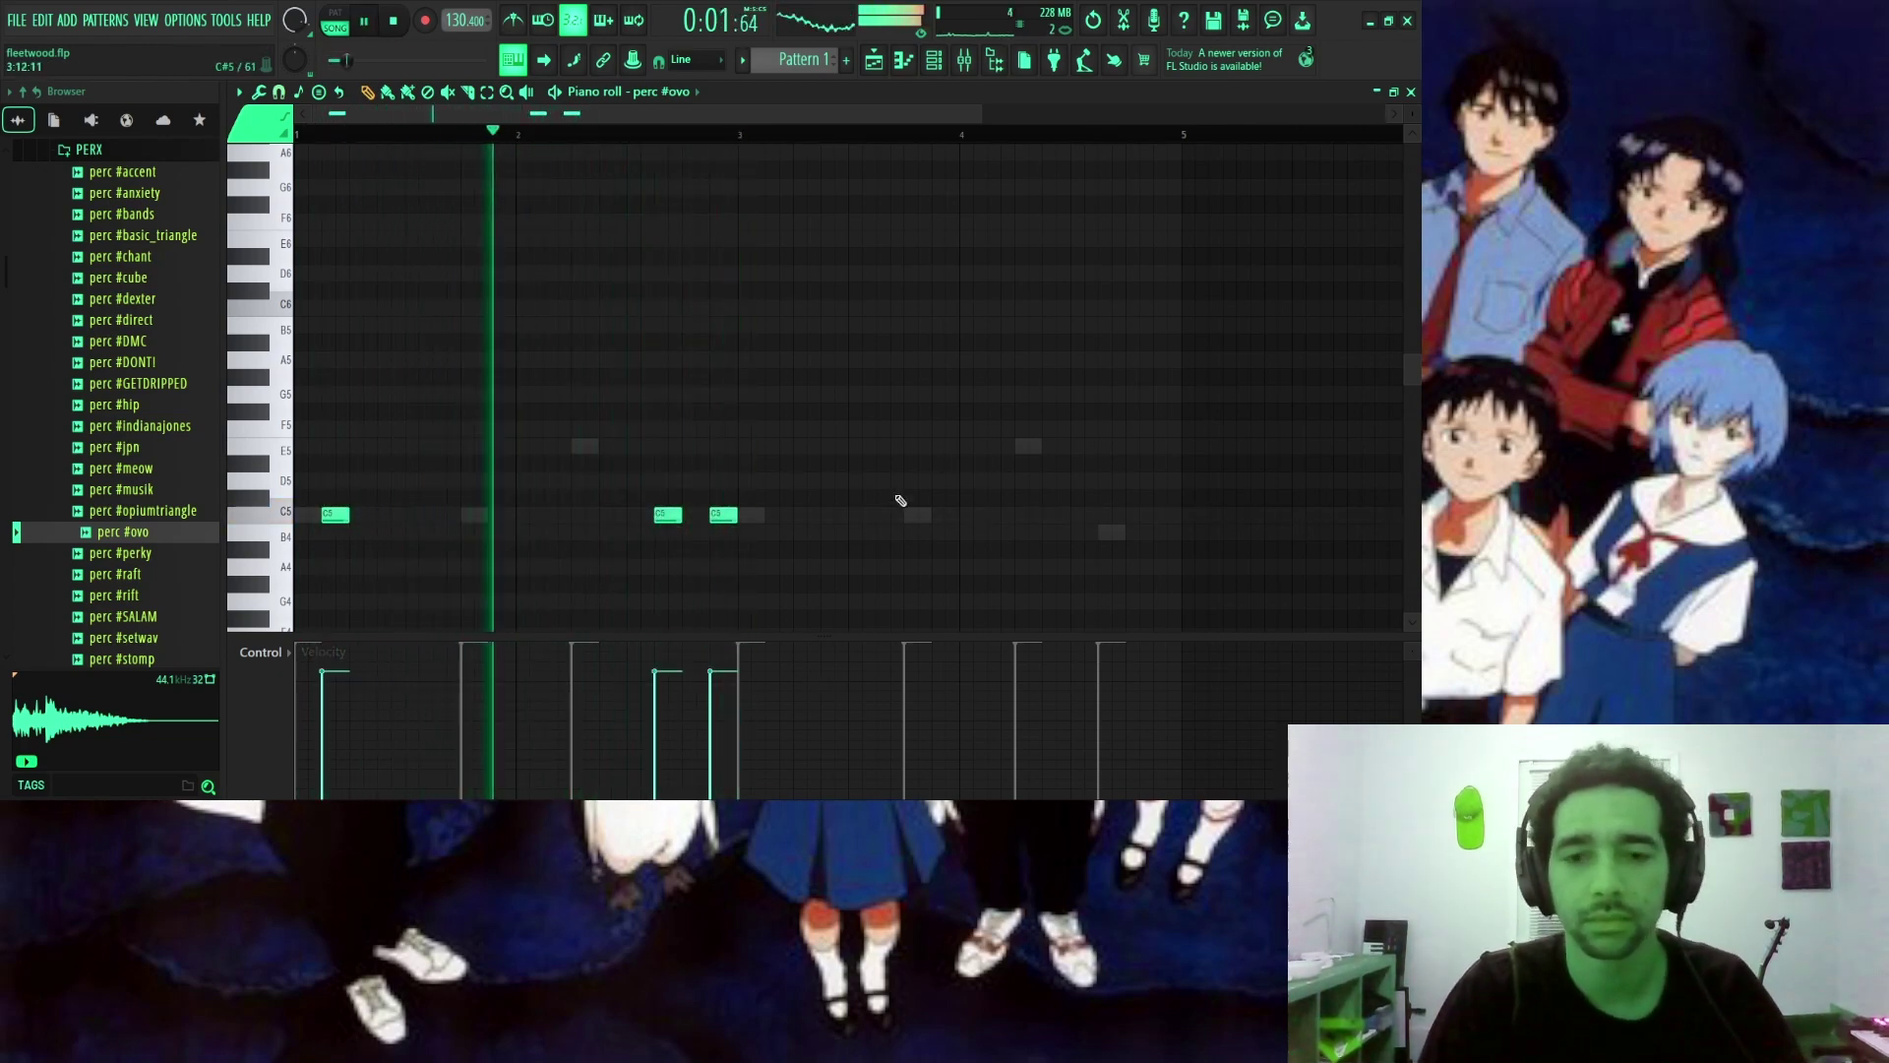
Duplicate the perc #ovo notes, shift the copy to start at step 3 of bar 3, and deselect it.
key("ctrl+b")
left_click_drag(749, 514, 777, 514)
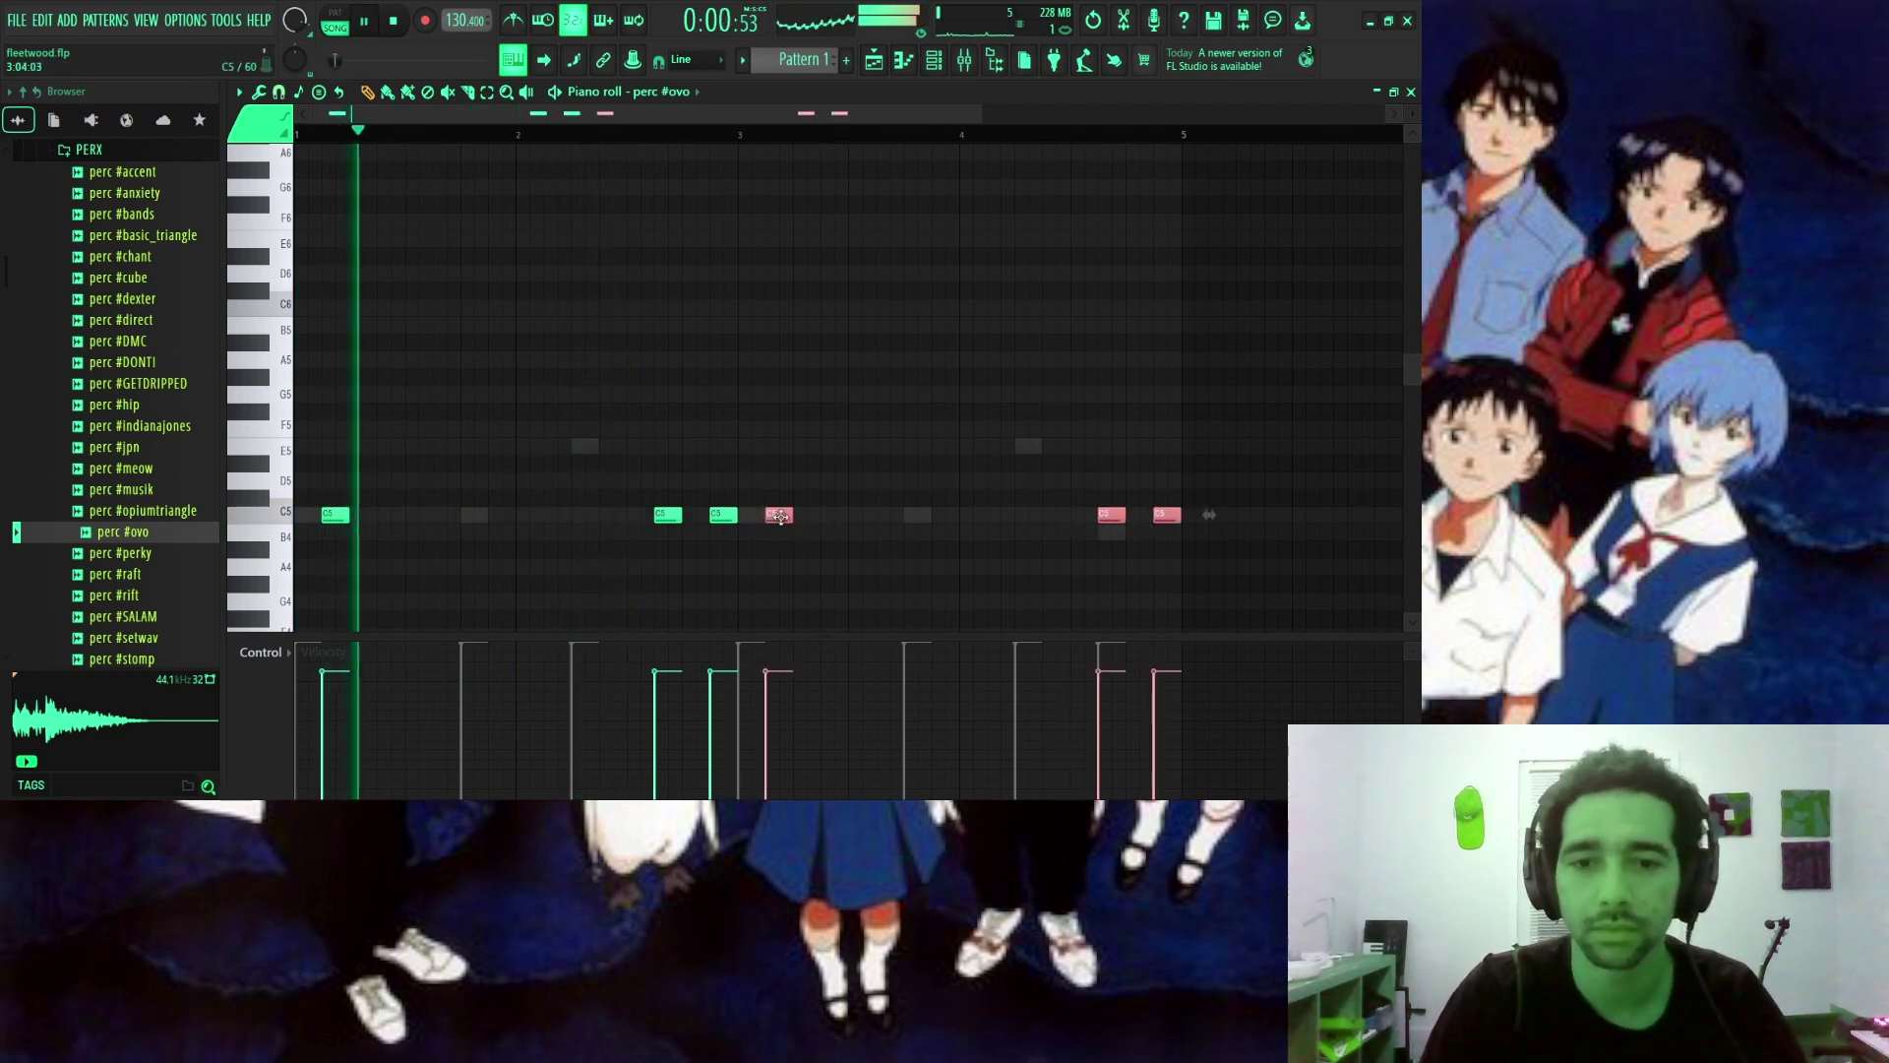
key("ctrl+d")
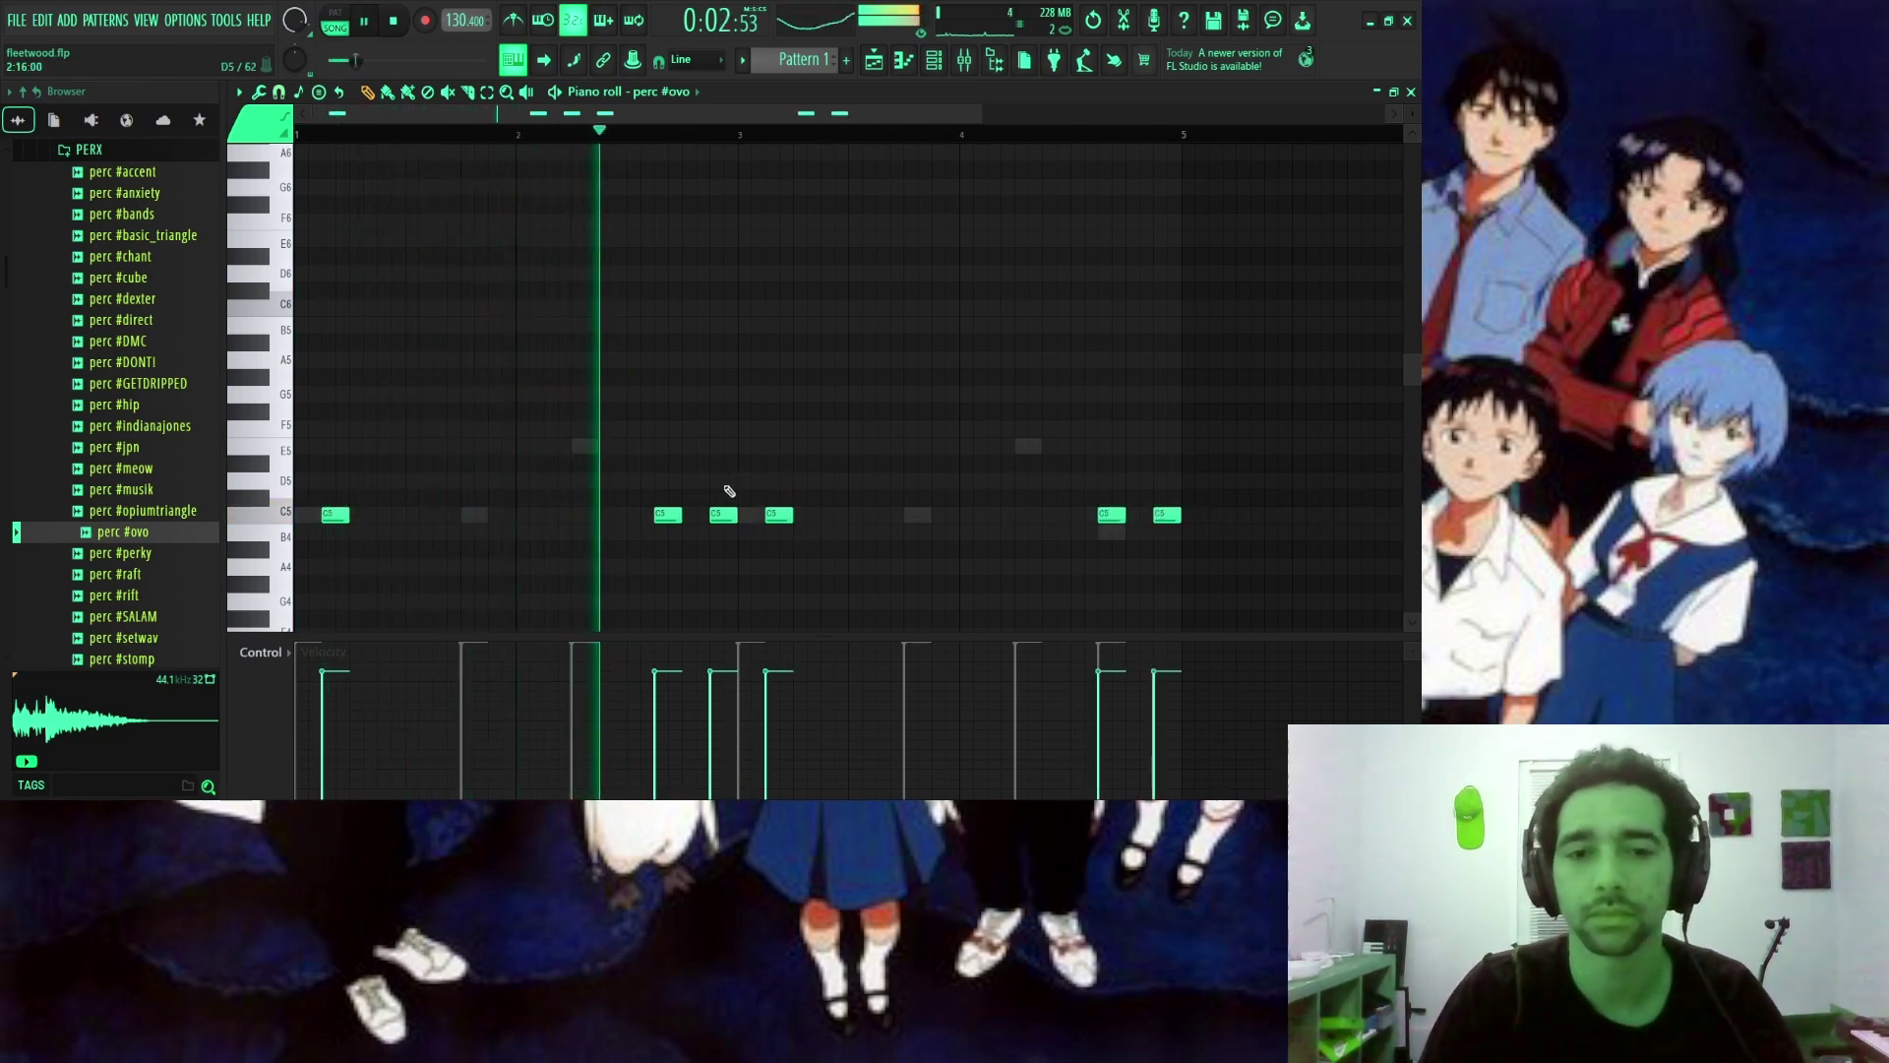
Rework the perc #ovo fills in bars 2 and 4 into short C5 notes at steps 11, 12 and 15, and close the piano roll.
right_click(723, 514)
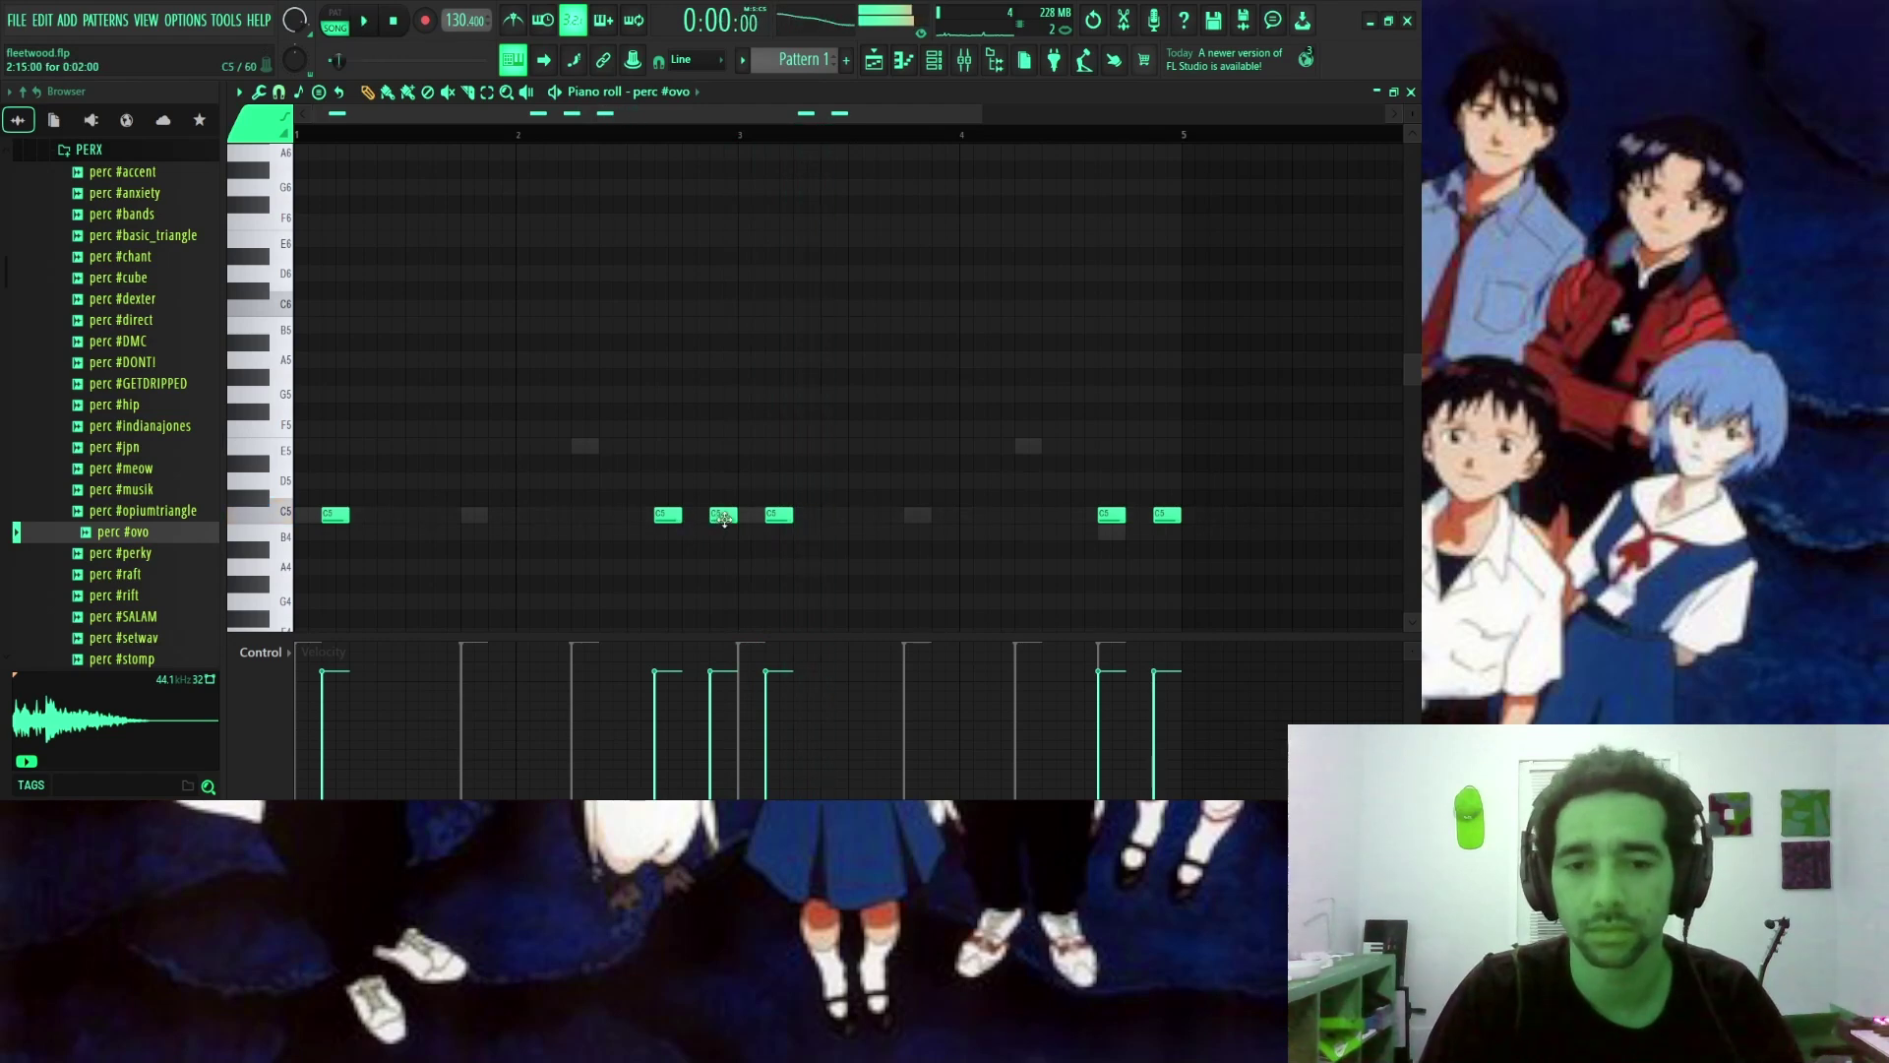
left_click_drag(678, 515, 637, 540)
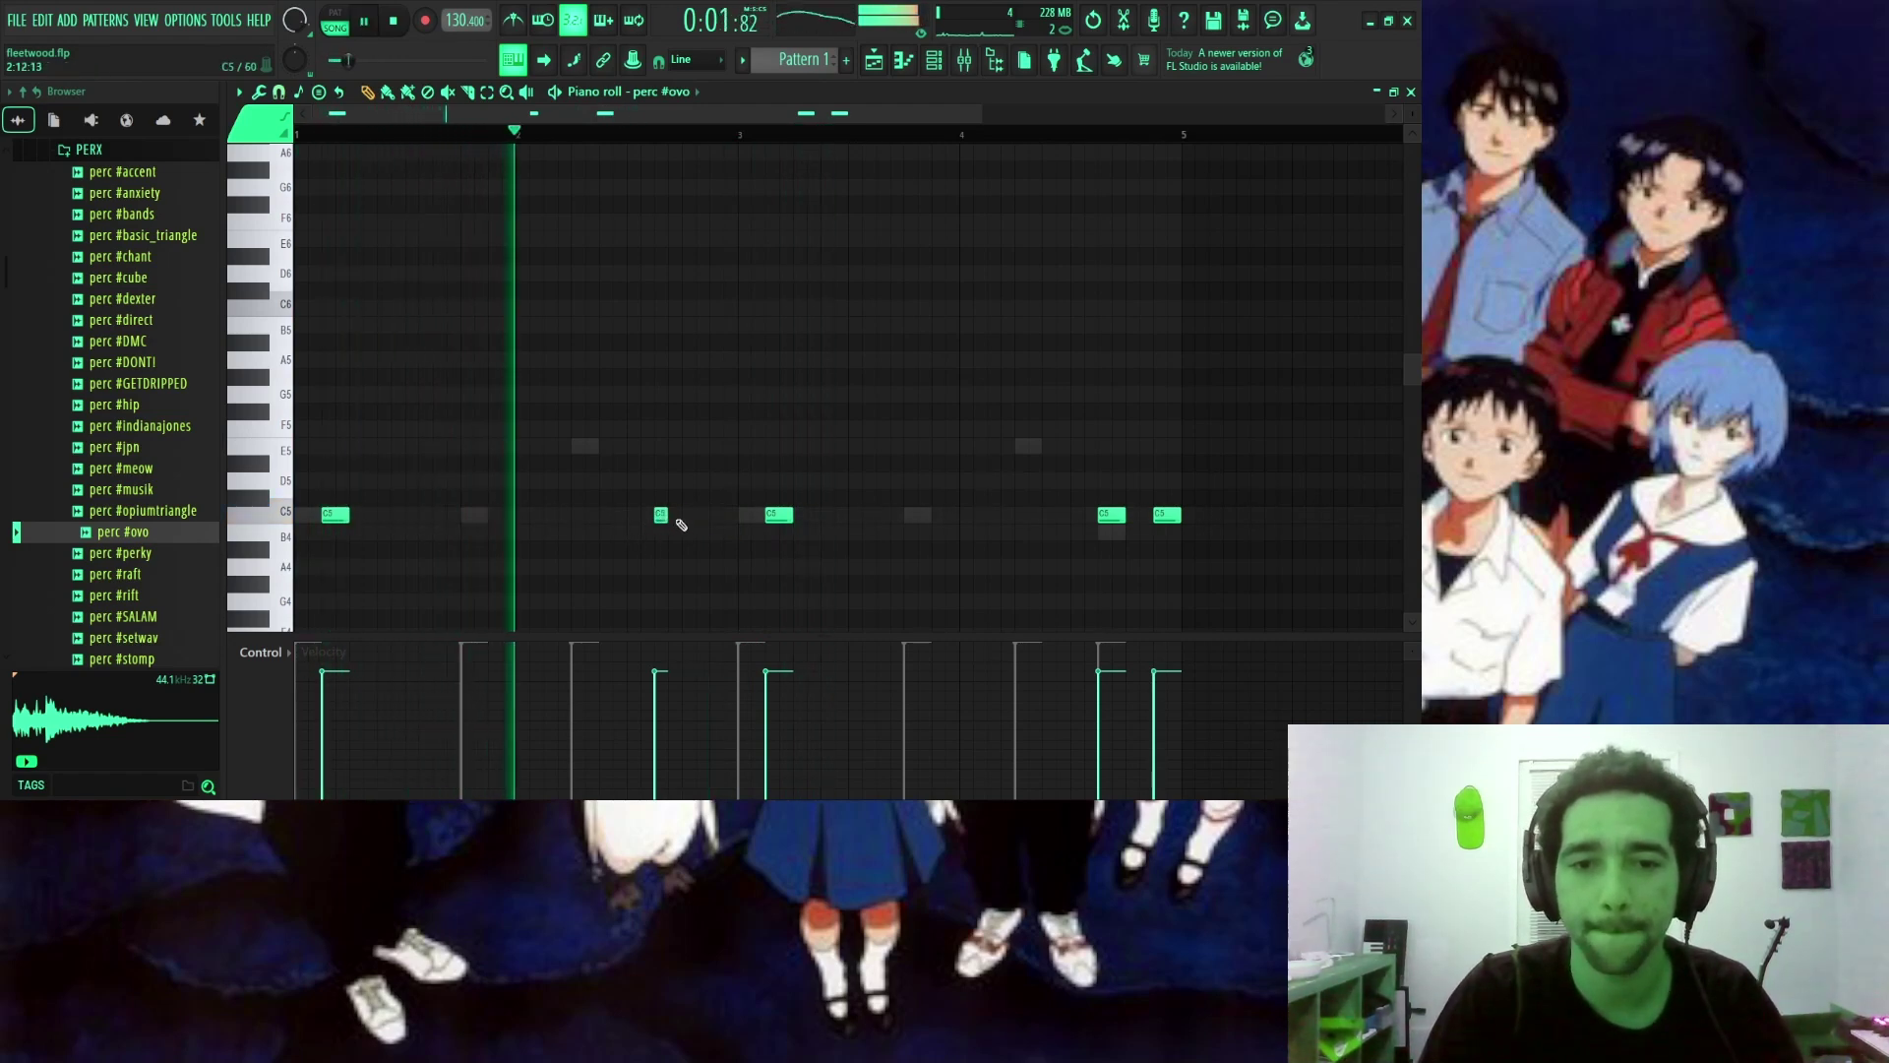
left_click(674, 514)
left_click(702, 515)
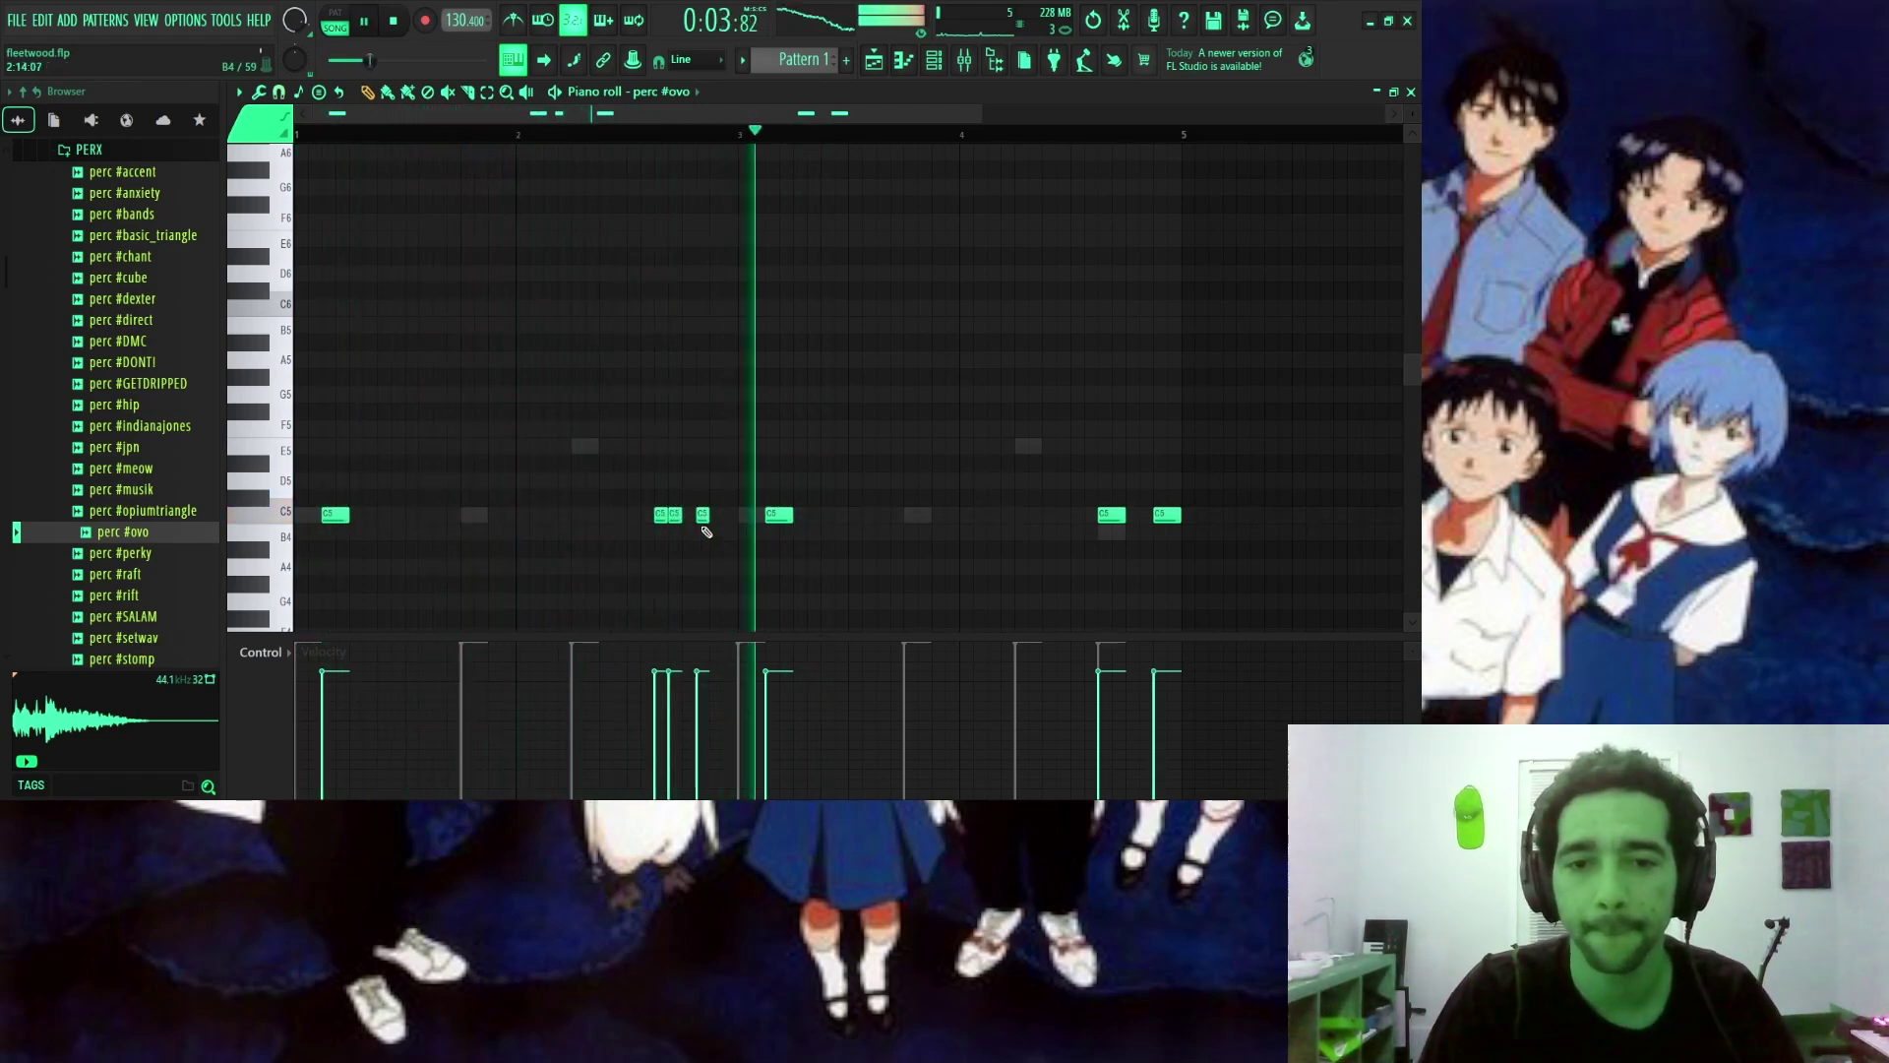
mouse_move(1123, 515)
left_mouse_down()
mouse_move(1092, 542)
mouse_move(1167, 516)
left_mouse_up()
left_click(1116, 517)
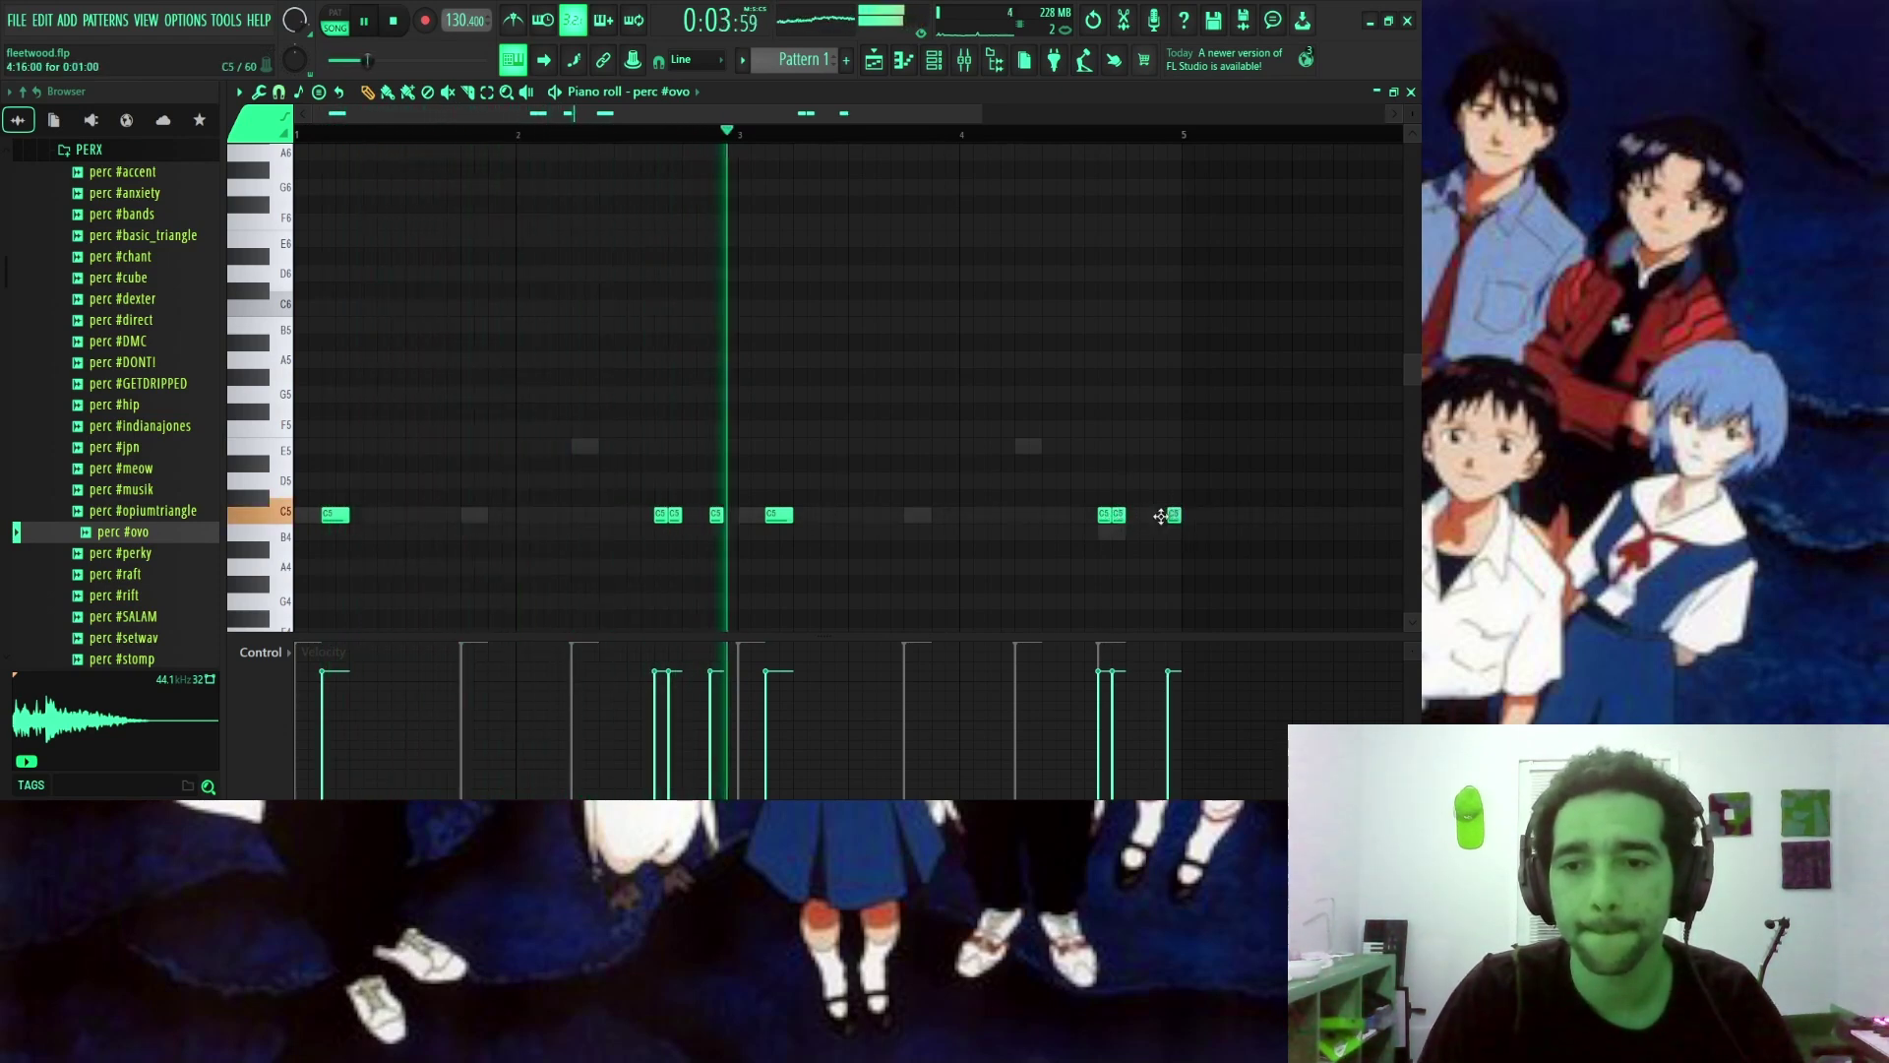
right_click(1174, 520)
left_click(1157, 514)
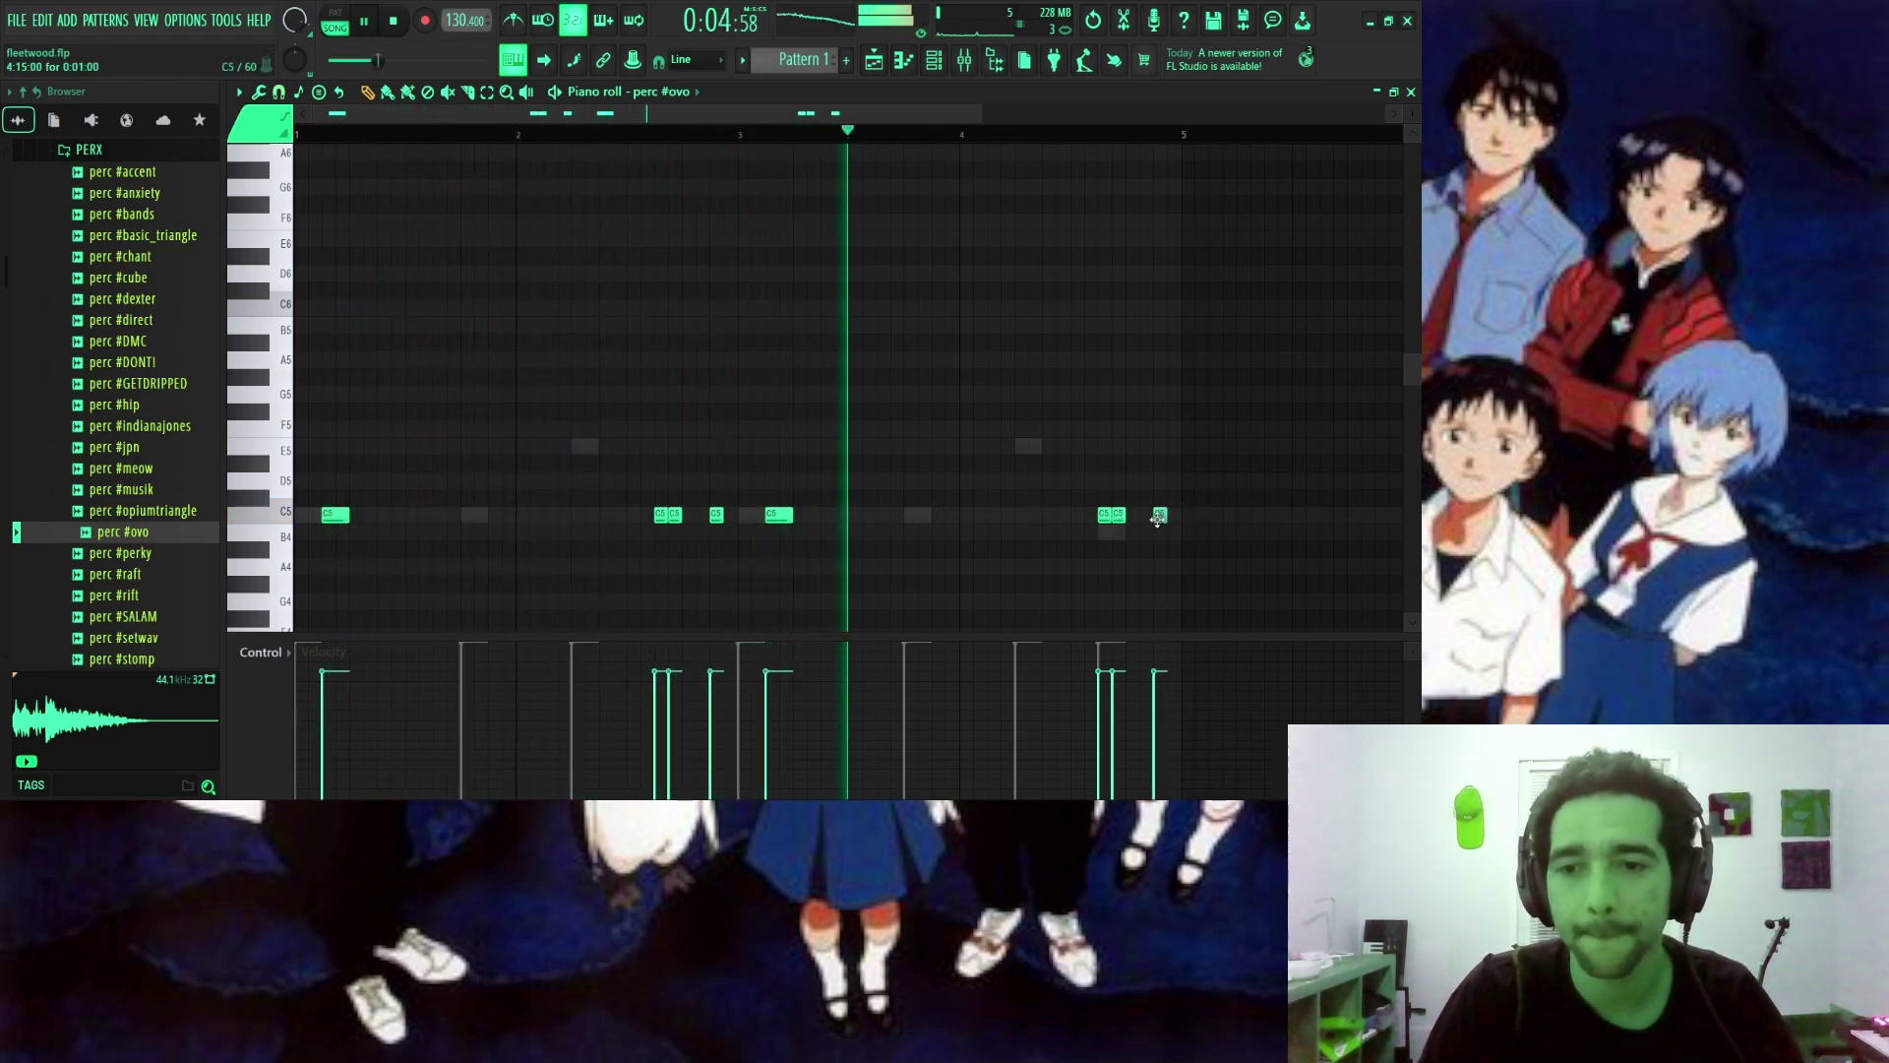
left_click(1410, 92)
Preview more PERX samples such as perc #DONT!, #DMC and #cube, and add perc #direct as a new channel.
left_click(126, 120)
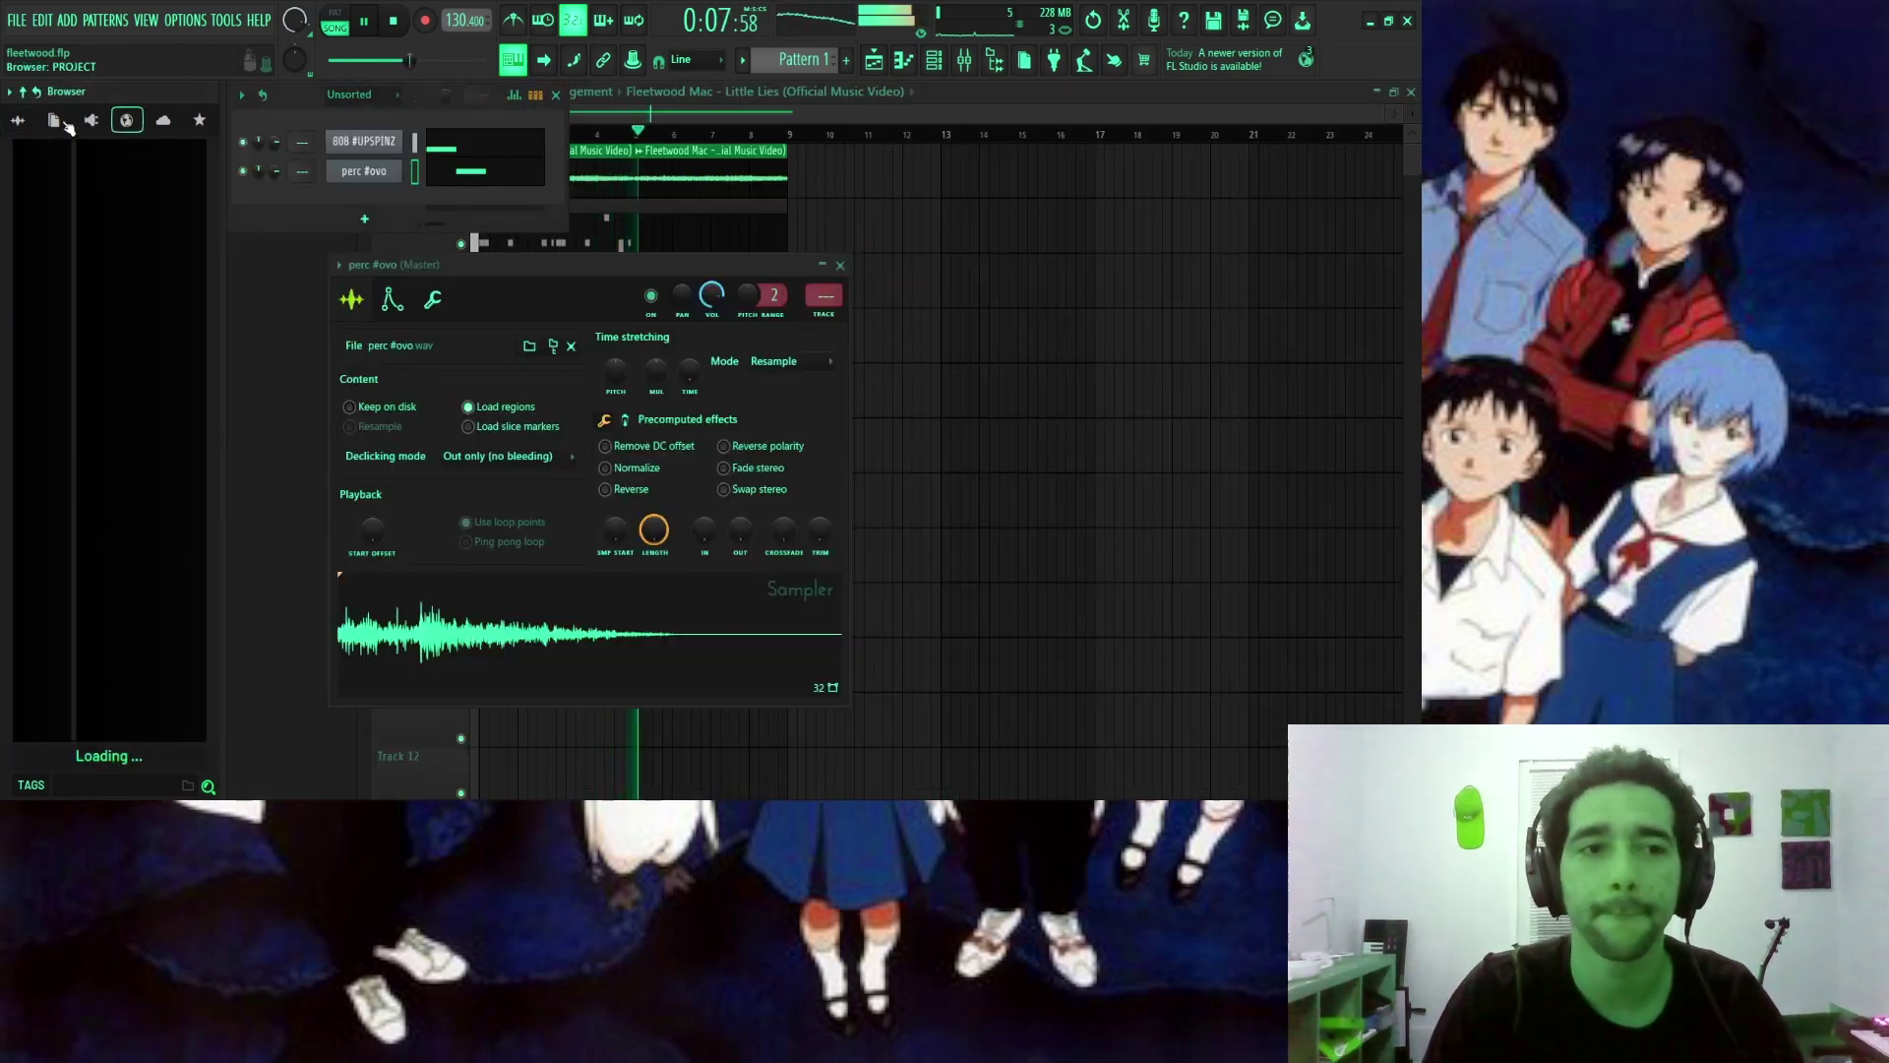
left_click(22, 122)
left_click(133, 386)
left_click(136, 364)
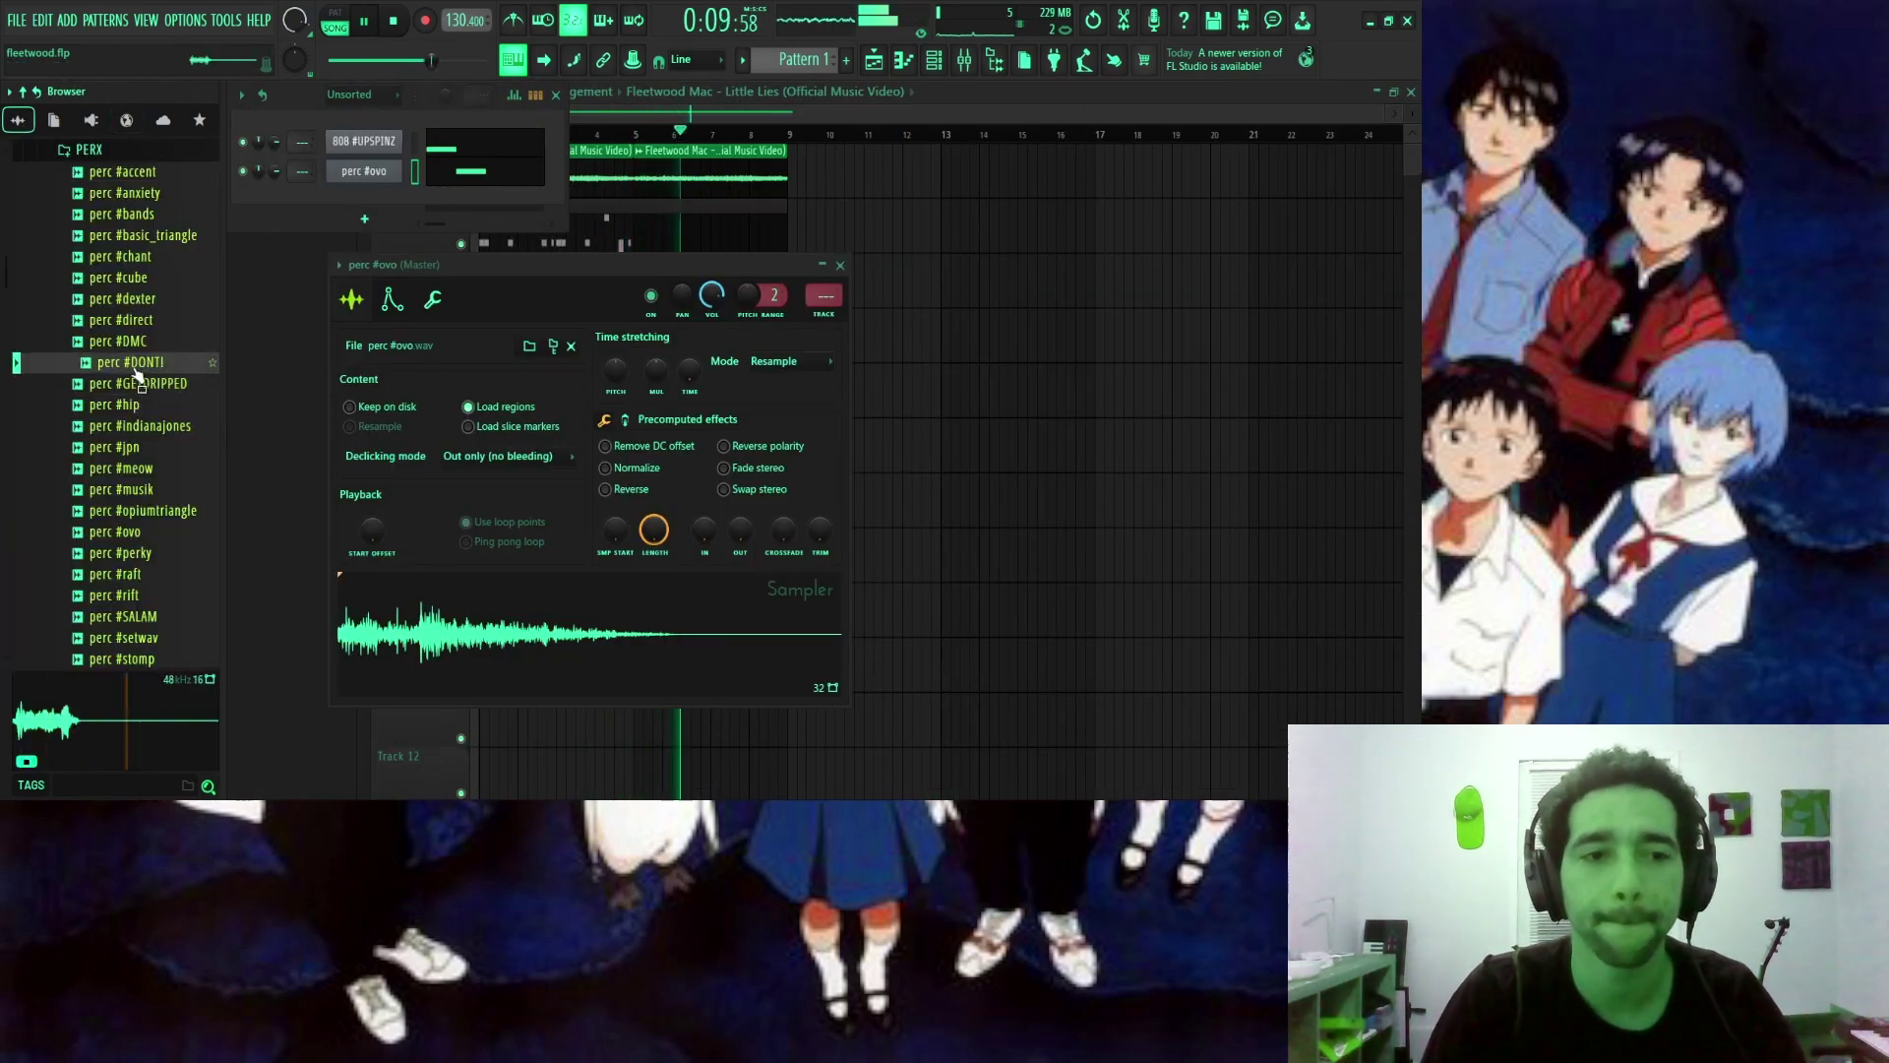
left_click(140, 340)
left_click(143, 319)
left_click(148, 279)
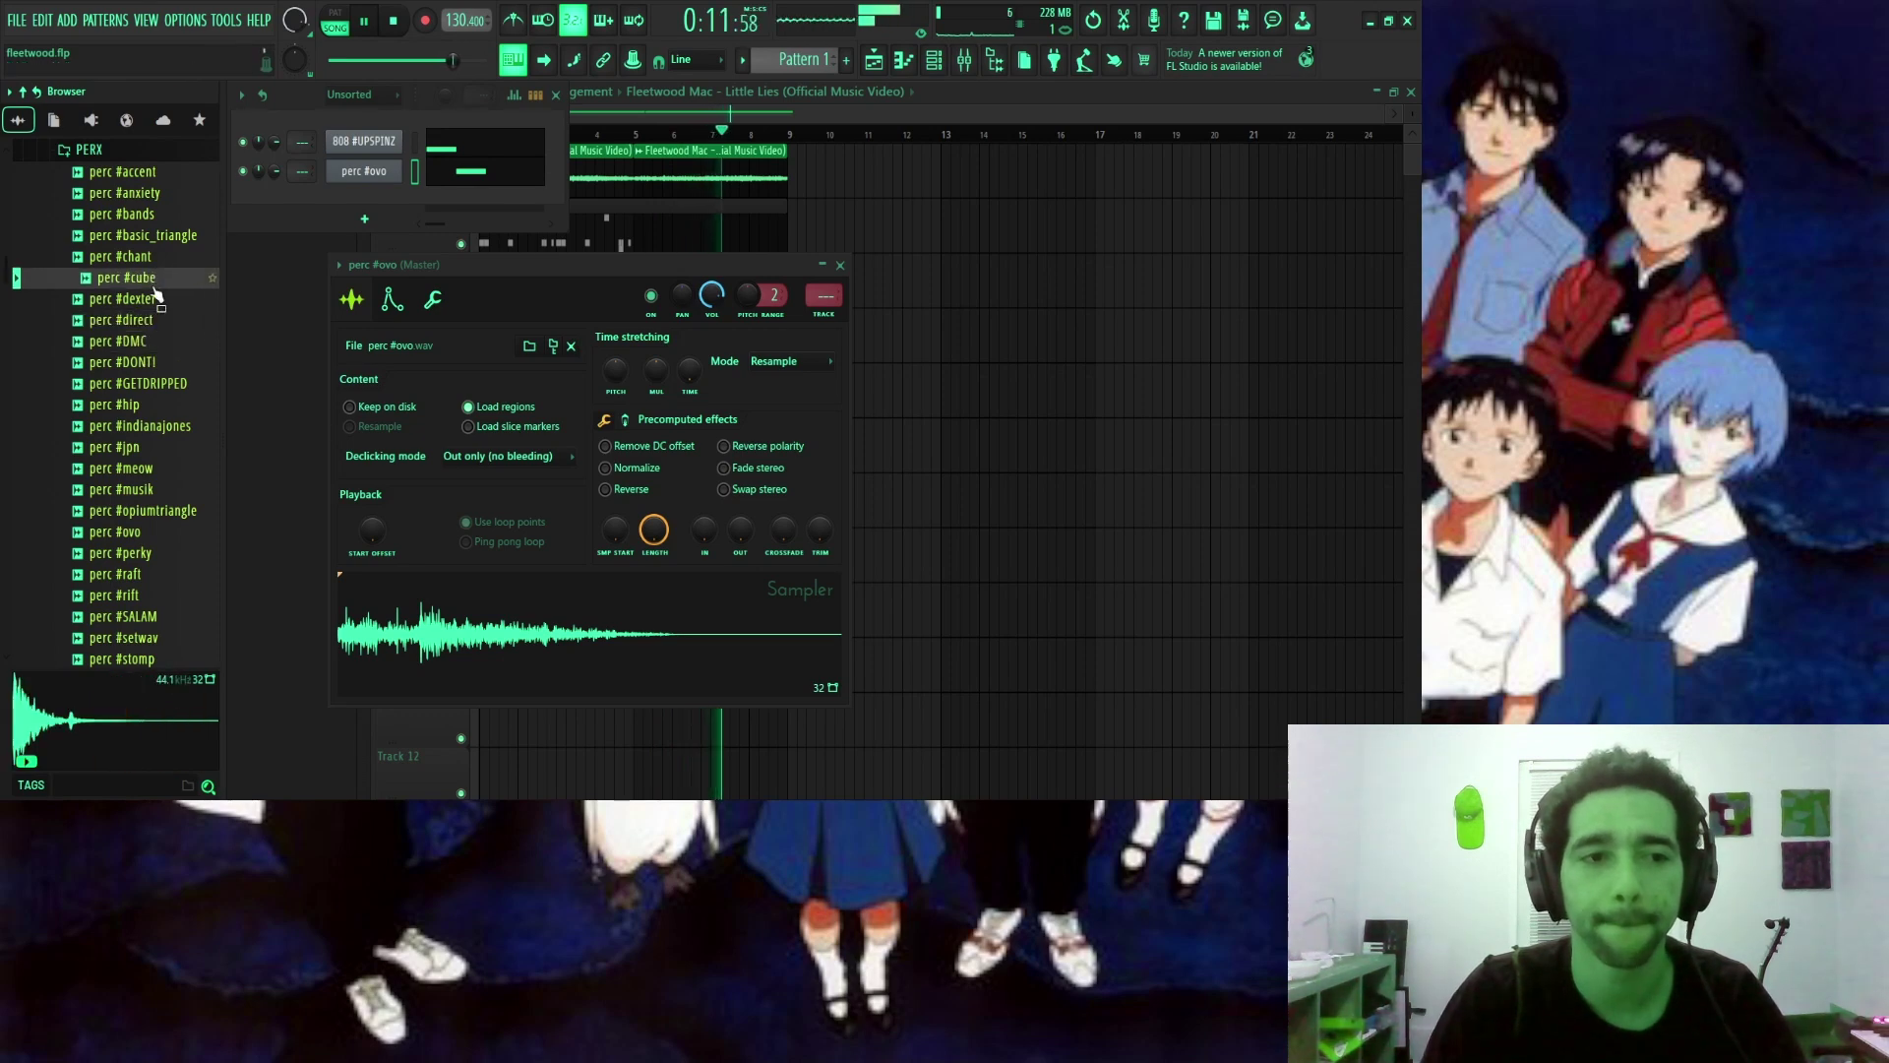
left_click(150, 321)
left_click_drag(198, 350, 372, 202)
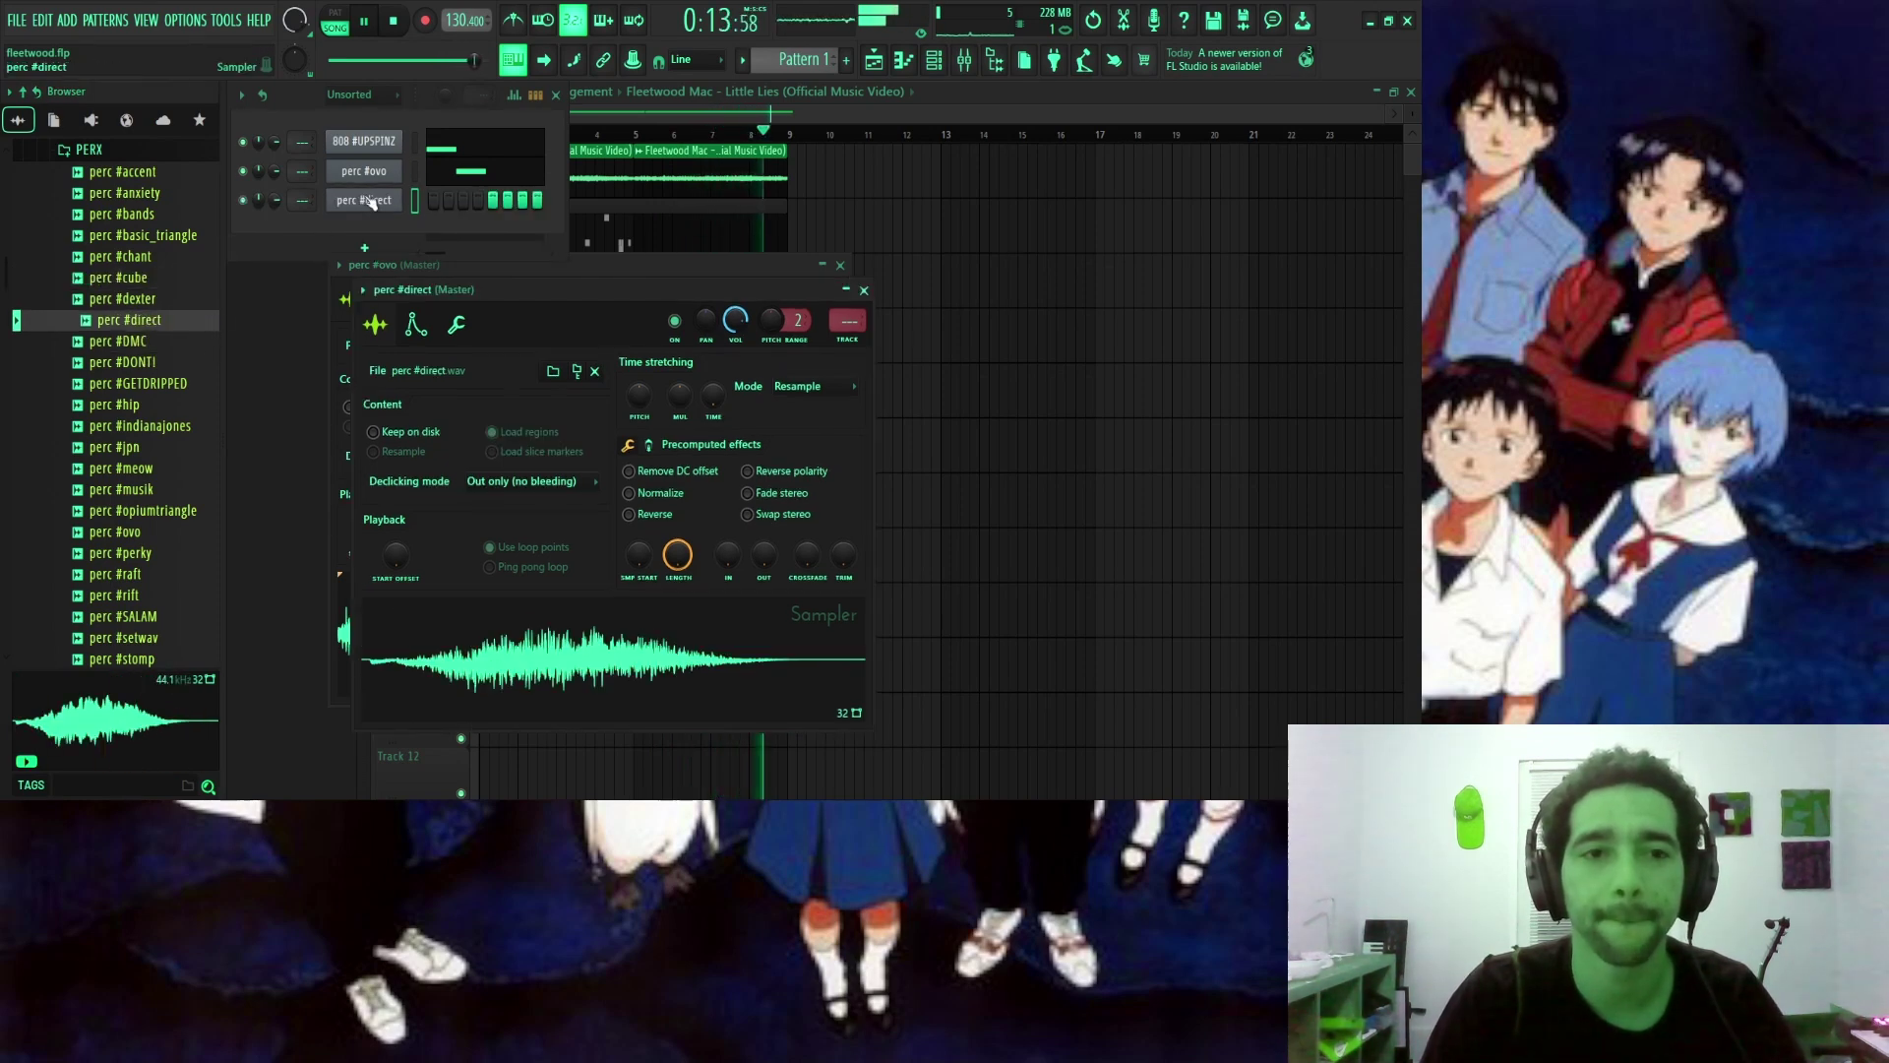
Place two-step C5 notes at the start of bars 1 and 3 in the perc #direct piano roll, and close it.
key("F7")
left_click(302, 514)
key("space")
key("space")
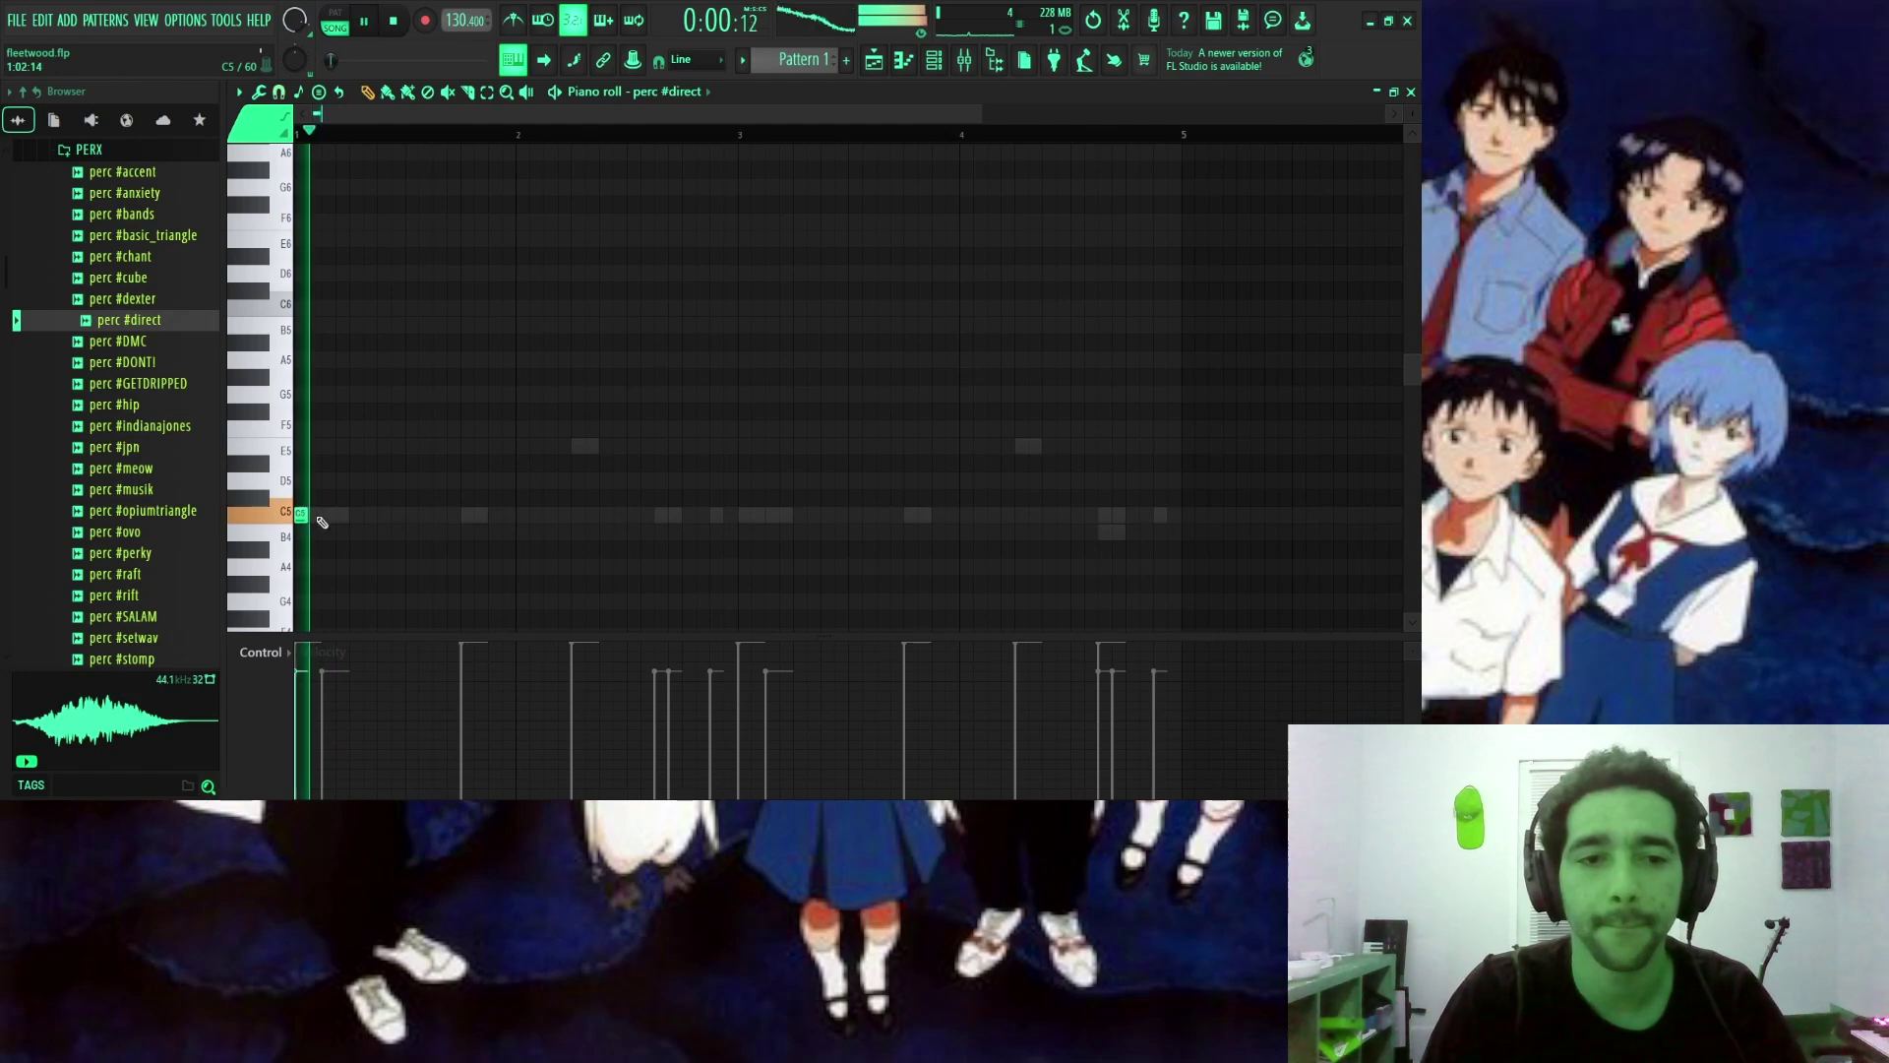
left_click_drag(306, 515, 322, 515)
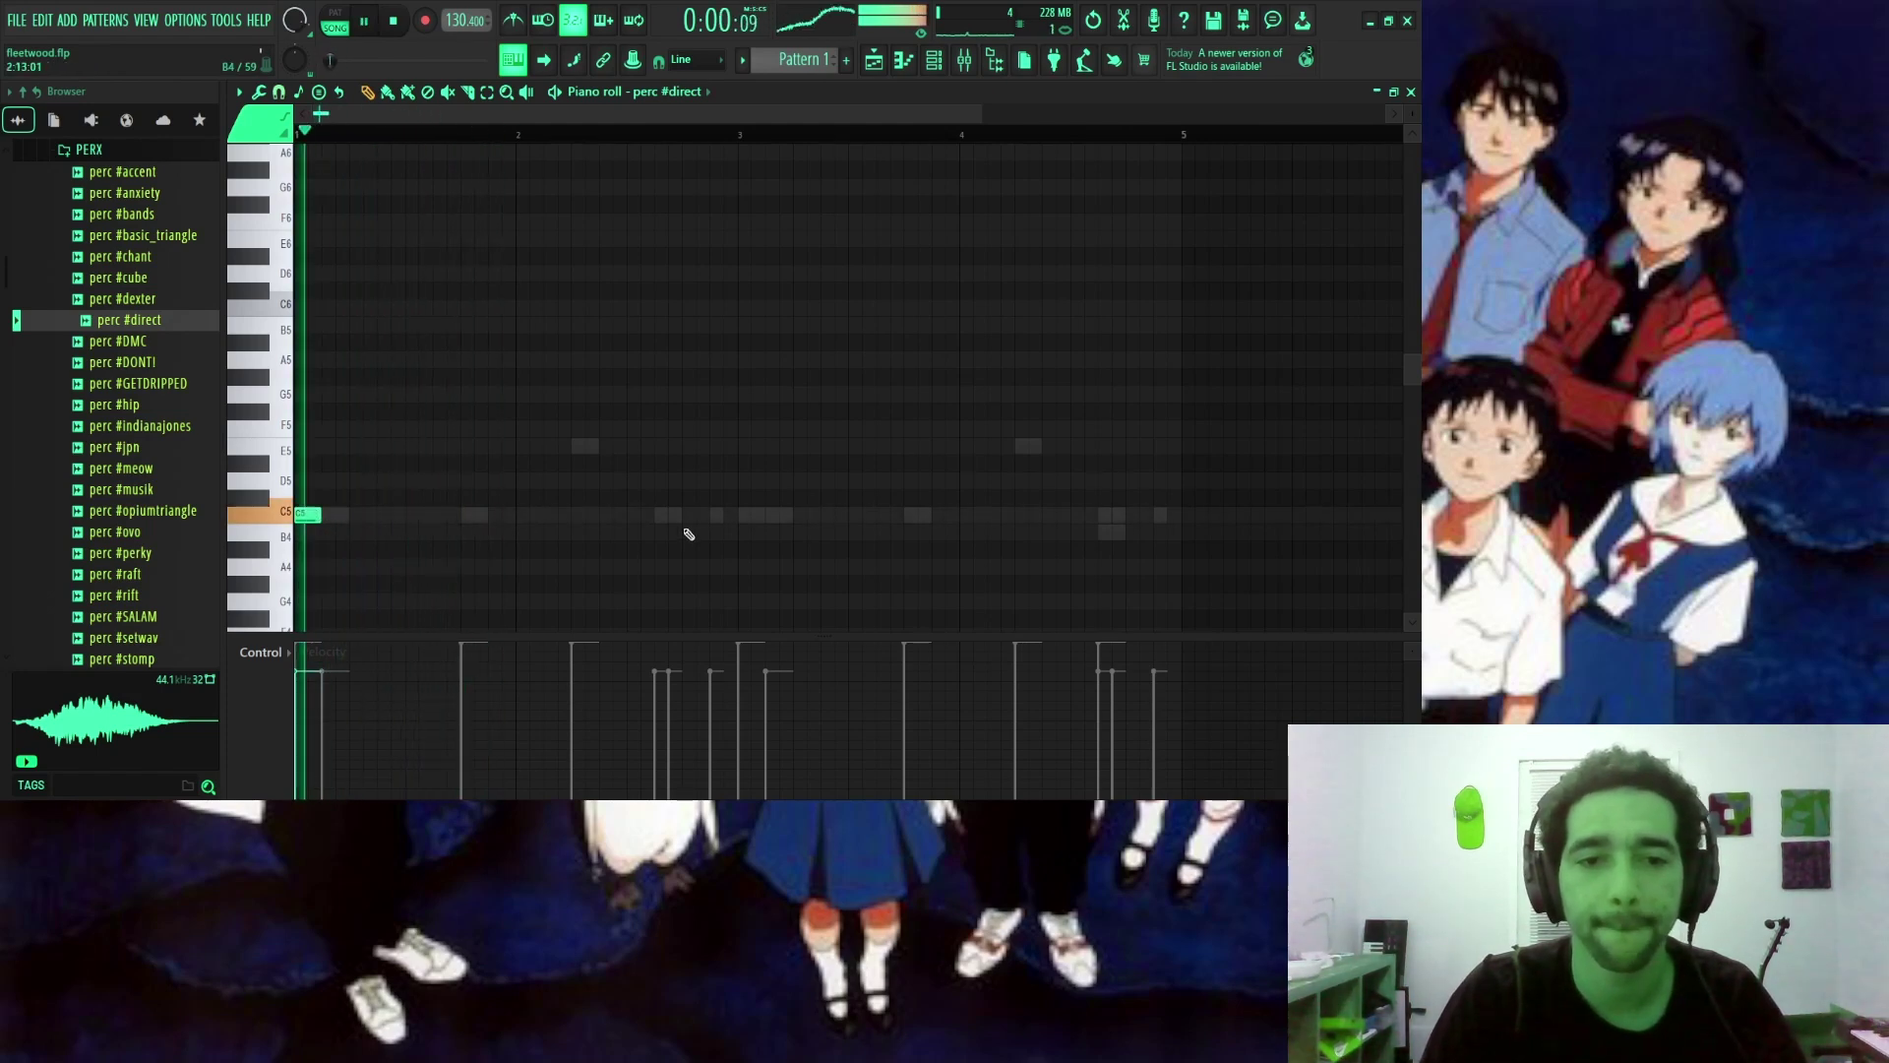
left_click(745, 515)
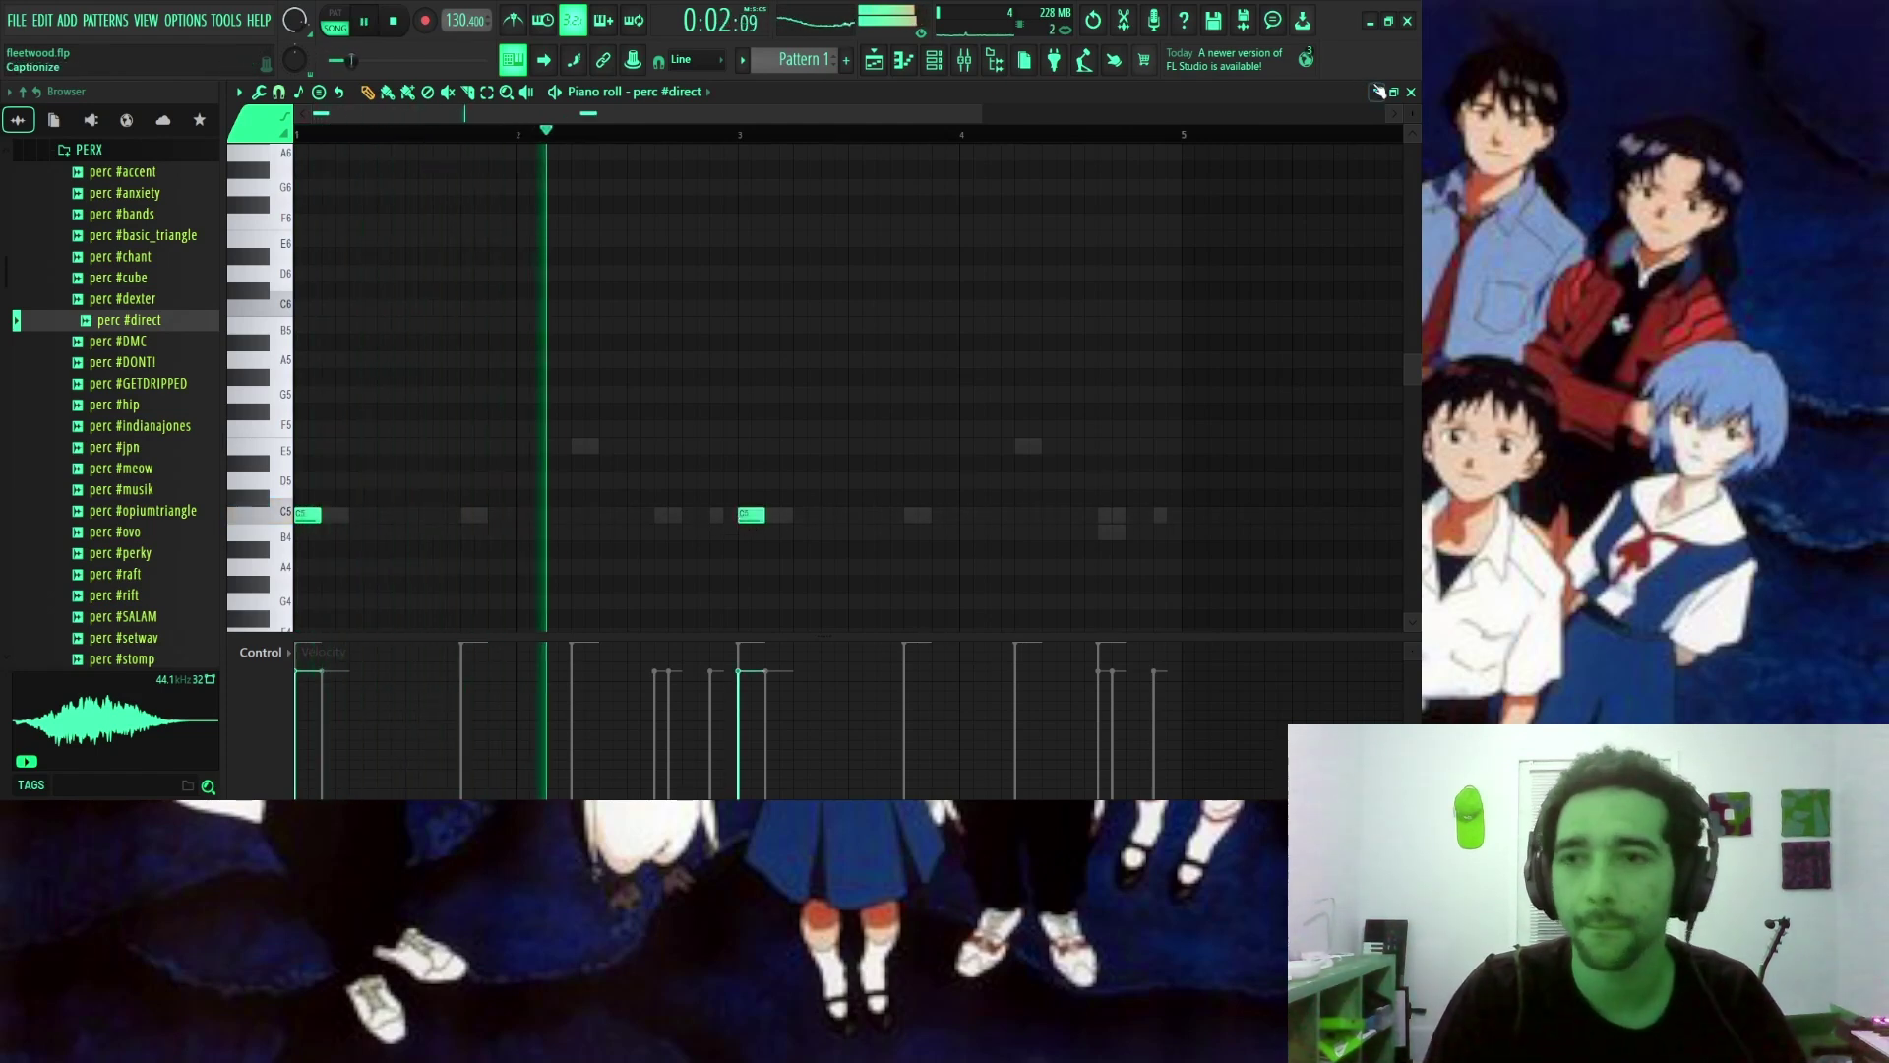
left_click(1410, 92)
Preview samples such as oh #basic, #HAHAHA and #HOLY from the OPEN HATS folder, and add oh #HAHAHA as a new channel.
scroll(123, 276, "up", 2)
left_click(121, 276)
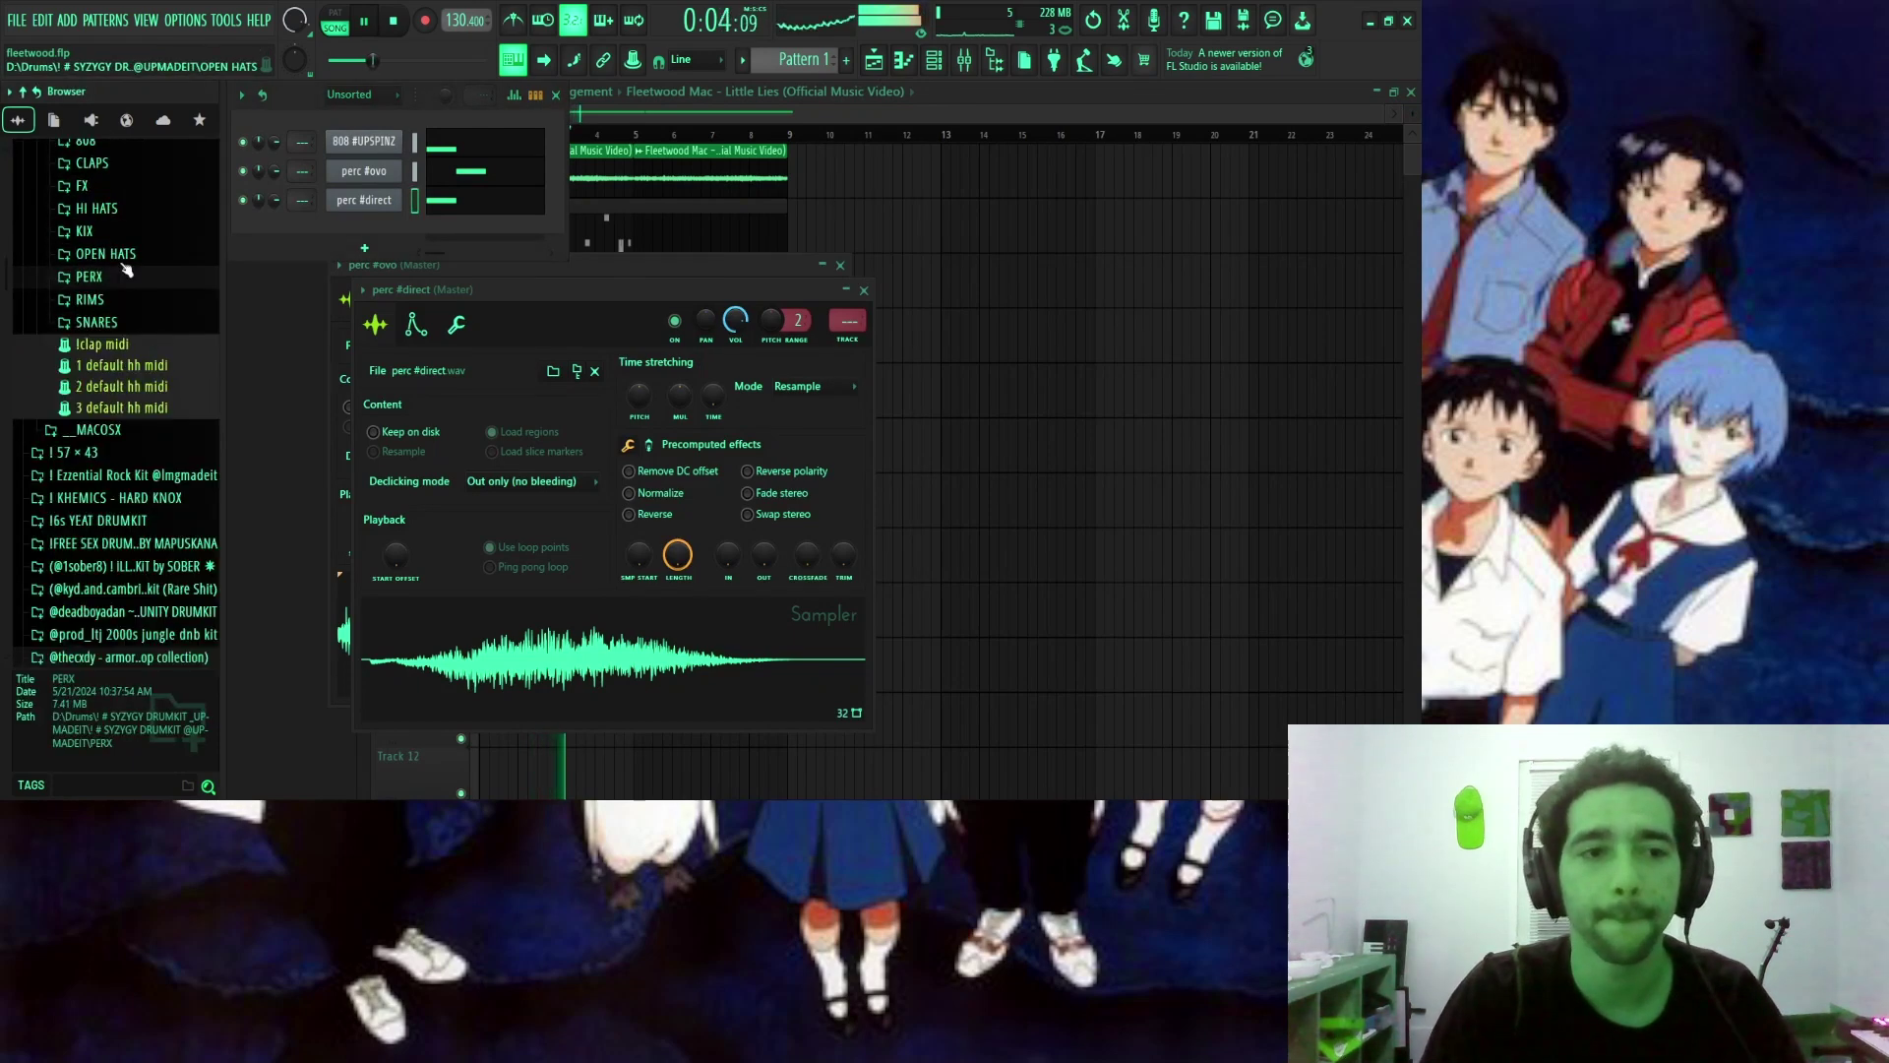
left_click(118, 254)
left_click(123, 318)
left_click(135, 301)
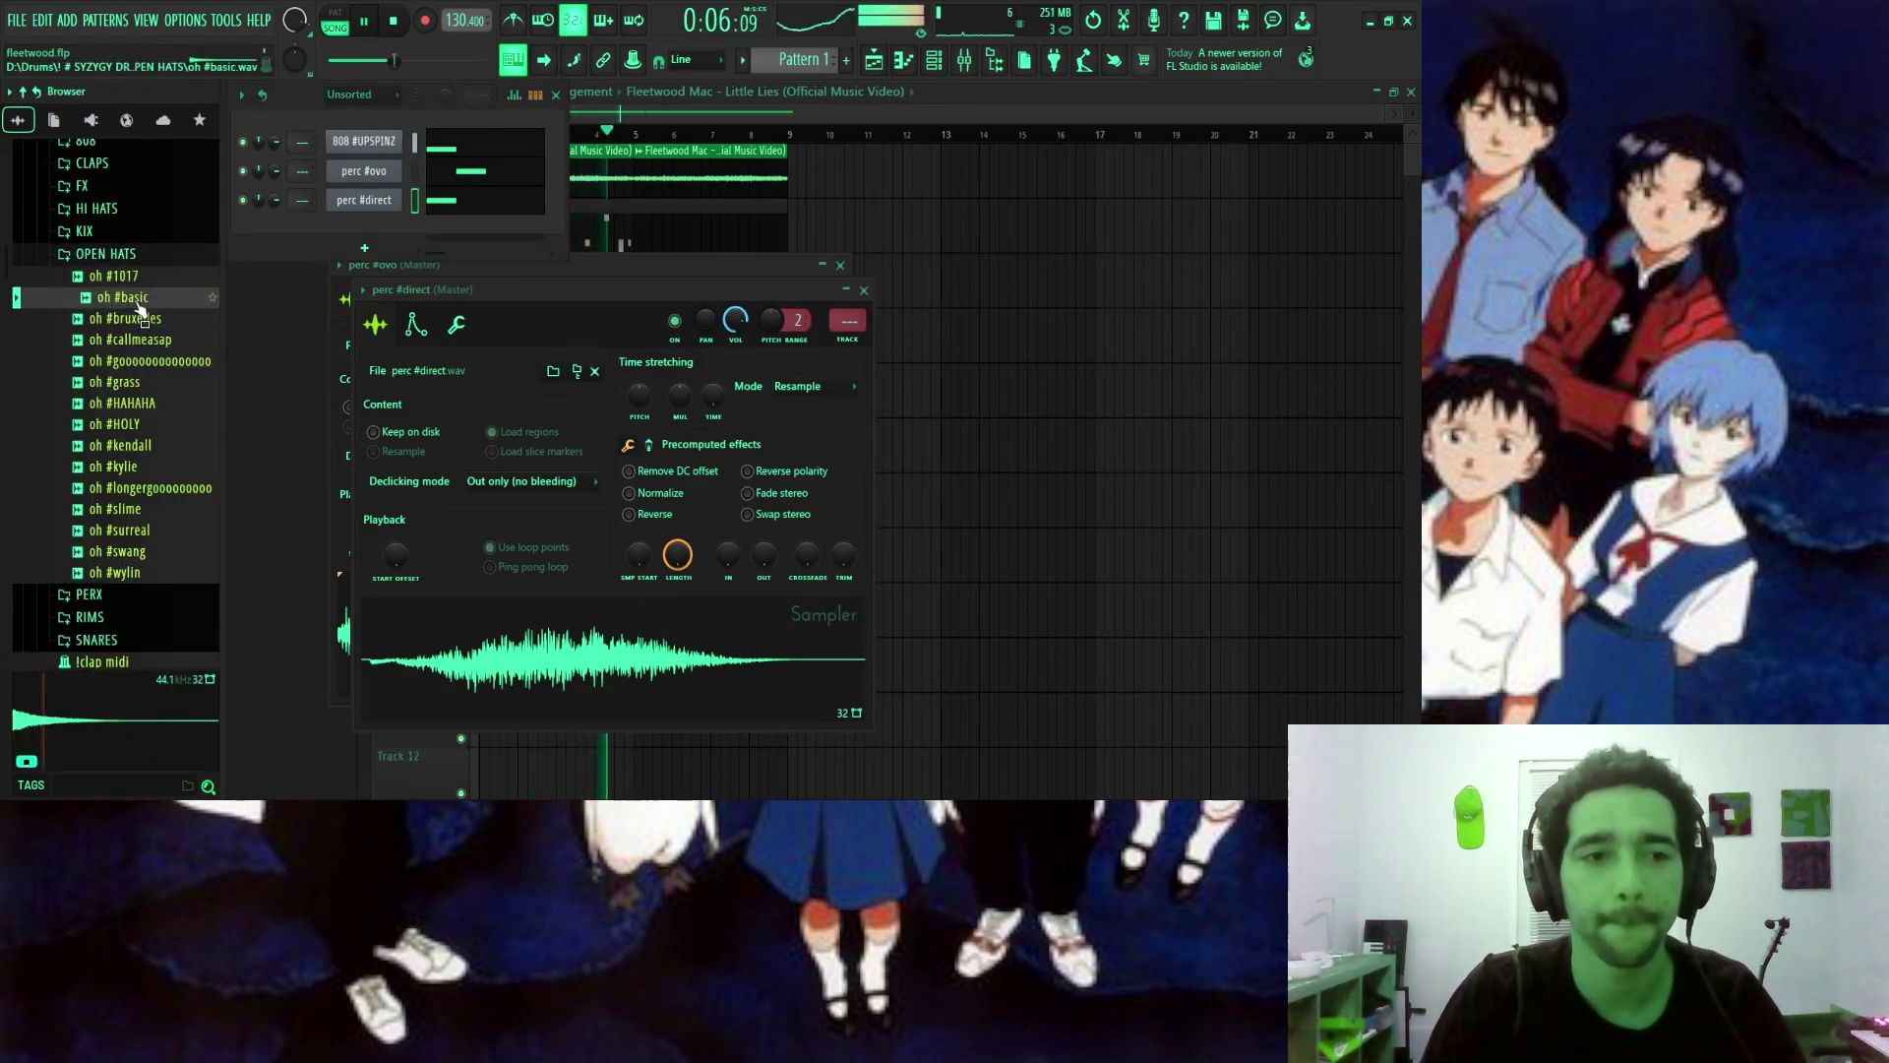
left_click(135, 407)
left_click(138, 423)
left_click(138, 410)
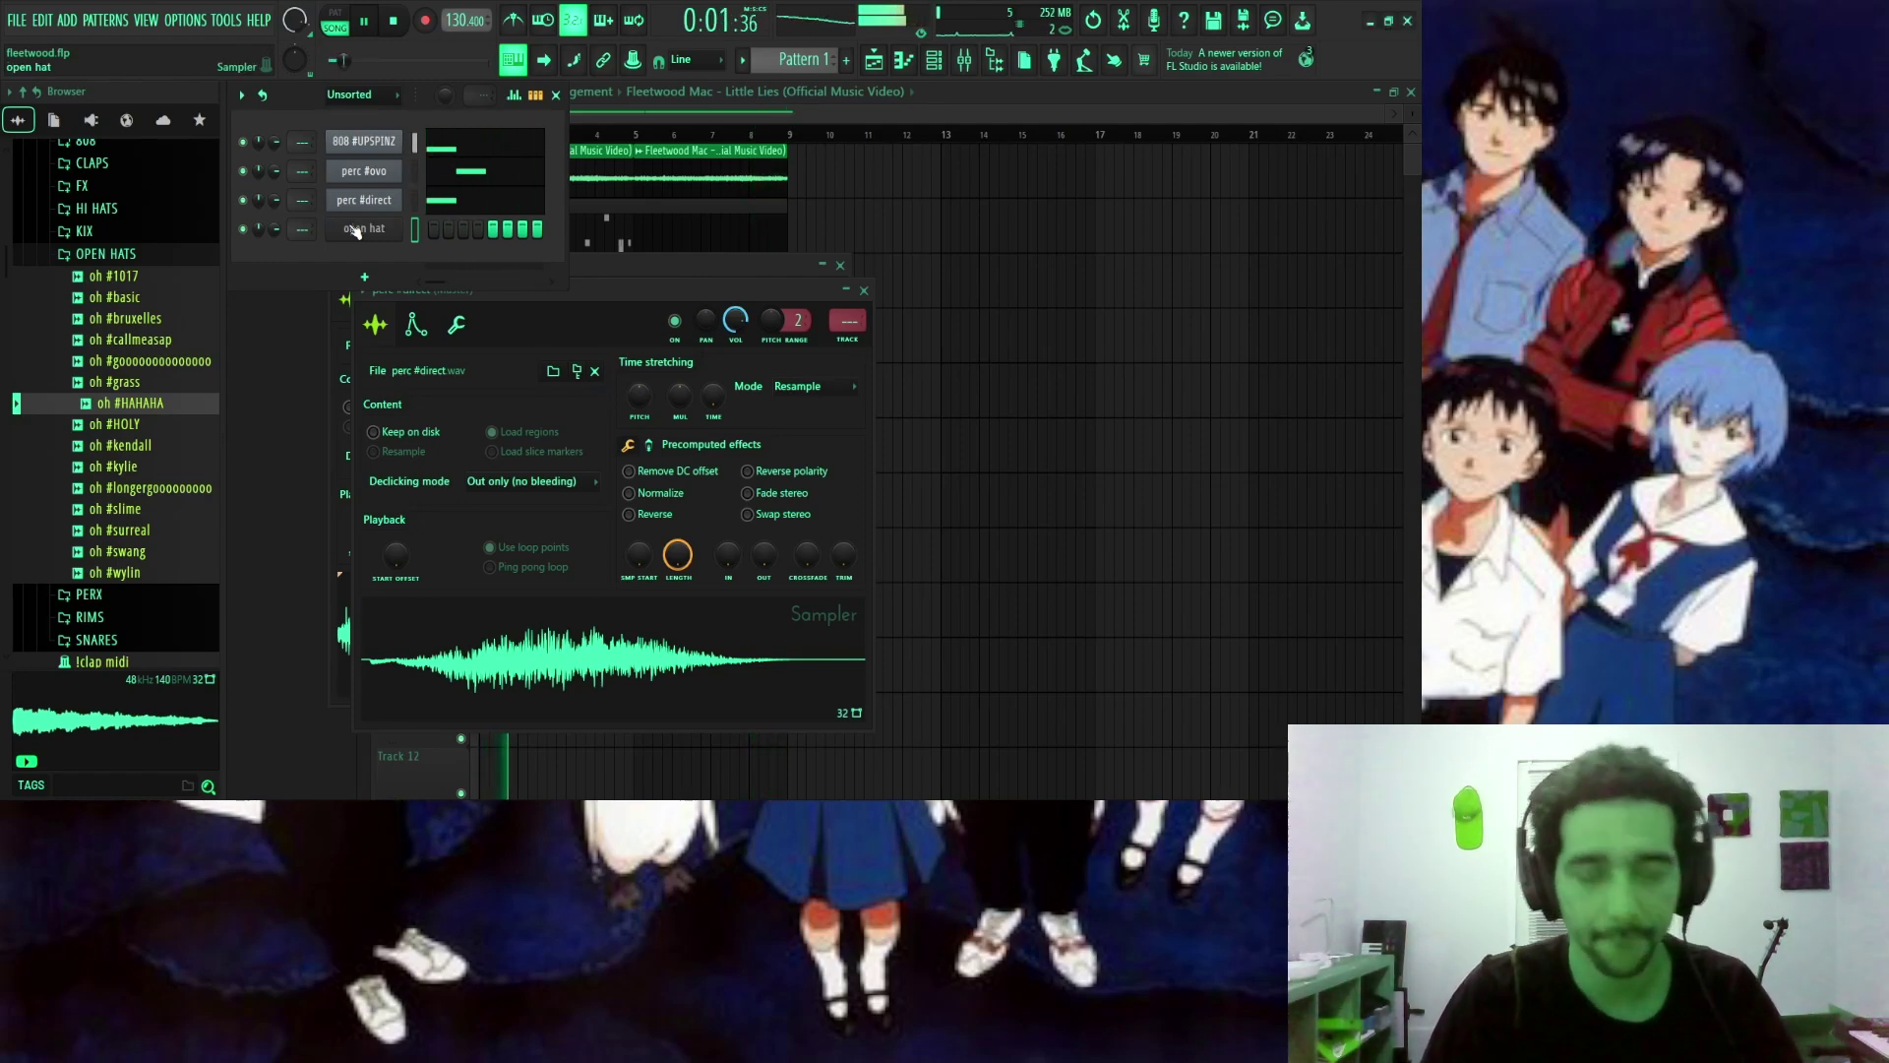
Place a two-step C5 note at step 5 of bar 1 in the open hat piano roll and audition it.
left_click(357, 232)
right_click(357, 232)
left_click(439, 245)
key("space")
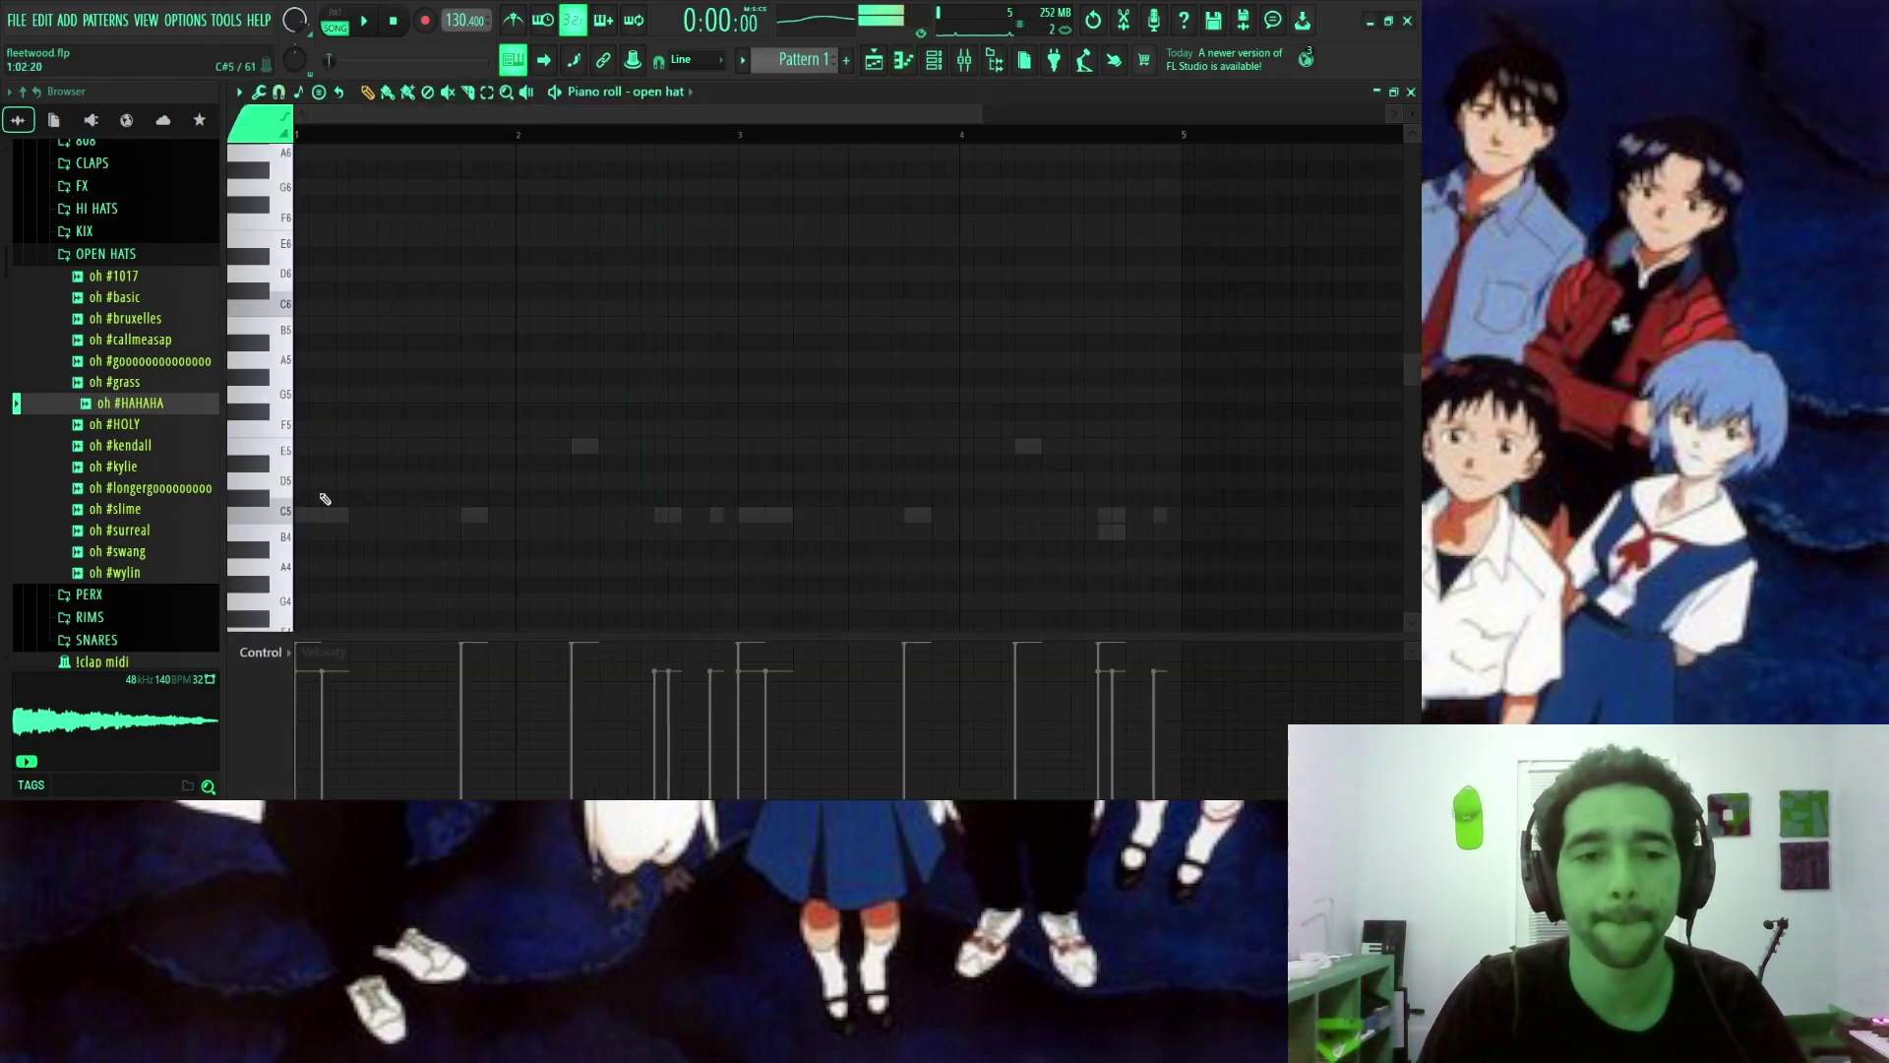
key("space")
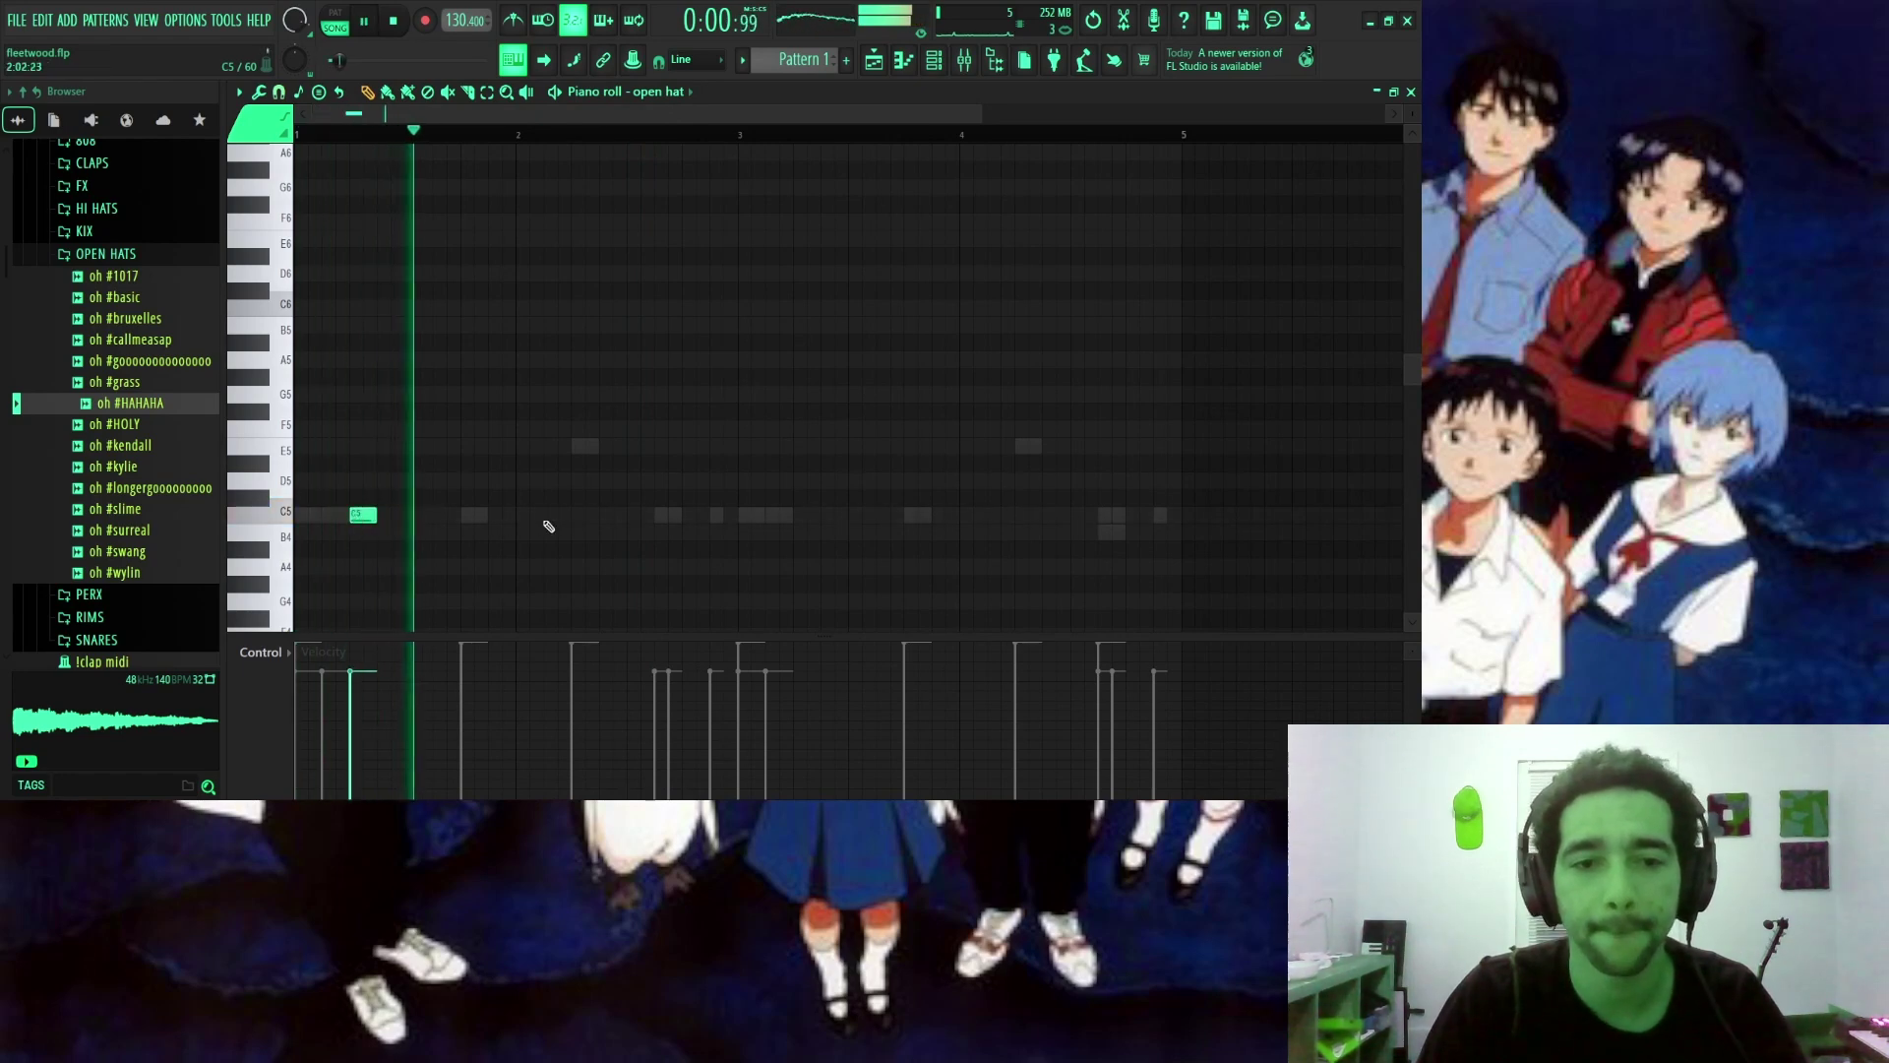
key("space")
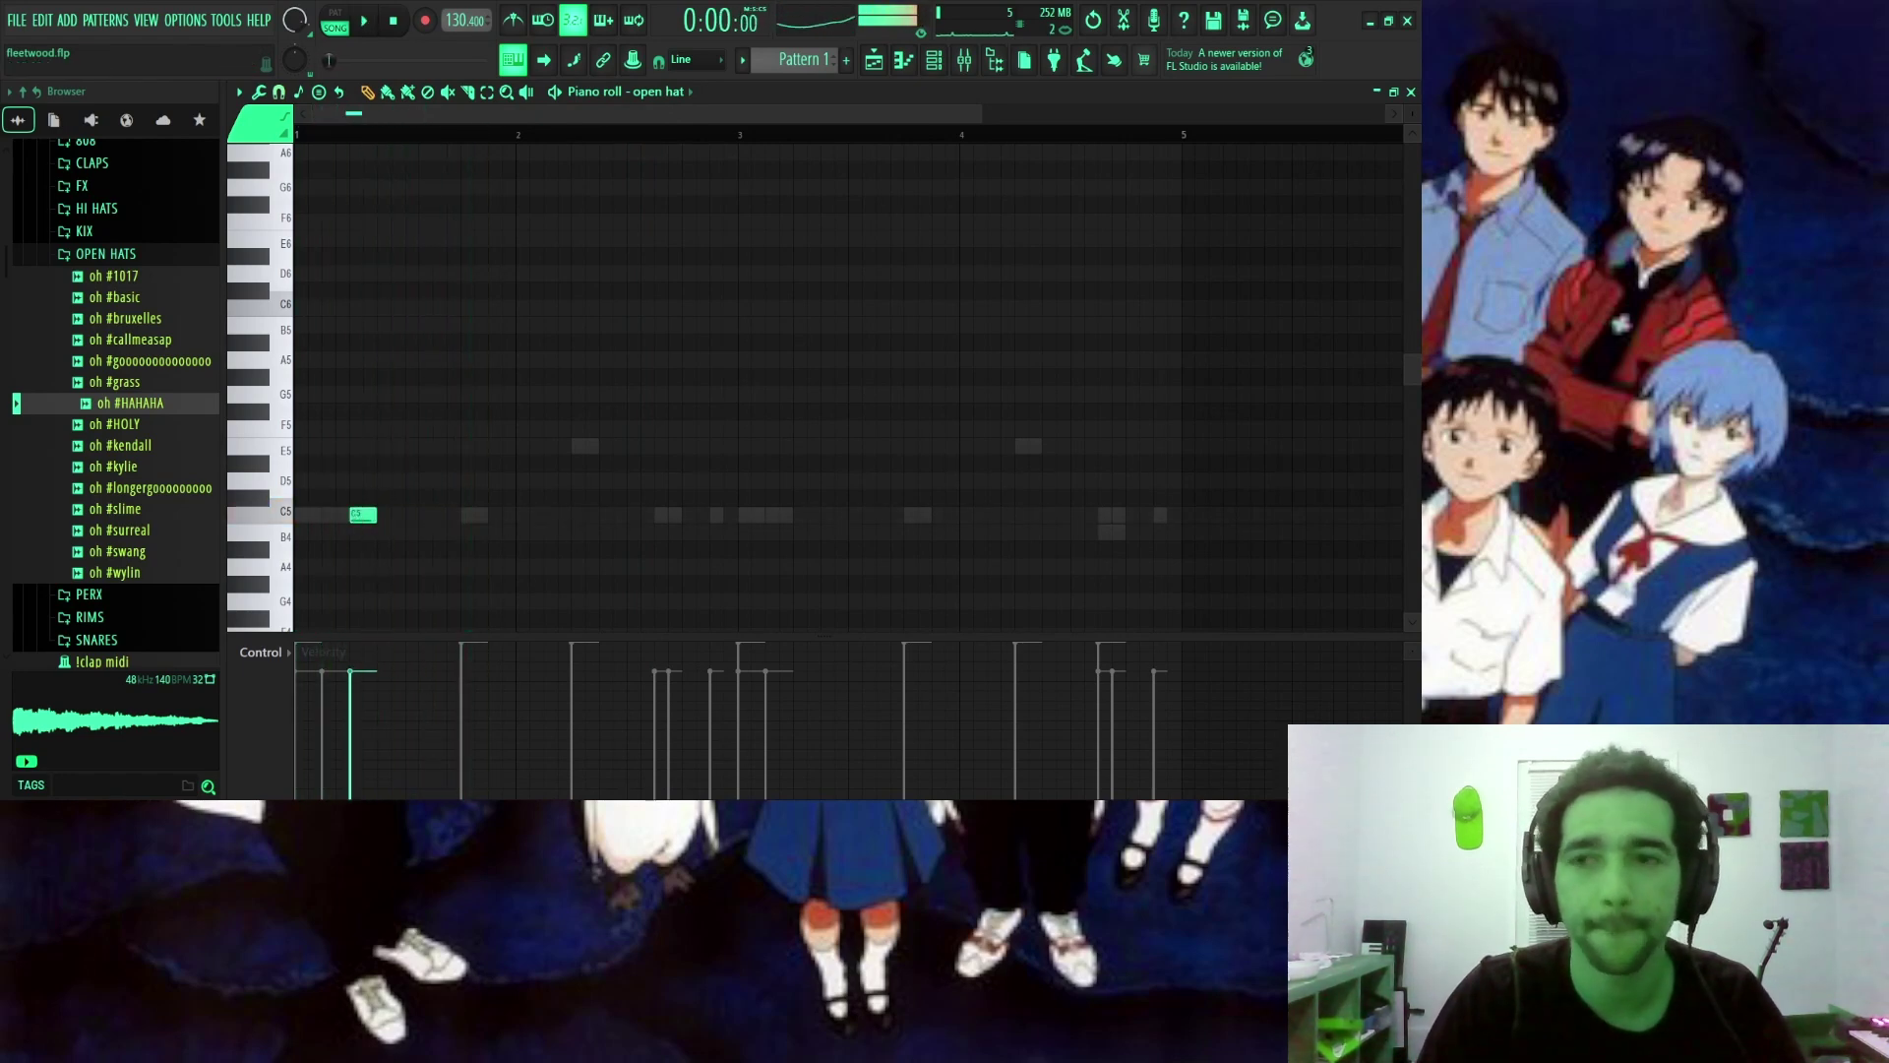
Enable the open hat's volume envelope with hold at maximum and decay, sustain and release at zero.
left_click(1411, 92)
left_click(440, 351)
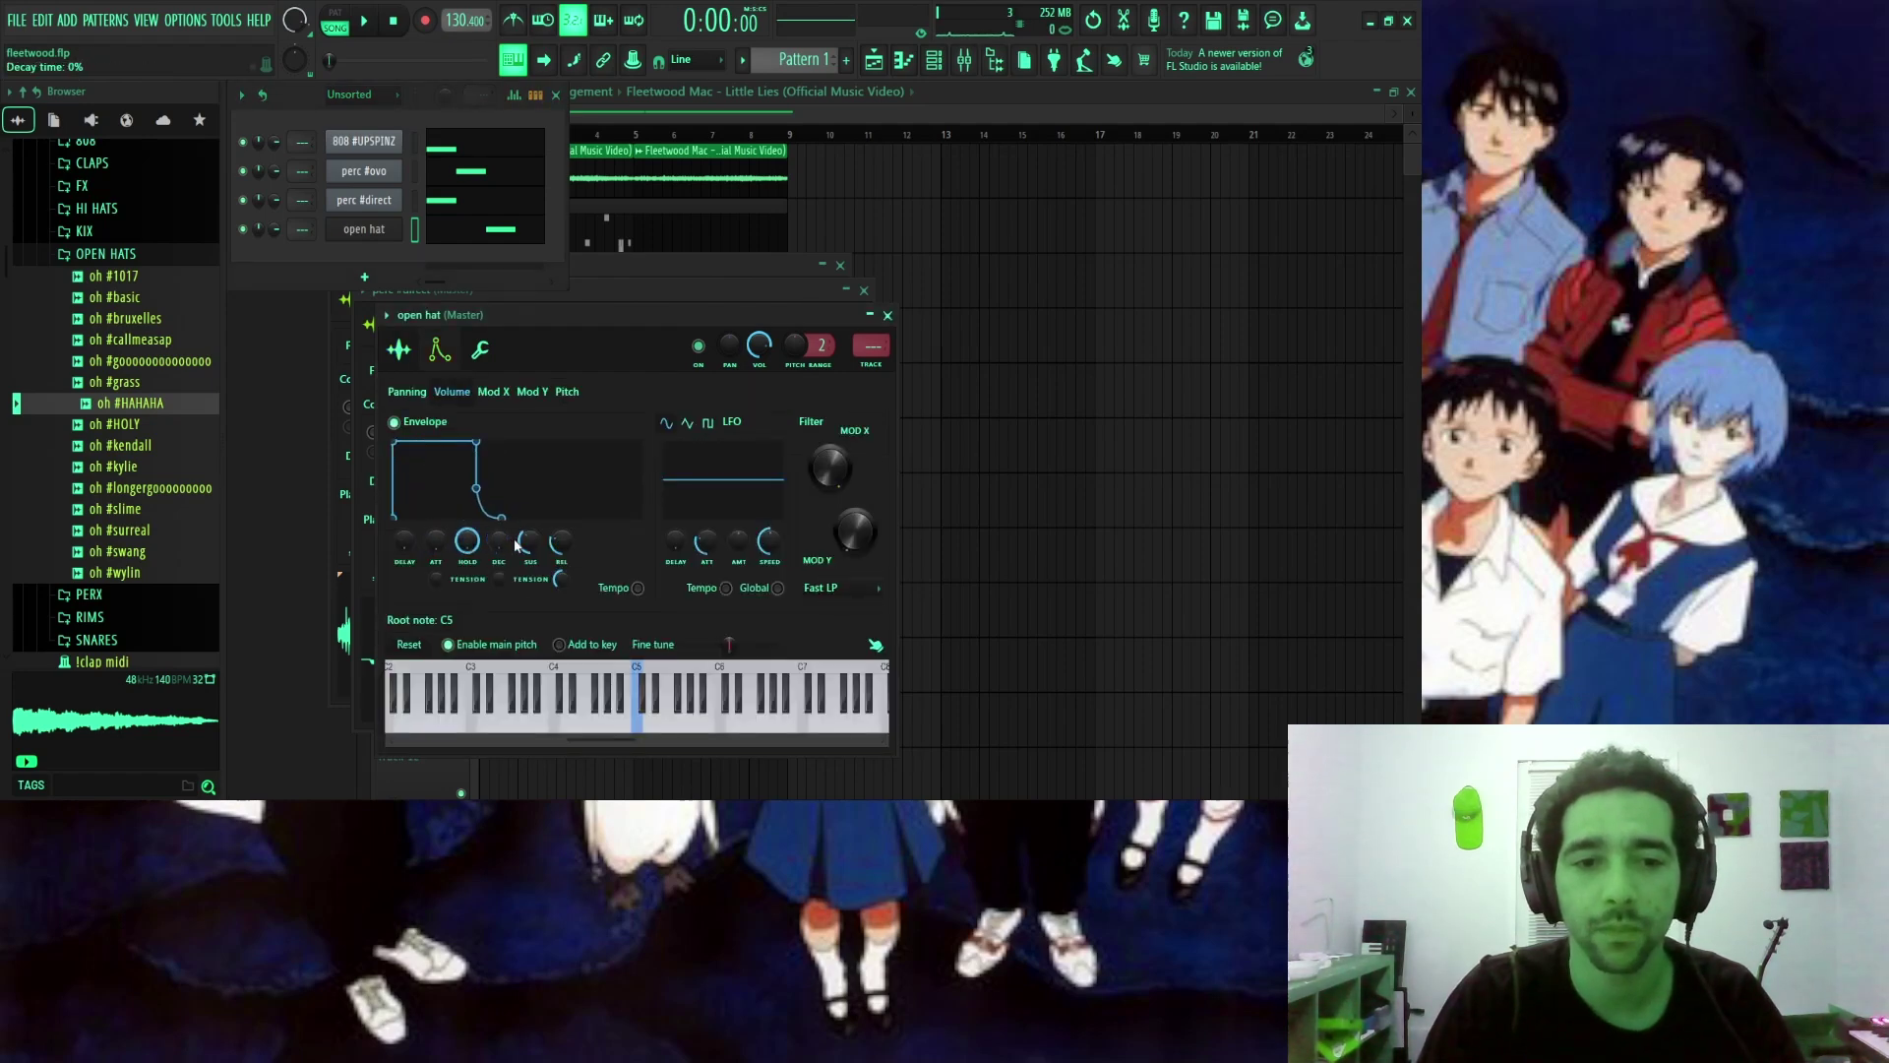
Add an open hat C5 note at step 5 of bar 2, and duplicate both notes to the starts of bars 3 and 4.
left_click(462, 234)
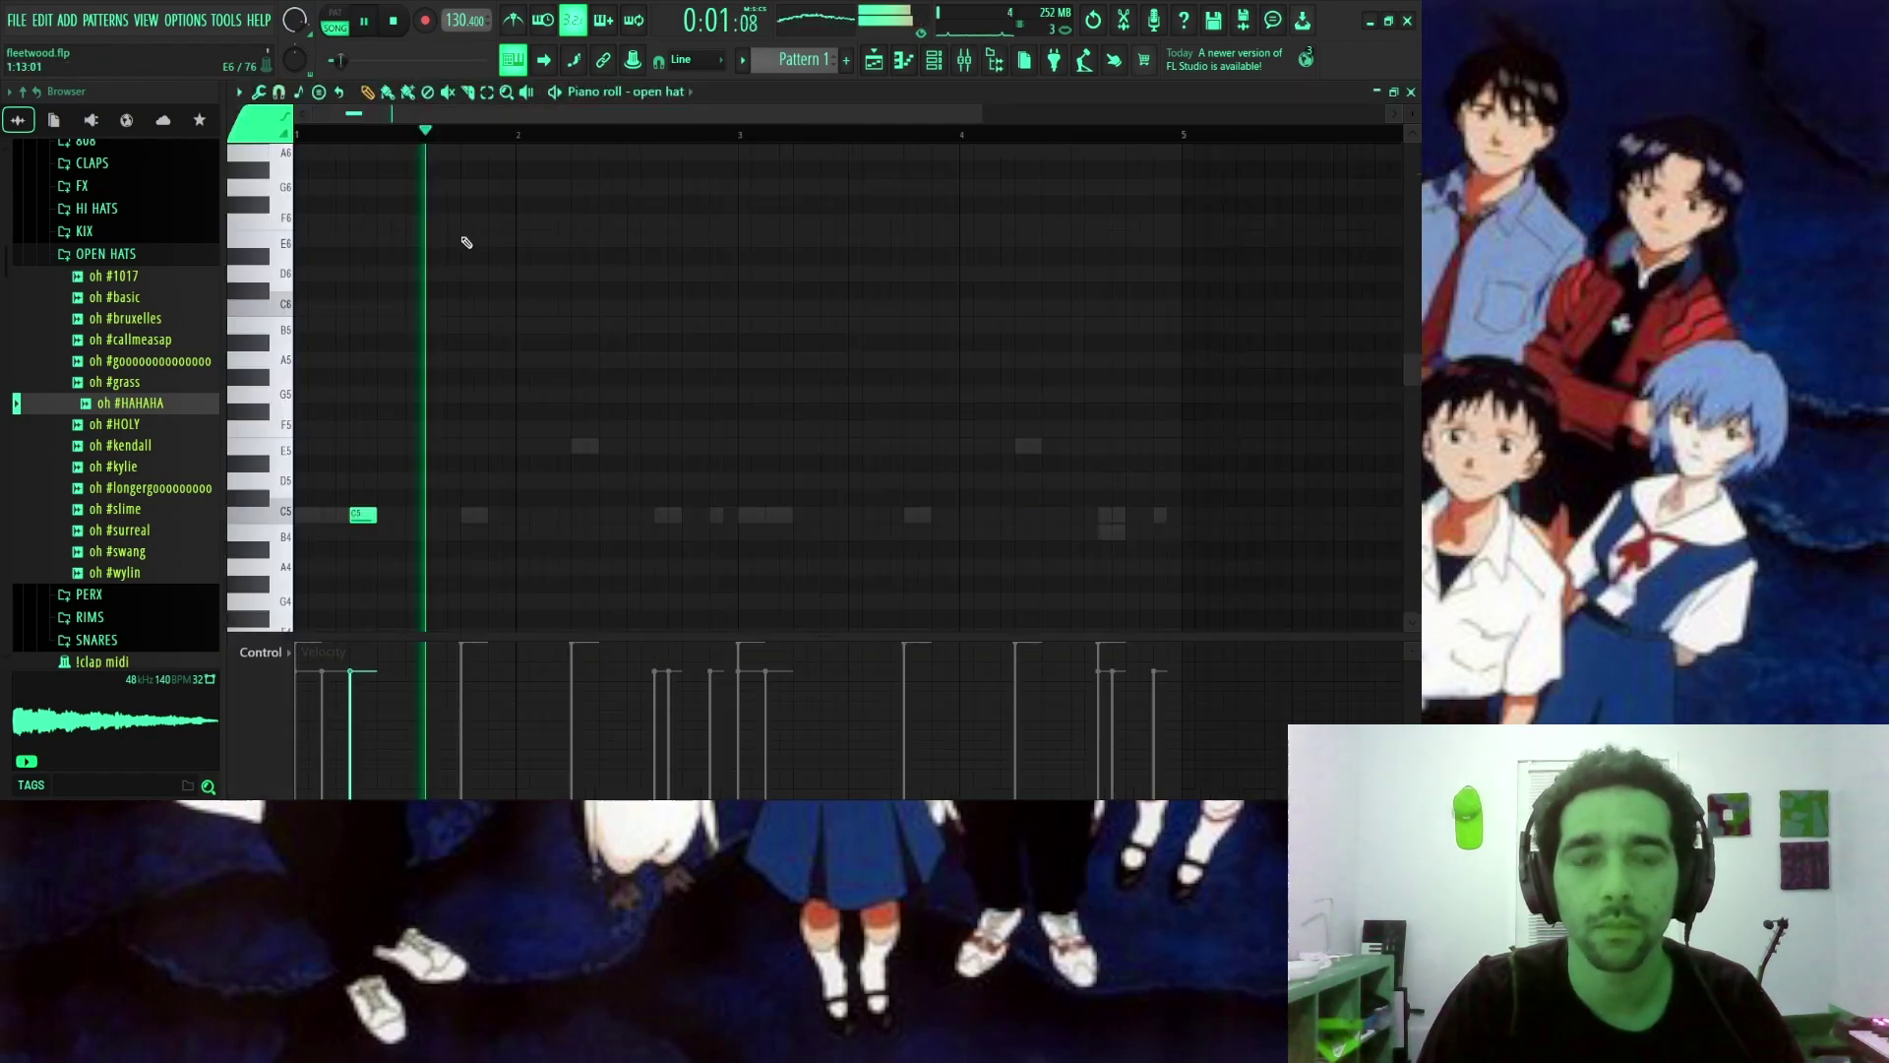
left_click(580, 515)
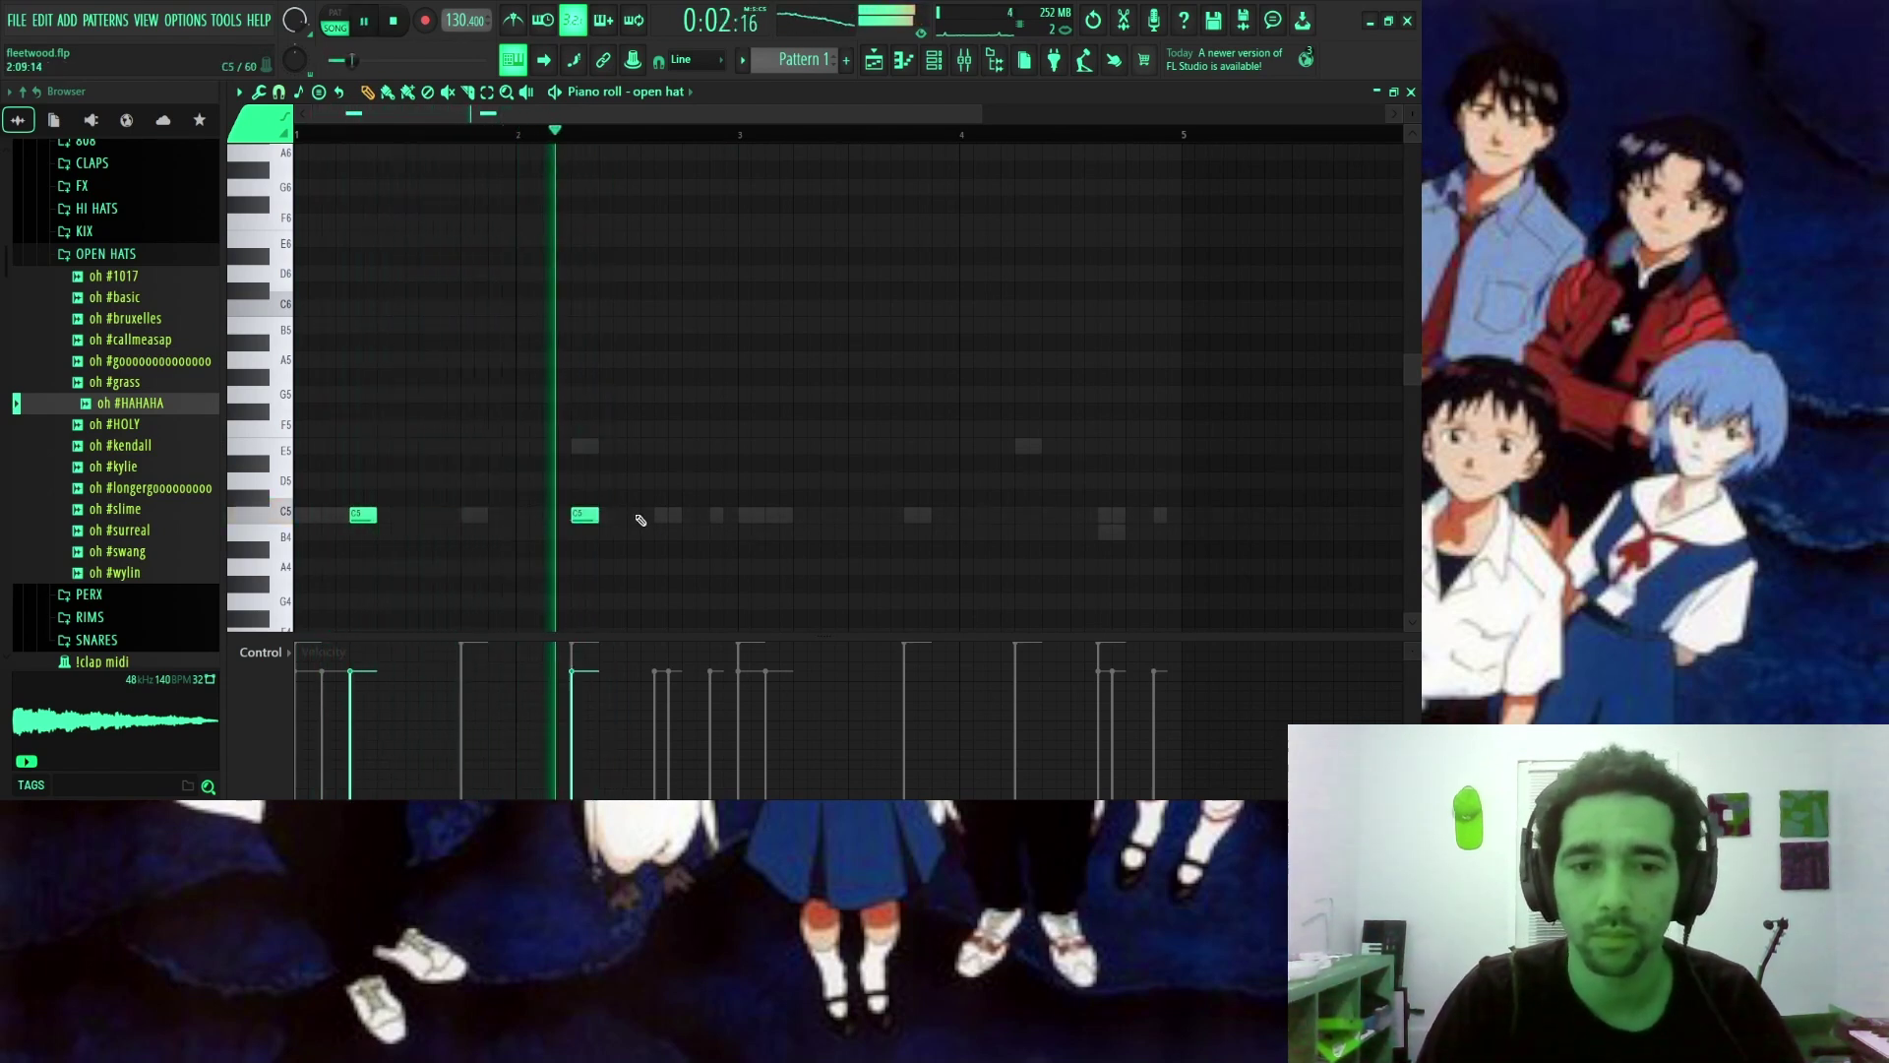
key("ctrl+b")
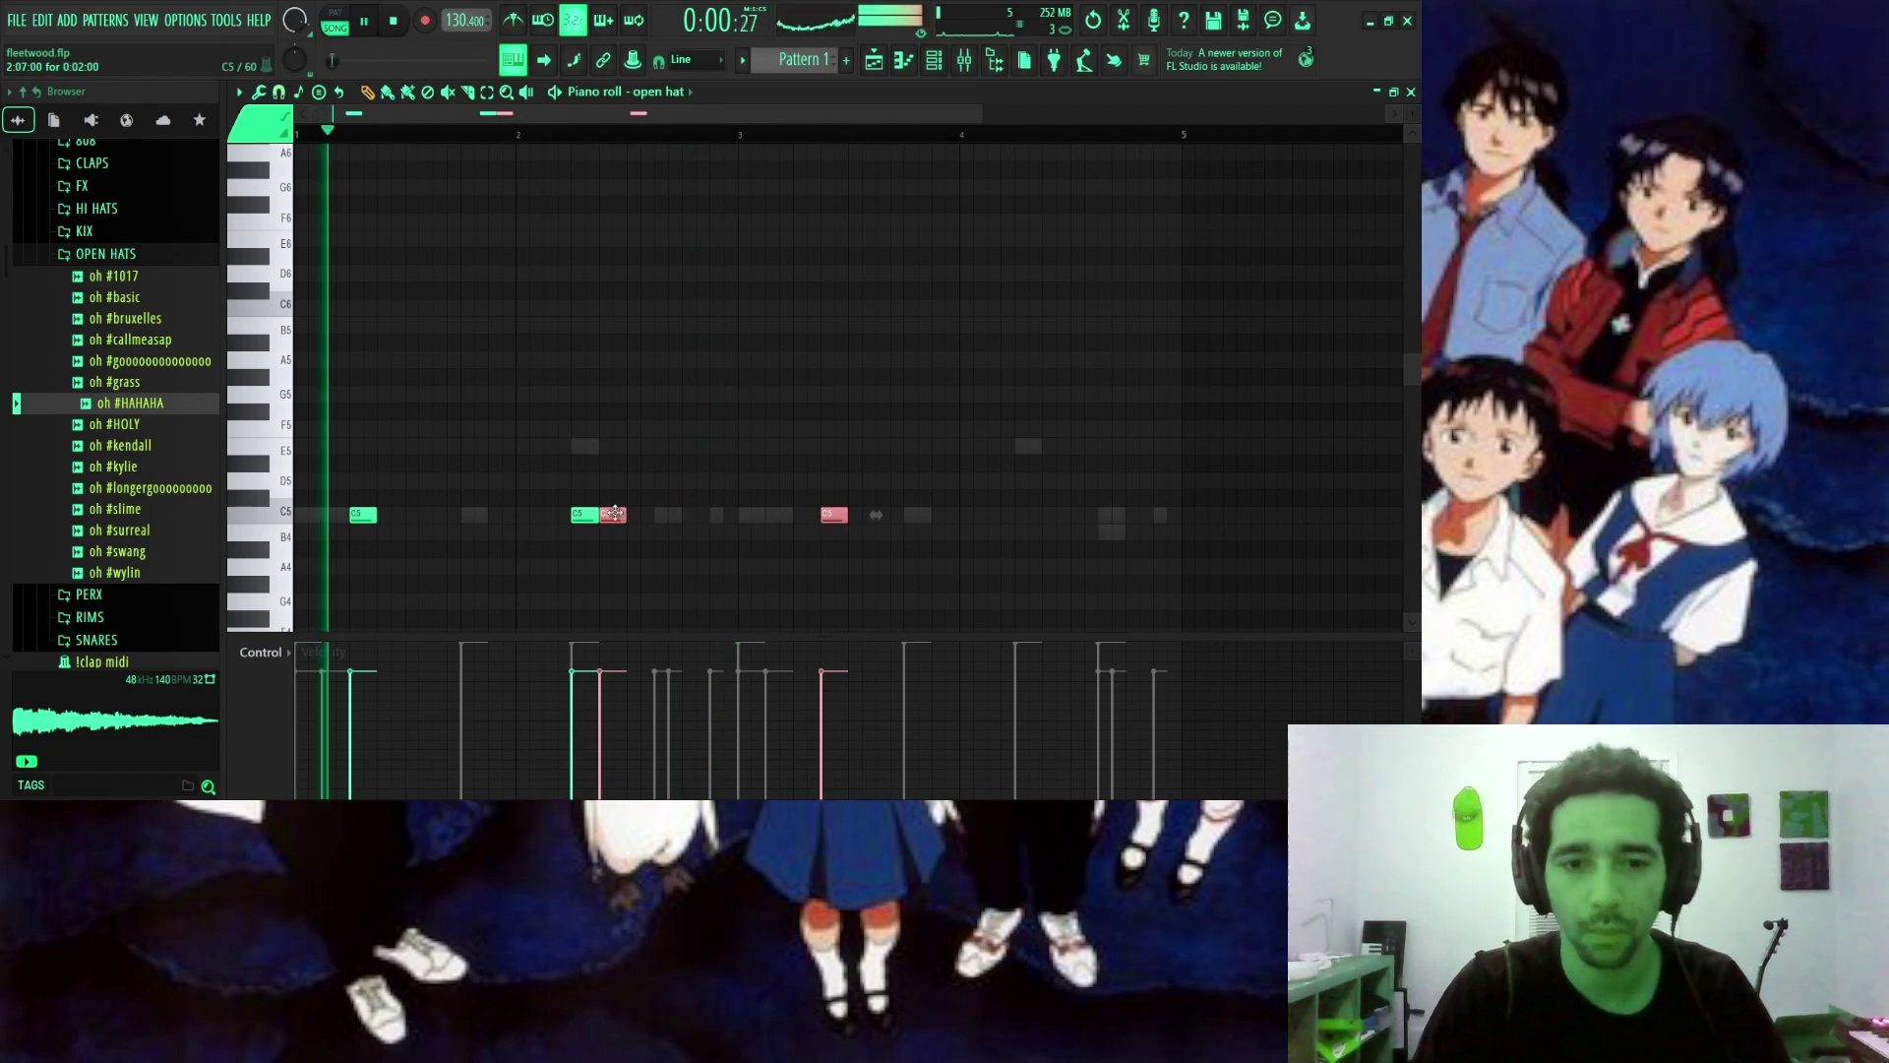
left_click_drag(614, 512, 753, 512)
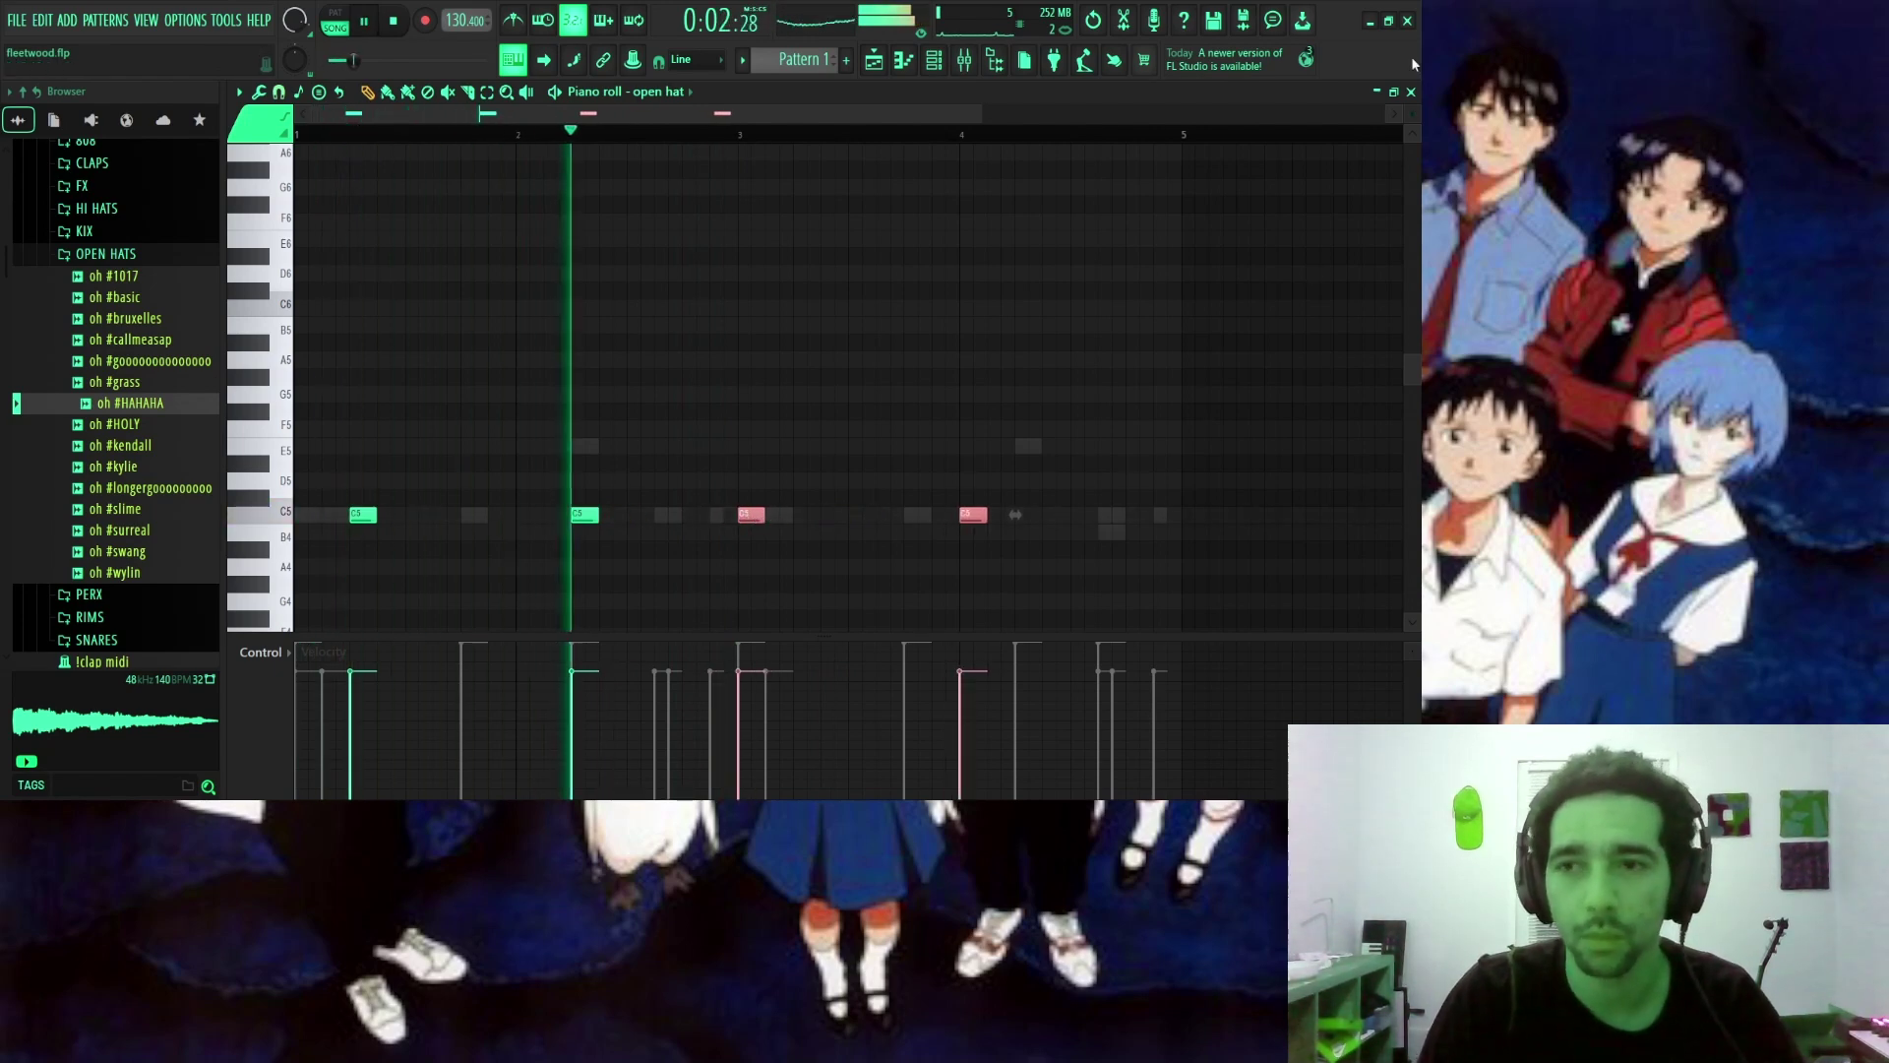
left_click(1410, 92)
Shift the two copied open hat notes to step 5 of bars 3 and 4, and close the piano roll.
left_click(547, 245)
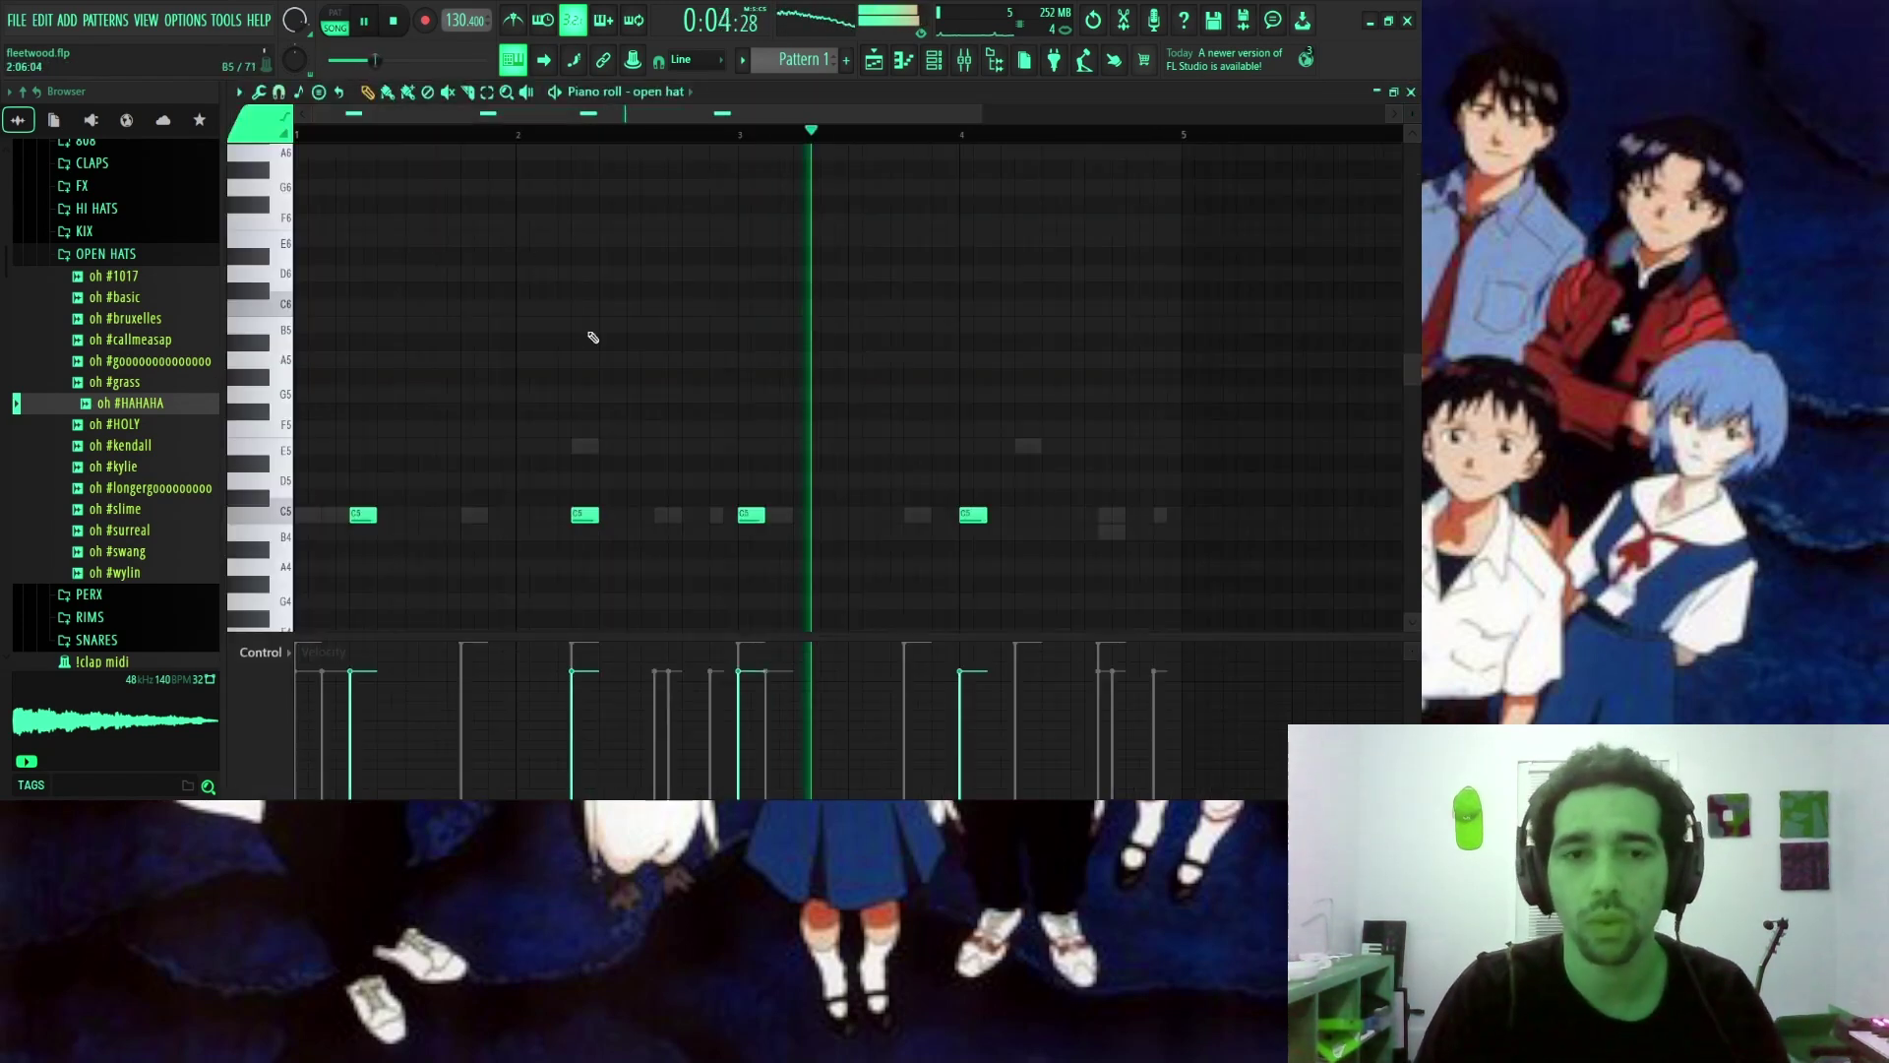
left_click_drag(689, 472, 974, 539)
left_click_drag(758, 516, 815, 521)
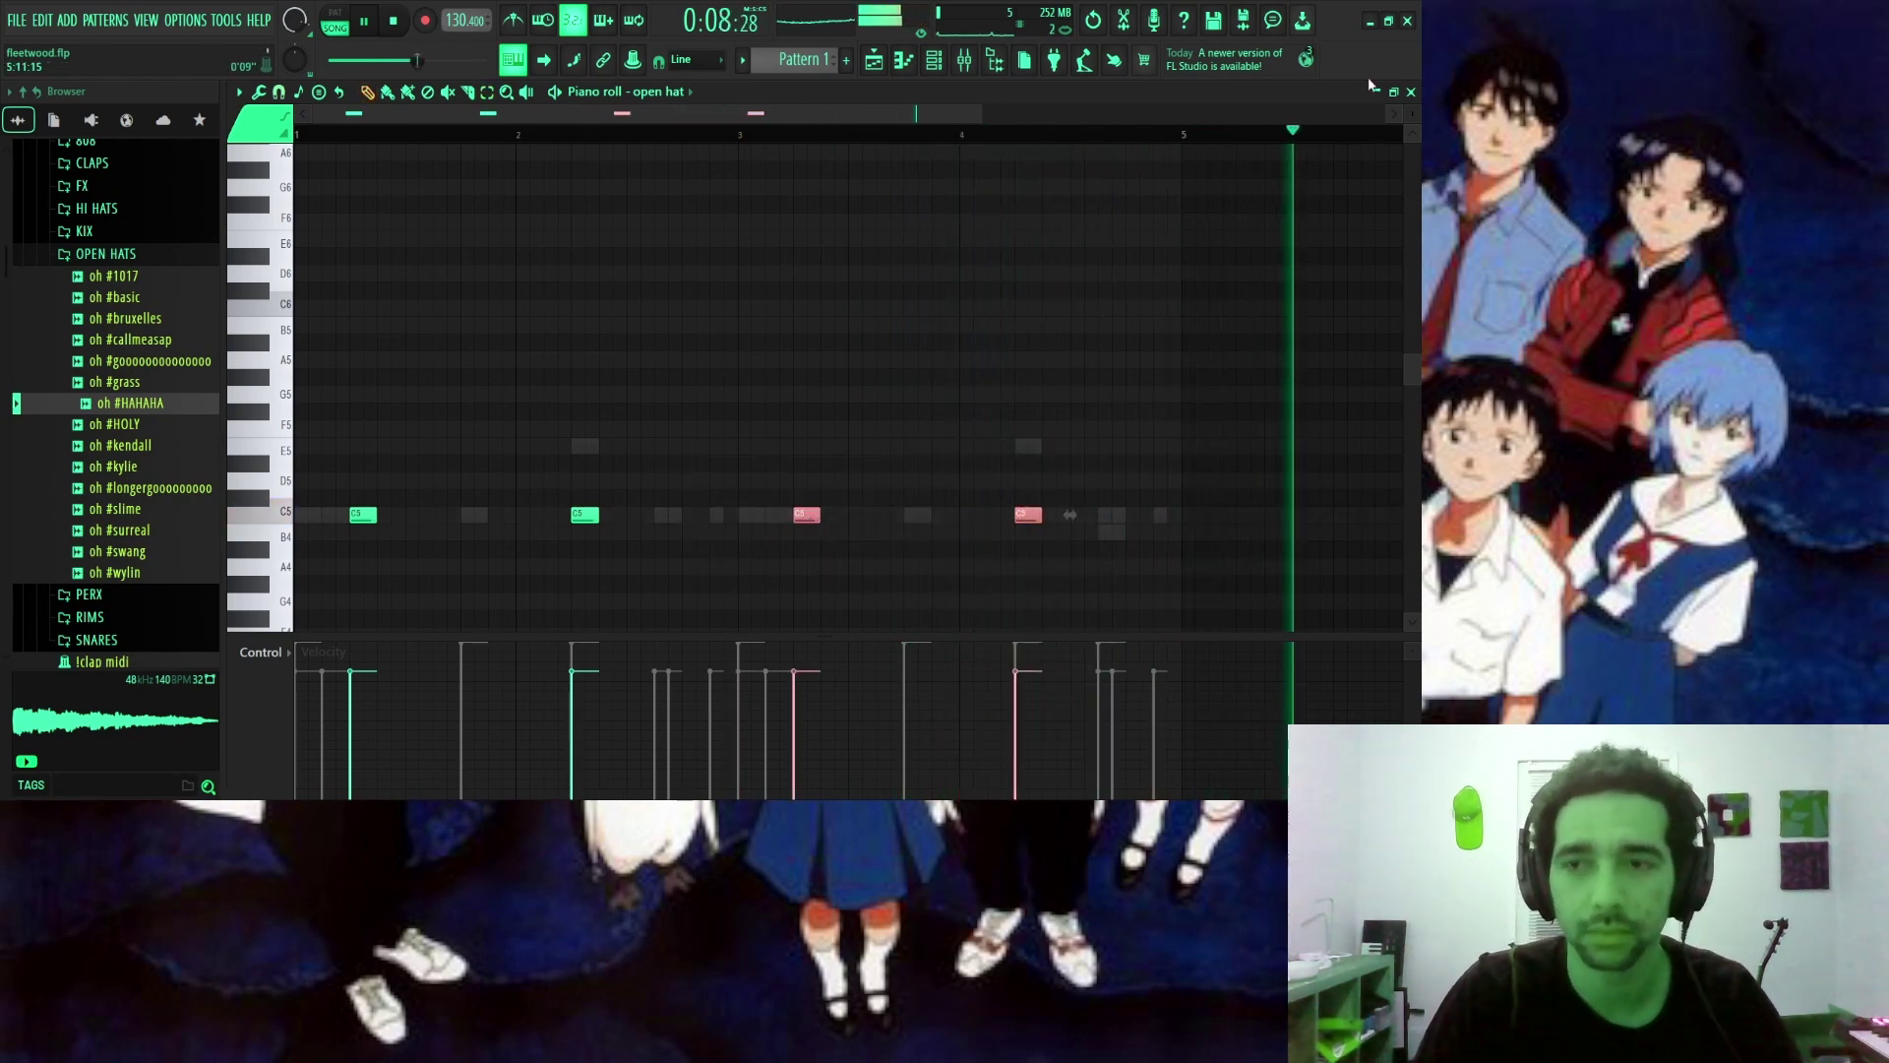
left_click(1411, 92)
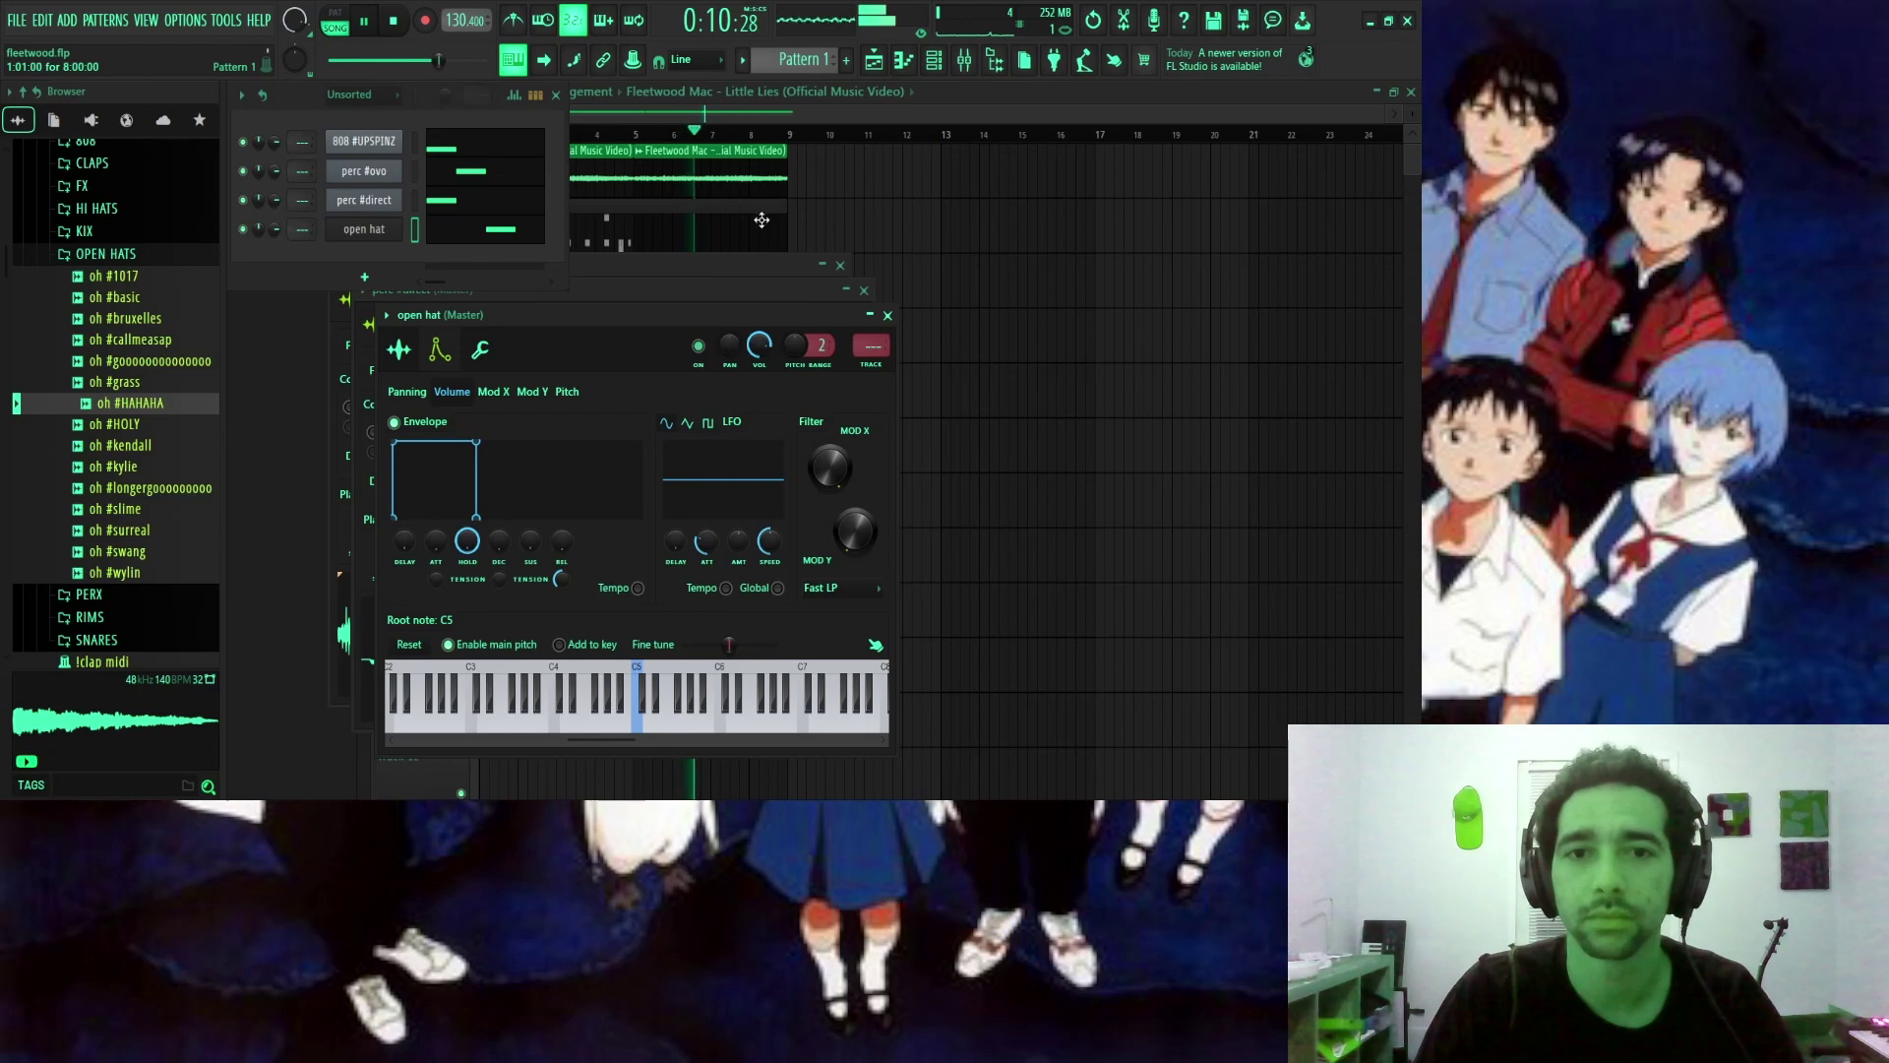
Trim the Pattern 1 clip on Track 2 to four bars, place a copy at bar 5, and bring back the channel rack.
left_click_drag(789, 208, 666, 234)
left_click(665, 237)
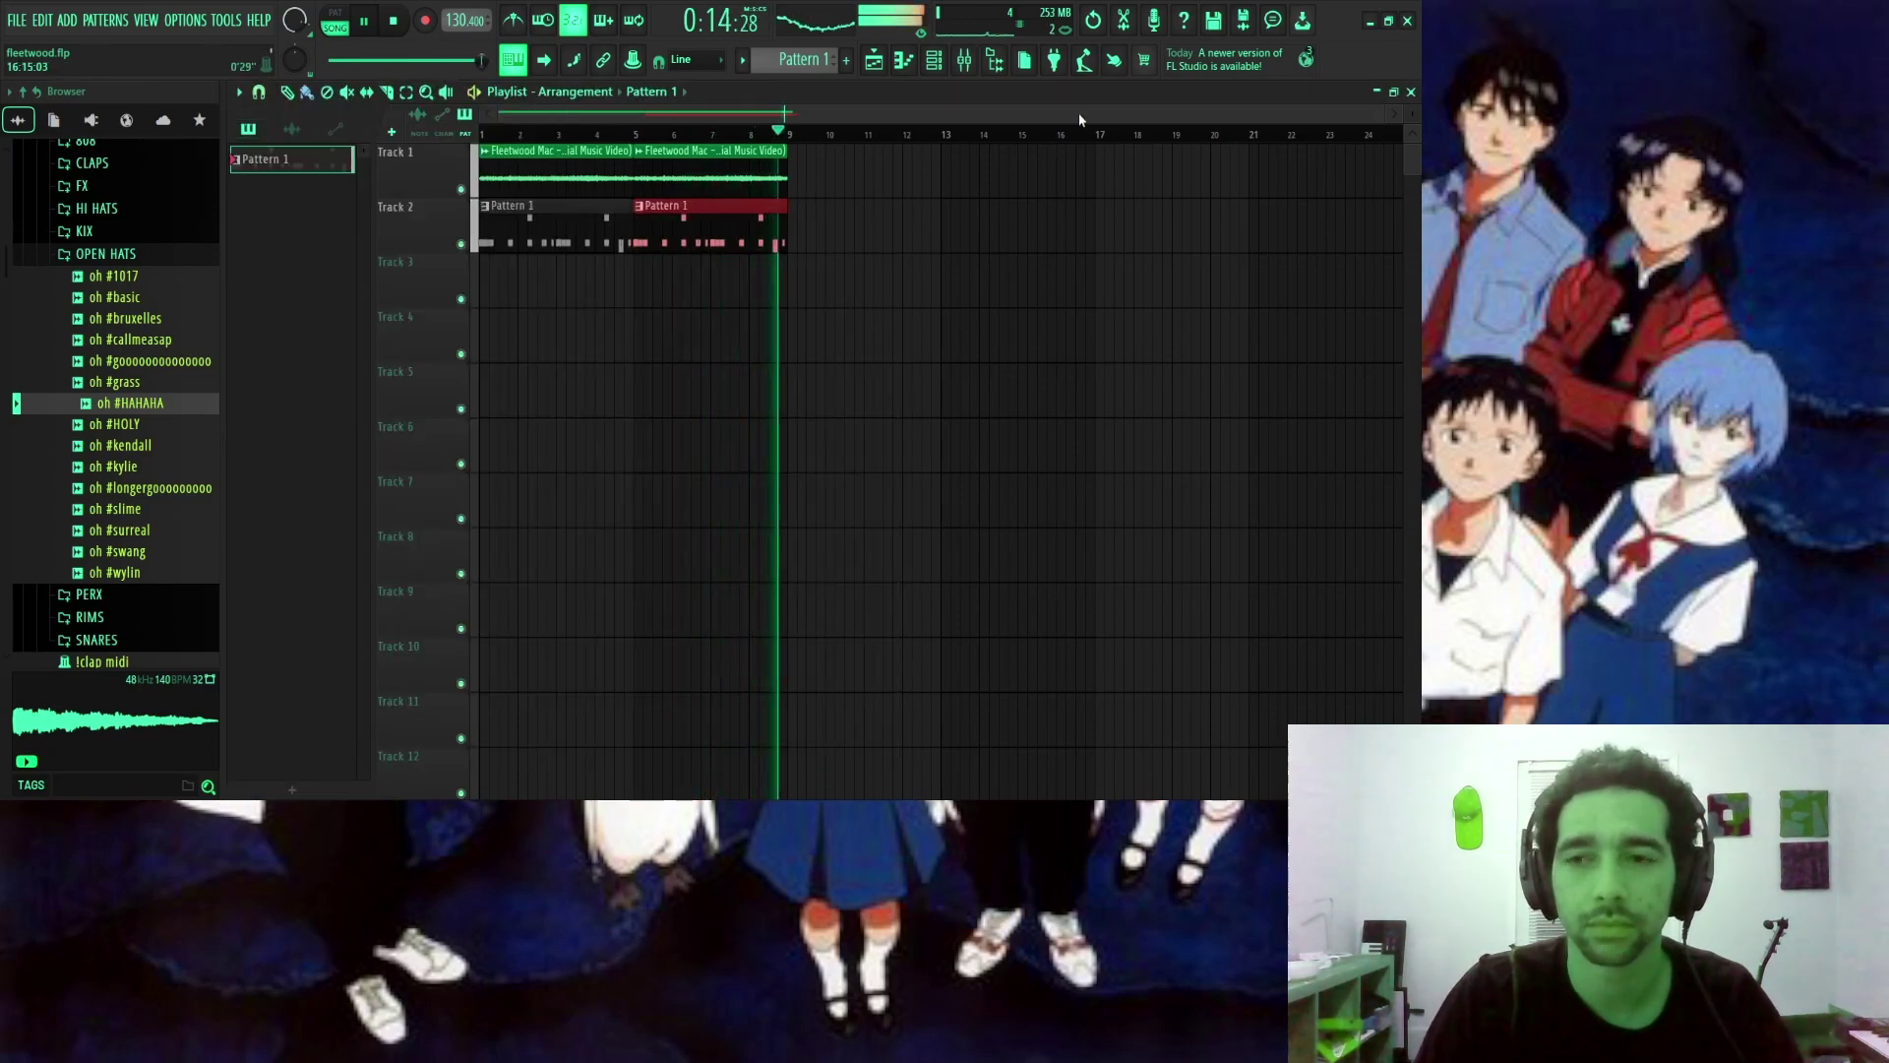
left_click(911, 65)
left_click(933, 60)
Audition snaps and snares in the SNARES folder, such as snap #(5), snare #4x4, #3trrr and #ammm, and collapse the folder.
left_click(105, 254)
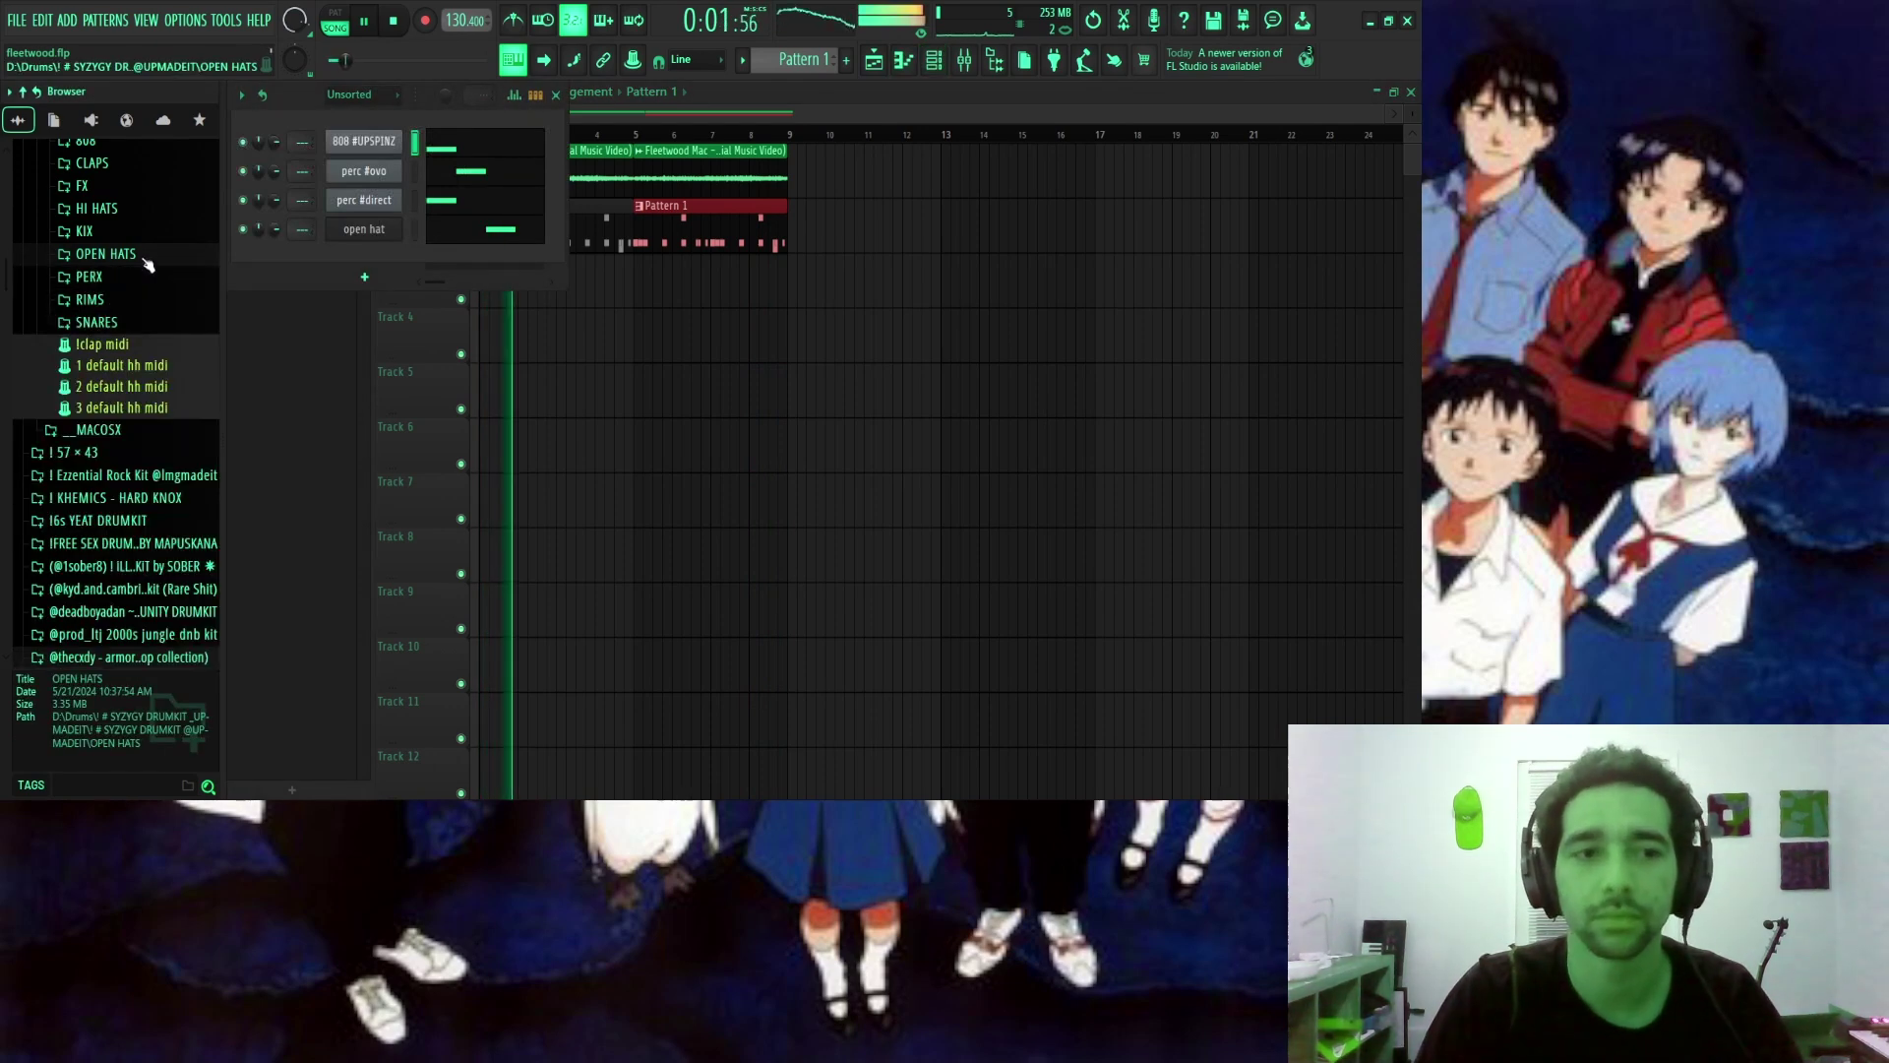
left_click(136, 323)
left_click(139, 323)
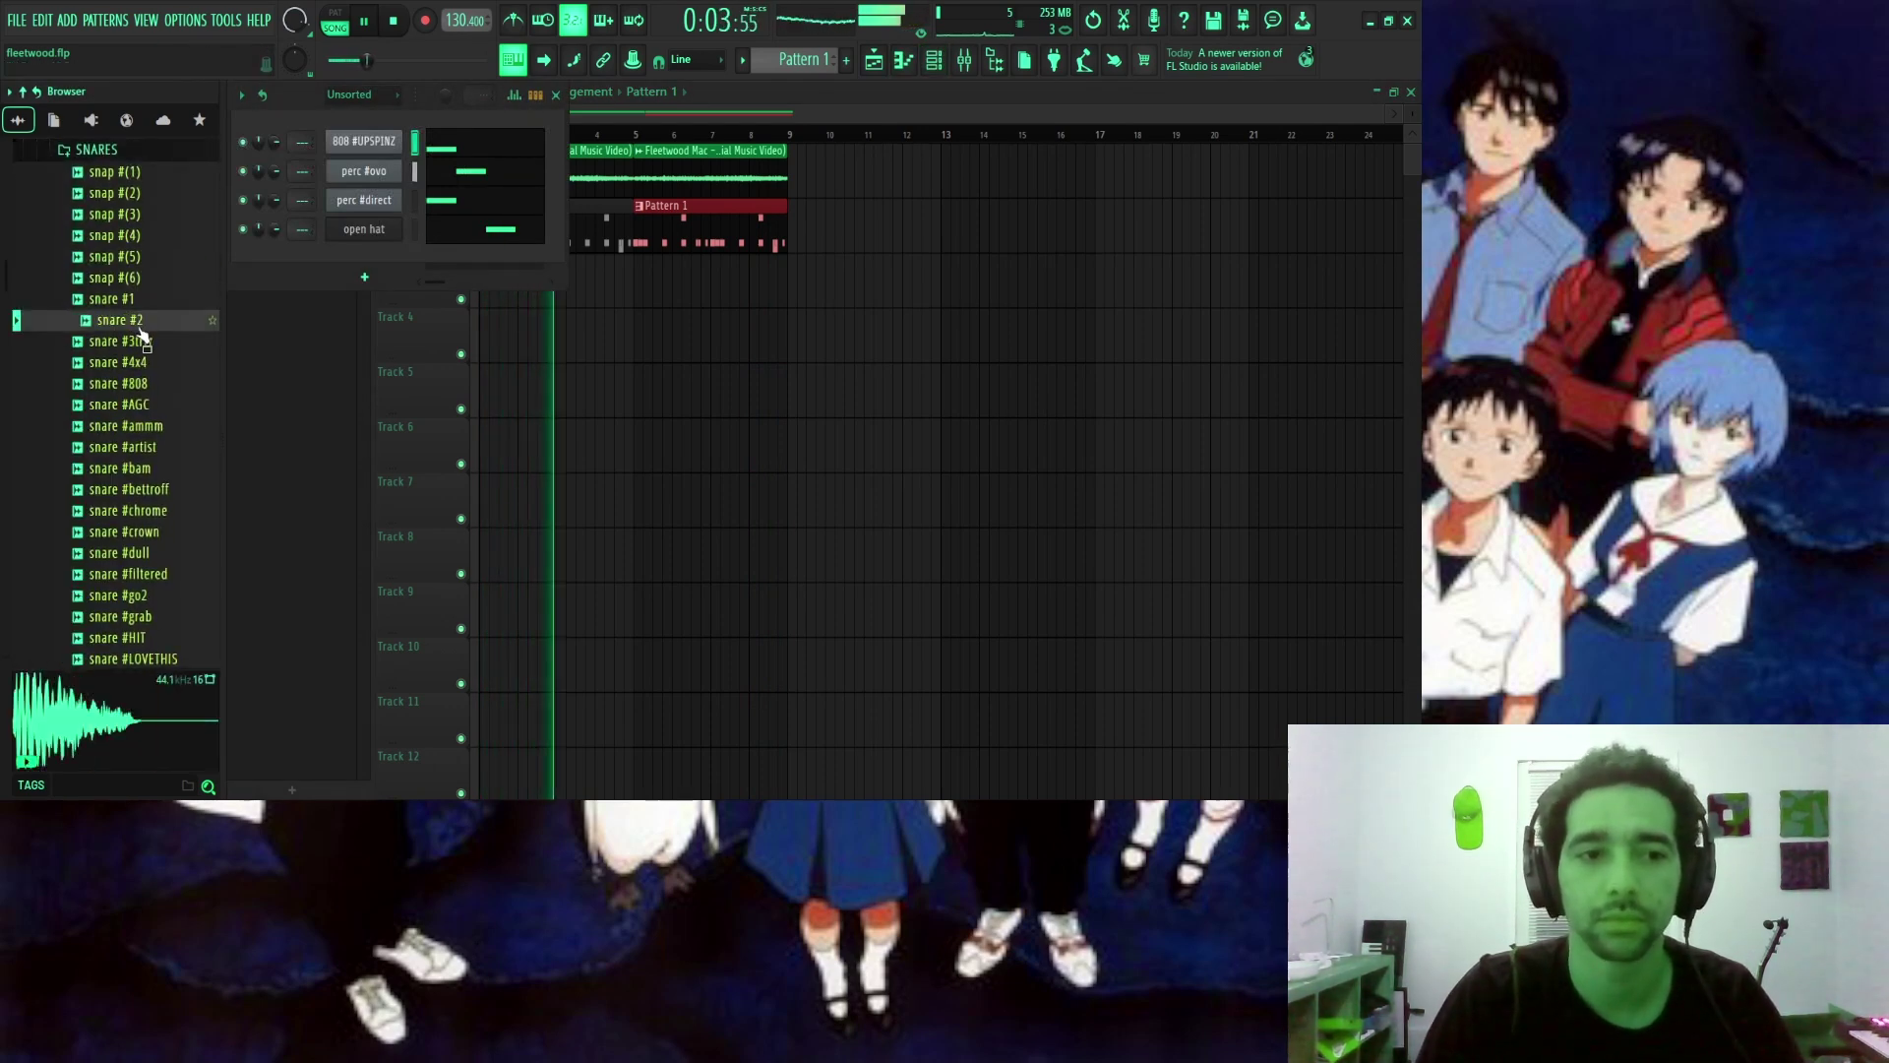
left_click(158, 278)
left_click(158, 257)
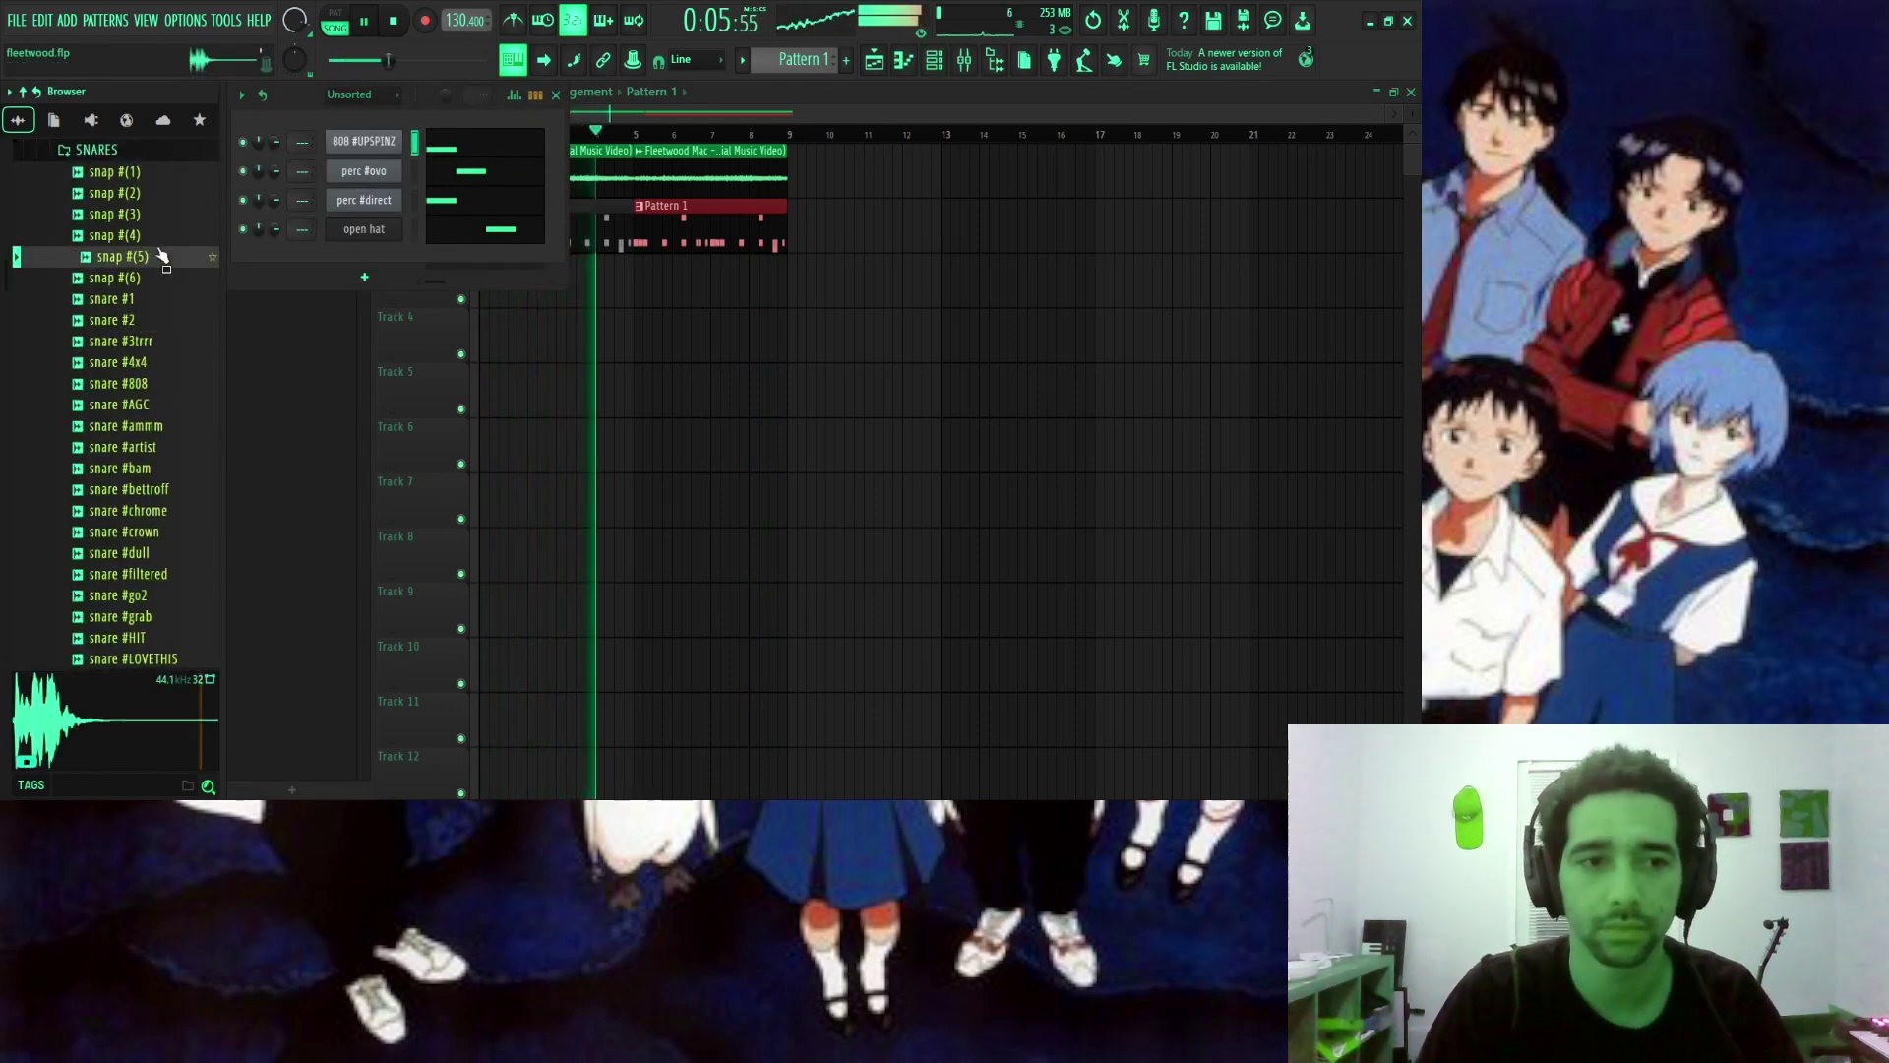
left_click(160, 214)
left_click(164, 193)
left_click(161, 320)
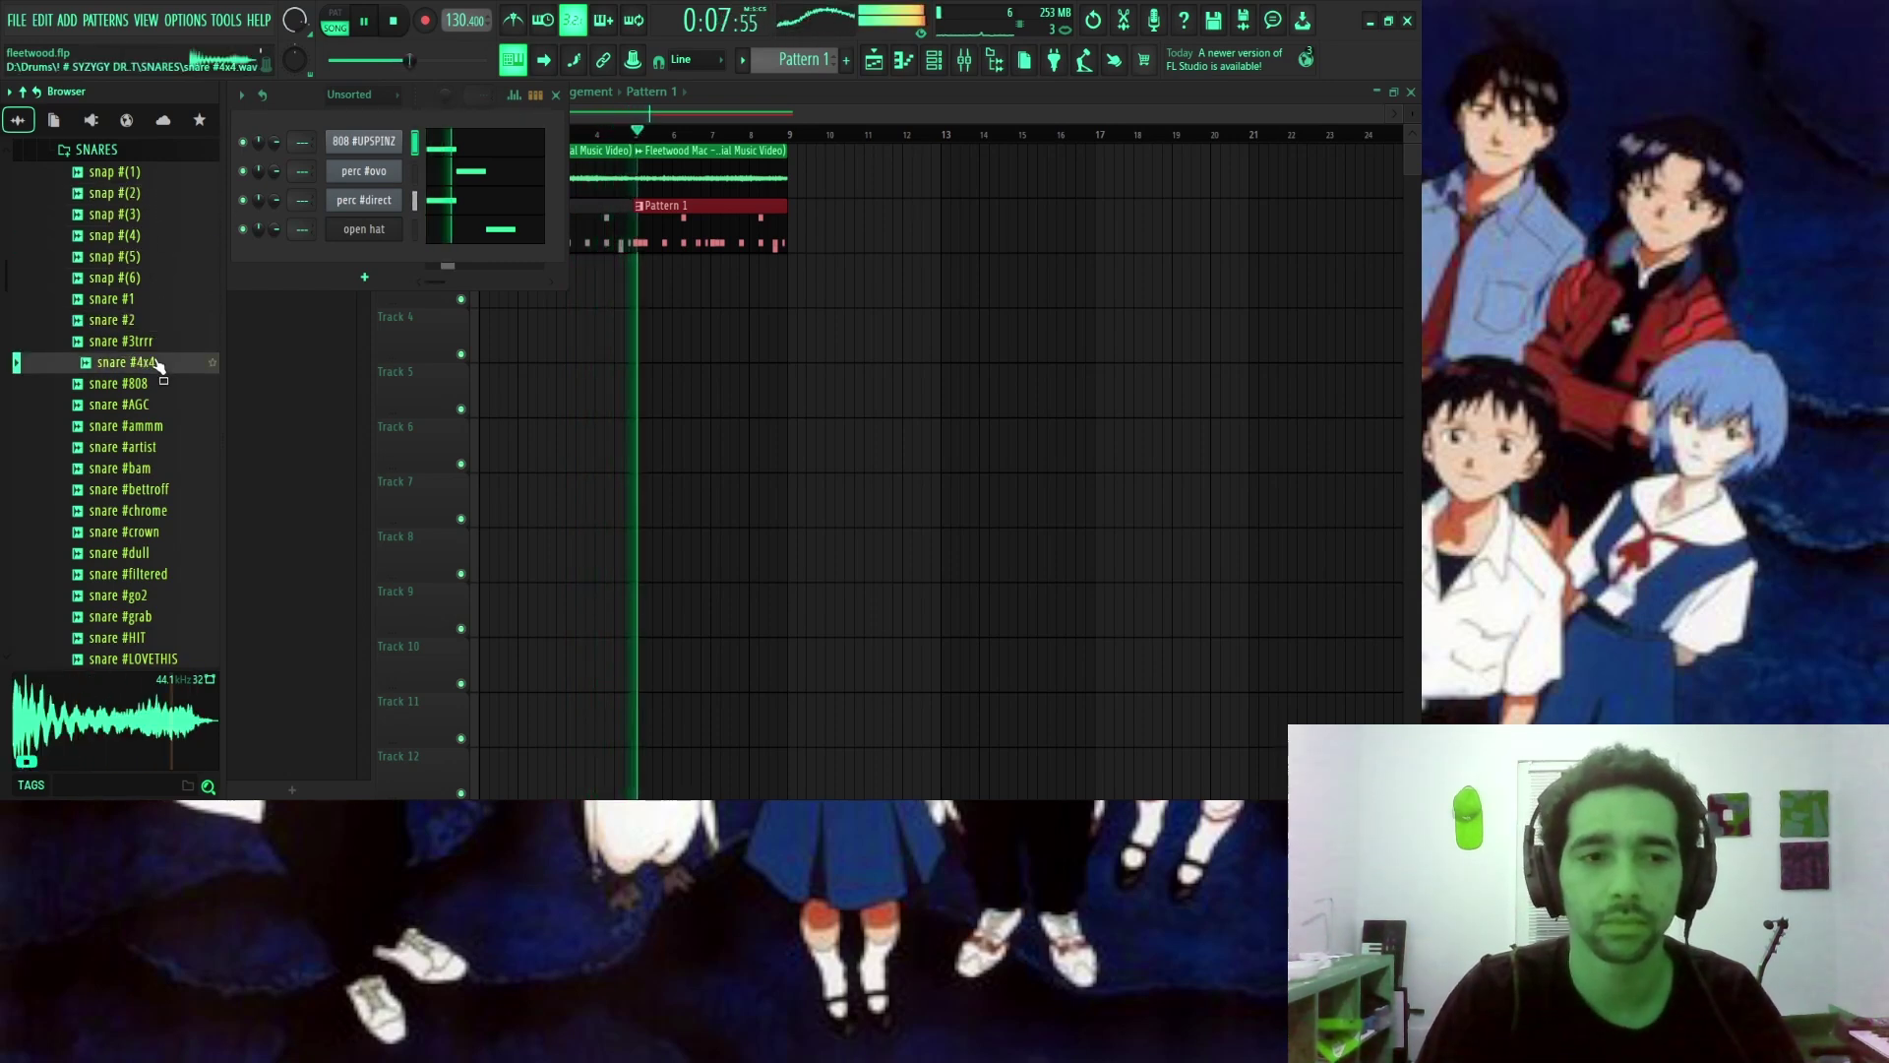
left_click(163, 341)
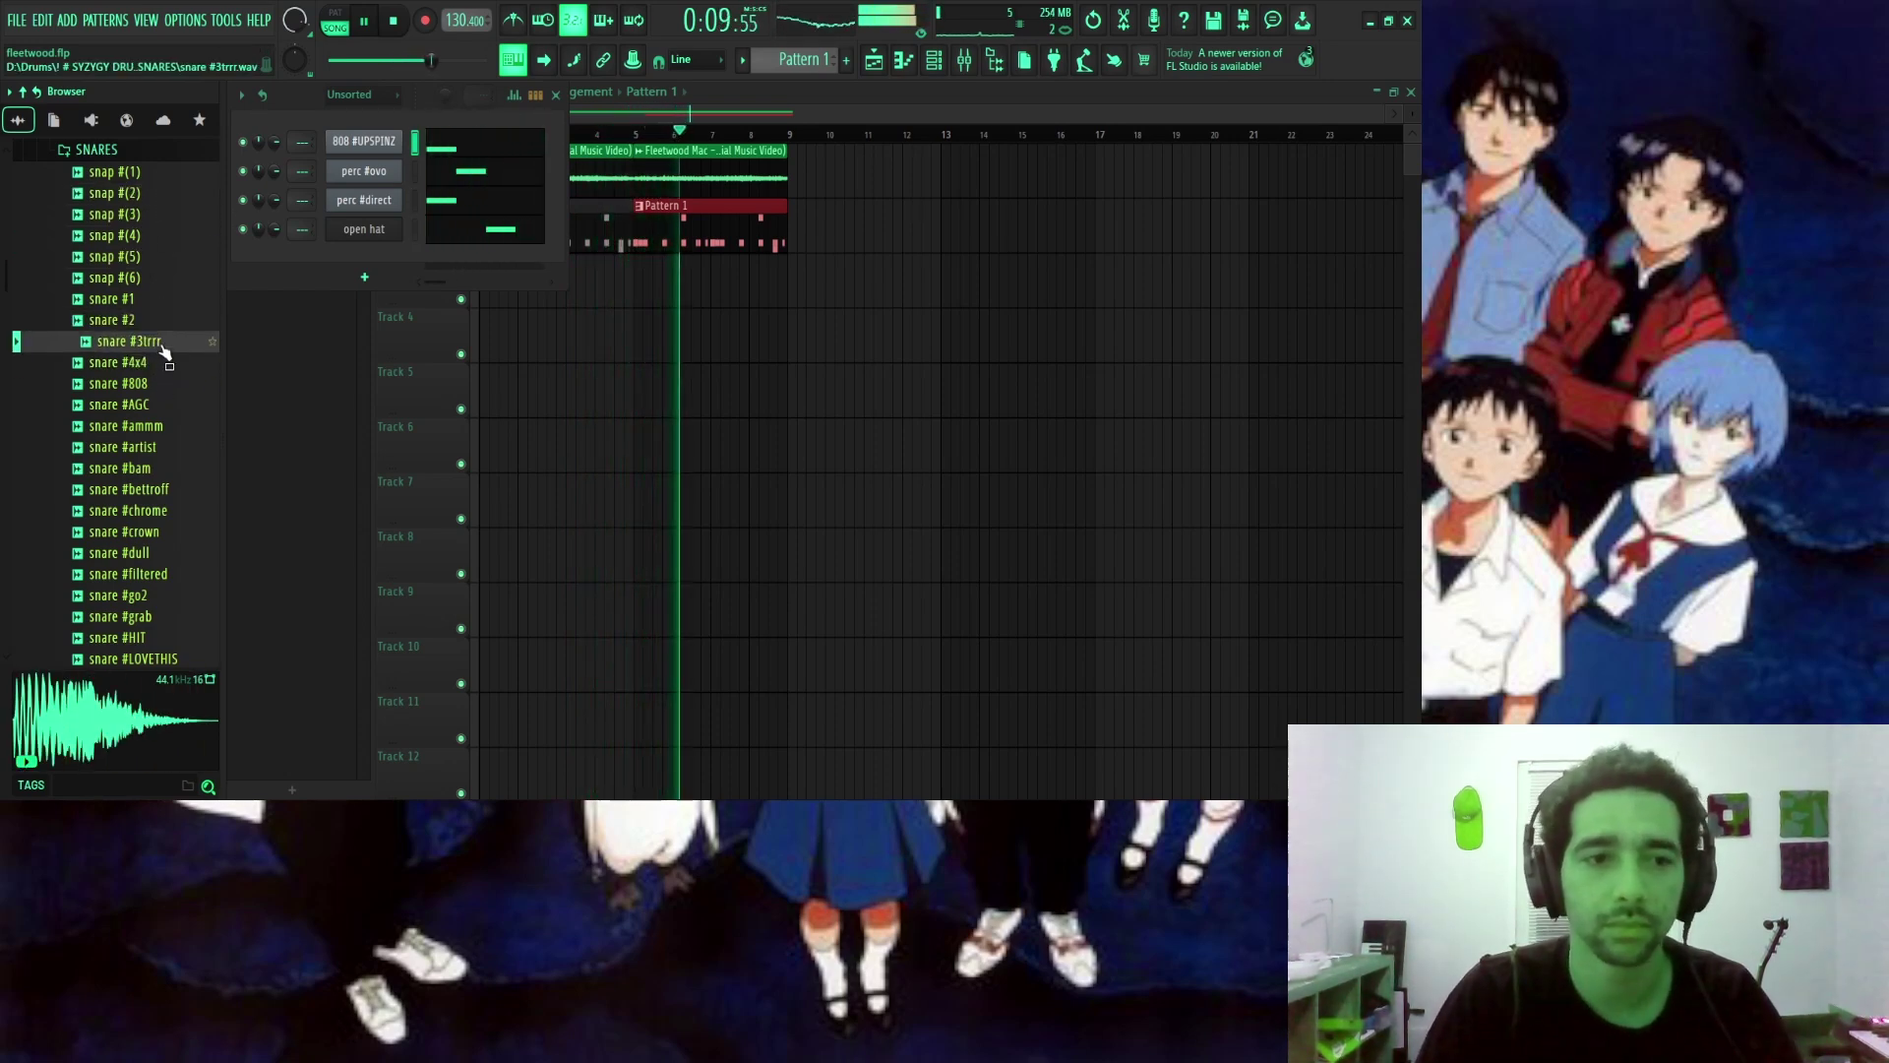
left_click(148, 404)
left_click(148, 426)
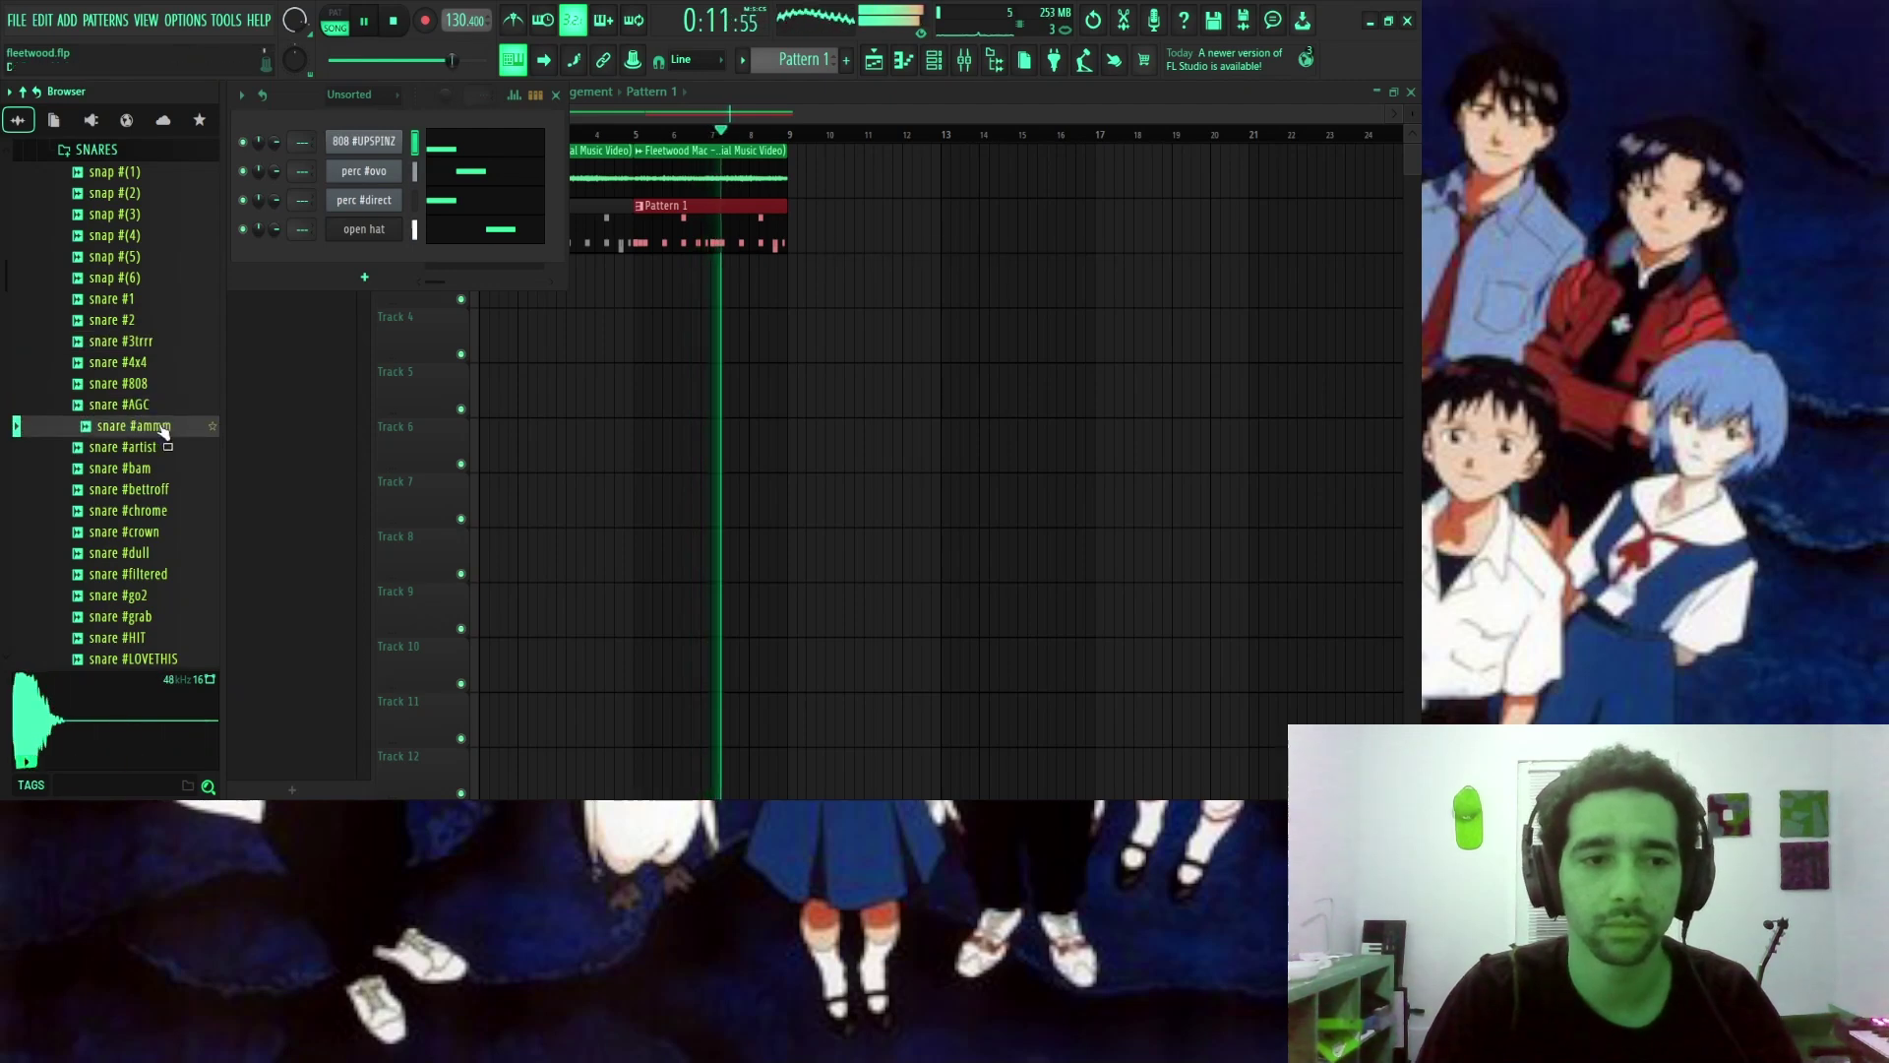
left_click(163, 150)
scroll(162, 295, "up", 3)
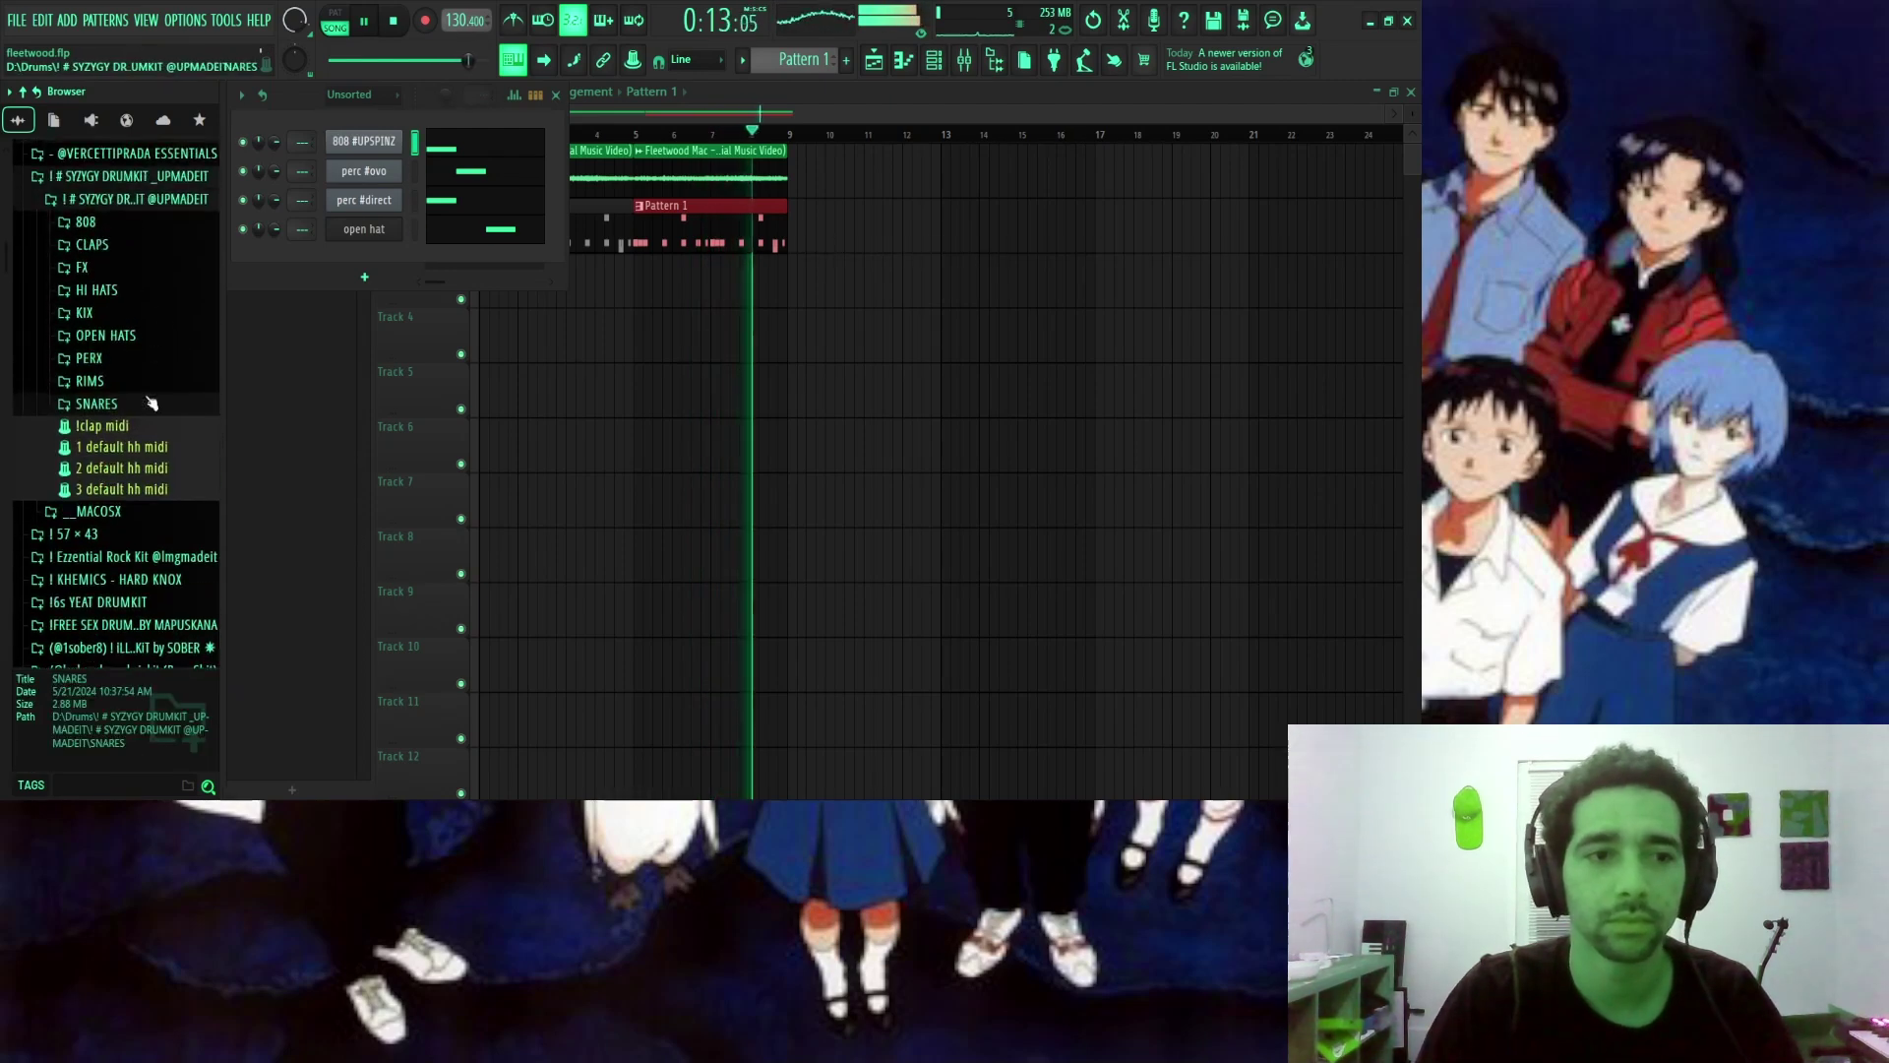
Preview HI HATS samples such as hihat #arctic, #crisp_hat and #GOD, and add hihat #HH2 as a new channel below open hat.
left_click(132, 290)
left_click(135, 340)
left_click(138, 319)
left_click(141, 299)
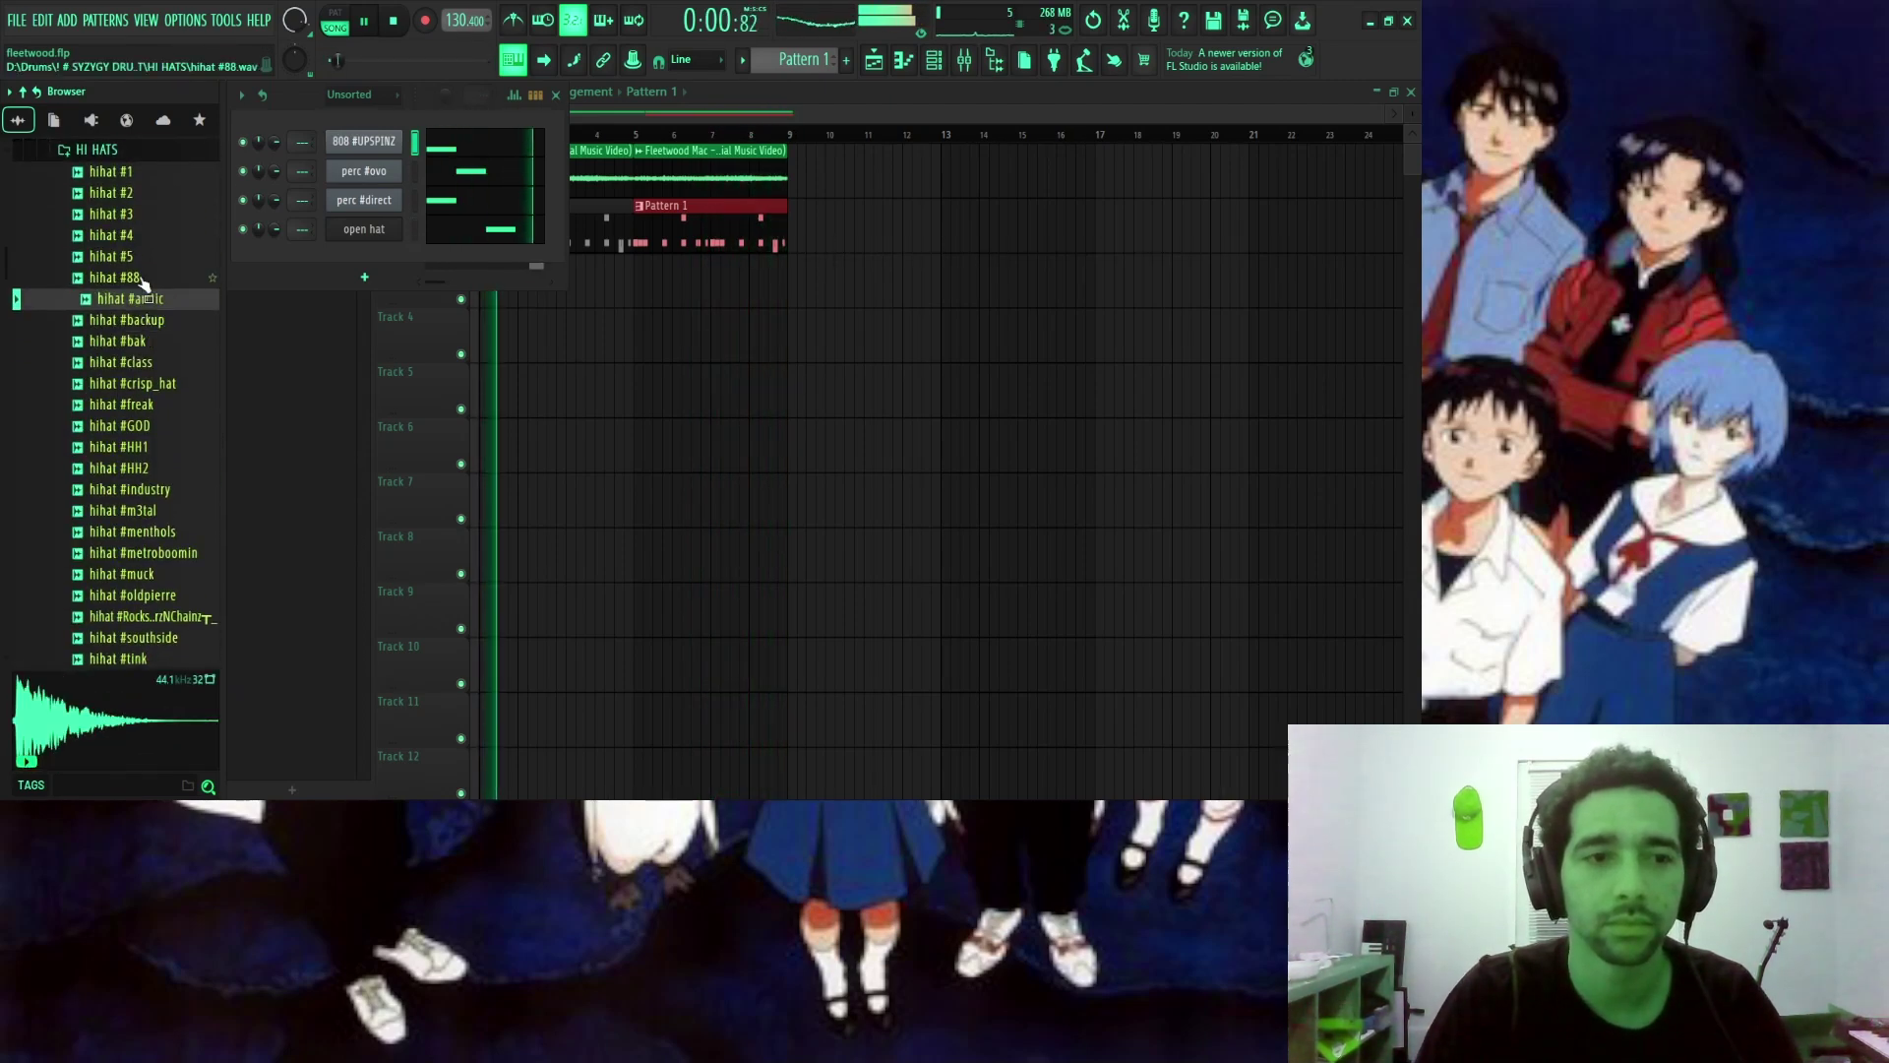
left_click(143, 279)
left_click(139, 257)
left_click(146, 217)
left_click(147, 384)
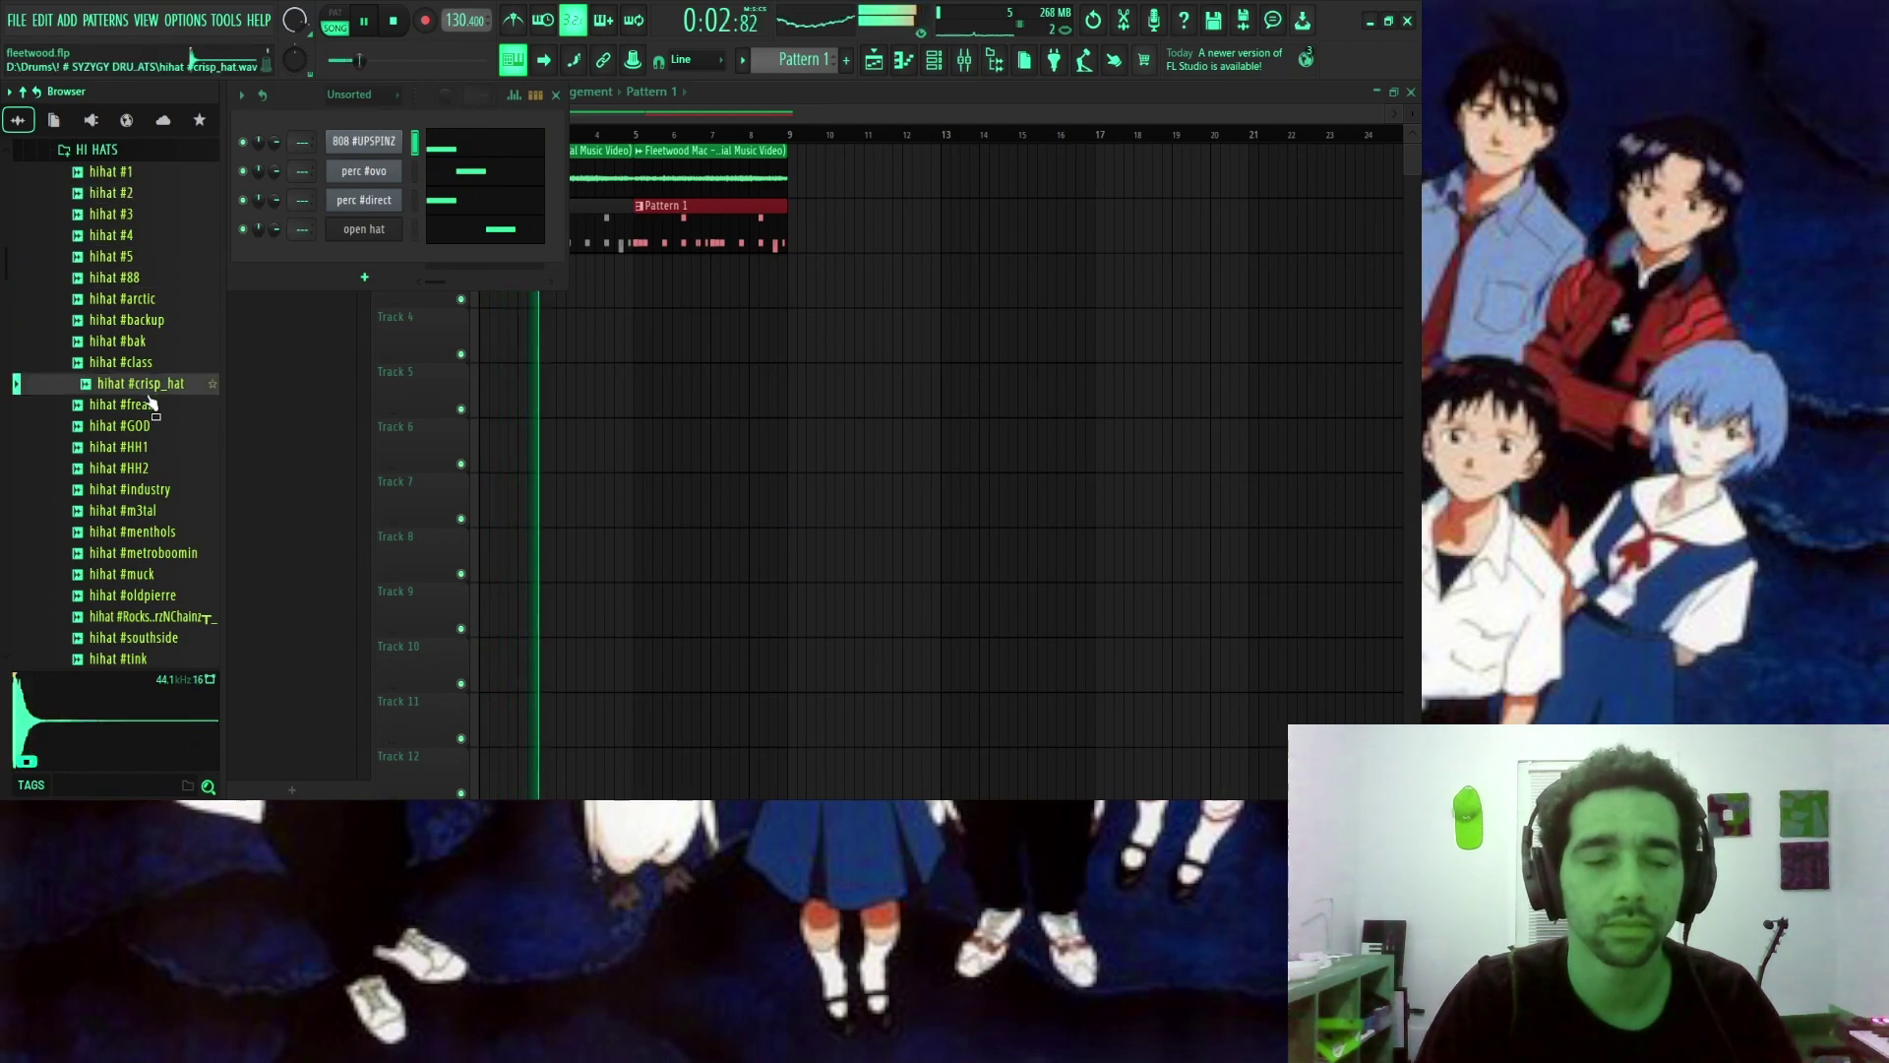
left_click(152, 426)
left_click(154, 448)
left_click(155, 469)
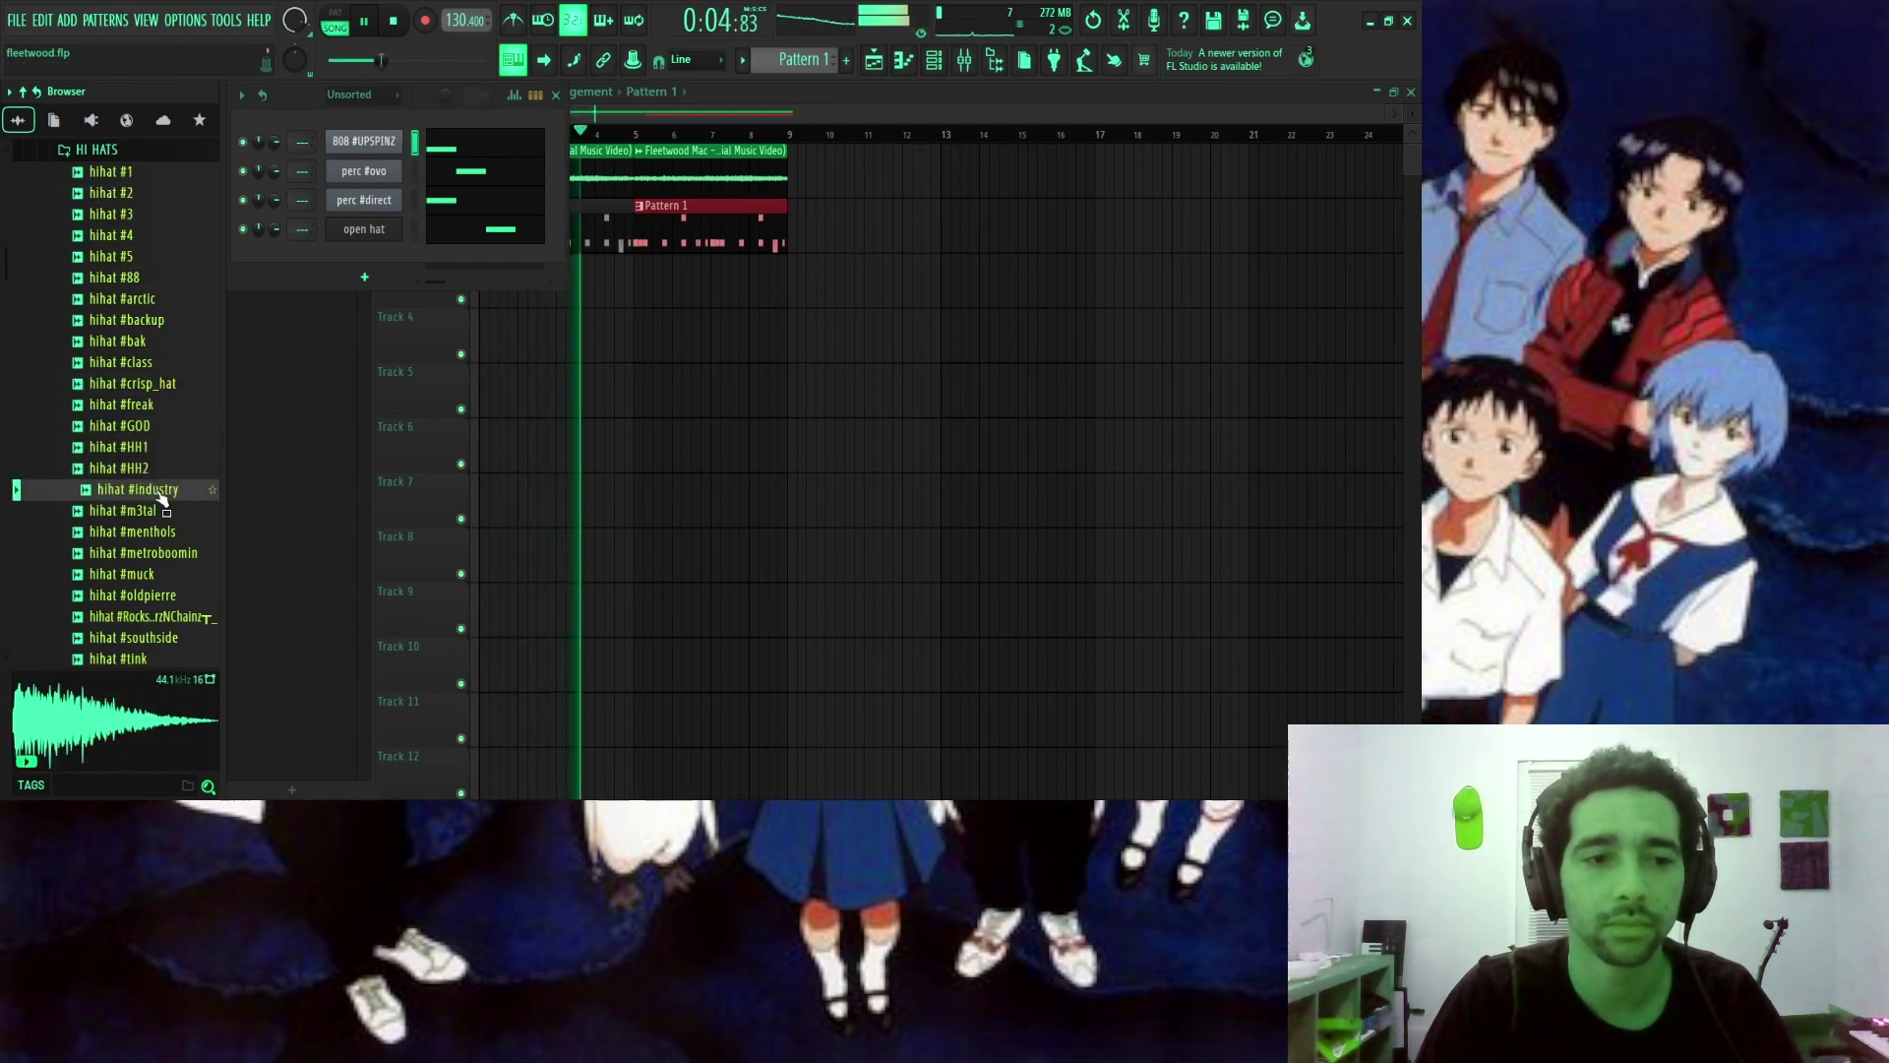
left_click_drag(155, 468, 364, 236)
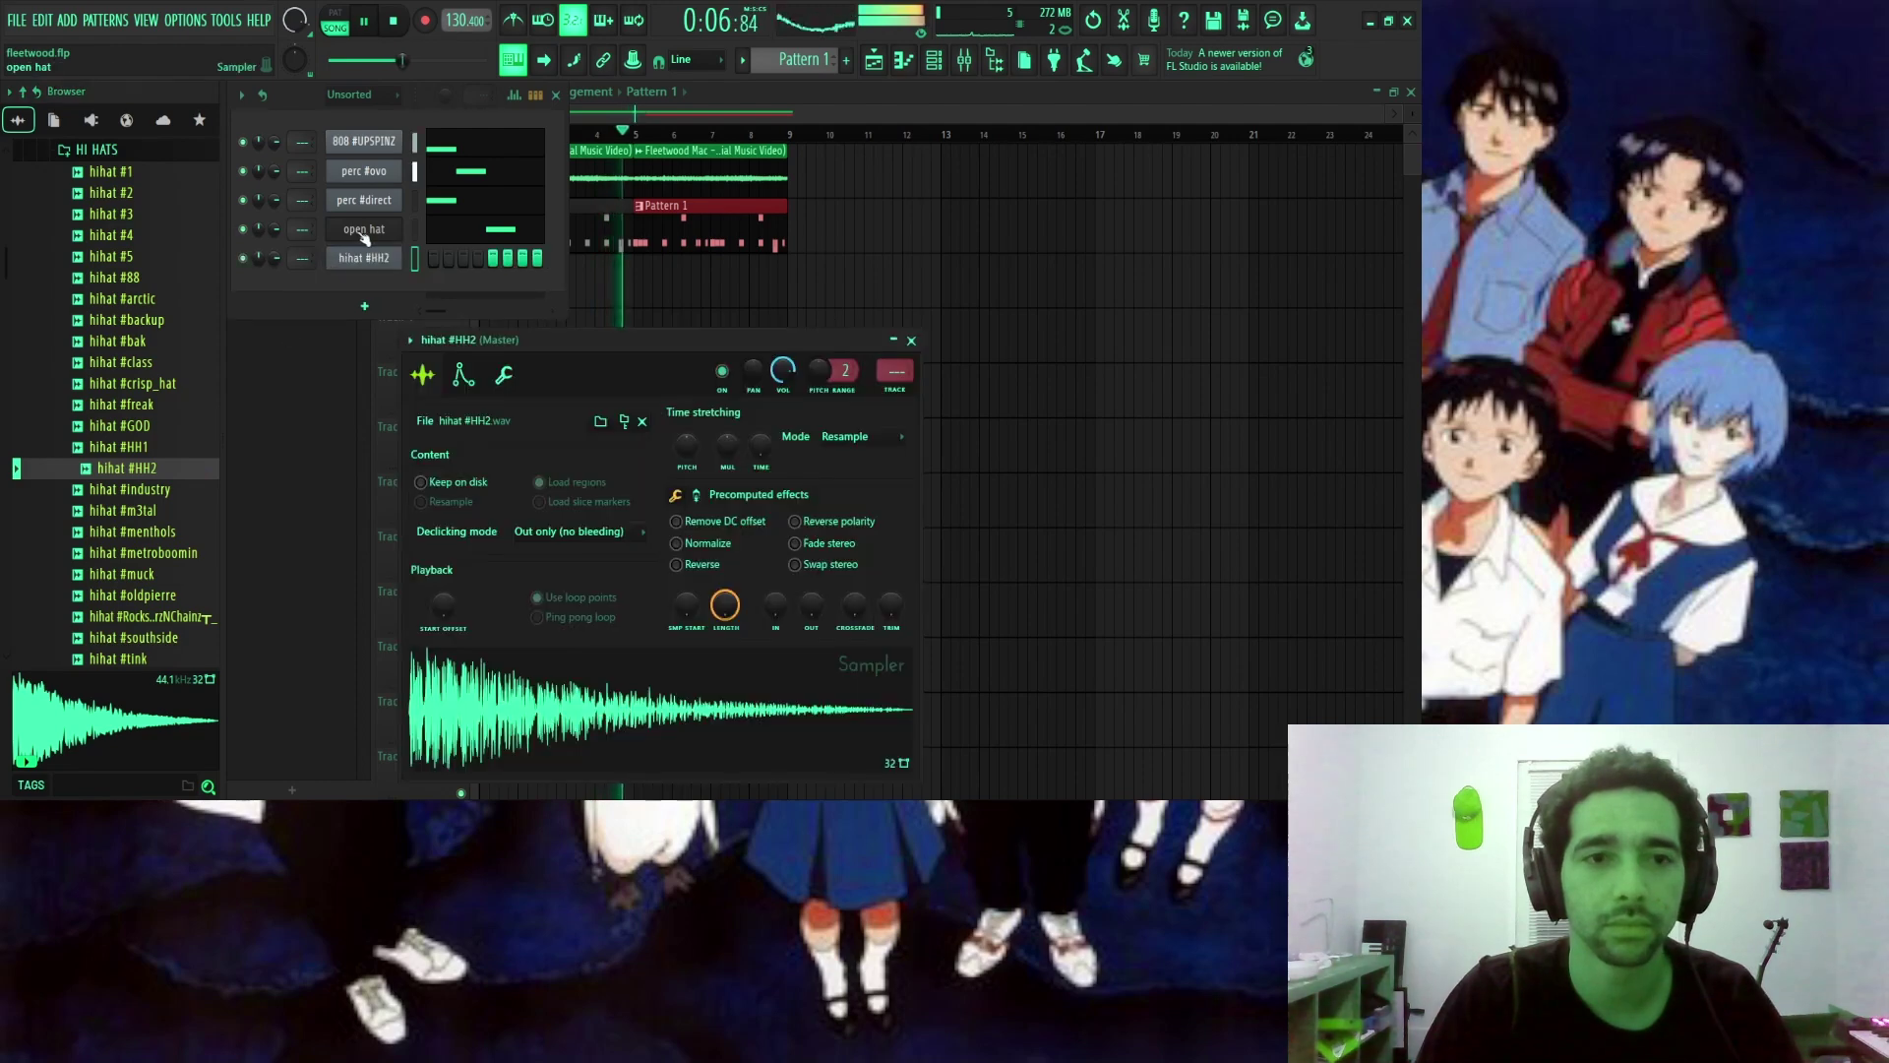
Place a one-step C5 note at the start of bar 1 in the hihat #HH2 piano roll and audition it.
key("space")
key("F7")
left_click_drag(382, 426, 275, 528)
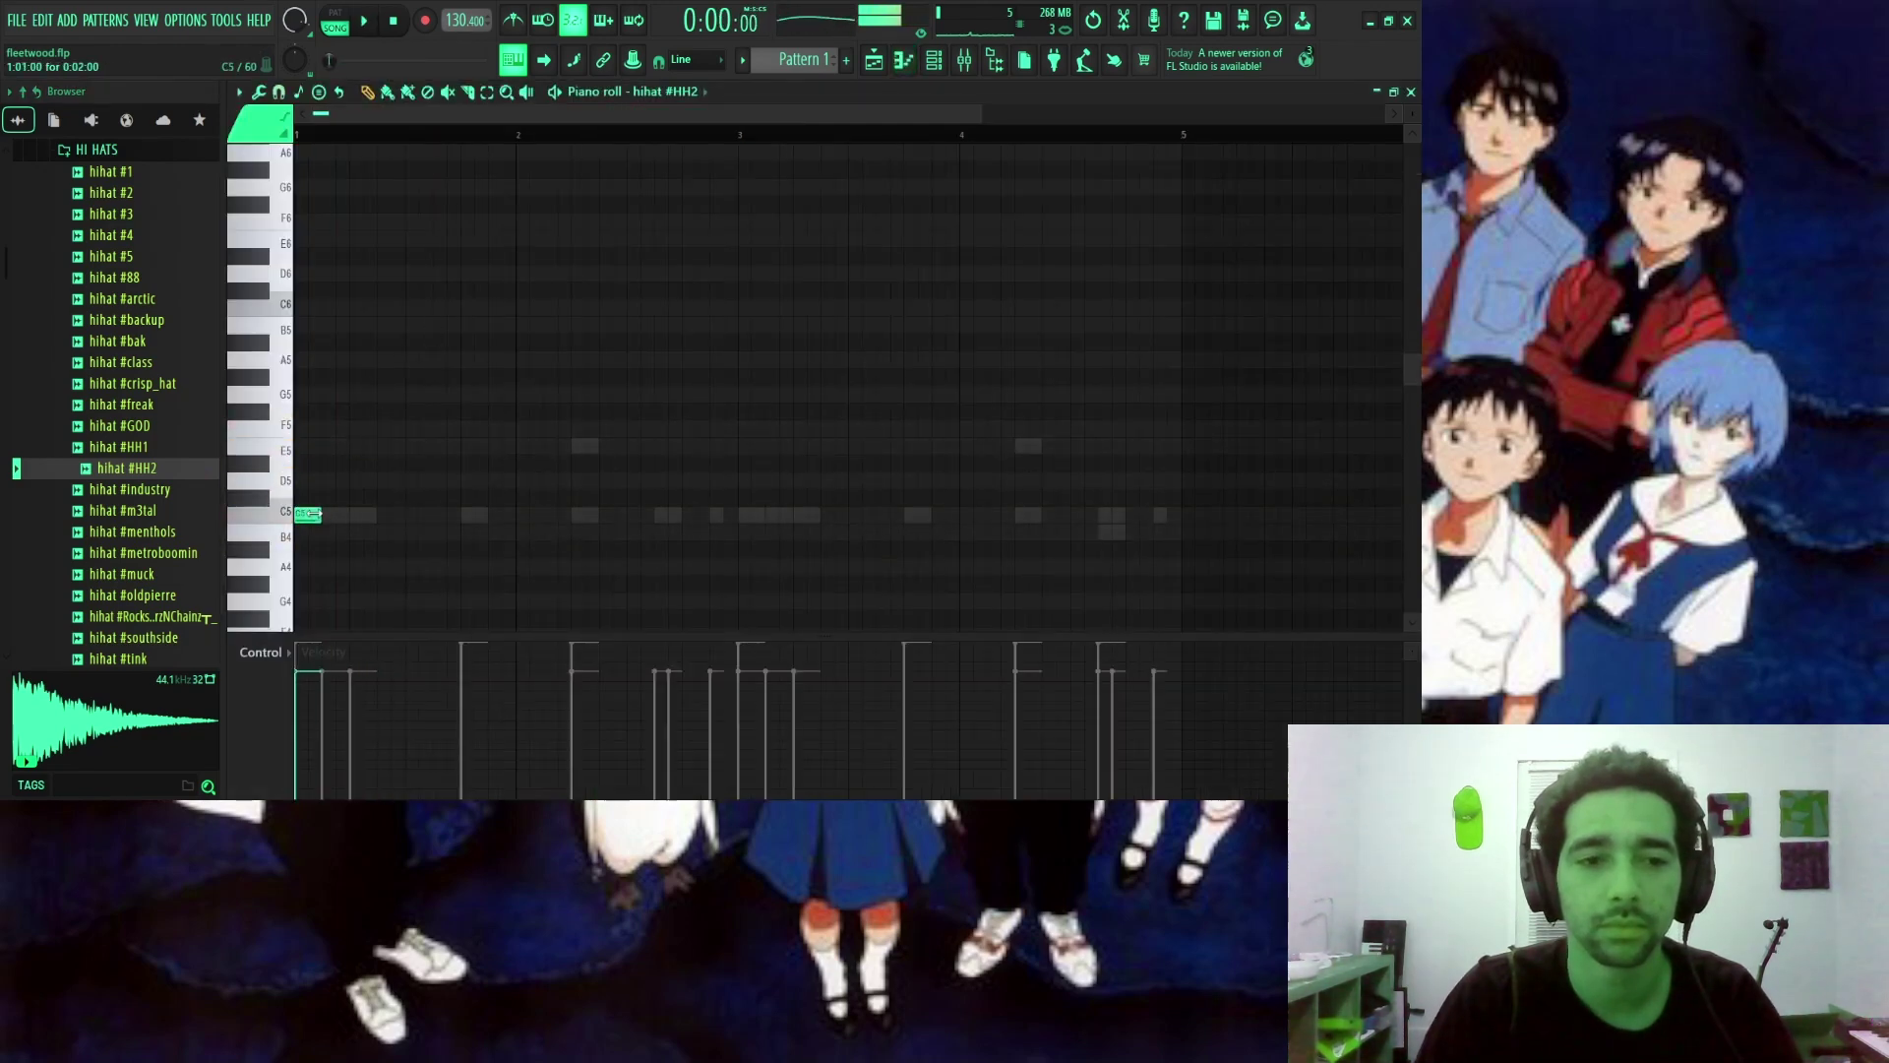
key("space")
key("space")
Preview more hi-hats such as #m3tal, #oldpierre and #uncle_luke, and replace the channel's sample with hihat #southside.
left_click(143, 512)
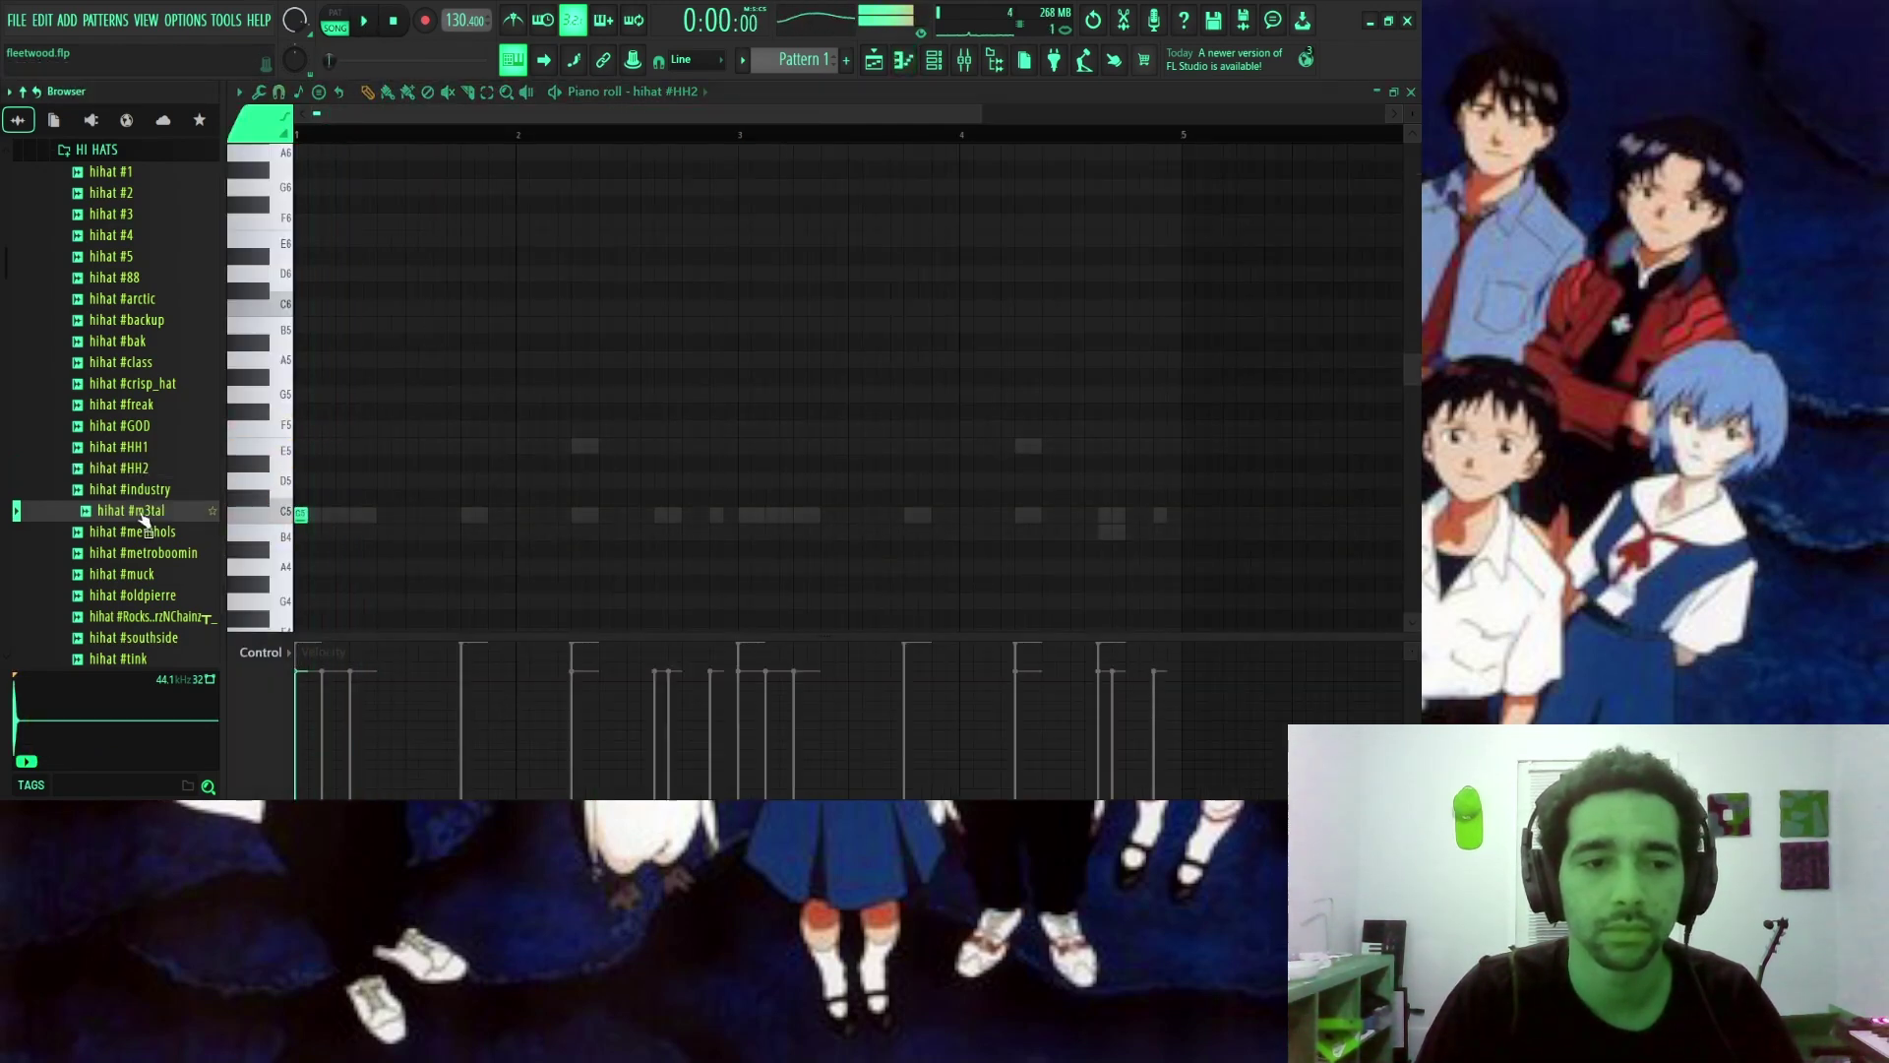
left_click(141, 538)
left_click(140, 558)
left_click(142, 595)
left_click(145, 616)
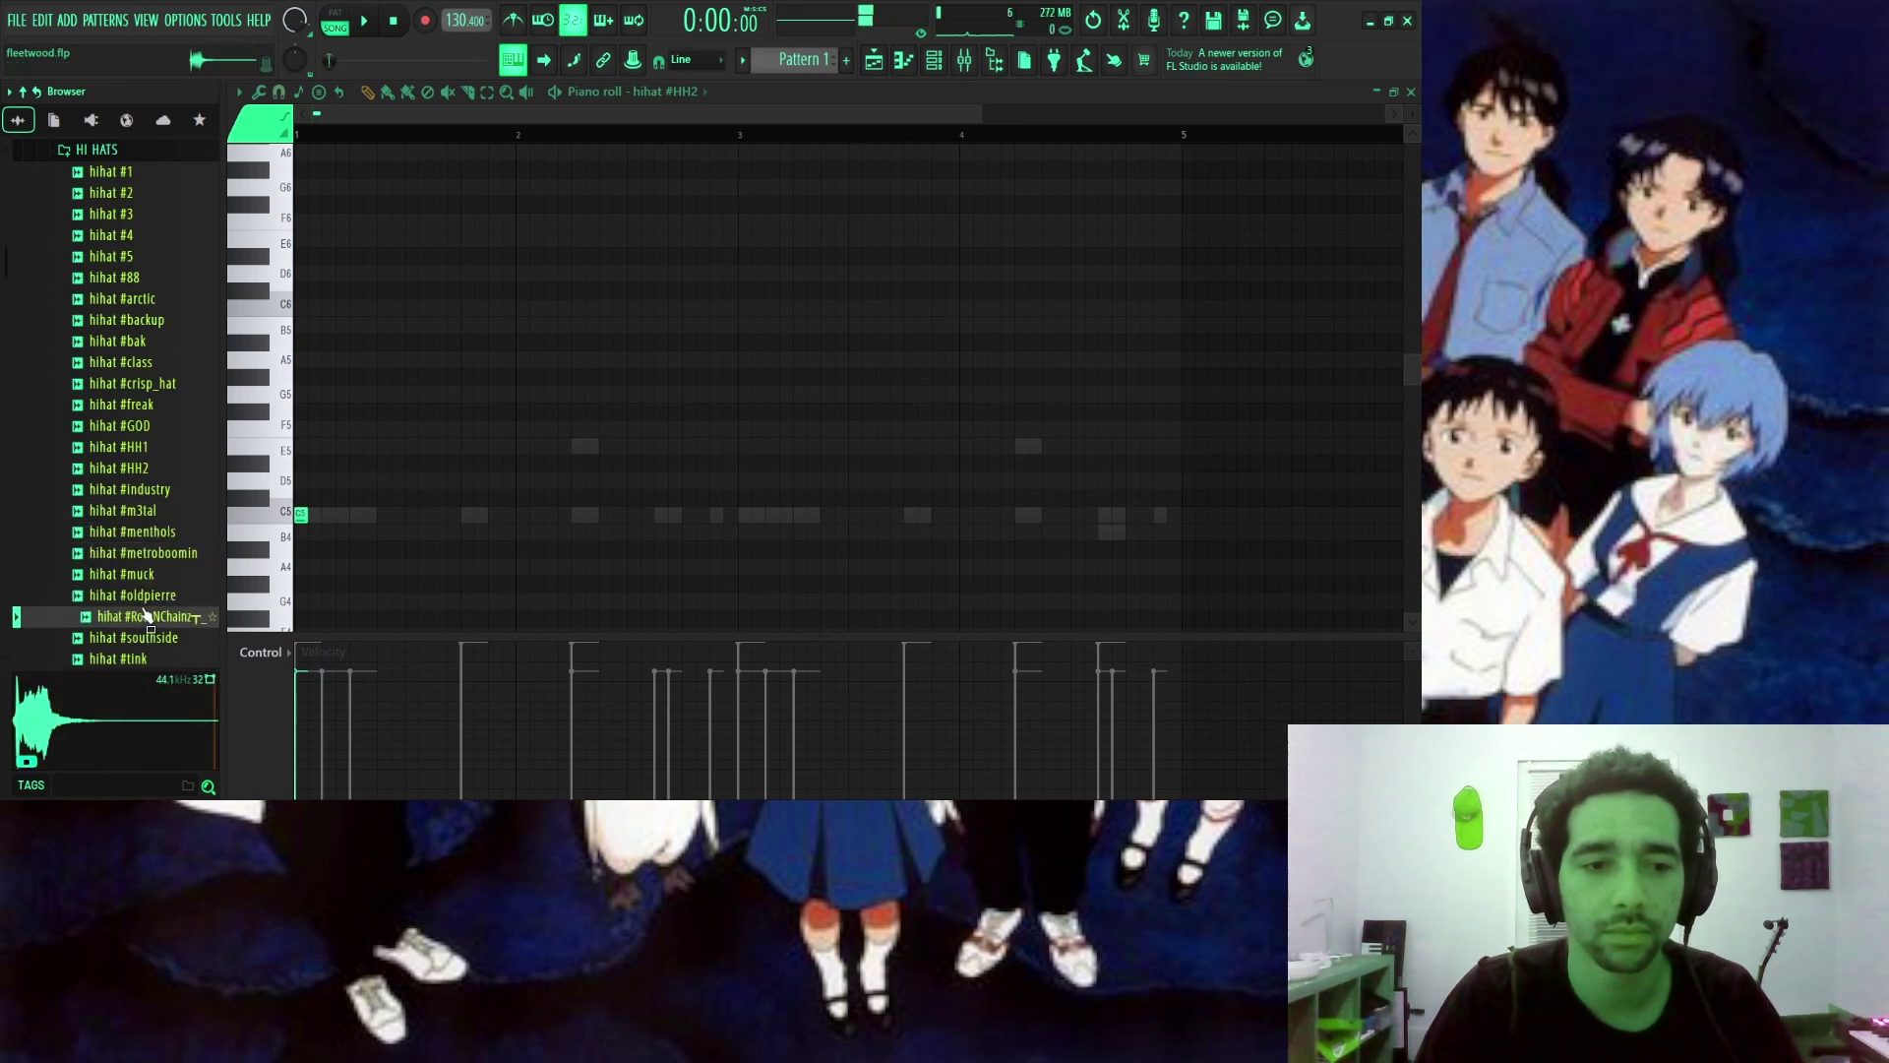
scroll(146, 590, "down", 3)
left_click(143, 431)
left_click(147, 408)
left_click(153, 389)
left_click(141, 443)
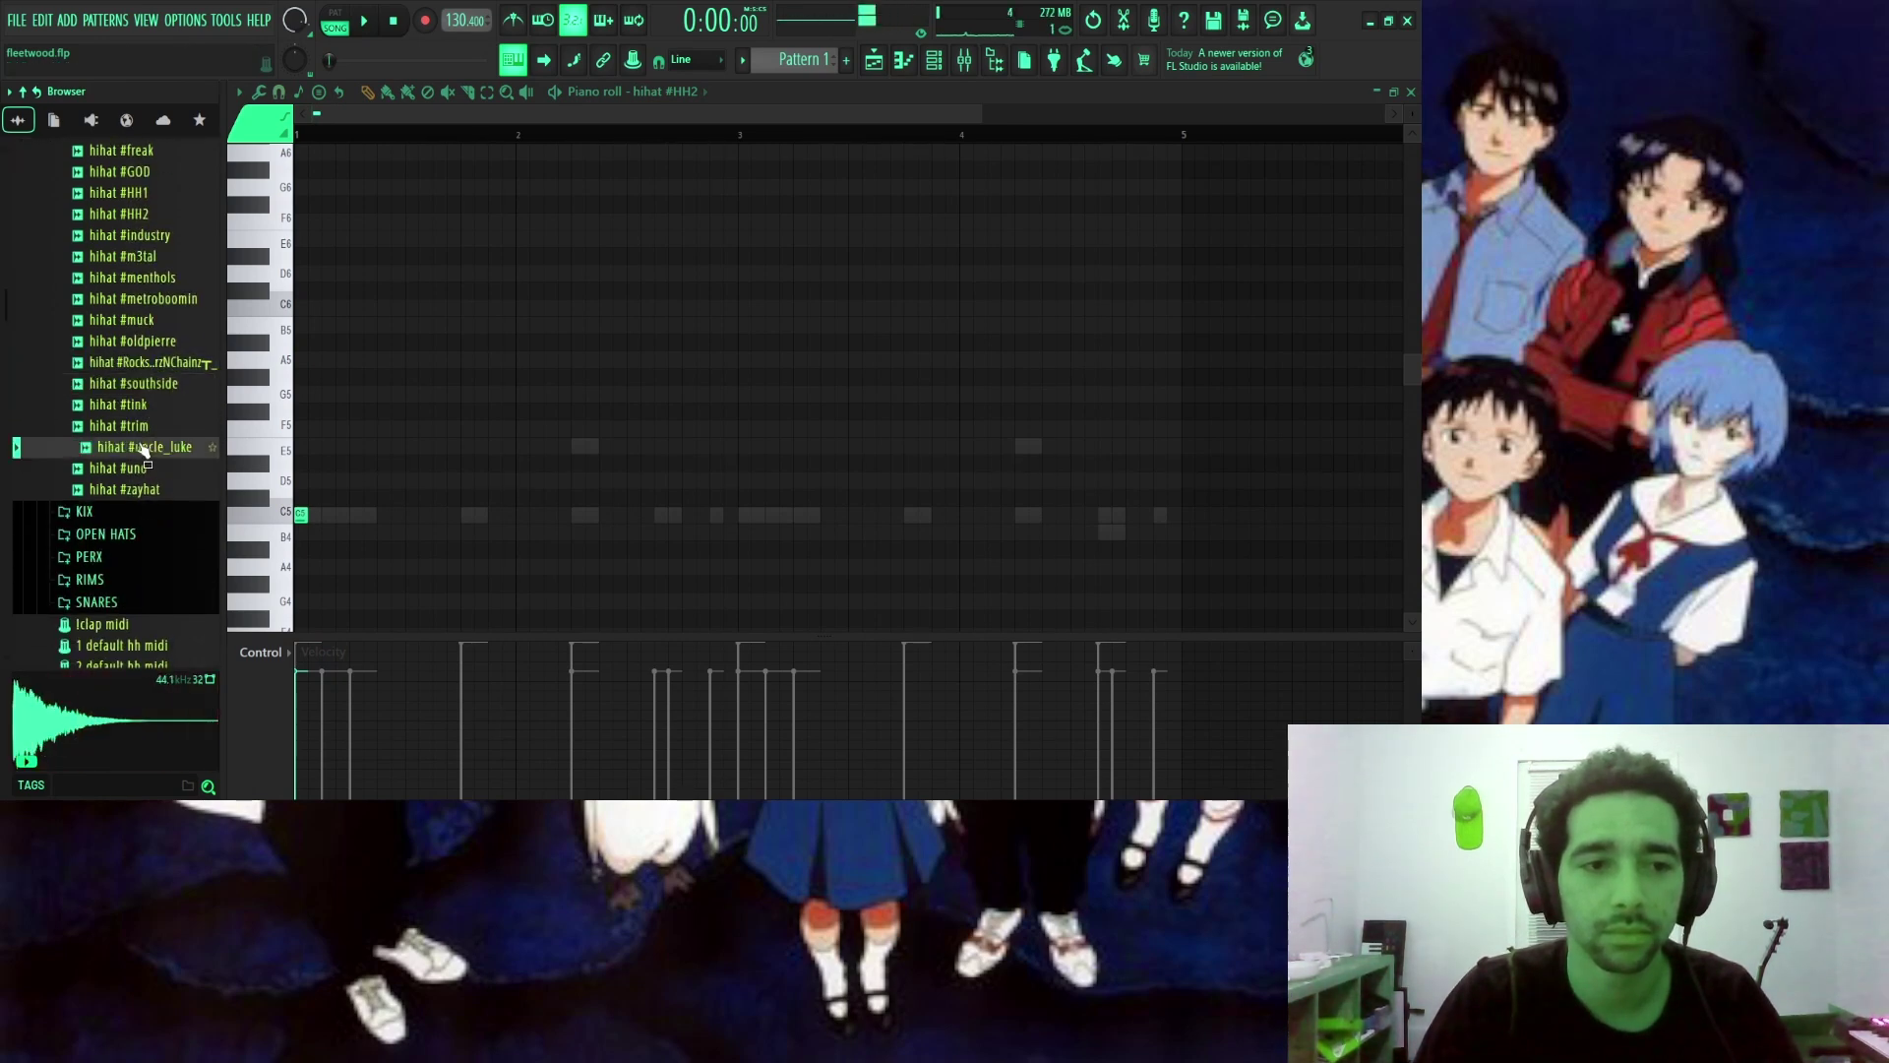
left_click(154, 423)
left_click(160, 392)
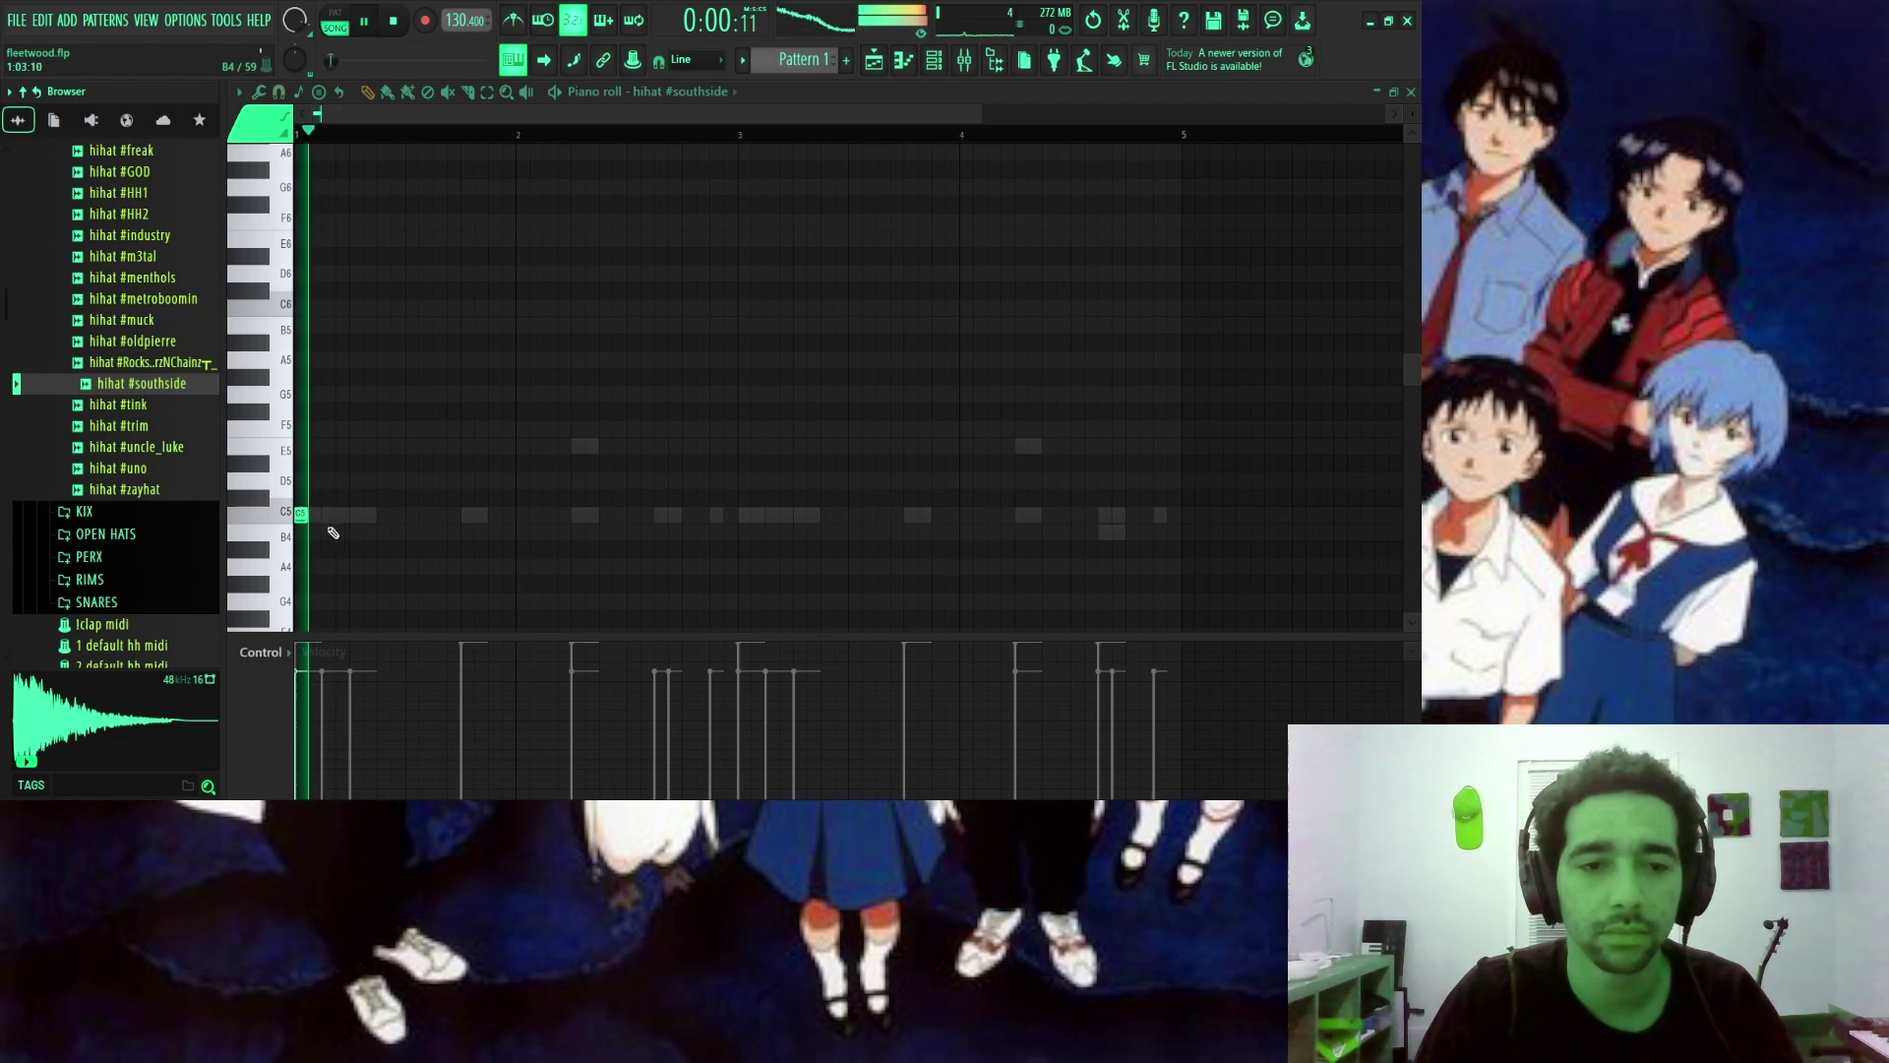
Add a B4 hi-hat note at step 7 of bar 1, and C5 notes at step 11 and at the start of bar 2.
left_click(384, 532)
key("space")
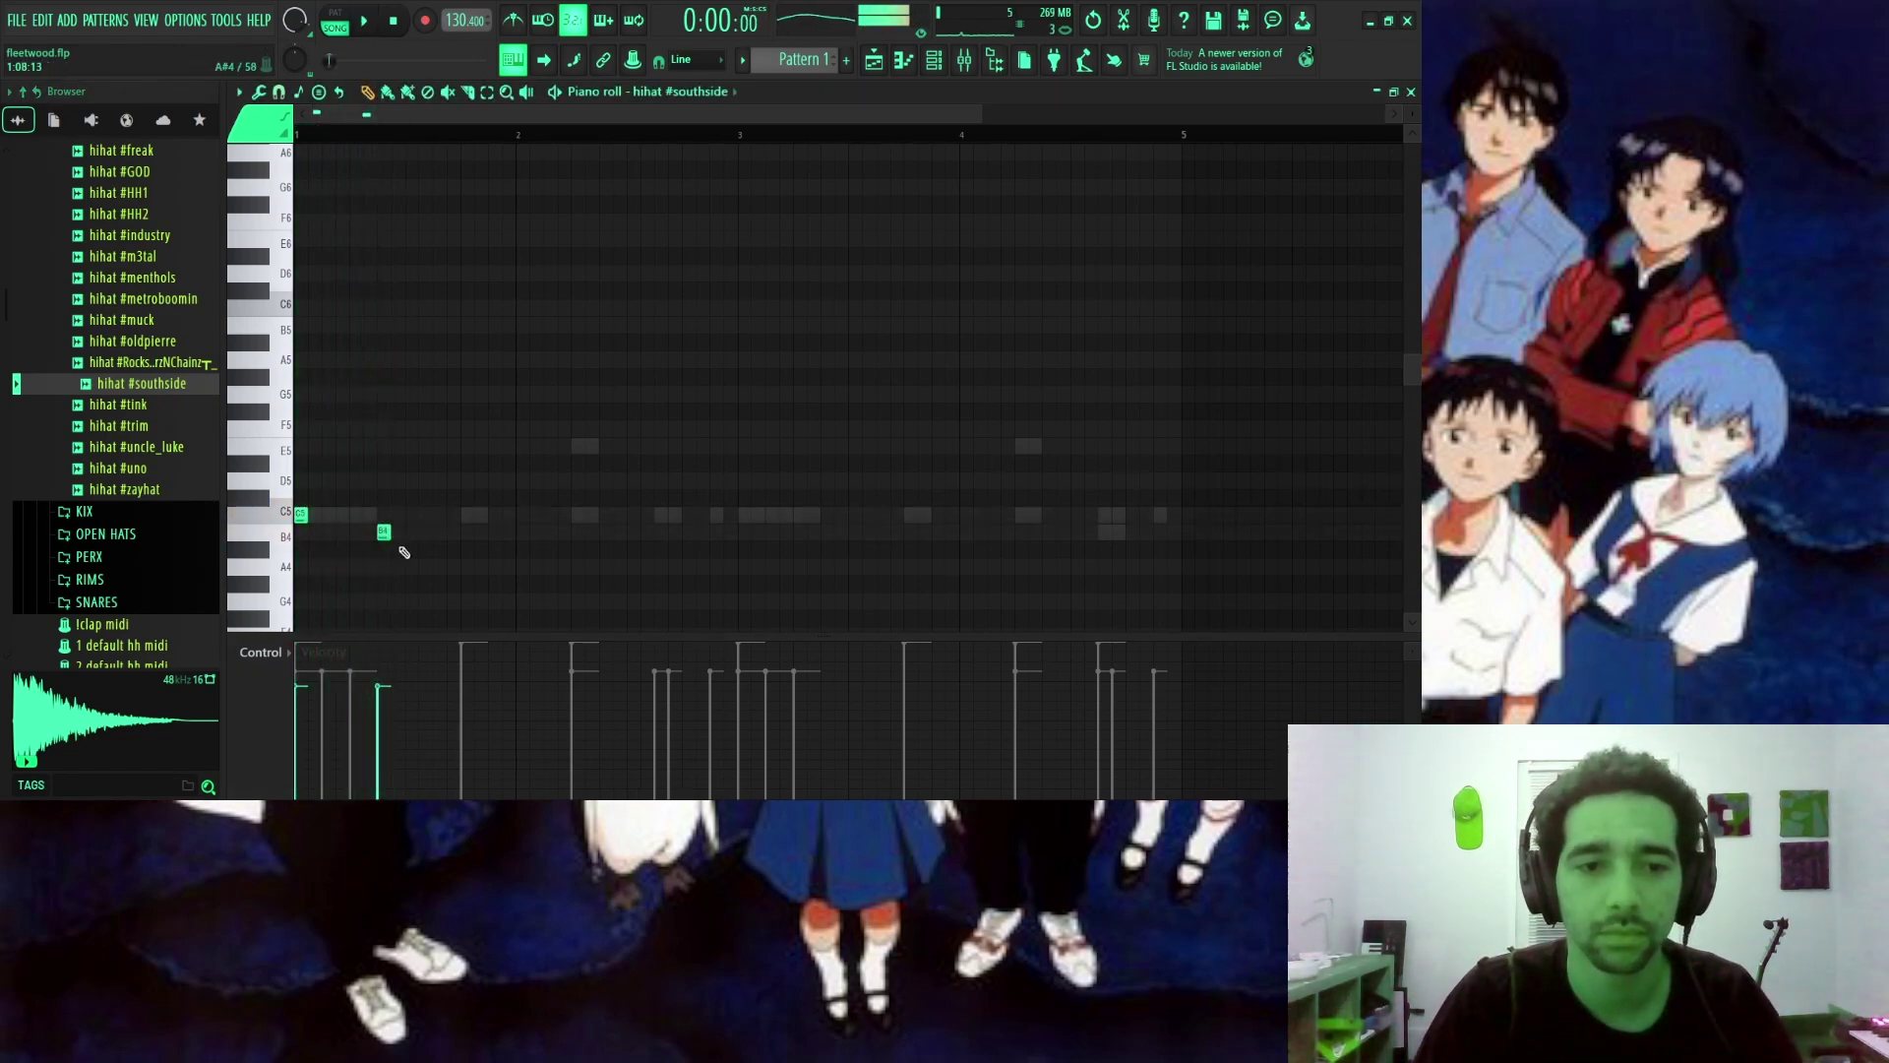
key("space")
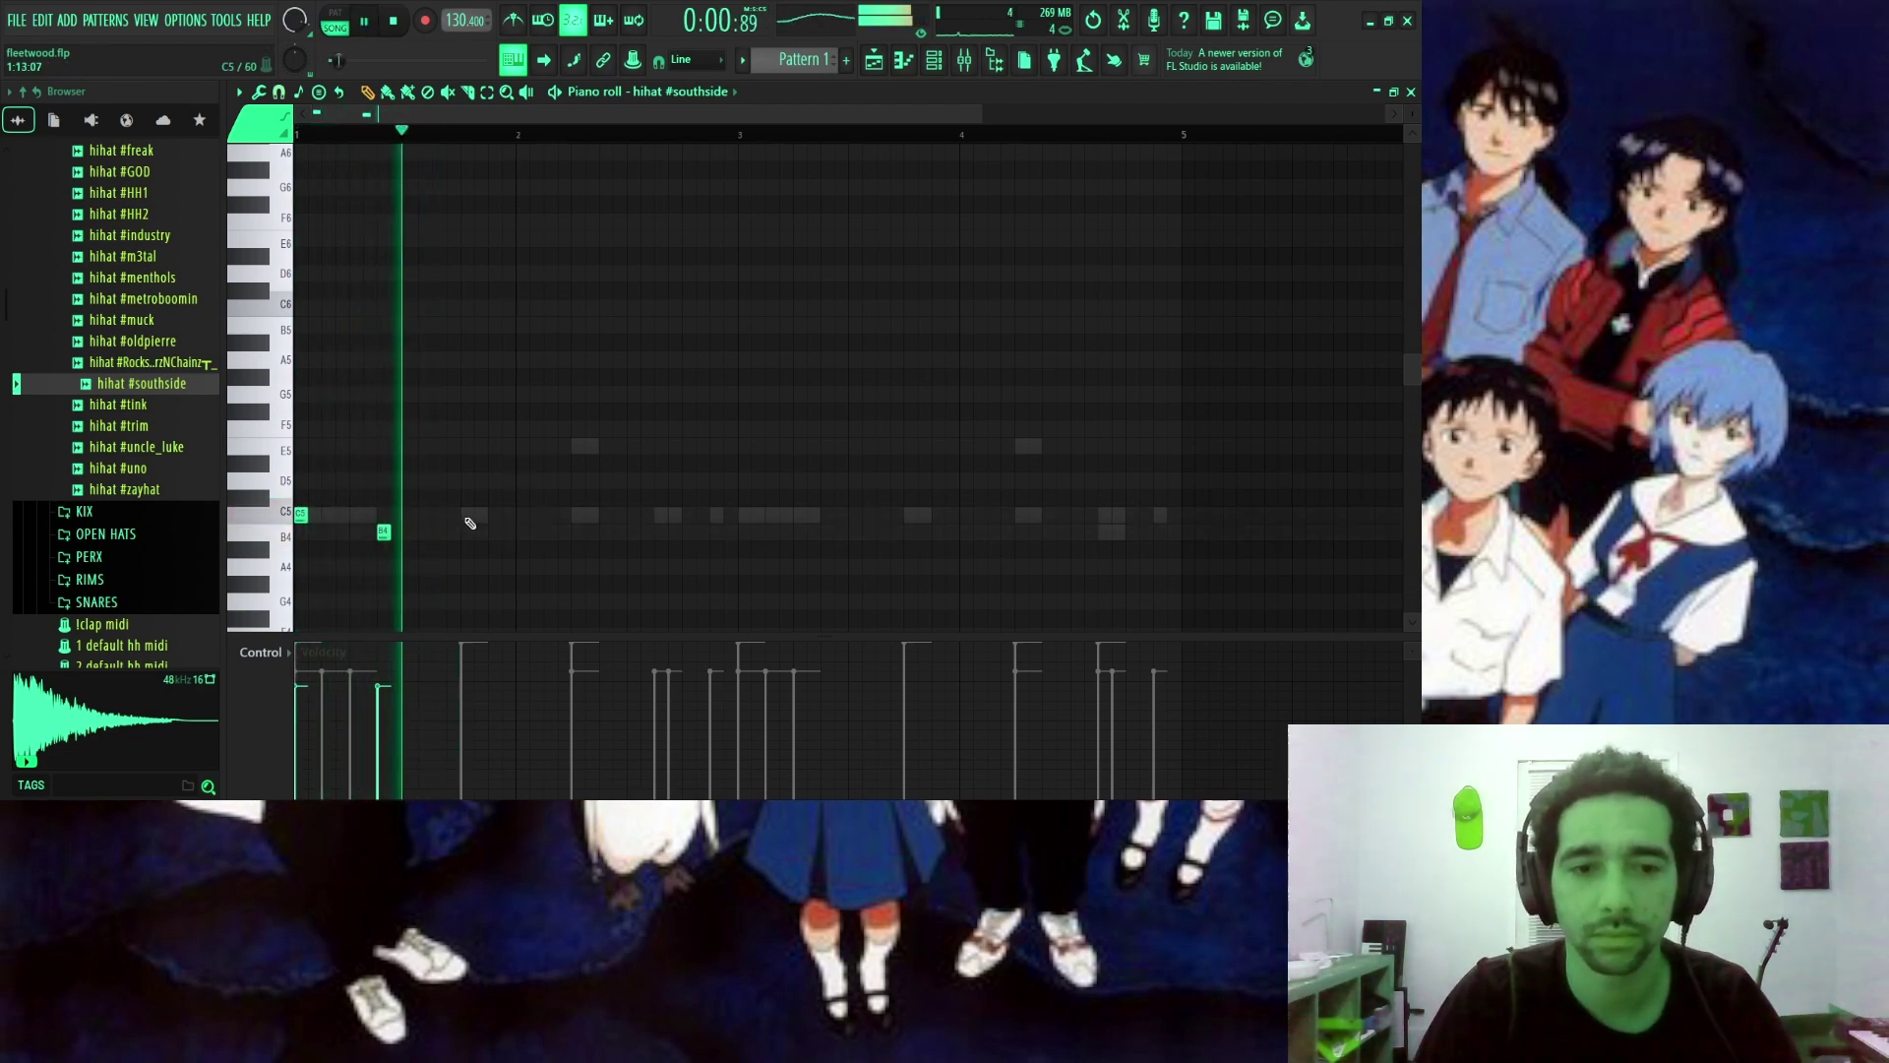
left_click(522, 514)
left_click(437, 515)
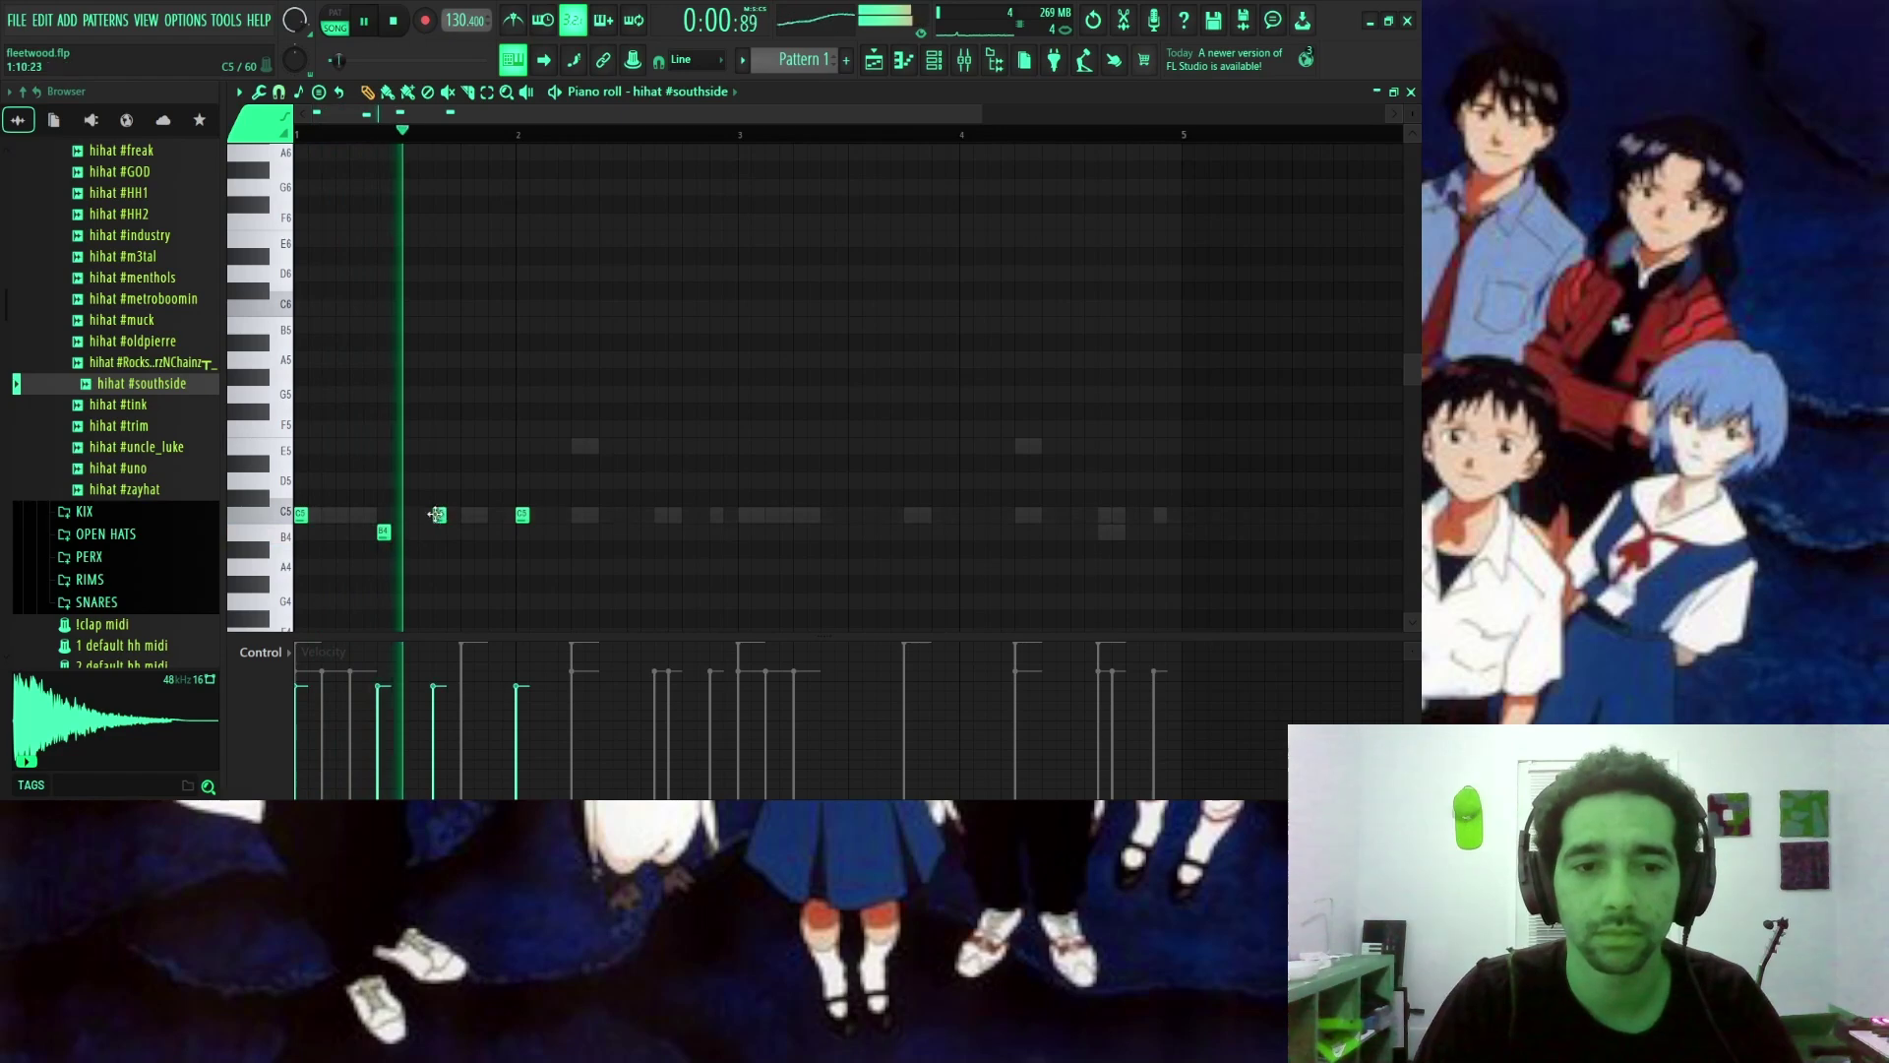
Add a descending run of one-step hi-hat notes at the end of bar 1: B4, A#4 and G#4 on steps 13 to 15.
left_click(467, 531)
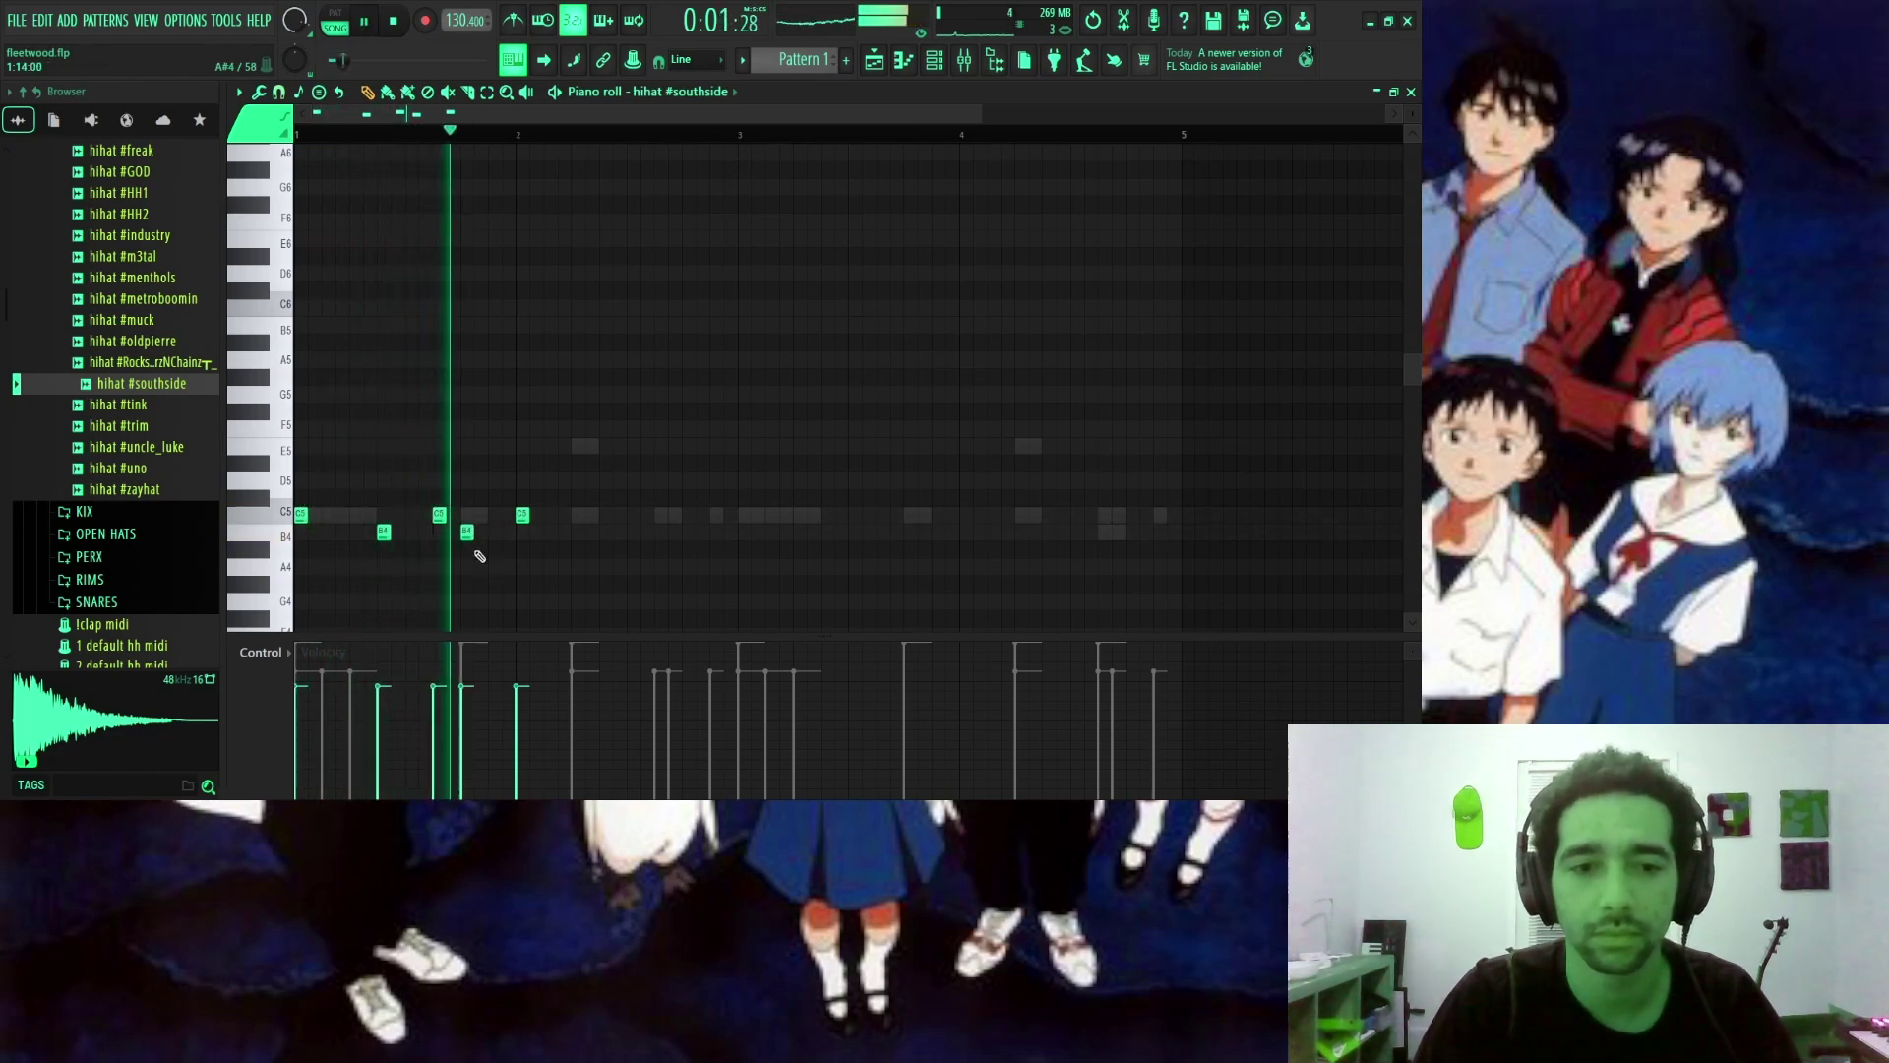
left_click(480, 549)
left_click(480, 549)
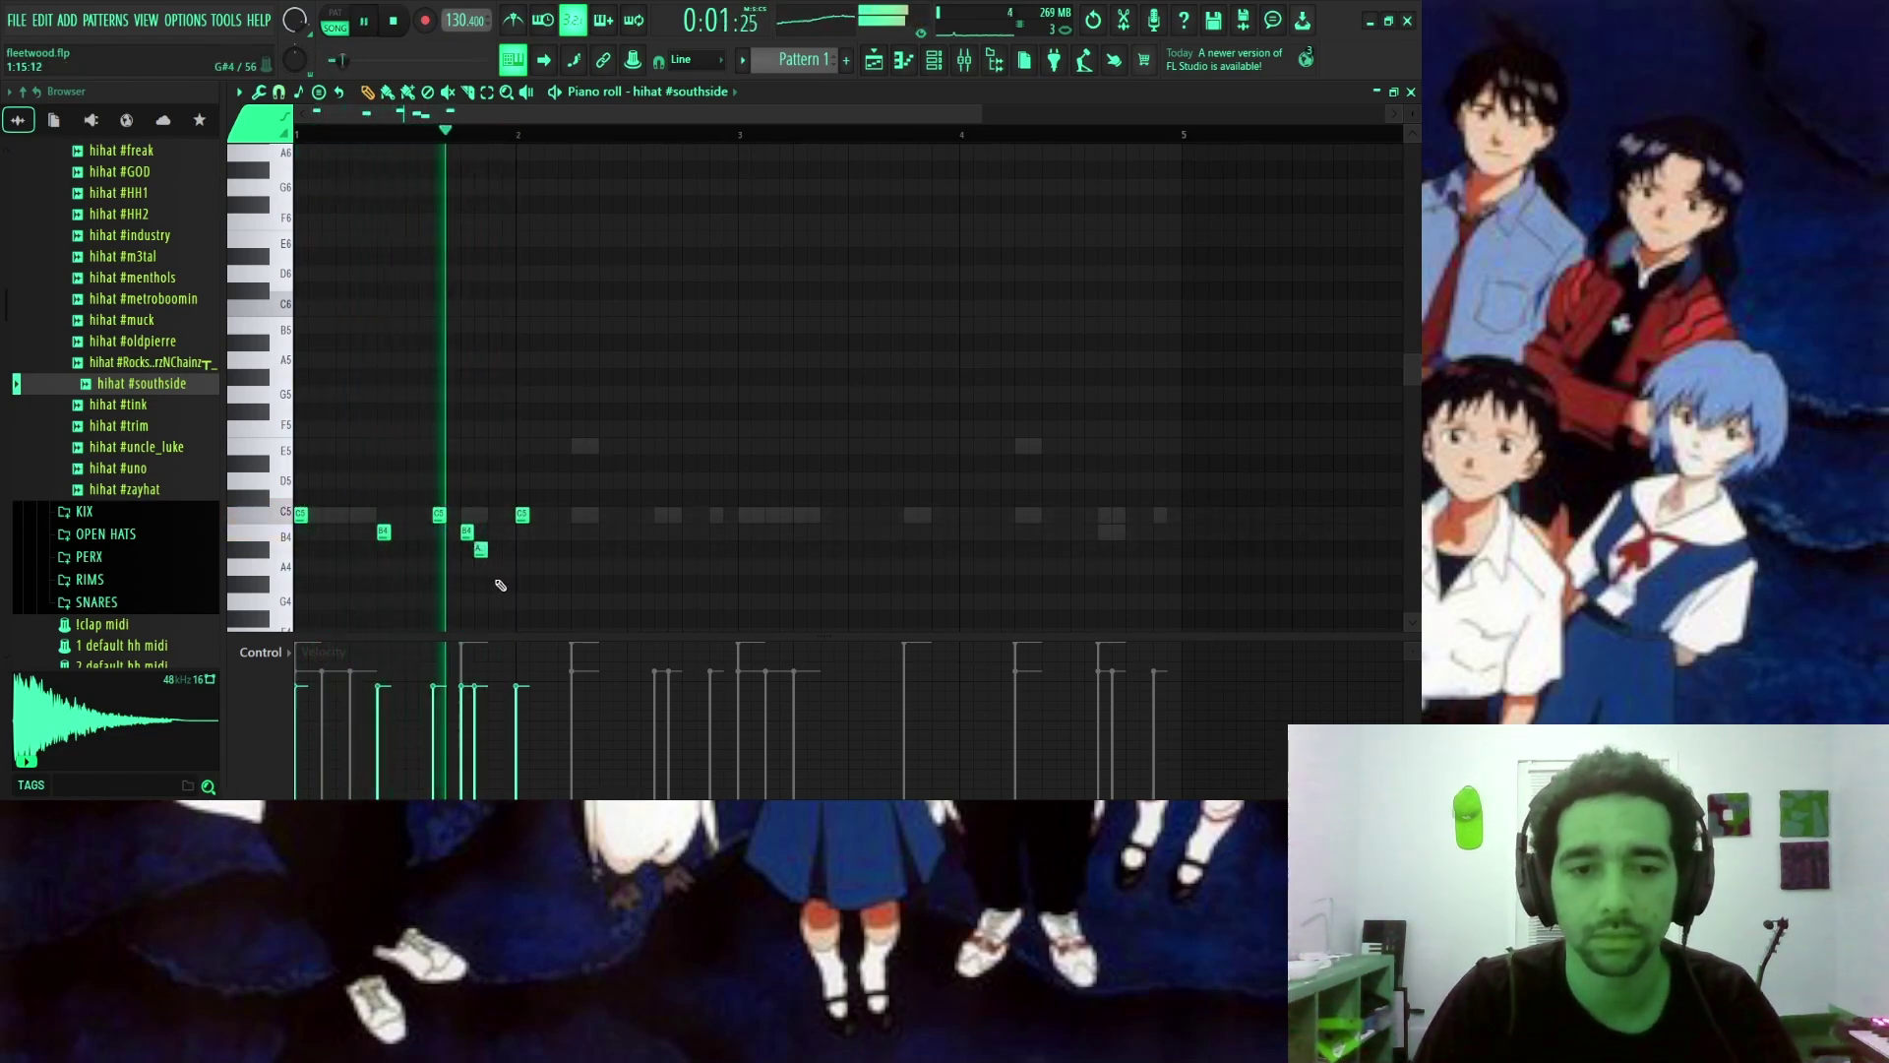
left_click(495, 582)
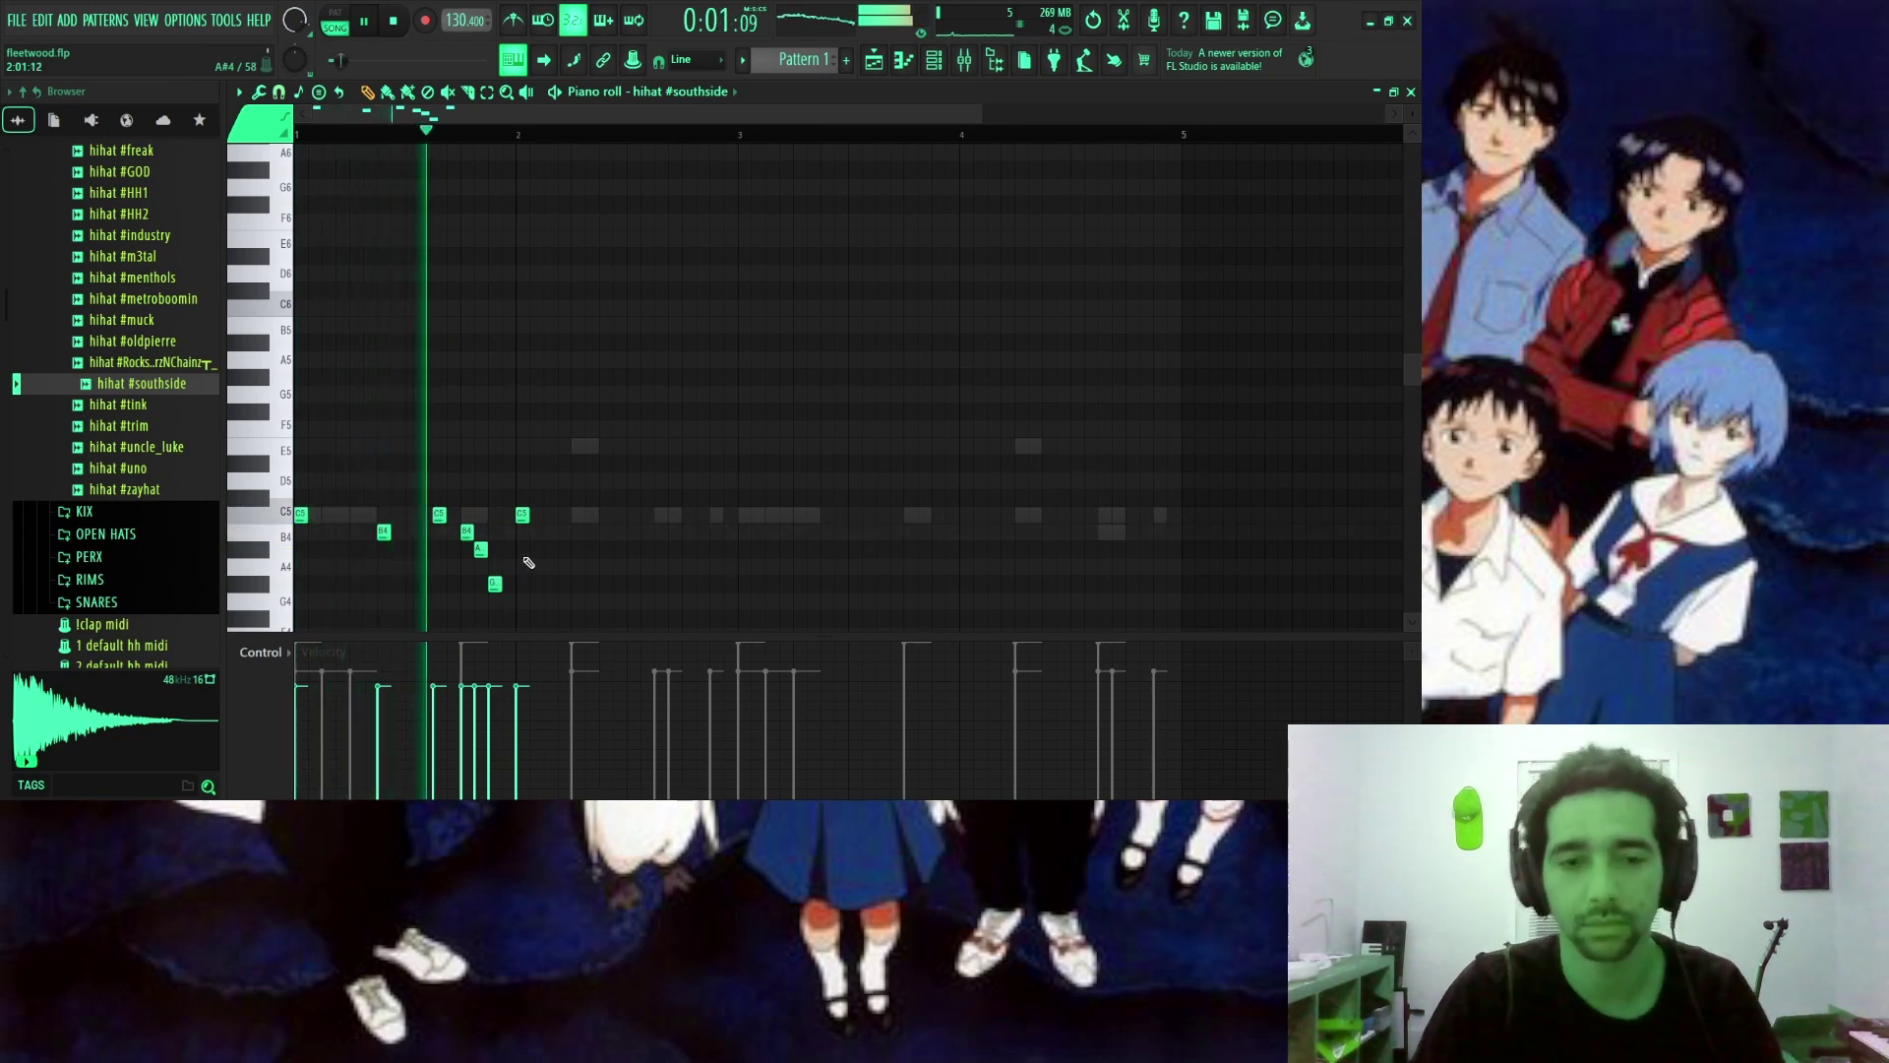
left_click(563, 515)
left_click(578, 514)
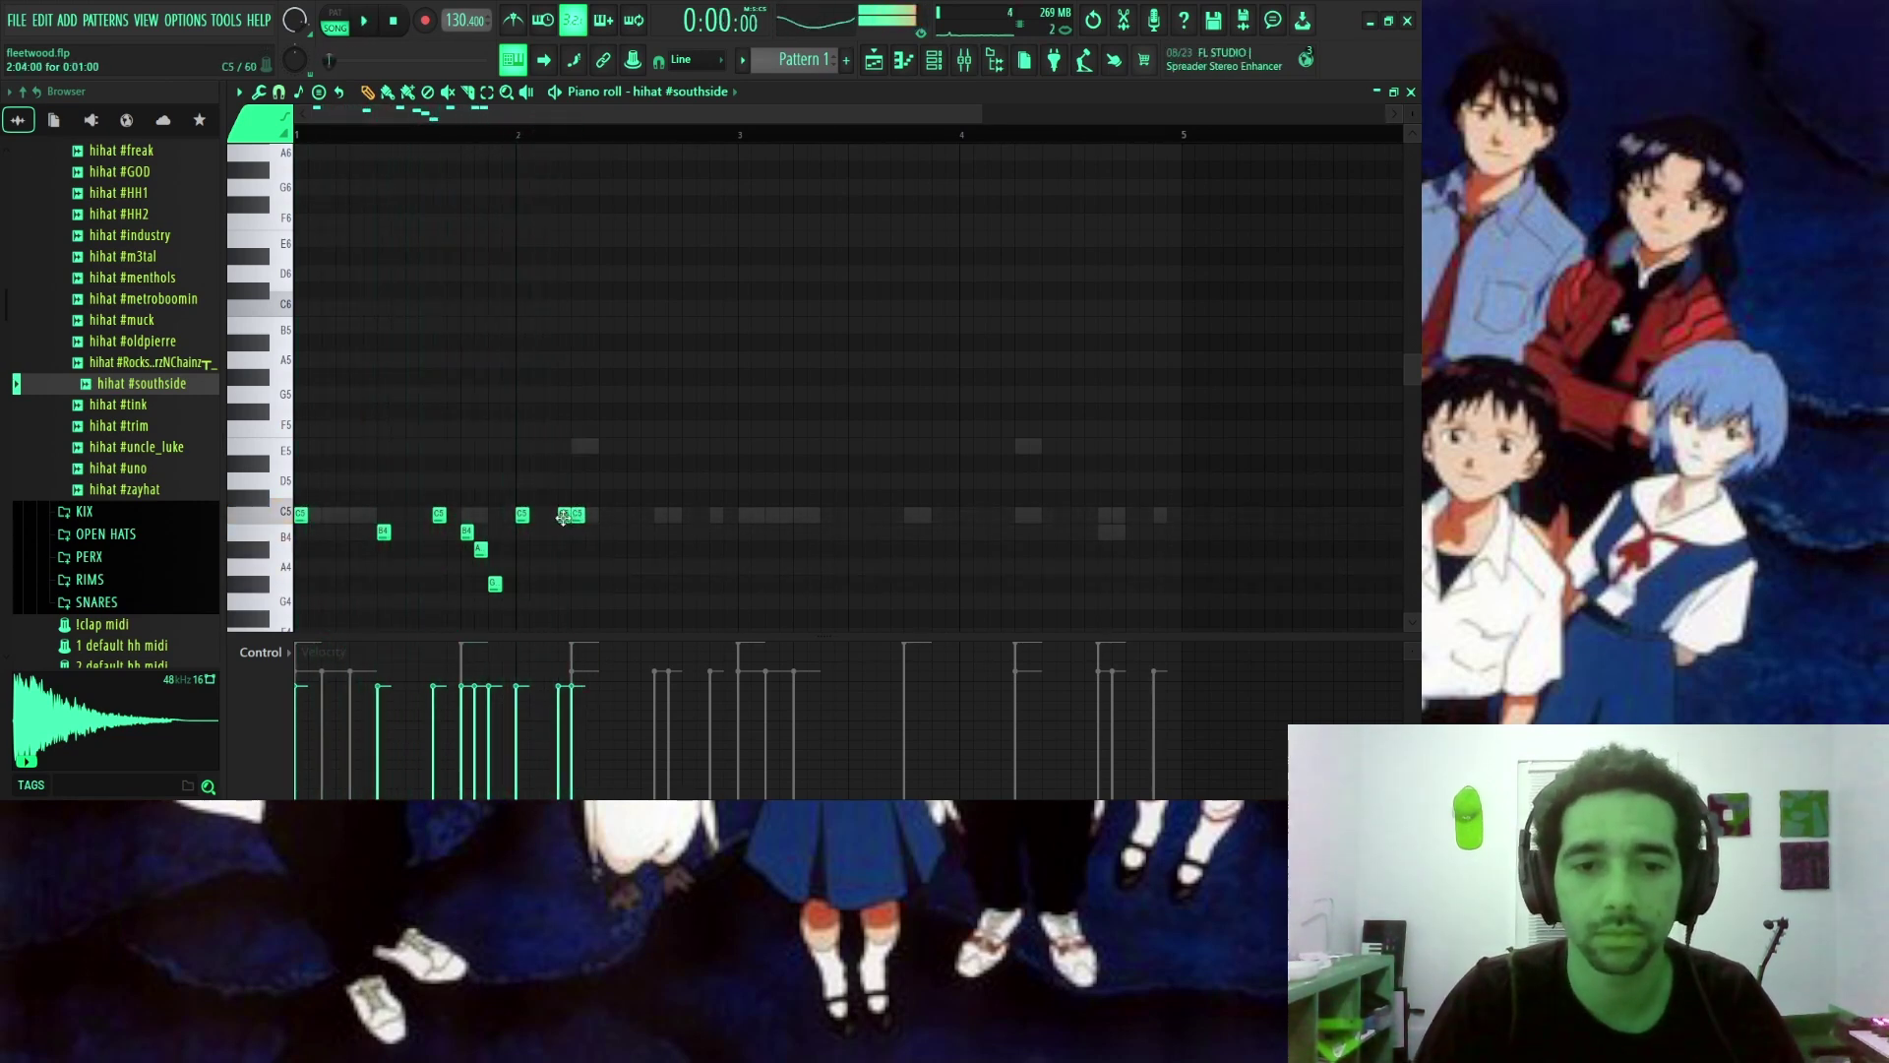
right_click(563, 515)
right_click(579, 516)
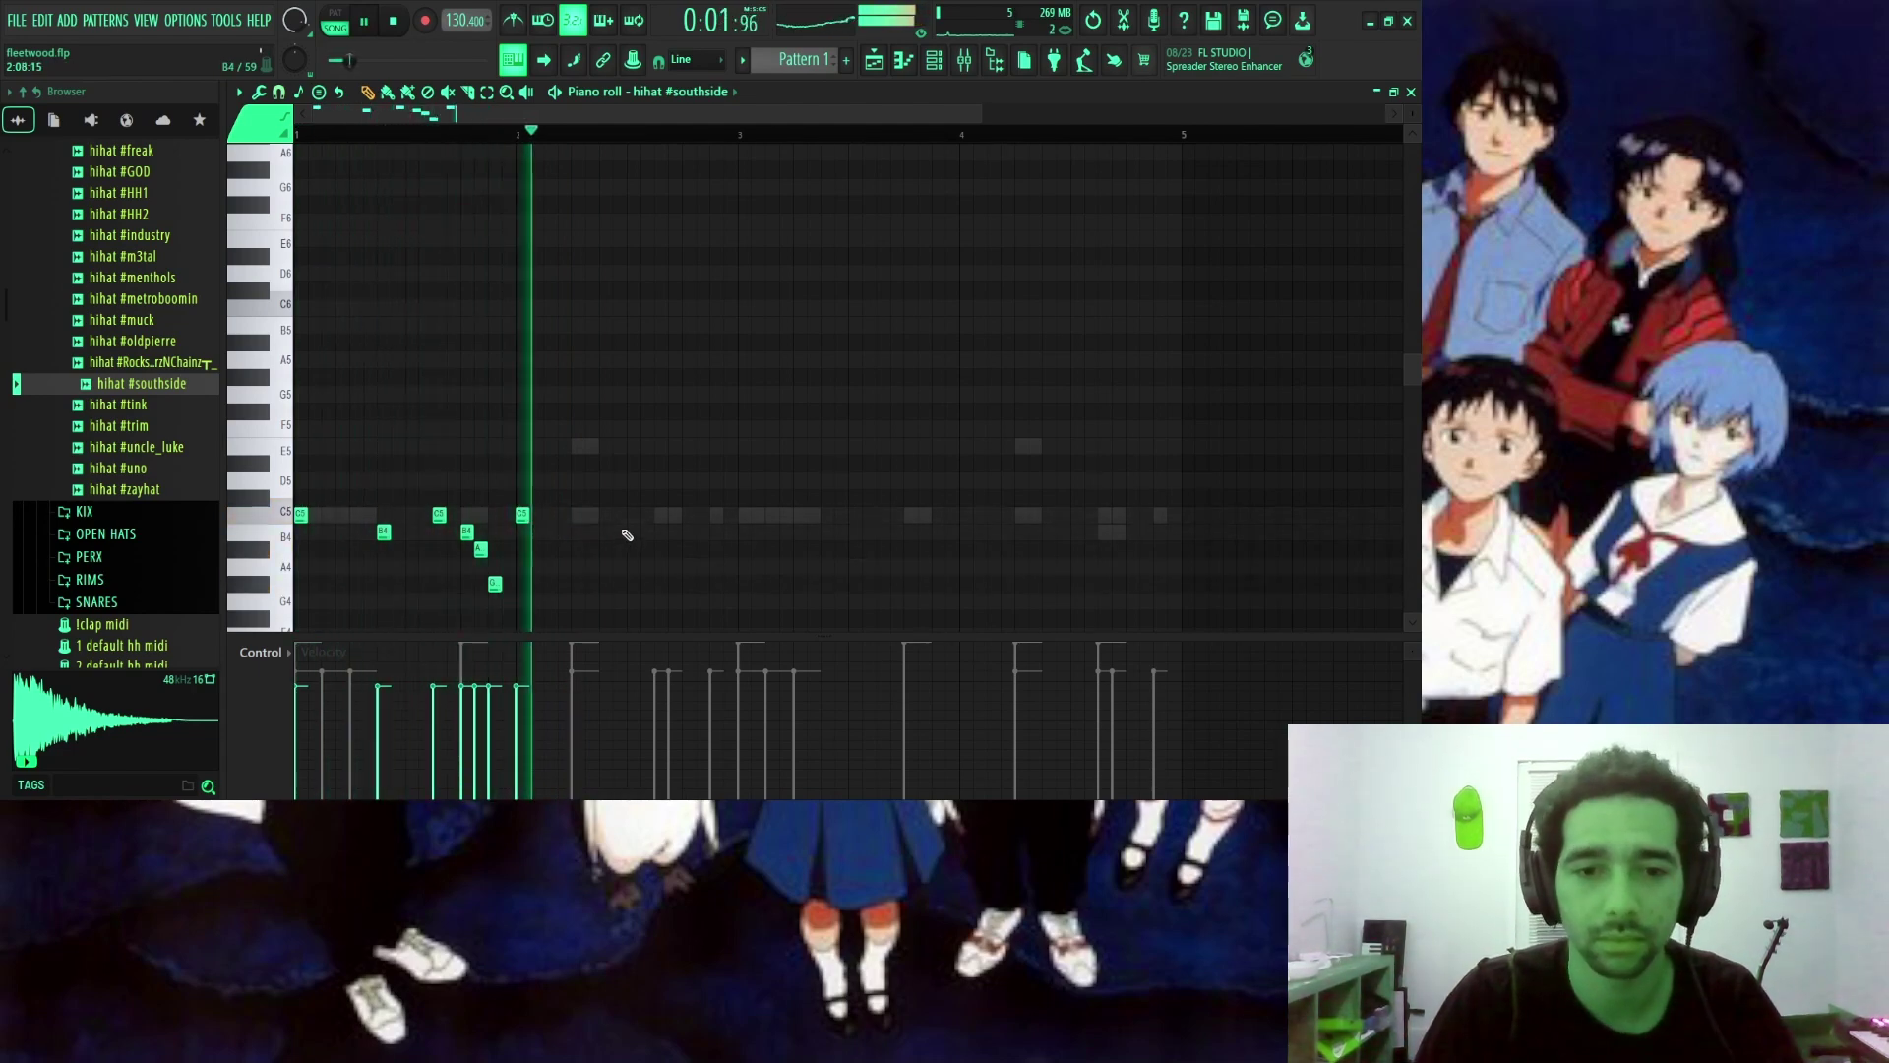
Build the bar 2 hi-hat pattern with B4 at step 7, C5 at step 9, B4 at step 12 and A#4 at step 13.
left_click(616, 532)
left_click(604, 532)
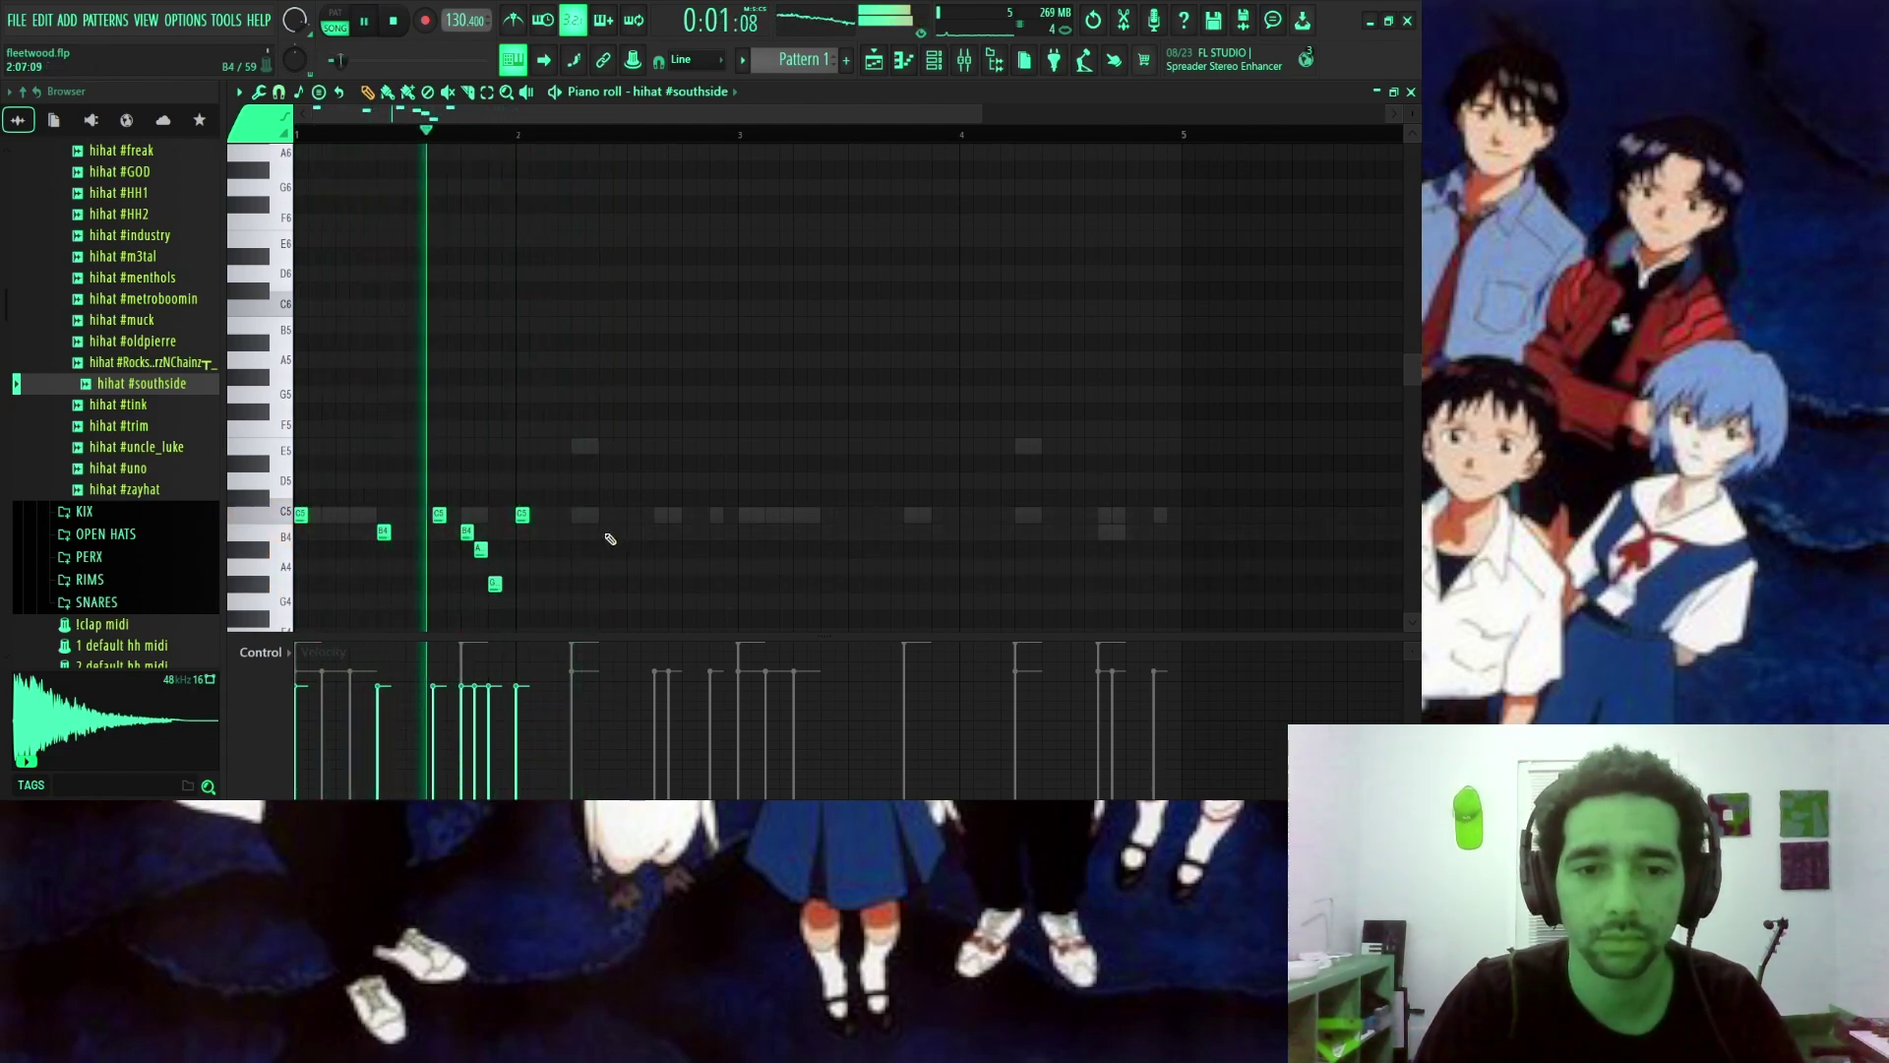
left_click(633, 515)
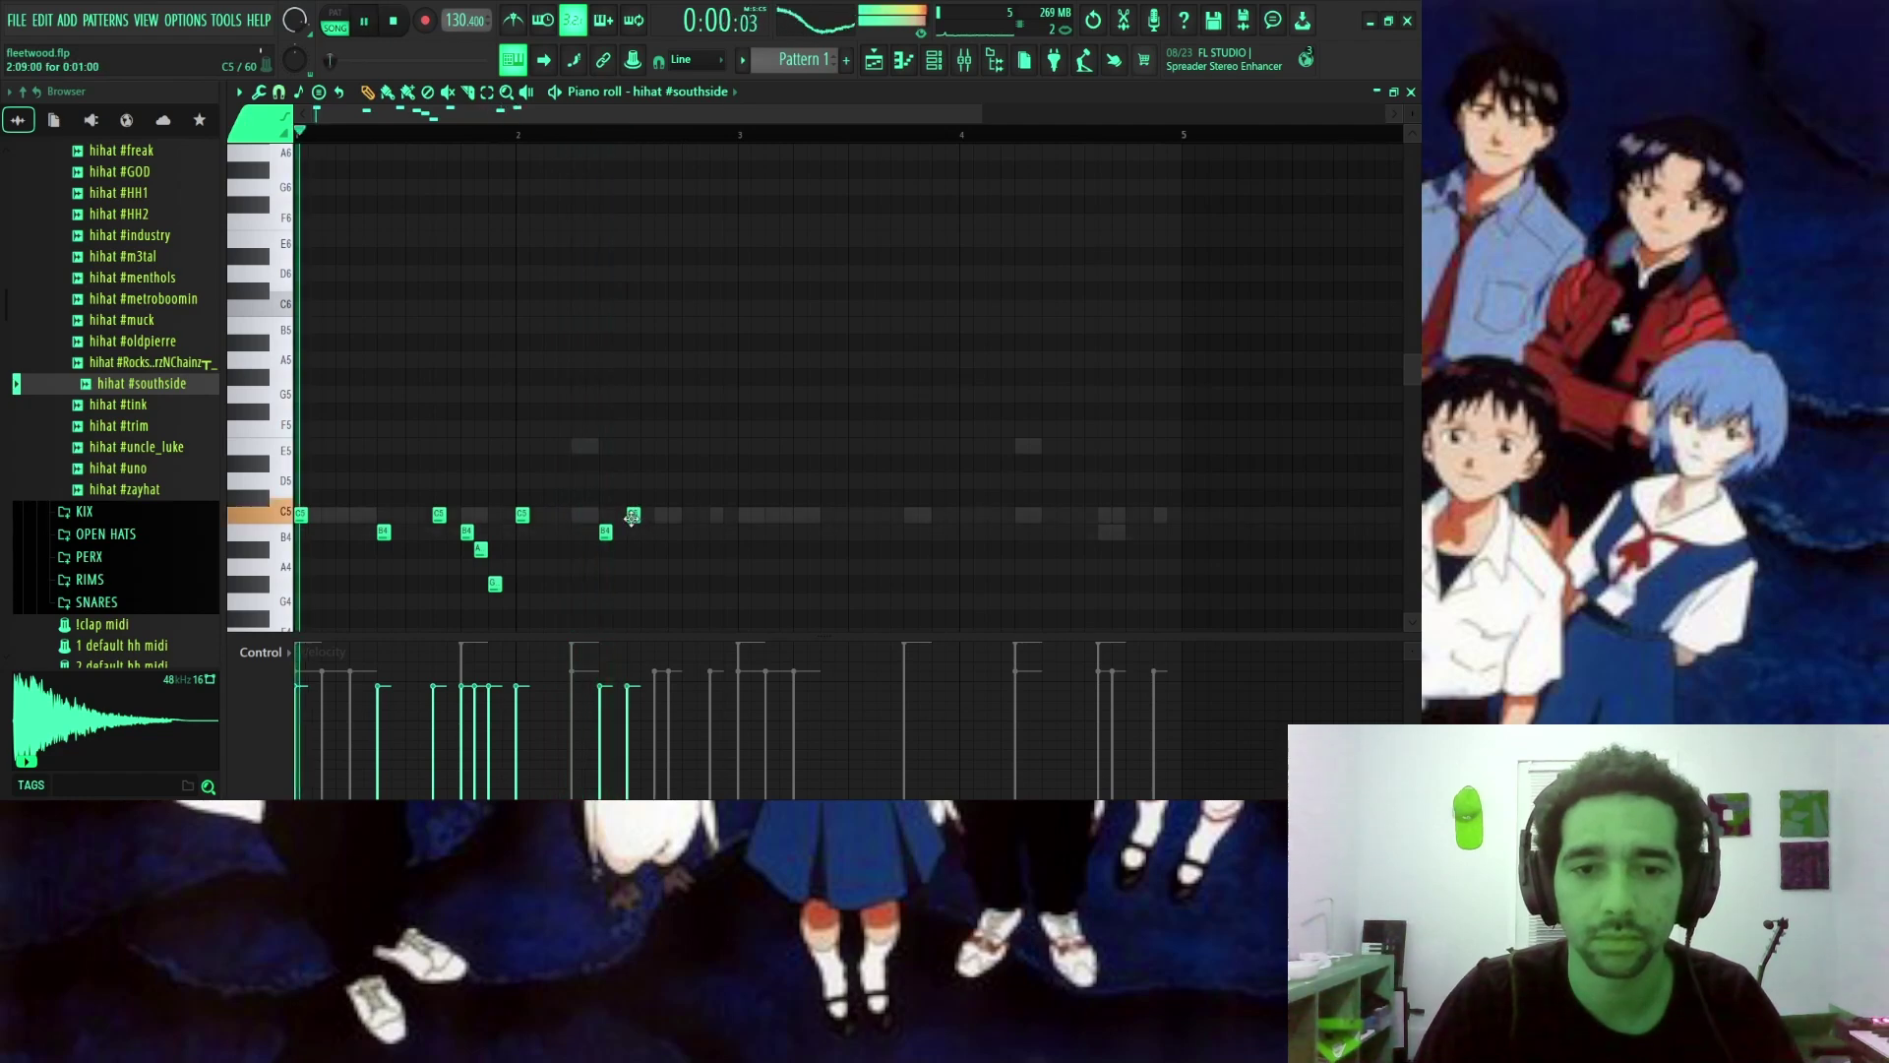
left_click(660, 514)
left_click(674, 532)
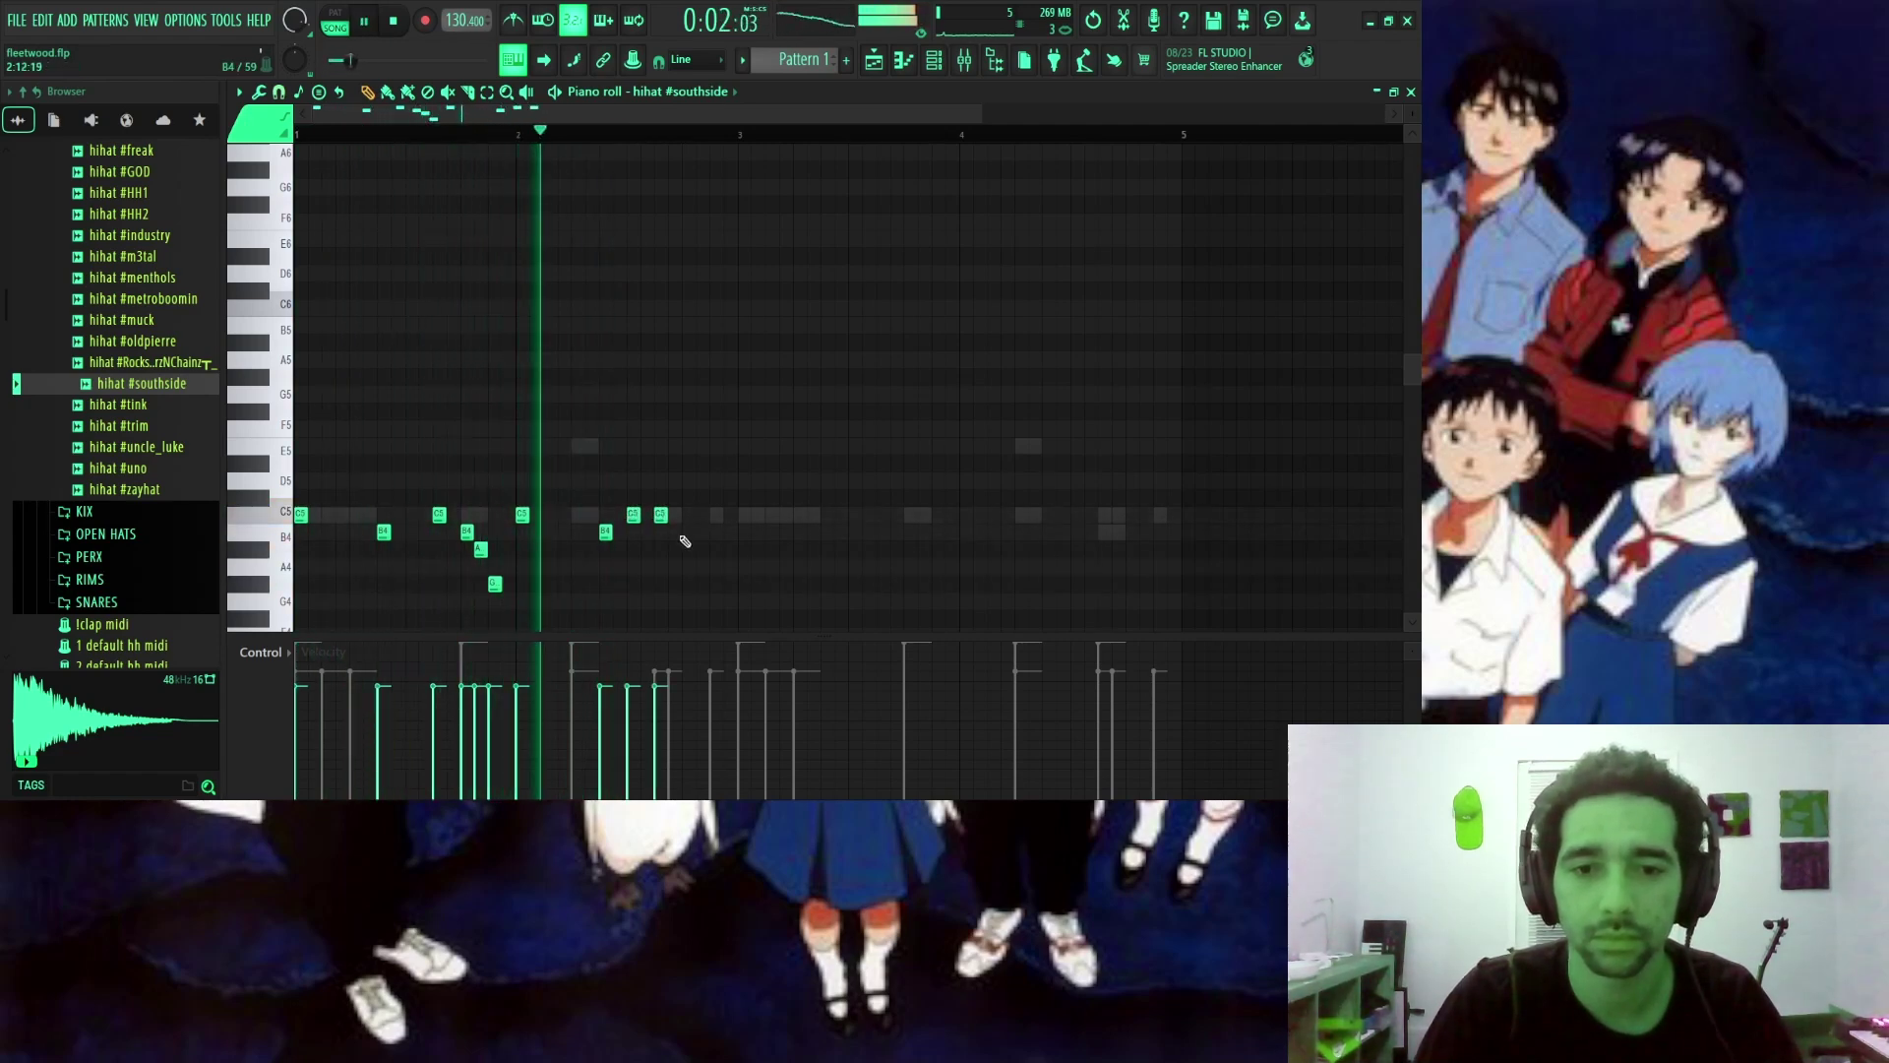
left_click(688, 549)
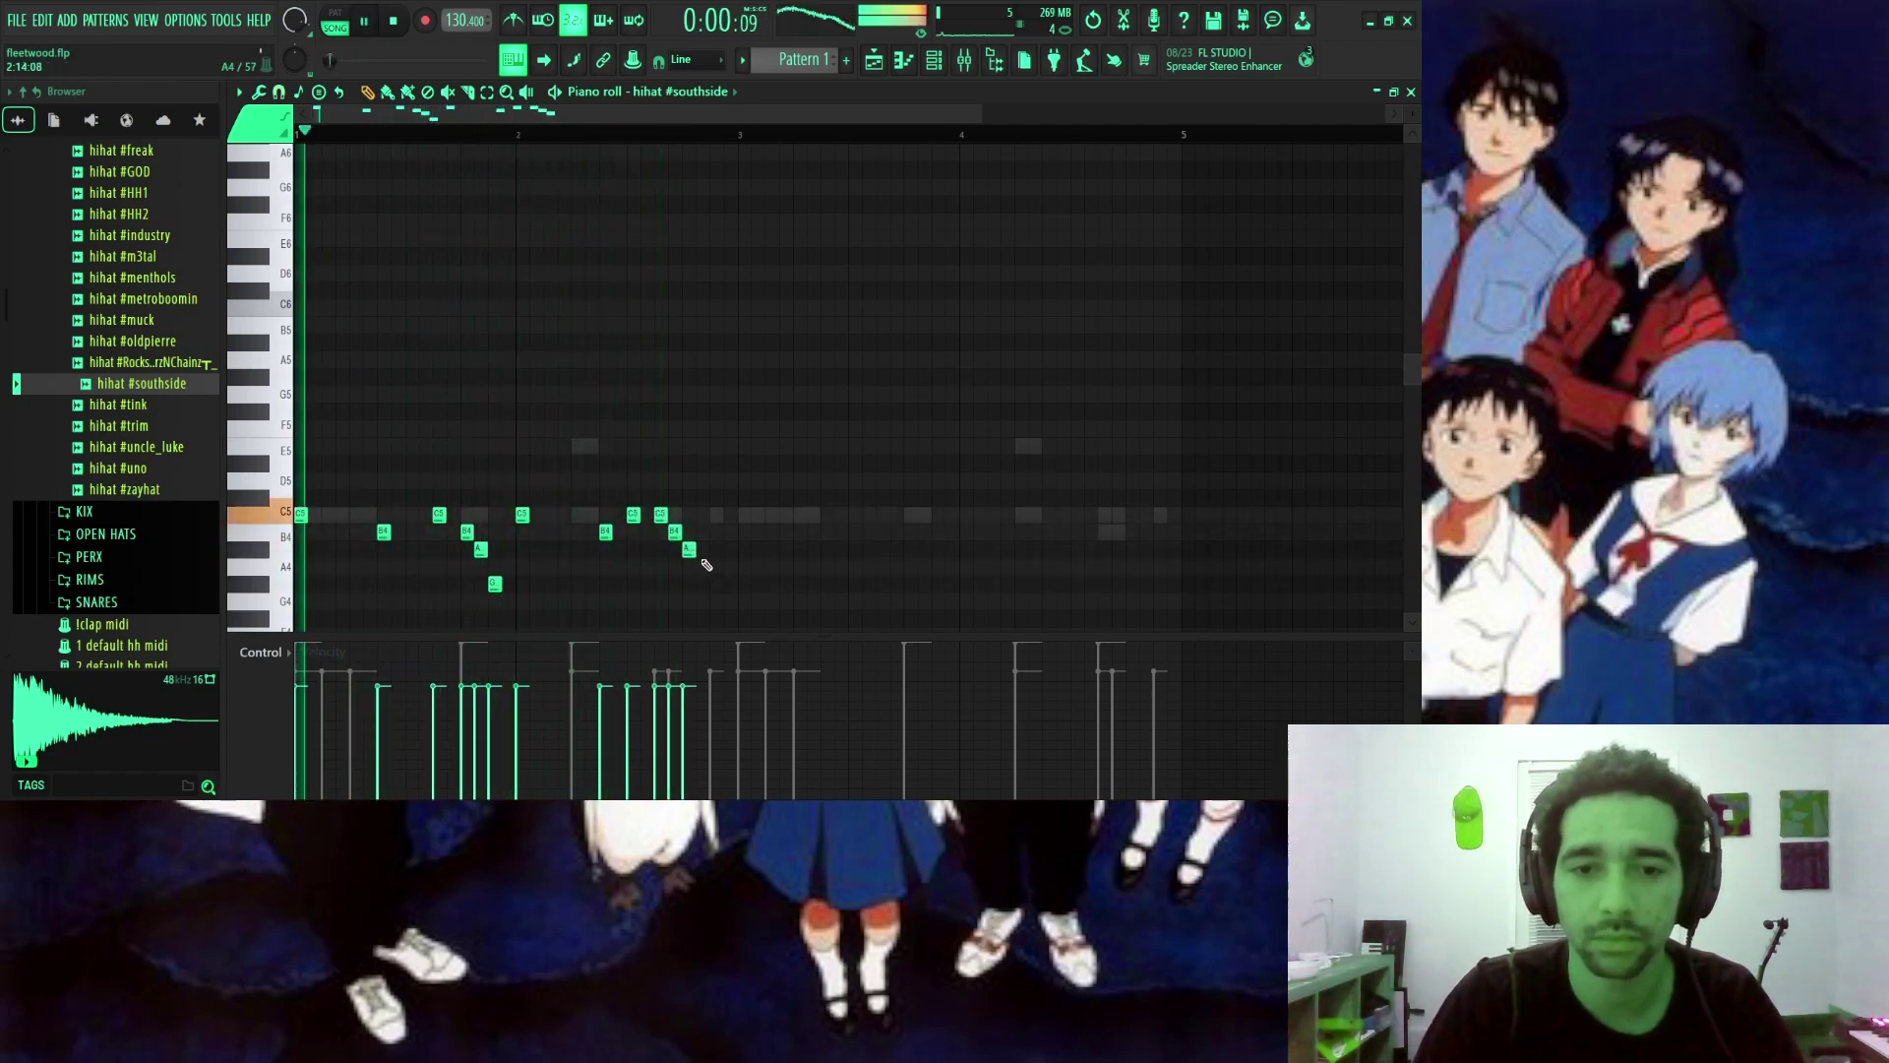
right_click(661, 515)
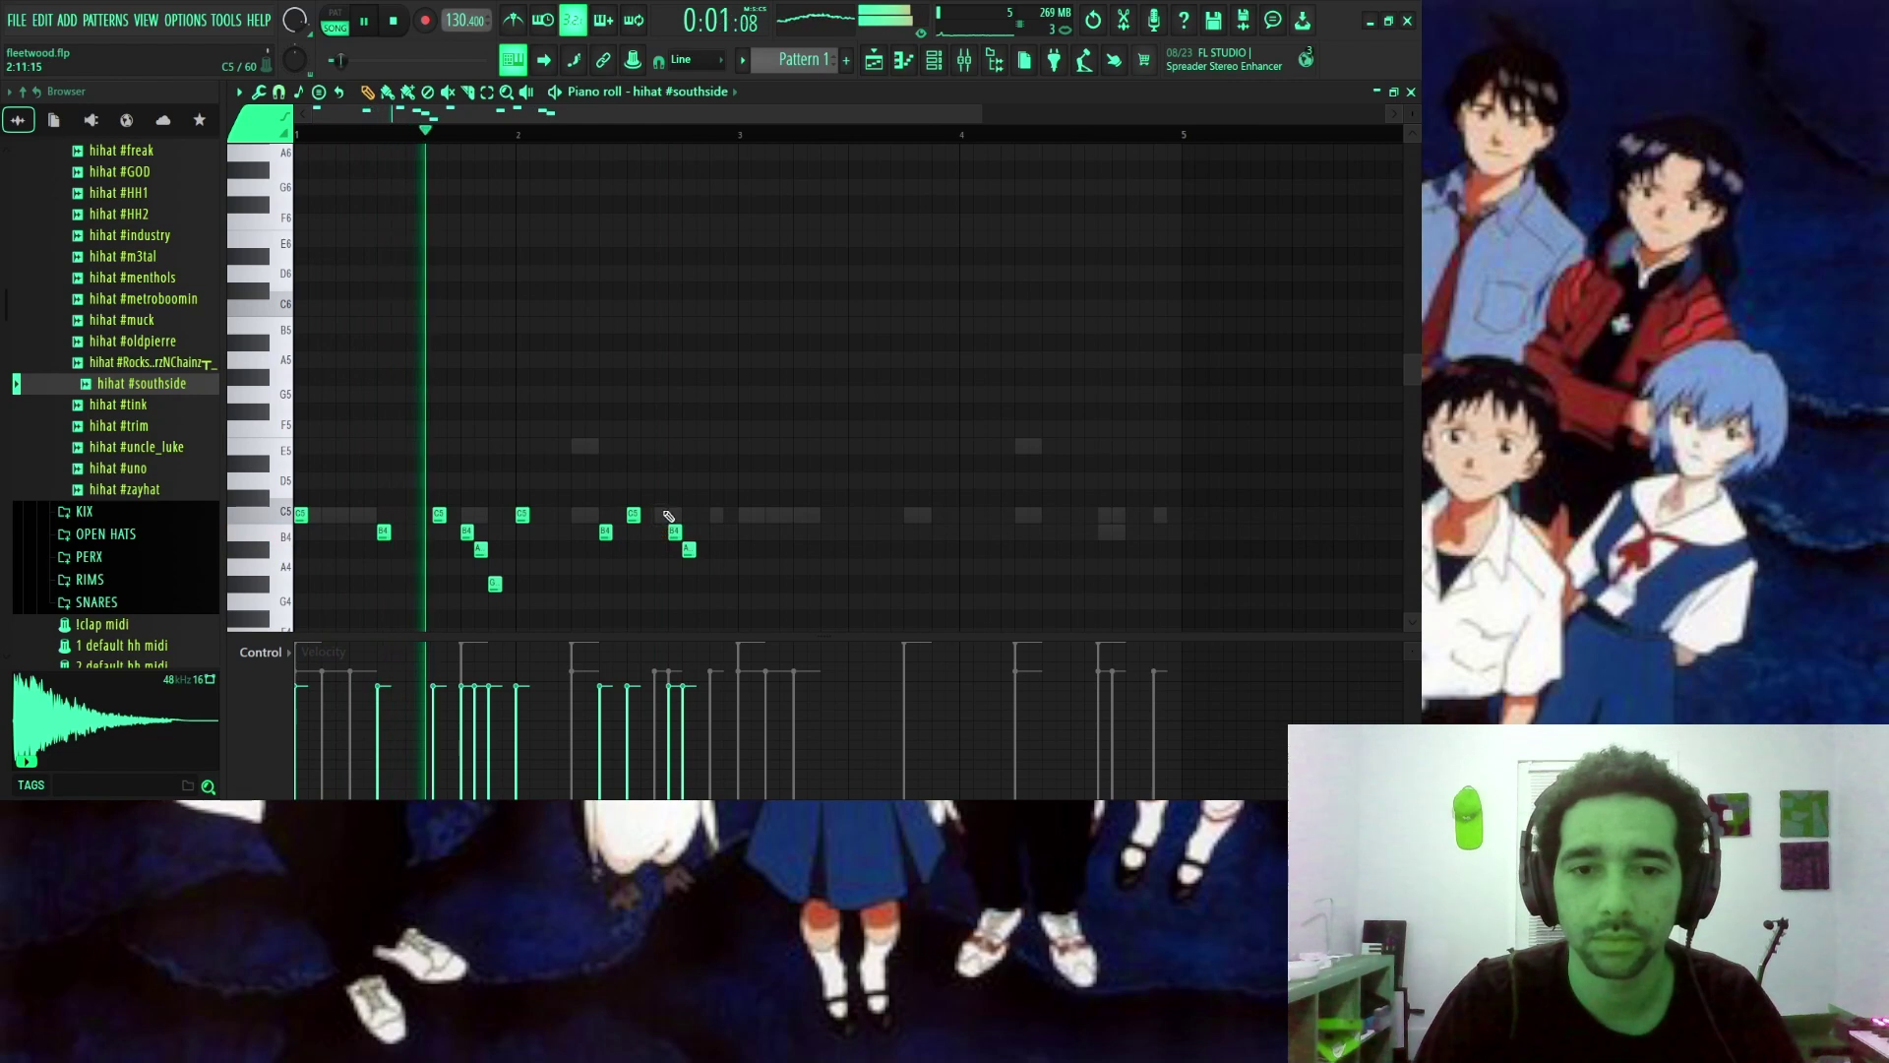
Finish the bar 2 hi-hat run with a G#4 note at step 14 and a C#5 note at step 15.
left_click(716, 514)
right_click(716, 515)
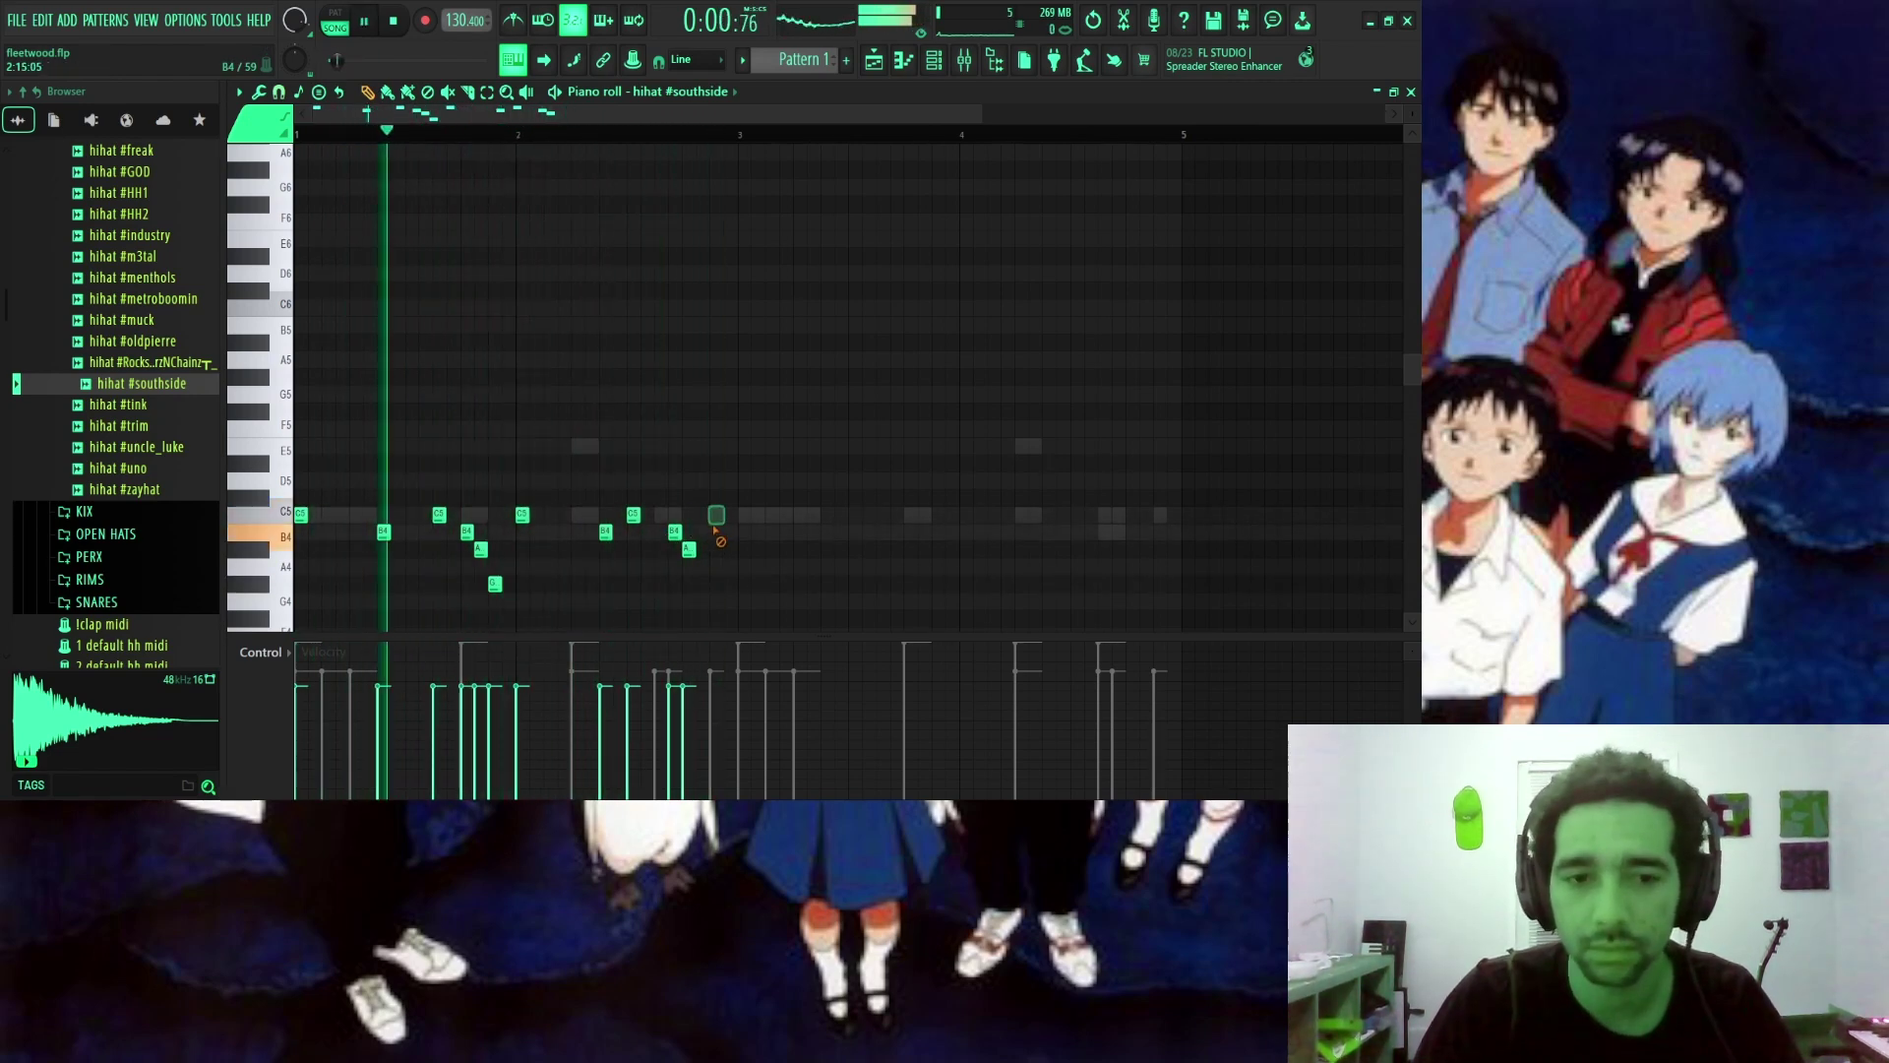
left_click(701, 584)
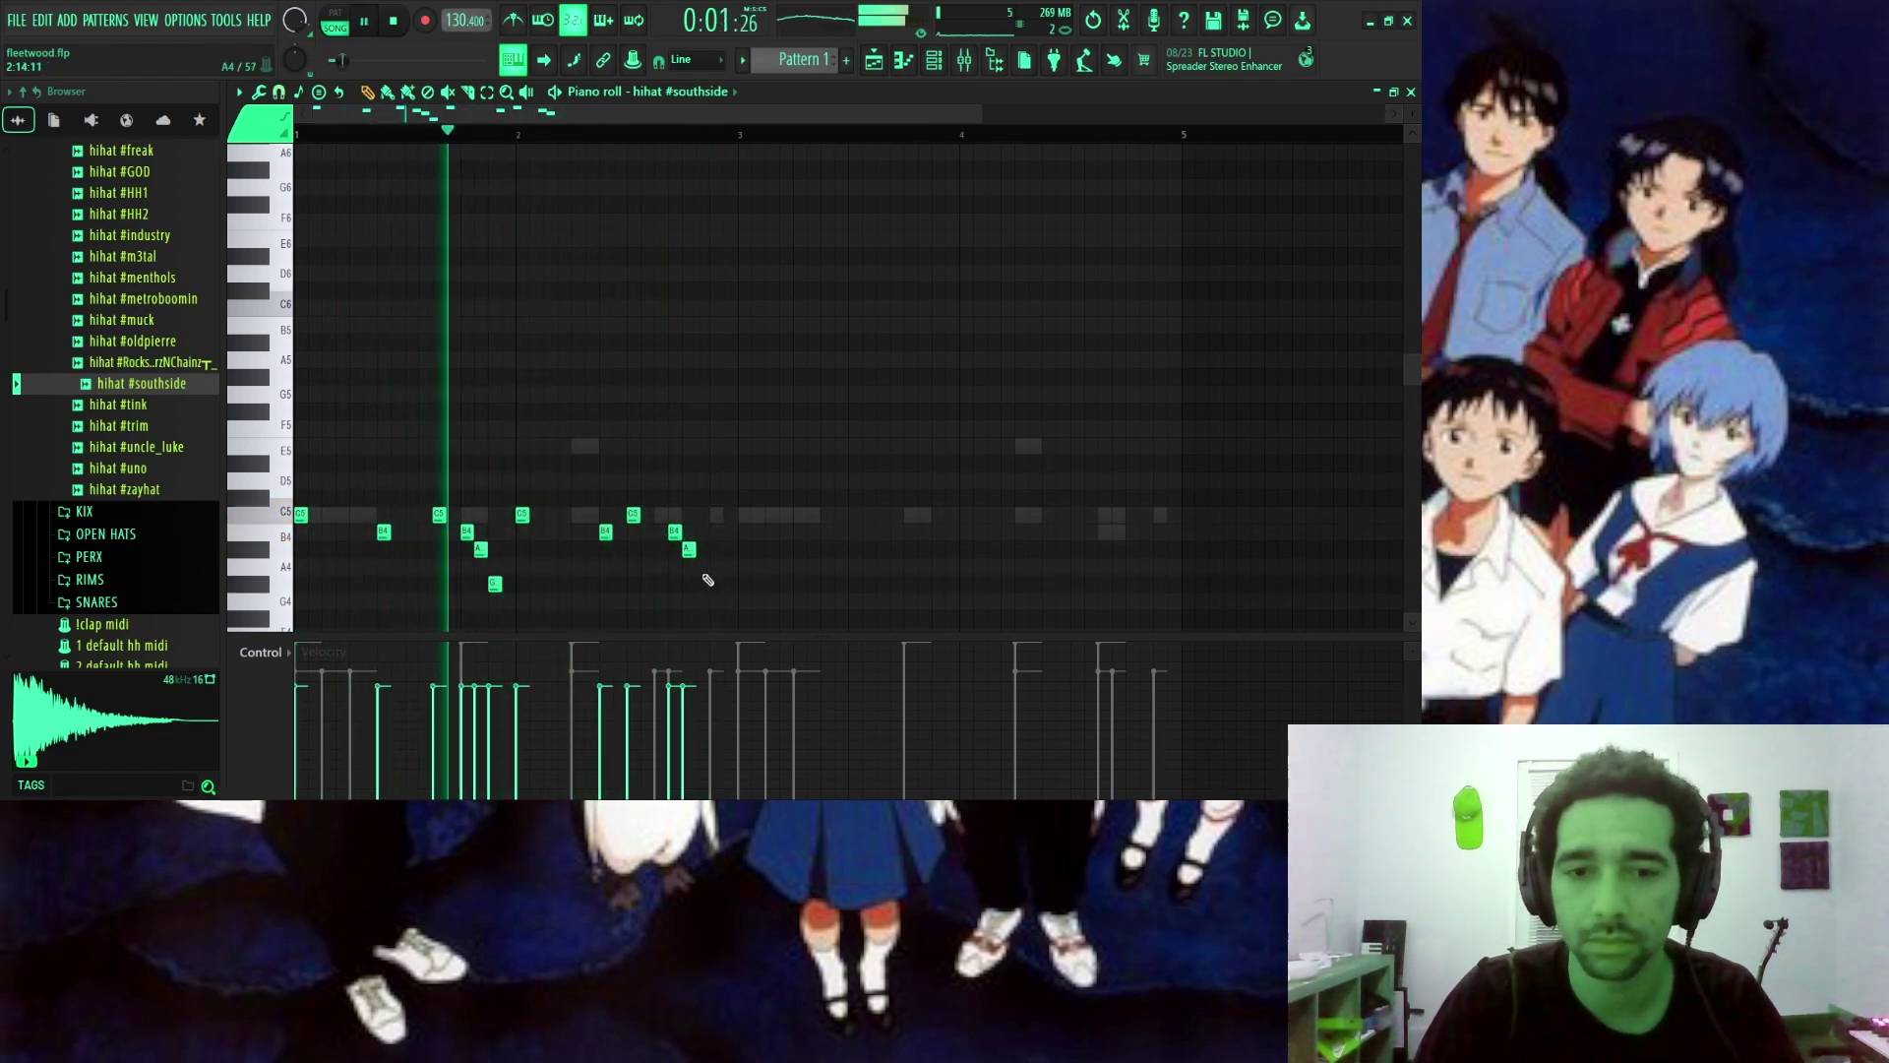
left_click(717, 497)
Duplicate the two-bar hi-hat pattern into bars 3 and 4, delete the C#5 note in bar 2, and close the piano roll.
key("ctrl+b")
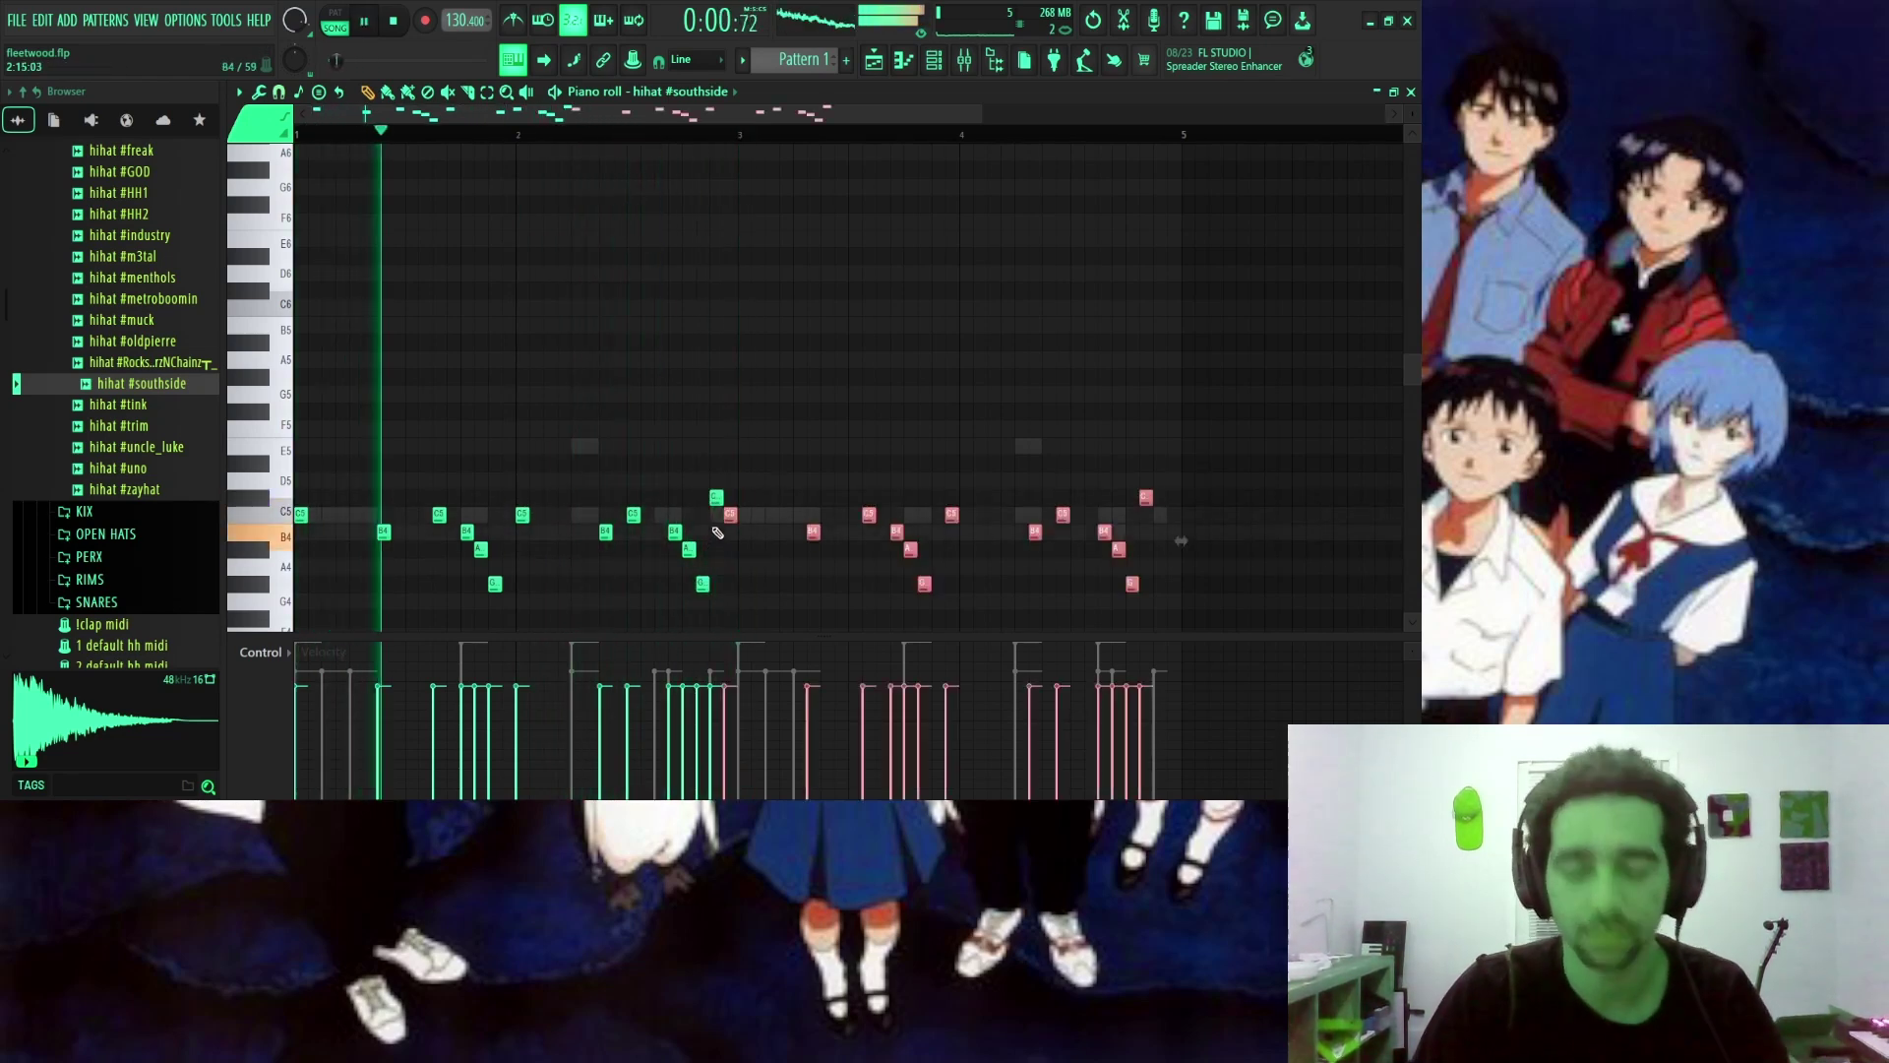
key("ctrl+d")
right_click(716, 497)
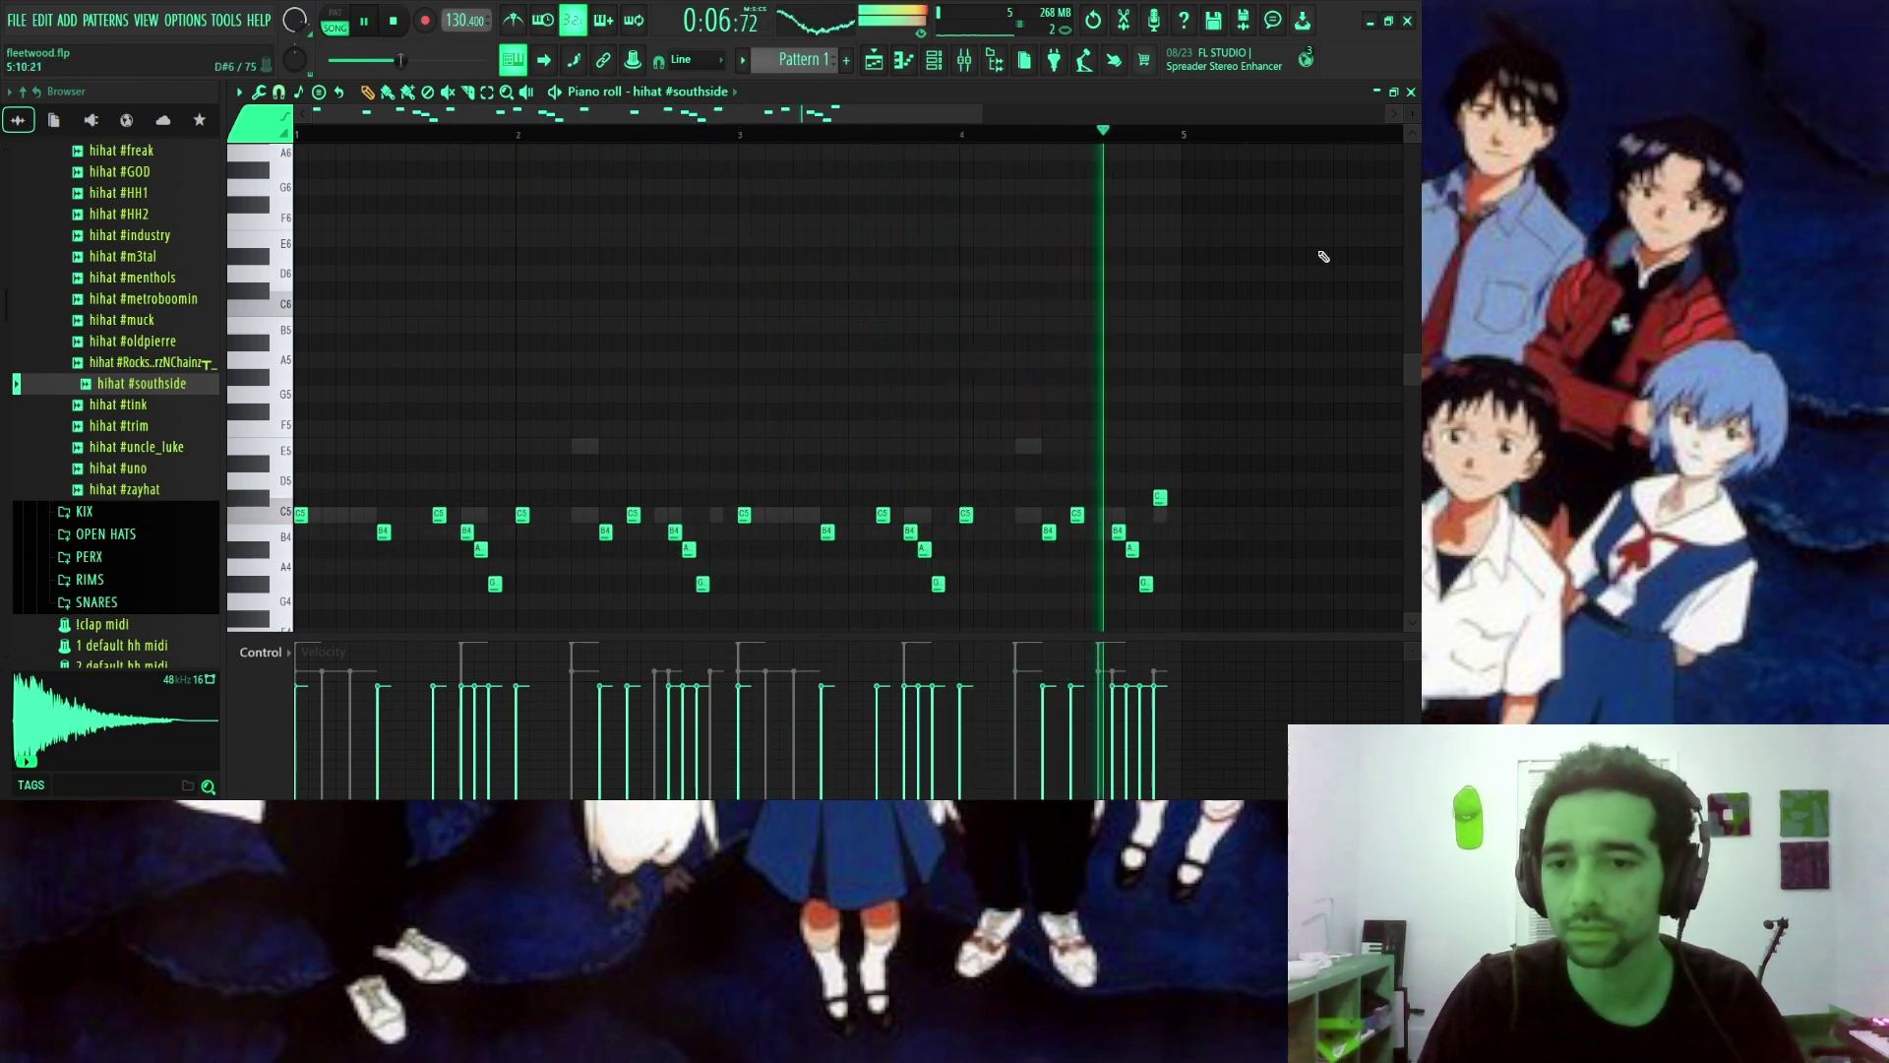
left_click(1410, 92)
Preview SNARES samples such as snare #AGC, #ammm and #artist, and add snare #bam as a new channel below hihat #southside.
scroll(154, 270, "up", 5)
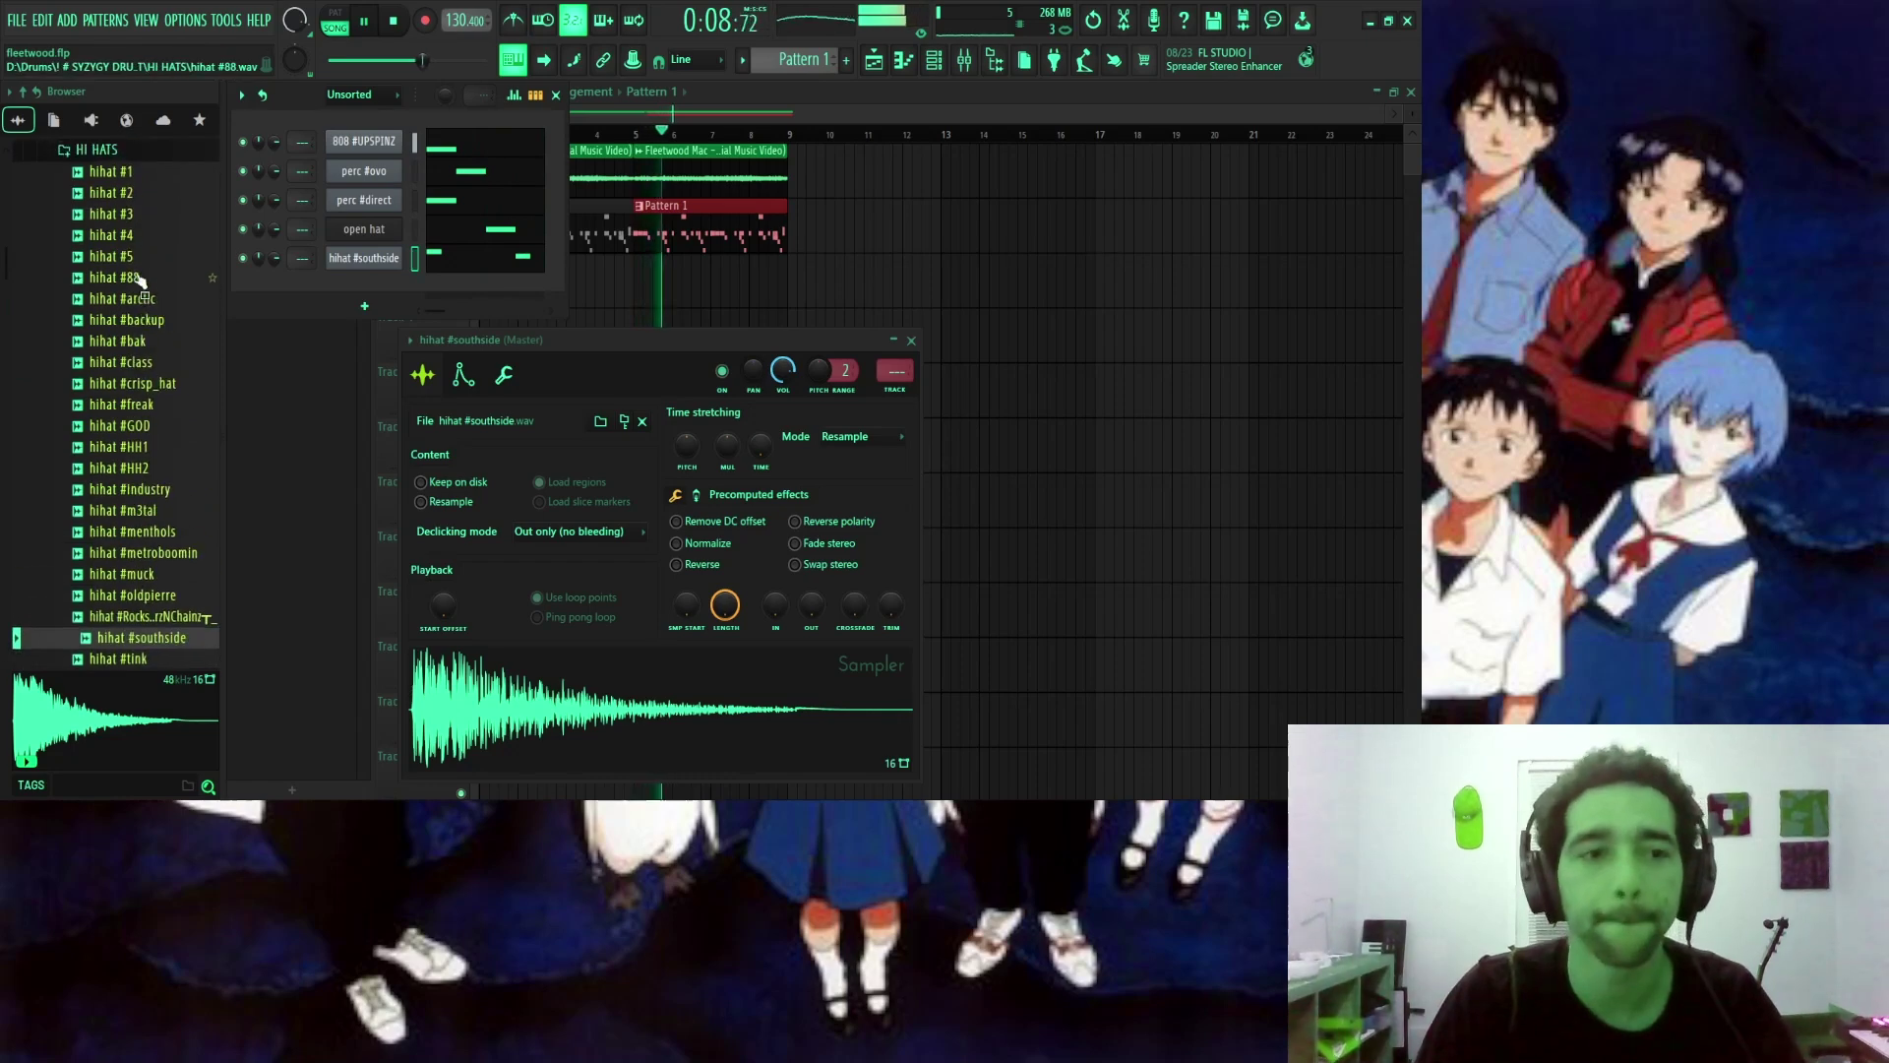
left_click(138, 280)
left_click(95, 390)
left_click(126, 404)
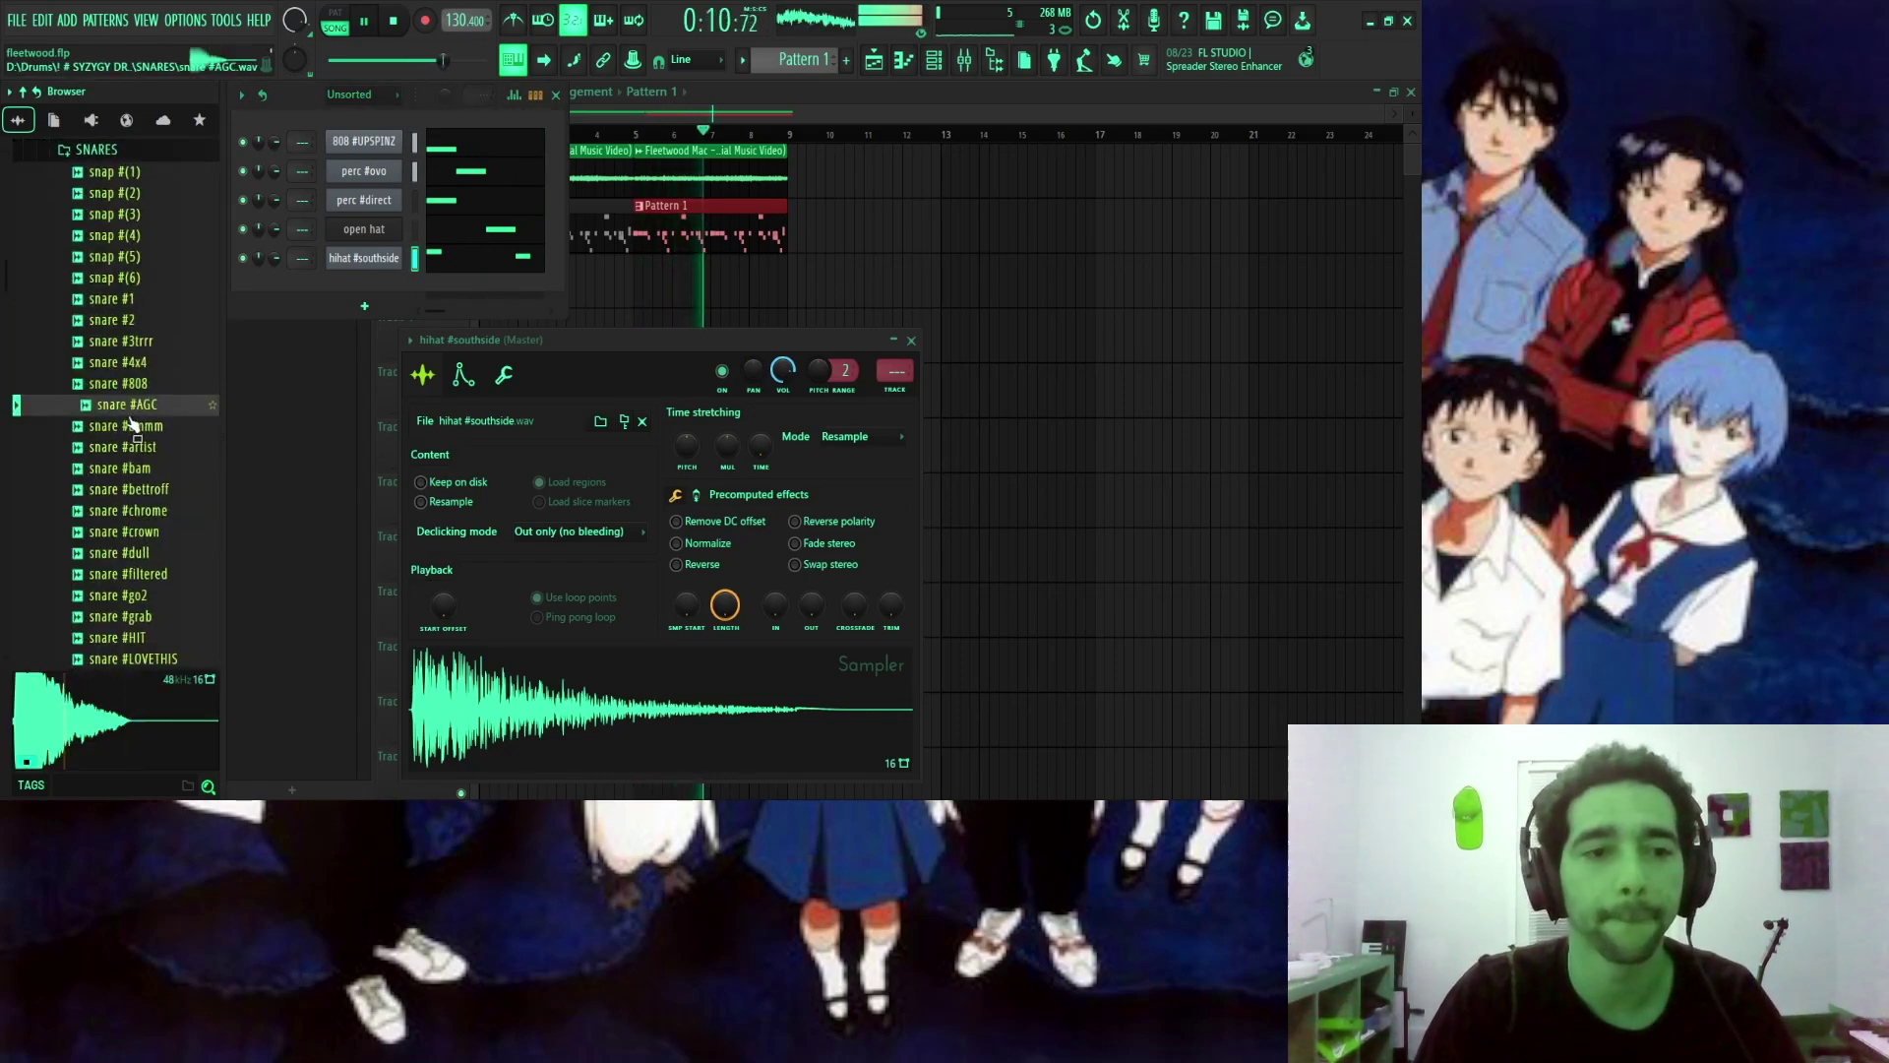
left_click(146, 426)
left_click(149, 448)
left_click(152, 469)
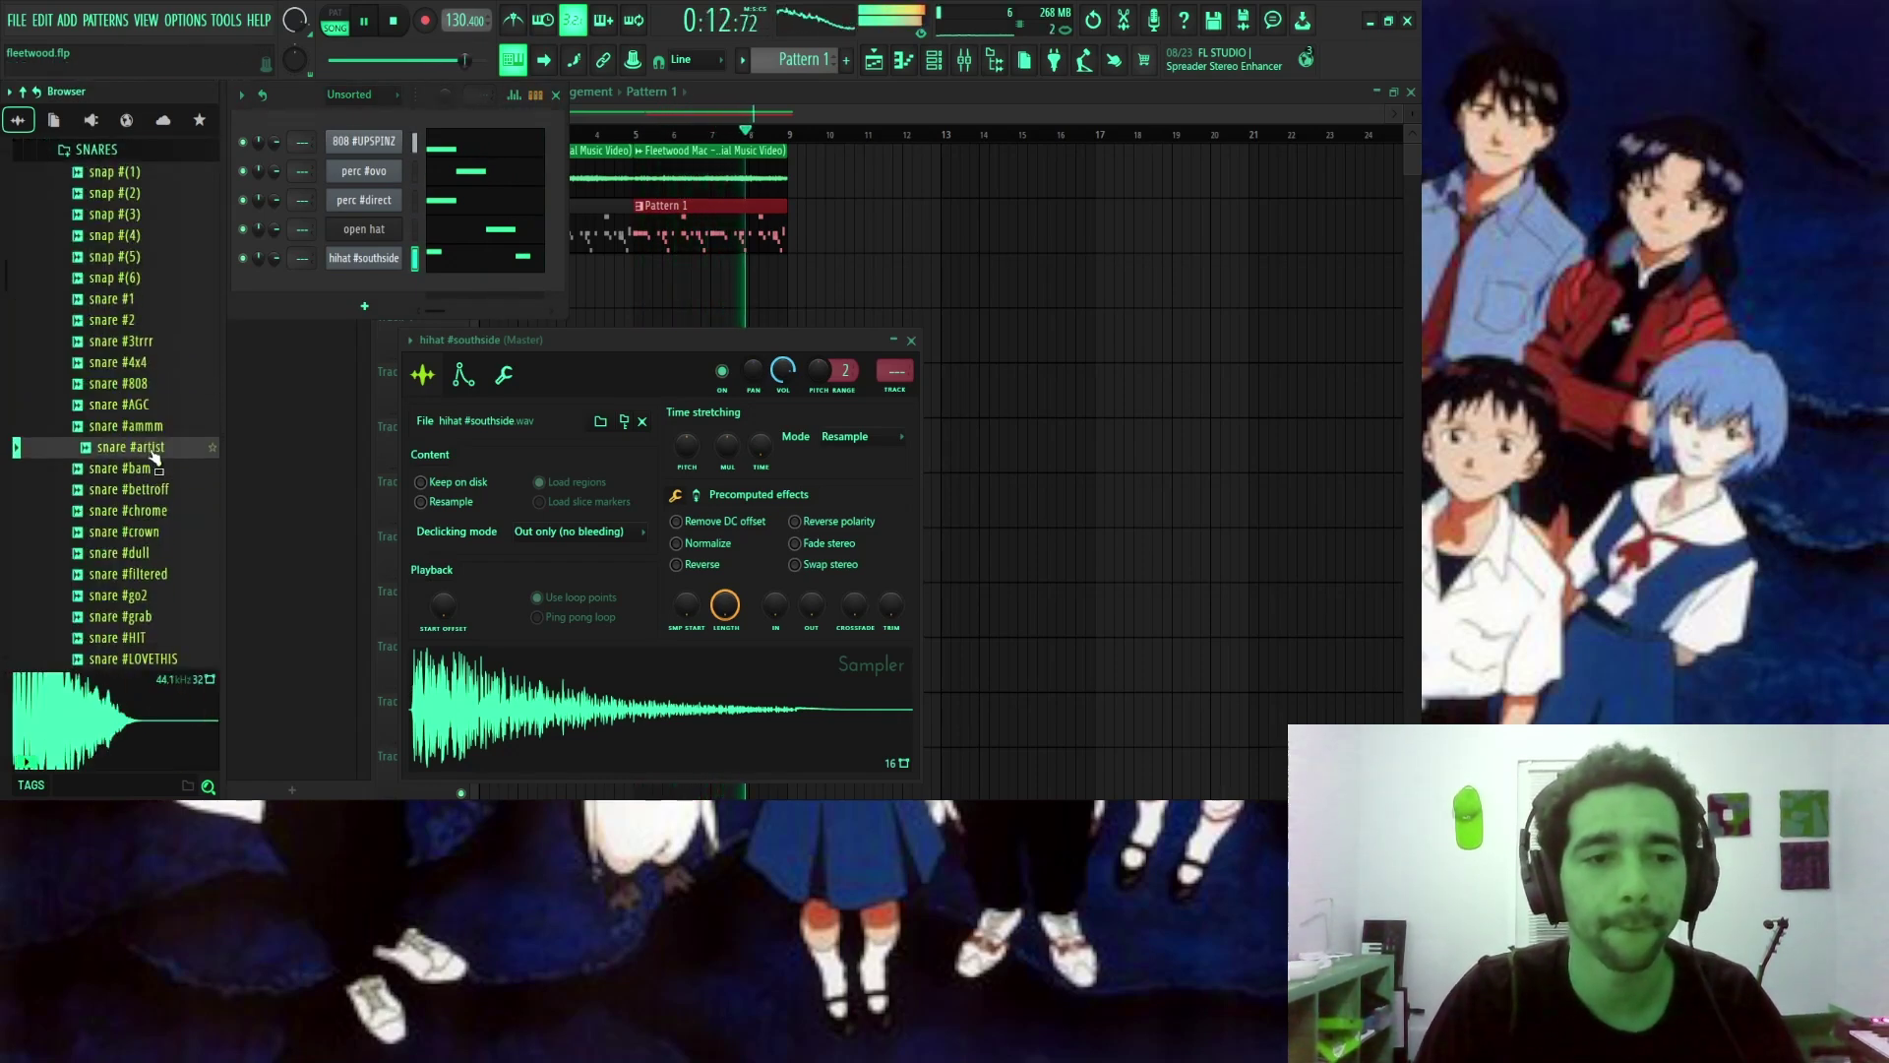
left_click_drag(228, 421, 352, 281)
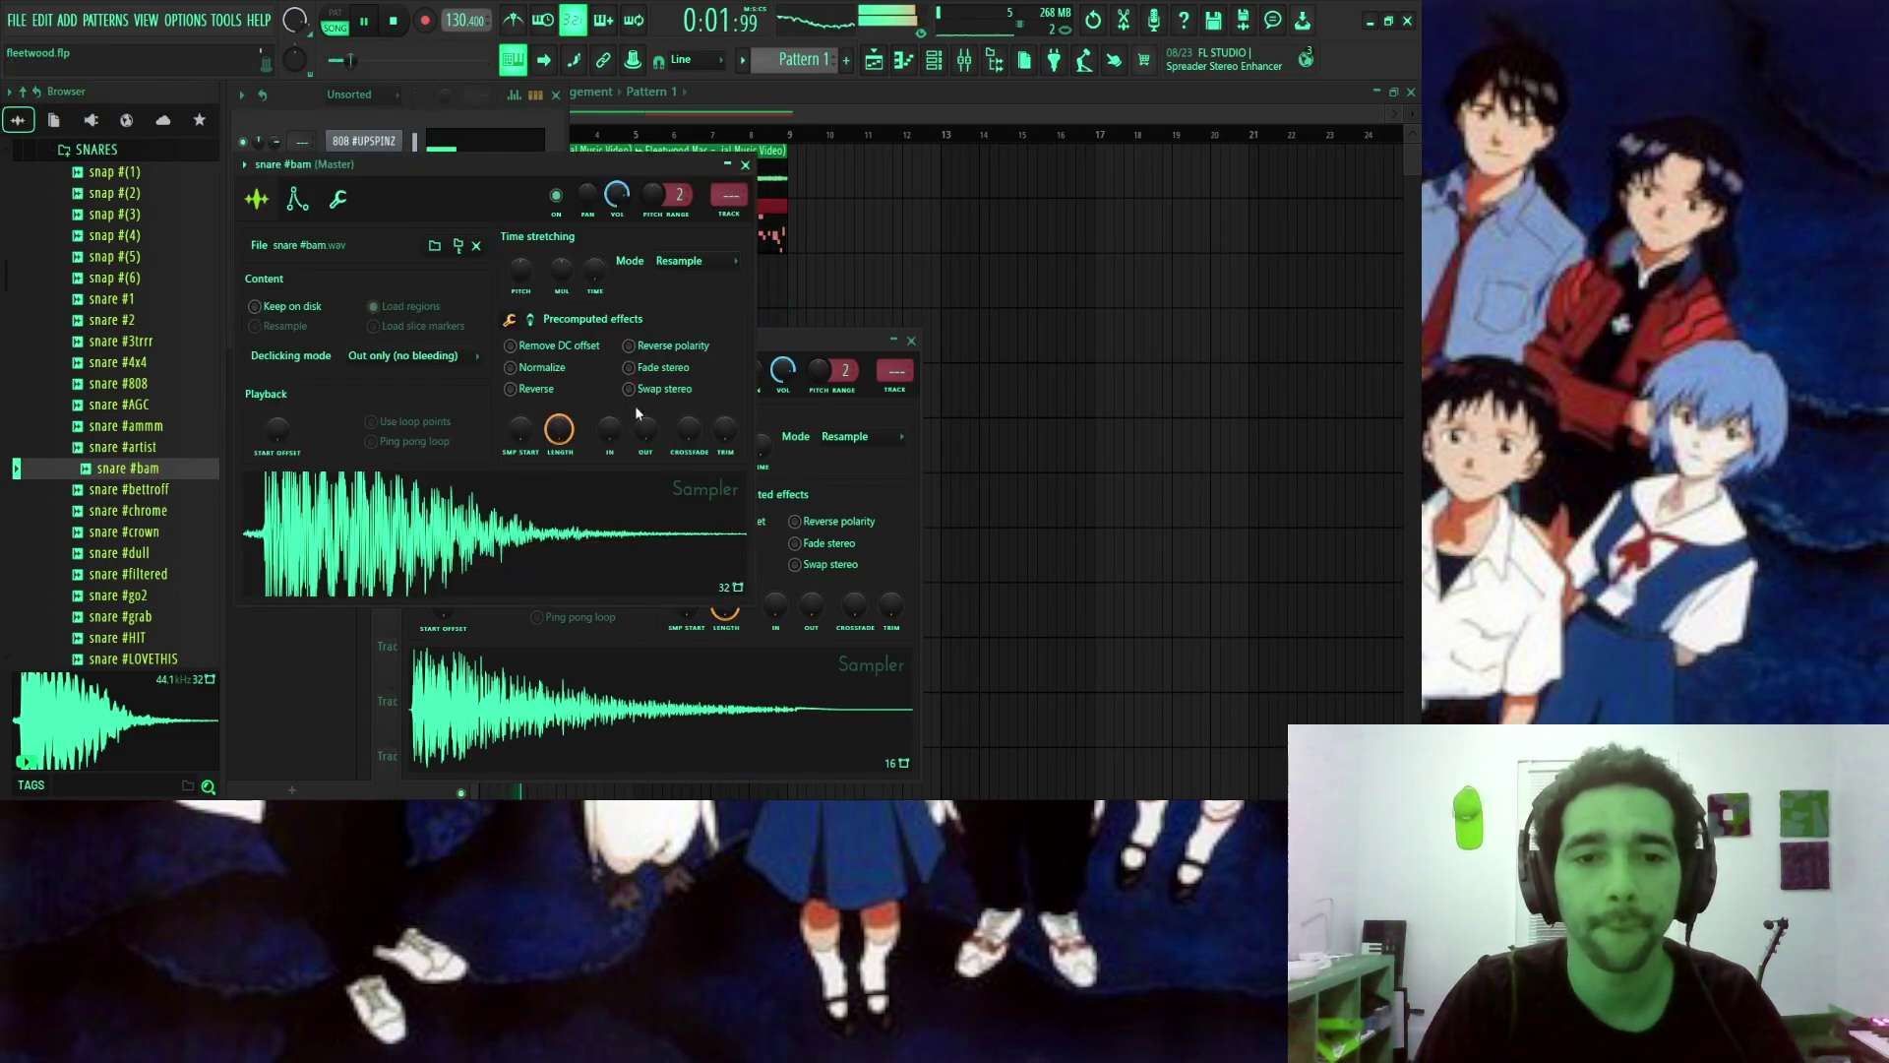
left_click(745, 164)
left_click(911, 340)
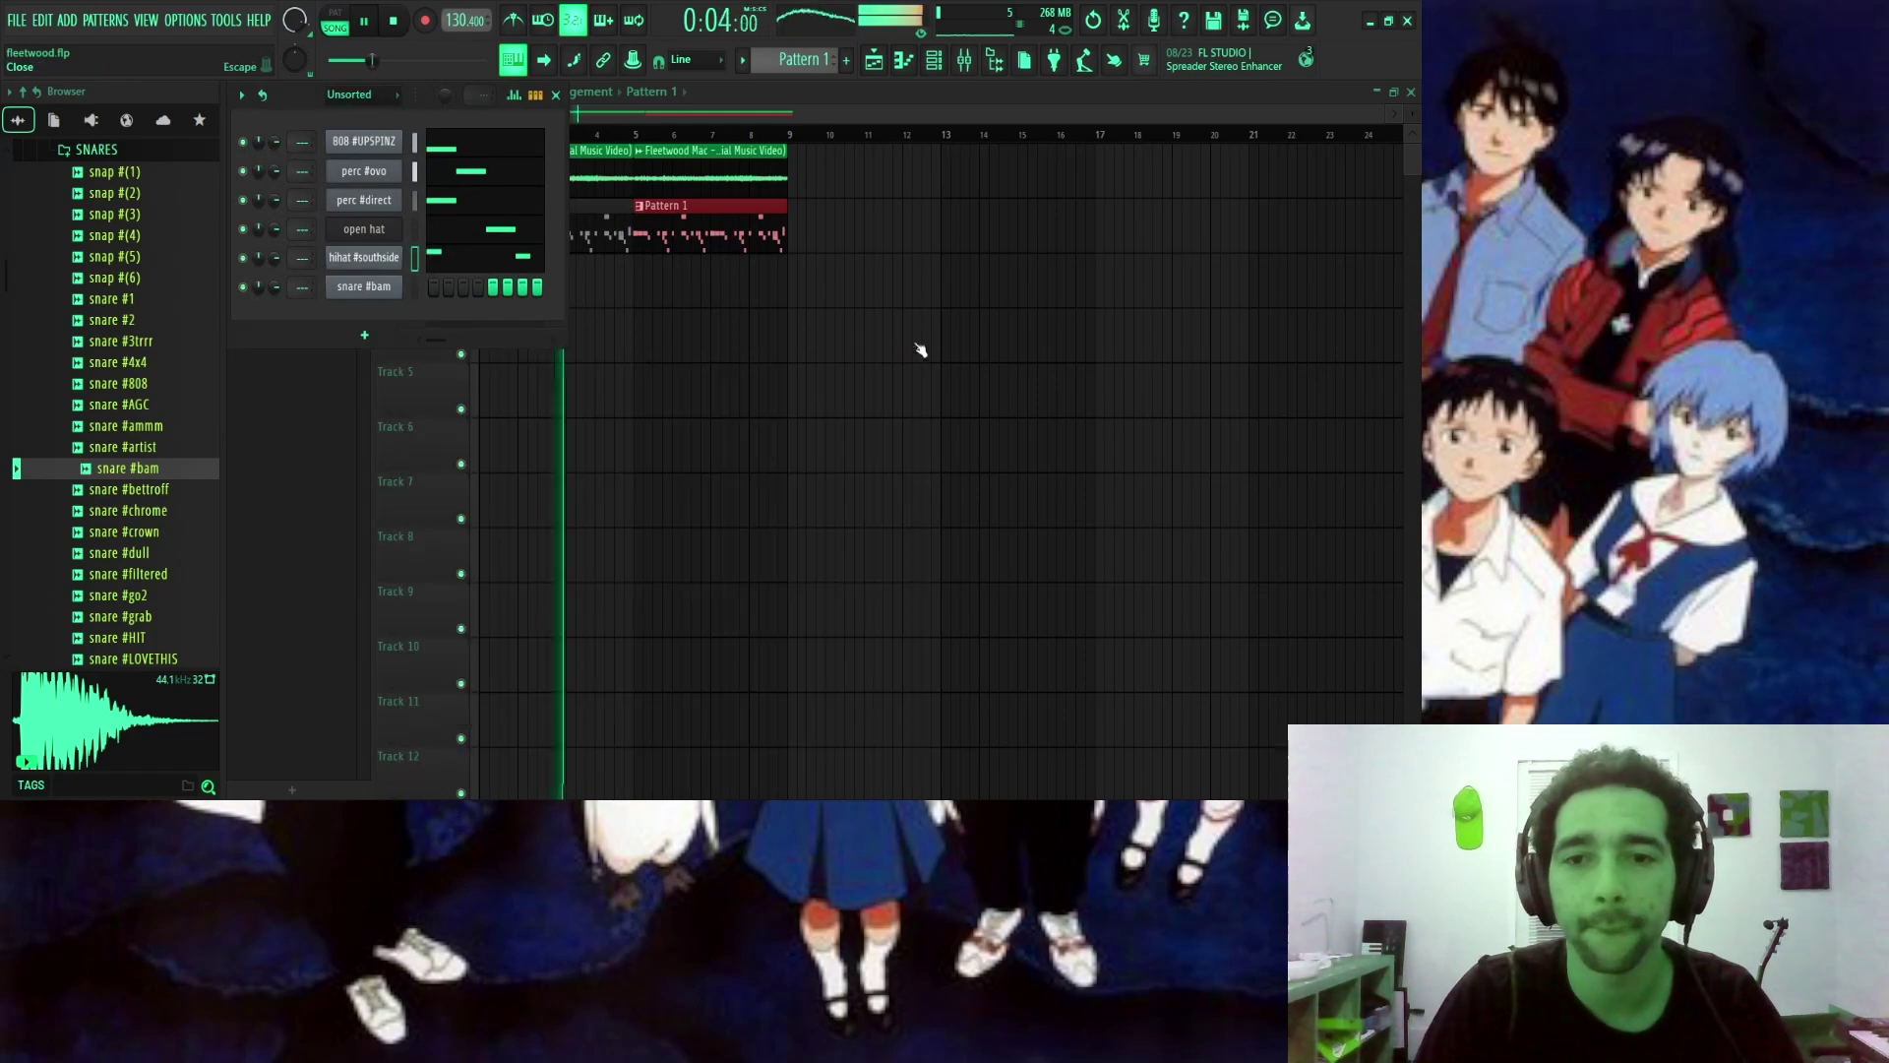
Place a one-step C5 snare note at step 9 of bar 1 and replace the channel's sample with snare #bettroff.
key("F7")
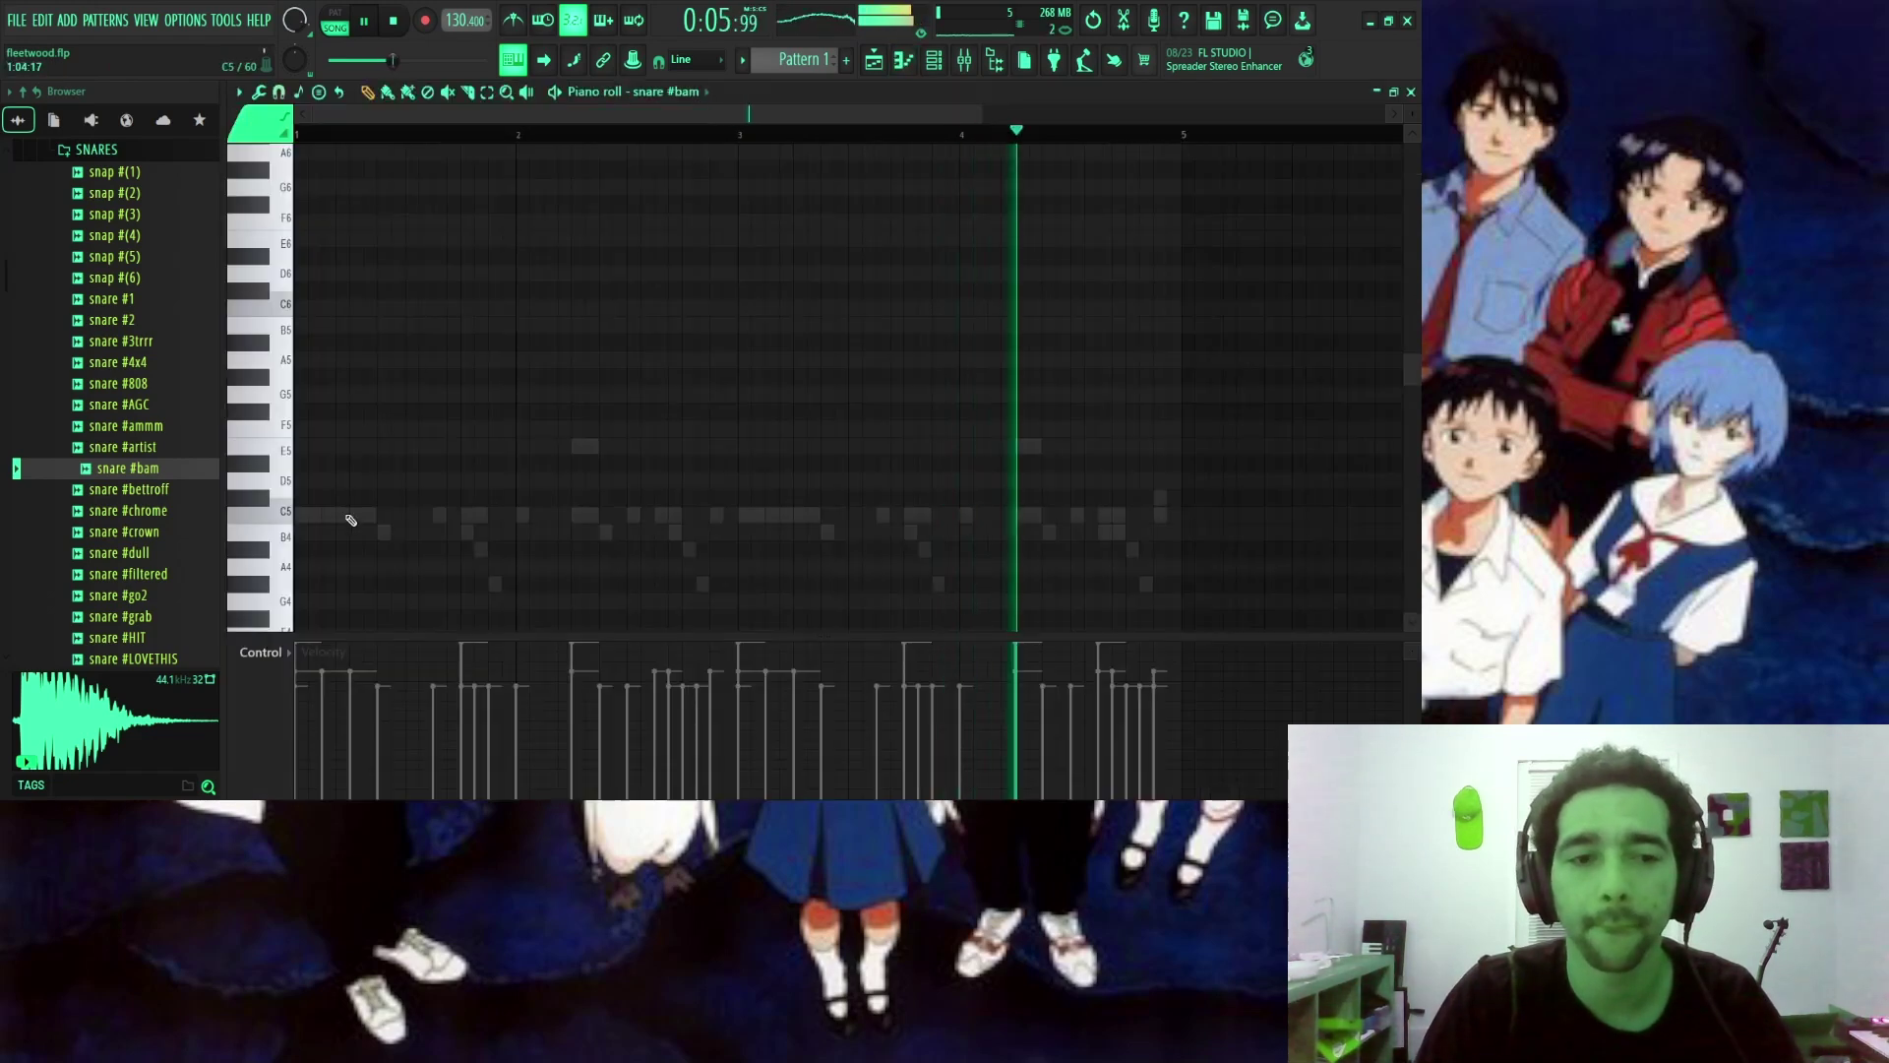
left_click(410, 514)
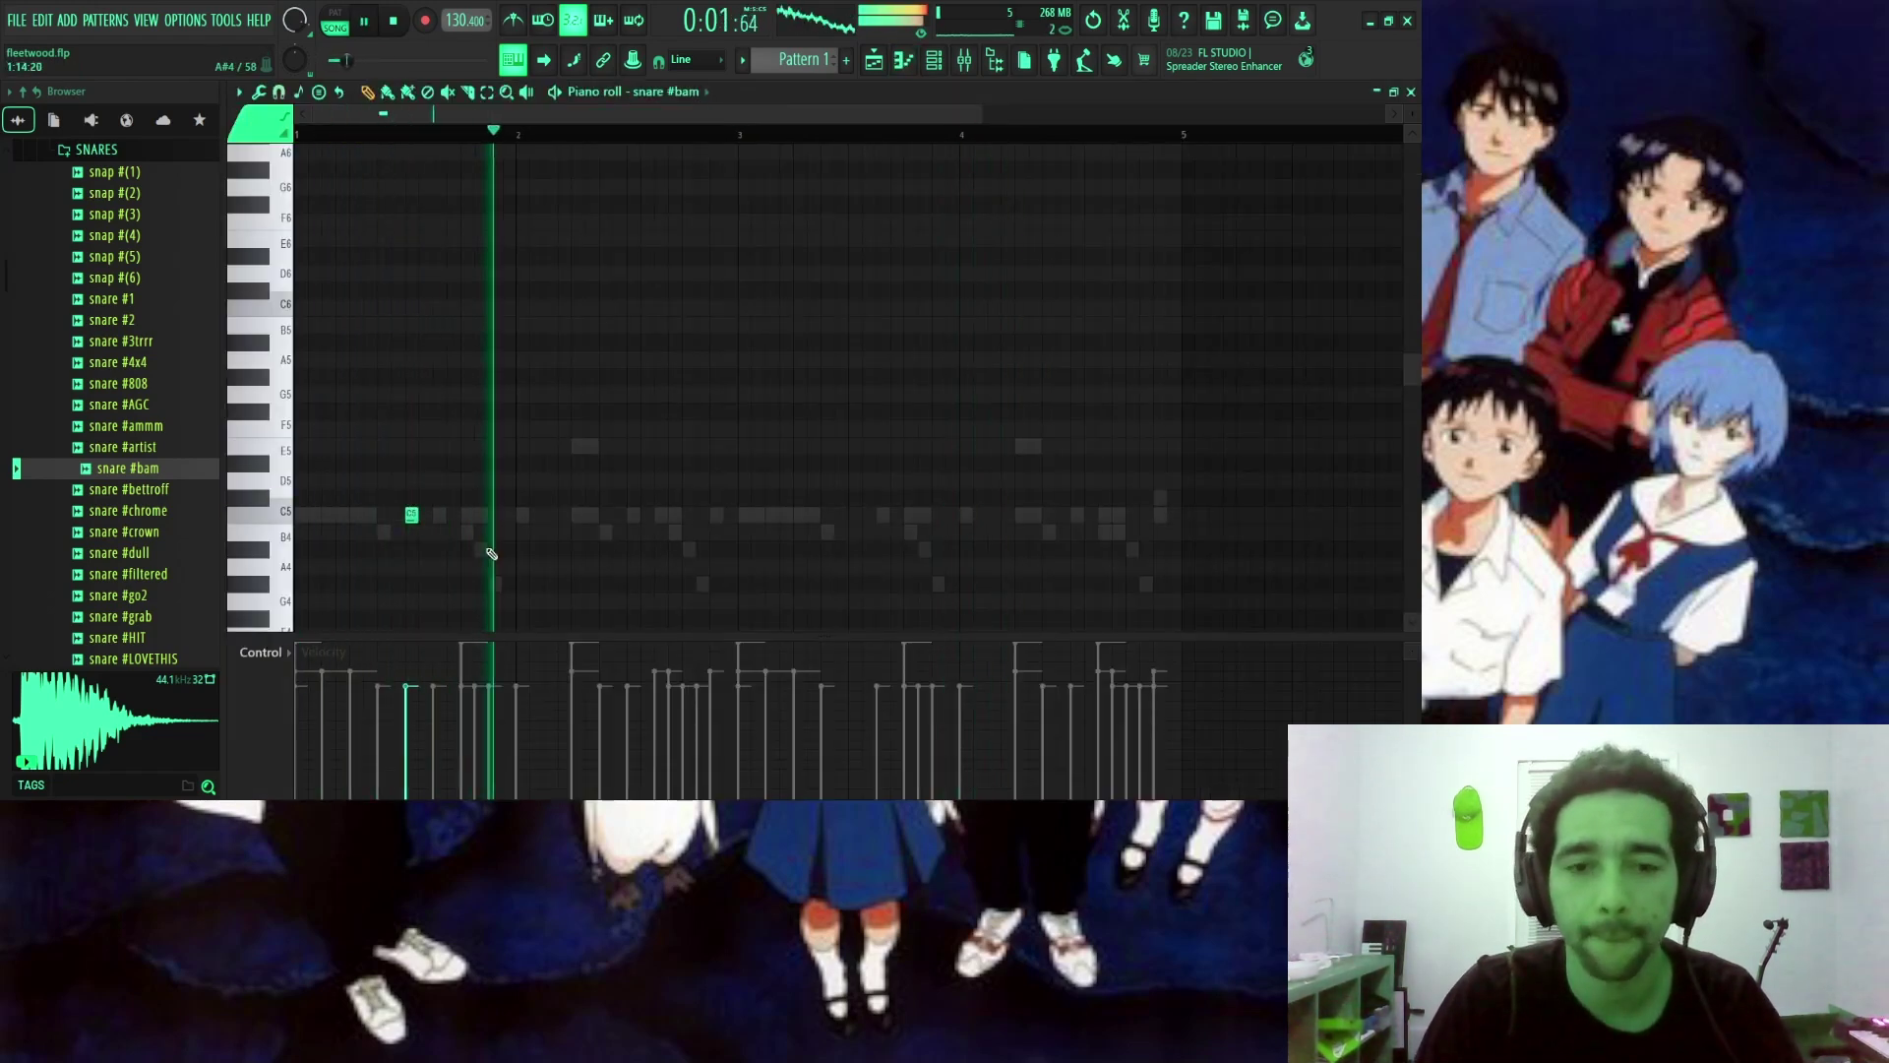
left_click(138, 491)
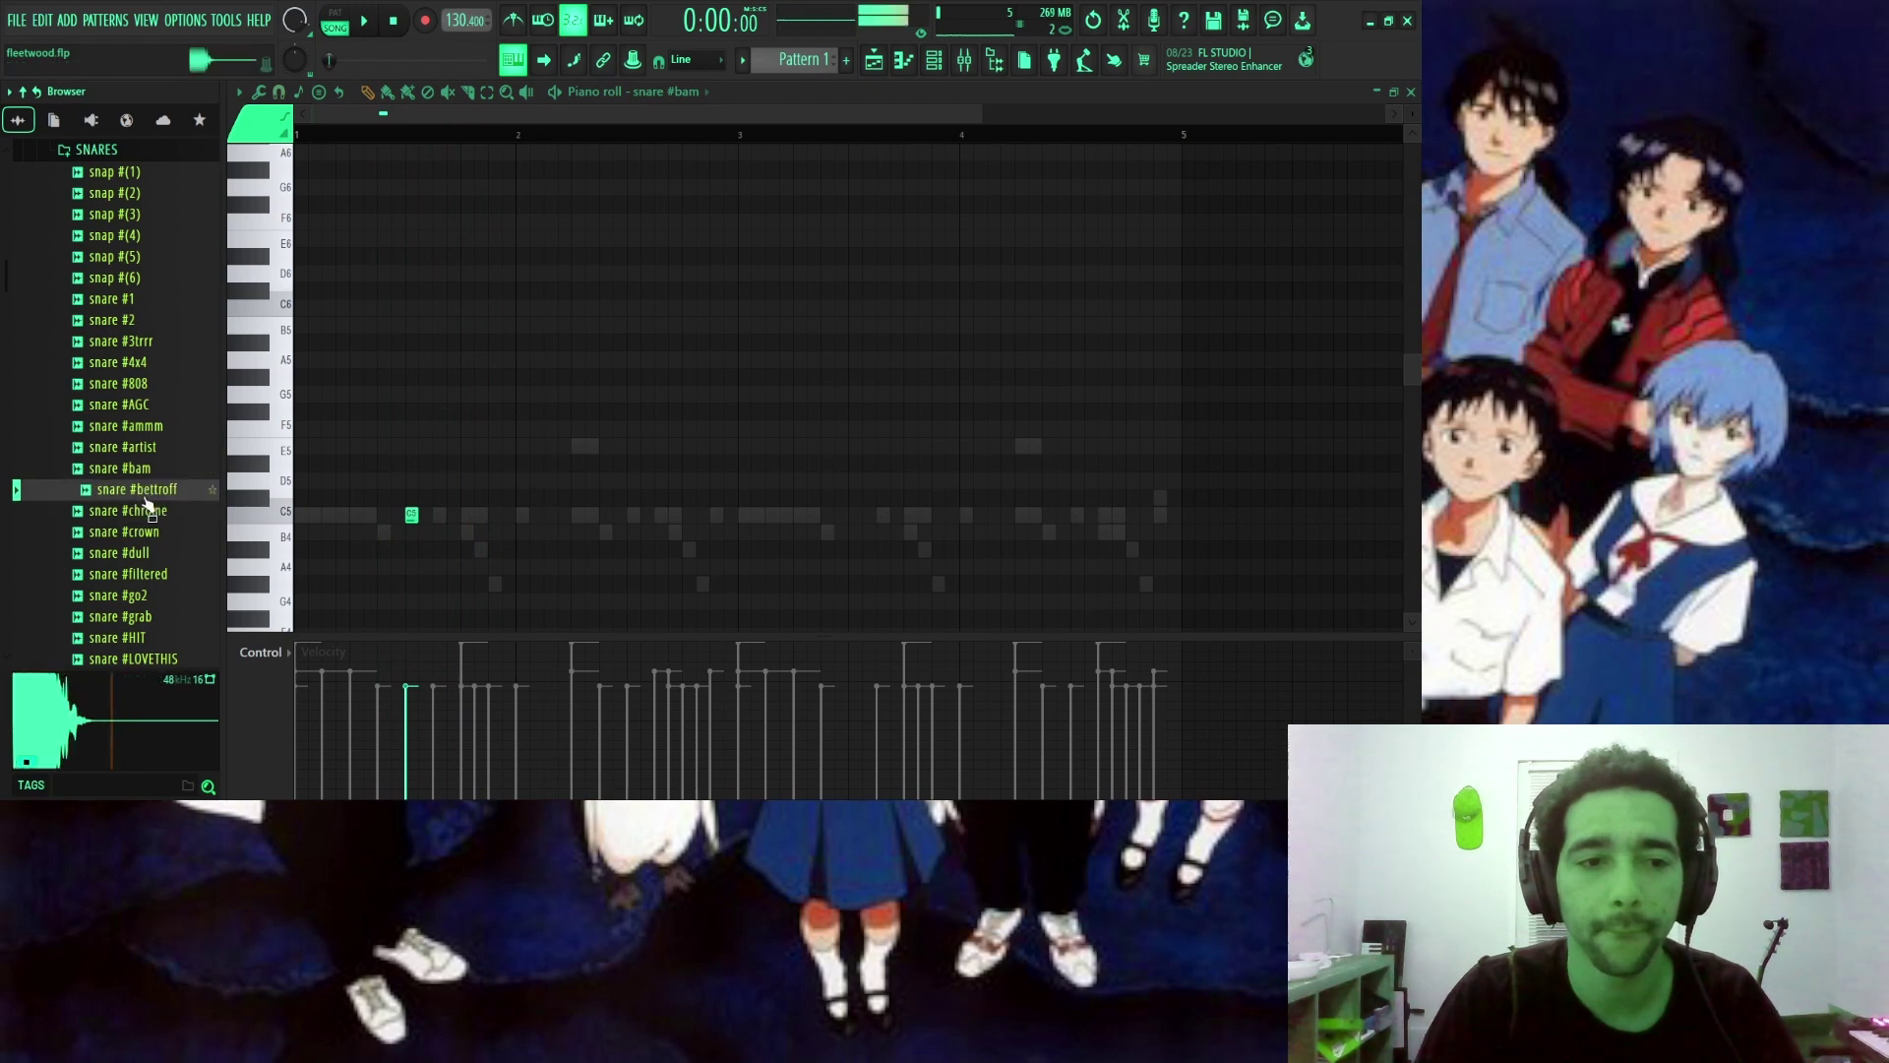
key("space")
key("space")
Raise the snare note's velocity to maximum and audition it.
left_click_drag(413, 686, 407, 641)
key("space")
key("space")
Preview snares #artist, #dull and #crown, and replace the channel's sample with snare #crown.
left_click(126, 447)
left_click(137, 551)
left_click(146, 531)
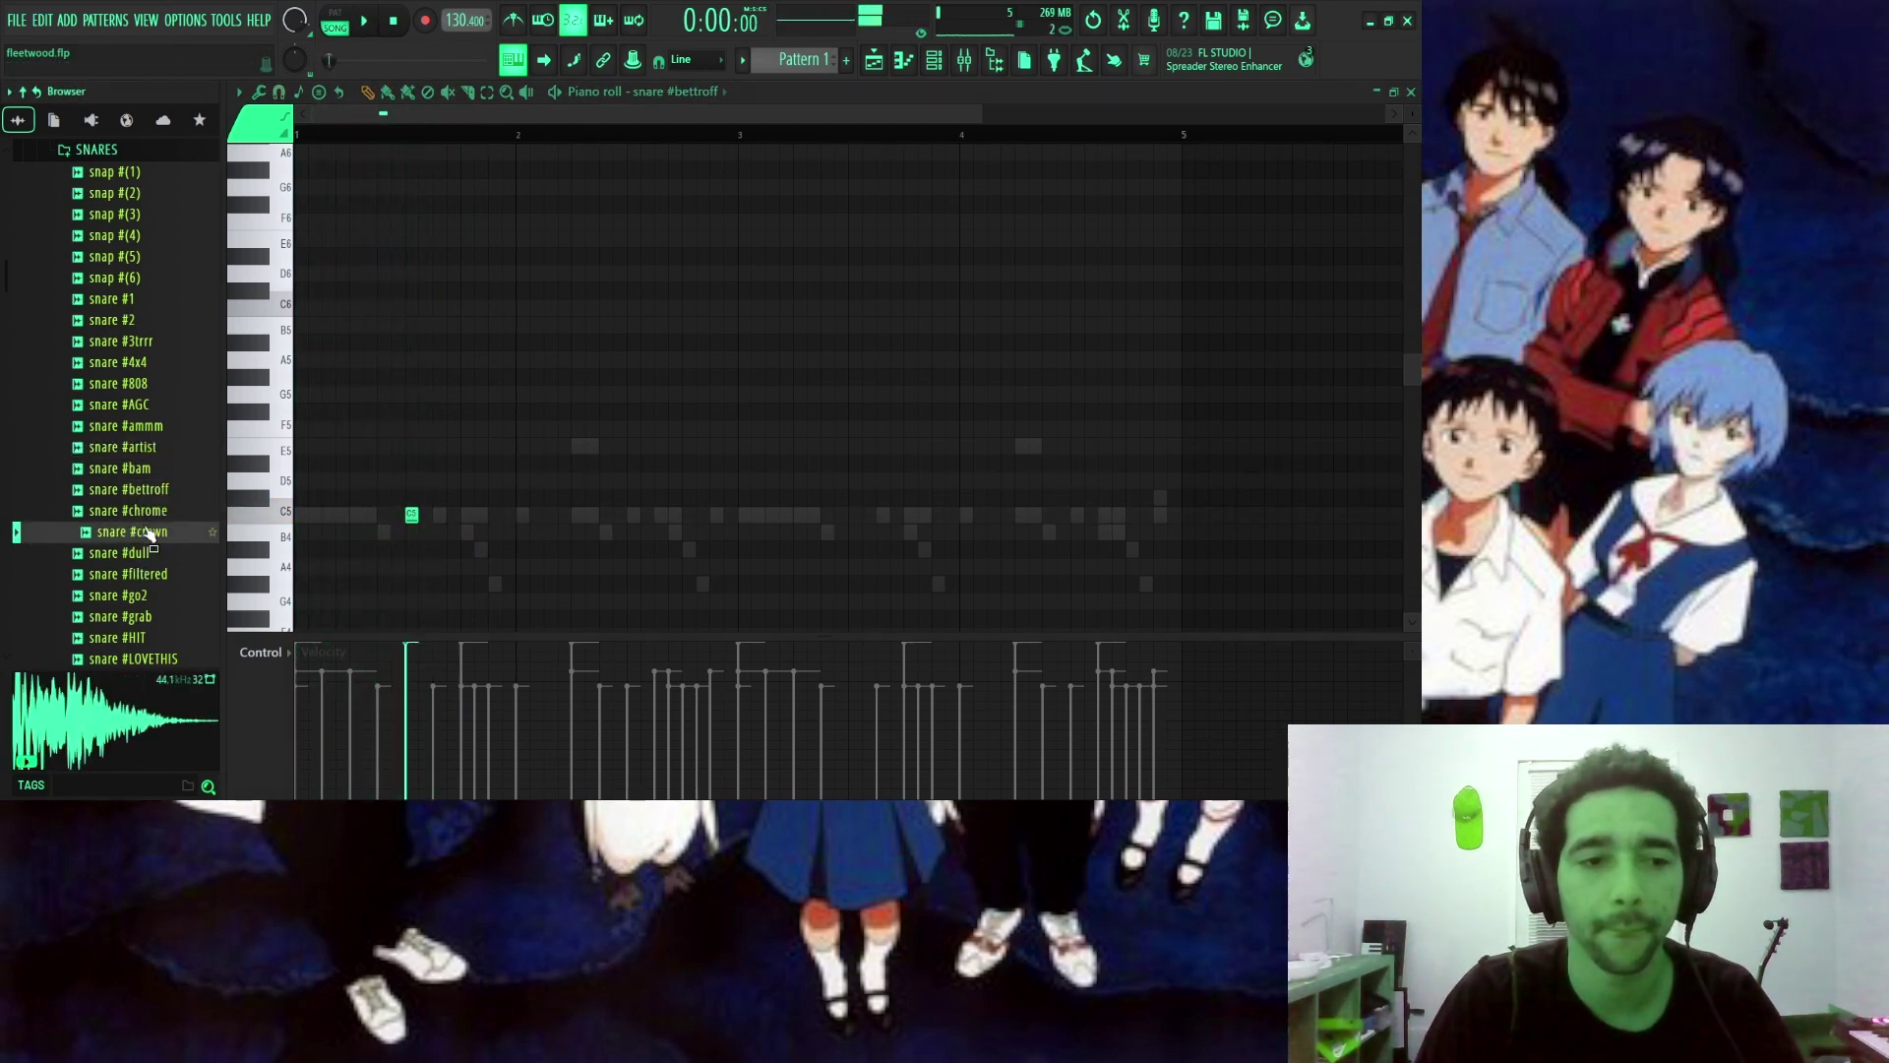
key("space")
left_click_drag(150, 532, 582, 515)
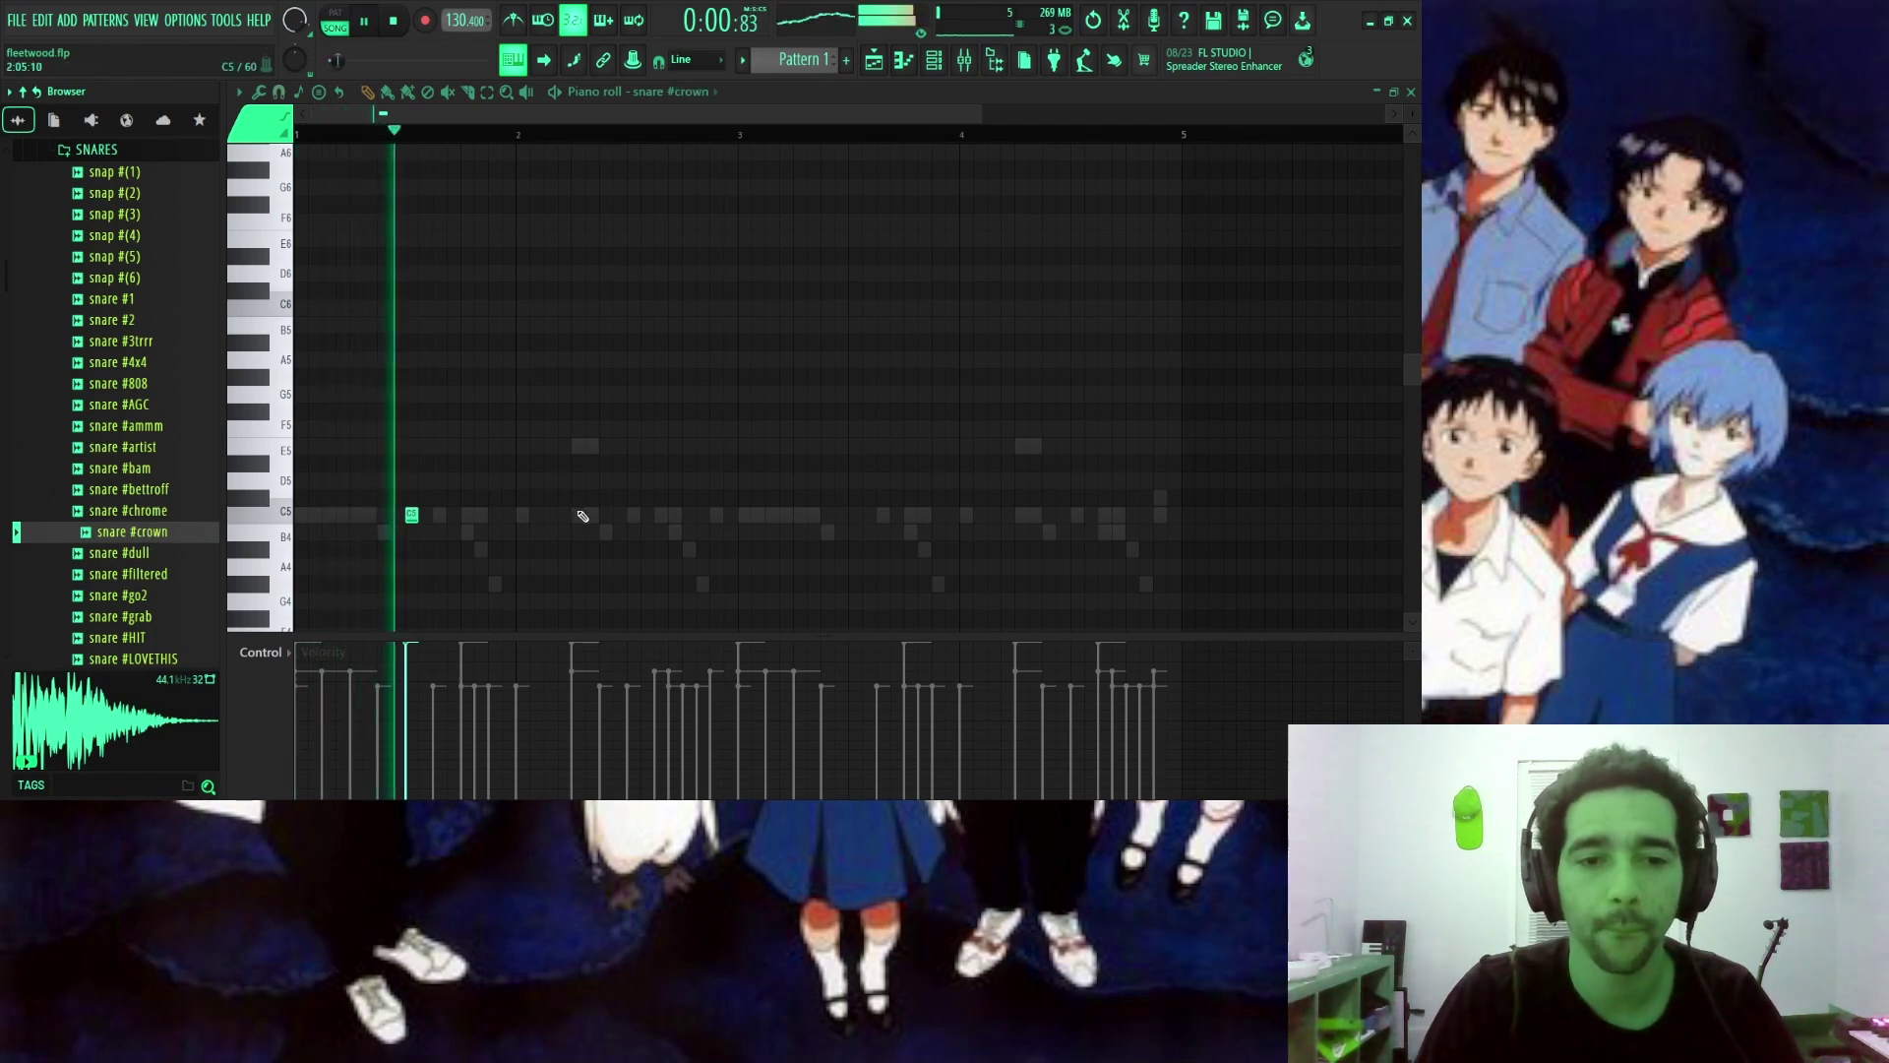
Add one-step C5 snare notes at step 9 of bars 2, 3 and 4, and close the piano roll.
left_click(633, 516)
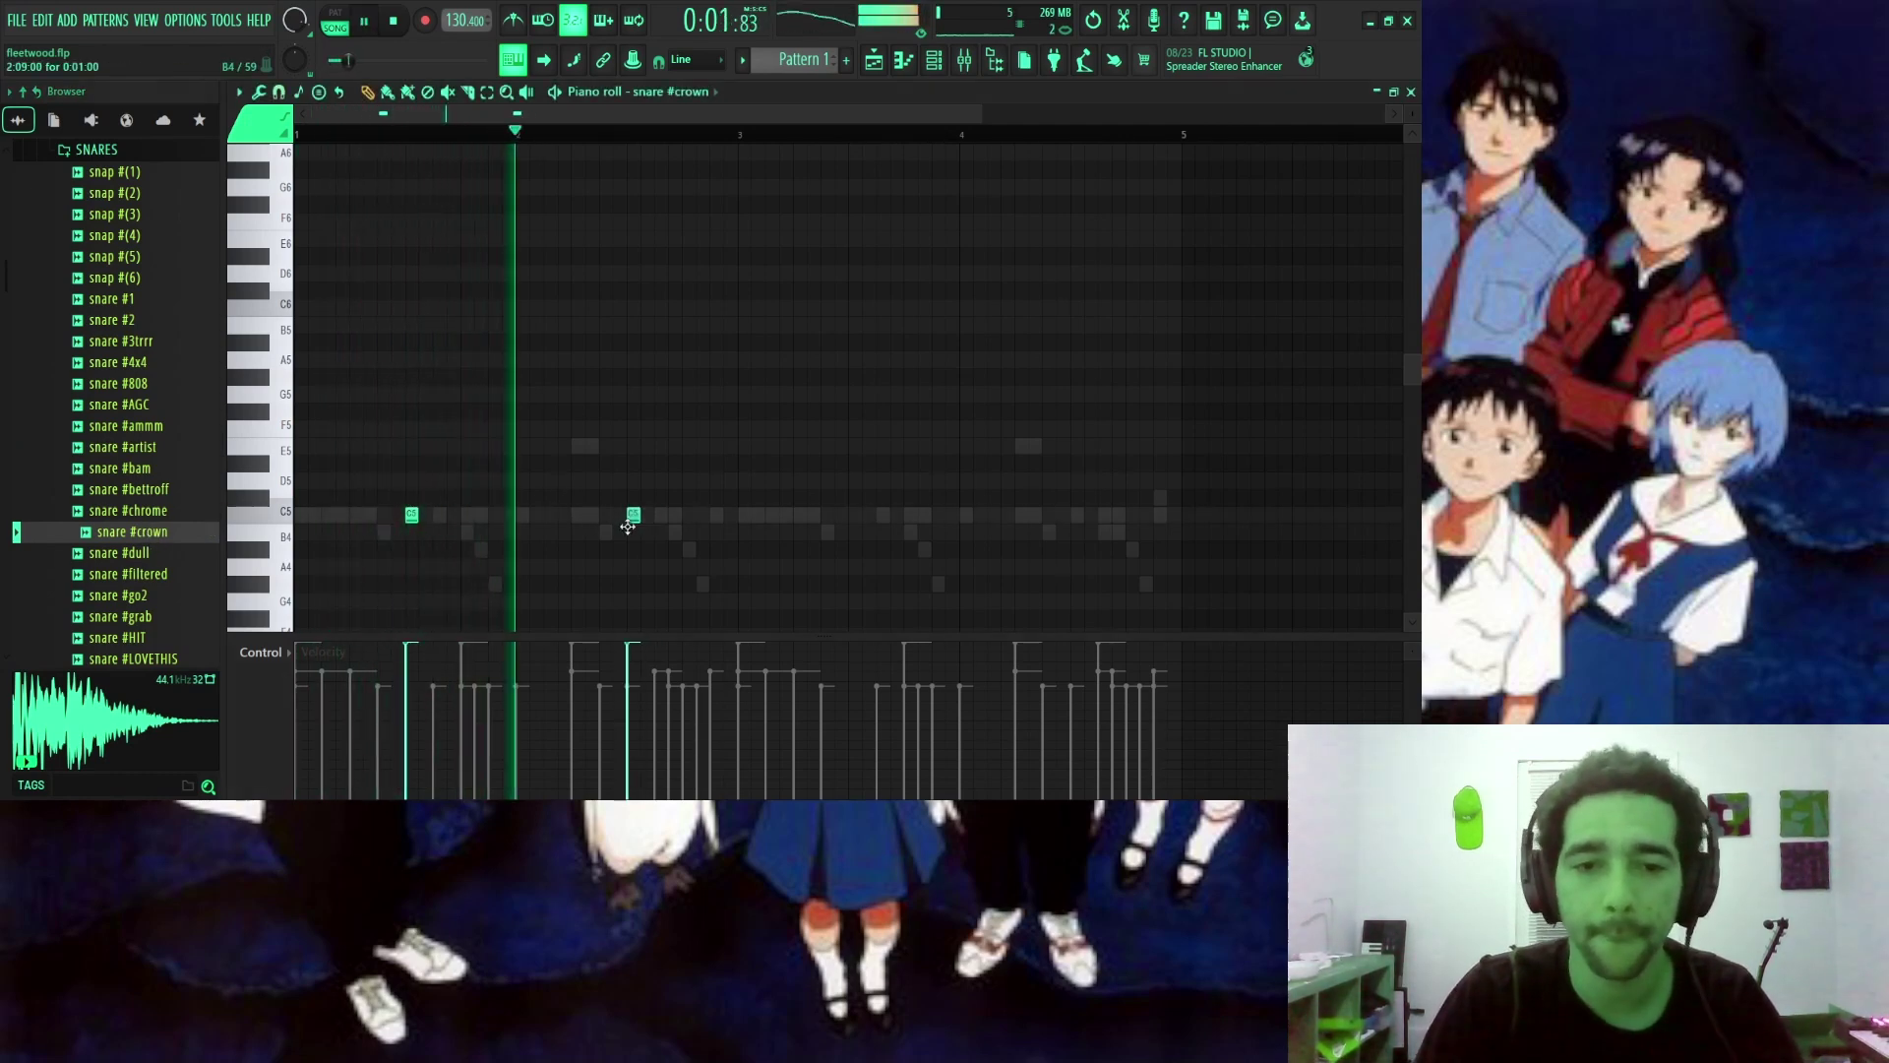
left_click(850, 514)
left_click(1076, 514)
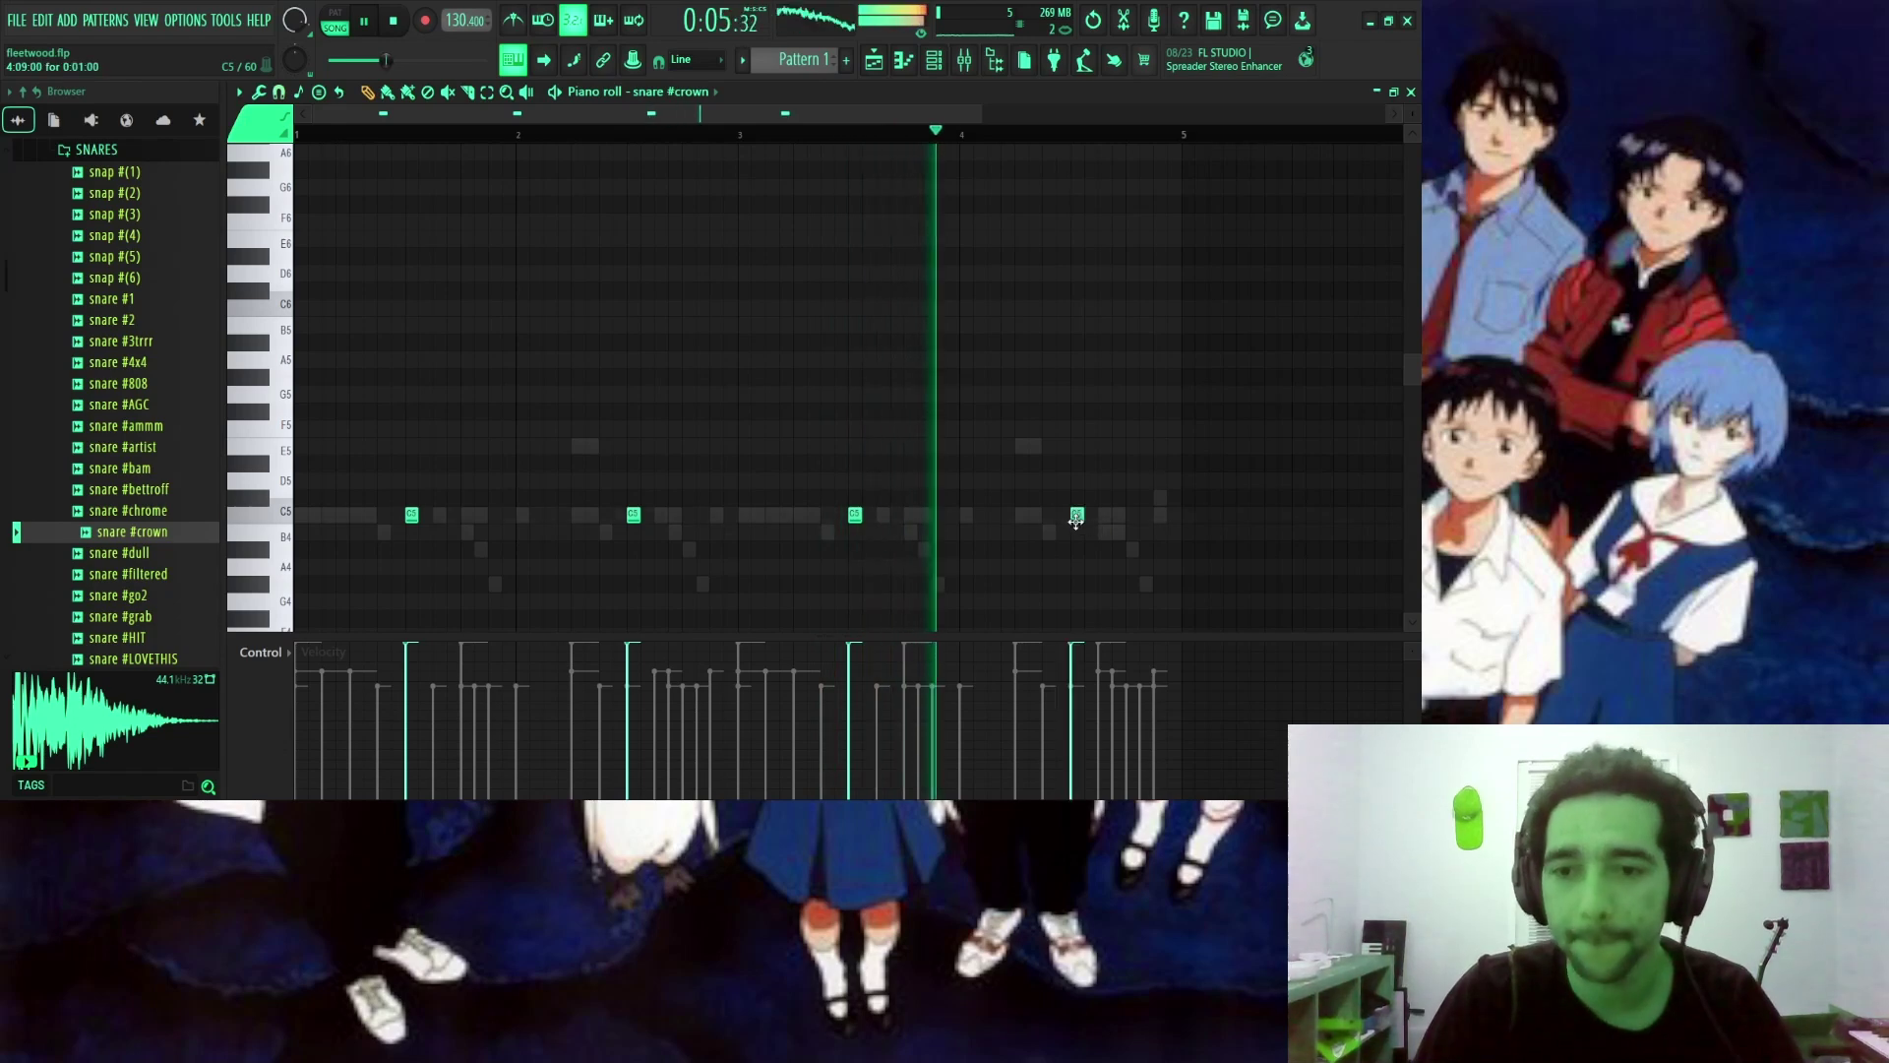
left_click(1409, 91)
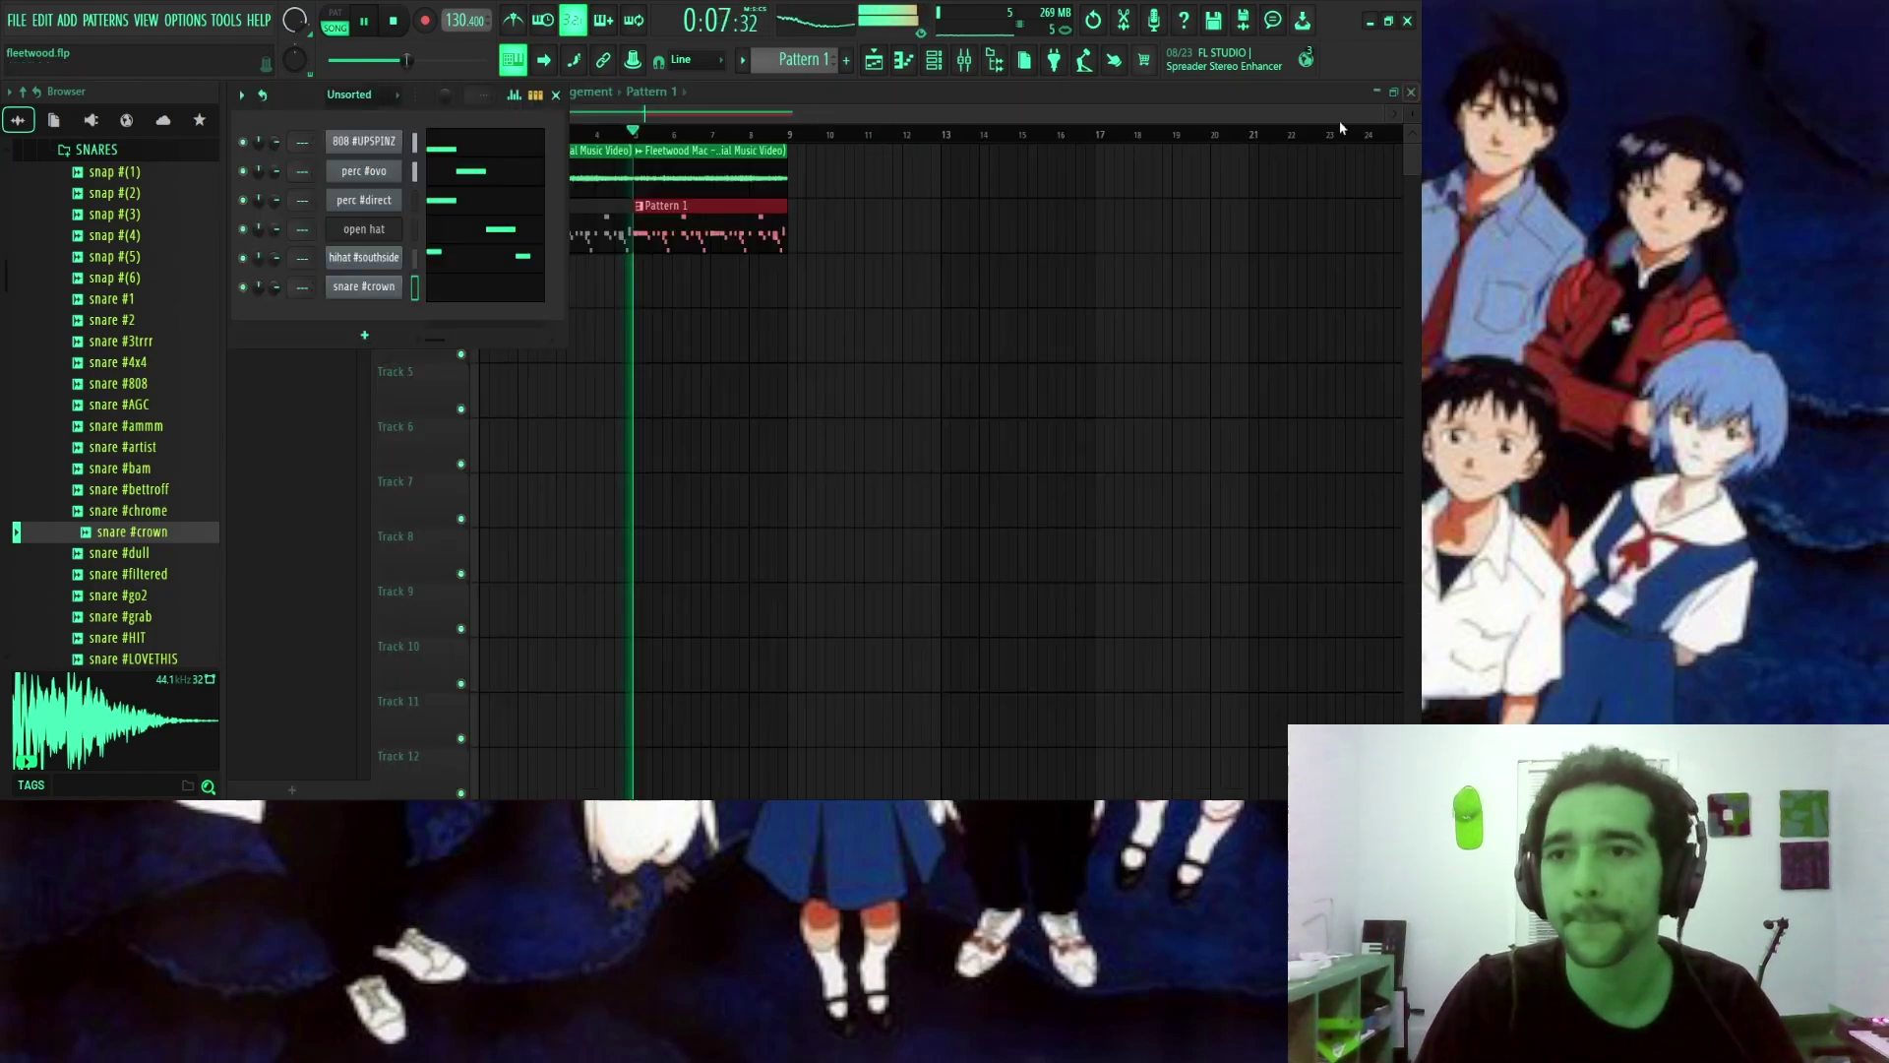
Preview snap #(1), collapse the SNARES and 808 sample folders, and return the browser to its top-level list.
scroll(111, 265, "up", 2)
left_click(113, 294)
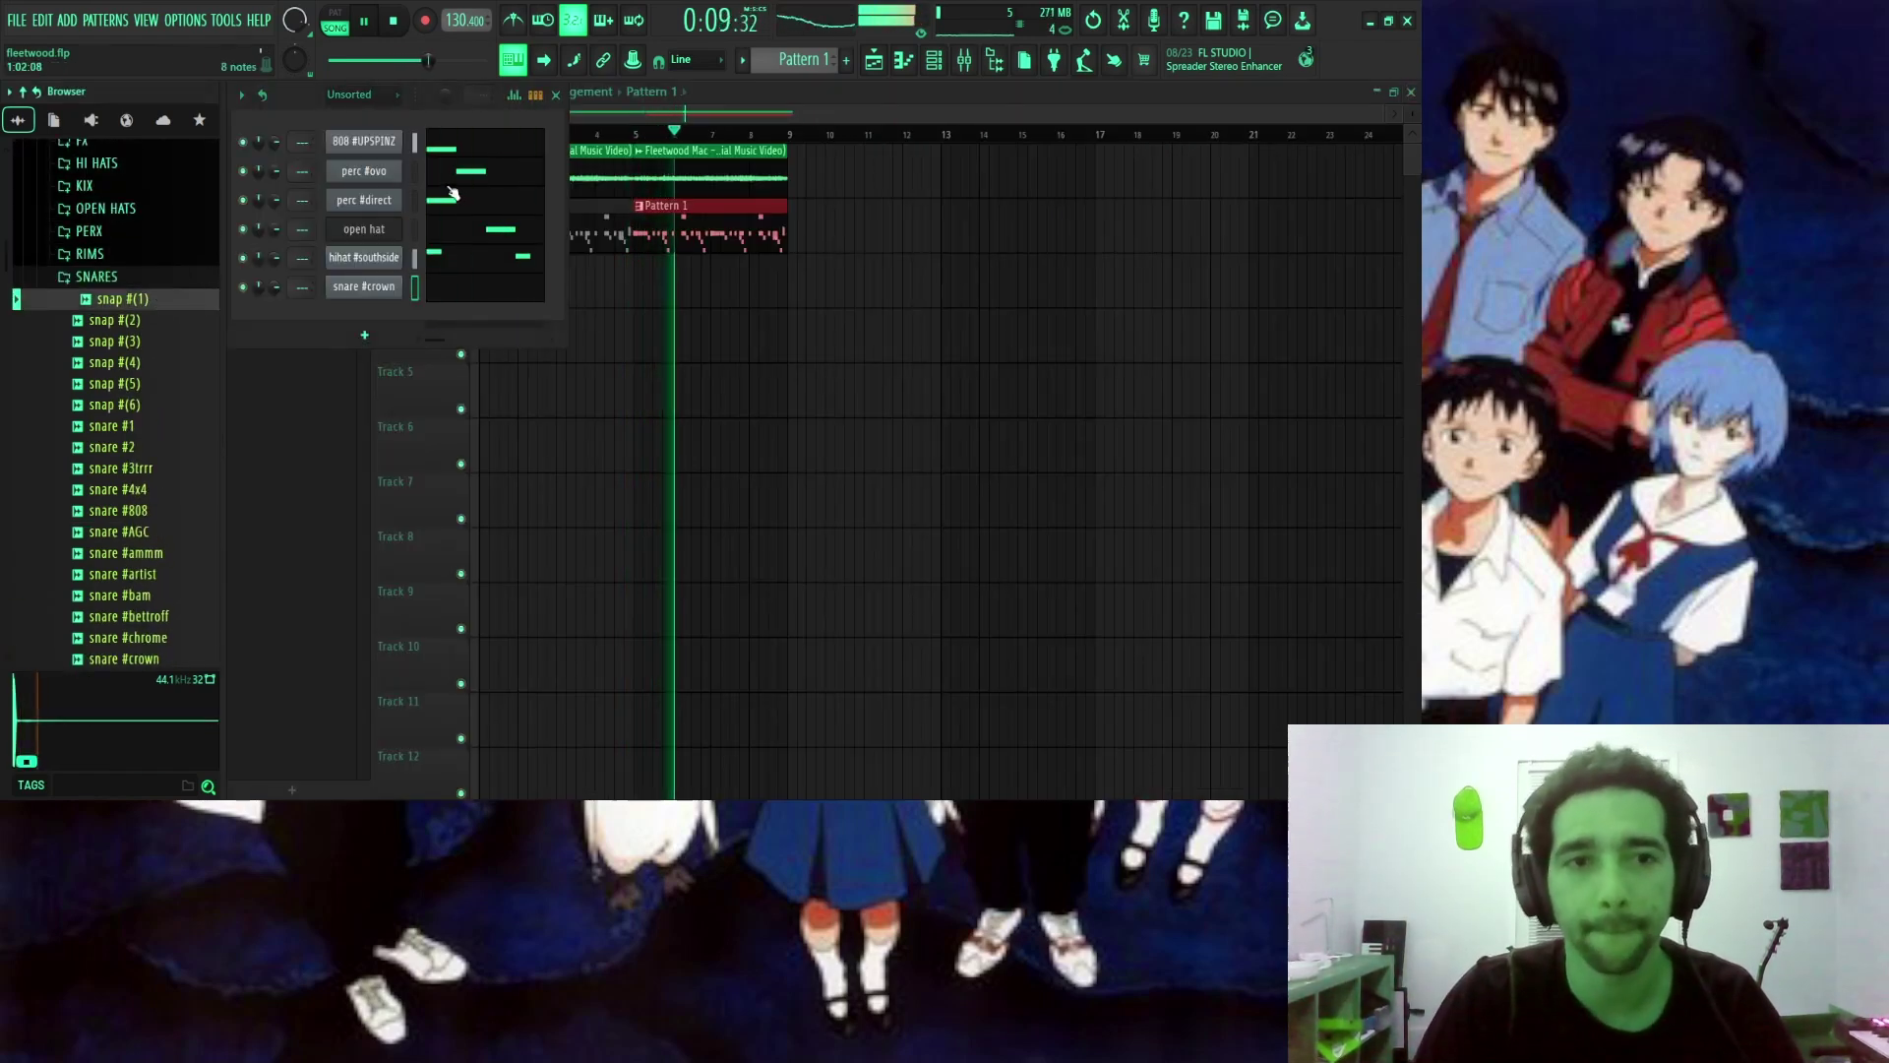
left_click(110, 281)
scroll(113, 284, "up", 3)
left_click(106, 350)
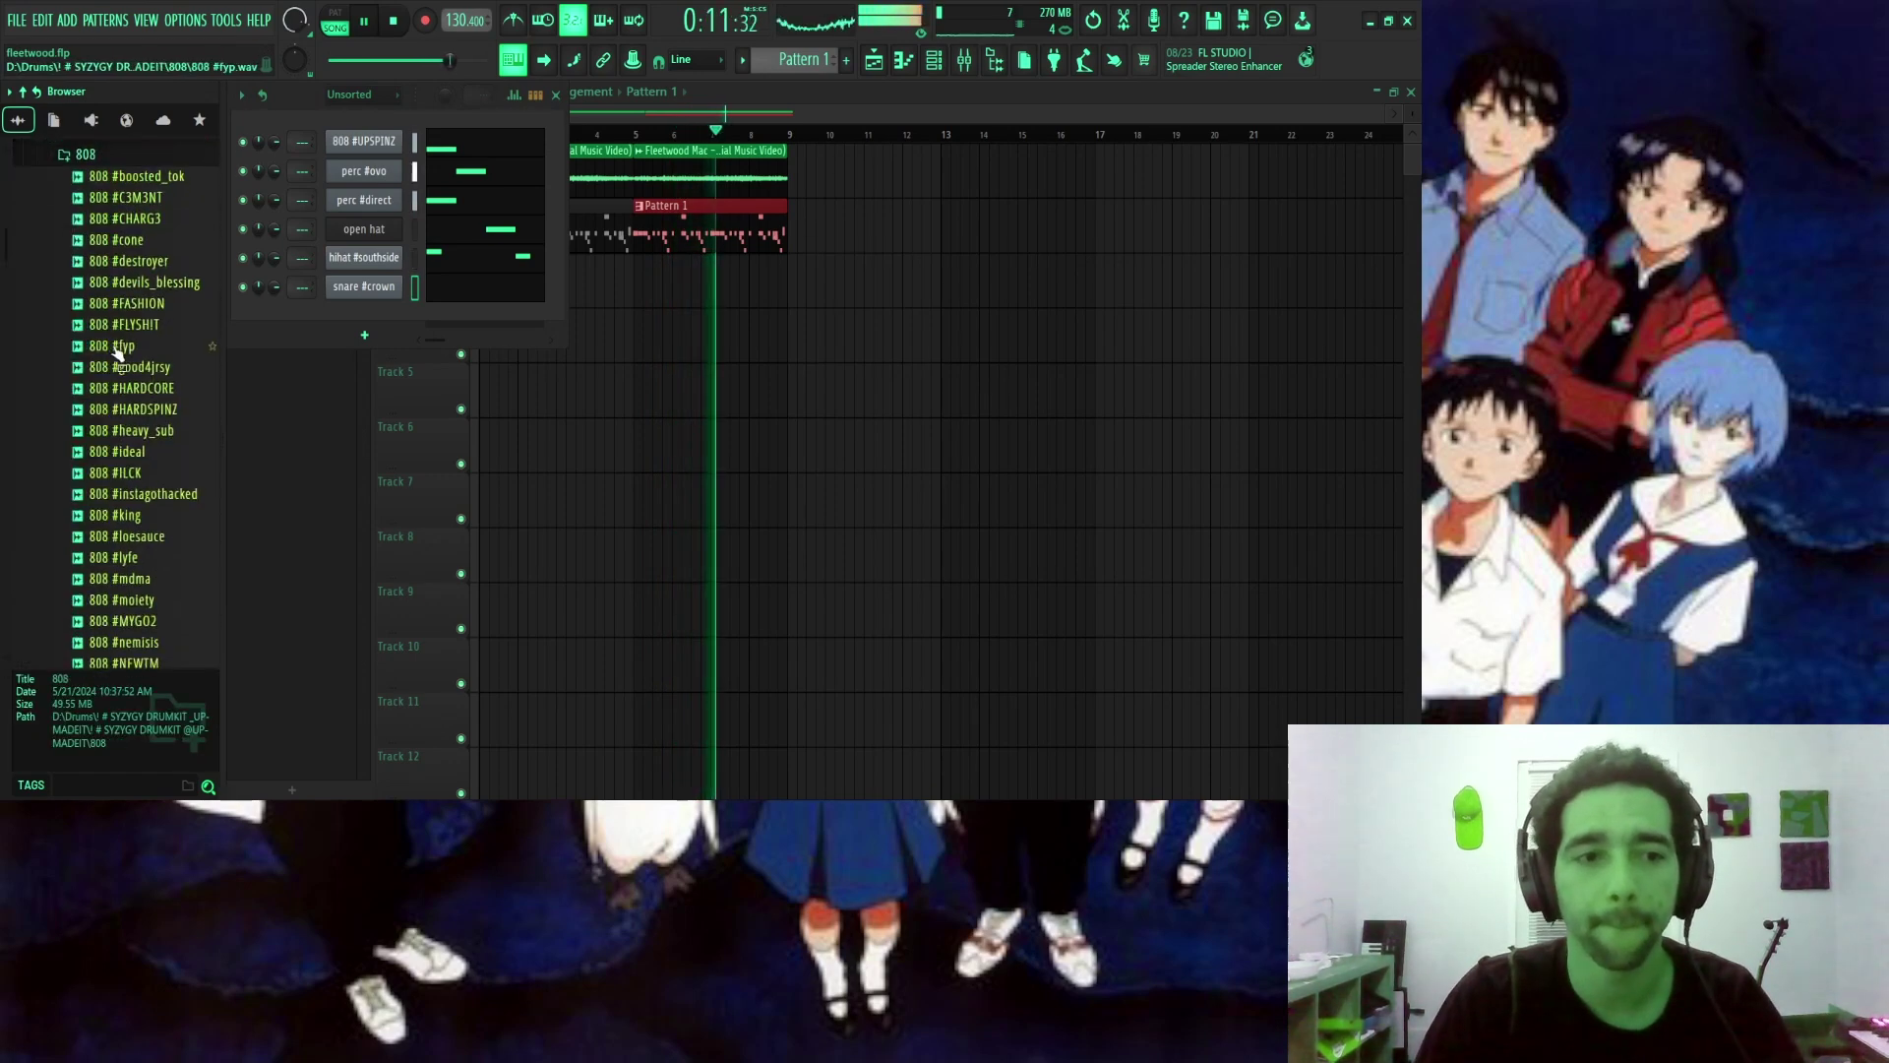
left_click(153, 153)
left_click(35, 92)
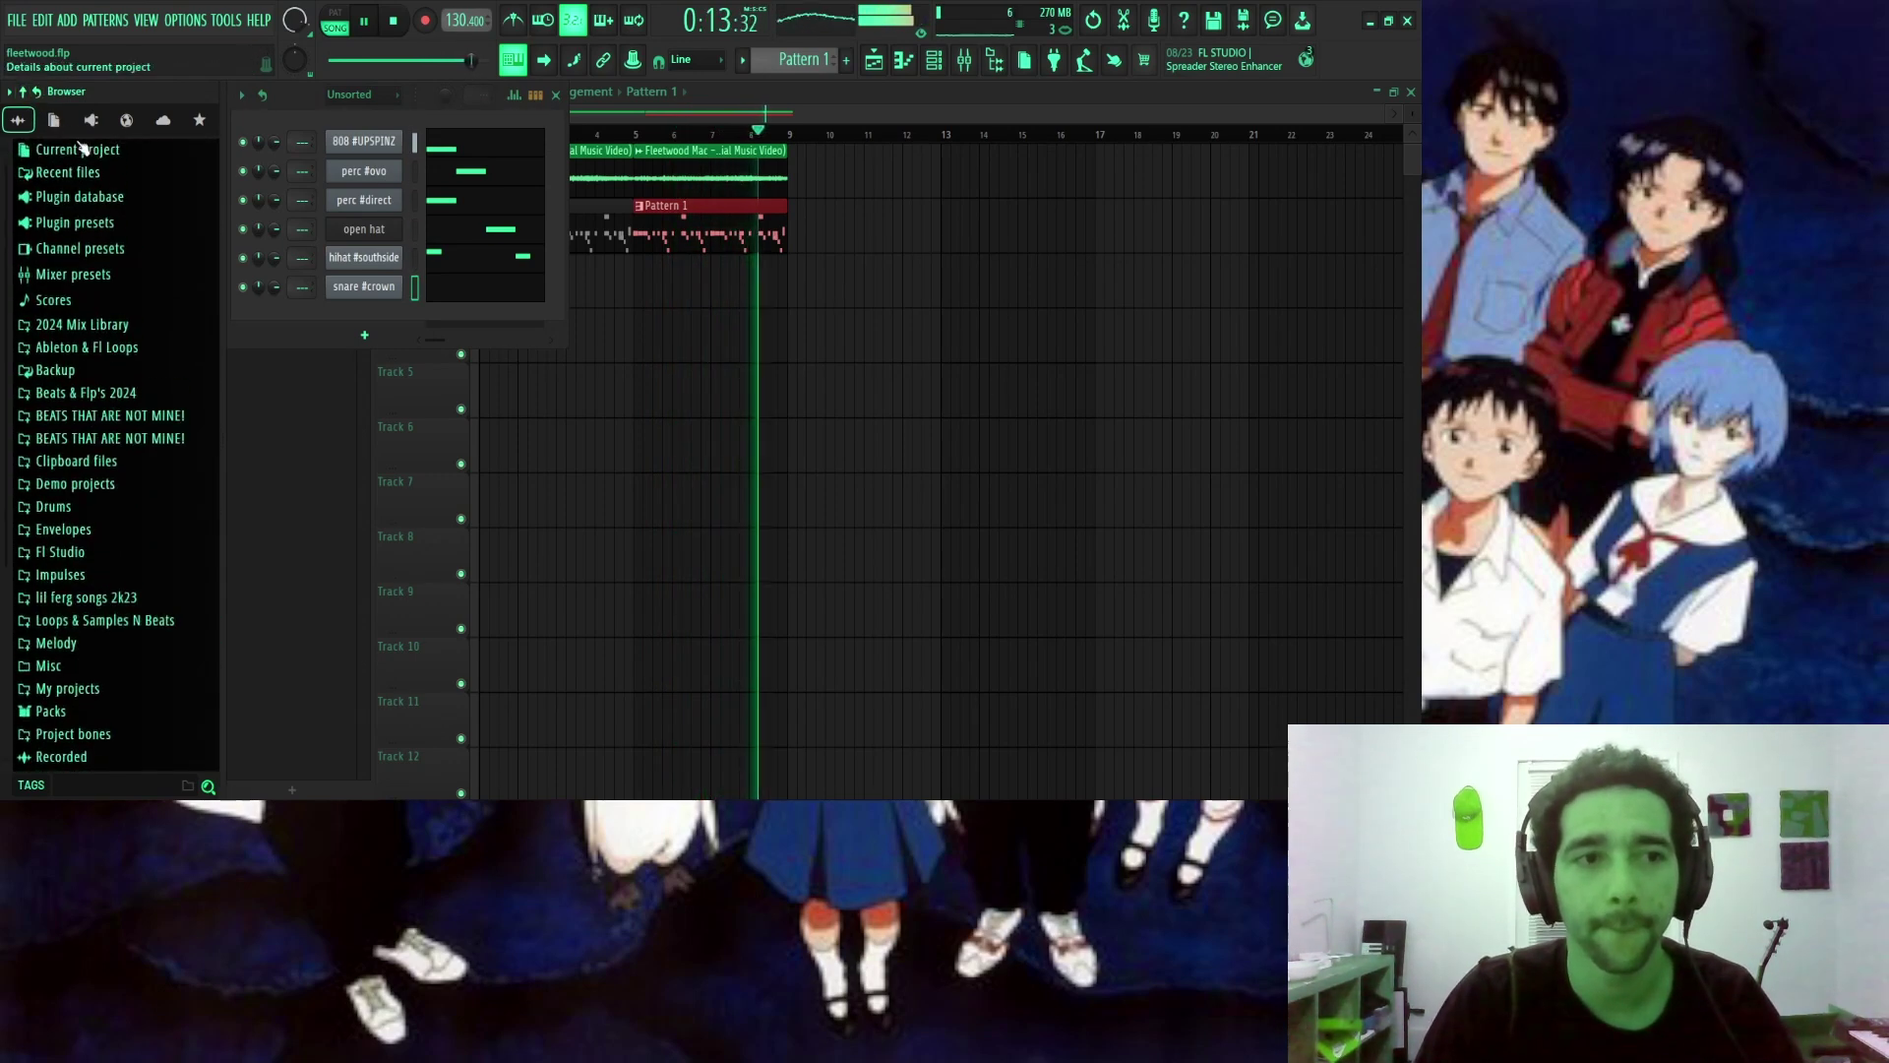
Search the browser for 808 and preview the Augment 808 and Cough 808 samples.
left_click(136, 785)
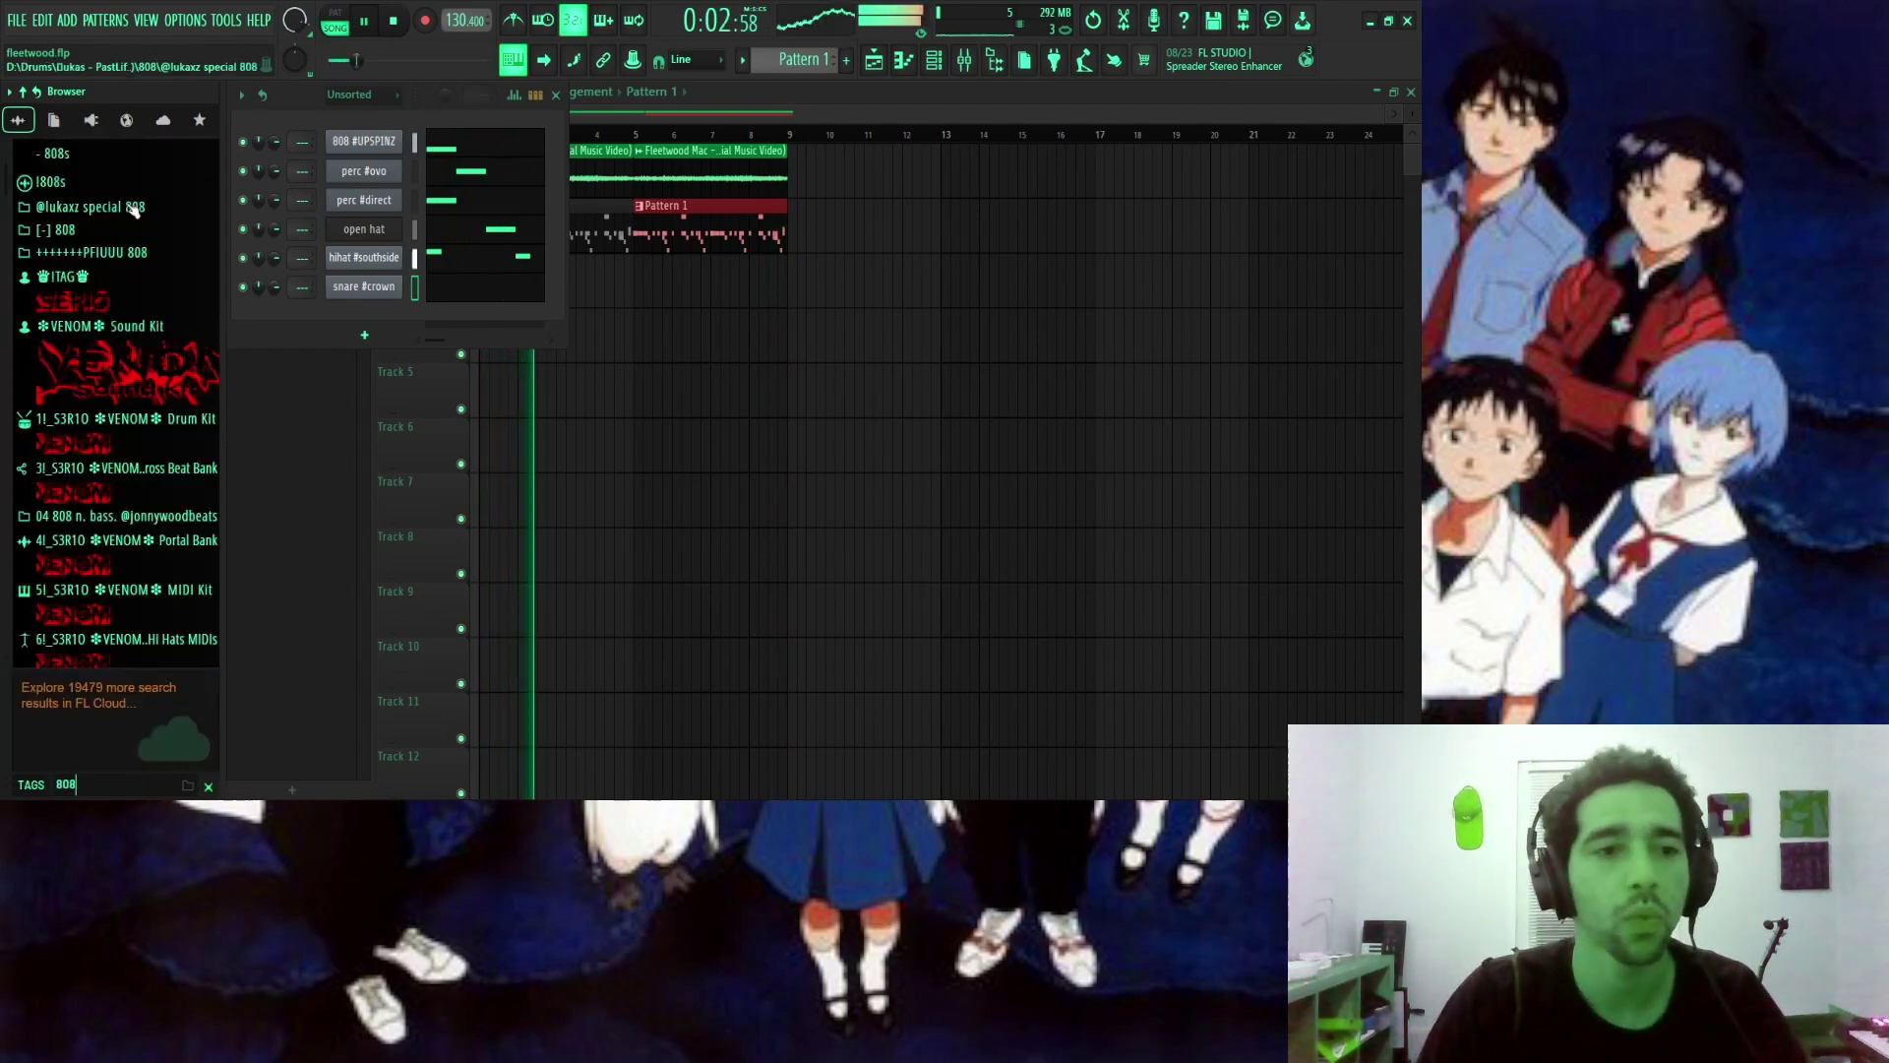
left_click(128, 224)
left_click(126, 221)
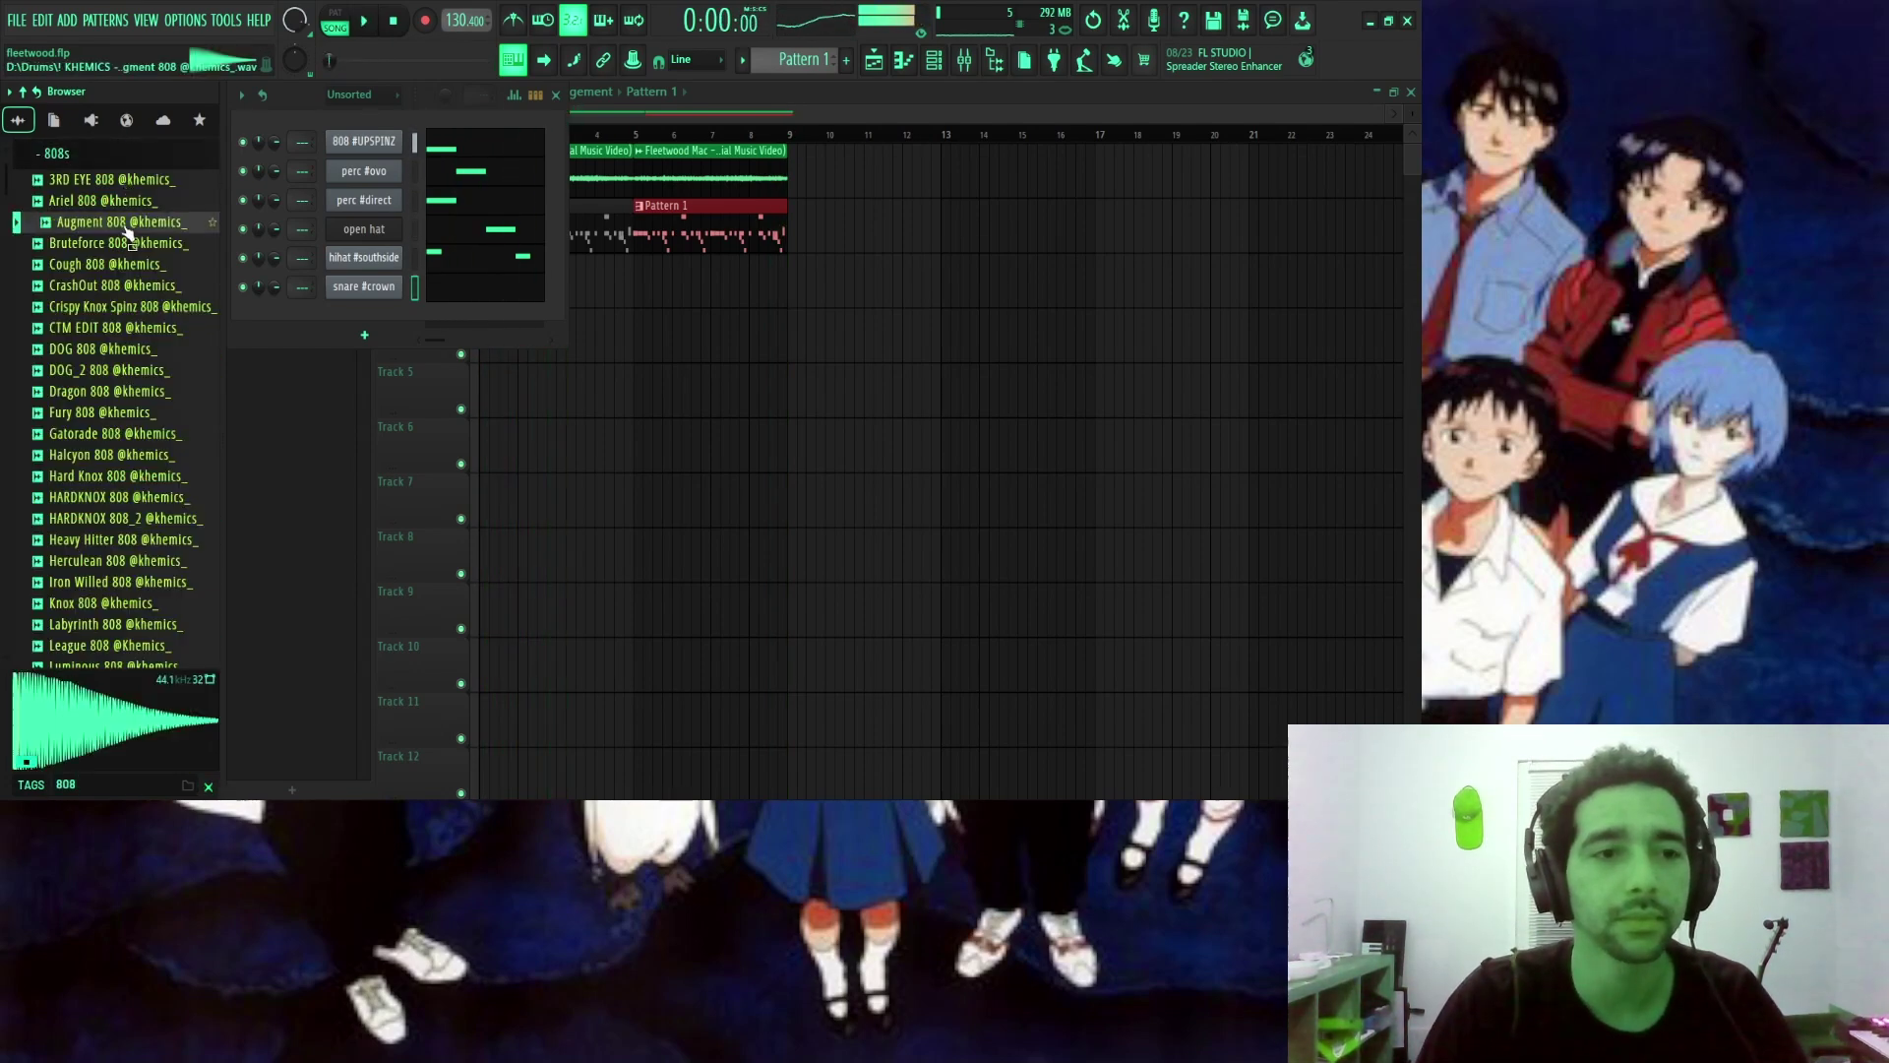
left_click(128, 266)
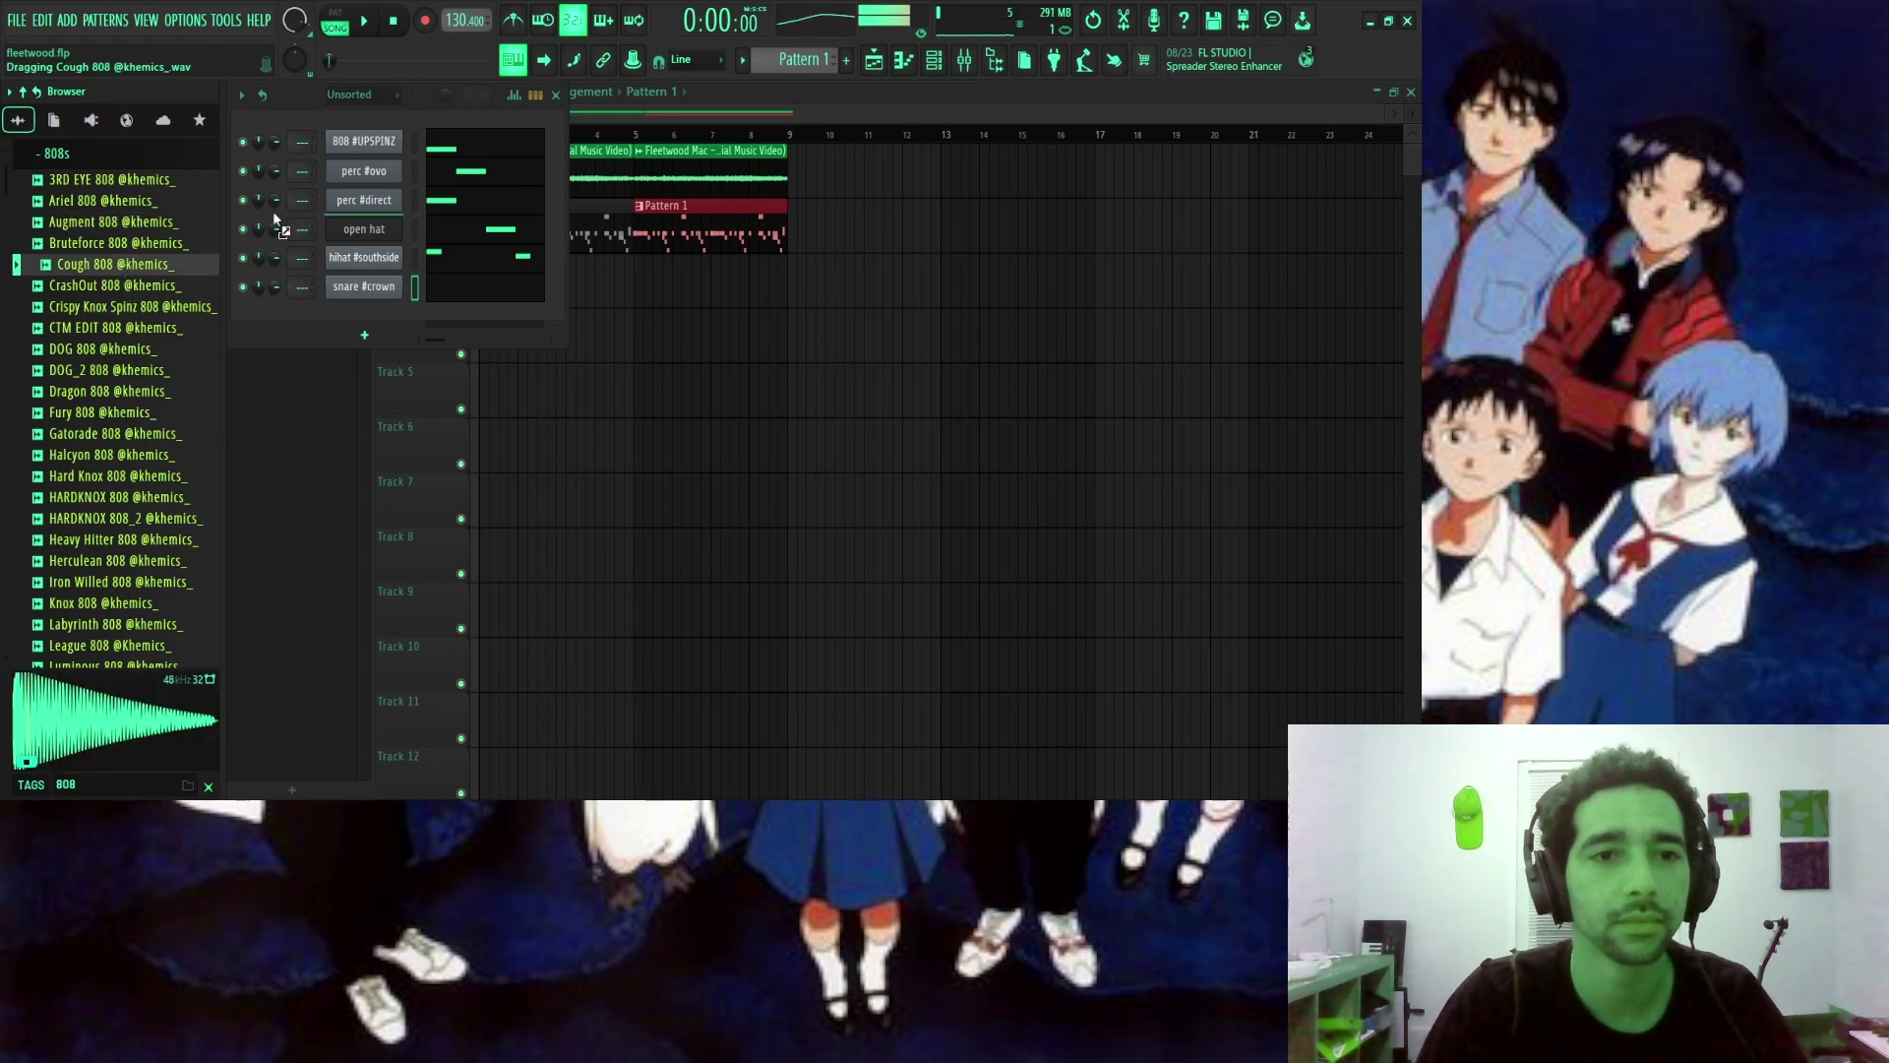
Replace the 808 channel's sample with Cough 808, set the channel volume to about 87%, and collapse the sample folder.
left_click(384, 148)
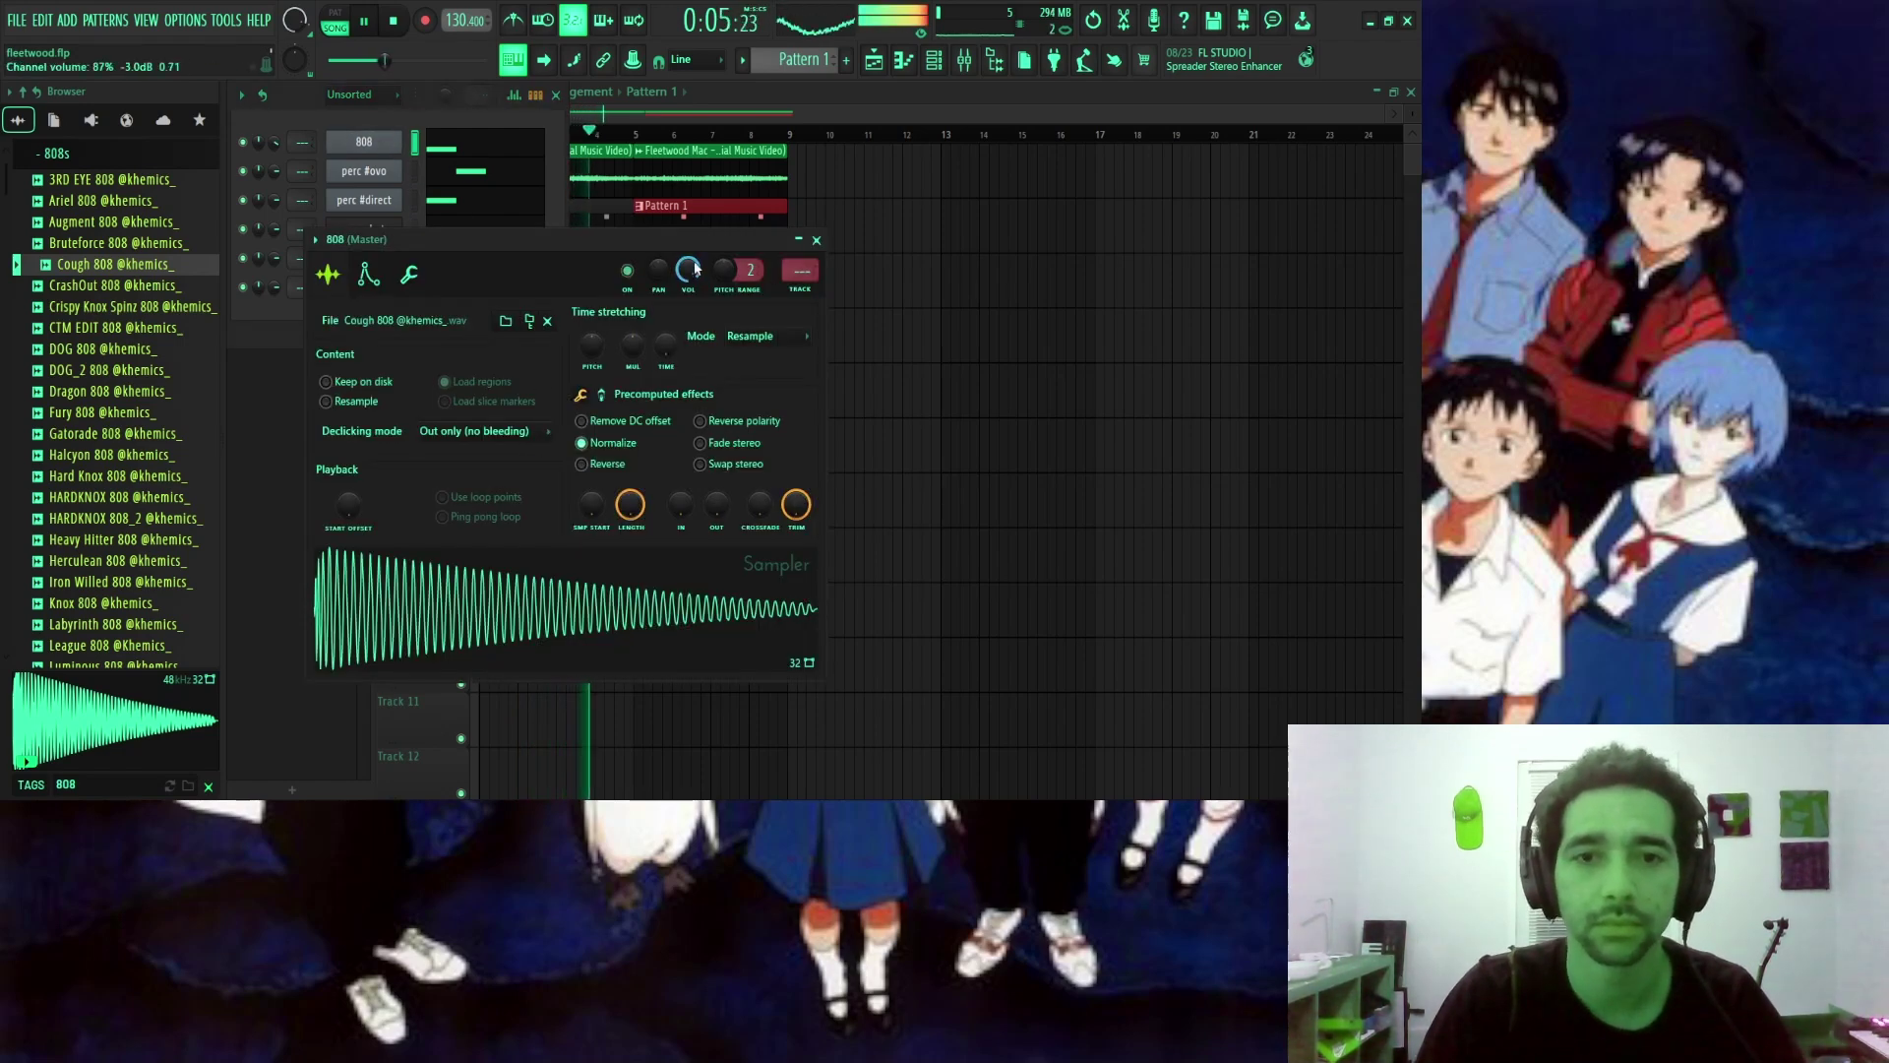
left_click(816, 239)
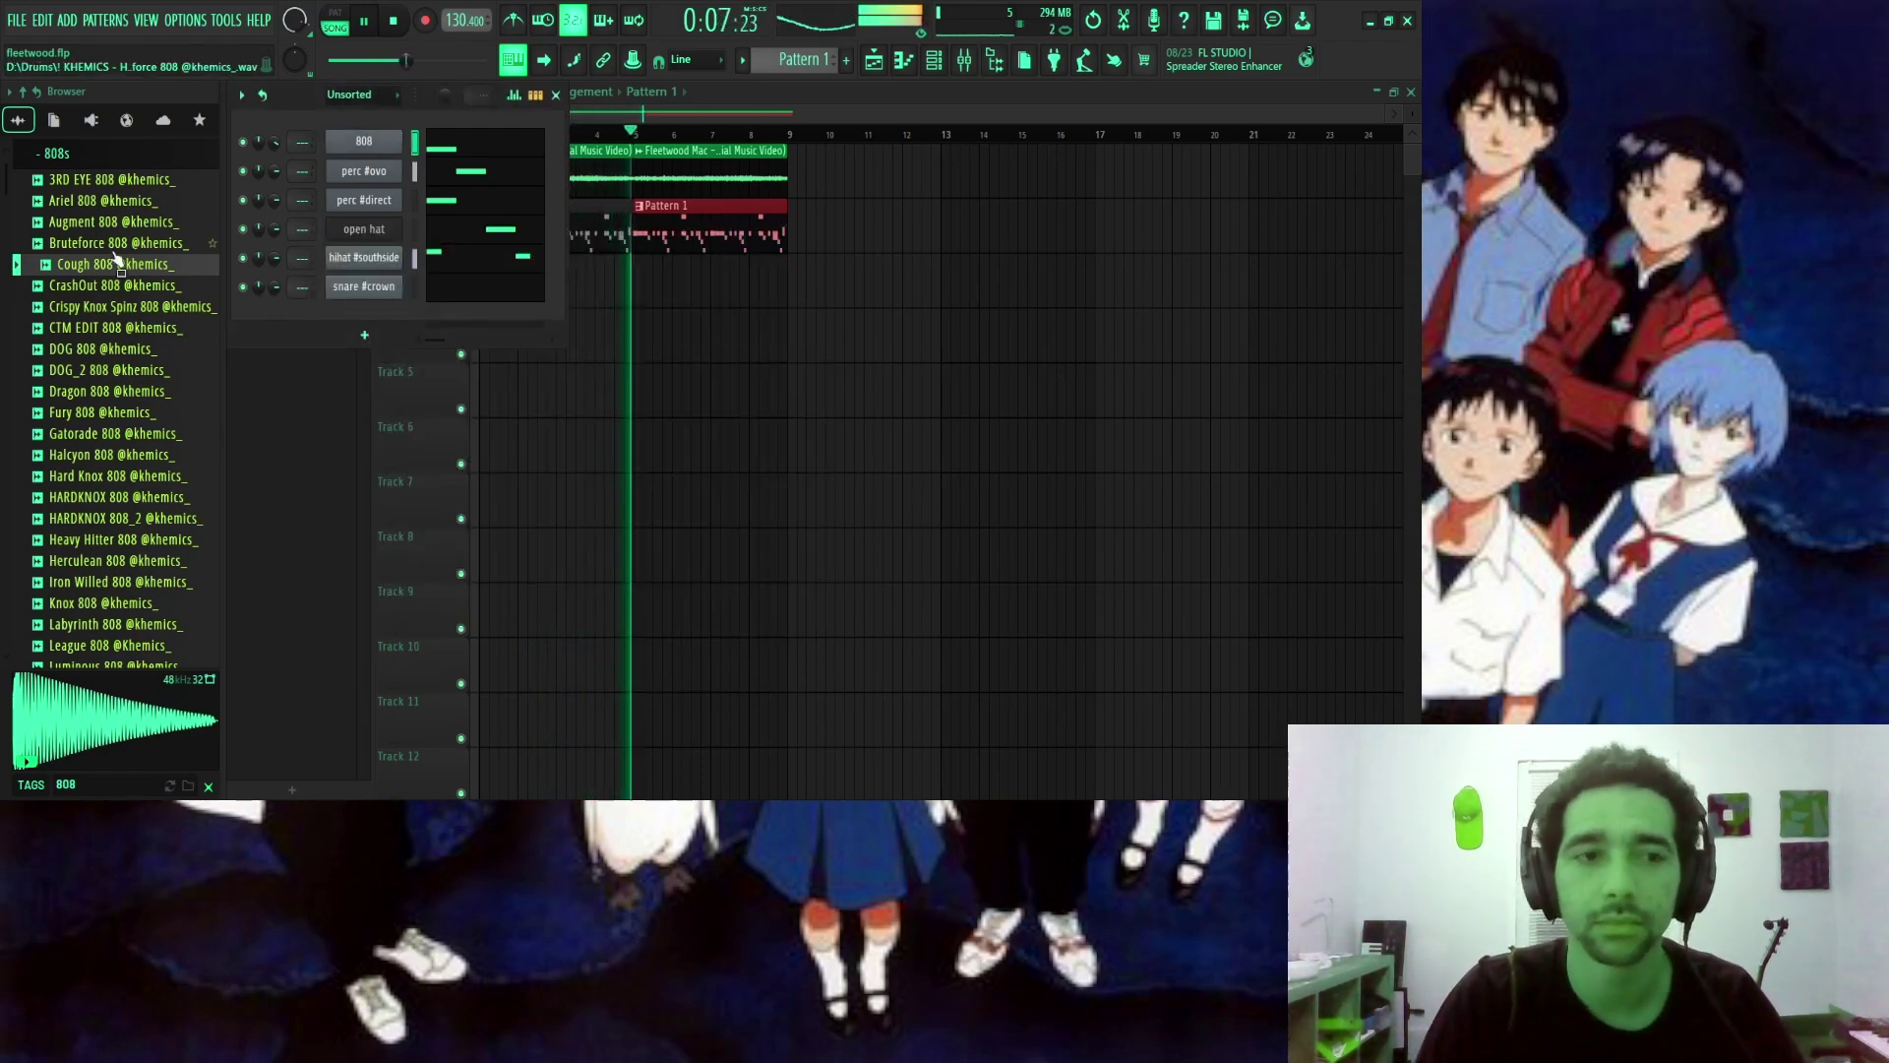
left_click(24, 91)
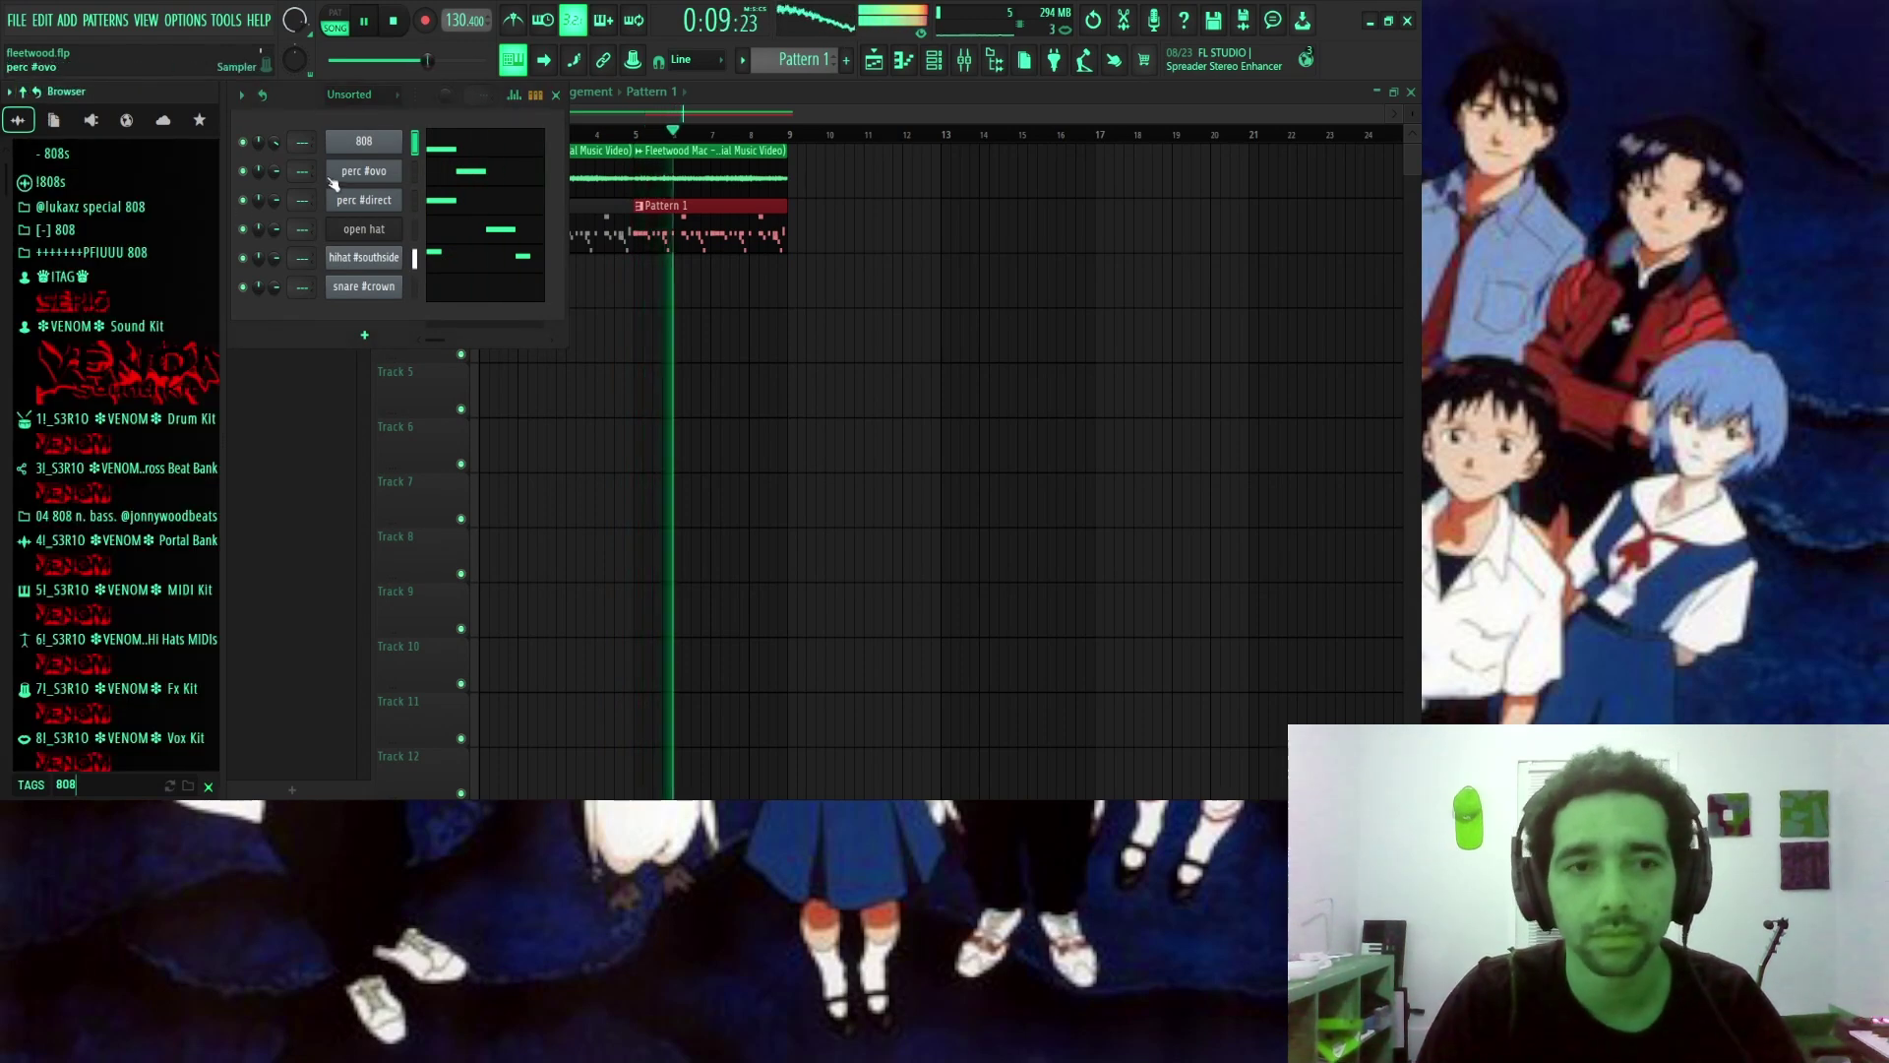
Mute the two perc channels, open hat, hihat #southside and snare #crown, leaving only the 808 channel active.
left_click(242, 171)
left_click(243, 200)
left_click(243, 258)
left_click(243, 286)
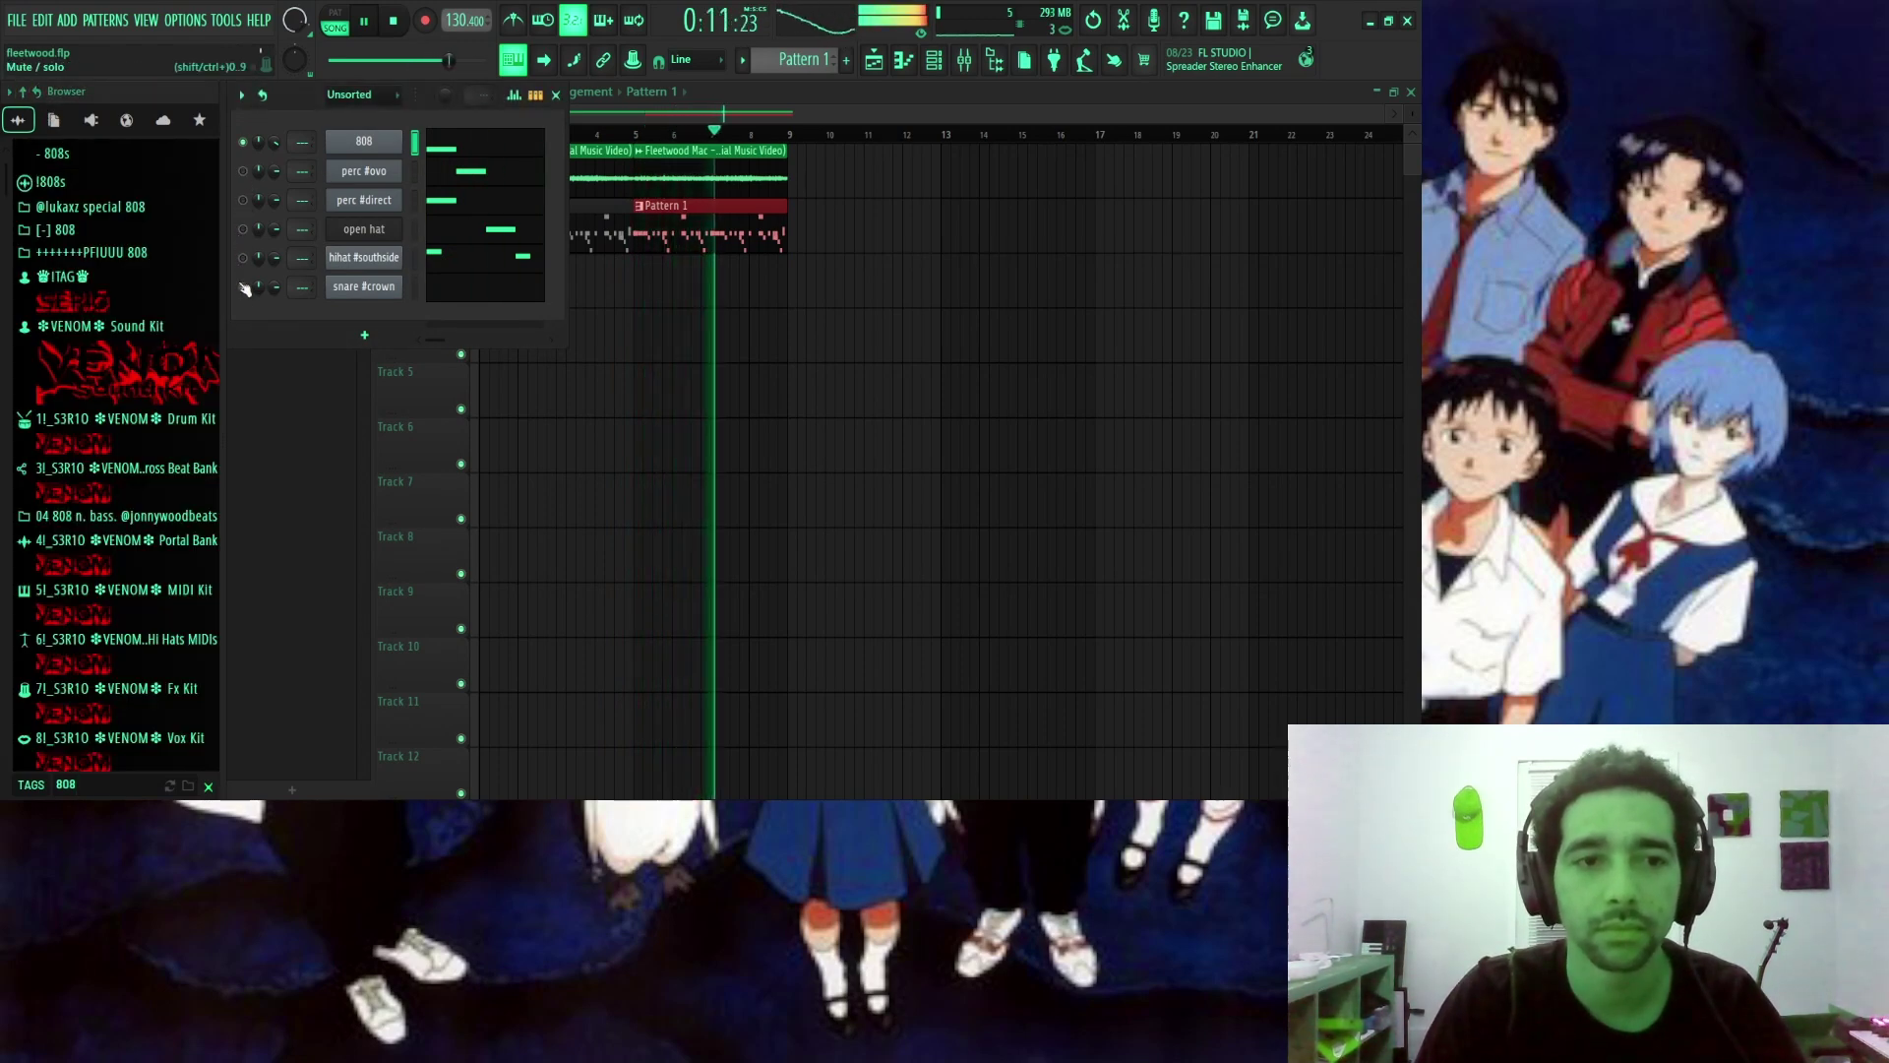
Route the 808, perc, hat and snare channels to consecutive mixer inserts 2 to 7.
left_click(965, 70)
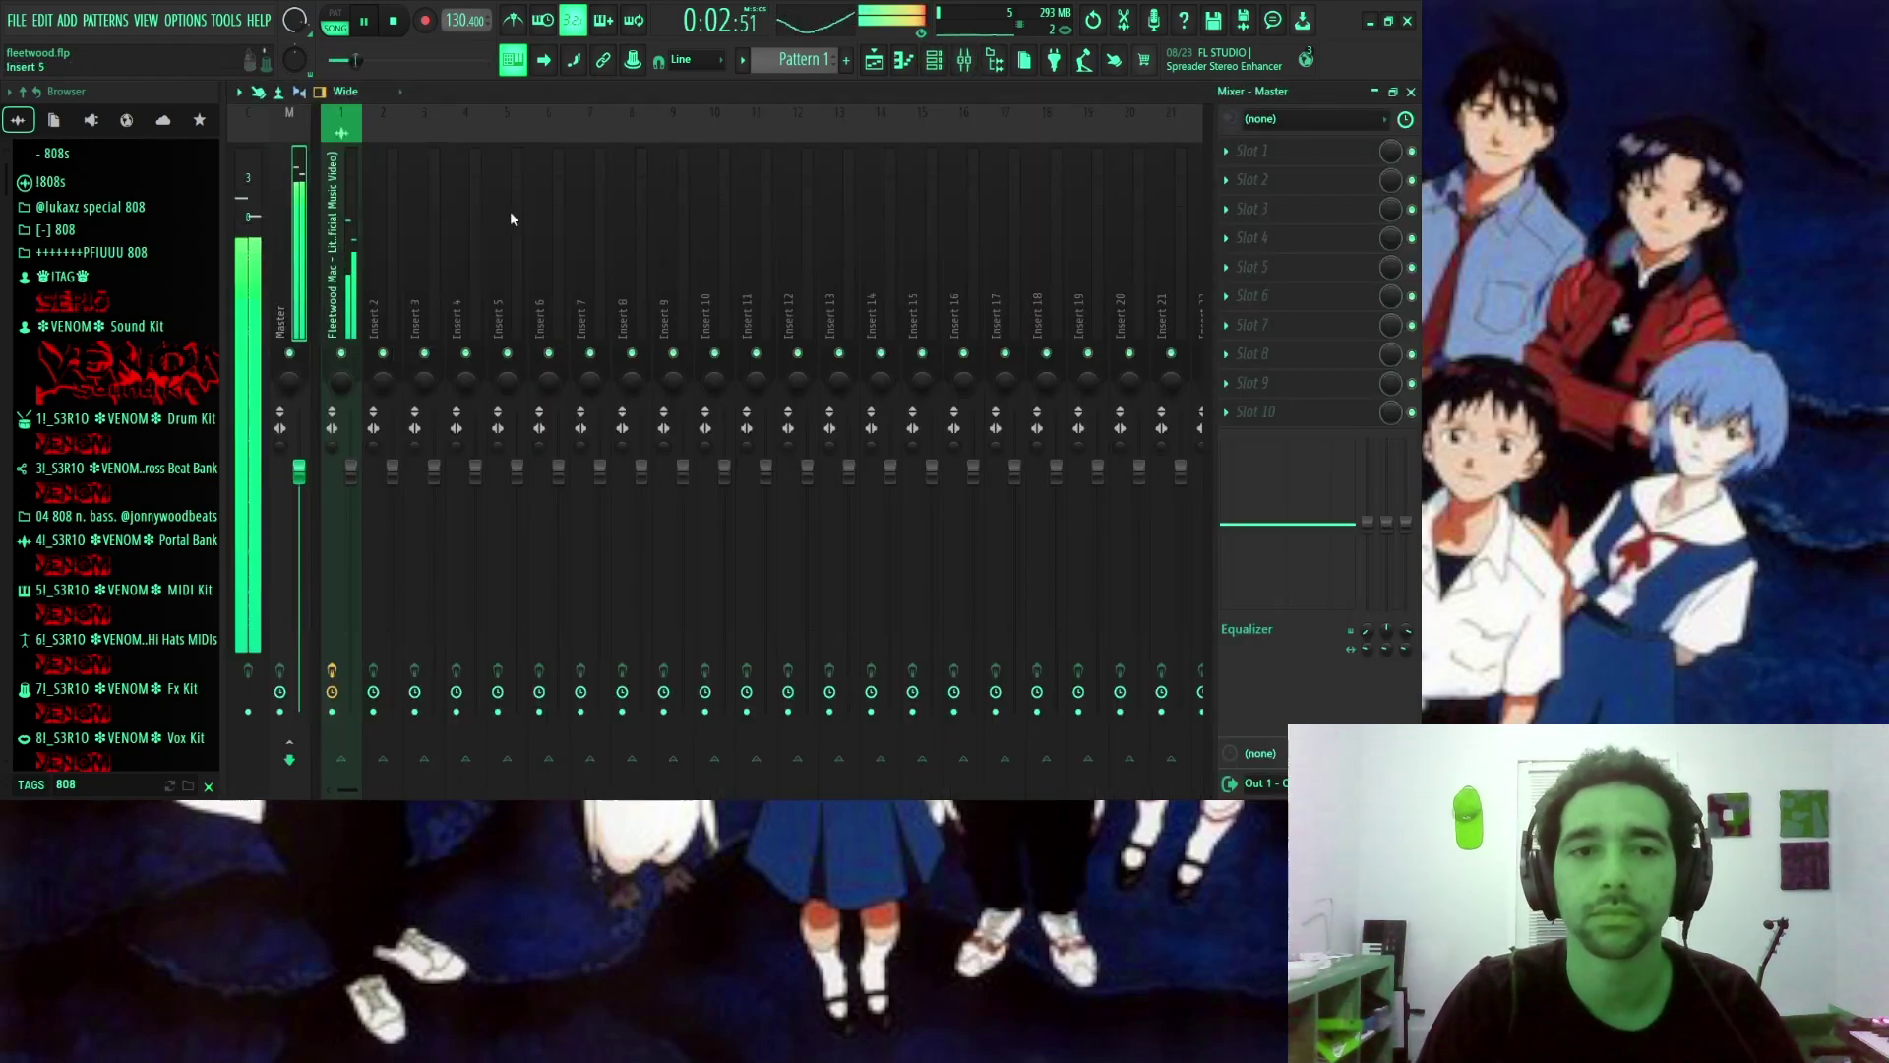
left_click(380, 298)
key("ctrl+l")
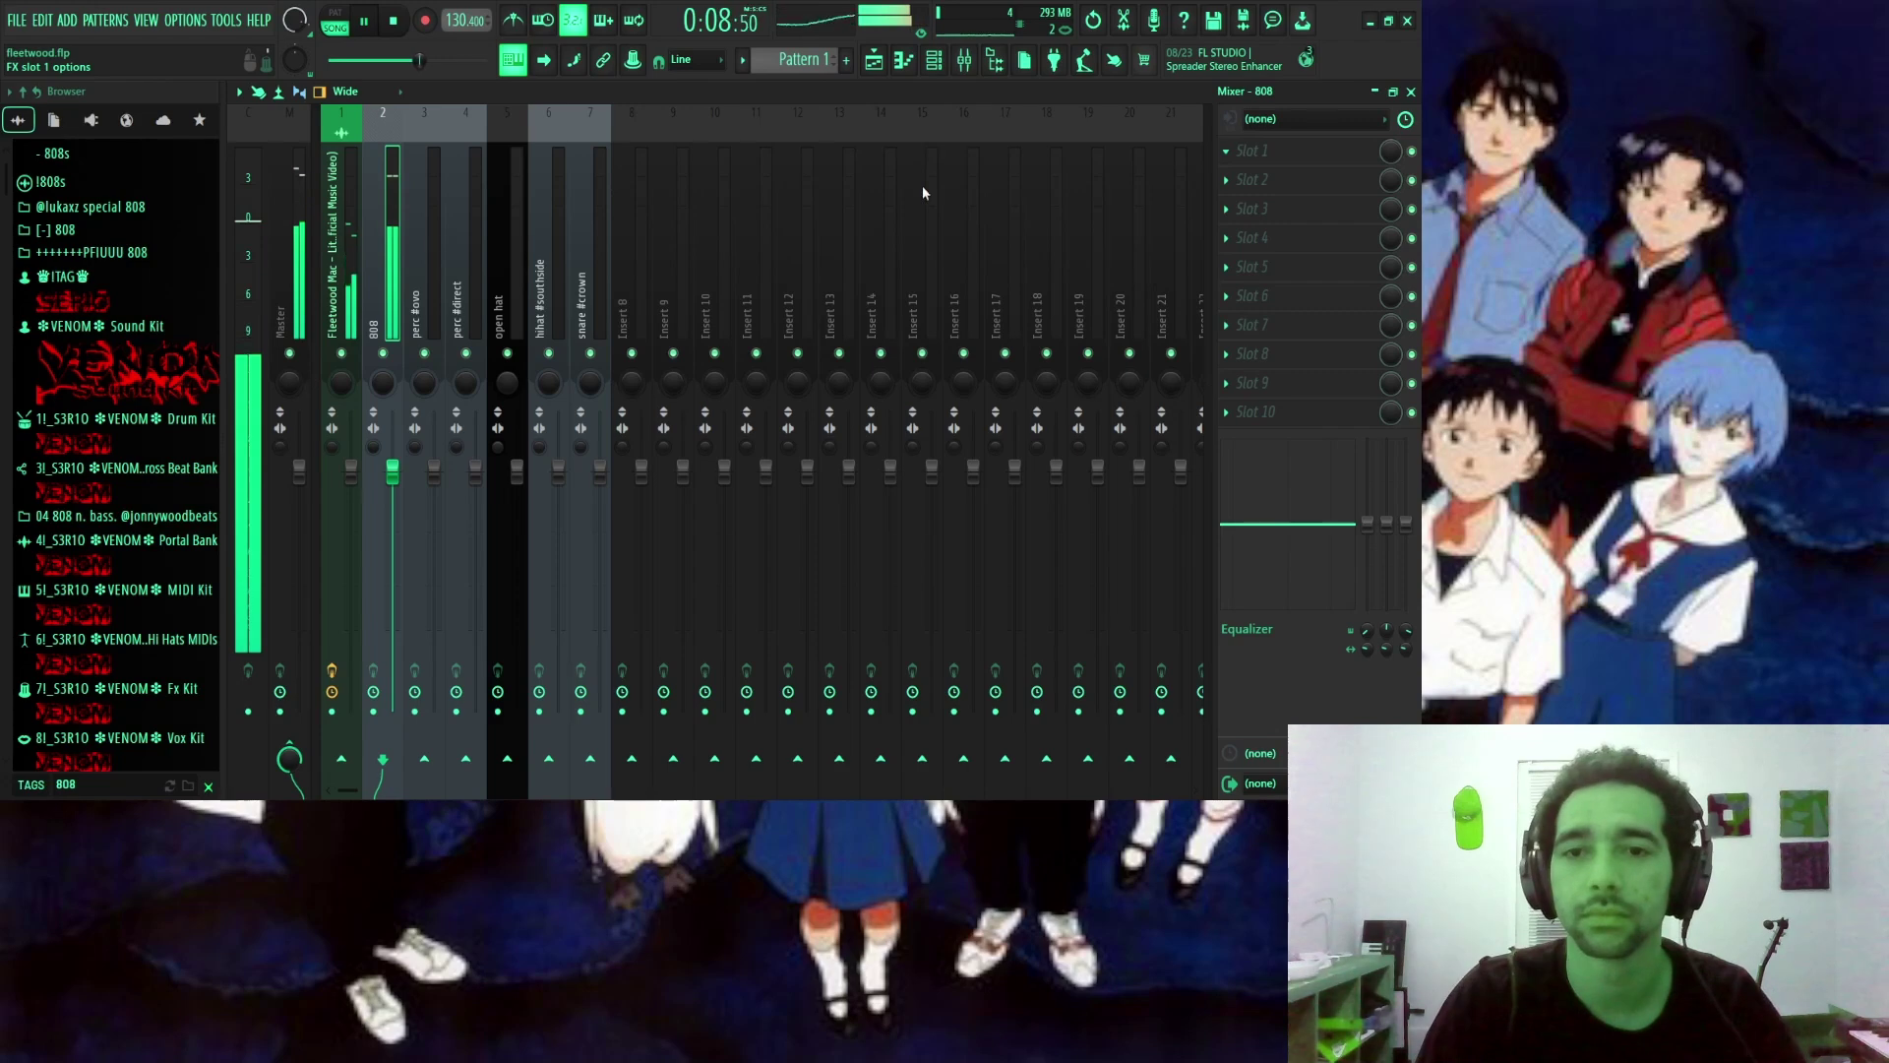
Add FabFilter Pro-Q 3 to the 808 insert and boost the low end by about 1.75 dB around 35.7 Hz.
left_click(923, 132)
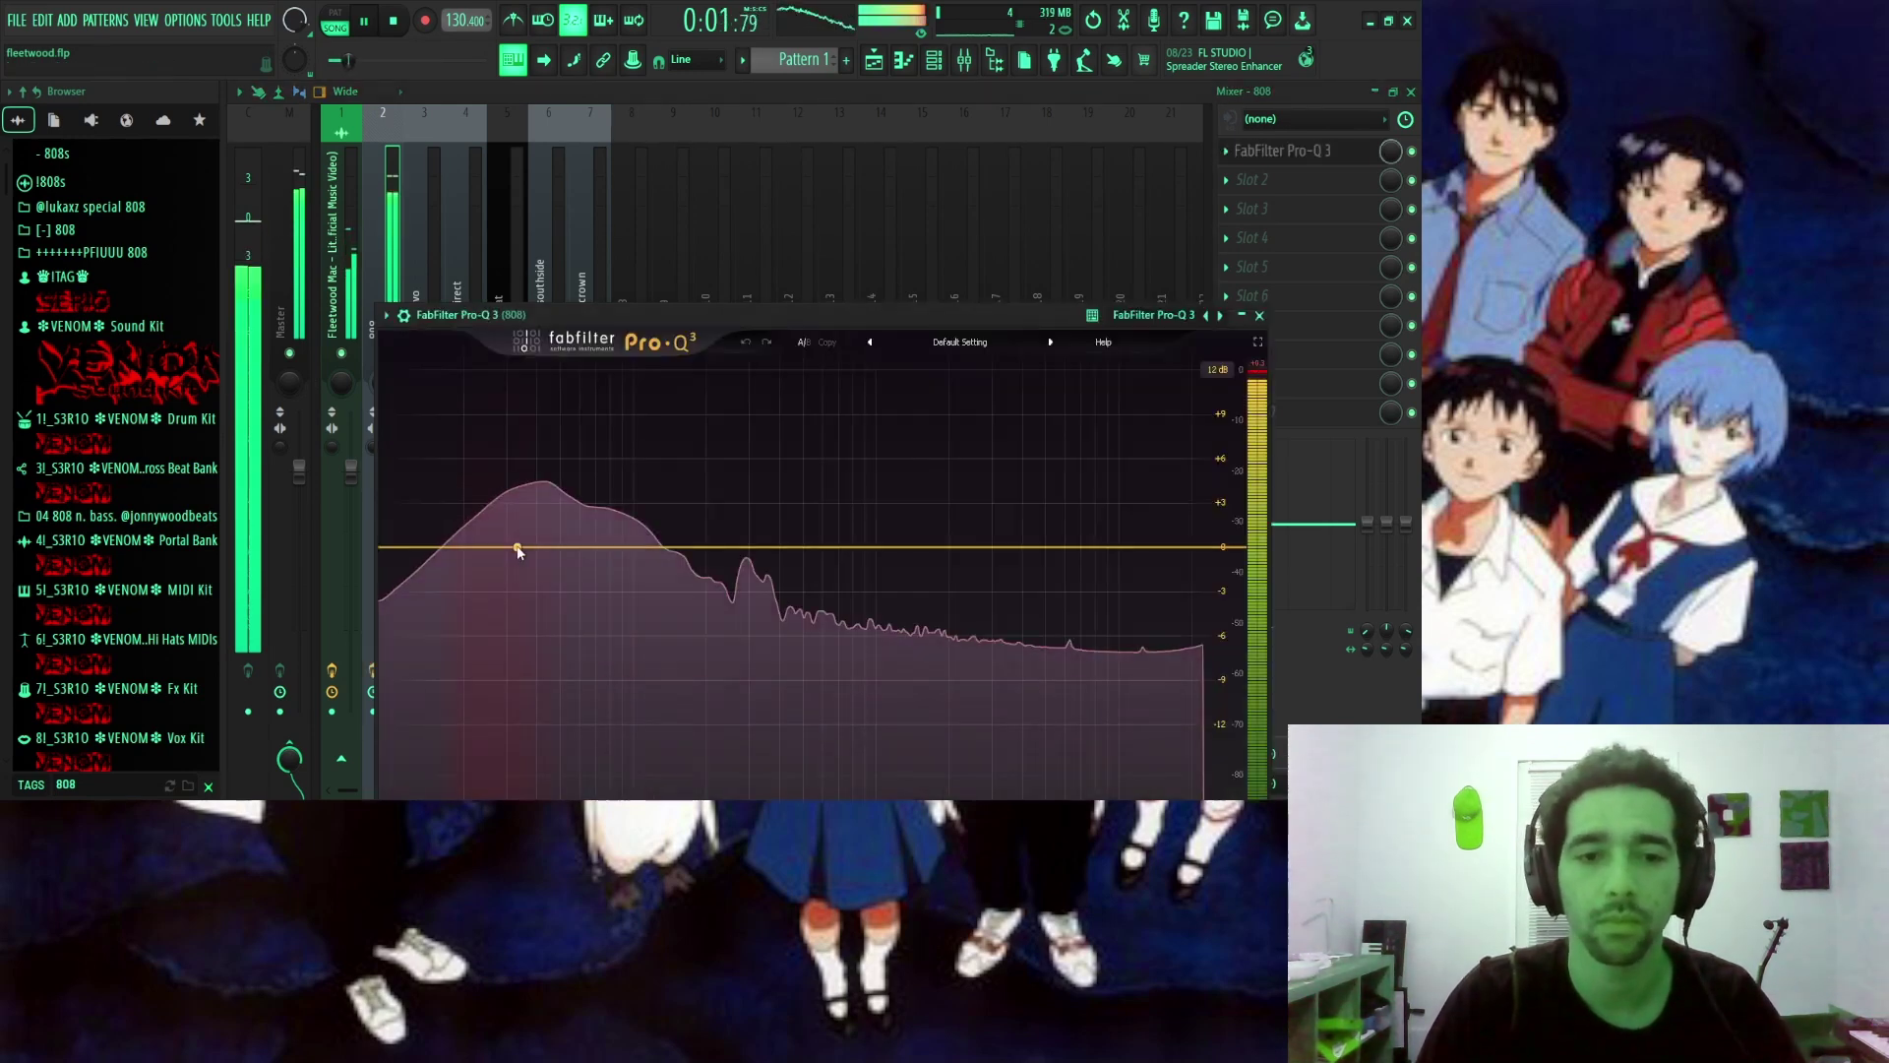
left_click_drag(518, 548, 516, 523)
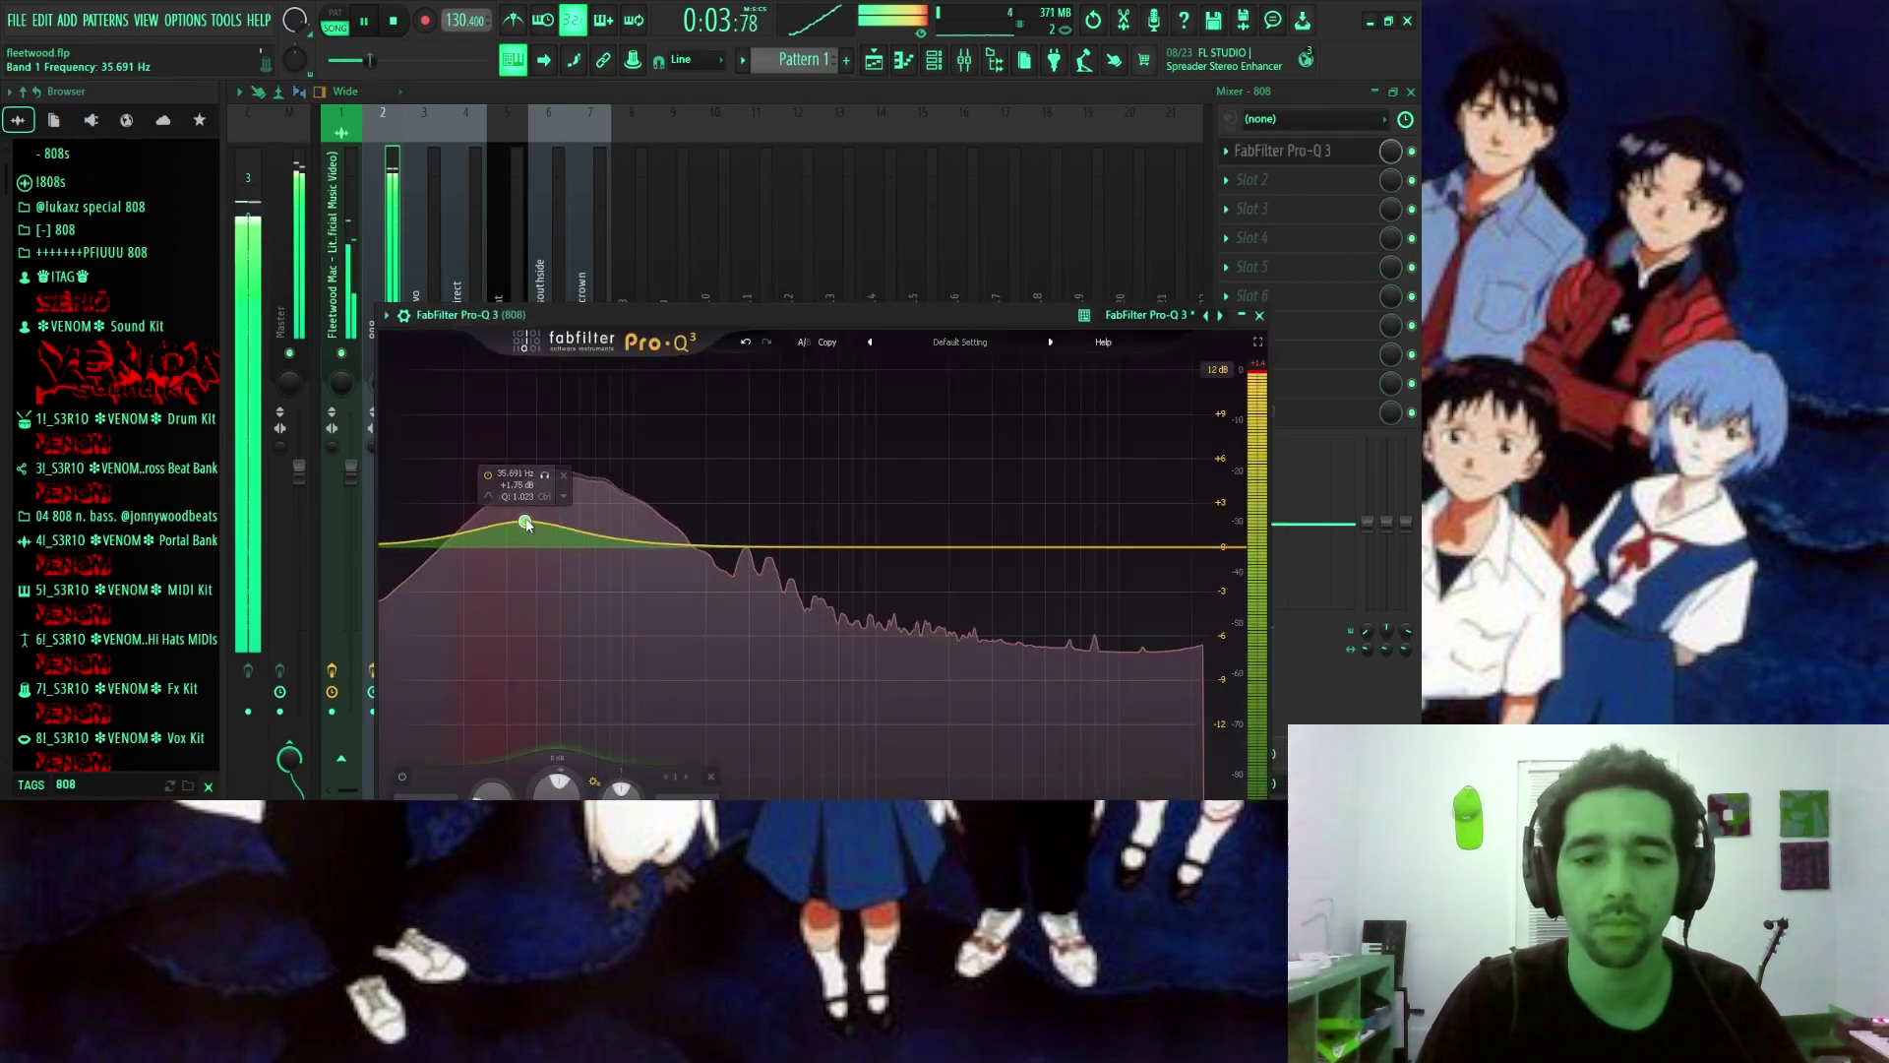
left_click(1263, 315)
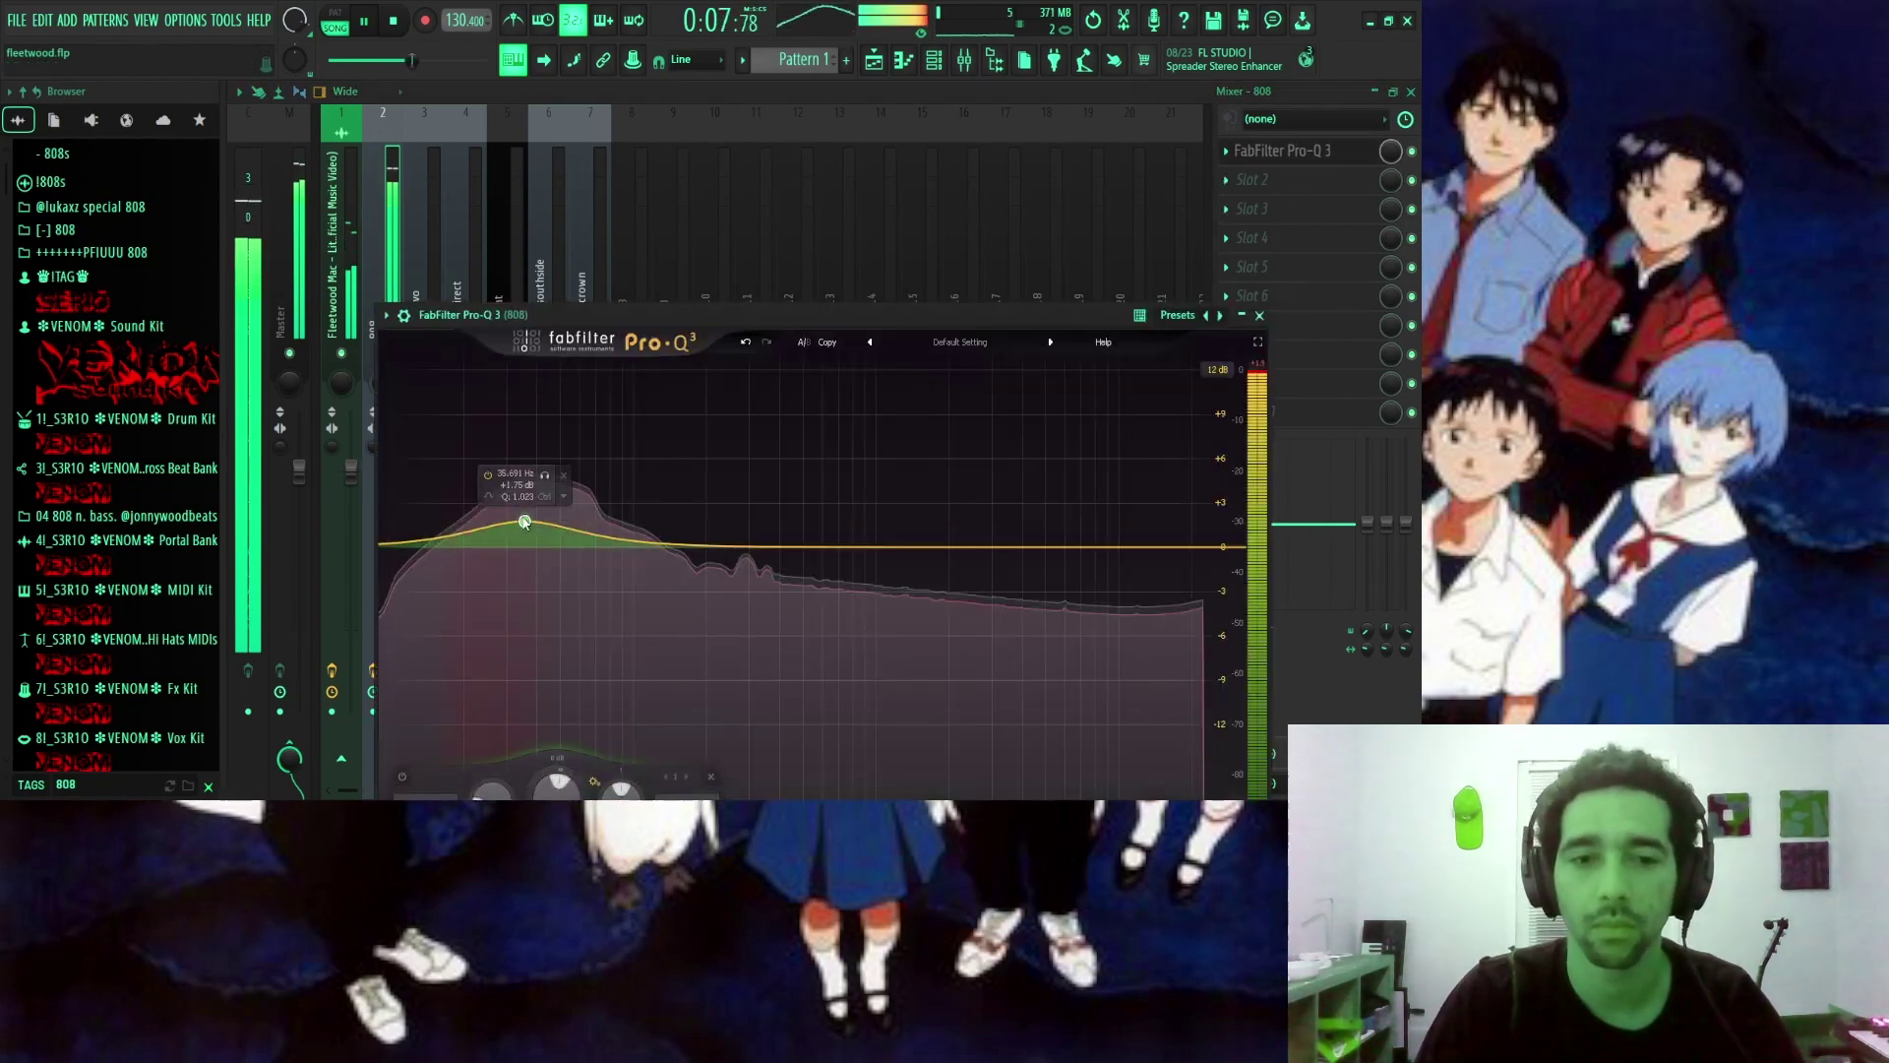
left_click_drag(523, 522, 669, 531)
left_click(1259, 316)
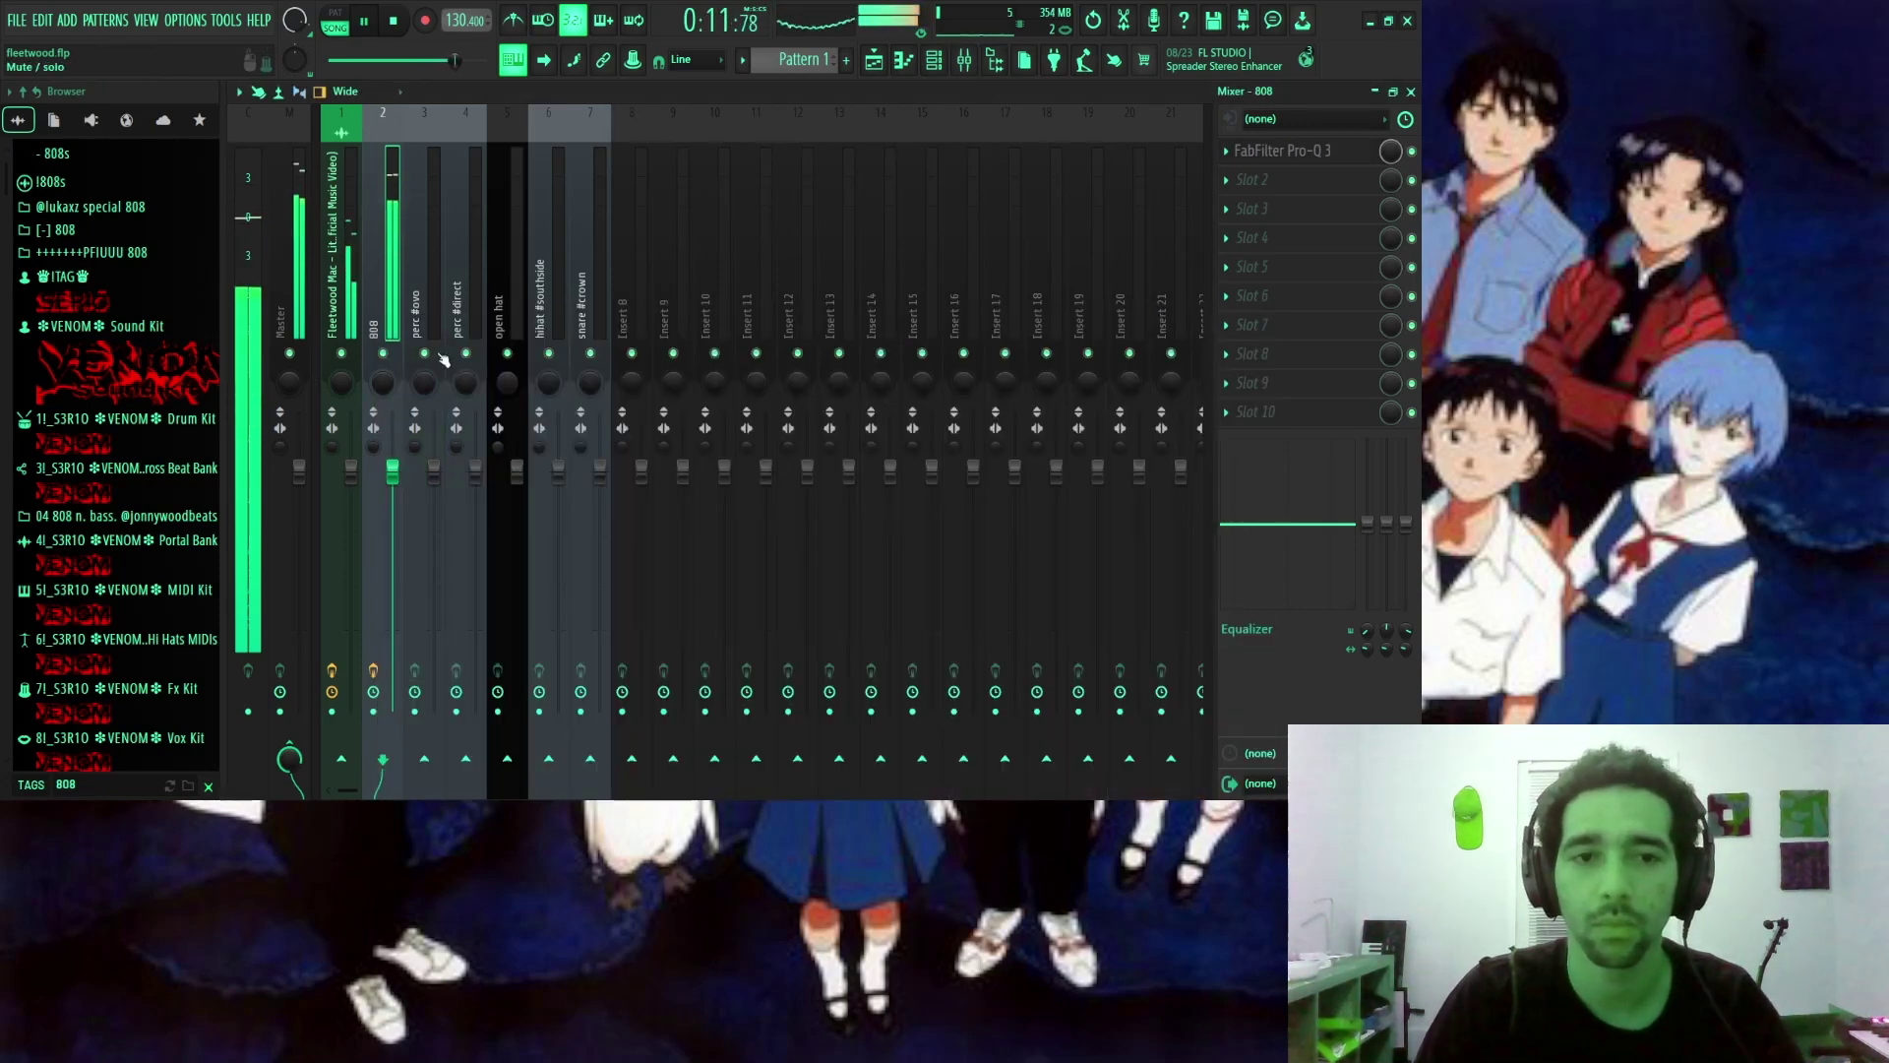
Unmute the drum channels and balance the mixer by raising the snare slightly and lowering the hi-hat, open hat and both percs.
left_click(932, 63)
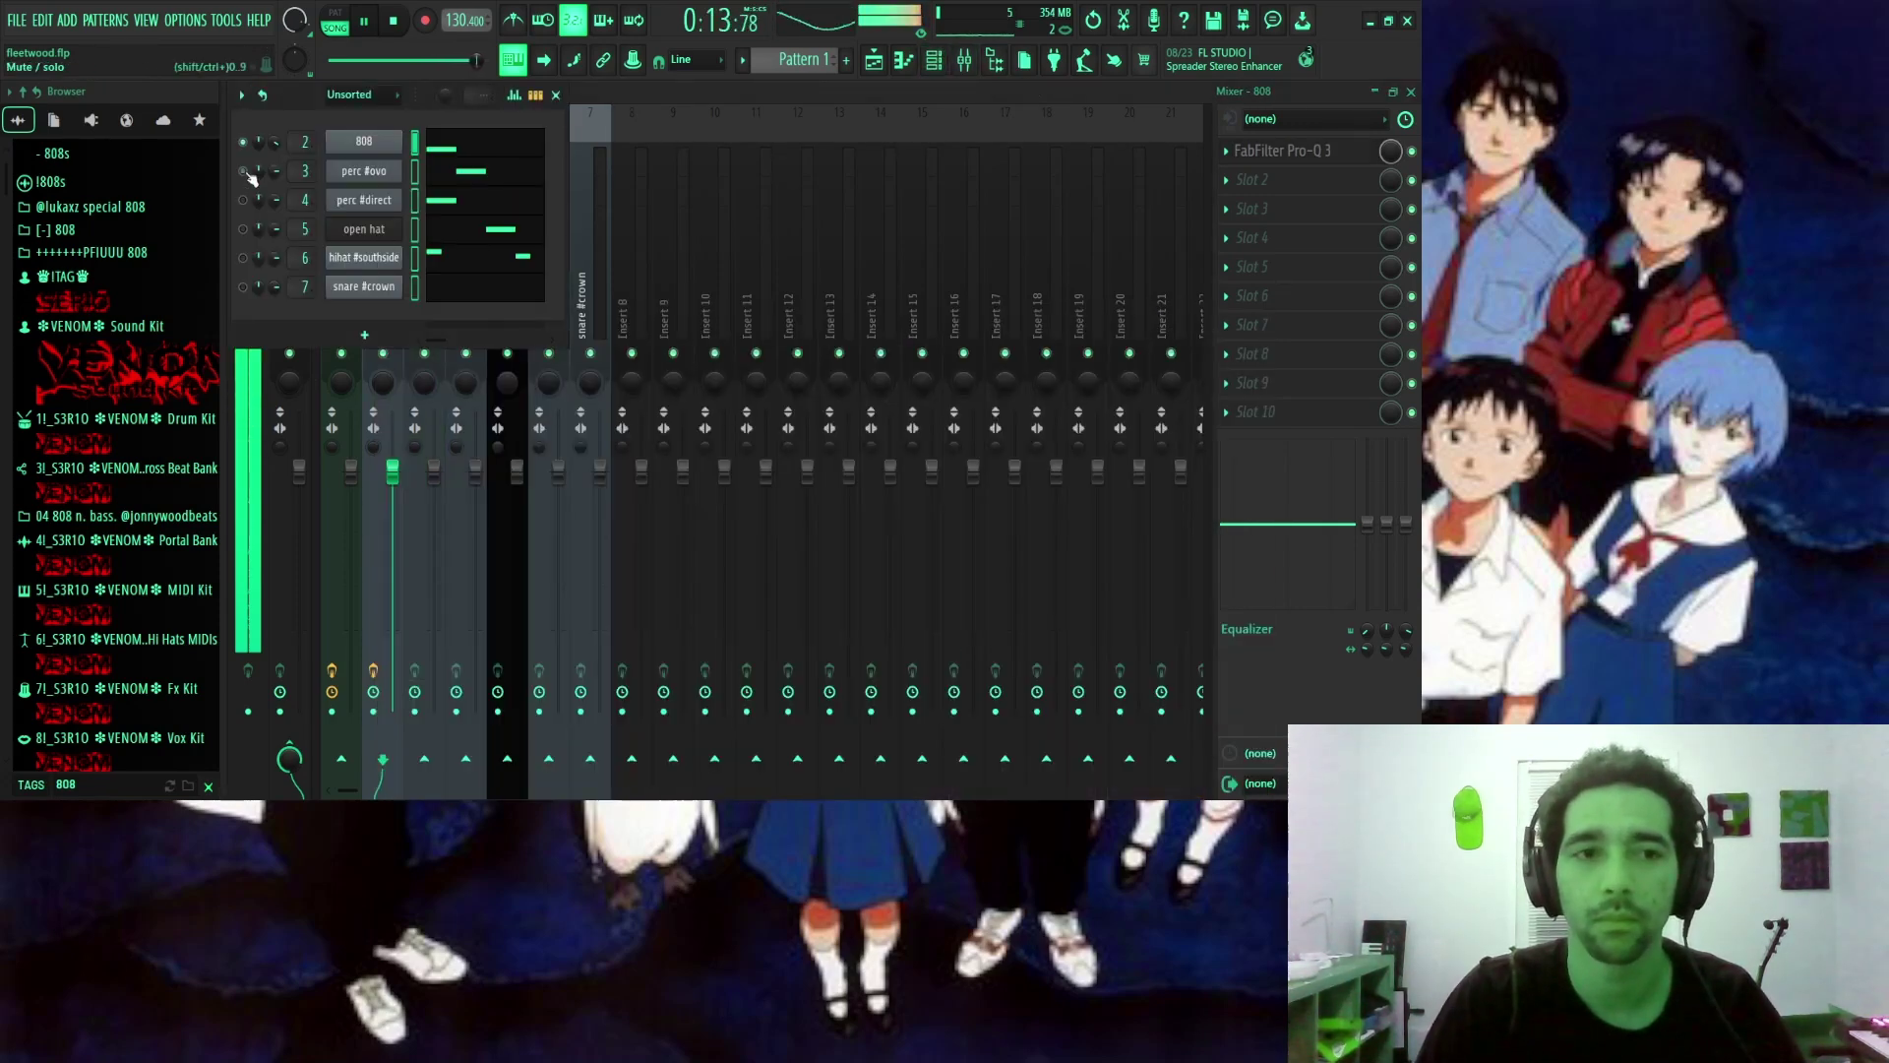
left_click(556, 95)
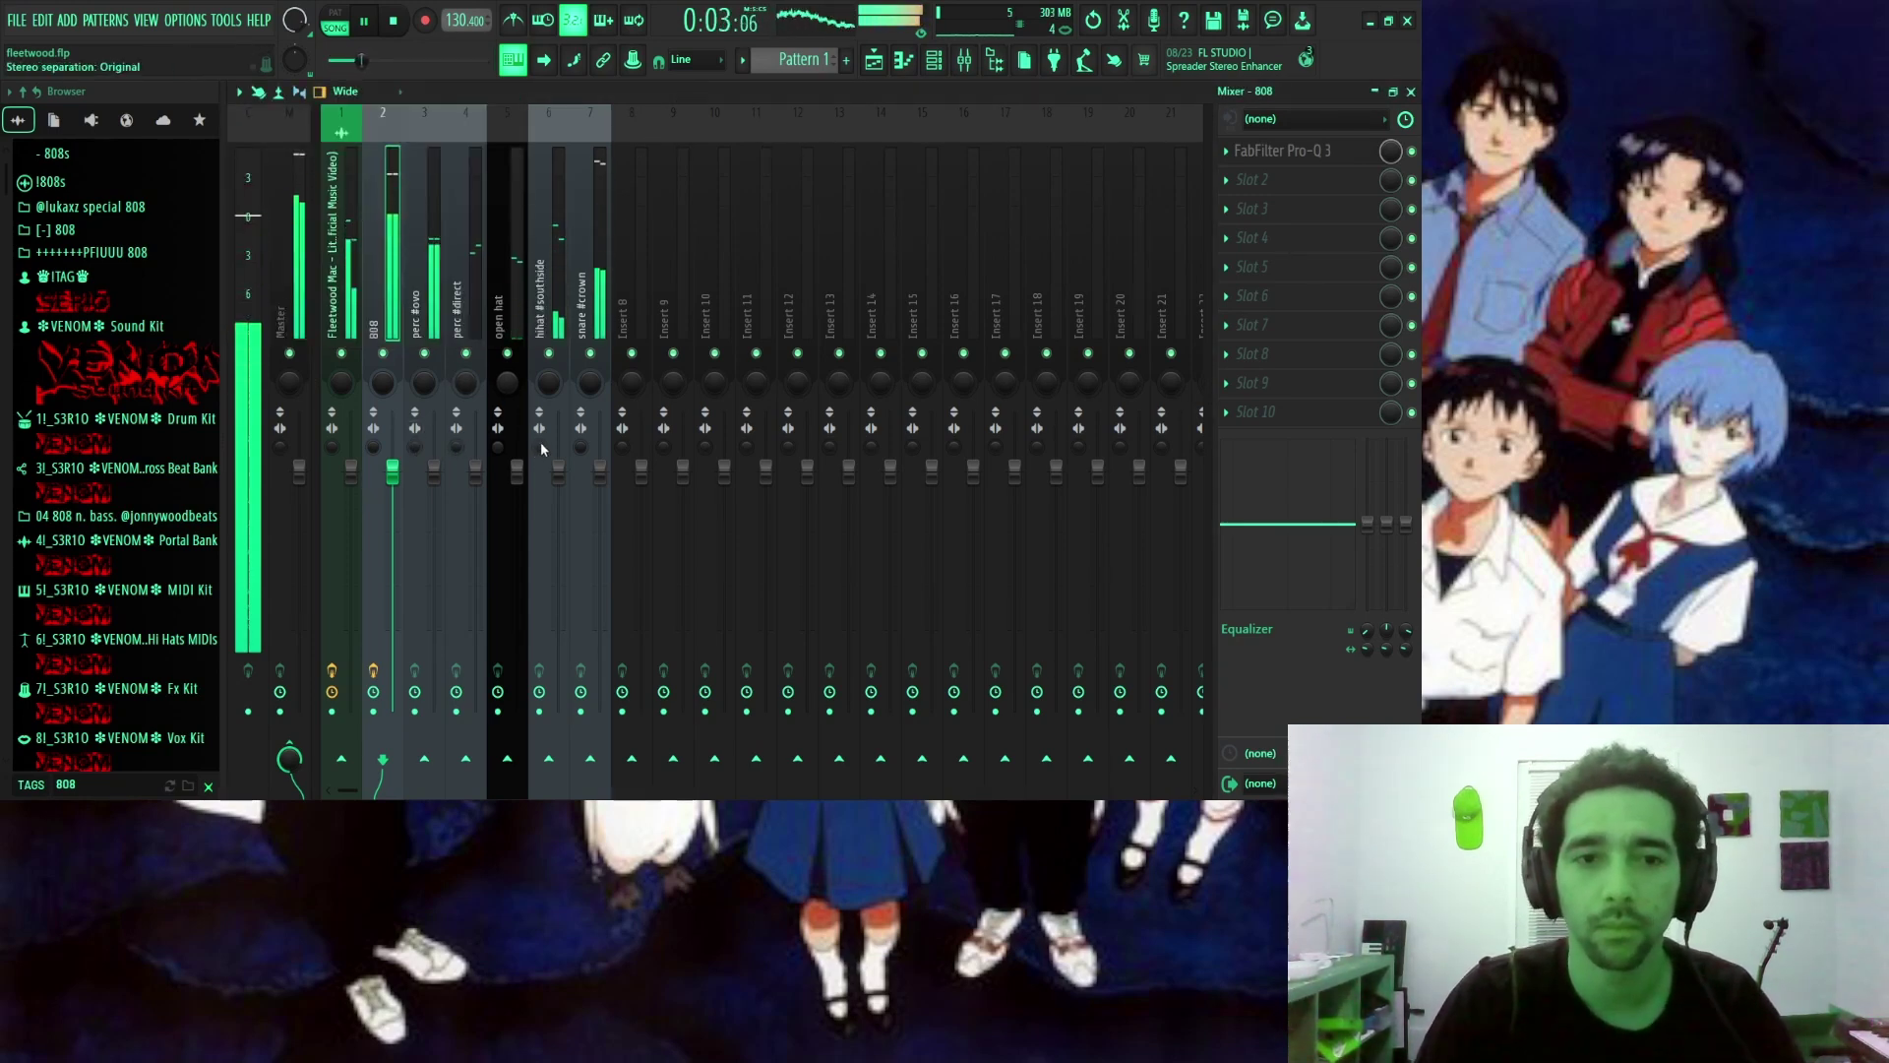
left_click(602, 466)
left_click_drag(564, 474, 568, 483)
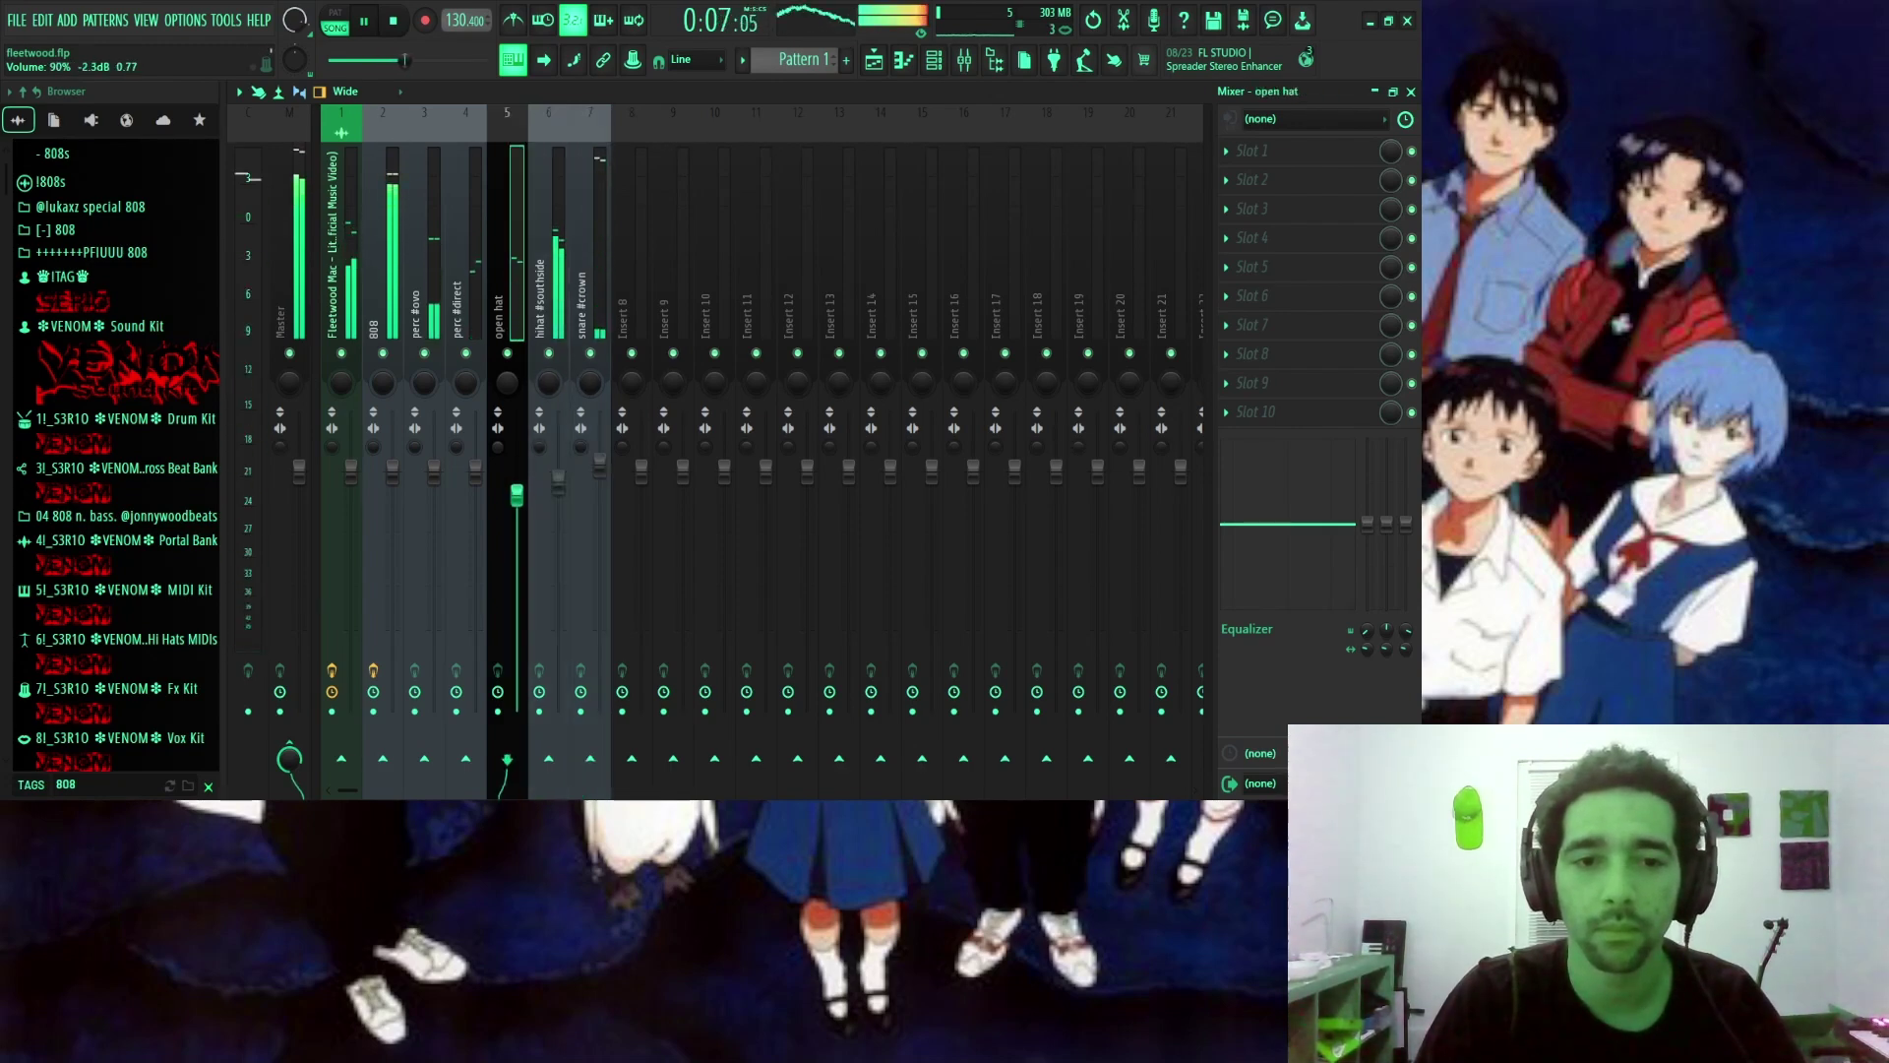
left_click_drag(475, 465, 393, 494)
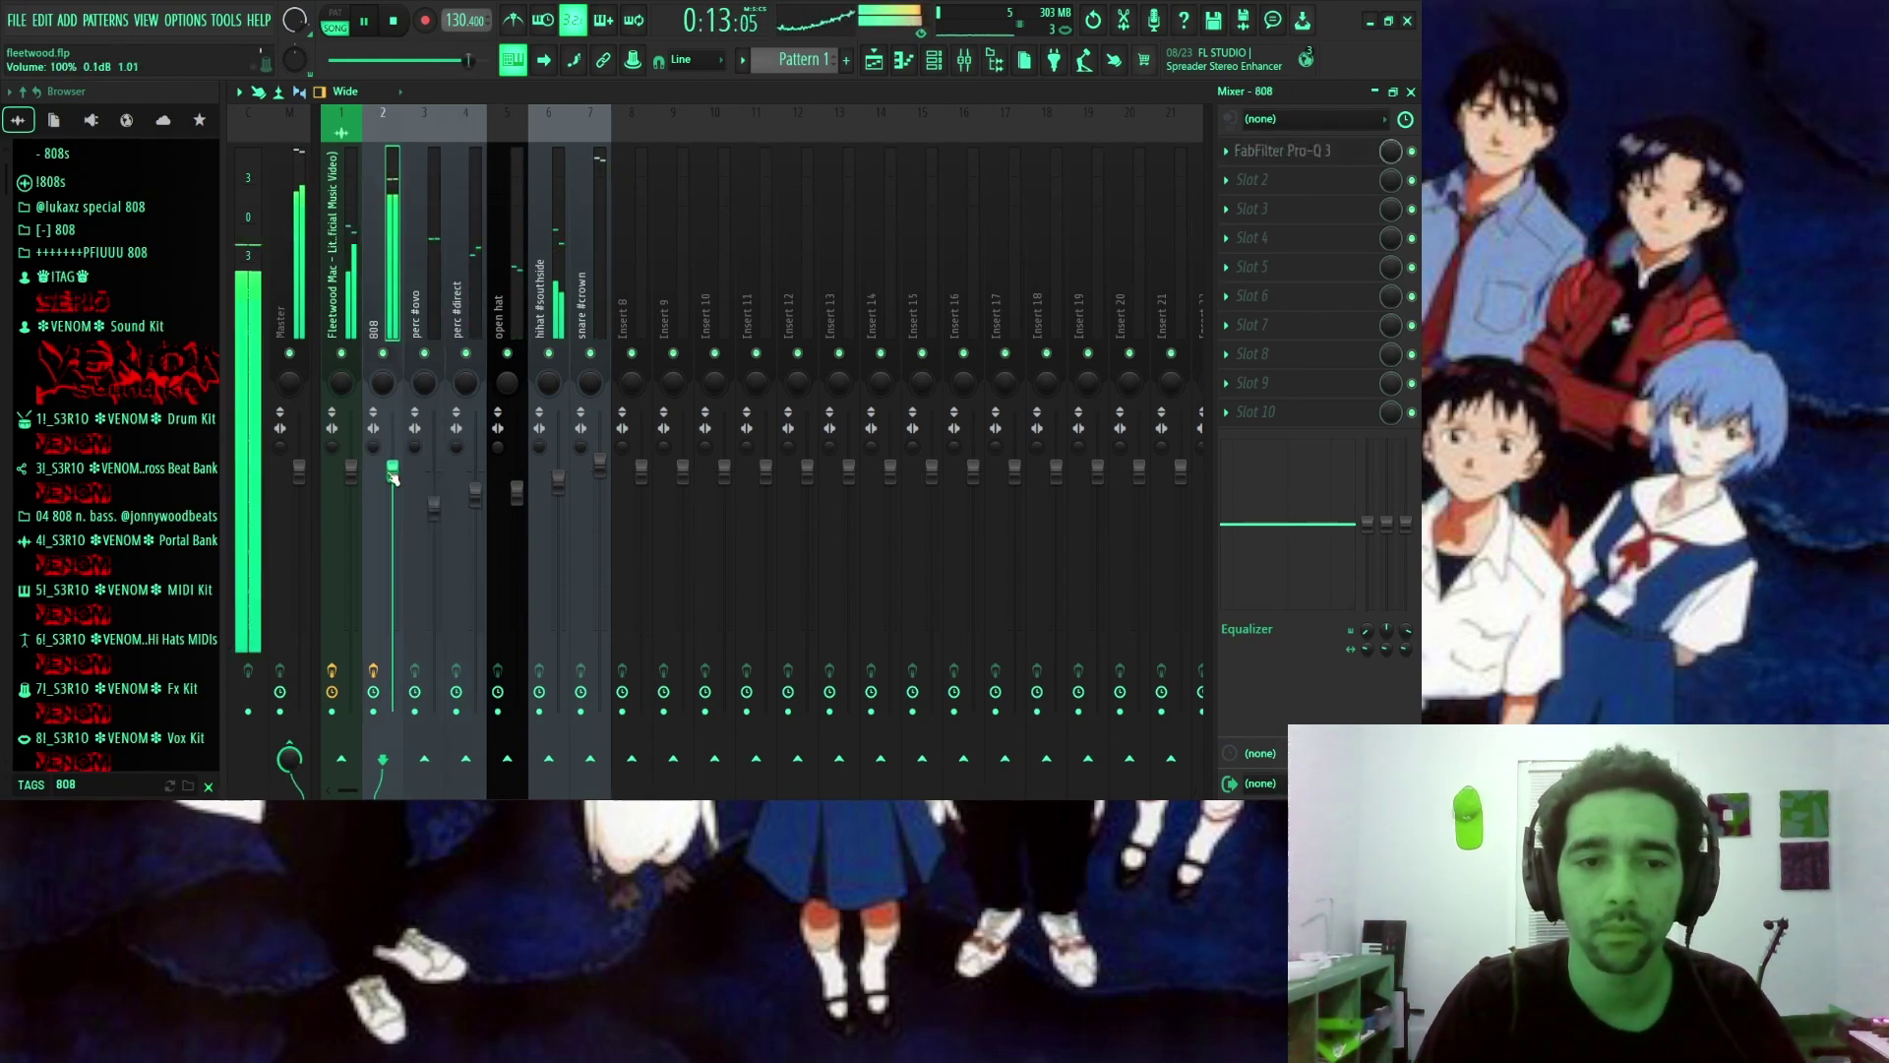
Add Fruity parametric EQ 2 to the Fleetwood Mac sample's insert, cutting the low end and slightly boosting the mids and highs.
left_click(352, 474)
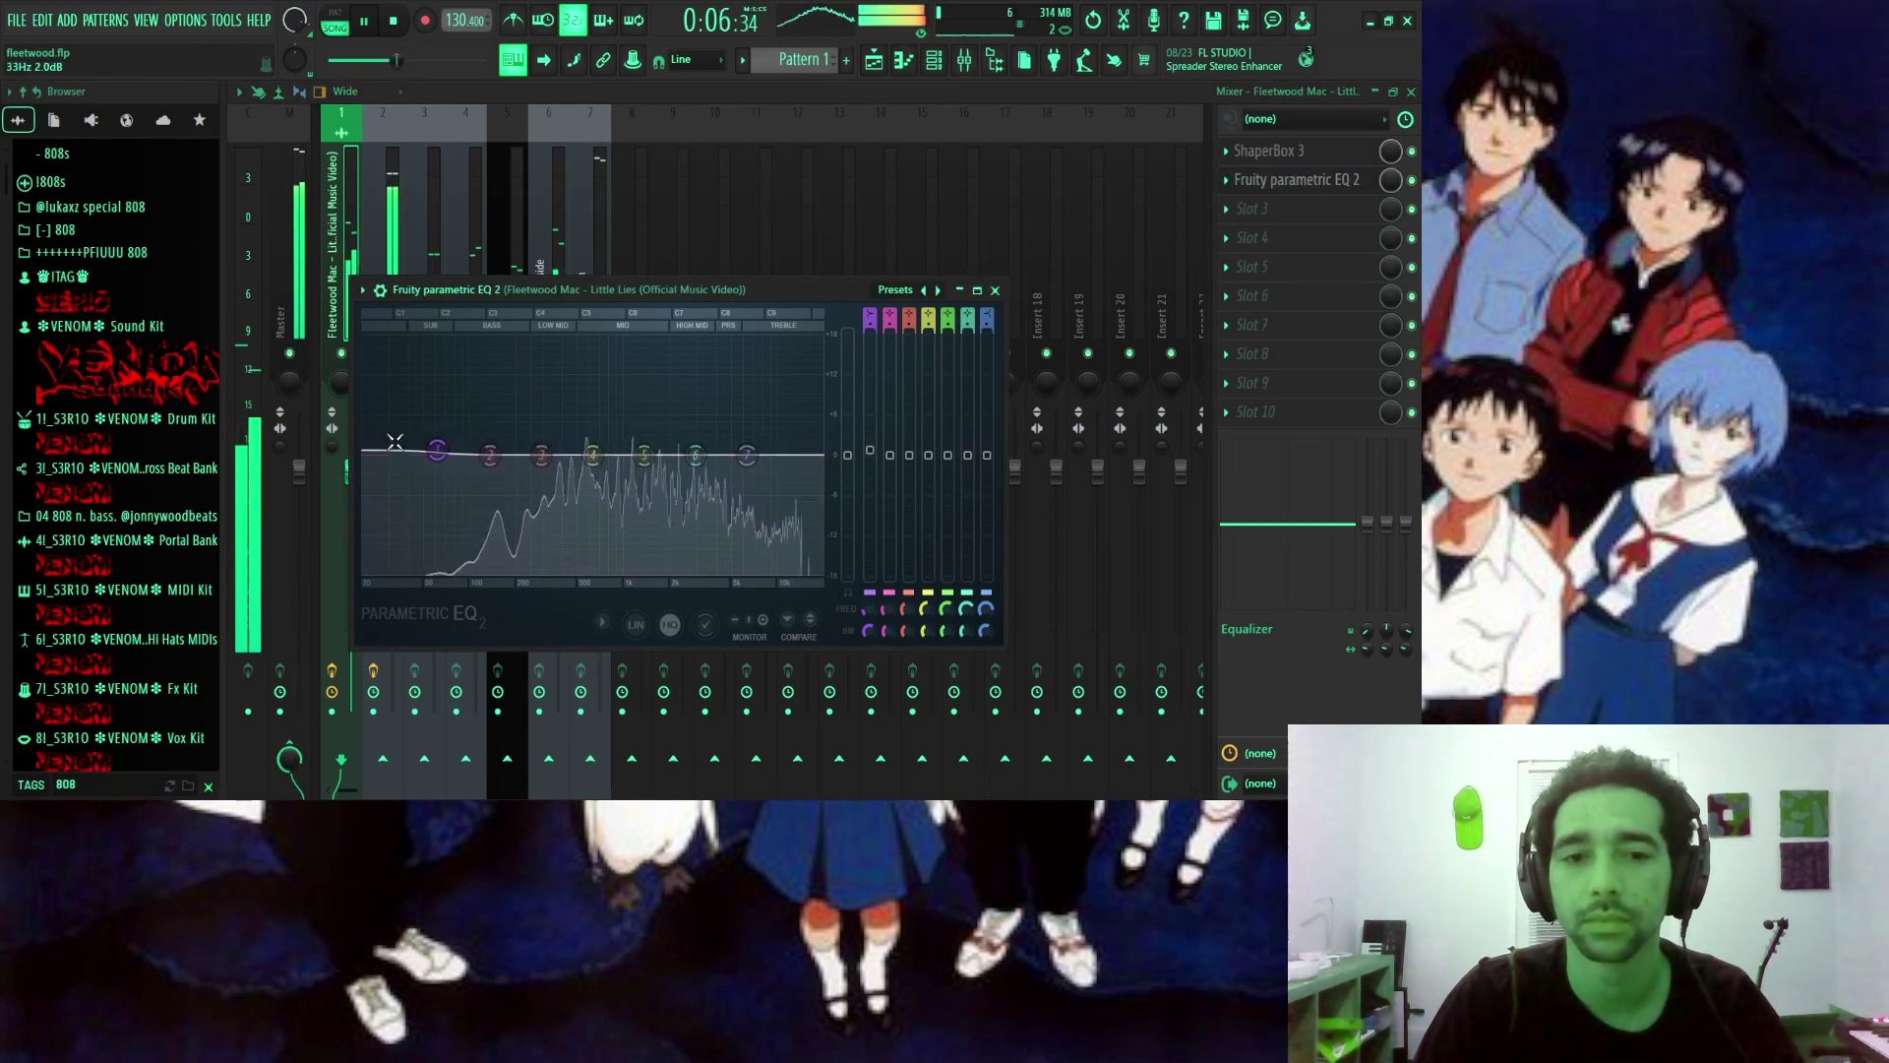
left_click_drag(437, 450, 458, 502)
left_click_drag(542, 453, 697, 447)
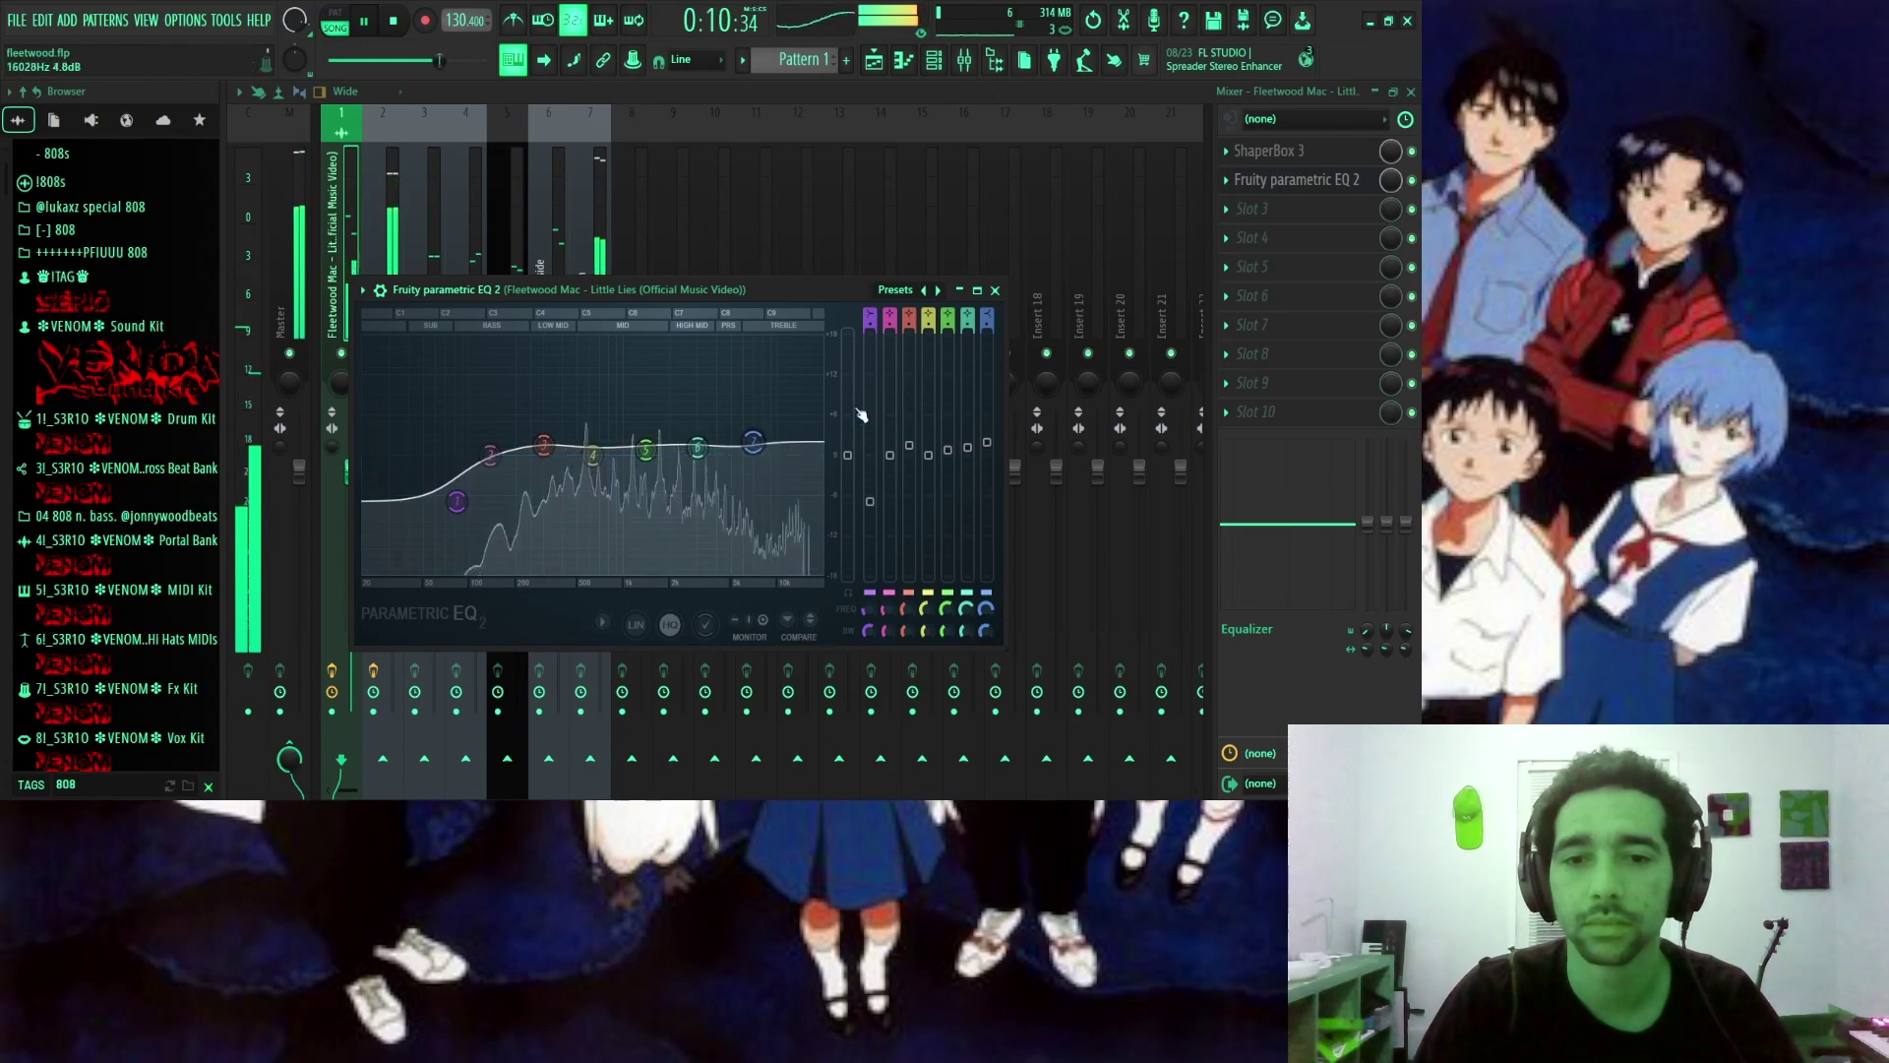
left_click(994, 290)
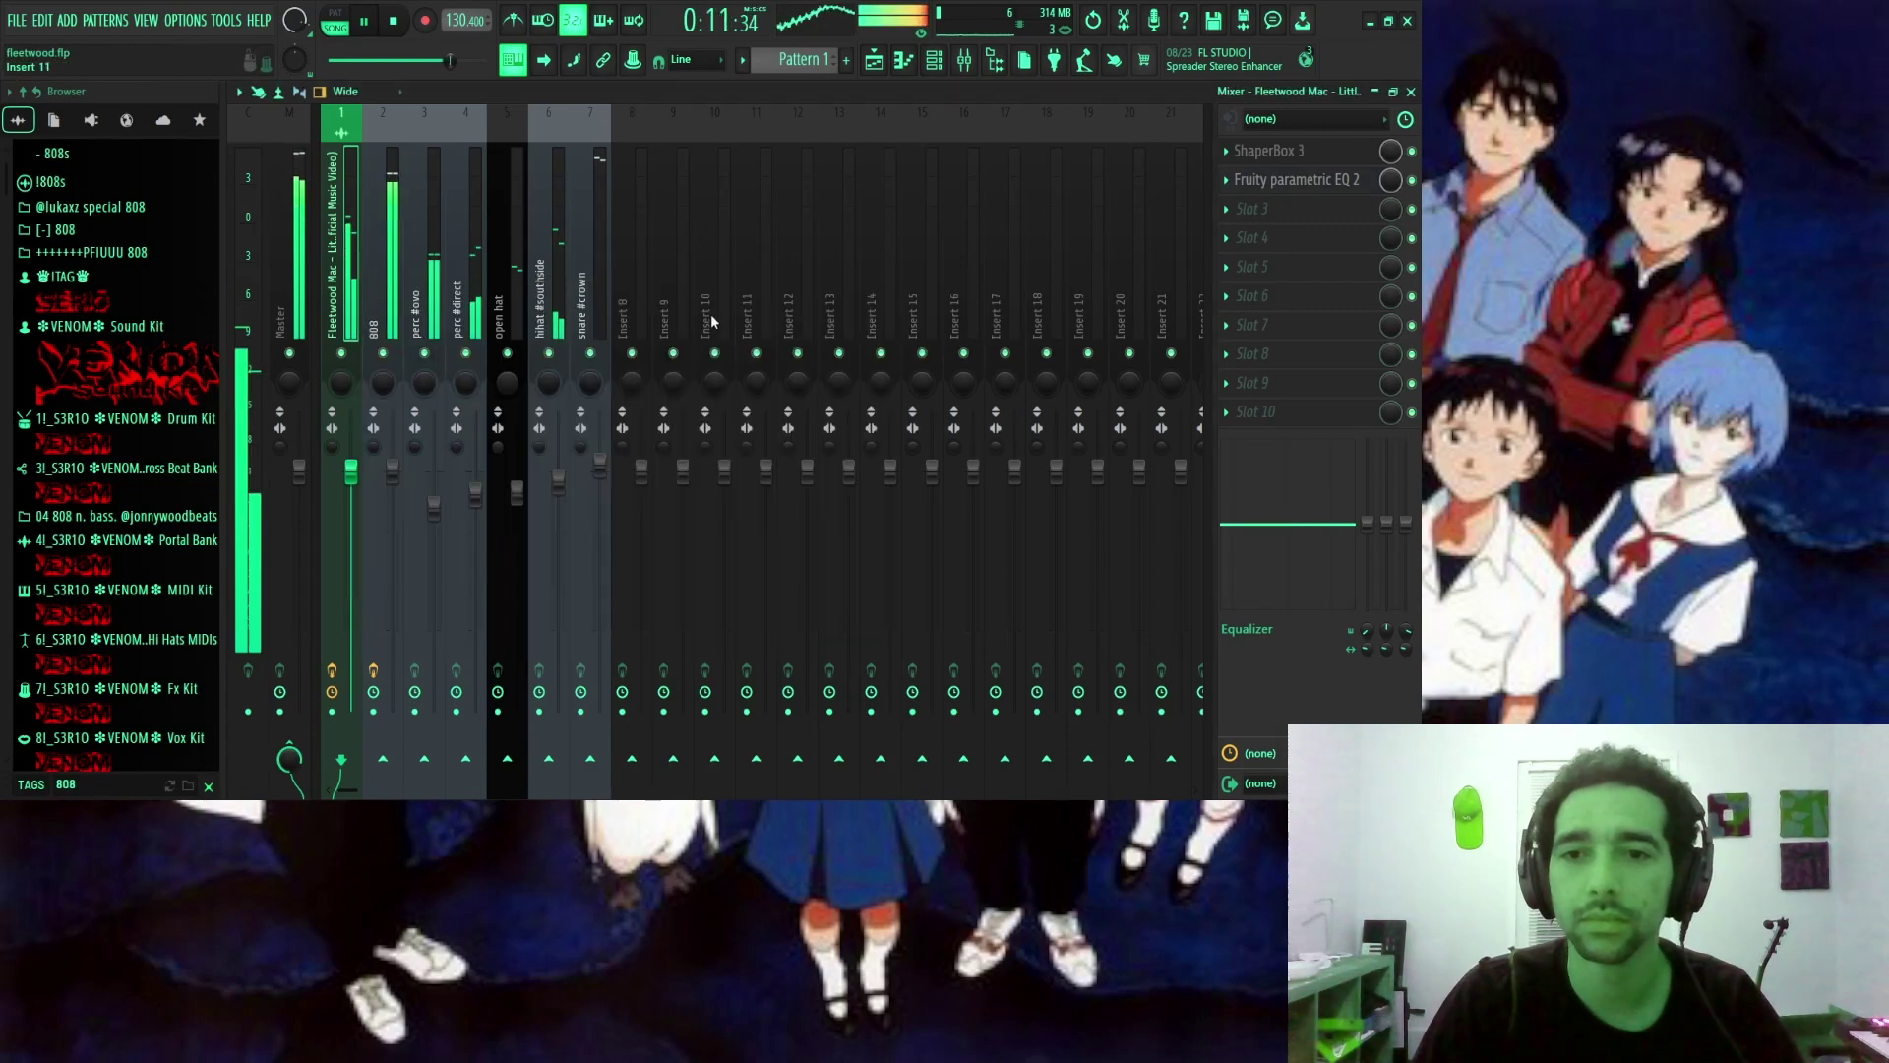
Close the mixer and delete both Pattern 1 clips from Track 2 of the playlist.
left_click(1410, 91)
left_click(913, 96)
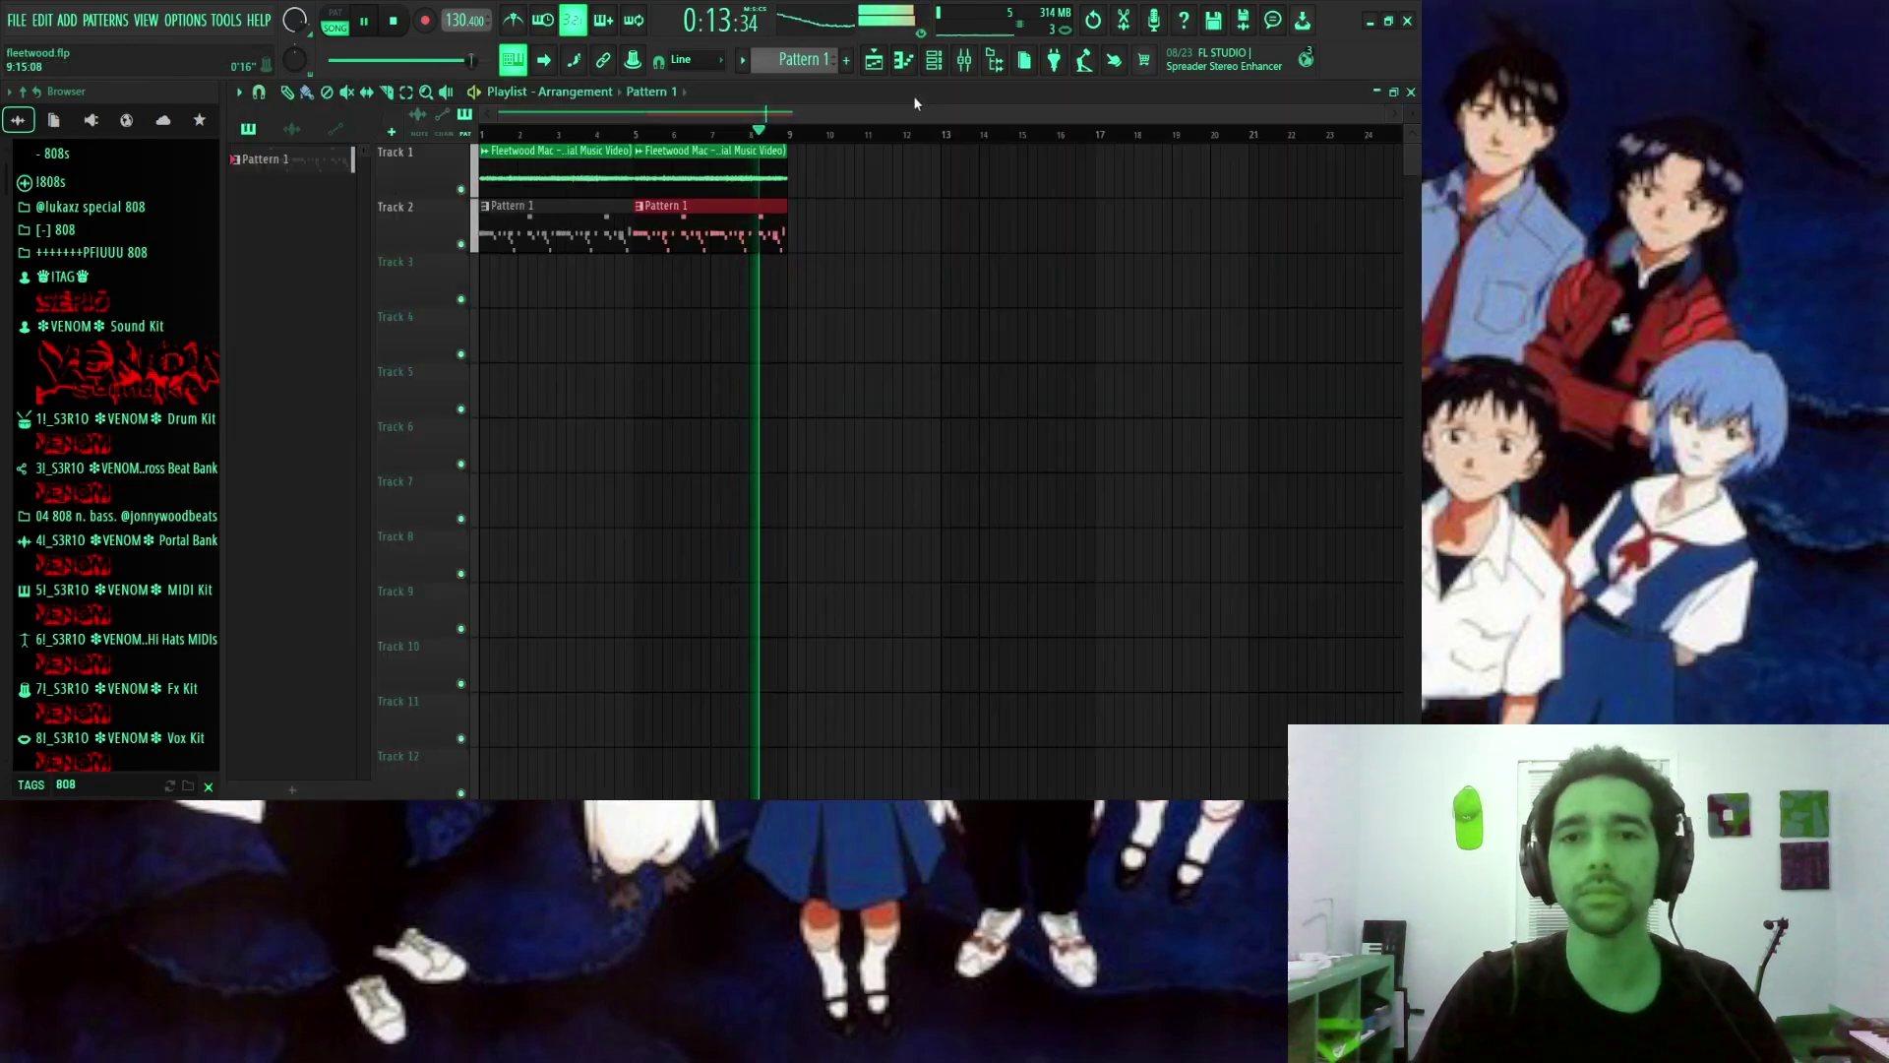
right_click(722, 235)
right_click(551, 235)
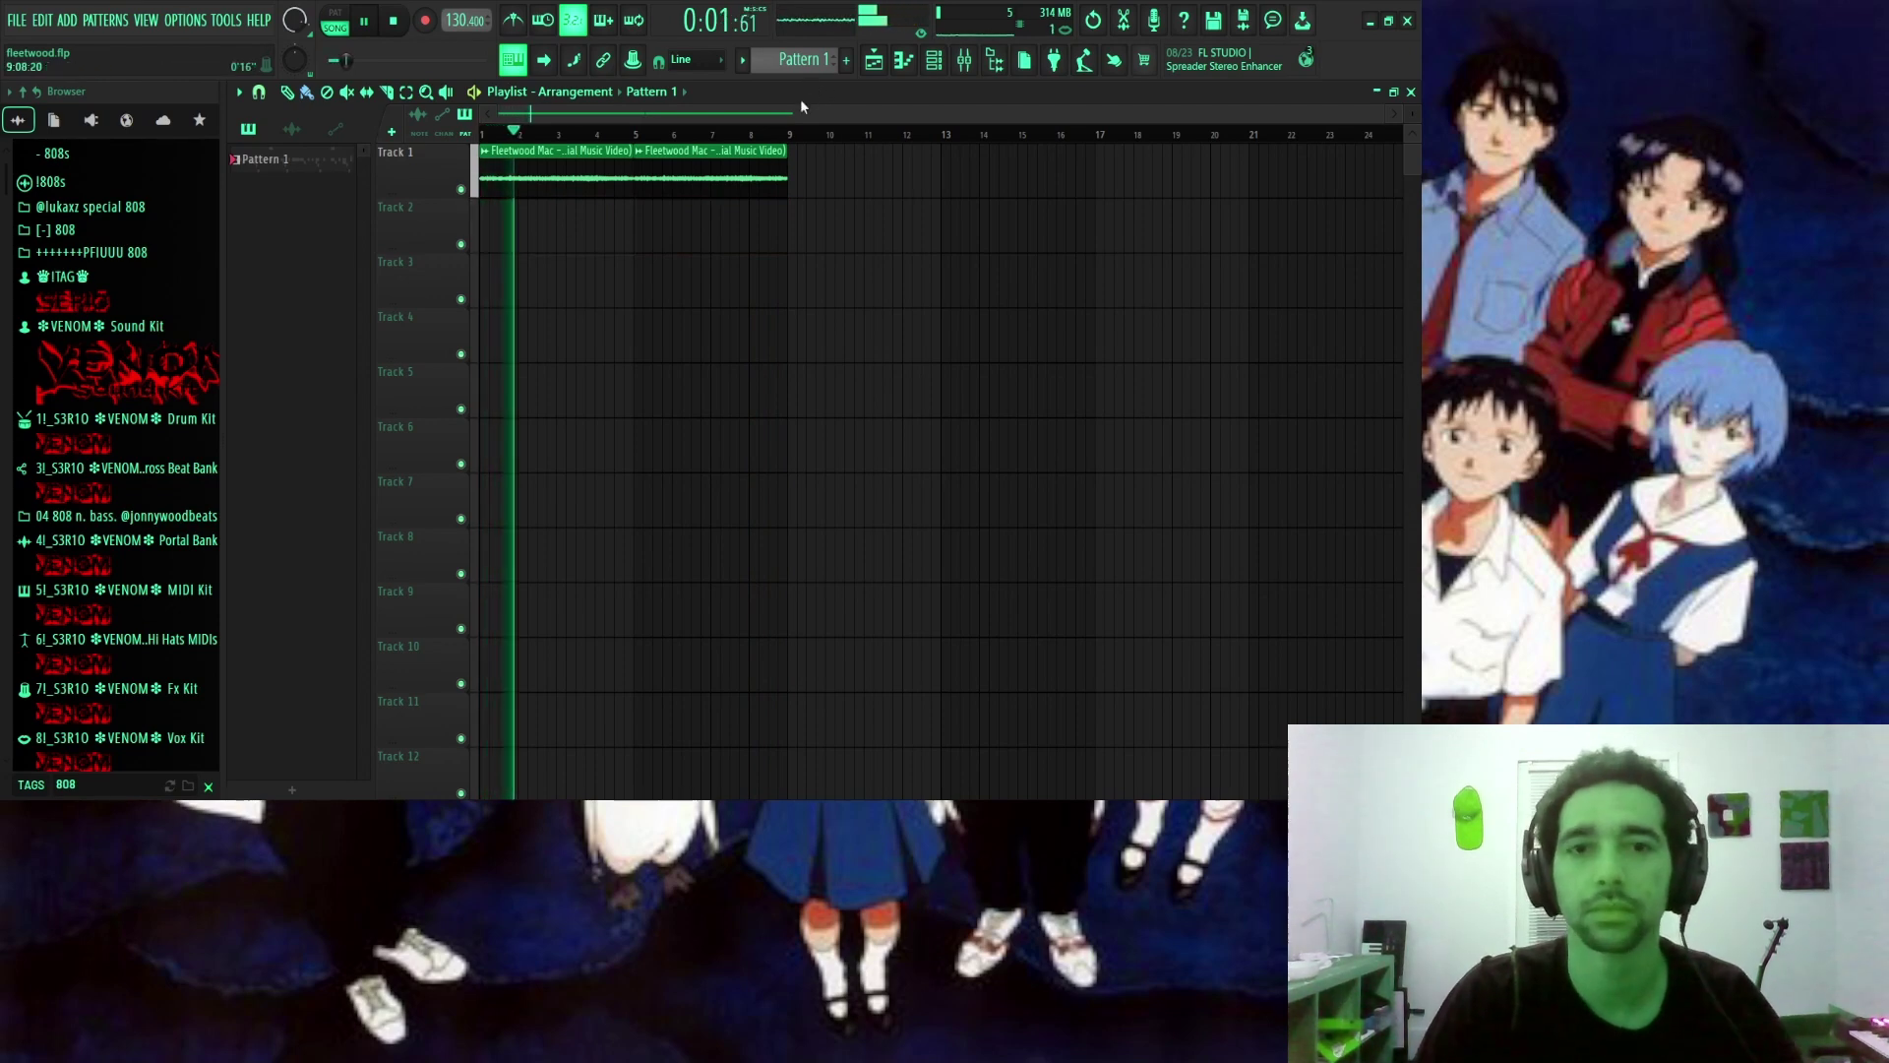
Hide the browser, restore the playlist from its maximized size, and close the three open channel settings windows.
left_click(1003, 69)
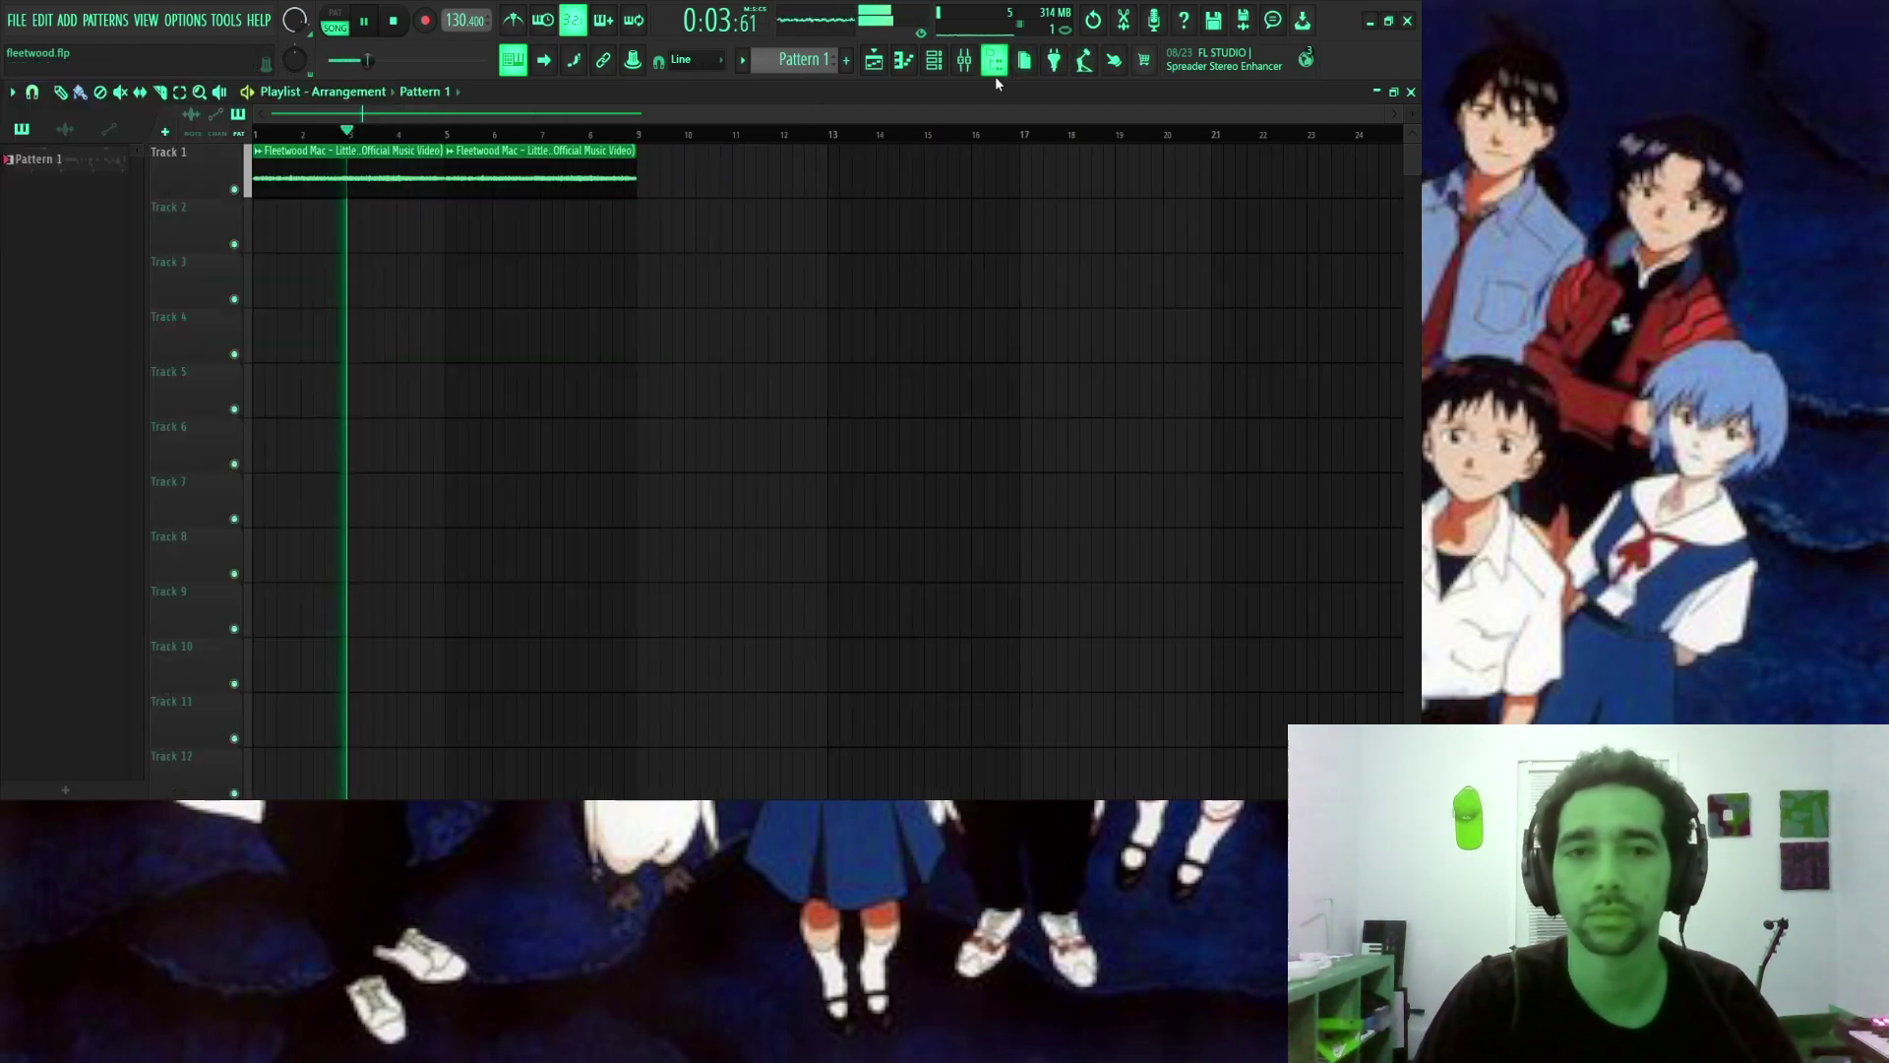
left_click(1394, 93)
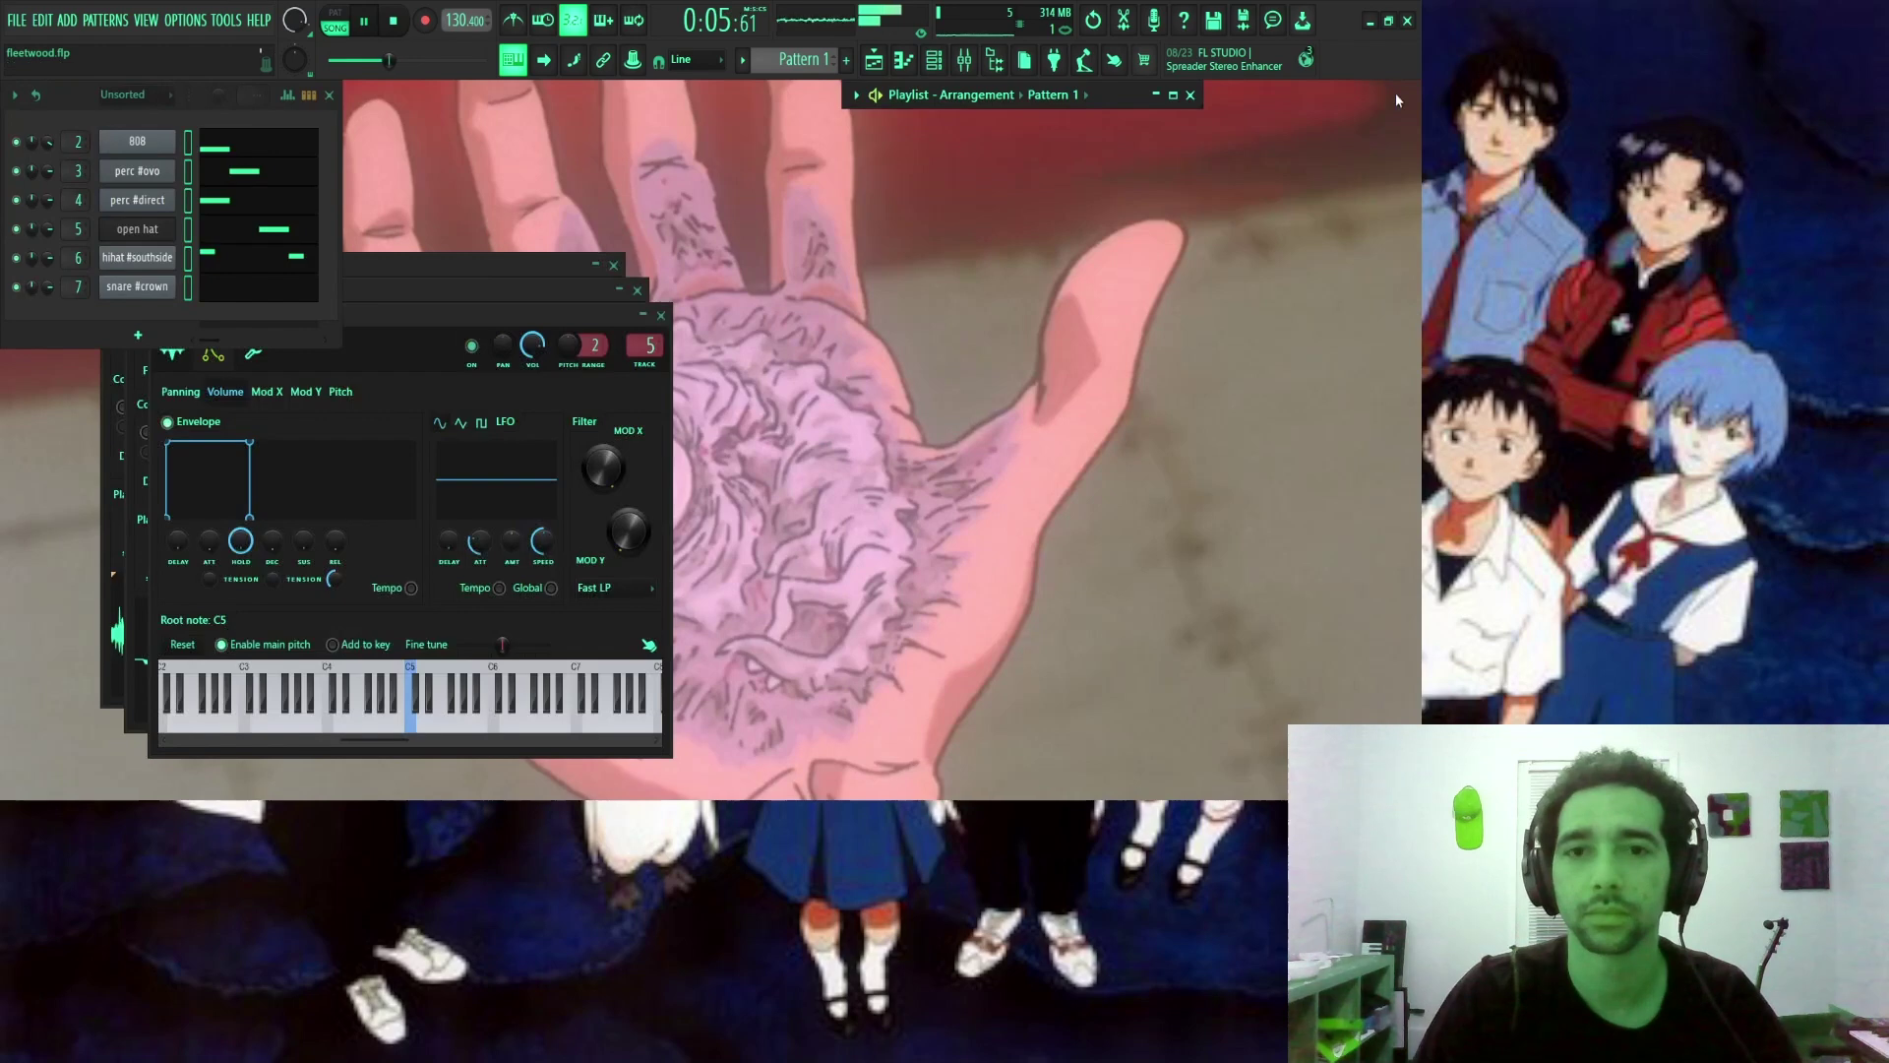
left_click(661, 316)
left_click(637, 290)
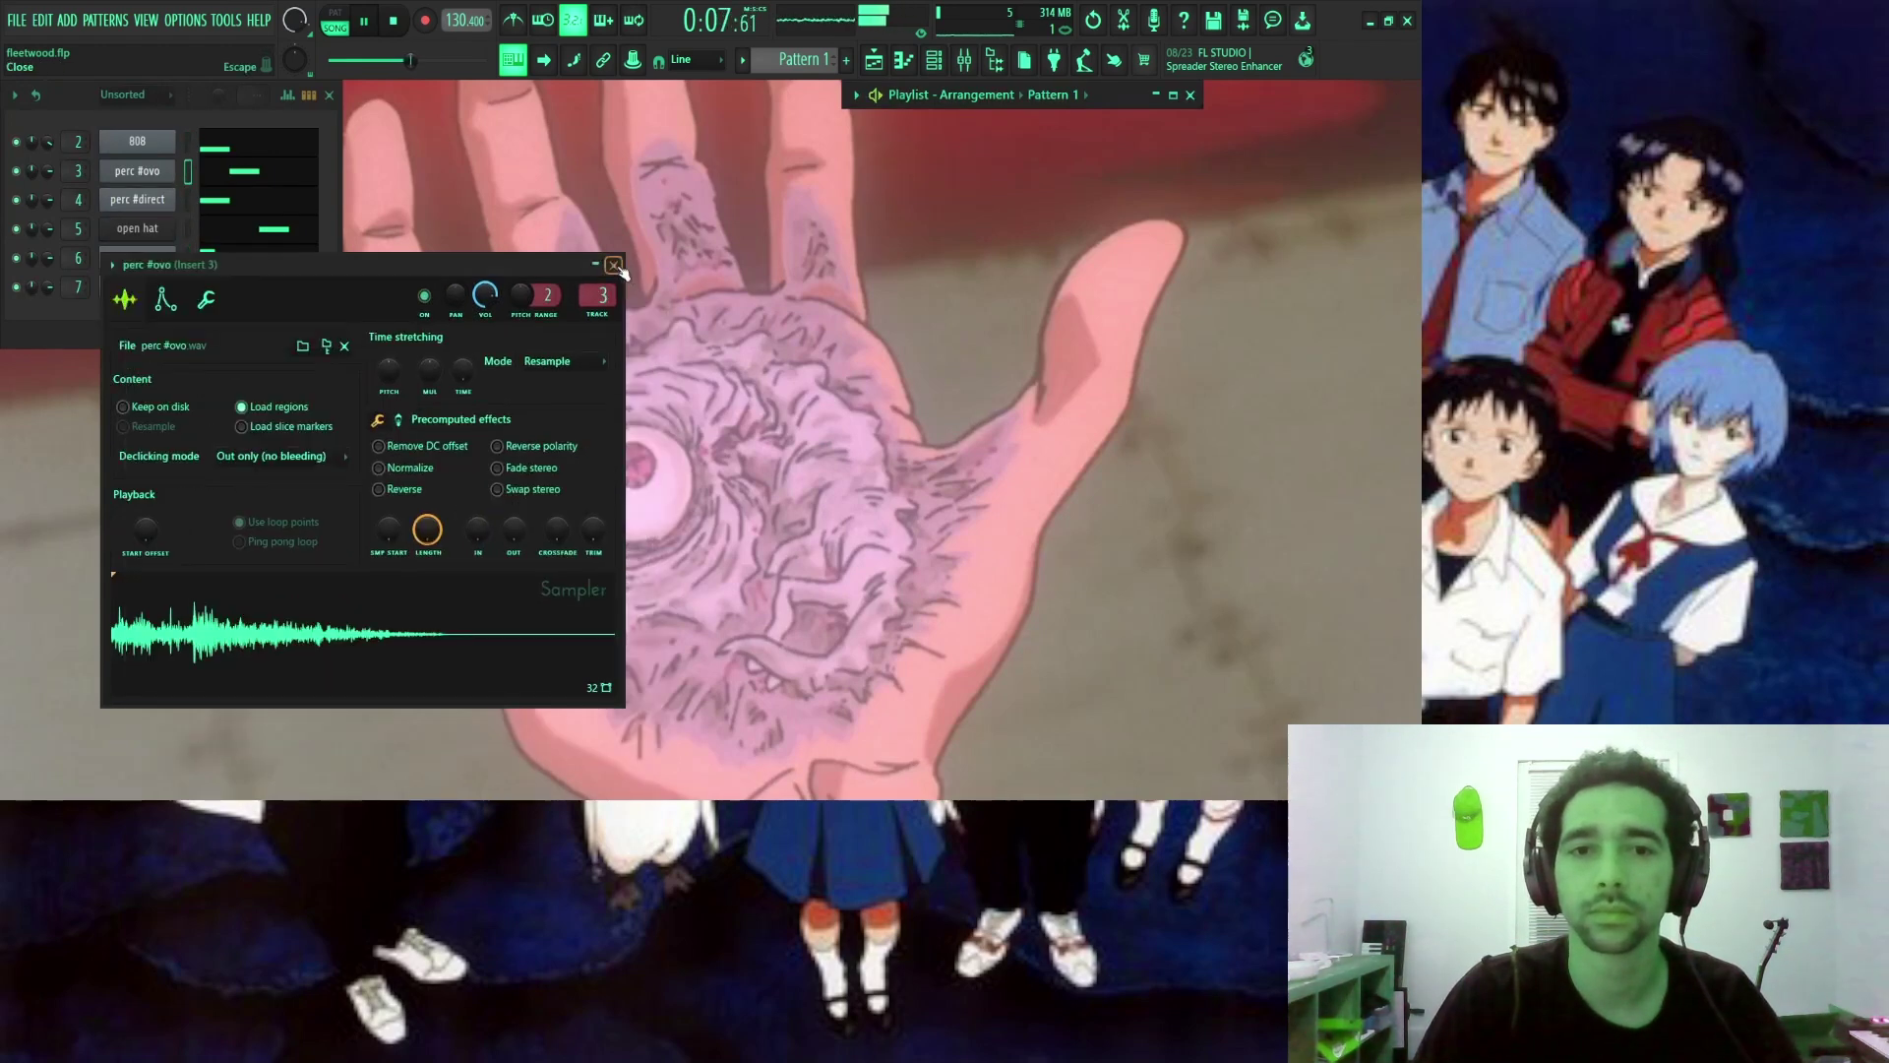
left_click(613, 266)
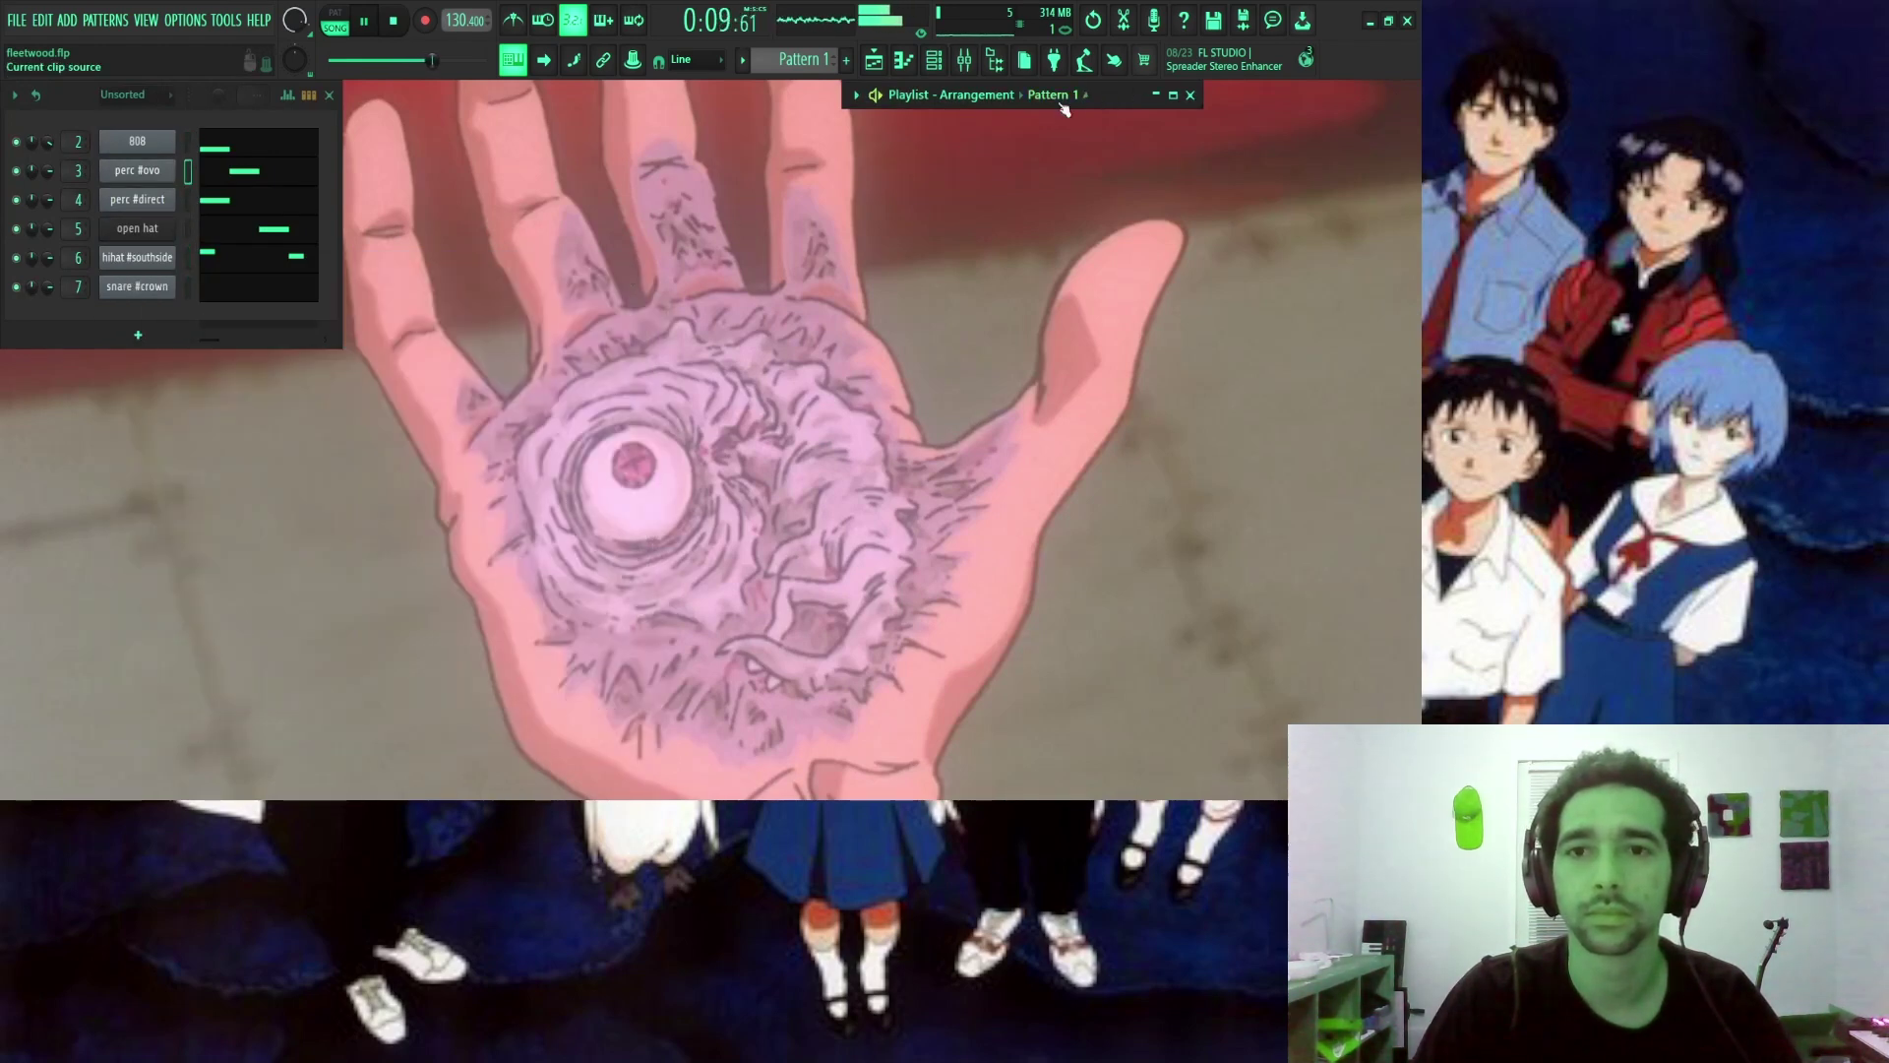
double_click(1125, 98)
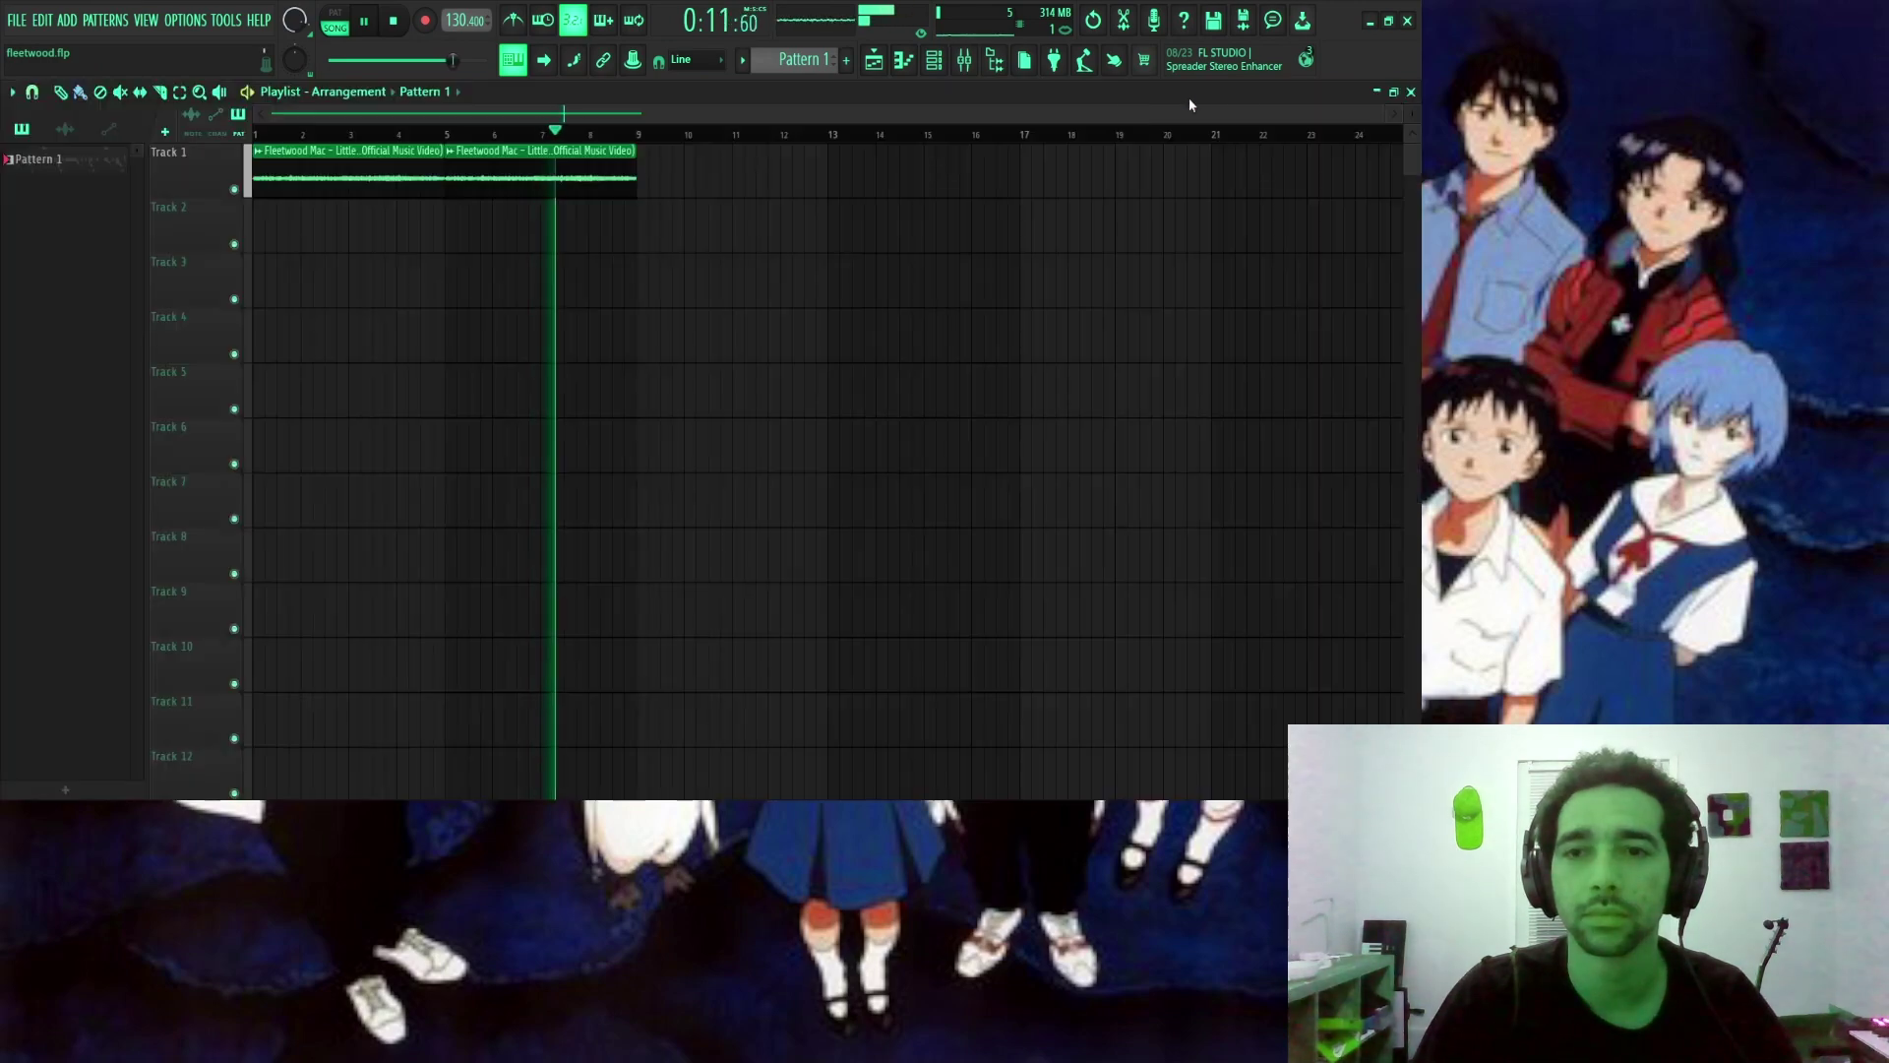
left_click(1397, 95)
double_click(1116, 102)
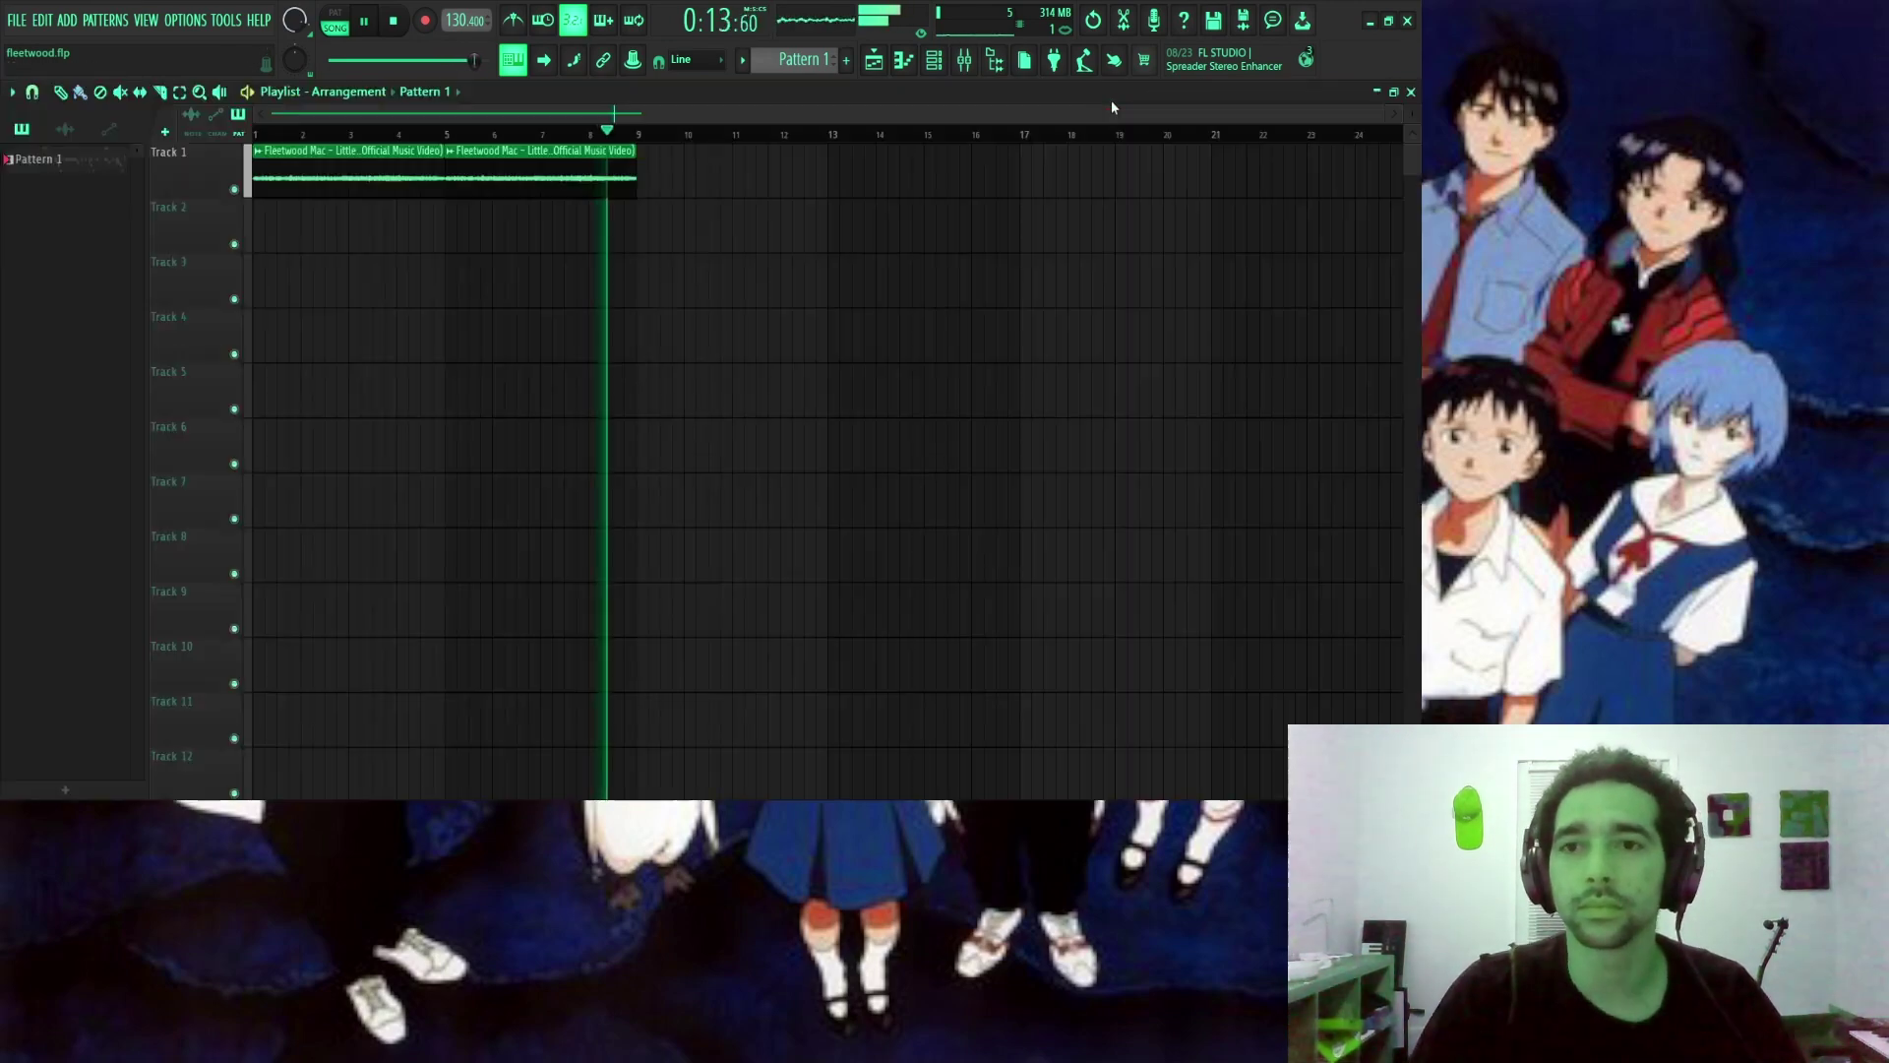
left_click(1408, 95)
left_click(874, 60)
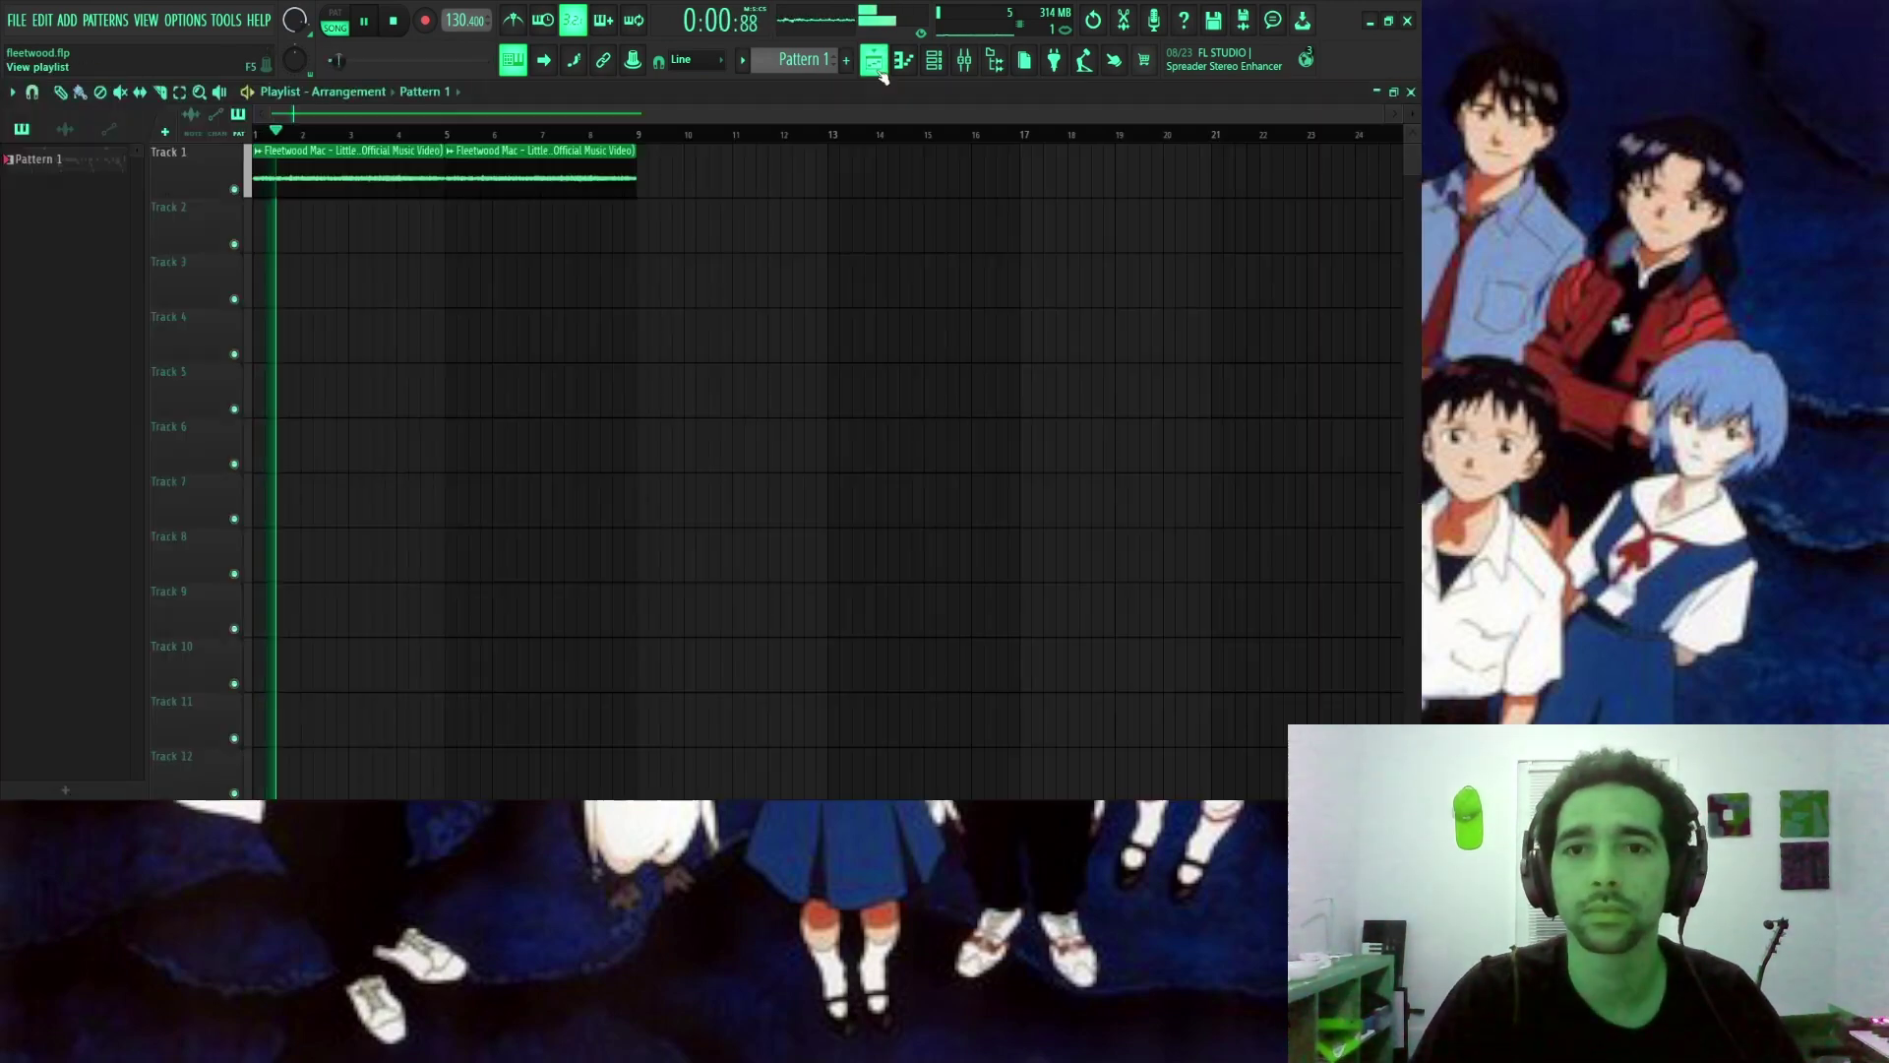
left_click(873, 60)
left_click(873, 60)
left_click(1398, 96)
key("F5")
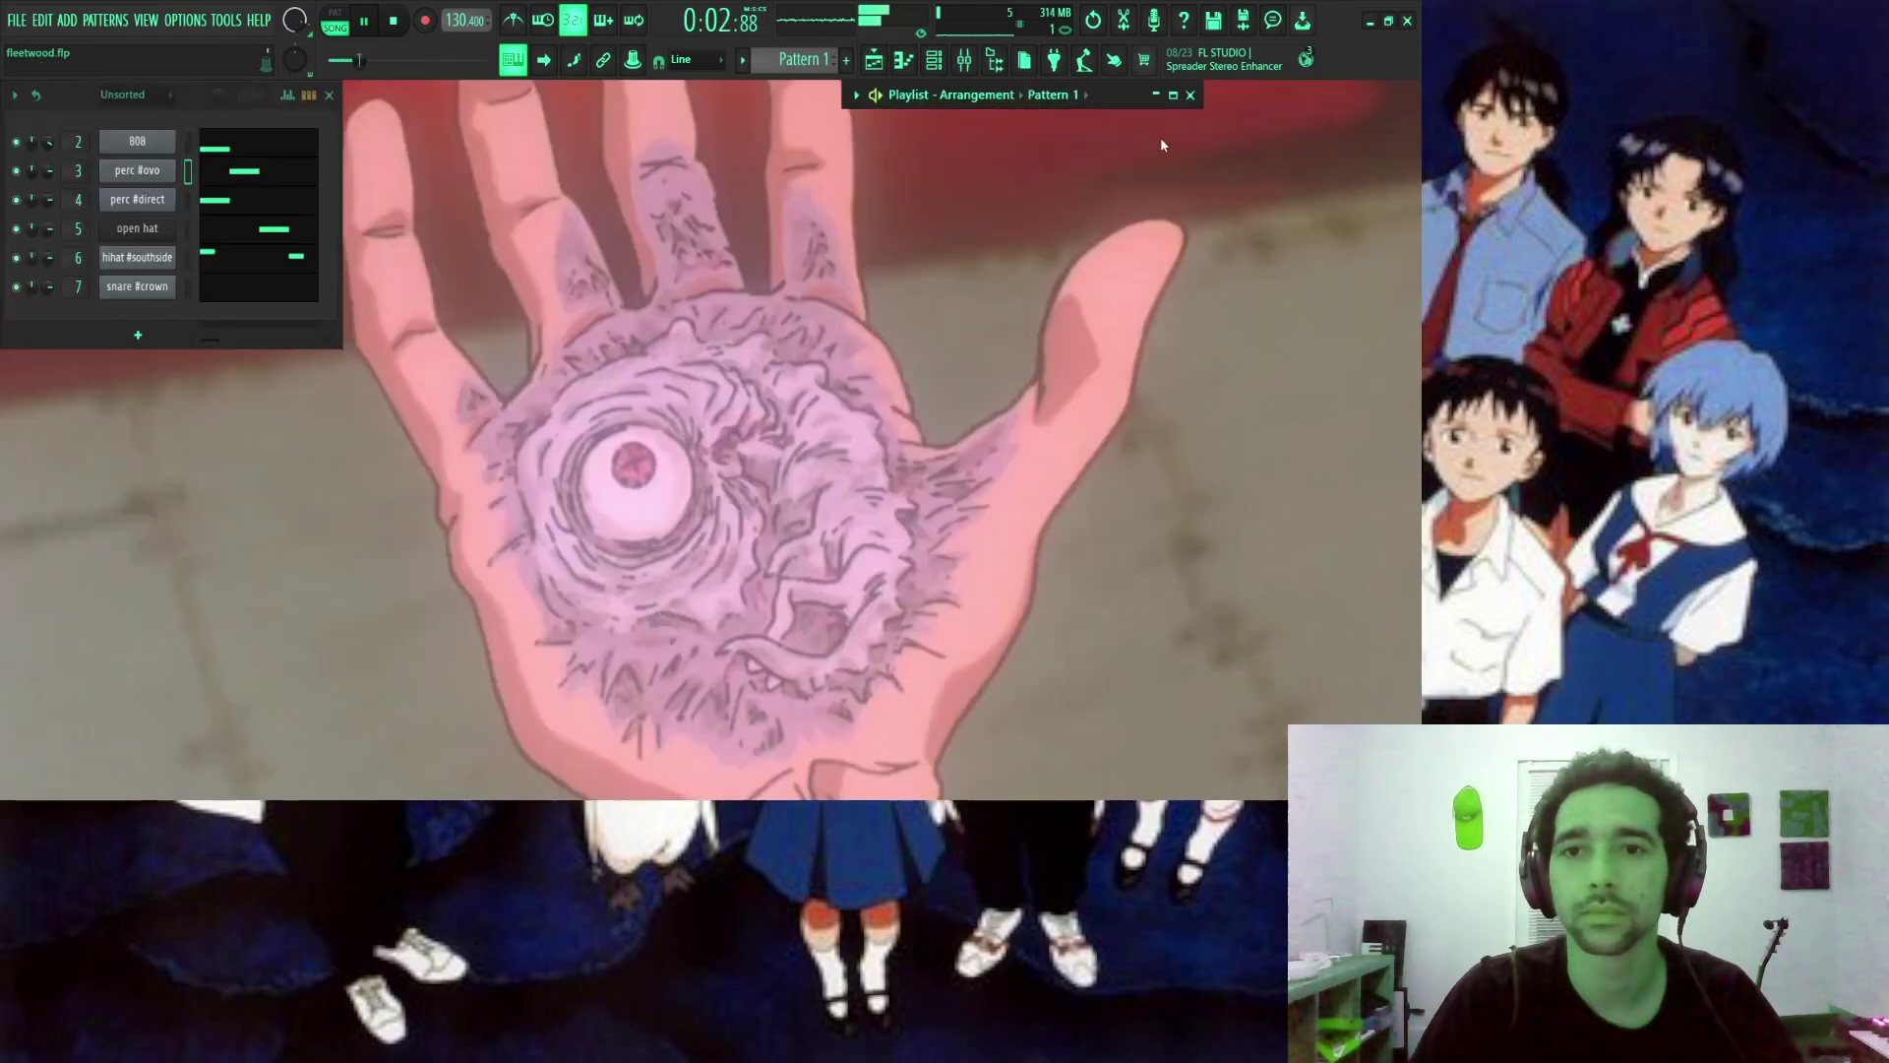
double_click(1137, 102)
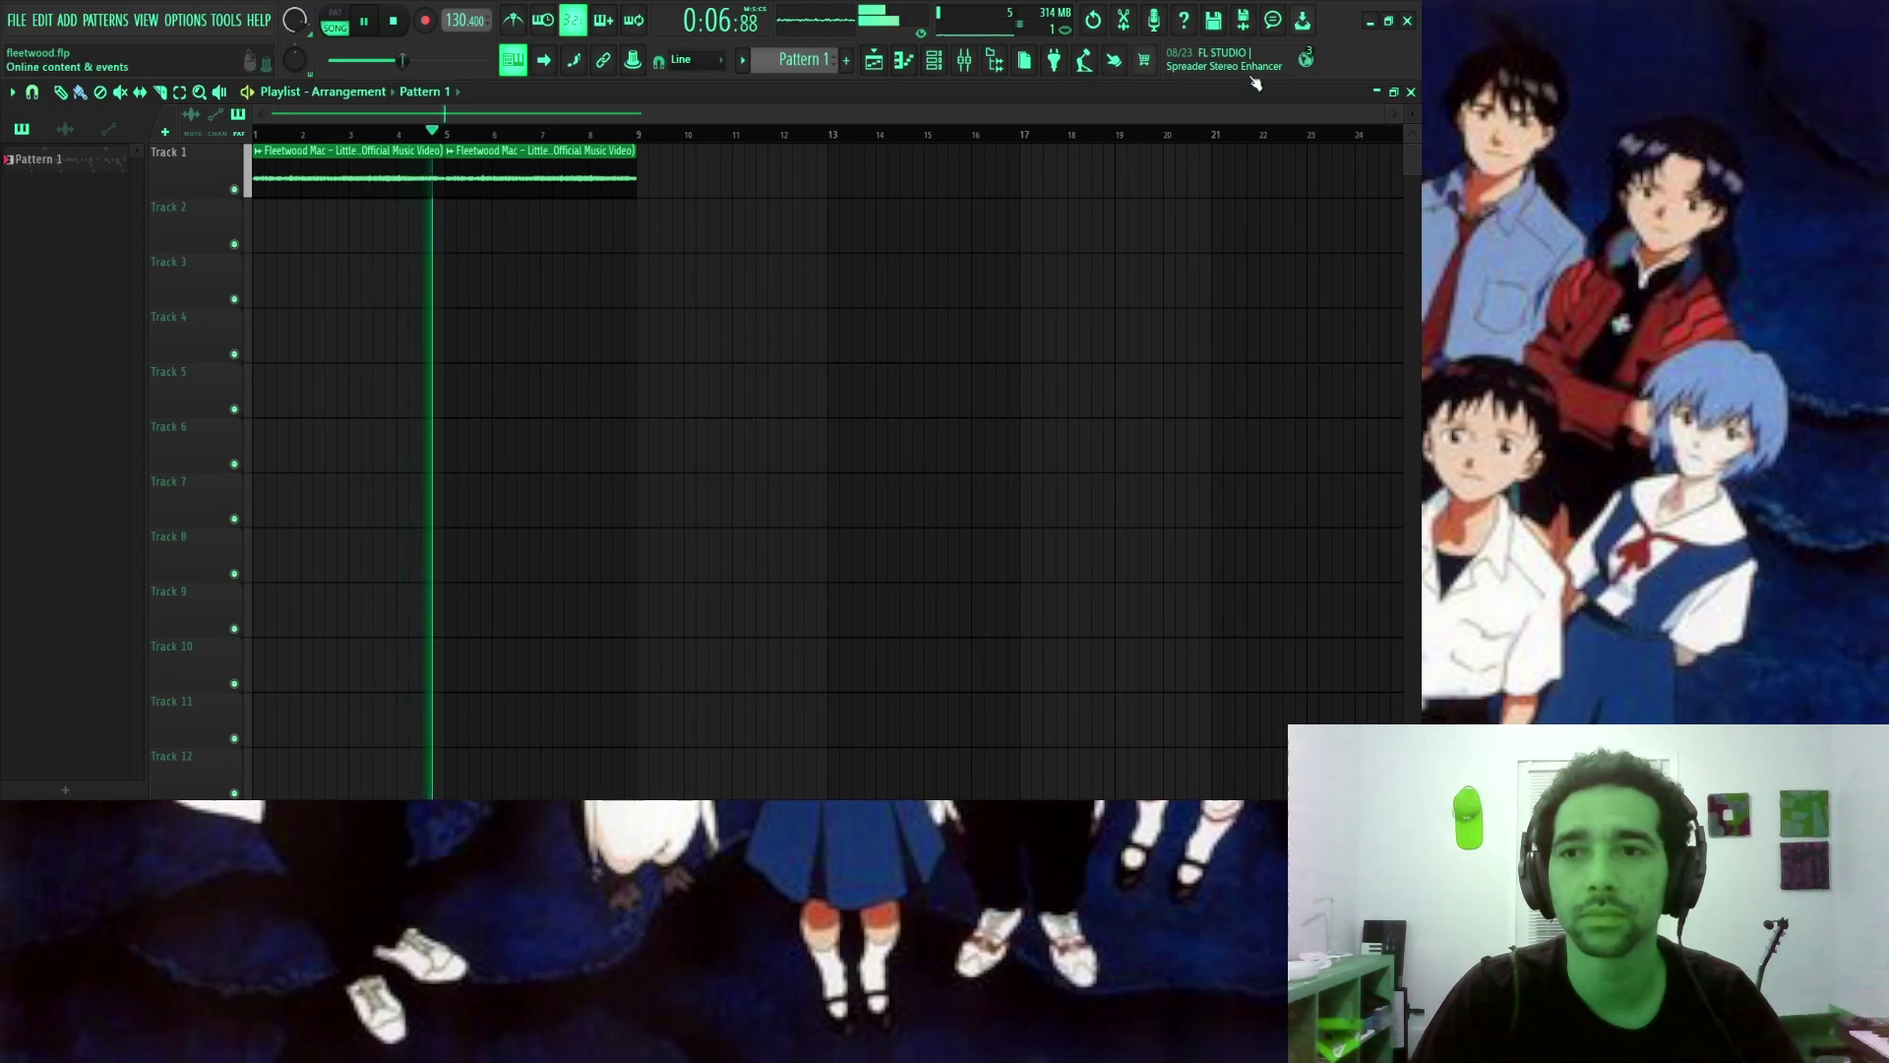
double_click(1362, 94)
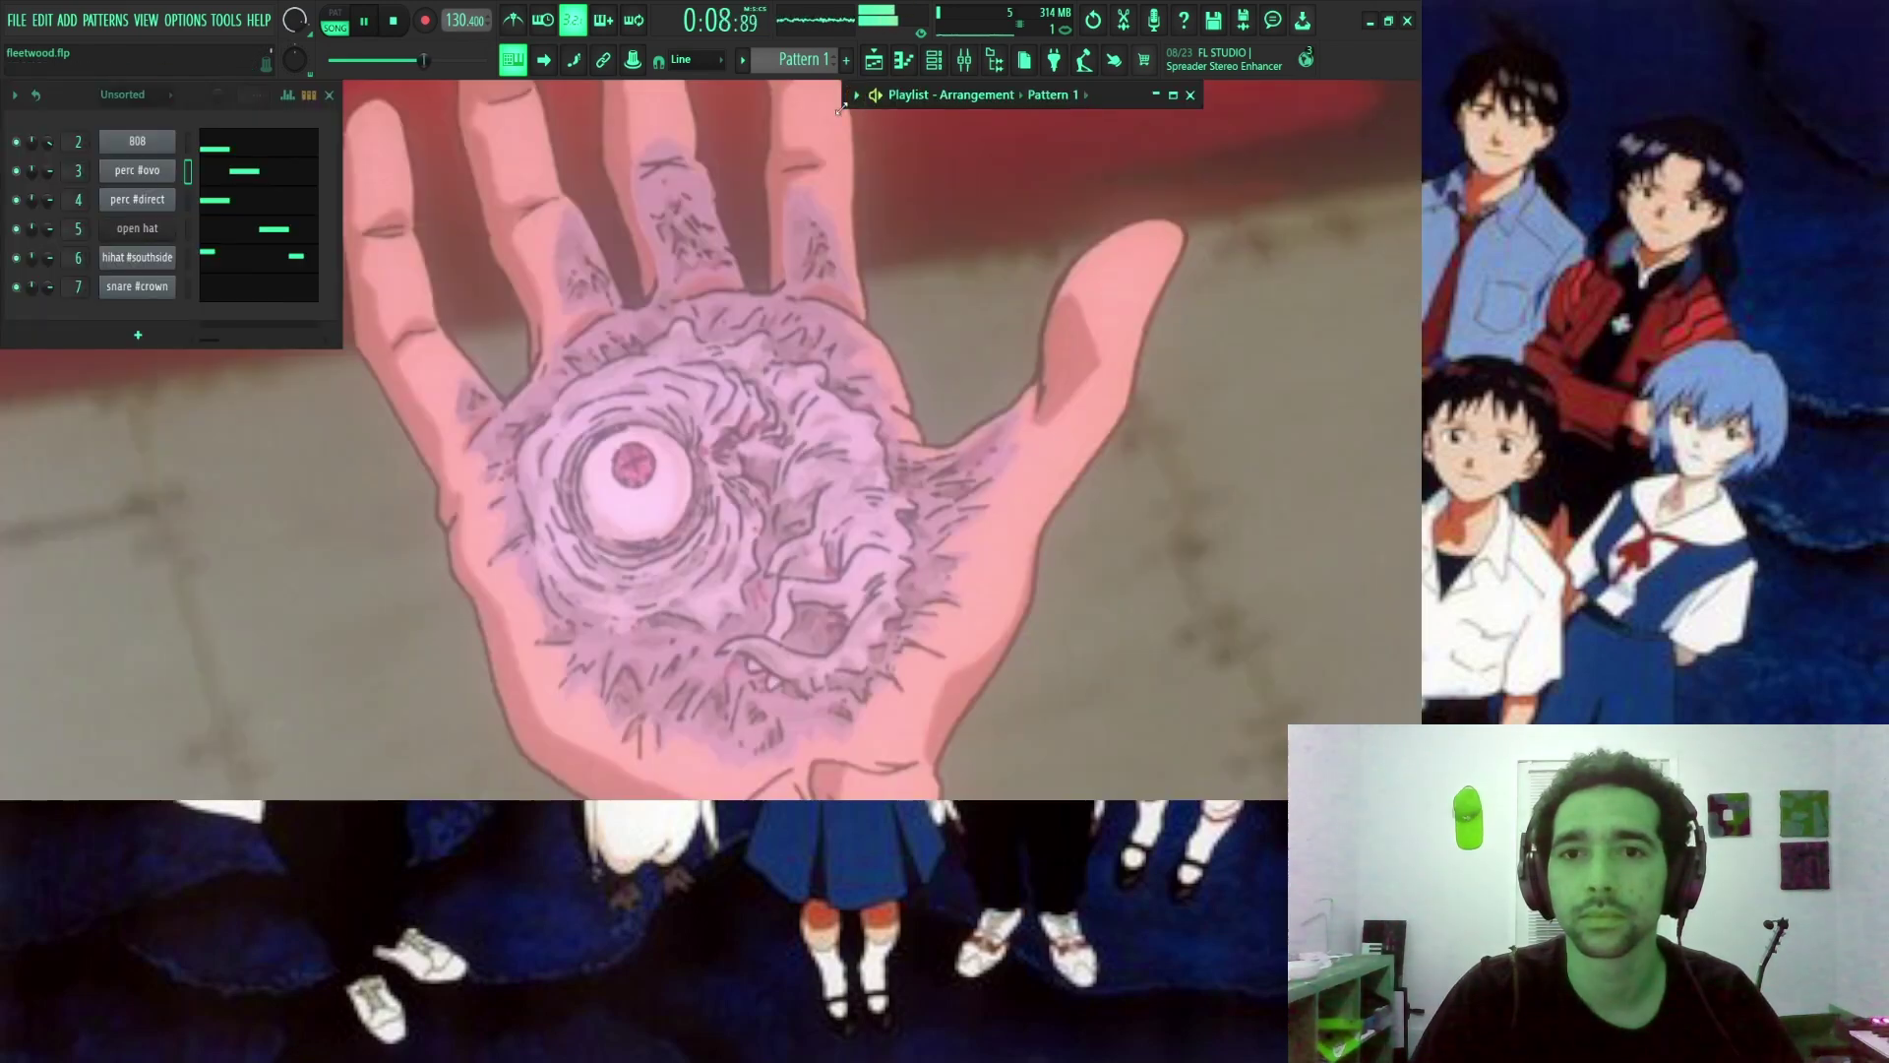
Enlarge the collapsed playlist window, hide the channel rack, and place the playlist at the workspace's left edge.
left_click_drag(838, 110, 460, 611)
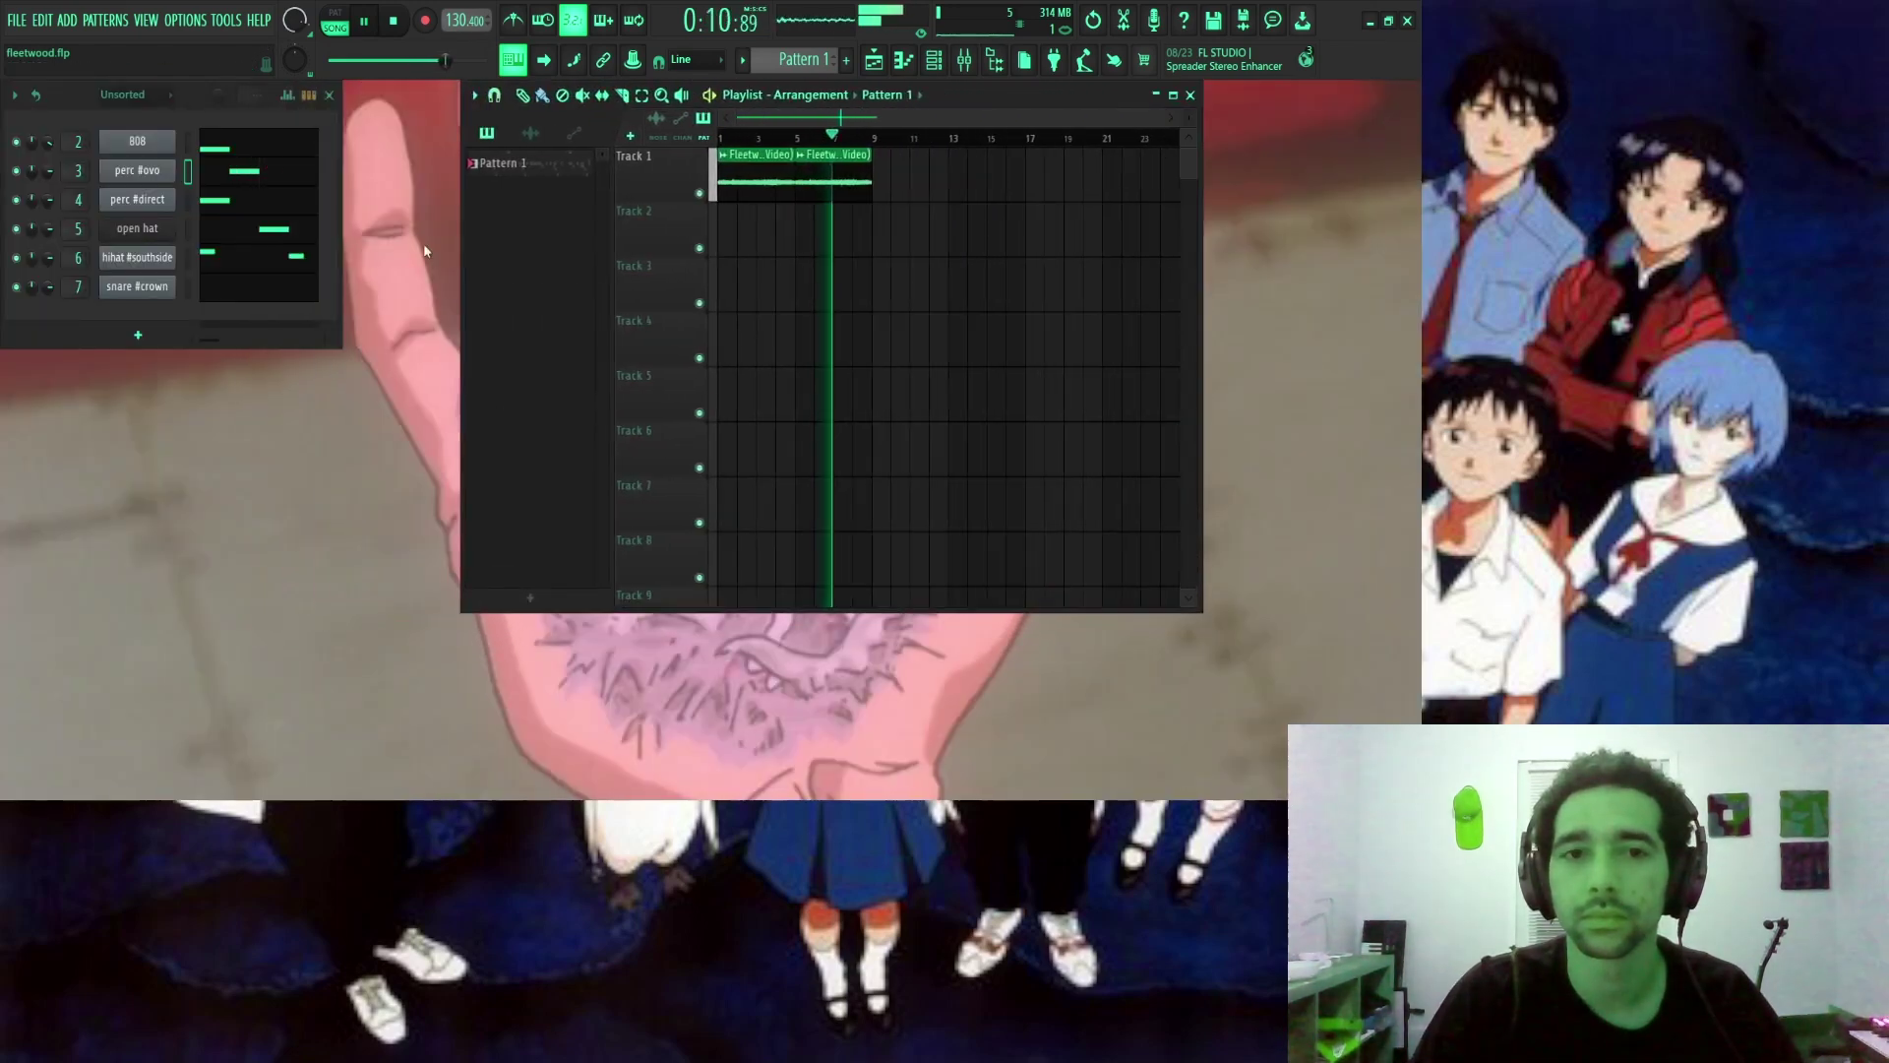
left_click(934, 60)
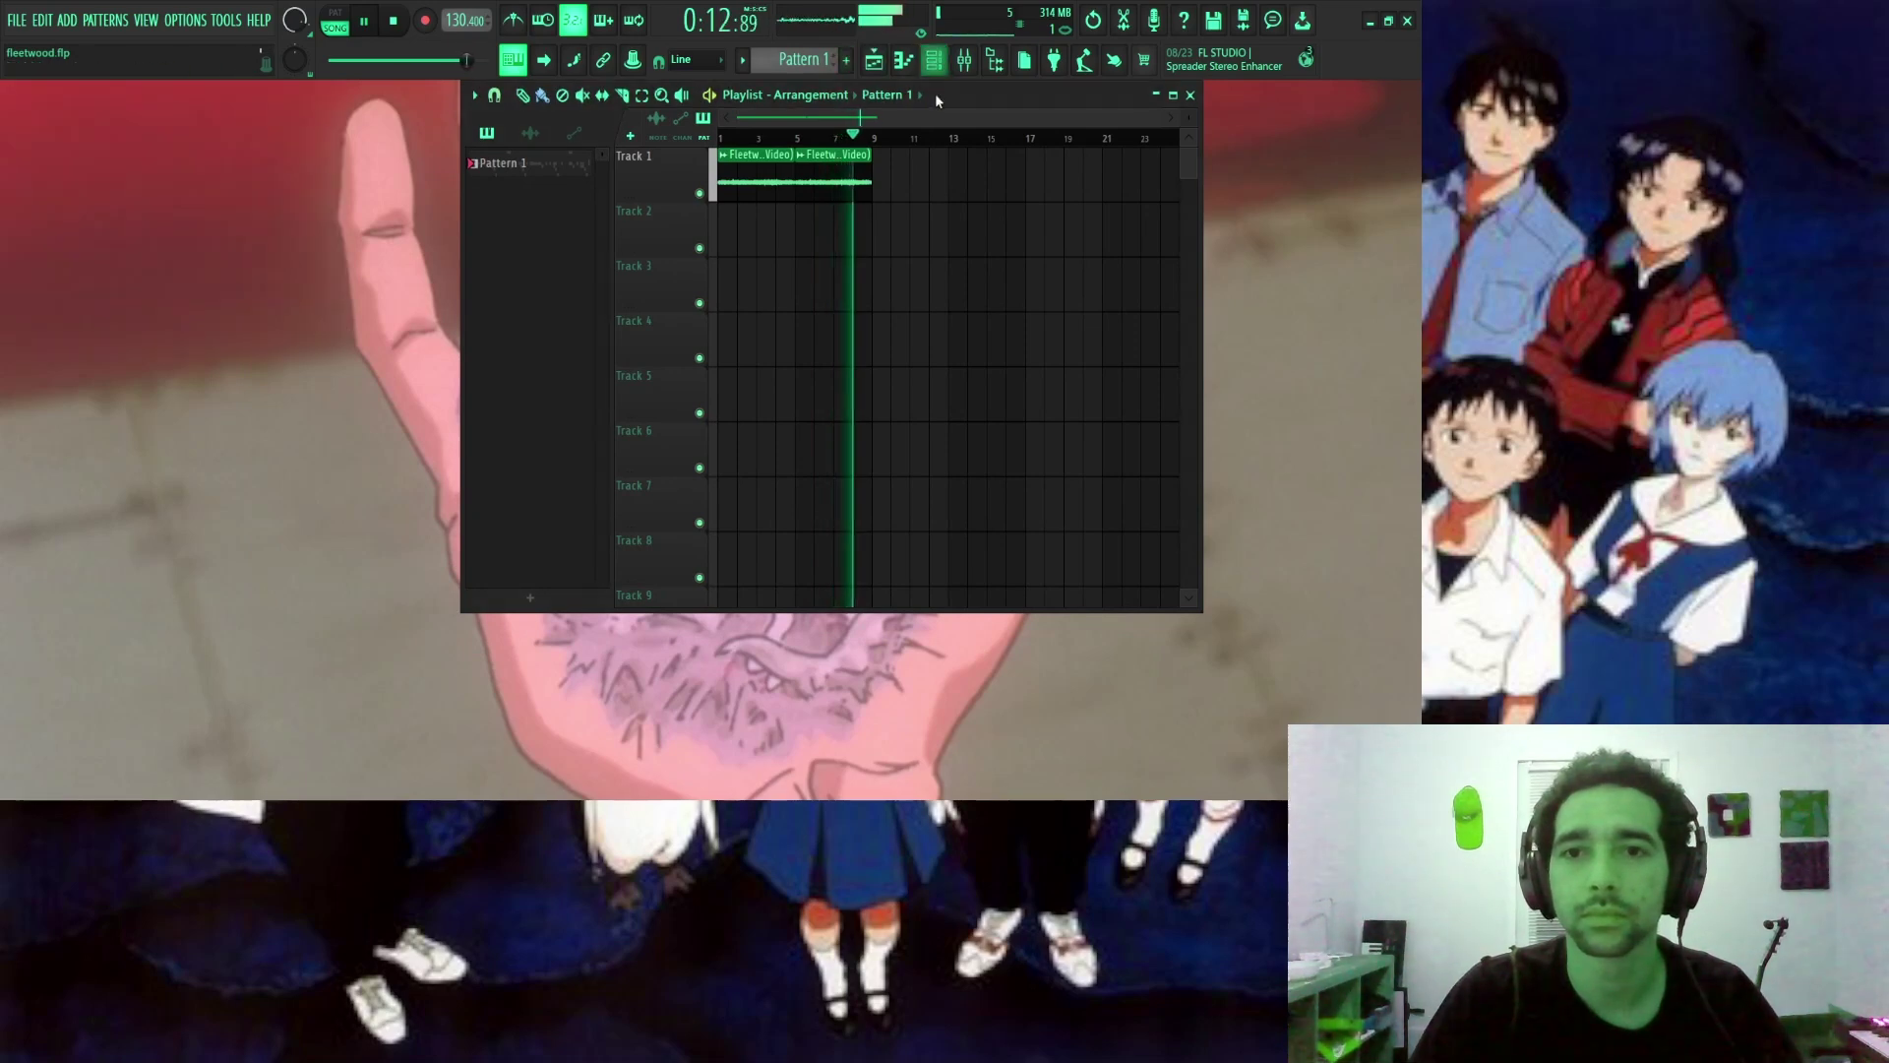
left_click_drag(942, 98, 500, 110)
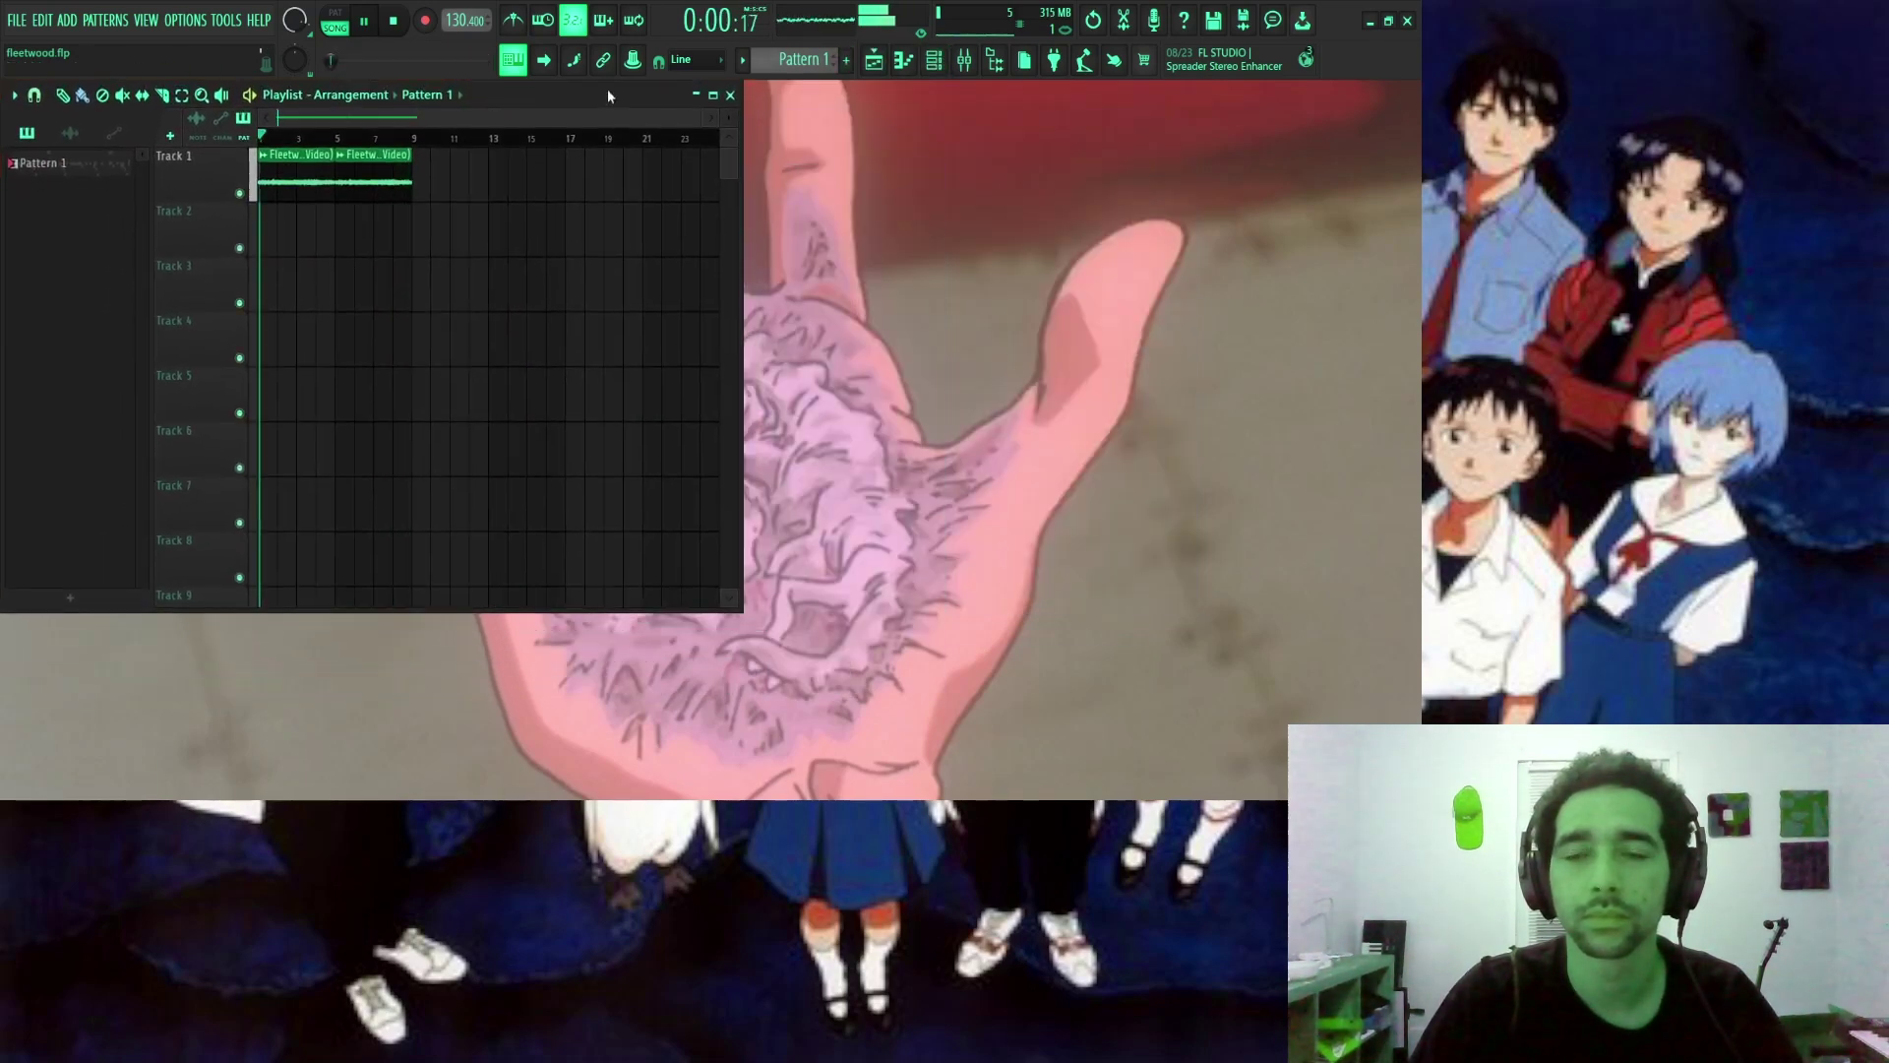
Hide the playlist's pattern picker, clear the browser's 808 tag filter, and hide the browser again.
key("alt+p")
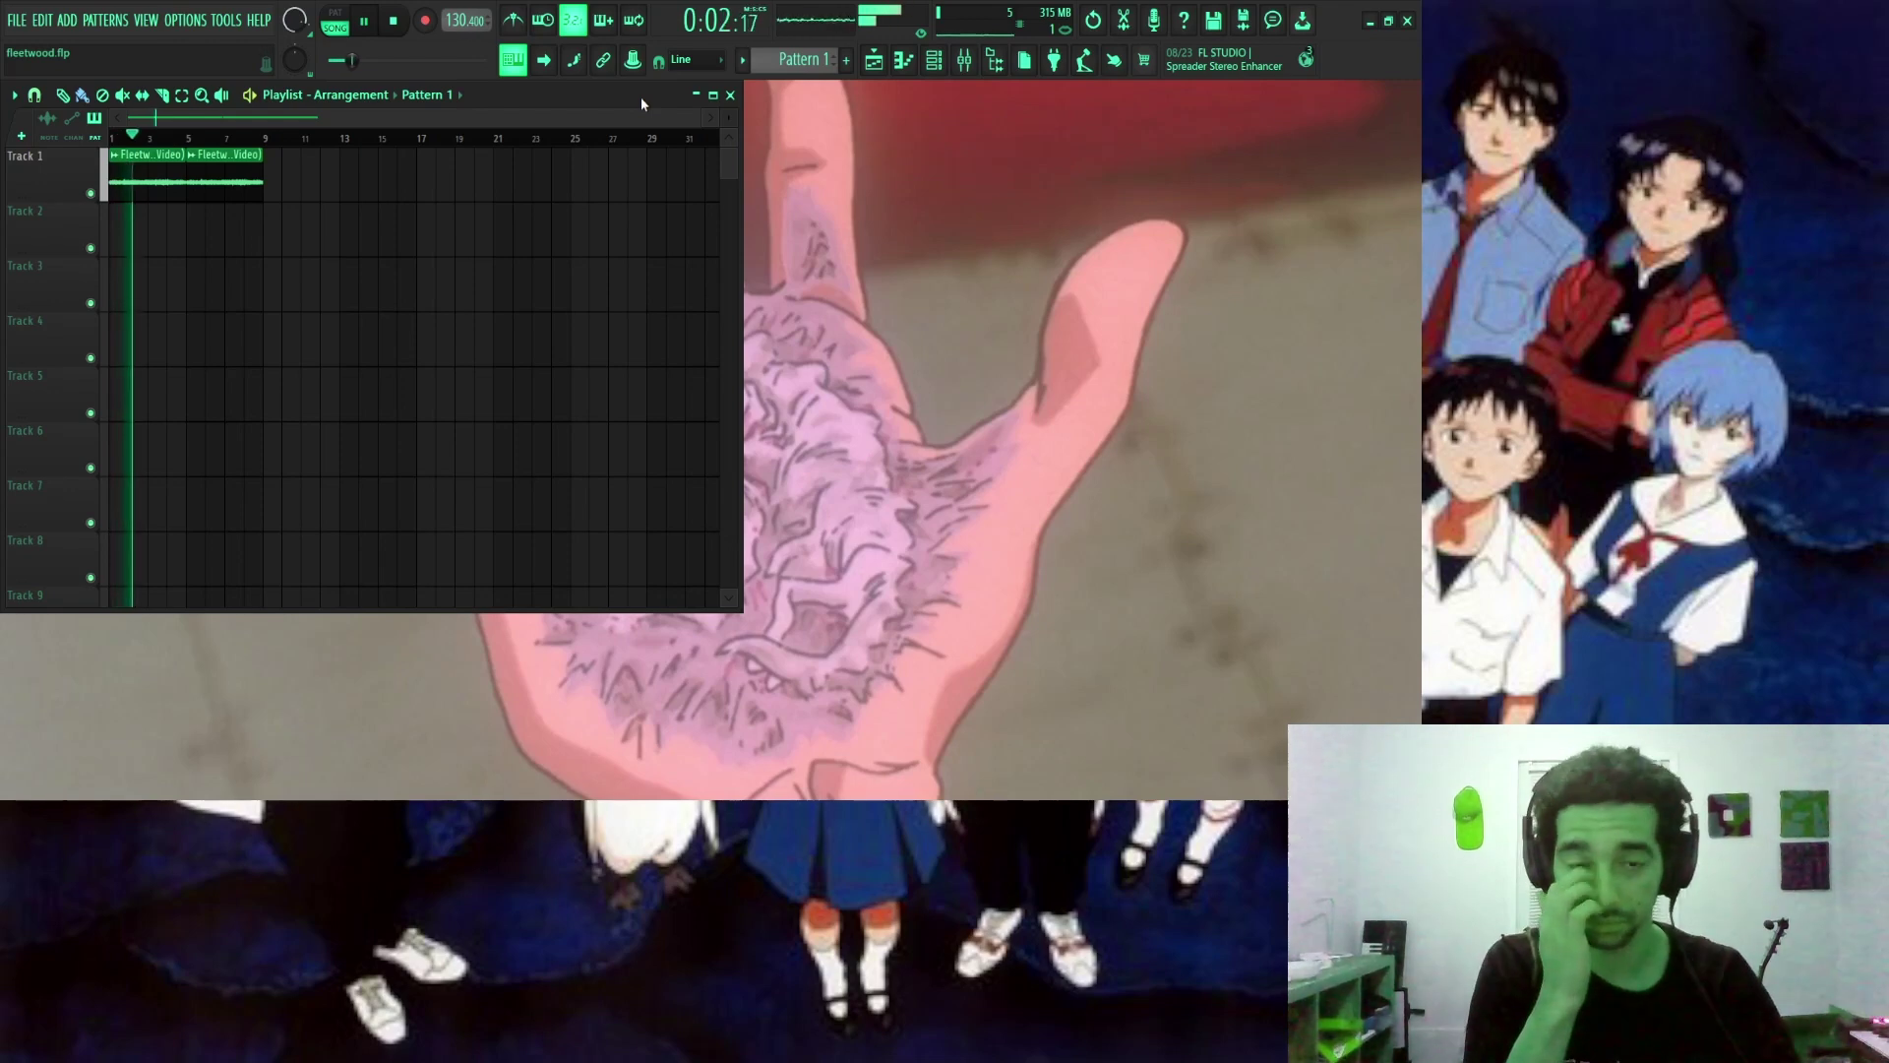
left_click(997, 62)
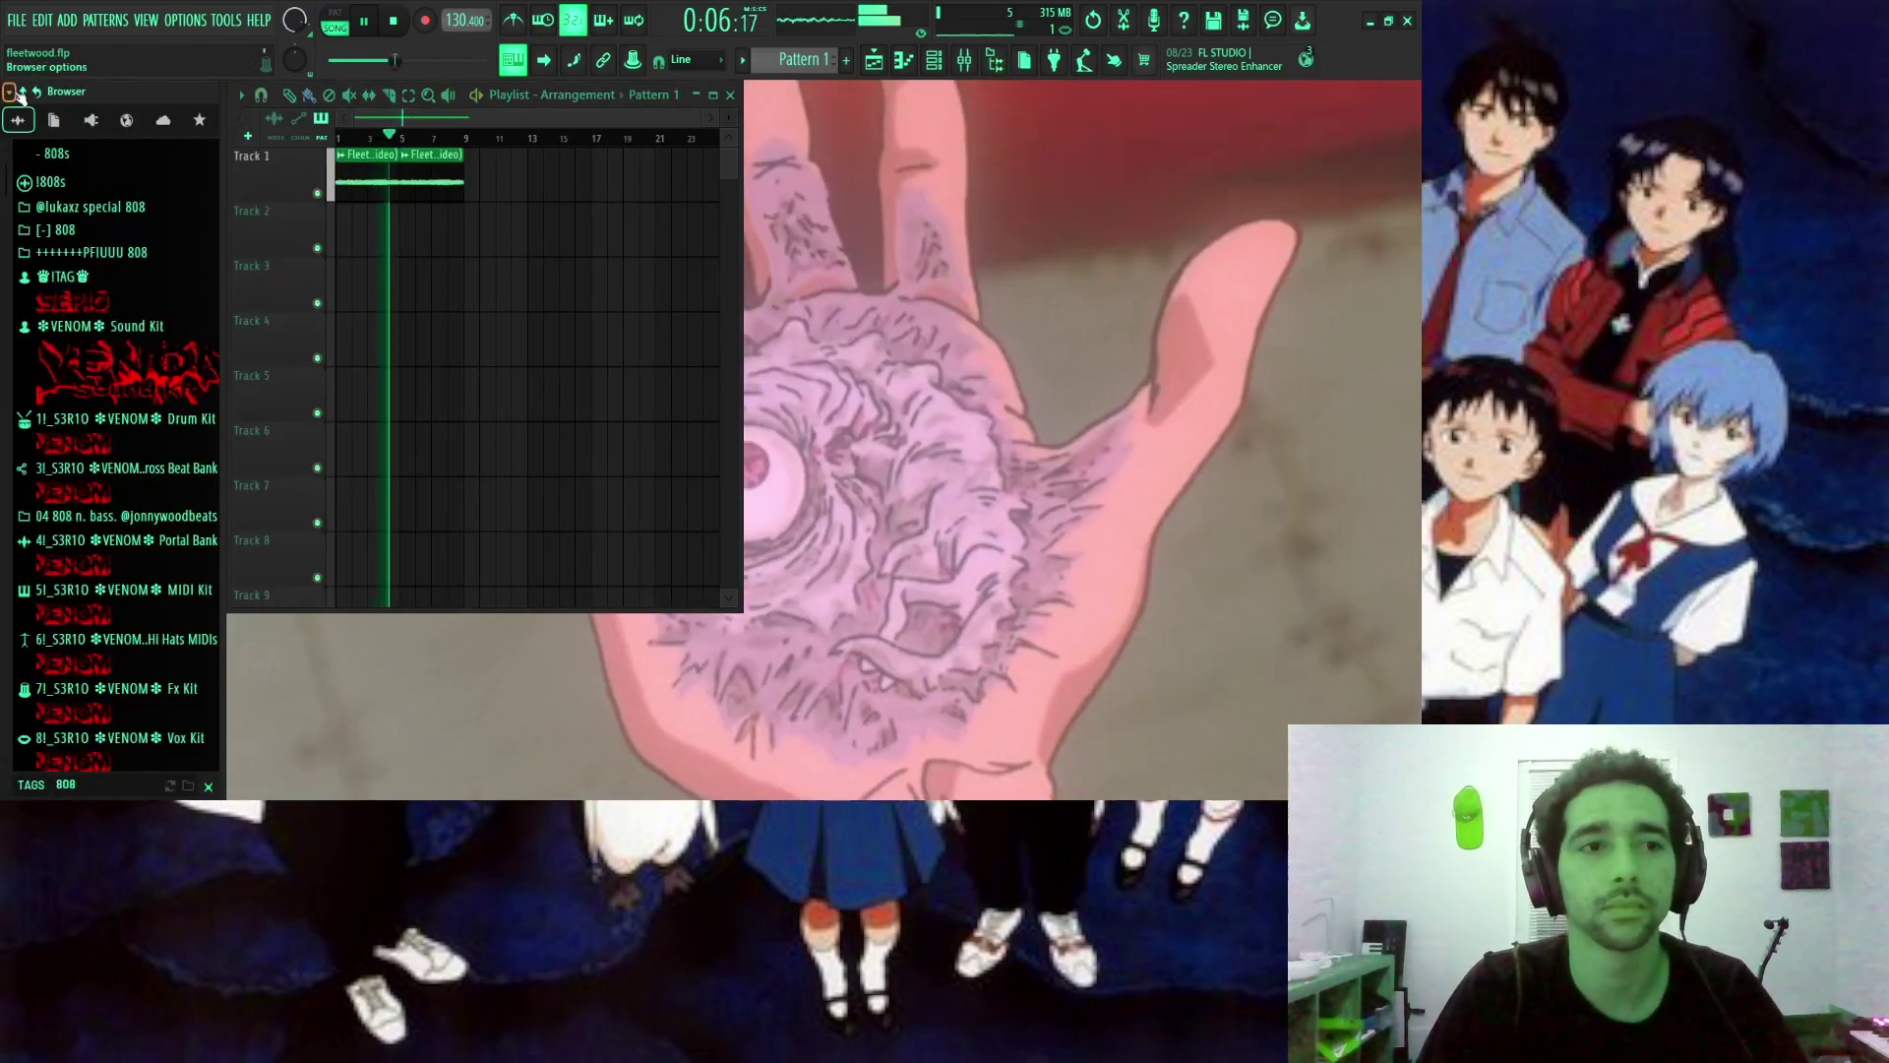
left_click(209, 787)
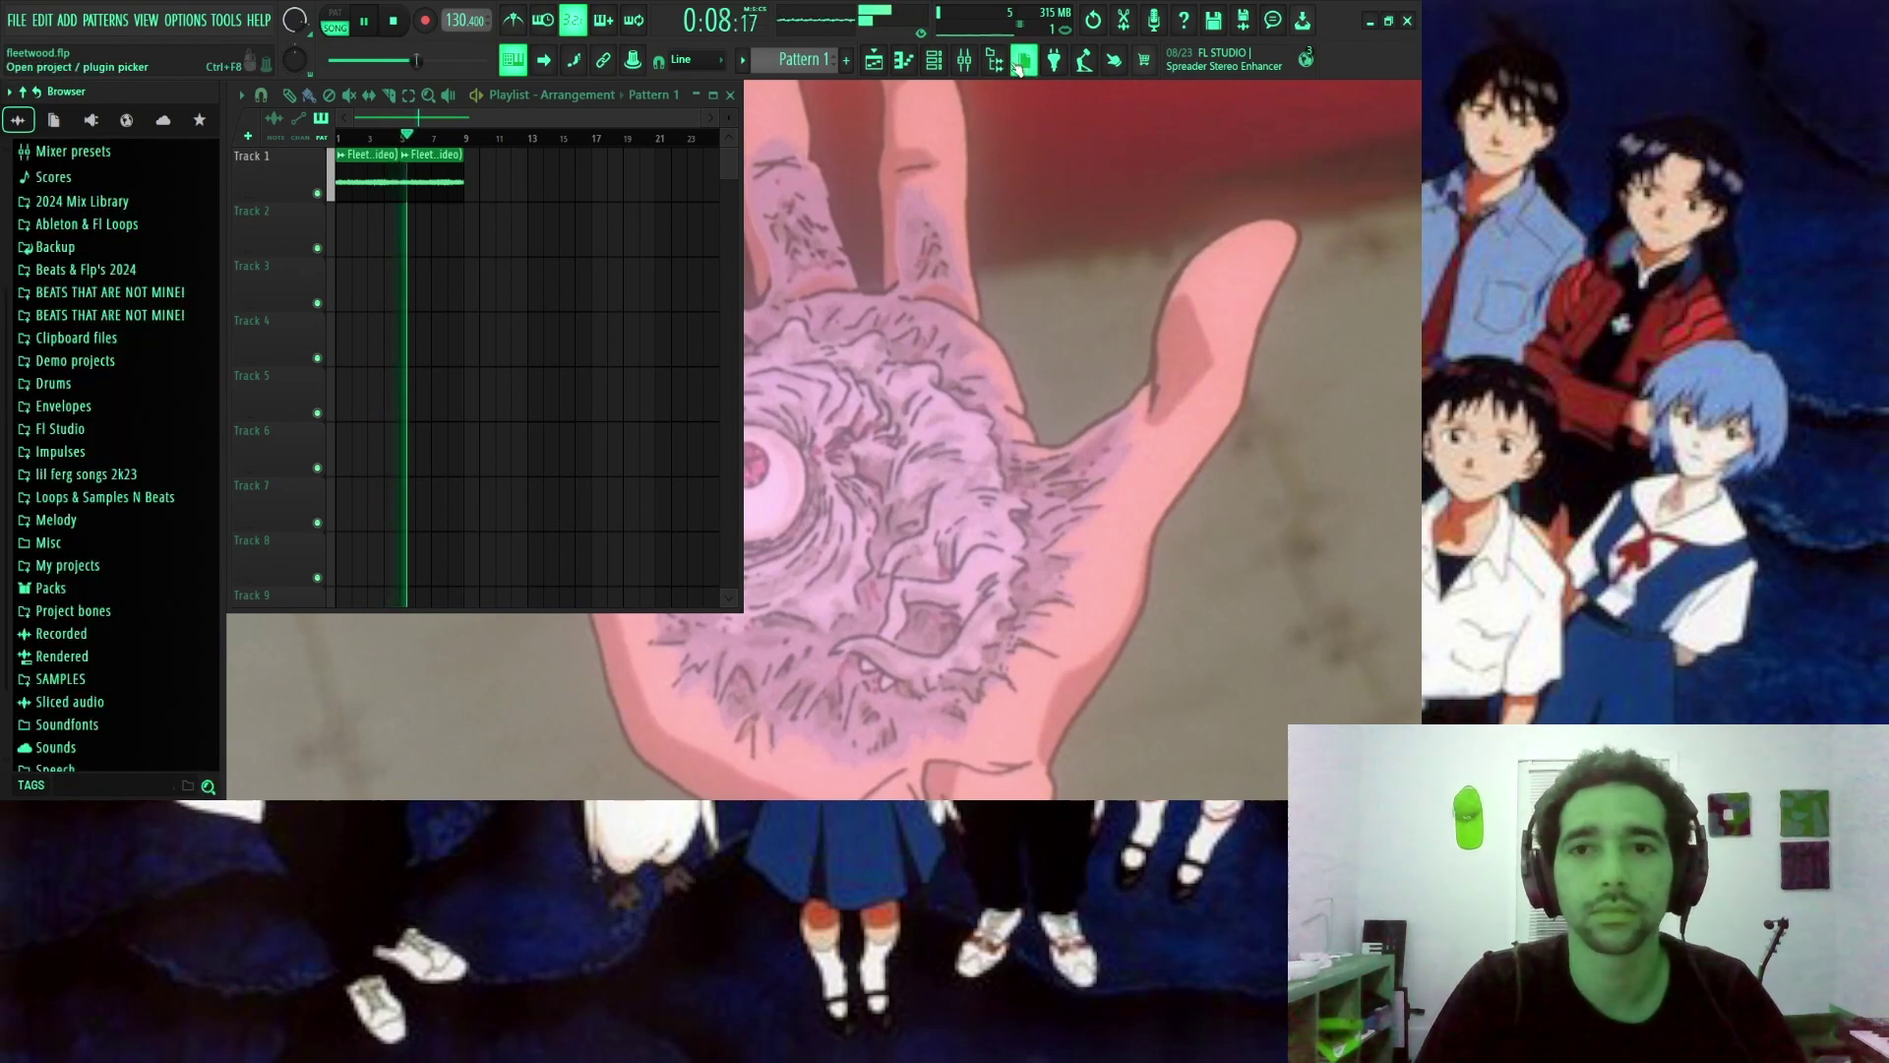
left_click(995, 61)
Create a mix-level automation clip for ShaperBox 3 on the Fleetwood Mac insert, at 0% until bar 9 and 100% until bar 17.
left_click(965, 61)
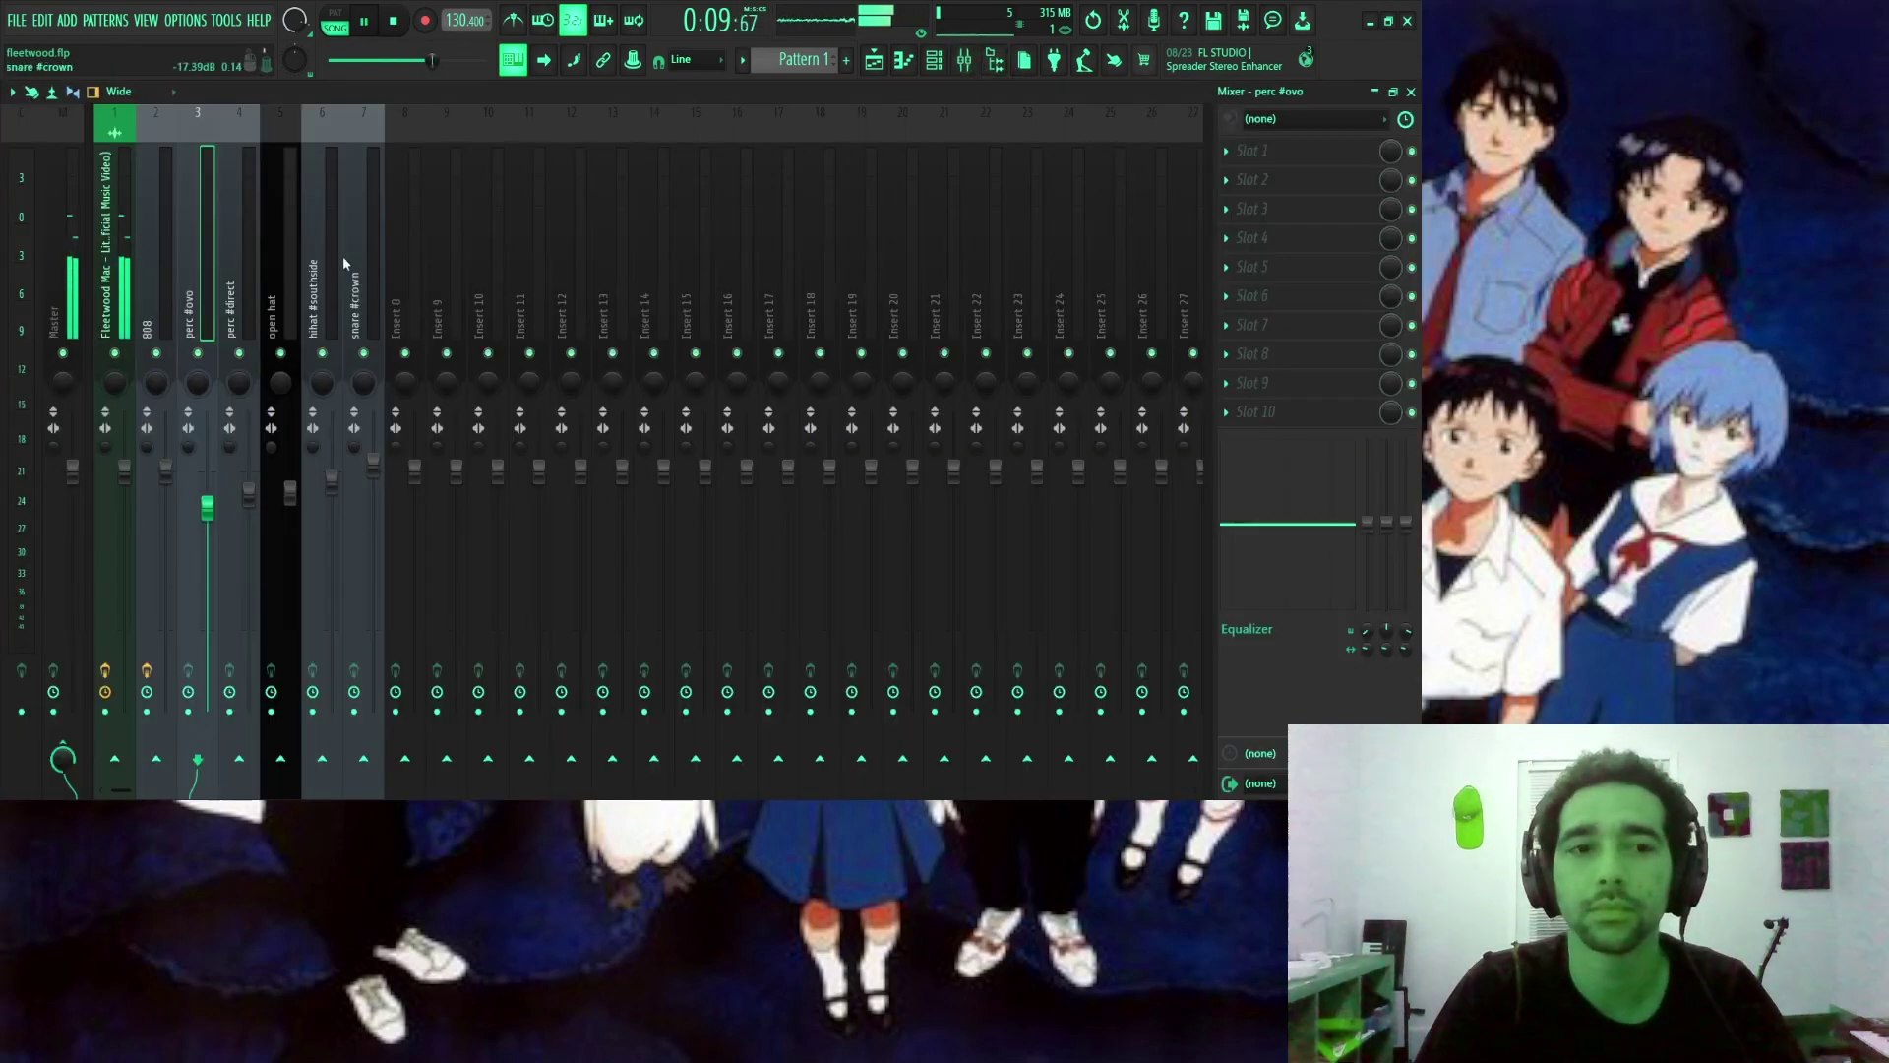
left_click(102, 305)
key("space")
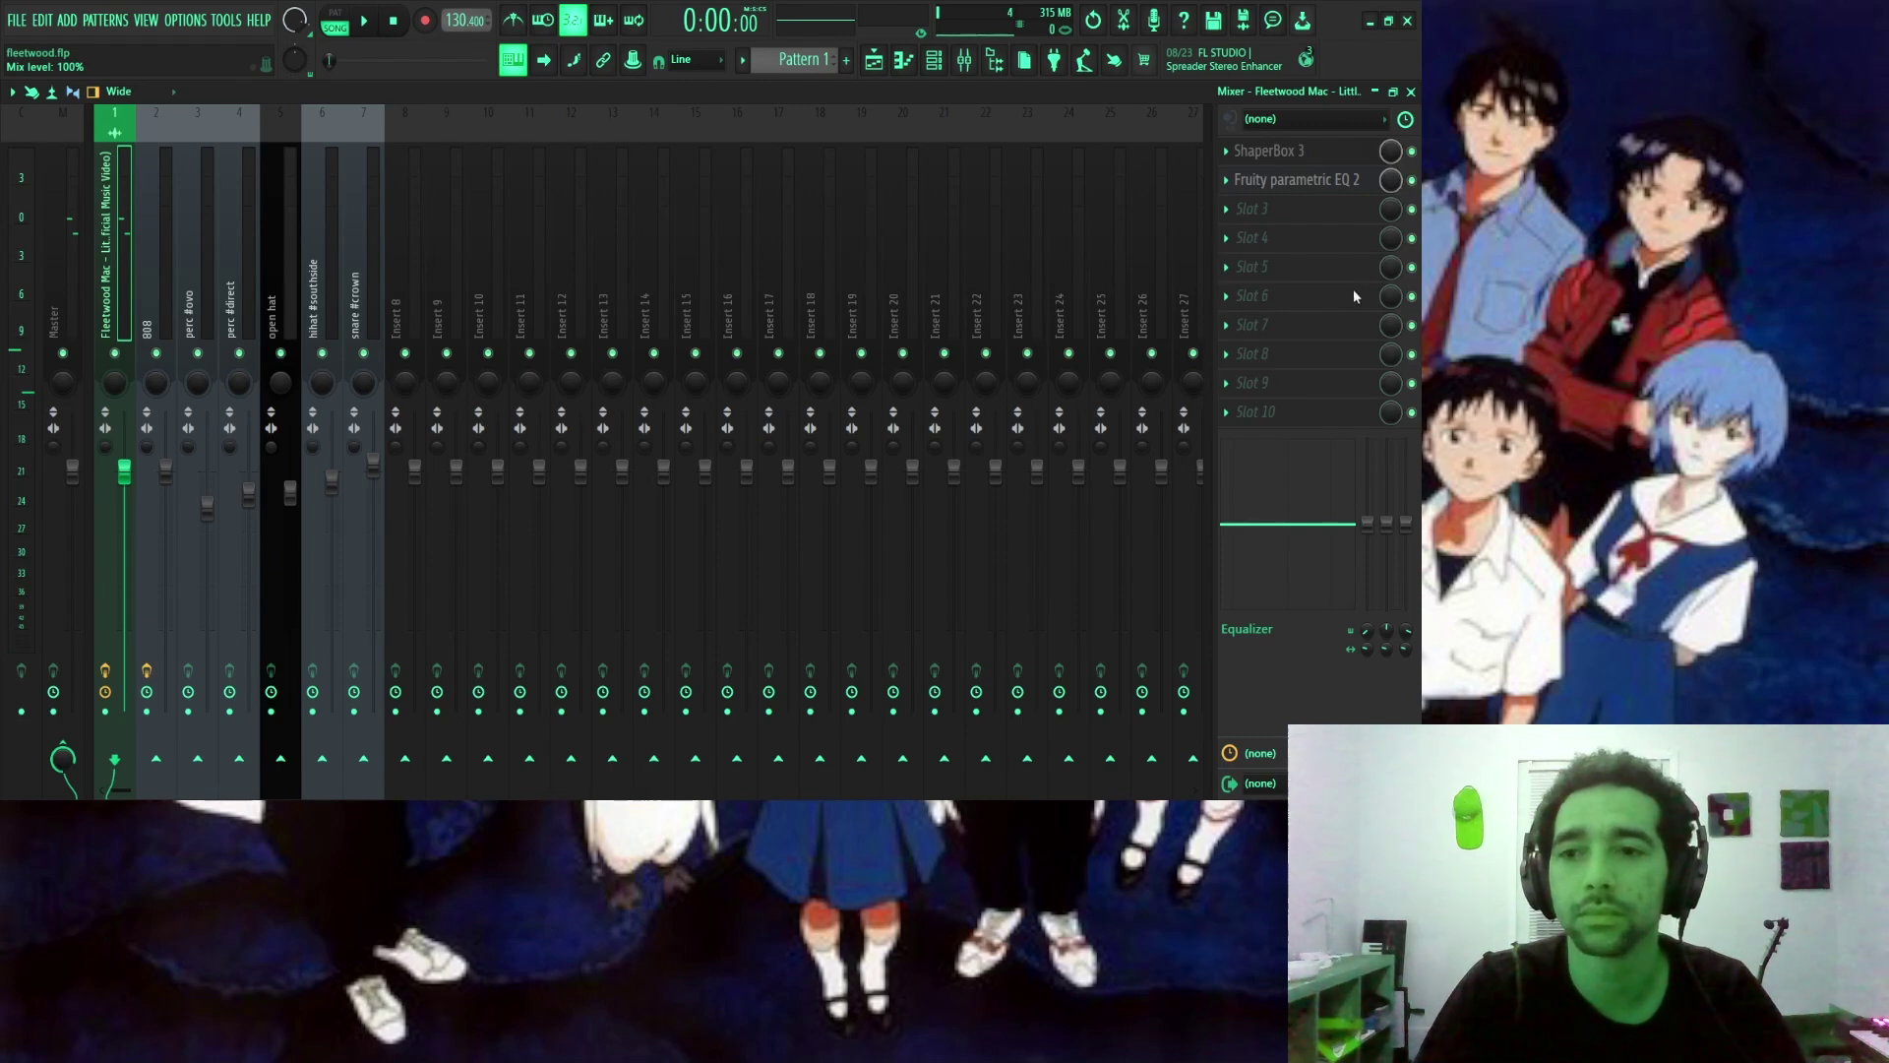
left_click(1411, 91)
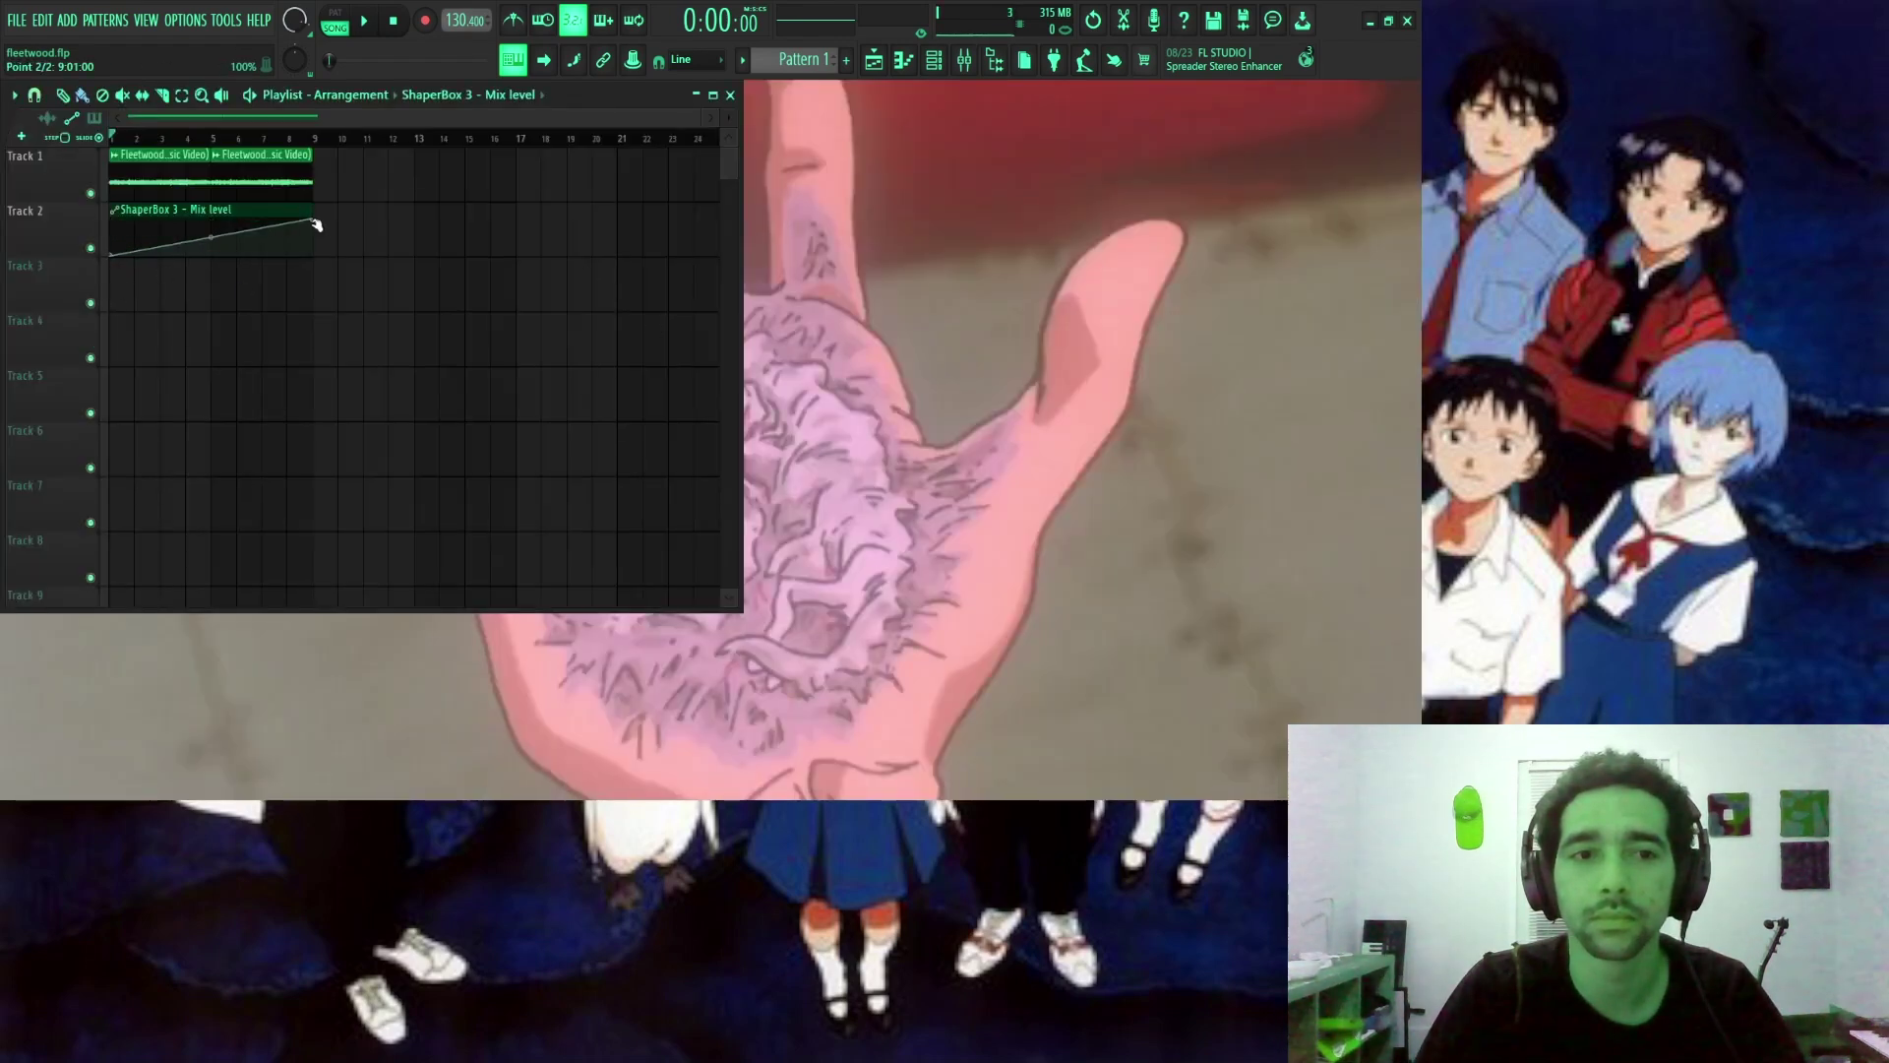
left_click_drag(424, 312, 582, 309)
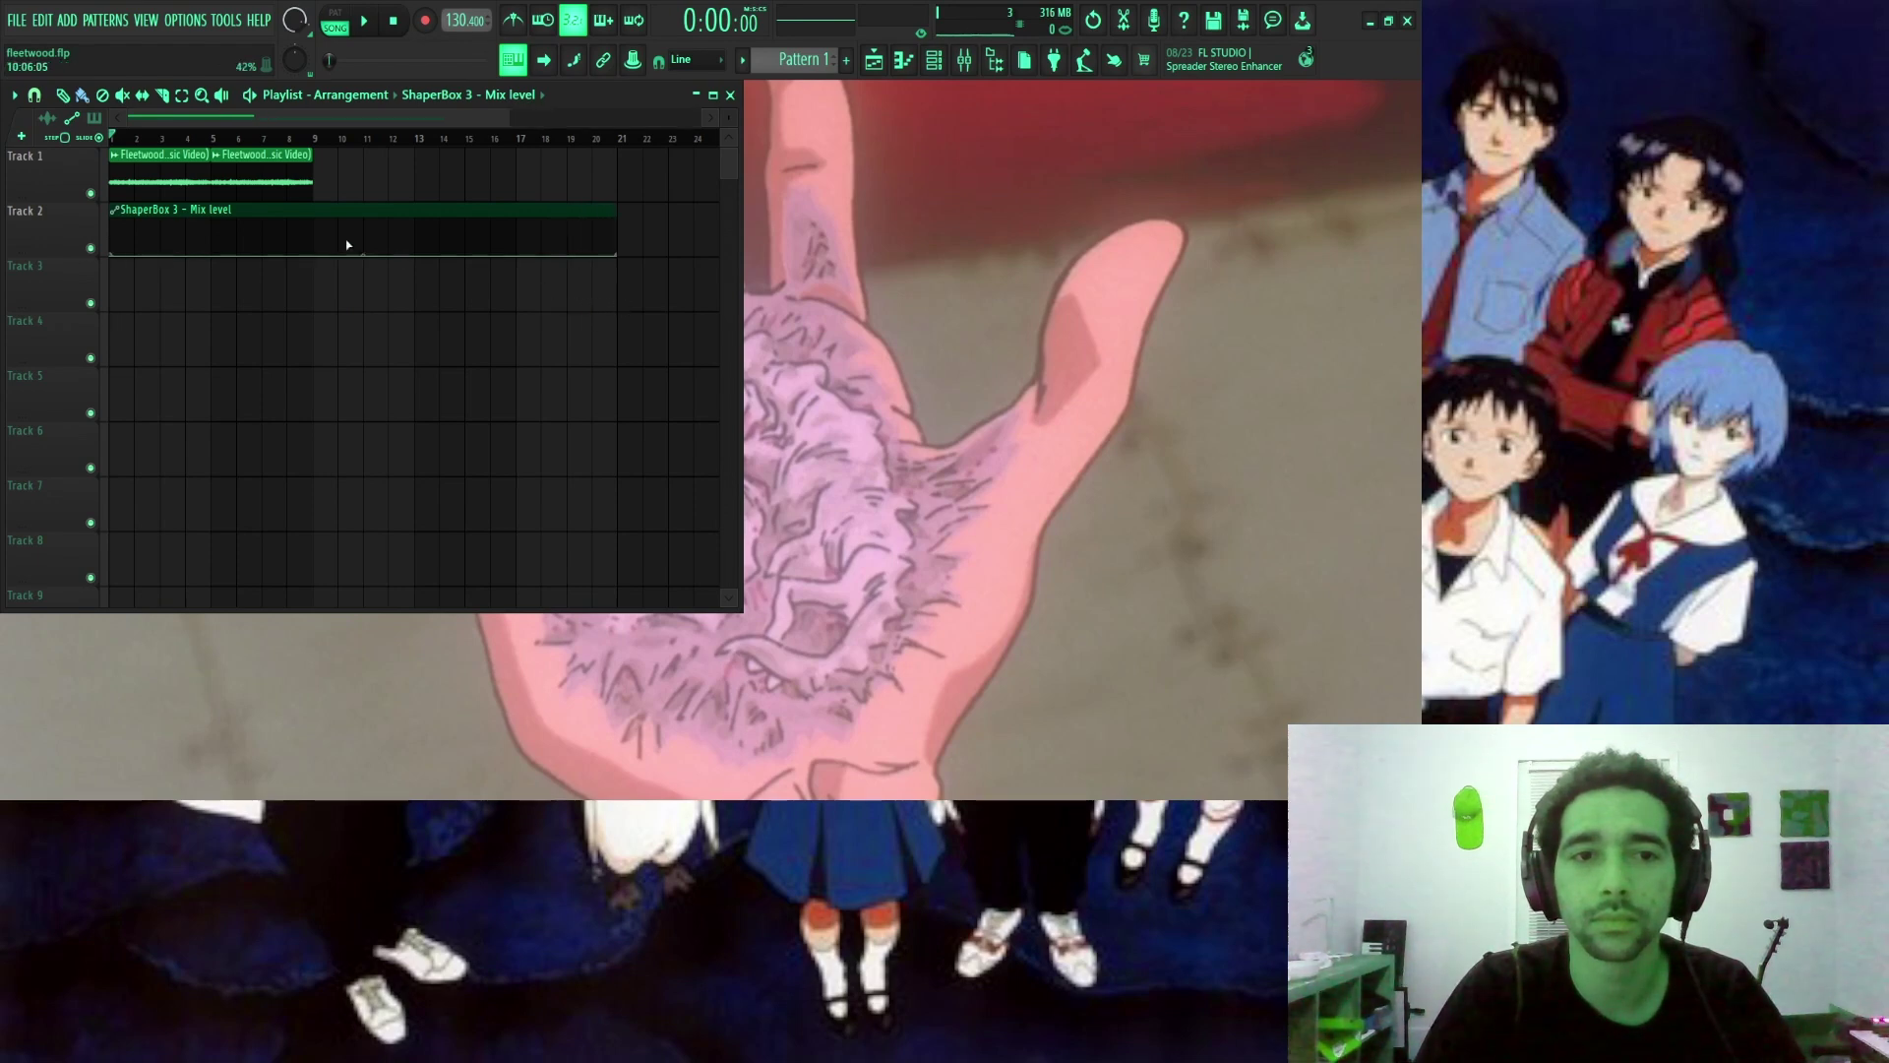
right_click(428, 232)
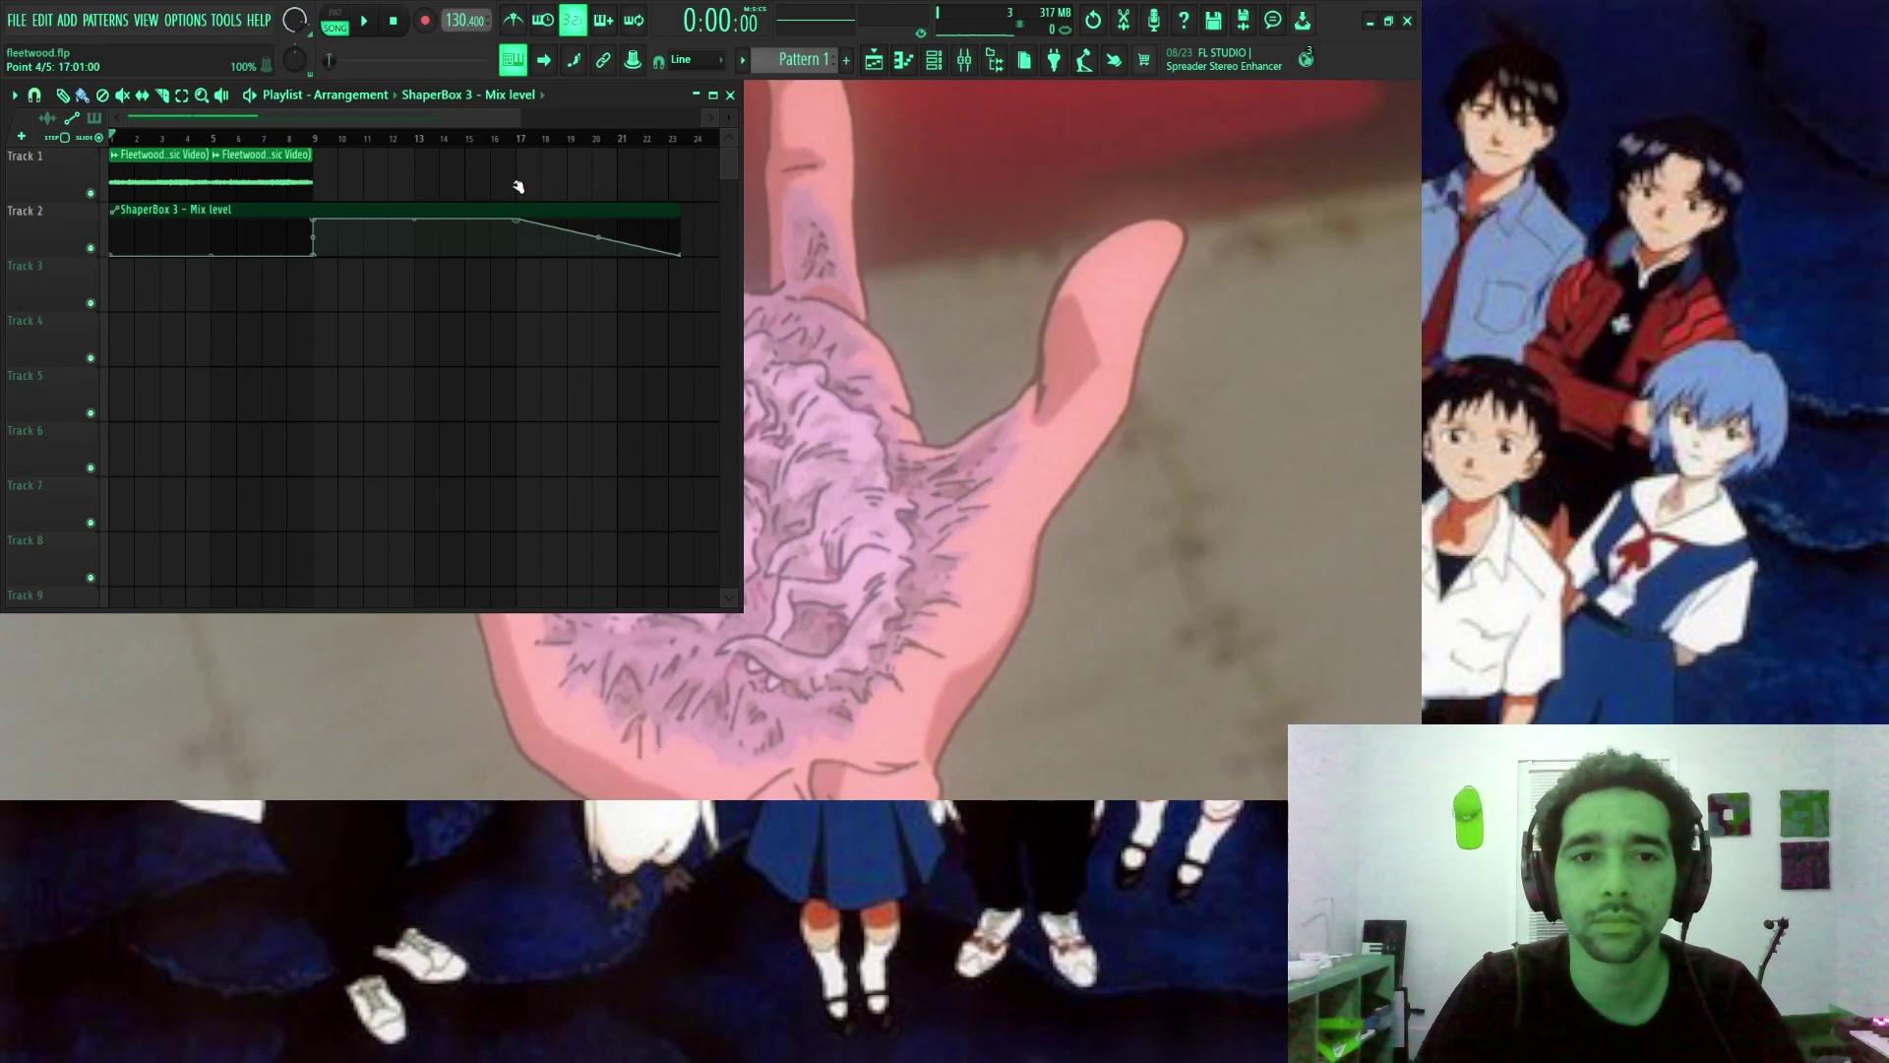
Repeat the Fleetwood Mac clips on Track 1 up to bar 17 and extend the automation's 100% section to bar 61.
left_click_drag(458, 183, 371, 193)
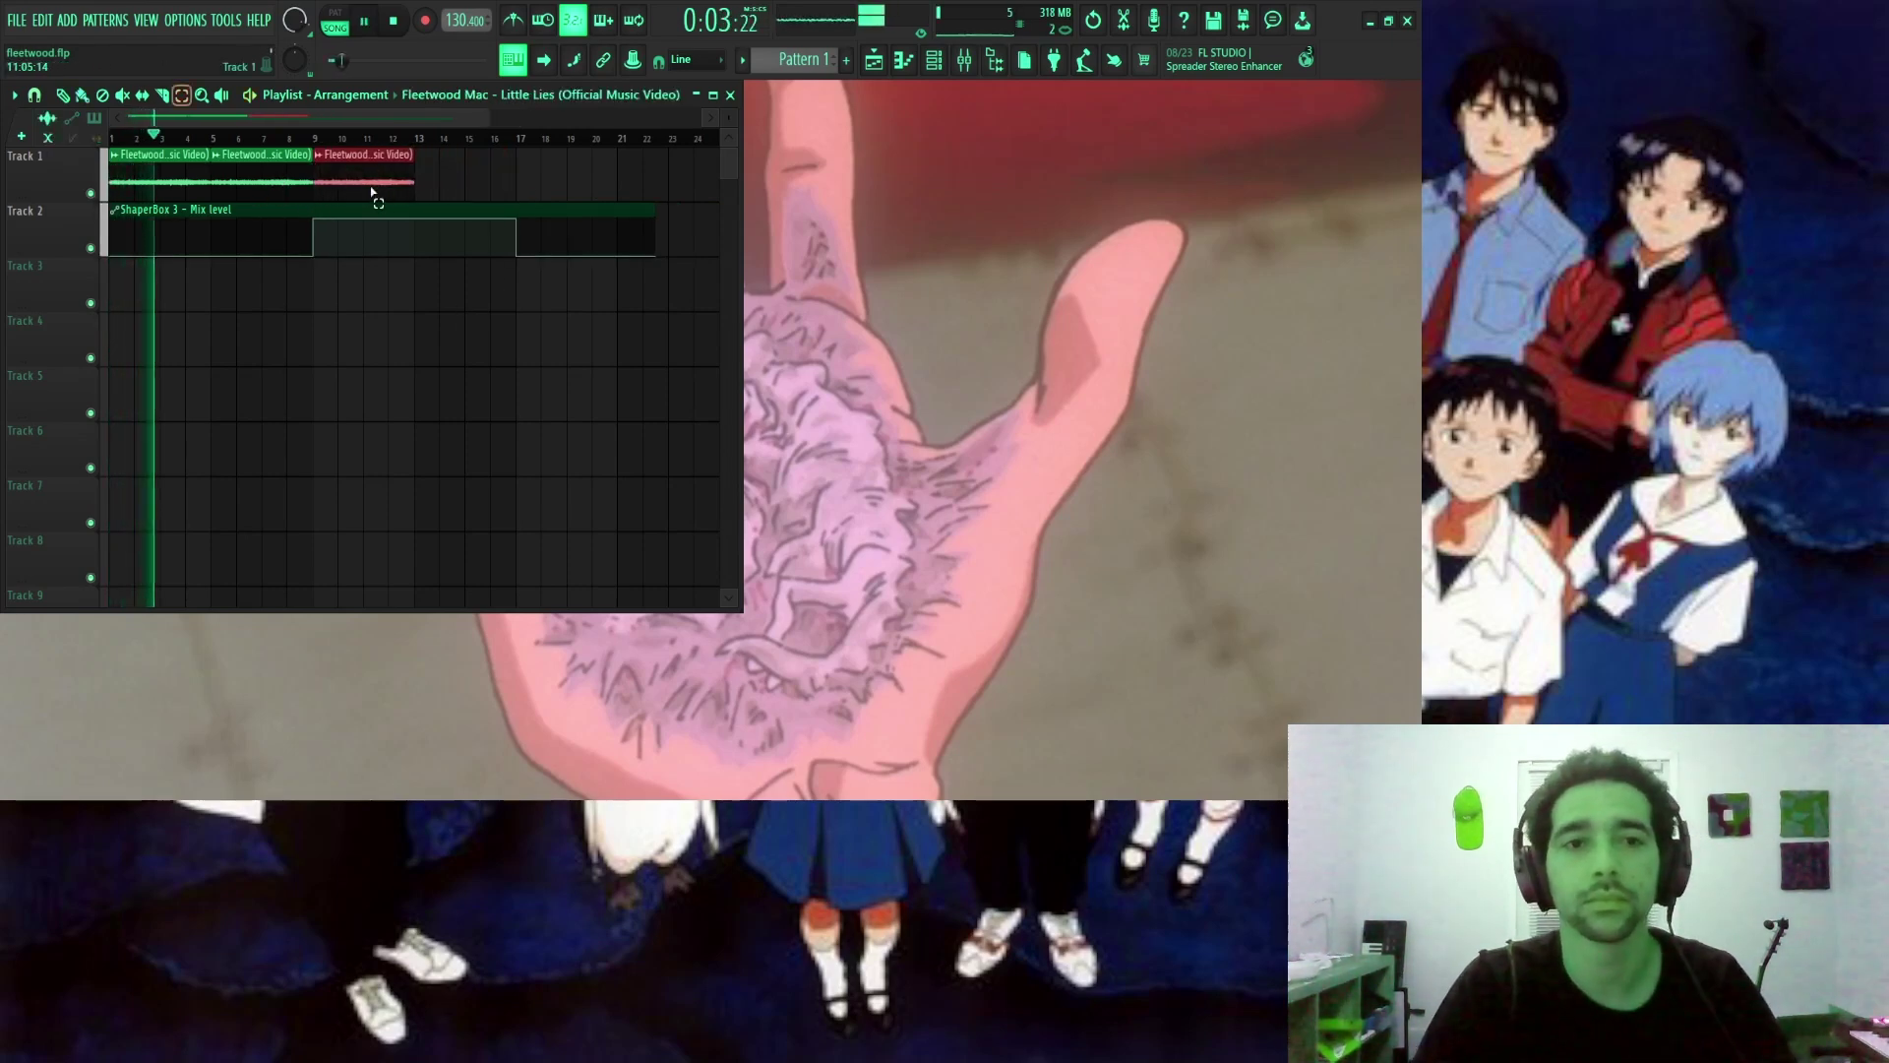
key("ctrl+b")
scroll(515, 222, "down", 2)
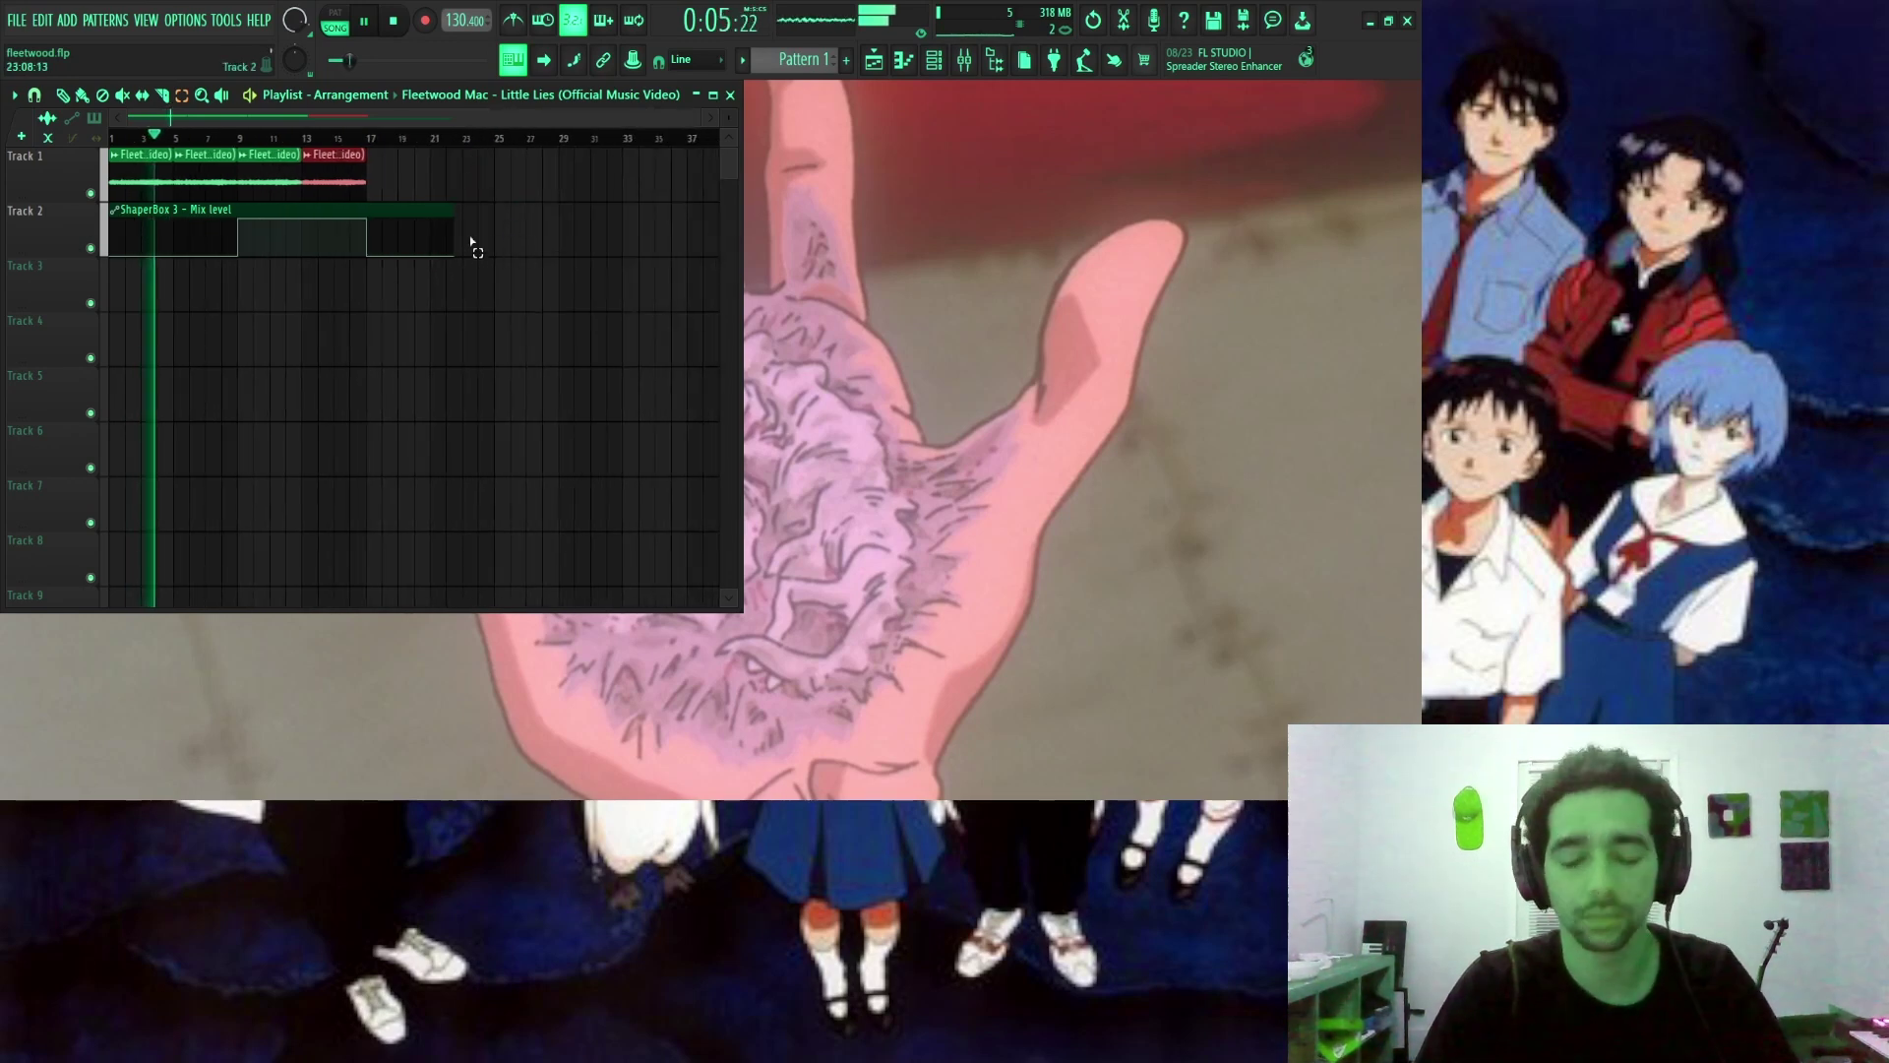
left_click_drag(371, 254, 665, 143)
scroll(666, 142, "down", 2)
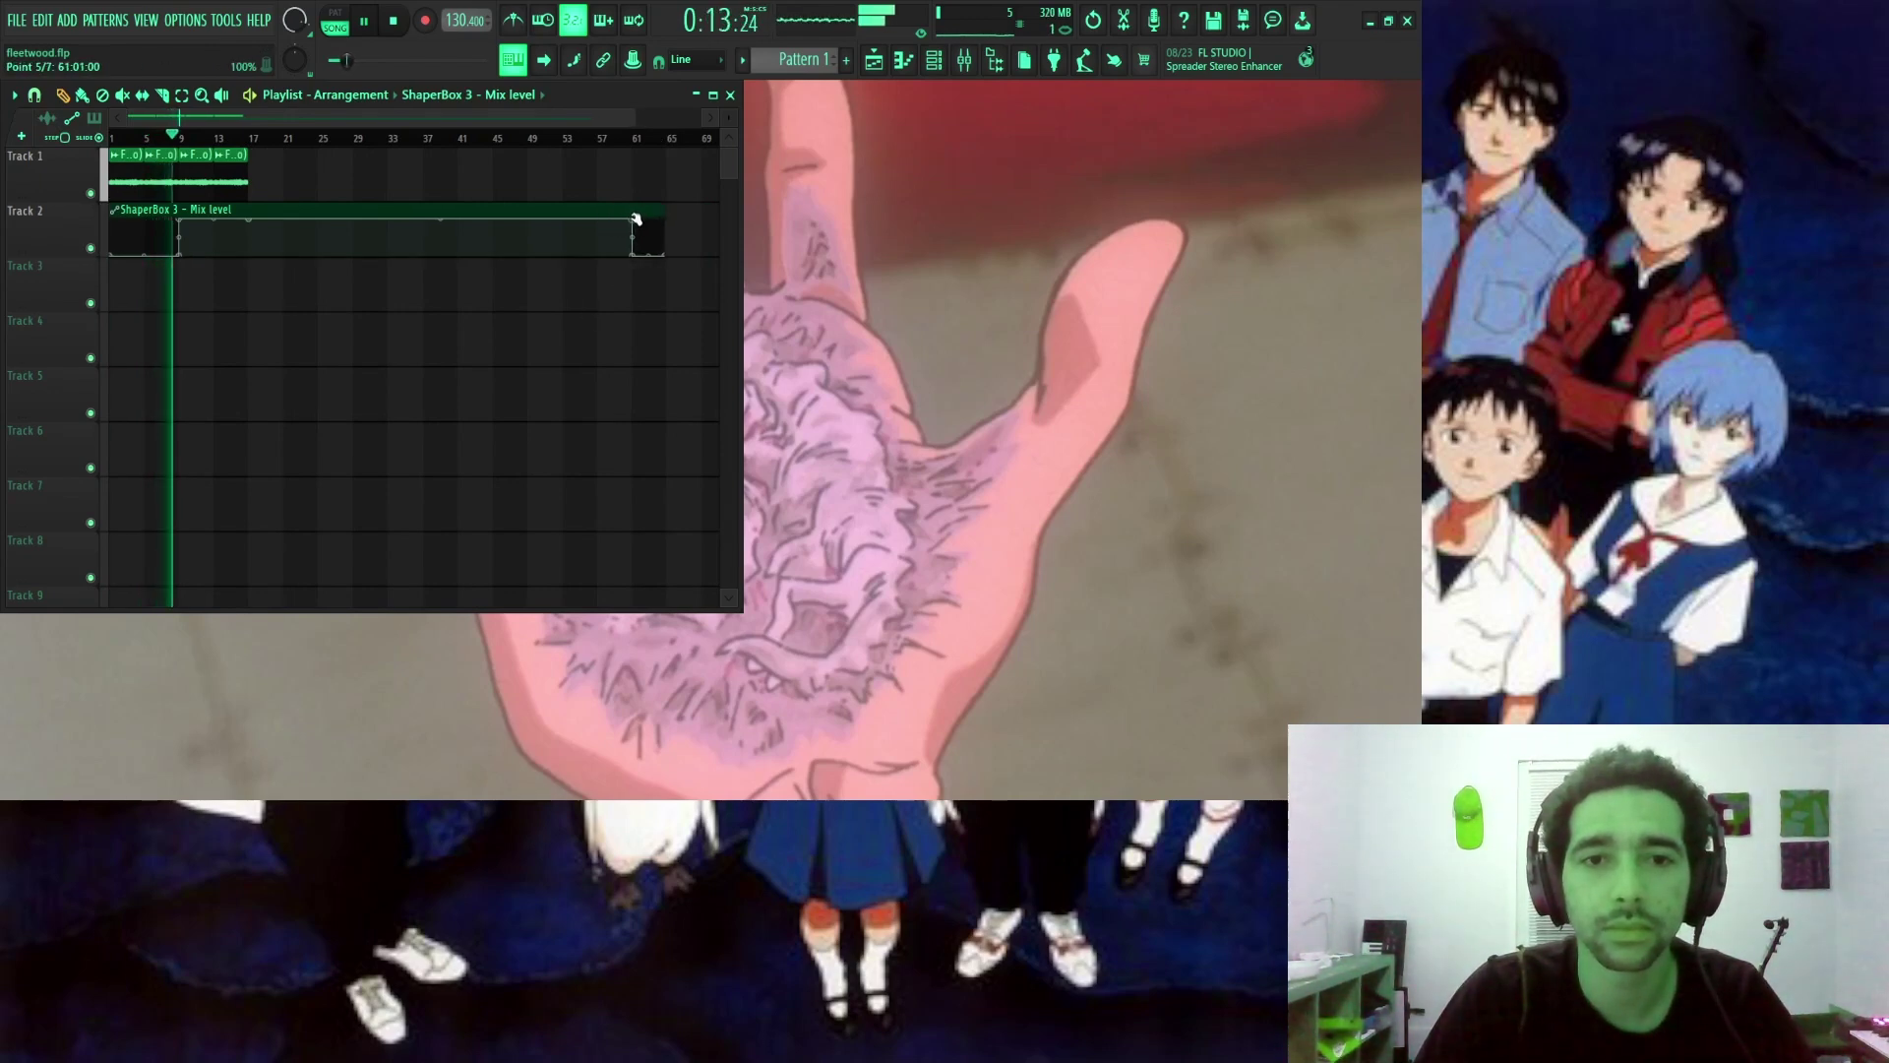
Duplicate the Fleetwood Mac clips along Track 1 to bar 69 and extend the mix-level automation at 0% to the same bar.
left_click_drag(277, 198, 198, 150)
key("ctrl+b")
key("ctrl+b")
key("ctrl+b")
key("ctrl+b")
key("ctrl+b")
key("ctrl+b")
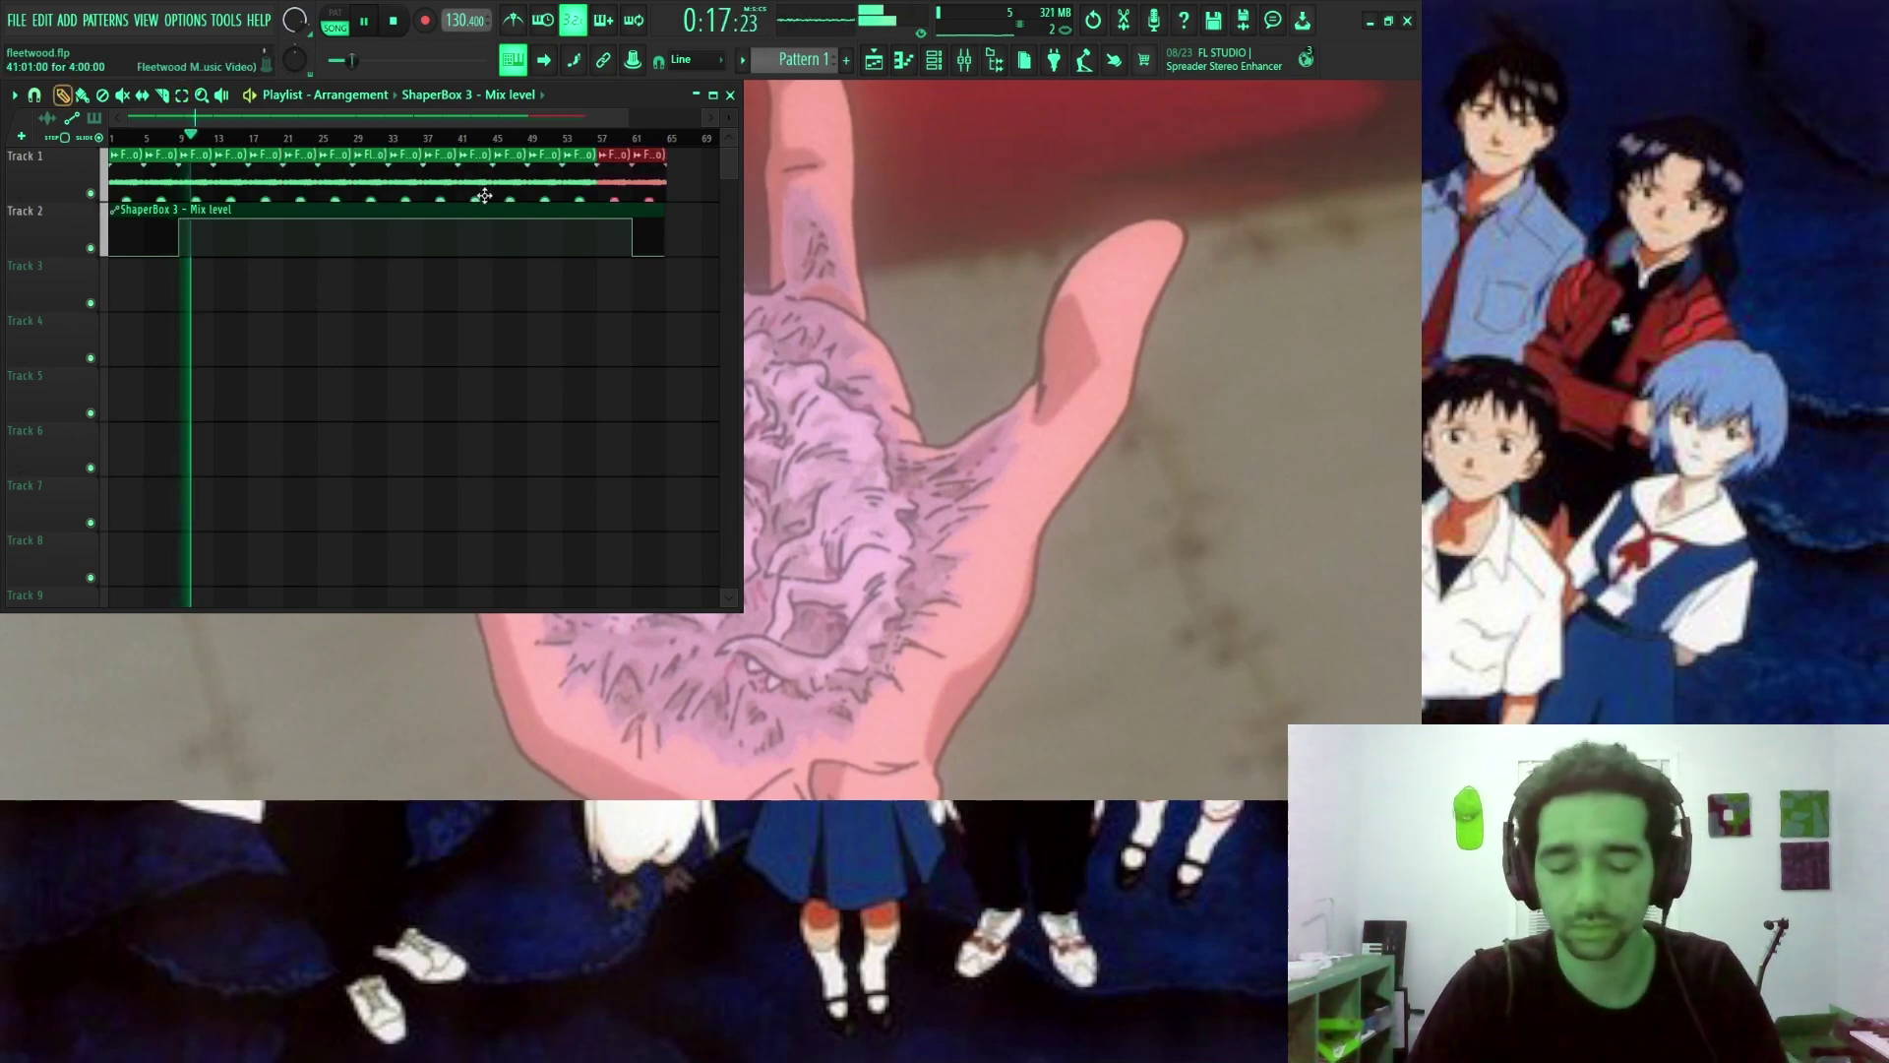
right_click(638, 181)
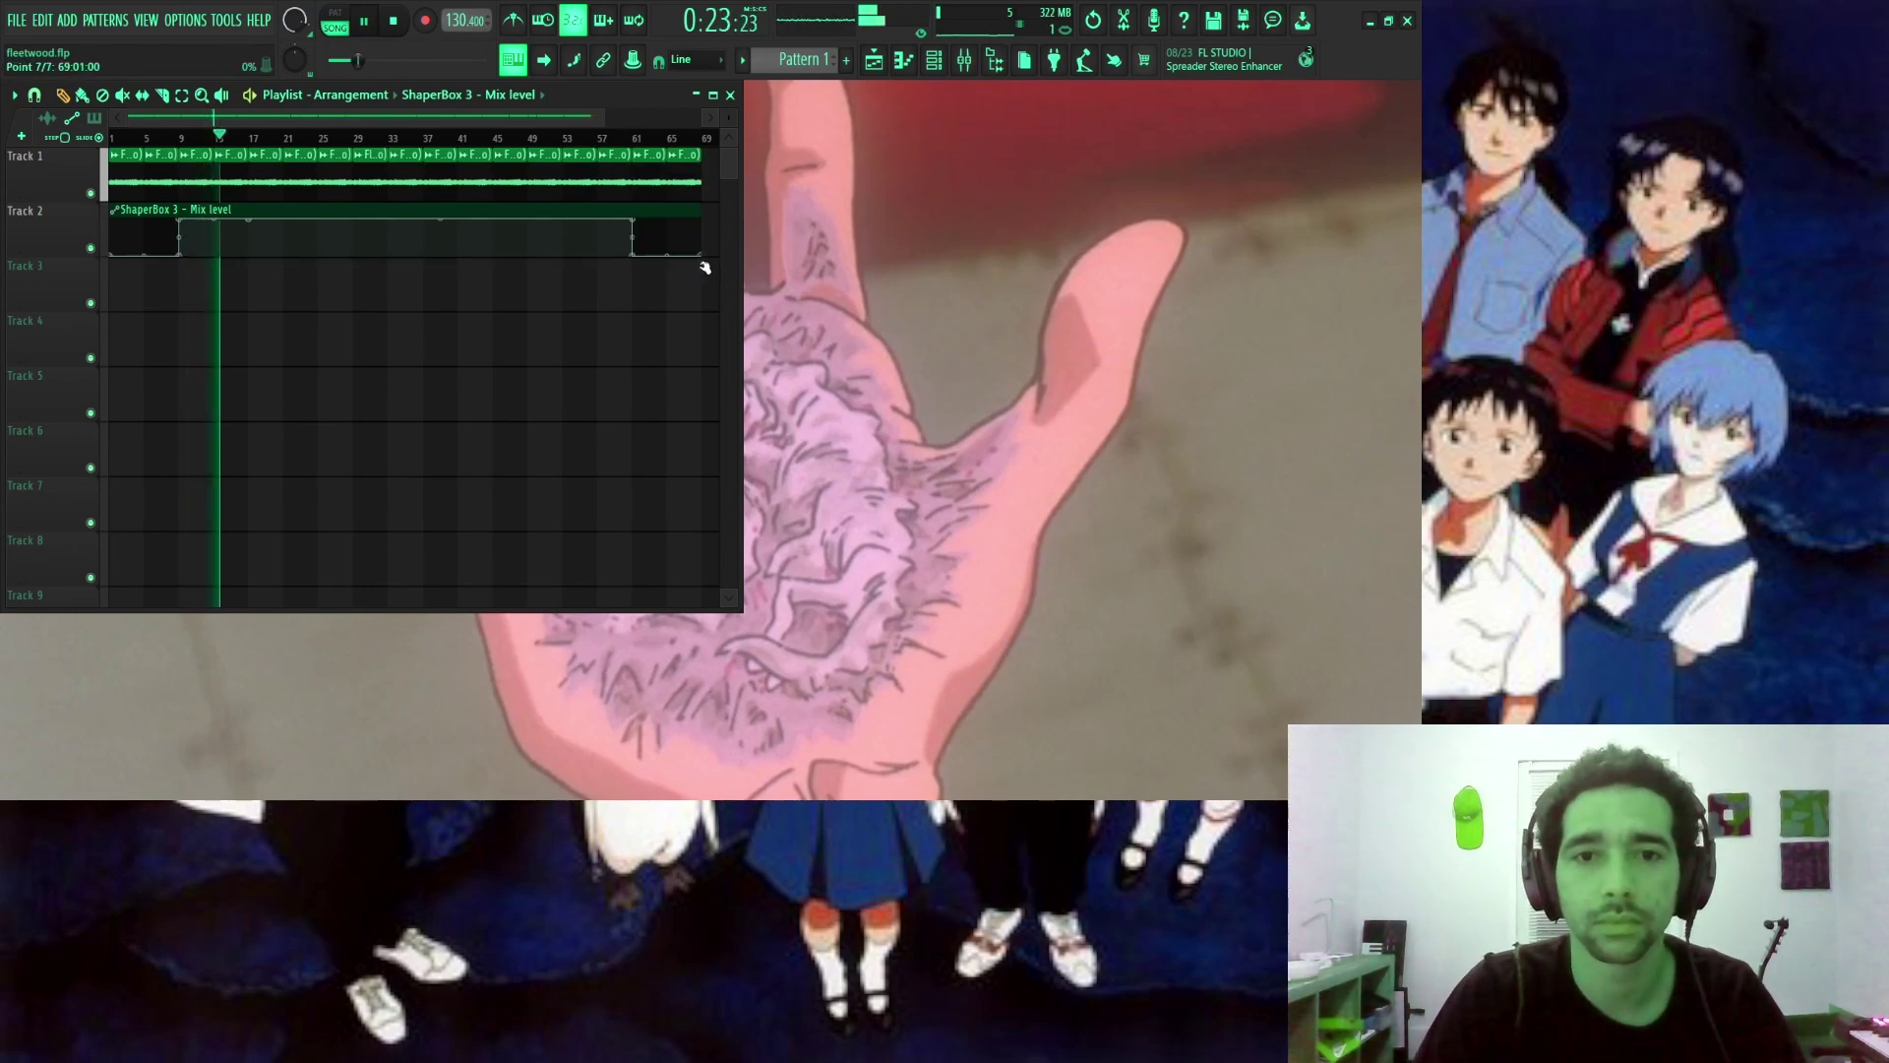
scroll(647, 141, "up", 3)
scroll(645, 146, "down", 4)
Restart playback, split Pattern 1 by channel, and place the six resulting pattern clips on Tracks 3 to 8 at bar 9.
key("space")
key("space")
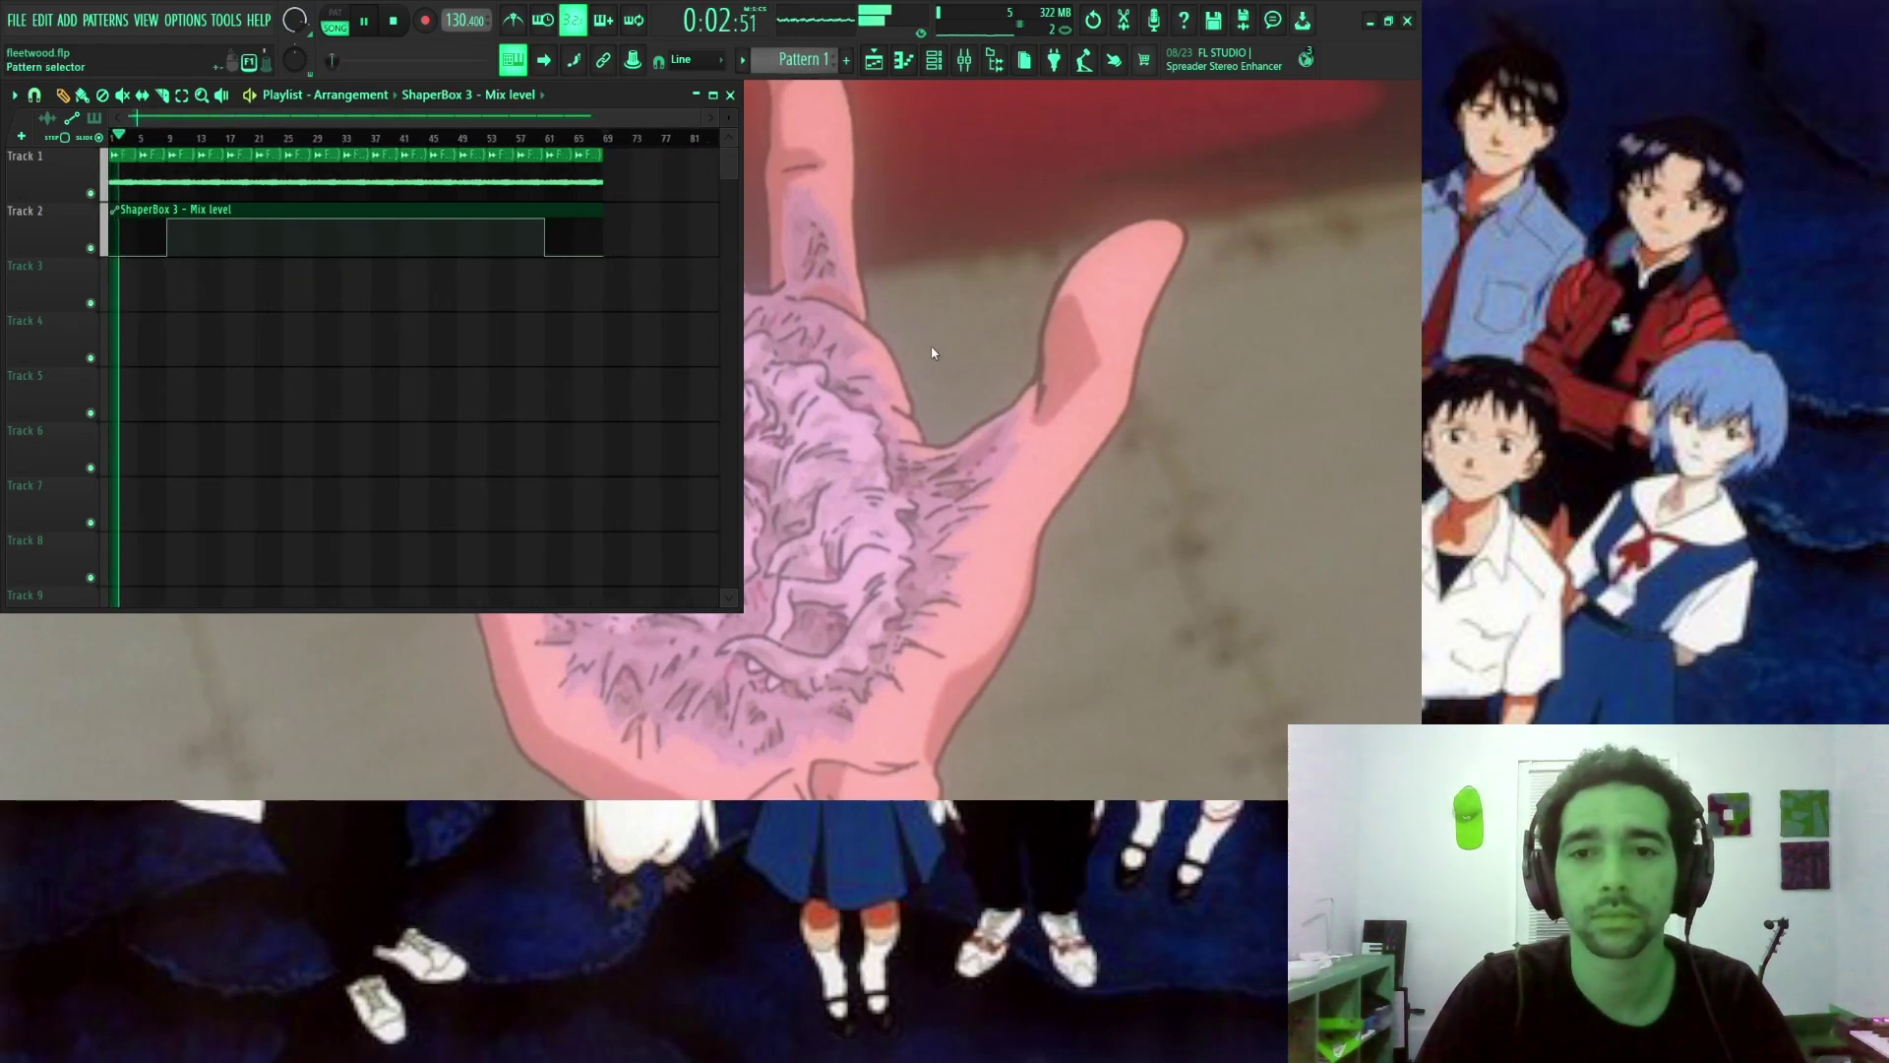
key("alt+p")
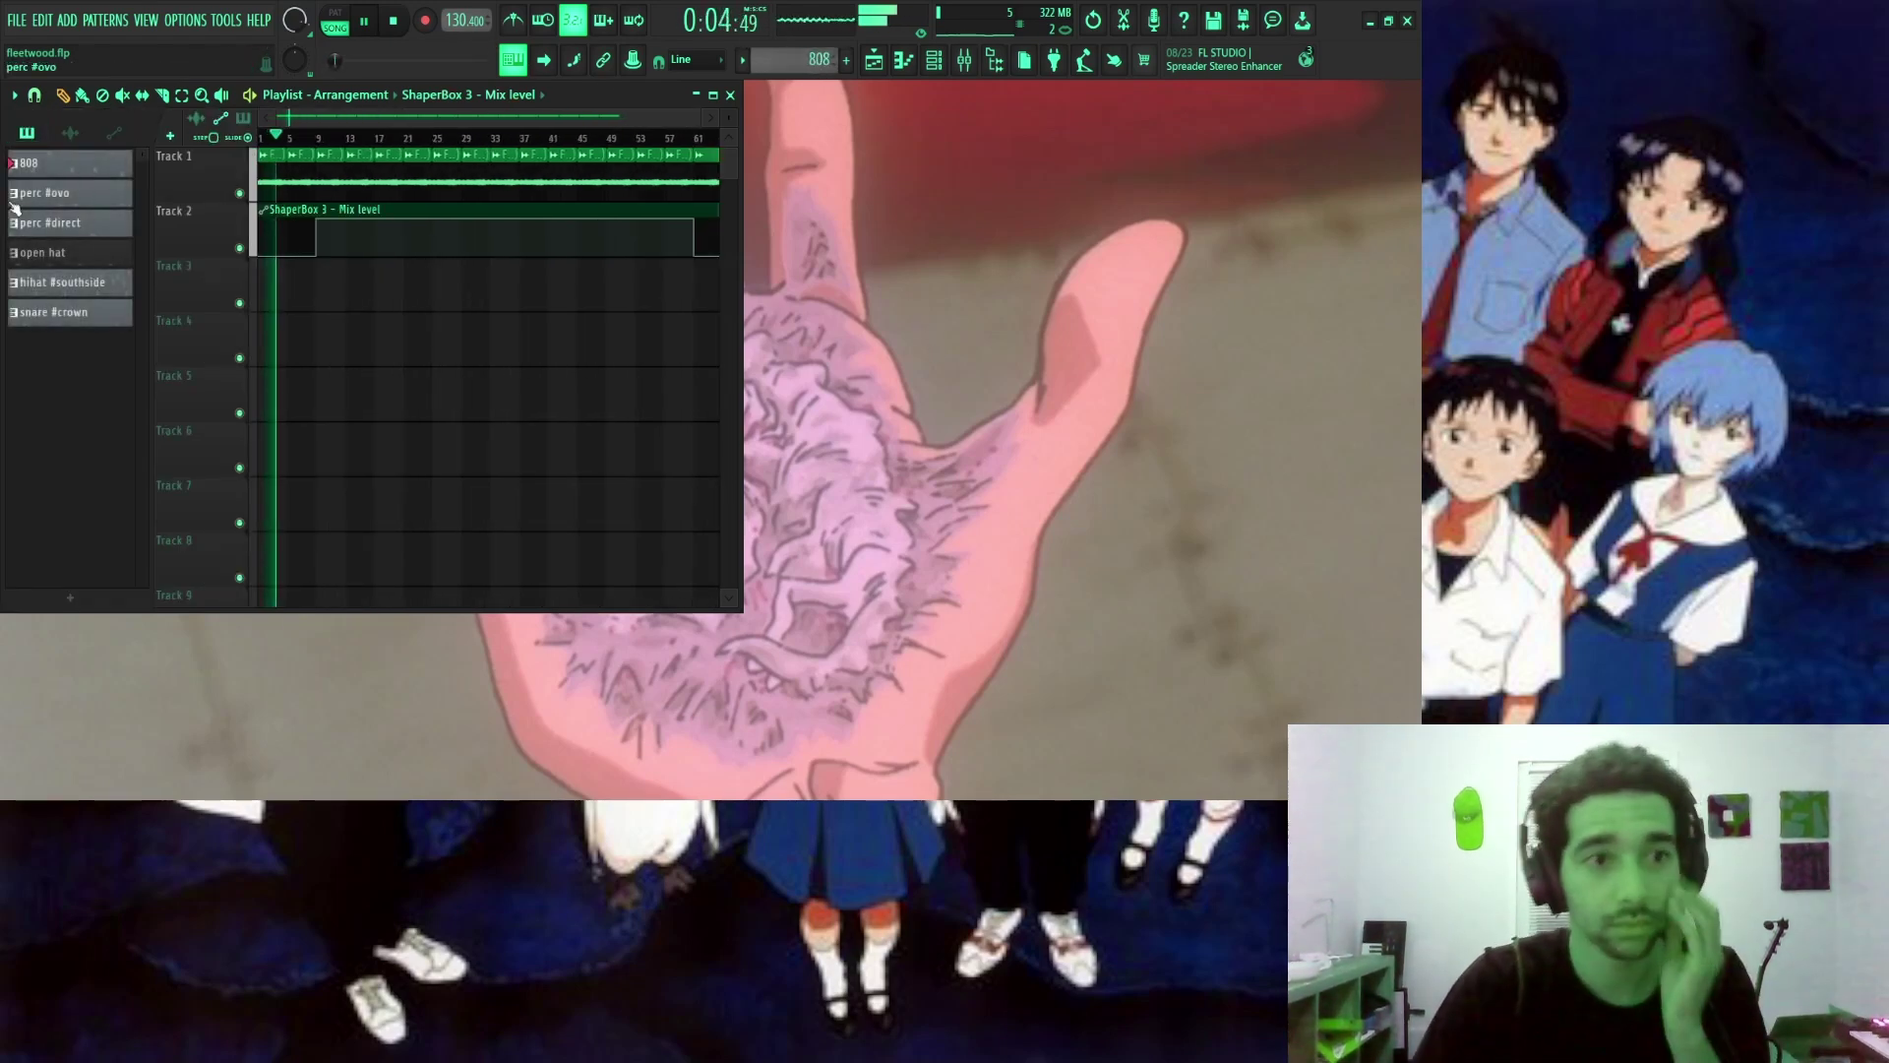
left_click(67, 315)
left_click_drag(90, 168, 317, 300)
scroll(325, 137, "up", 3)
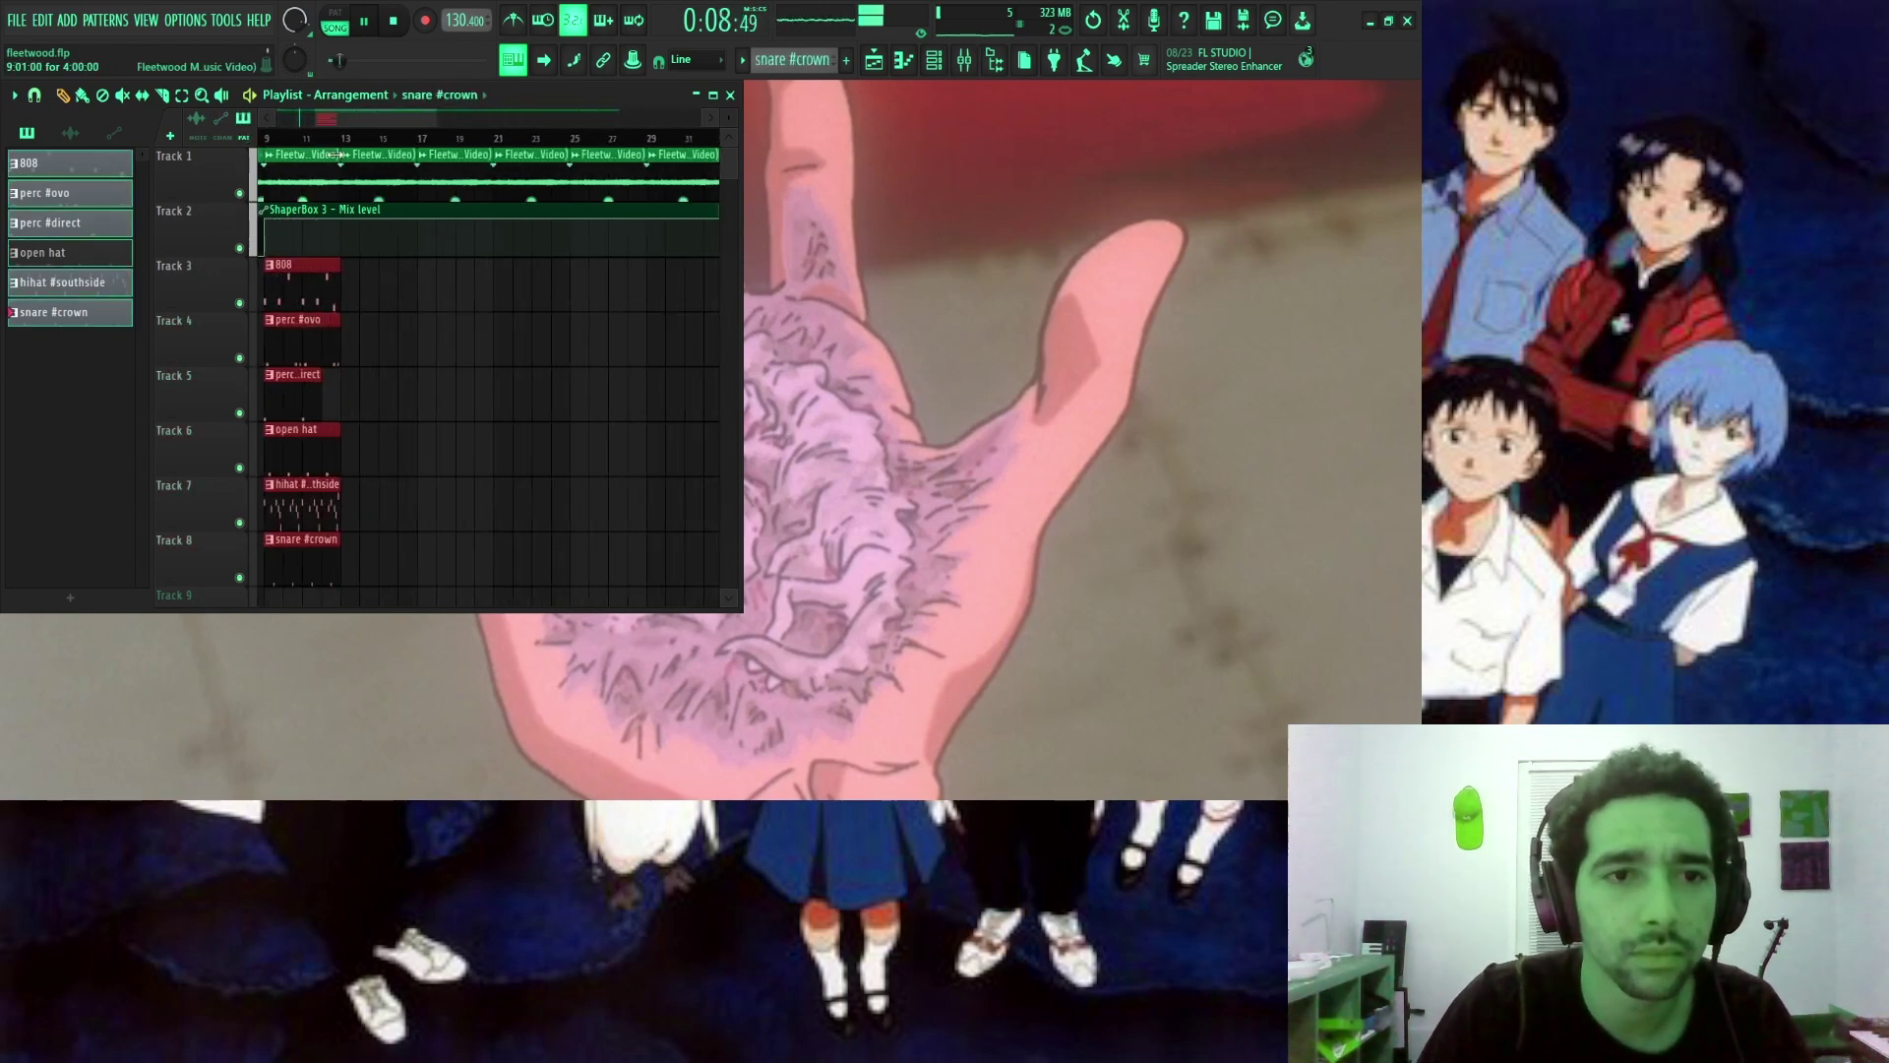
Maximize the playlist, move the ShaperBox 3 automation clip to Track 9, and duplicate the 808 and drum clips up to bar 25.
left_click(721, 95)
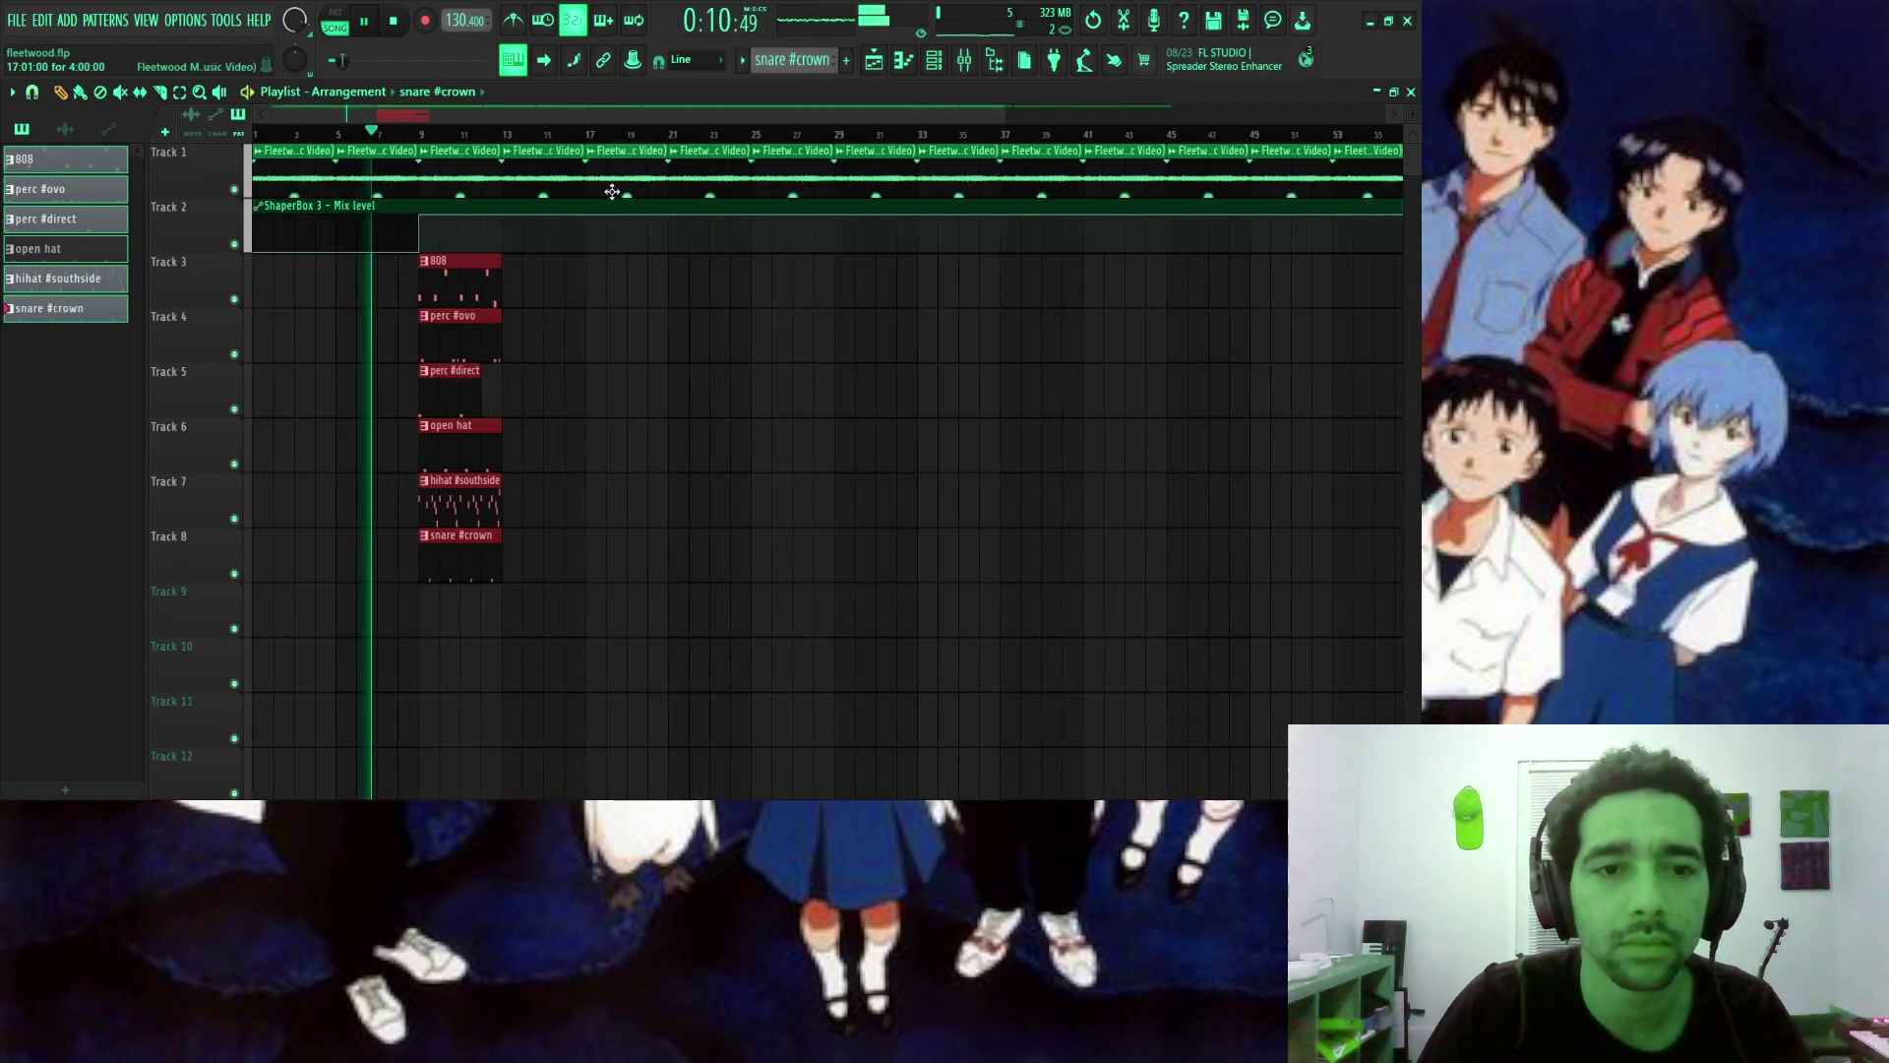
left_click_drag(508, 212, 430, 591)
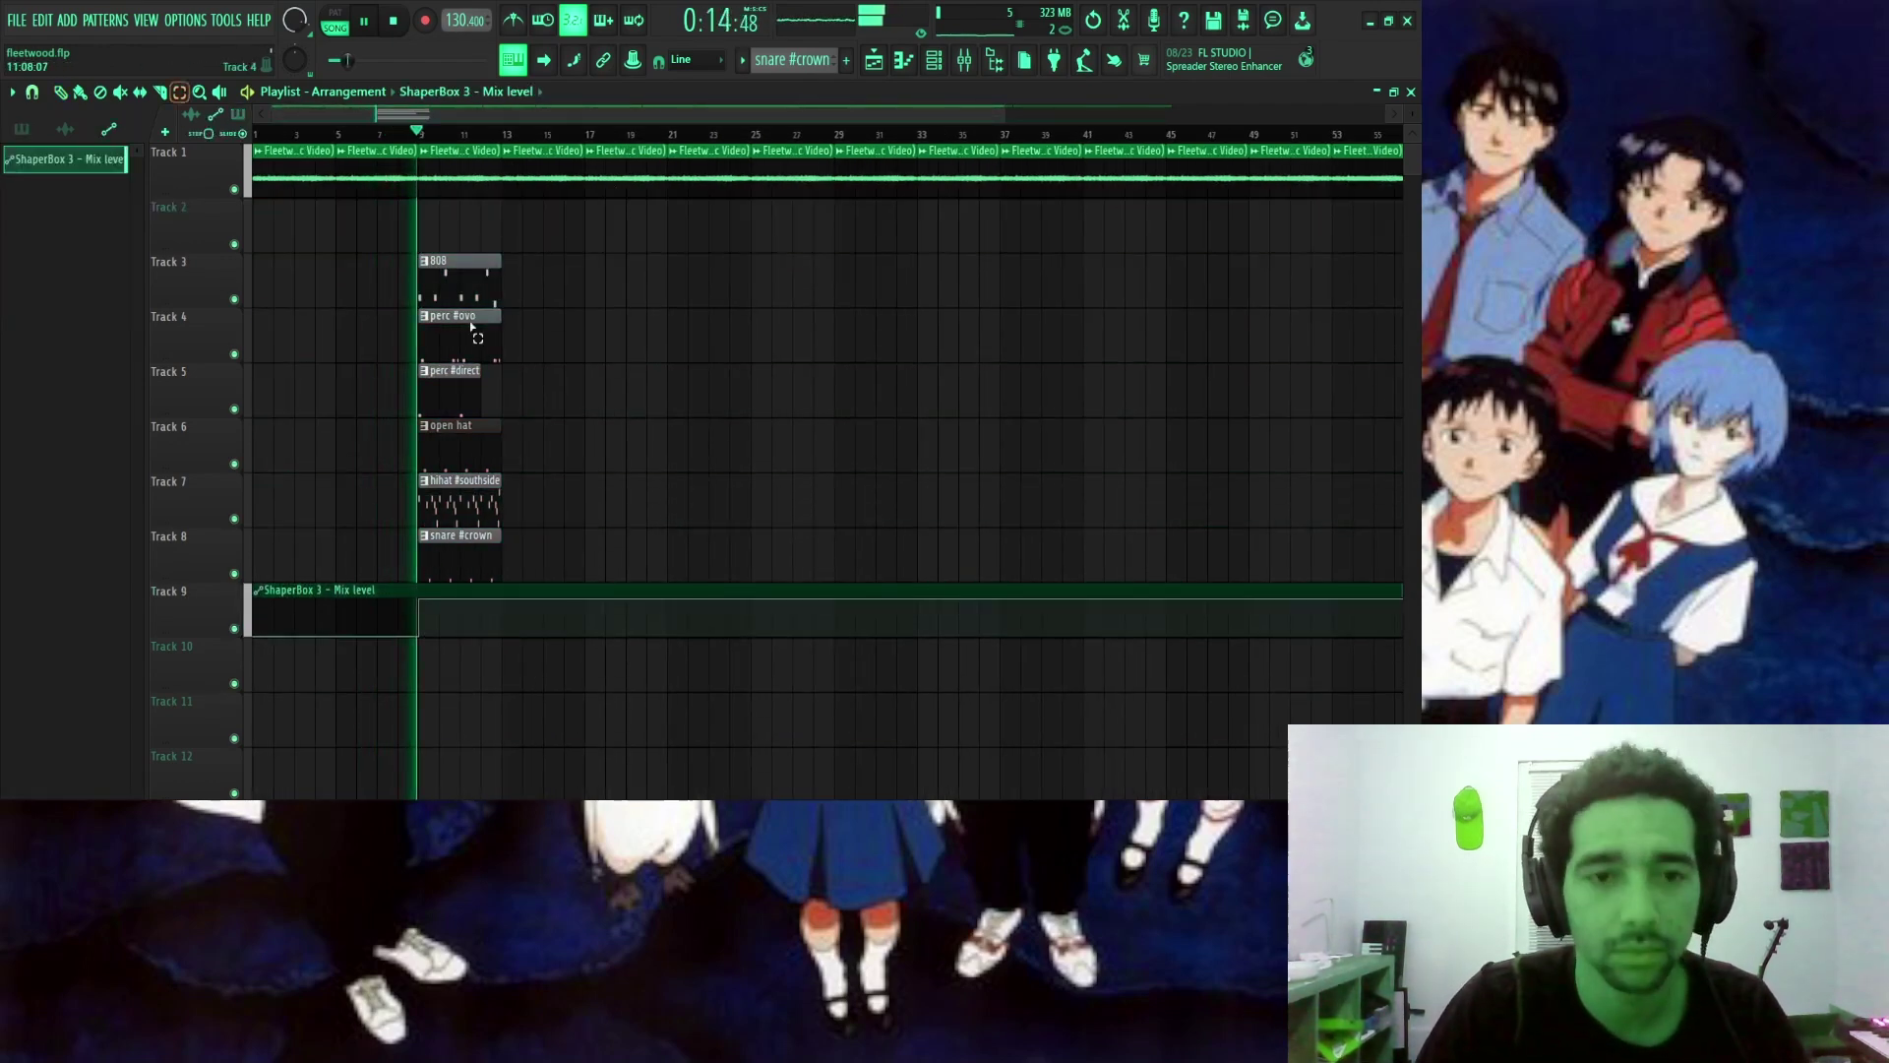
left_click_drag(470, 292, 492, 553)
key("ctrl+b")
key("ctrl+b")
key("ctrl+b")
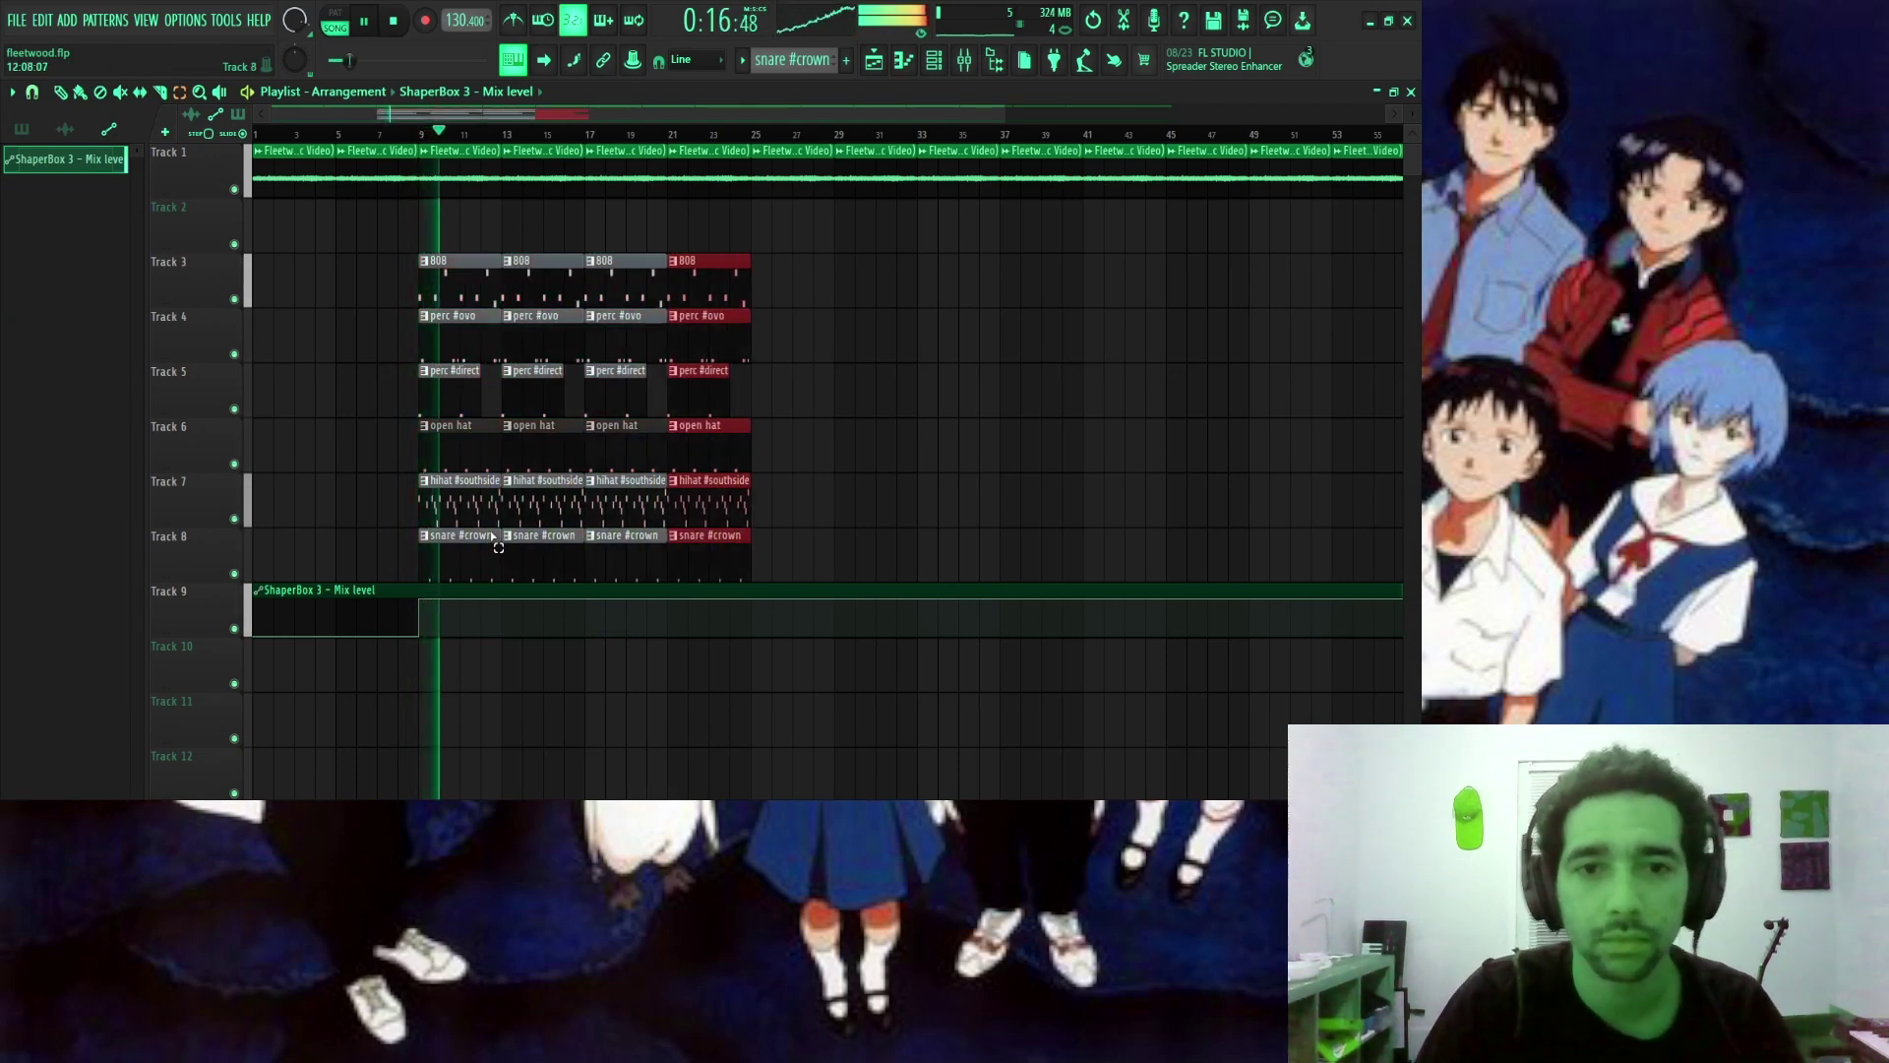
Move all the 808 and drum clips up one track to Tracks 2 to 7 and duplicate the whole block to bar 41.
left_click_drag(464, 263, 717, 495, "ctrl")
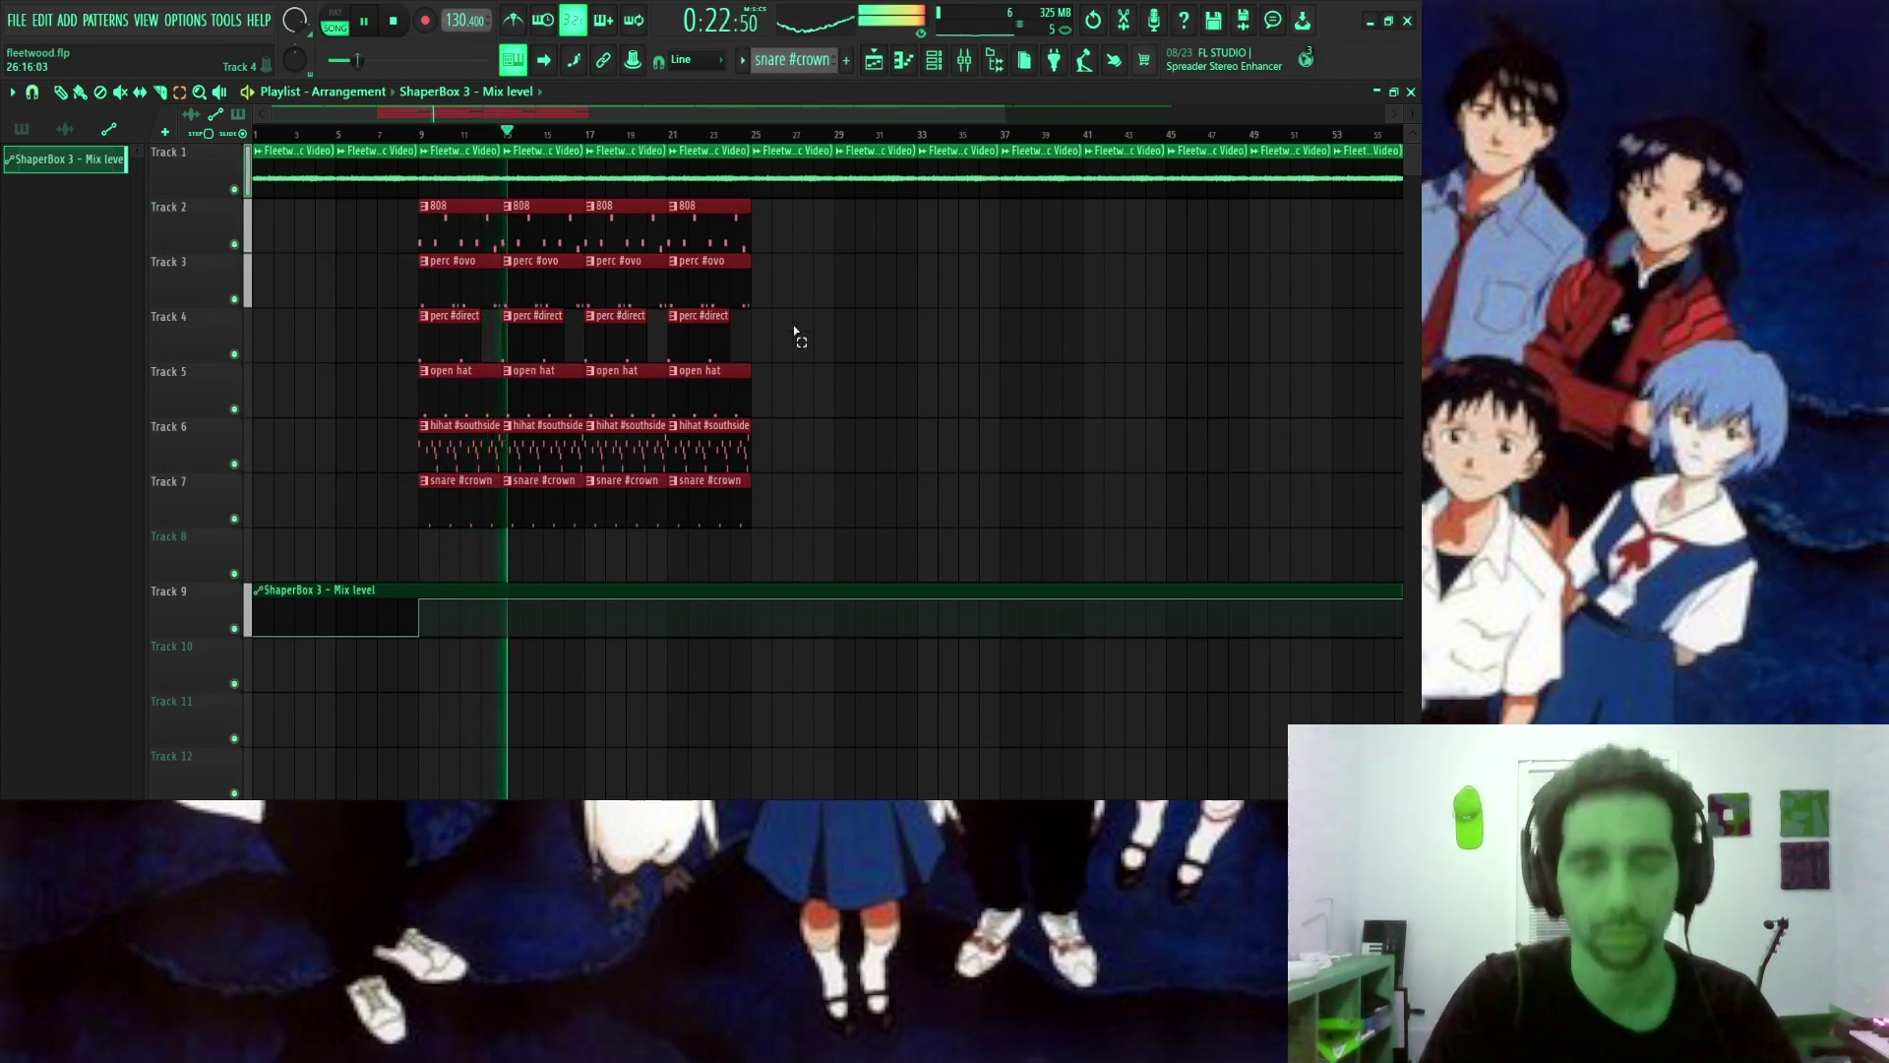
left_click_drag(766, 199, 464, 523, "ctrl")
key("ctrl+b")
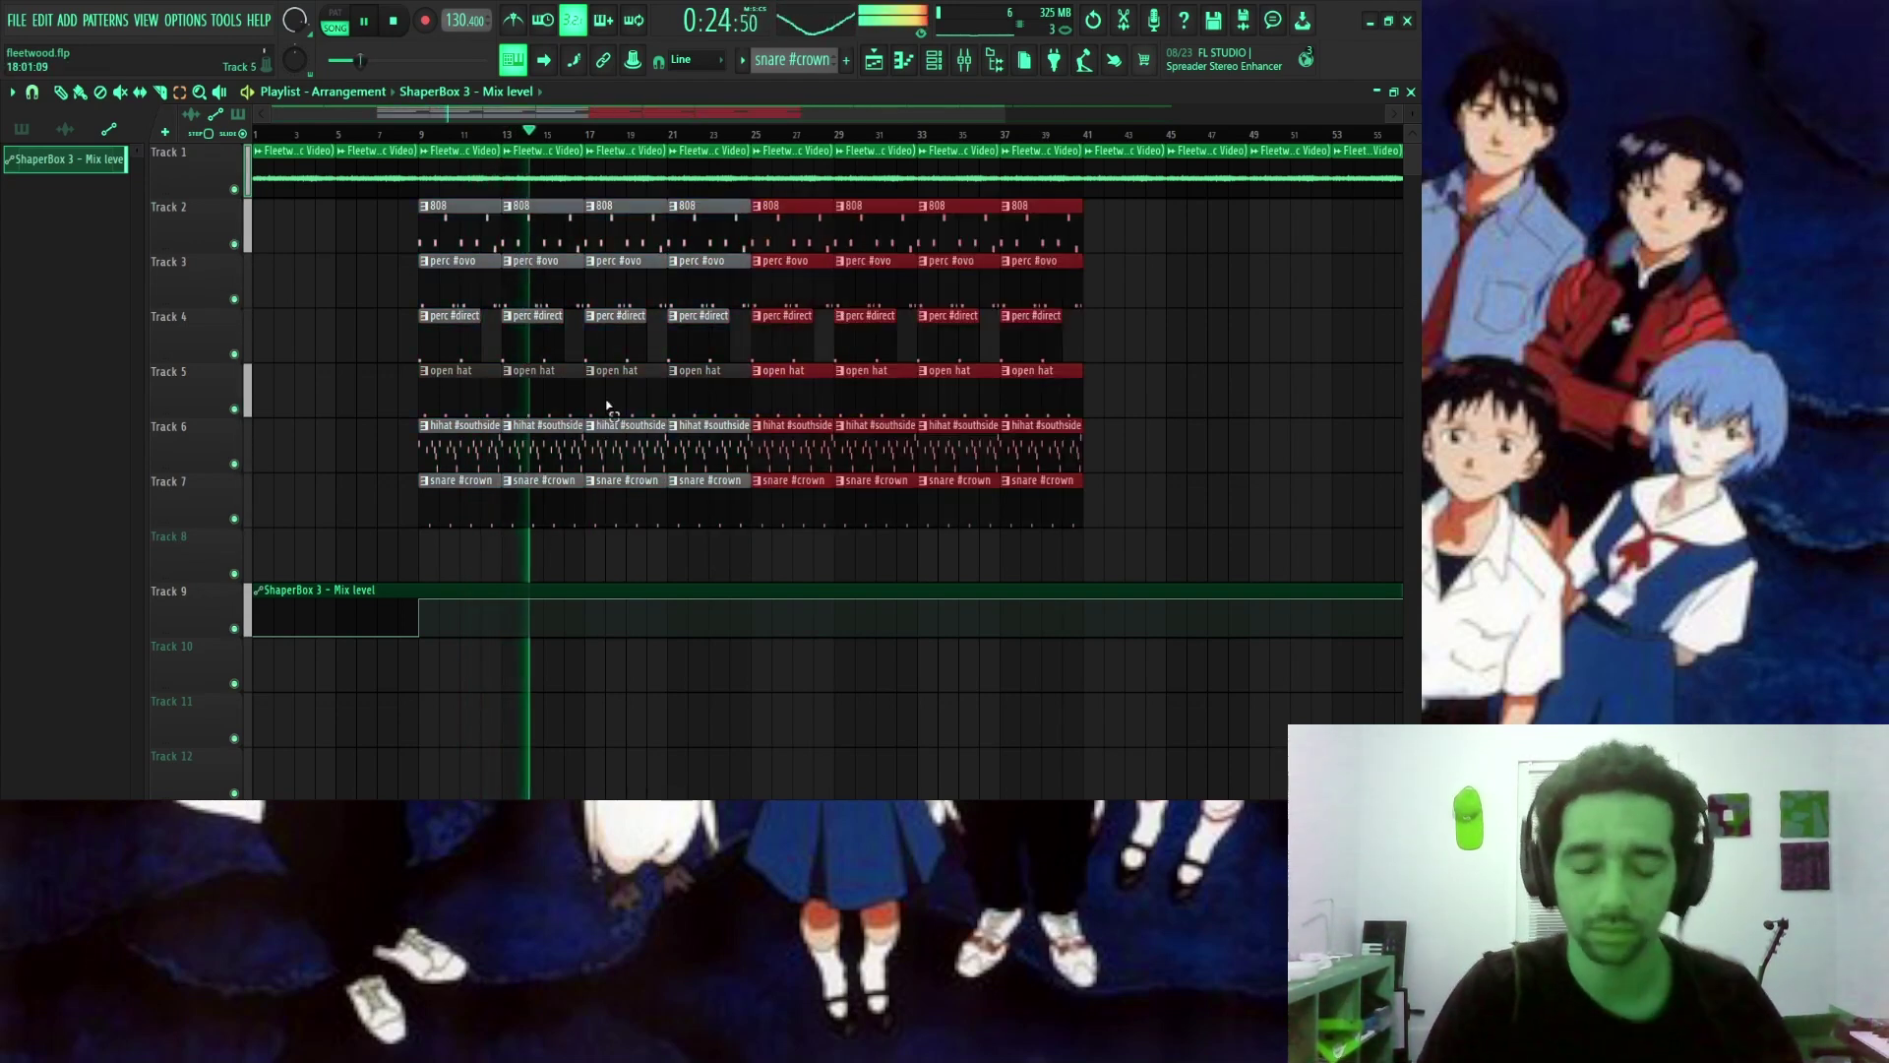
Drop the ShaperBox 3 mix-level automation to 0% between bars 24 and 25, returning it to 100% at bar 25.
scroll(708, 137, "down", 2)
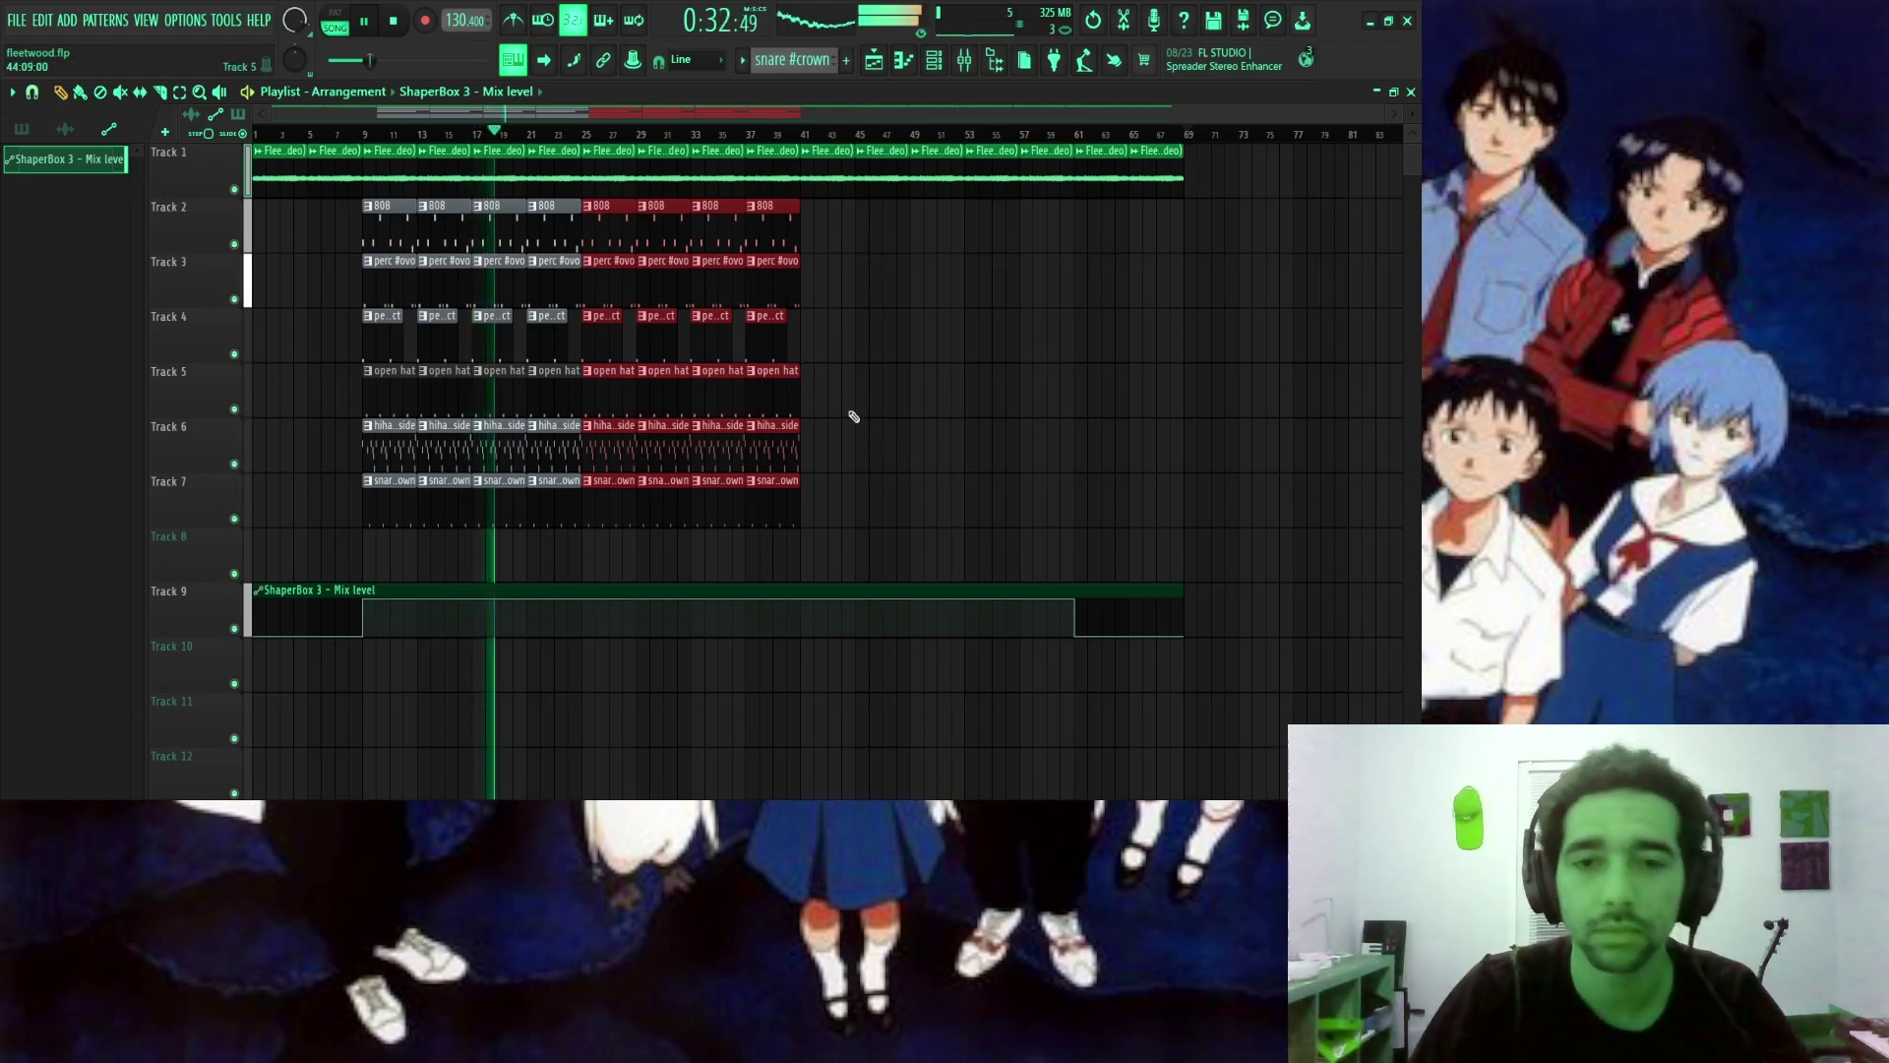
scroll(605, 141, "up", 3)
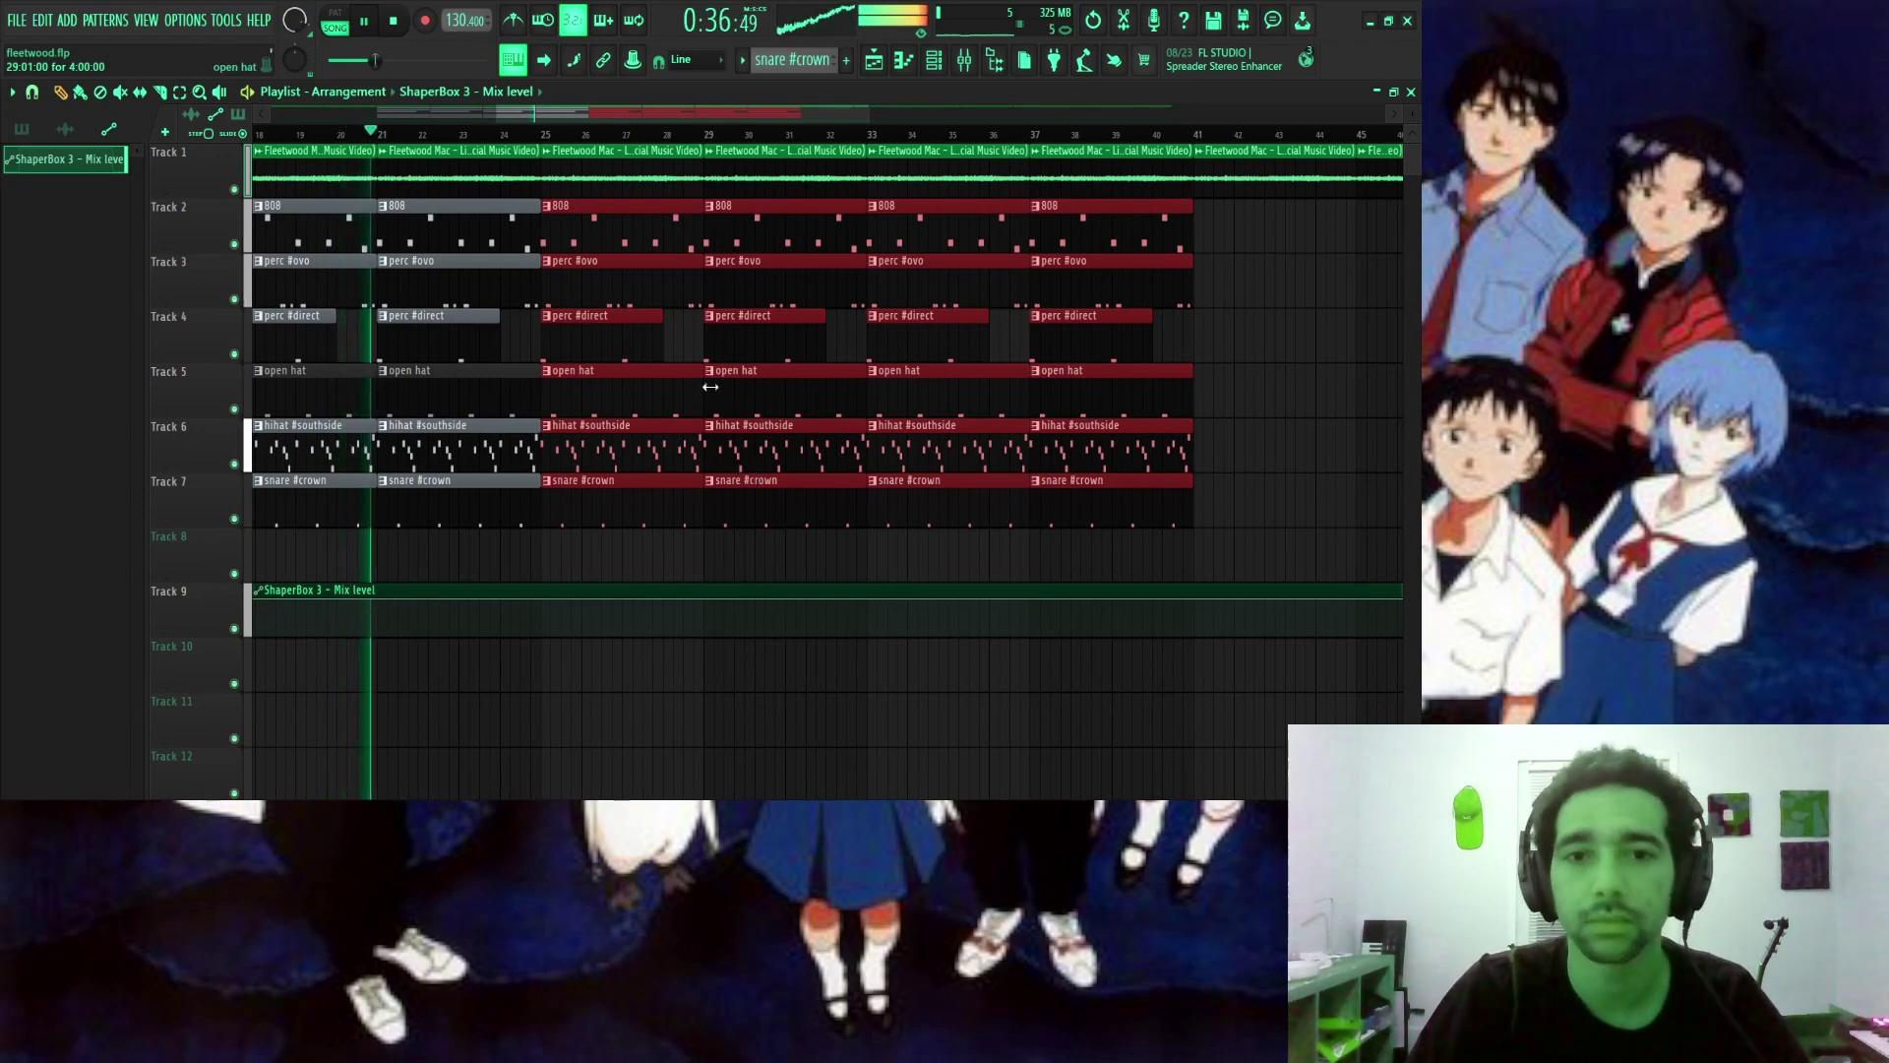
right_click(503, 598)
right_click(523, 611)
right_click(548, 632)
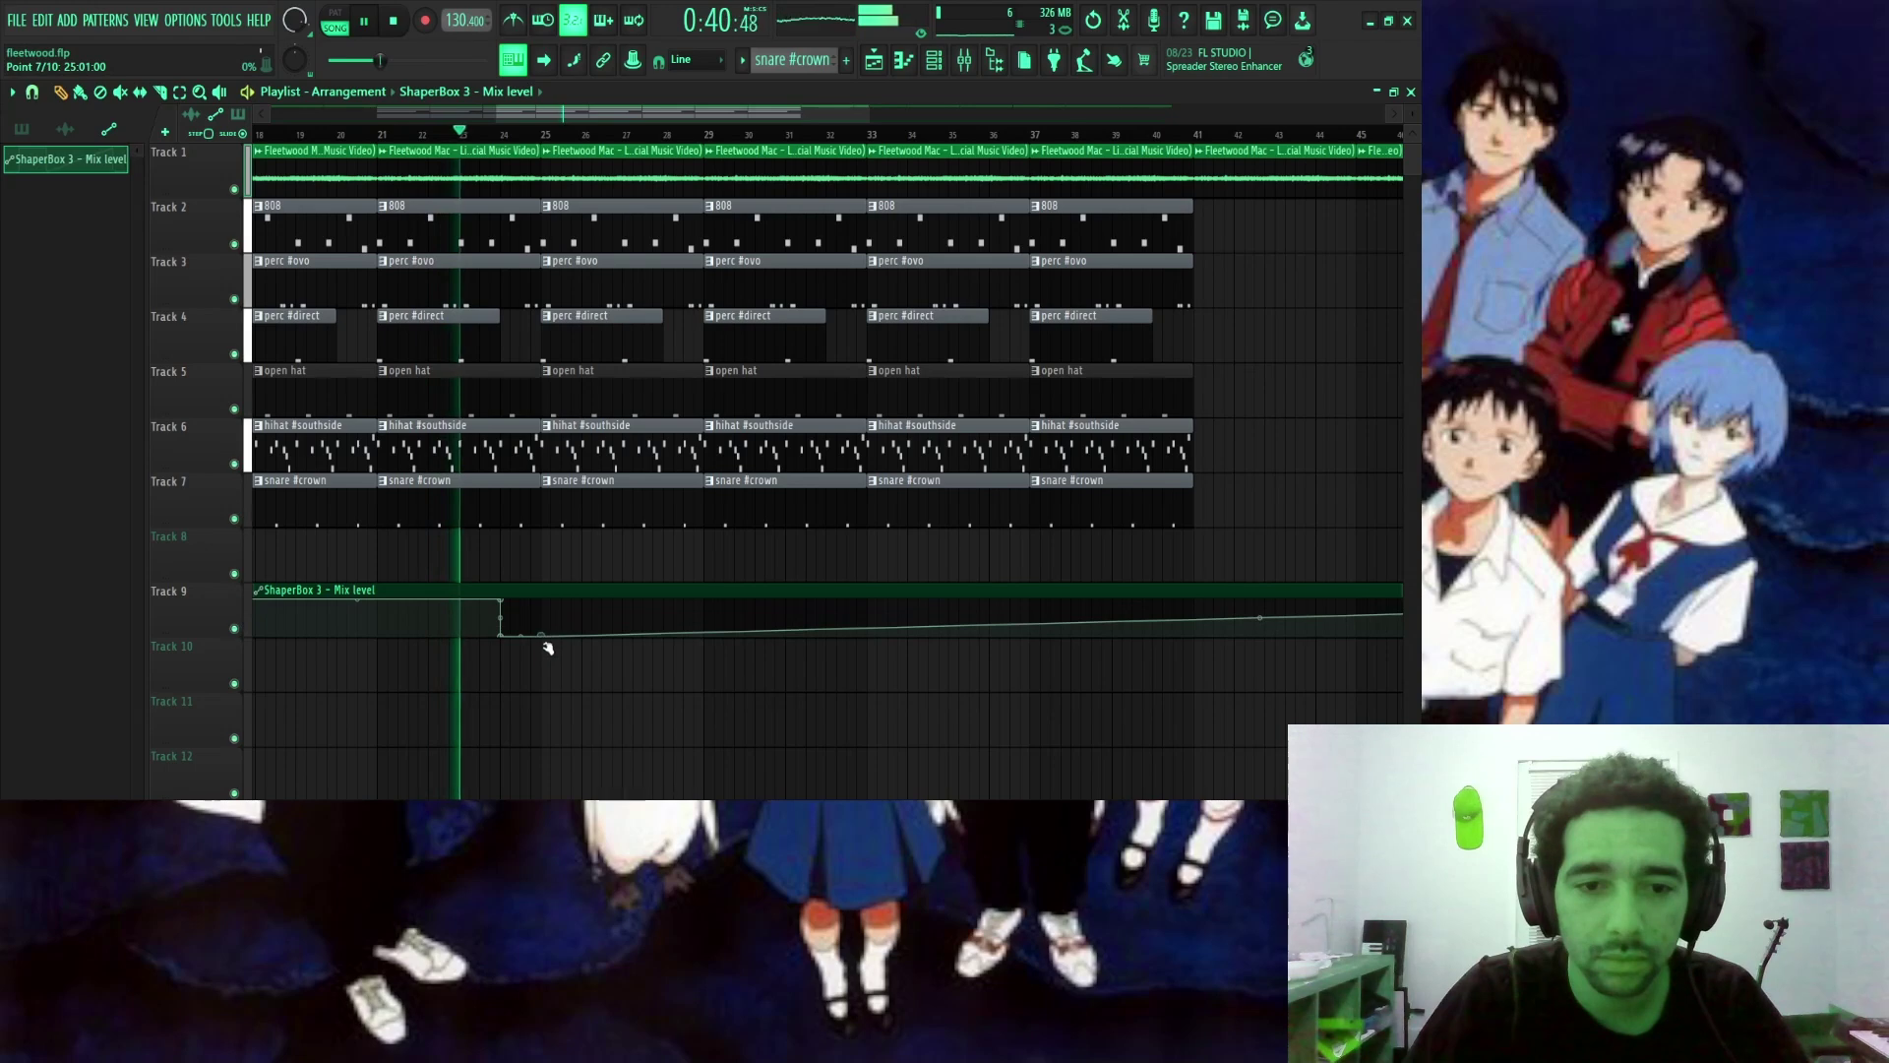
right_click(547, 620)
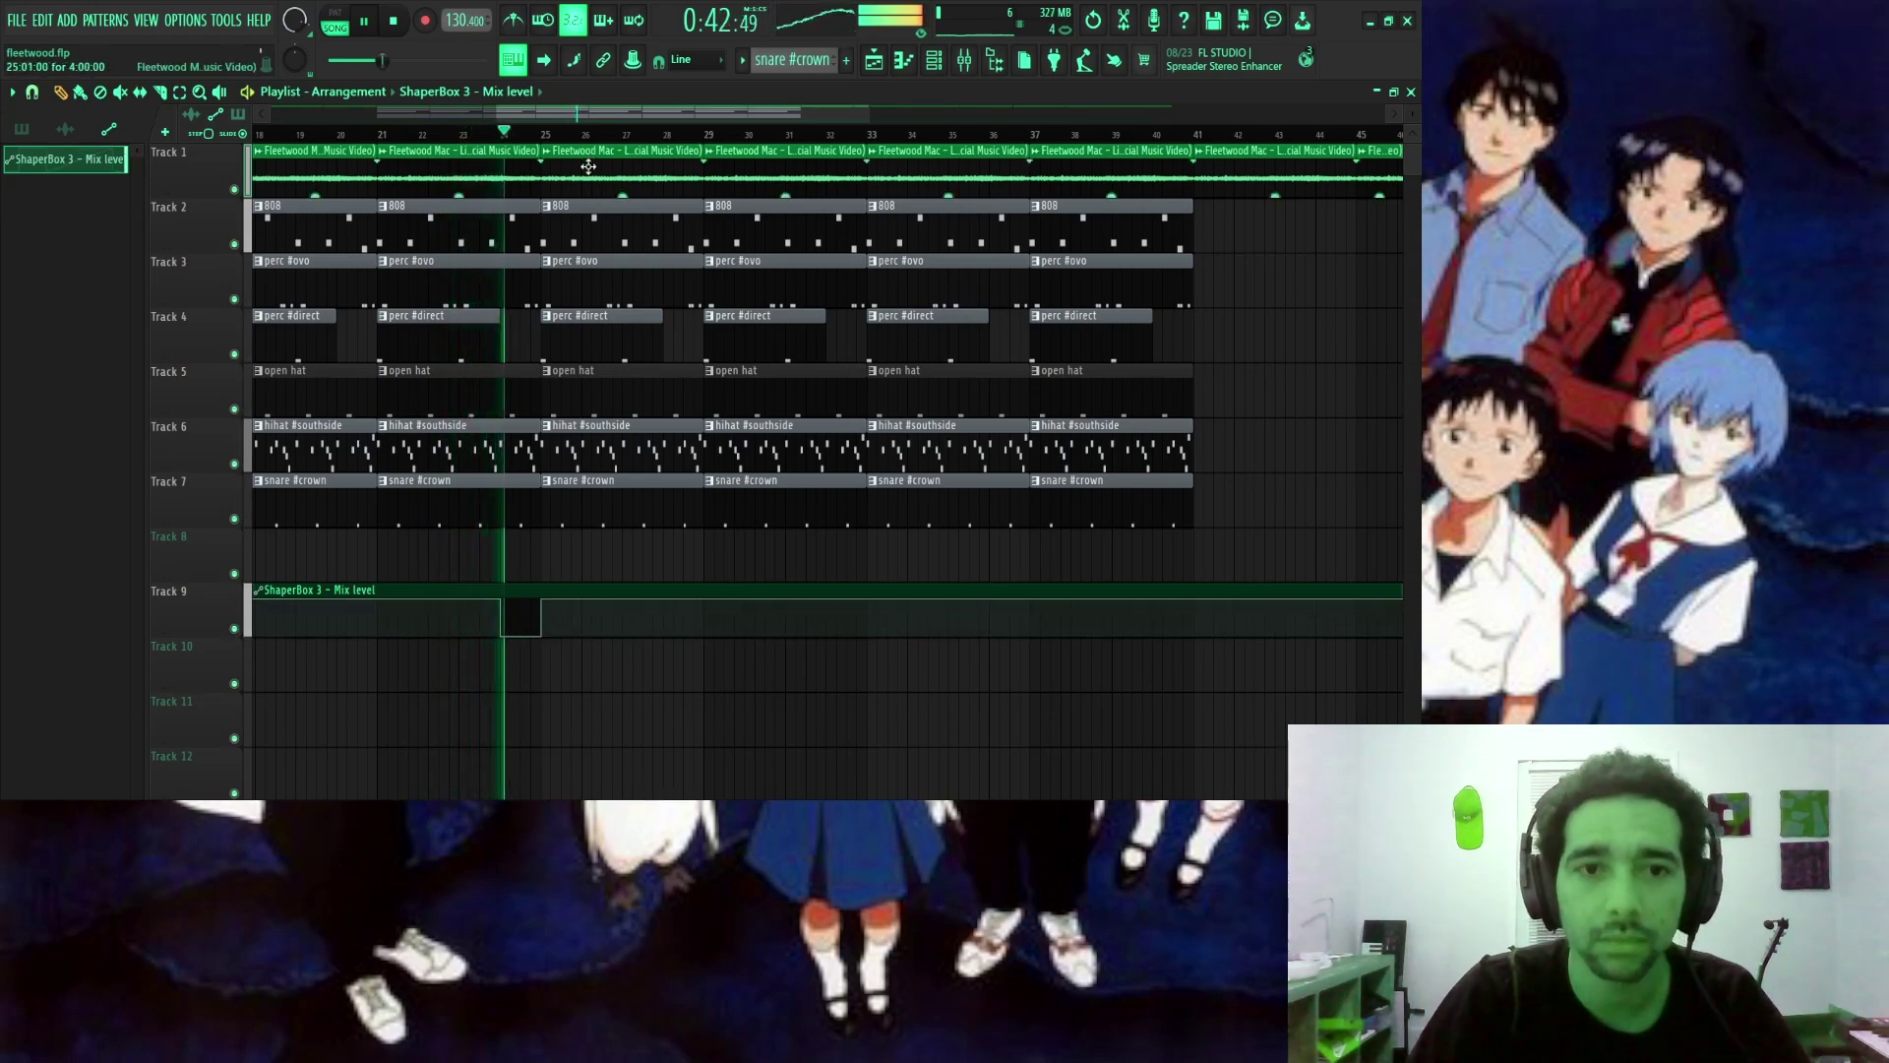
Slice the 808 and drum clips at bar 24, delete the pieces up to bar 25, and play the song from just before the gap.
key("space")
key("space")
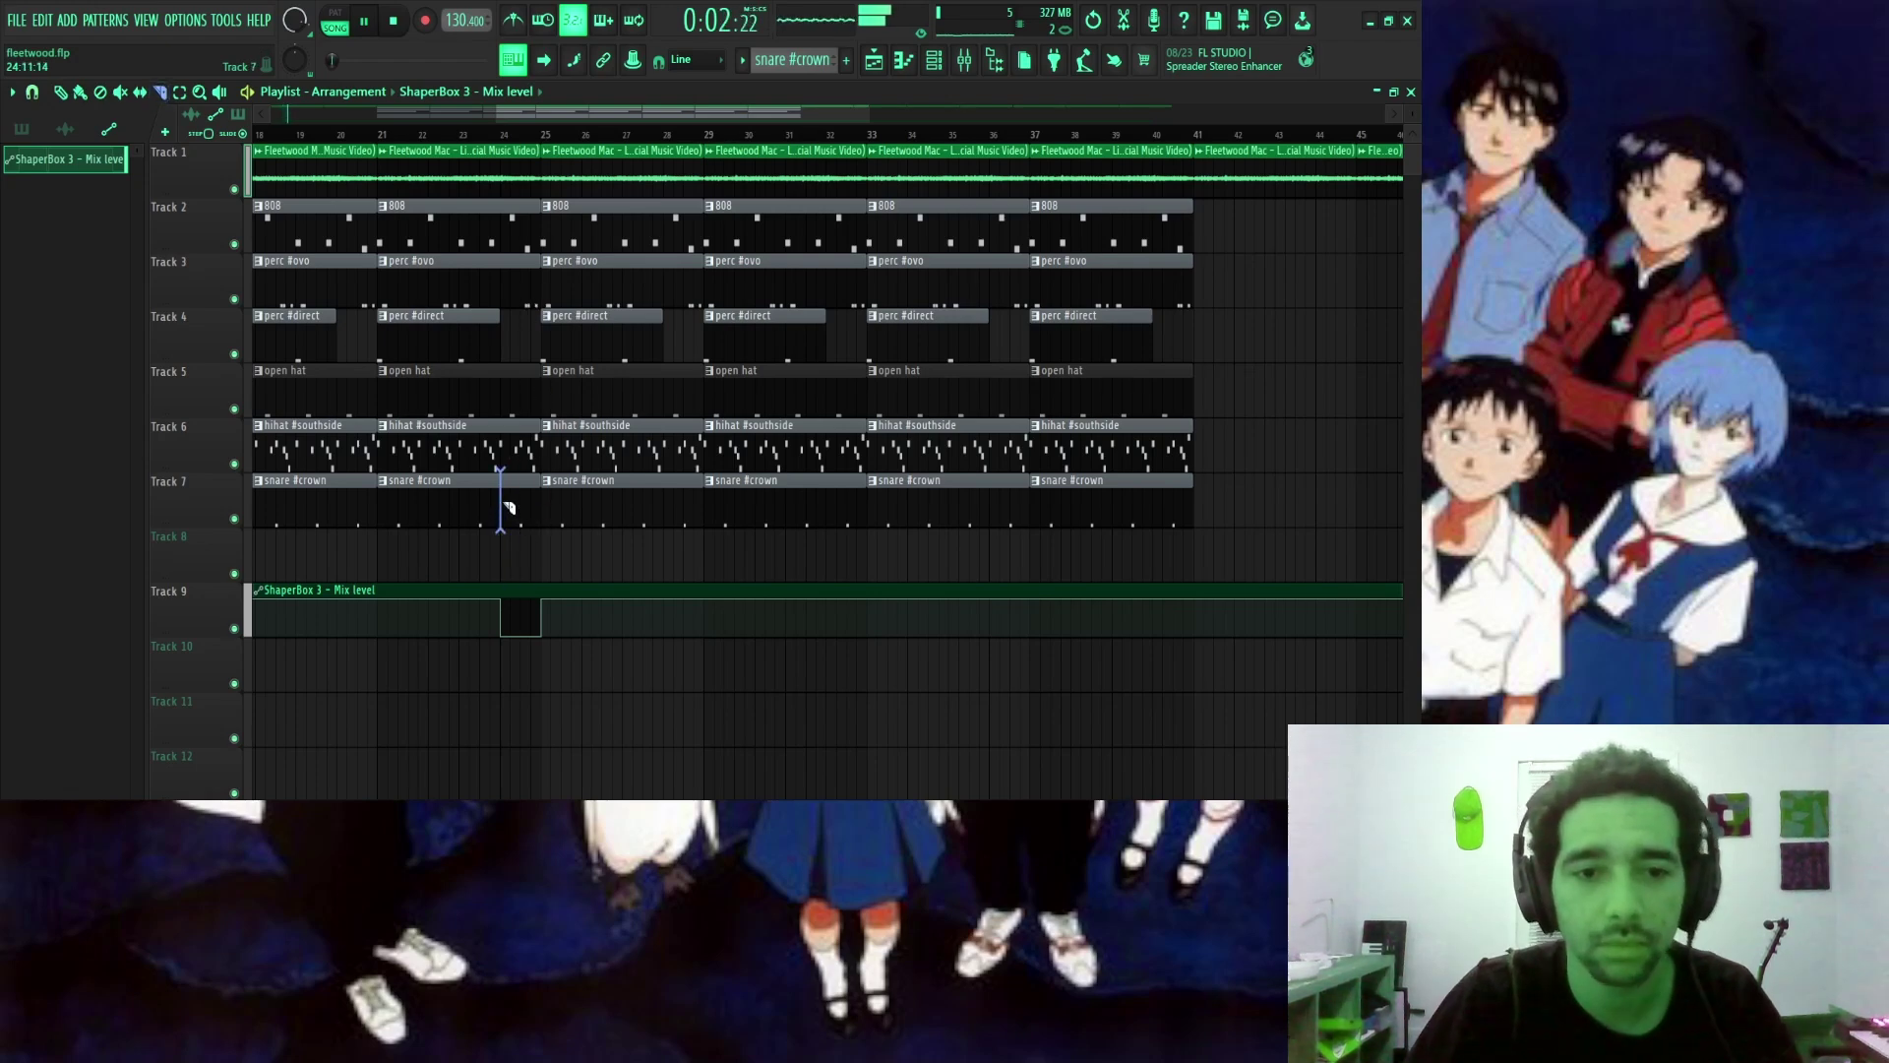
left_click(520, 237)
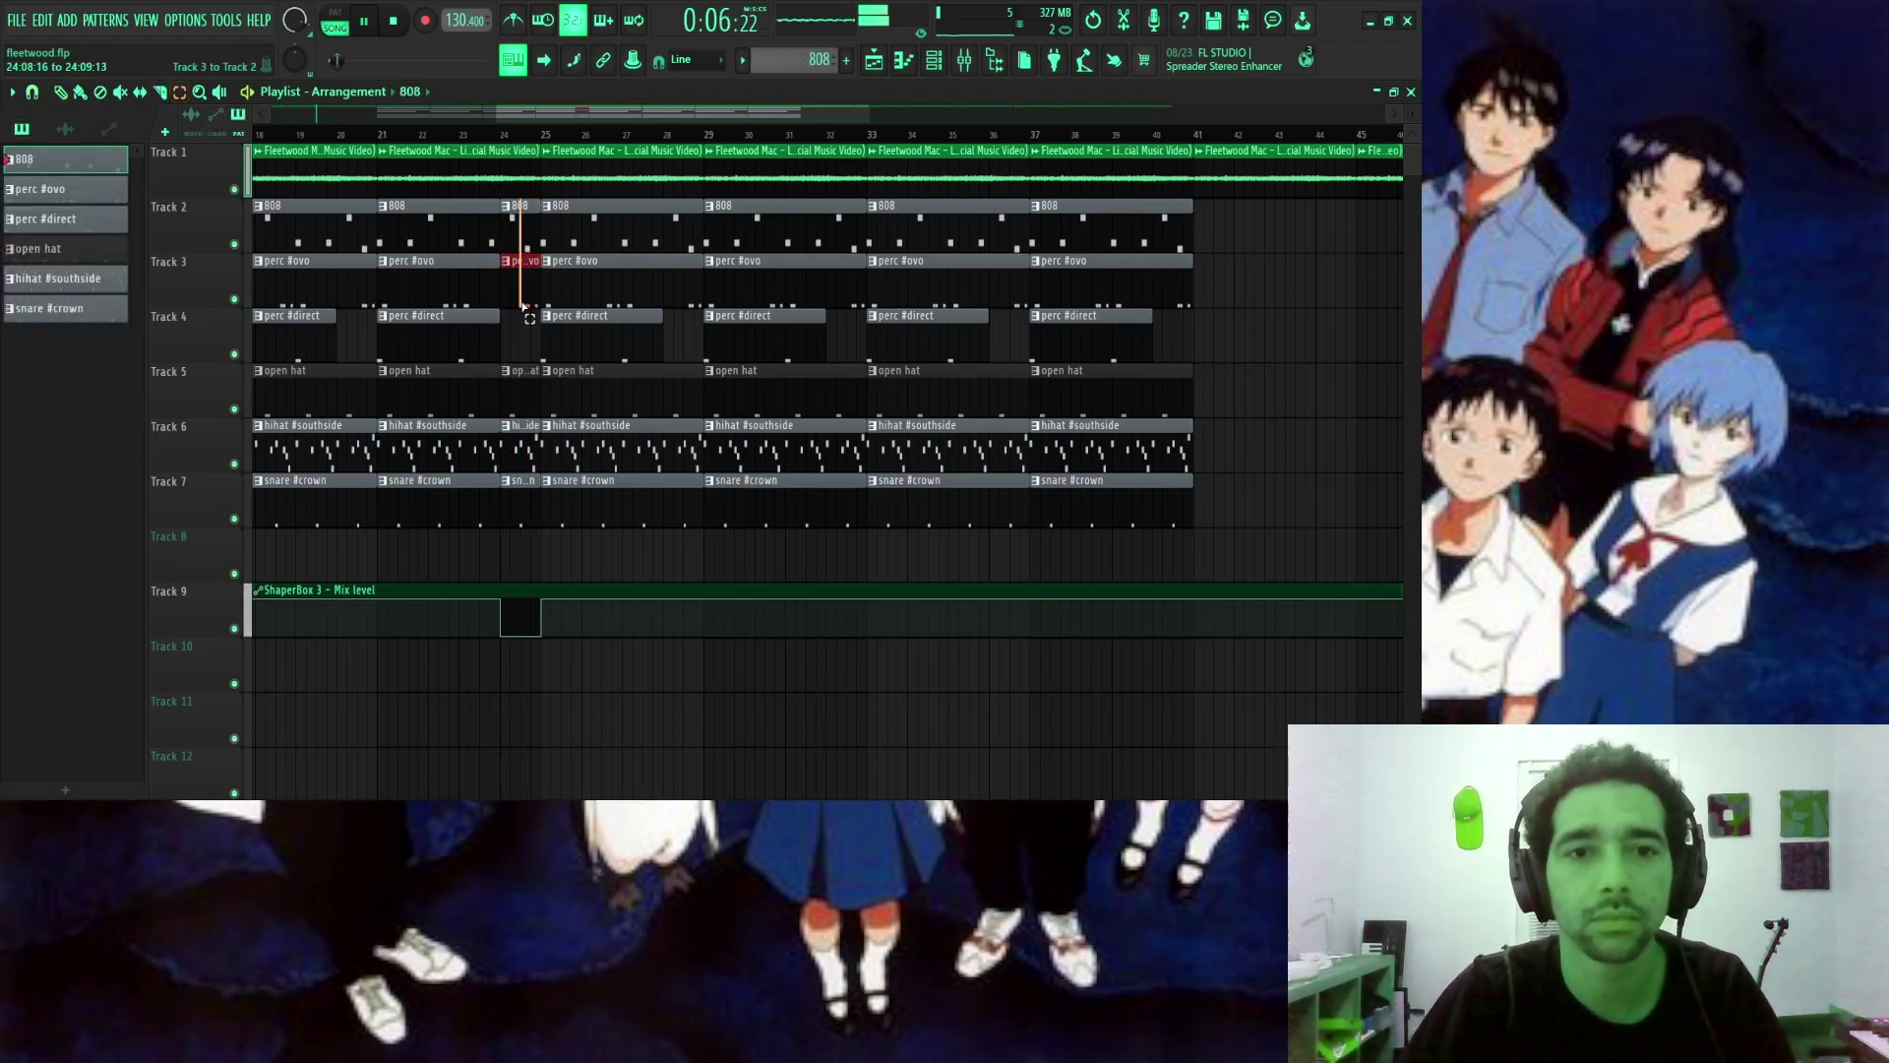
key("Delete")
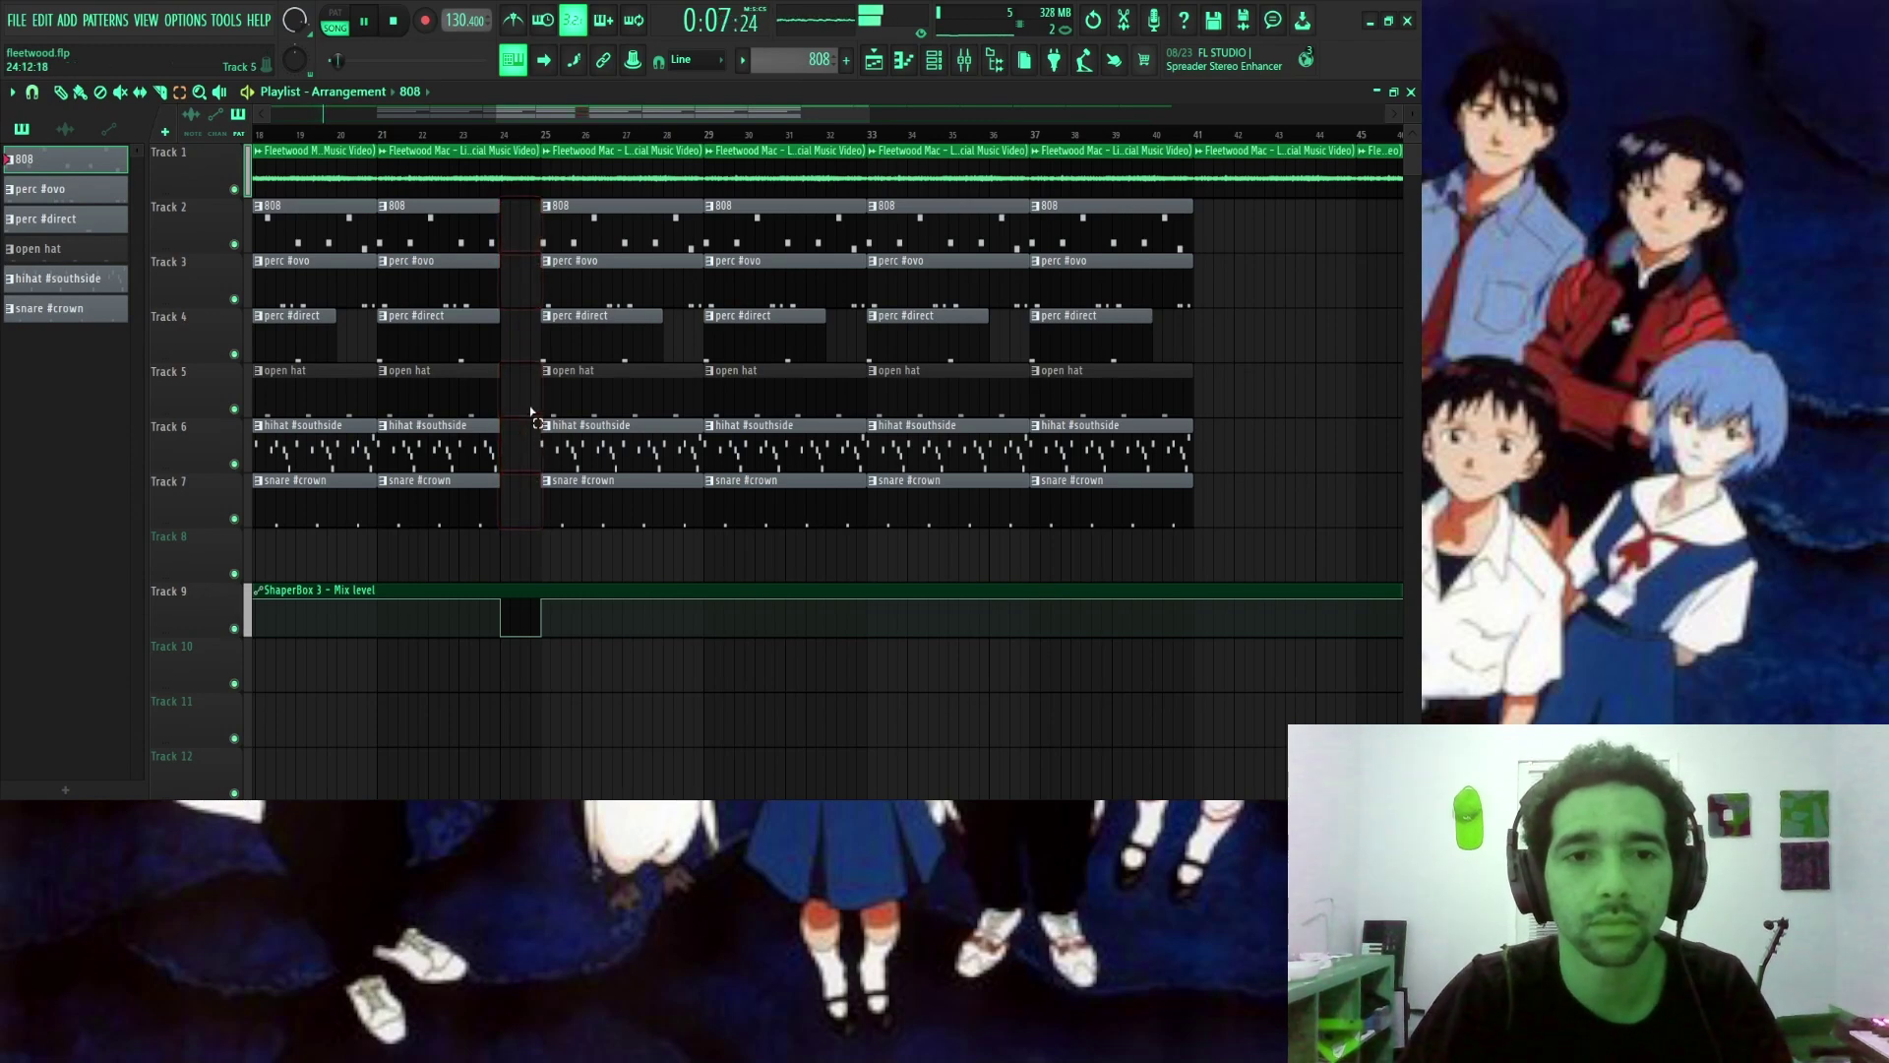
left_click(470, 136)
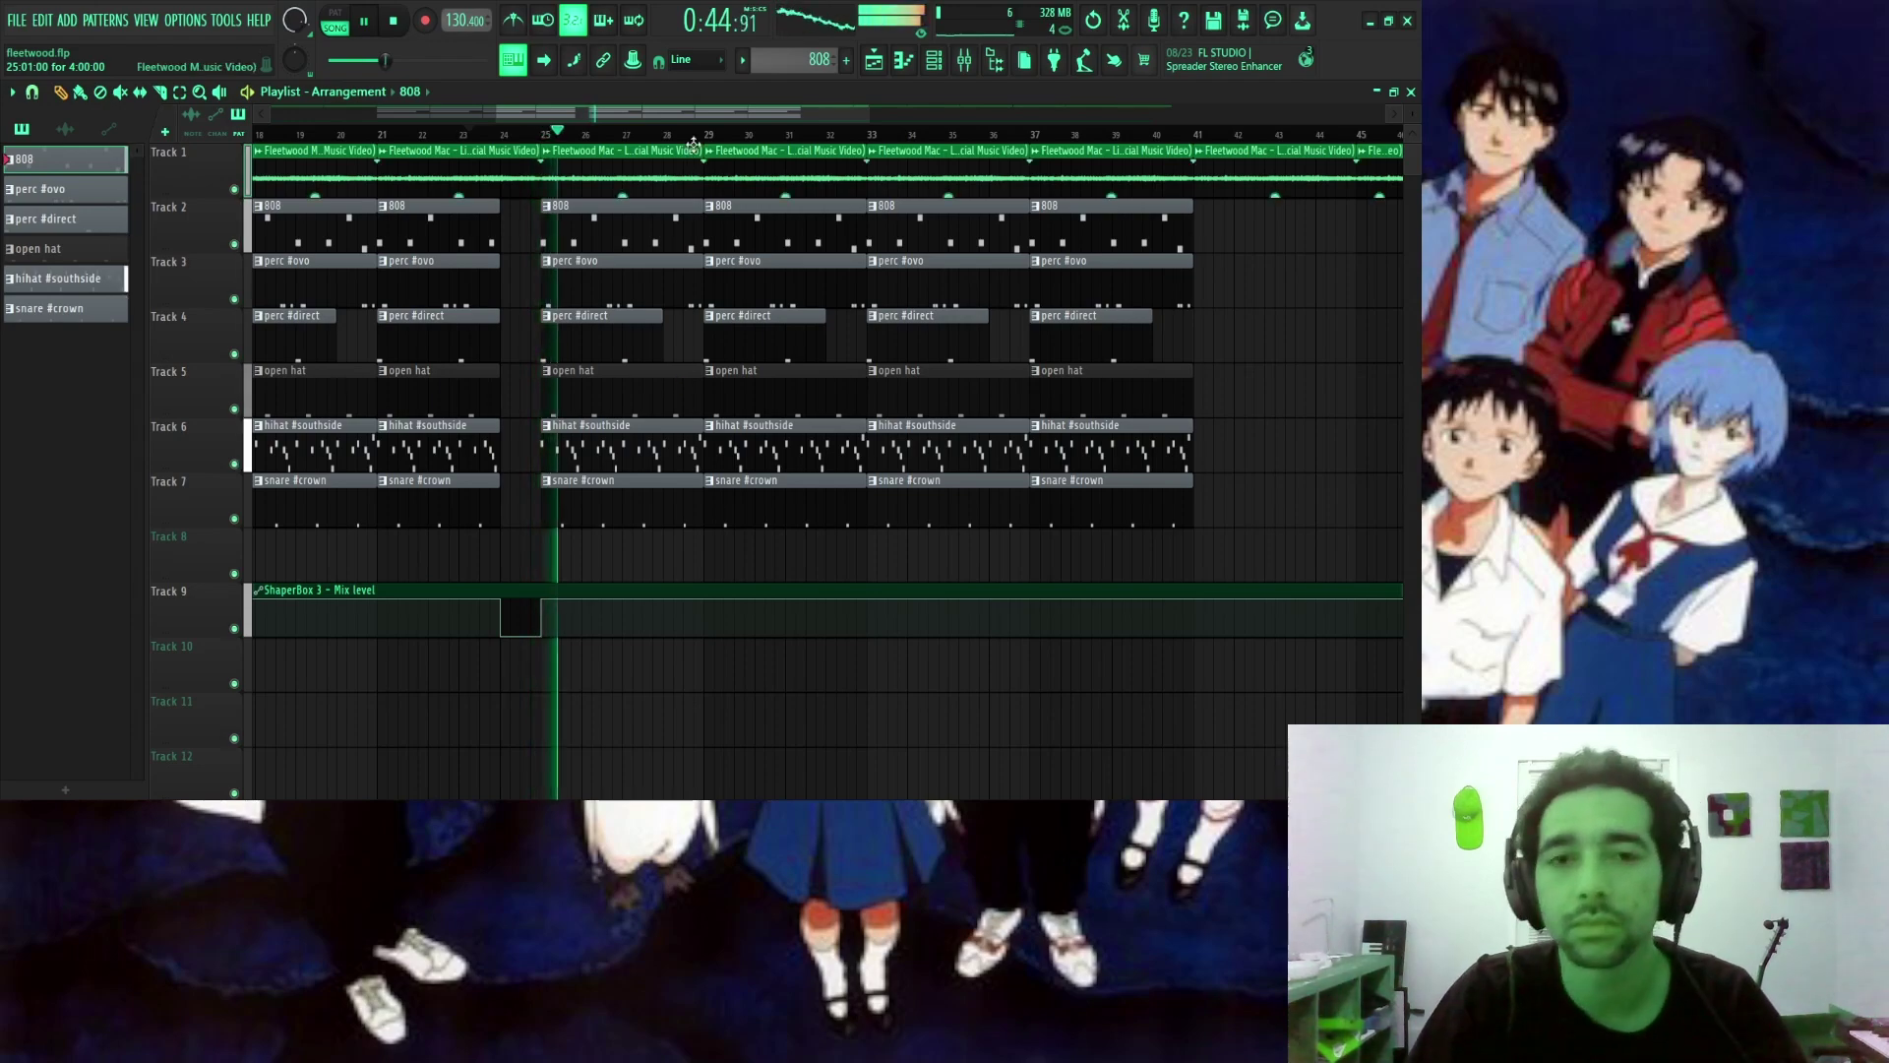
Replay the section before the gap and shorten the 808, percussion, hat and snare clips that start at bar 21 to end at bar 23.
scroll(694, 142, "down", 5)
left_click(517, 136)
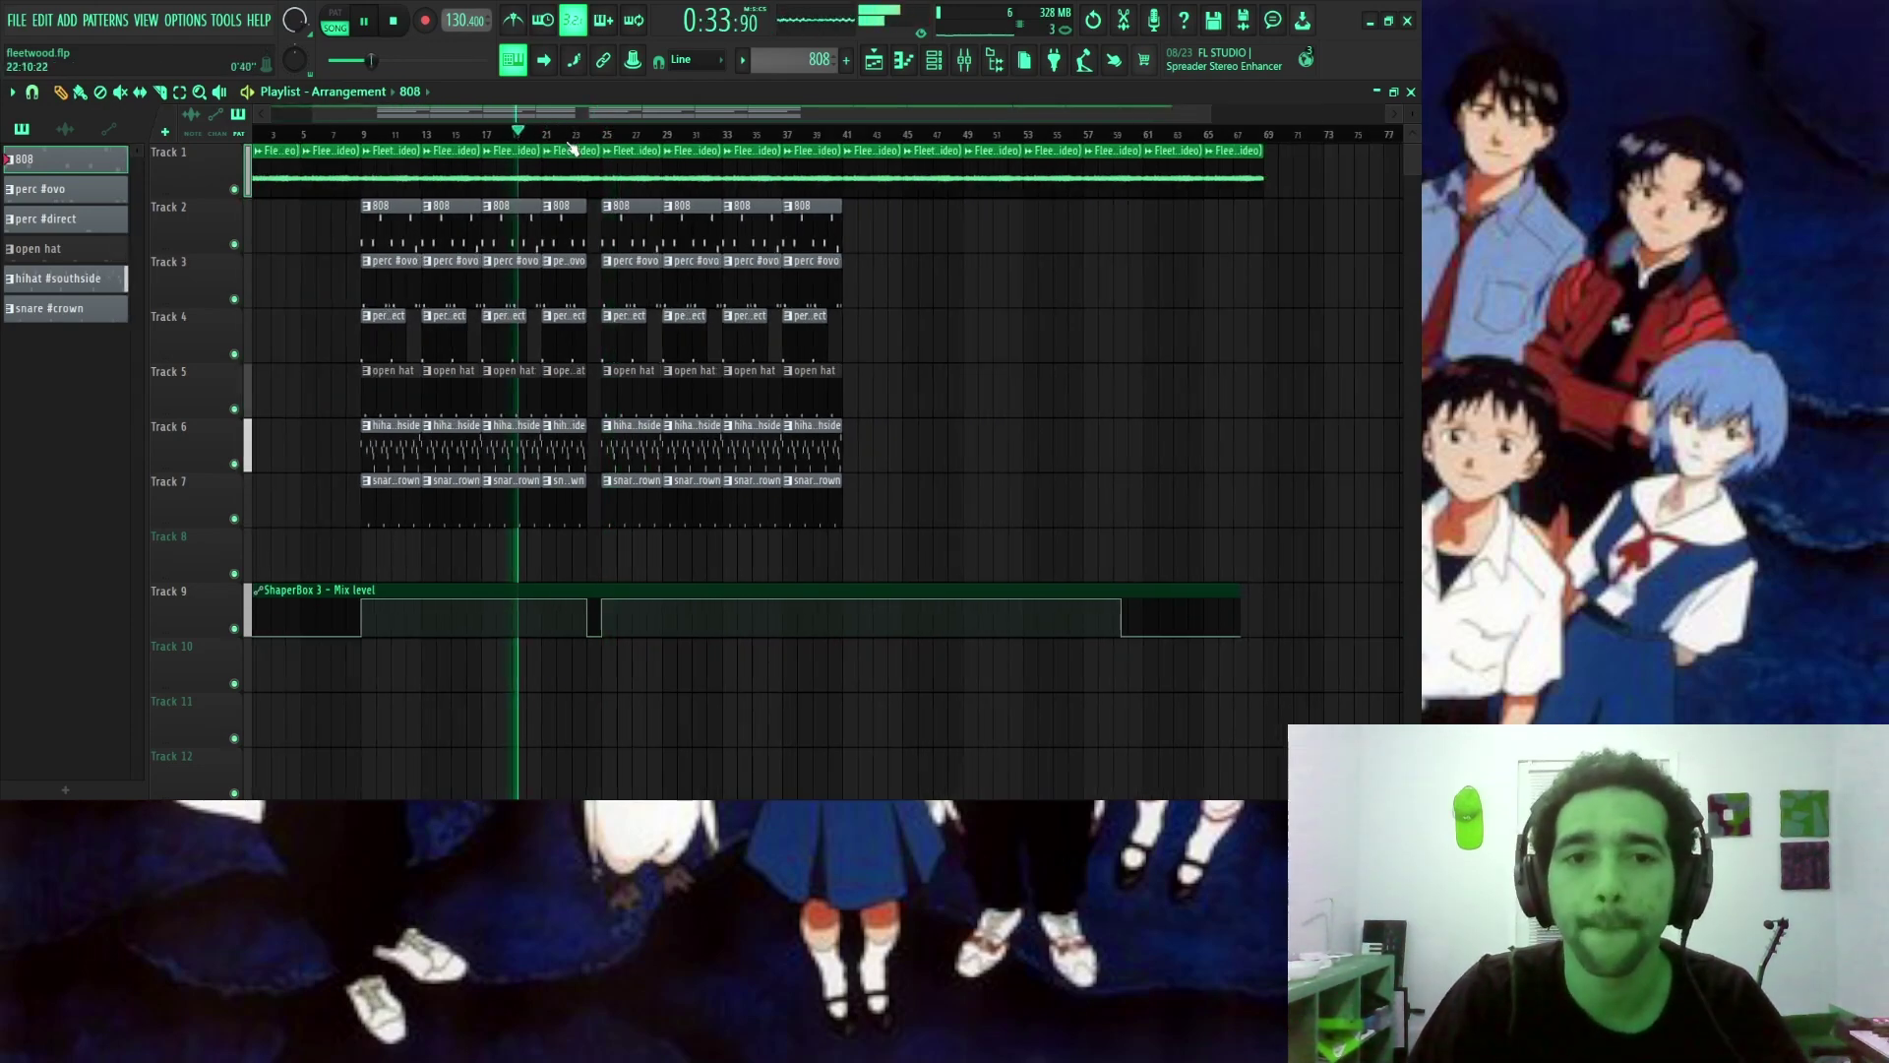
scroll(575, 137, "up", 5)
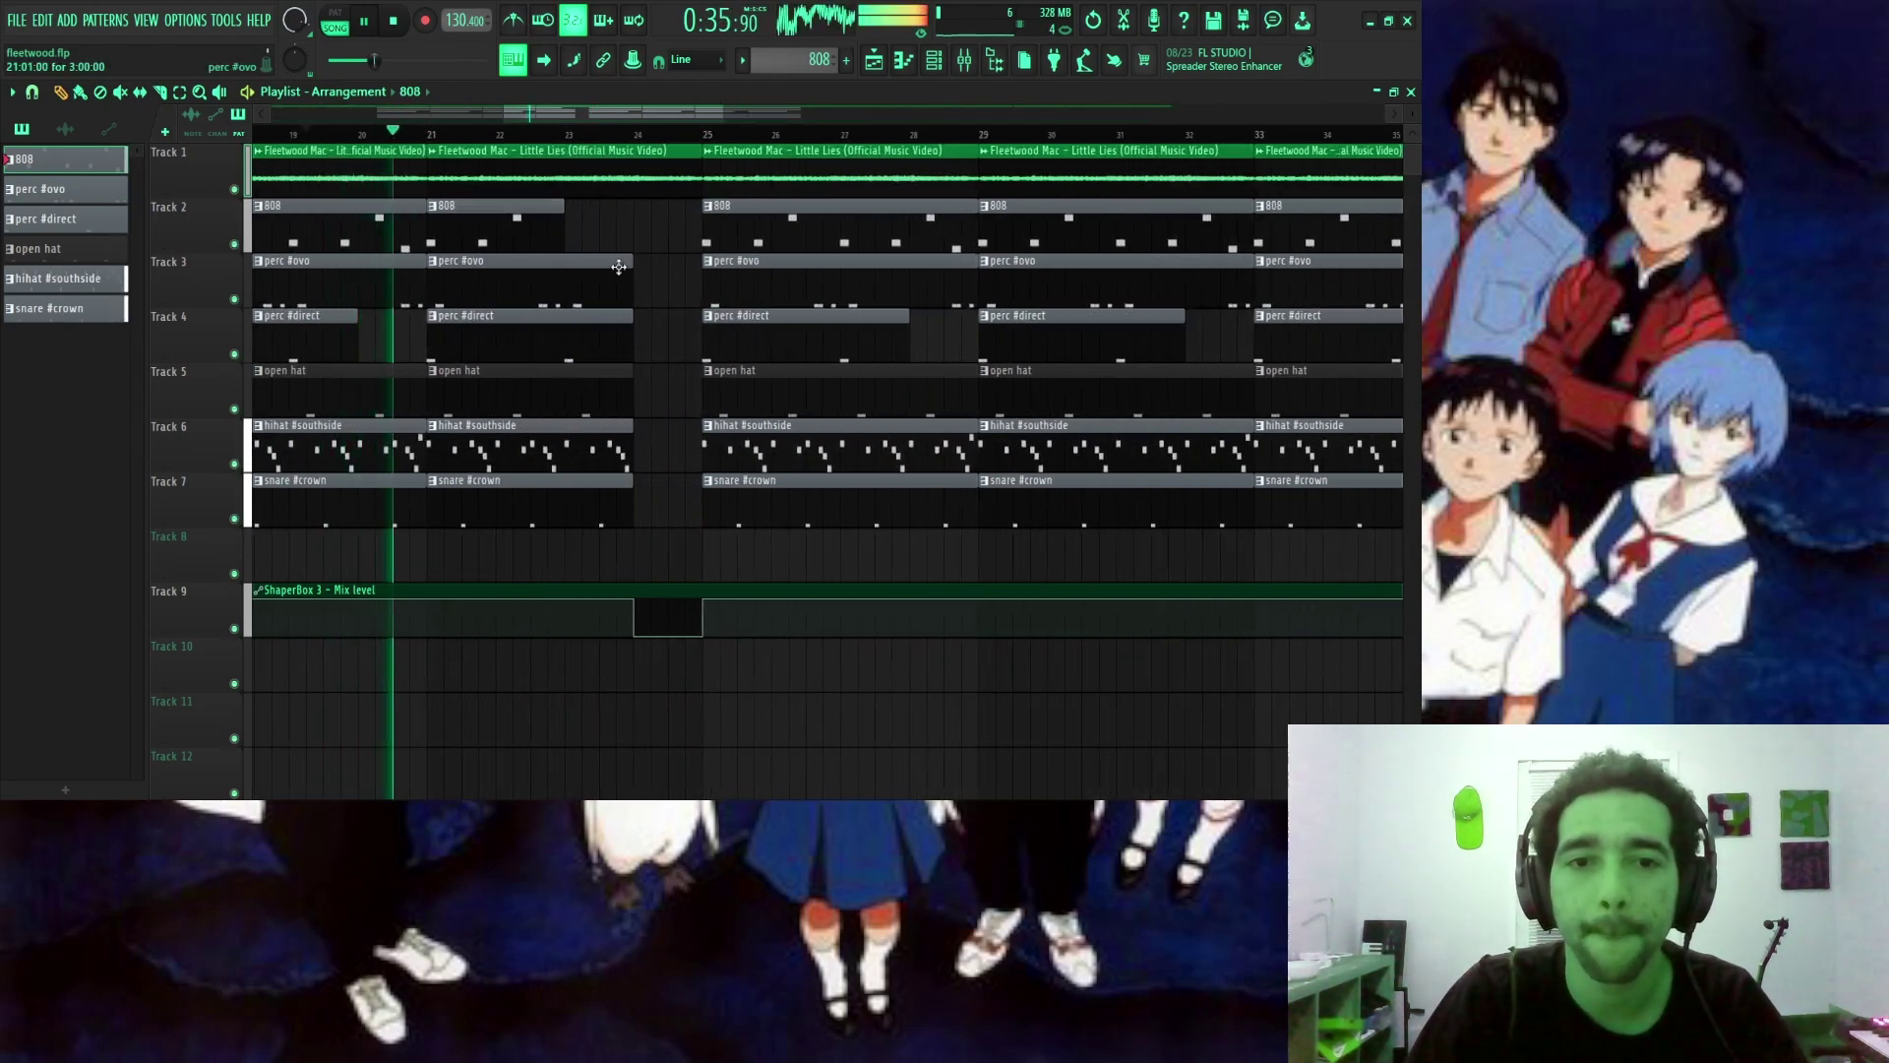
left_click_drag(628, 265, 558, 266)
left_click_drag(628, 337, 562, 431)
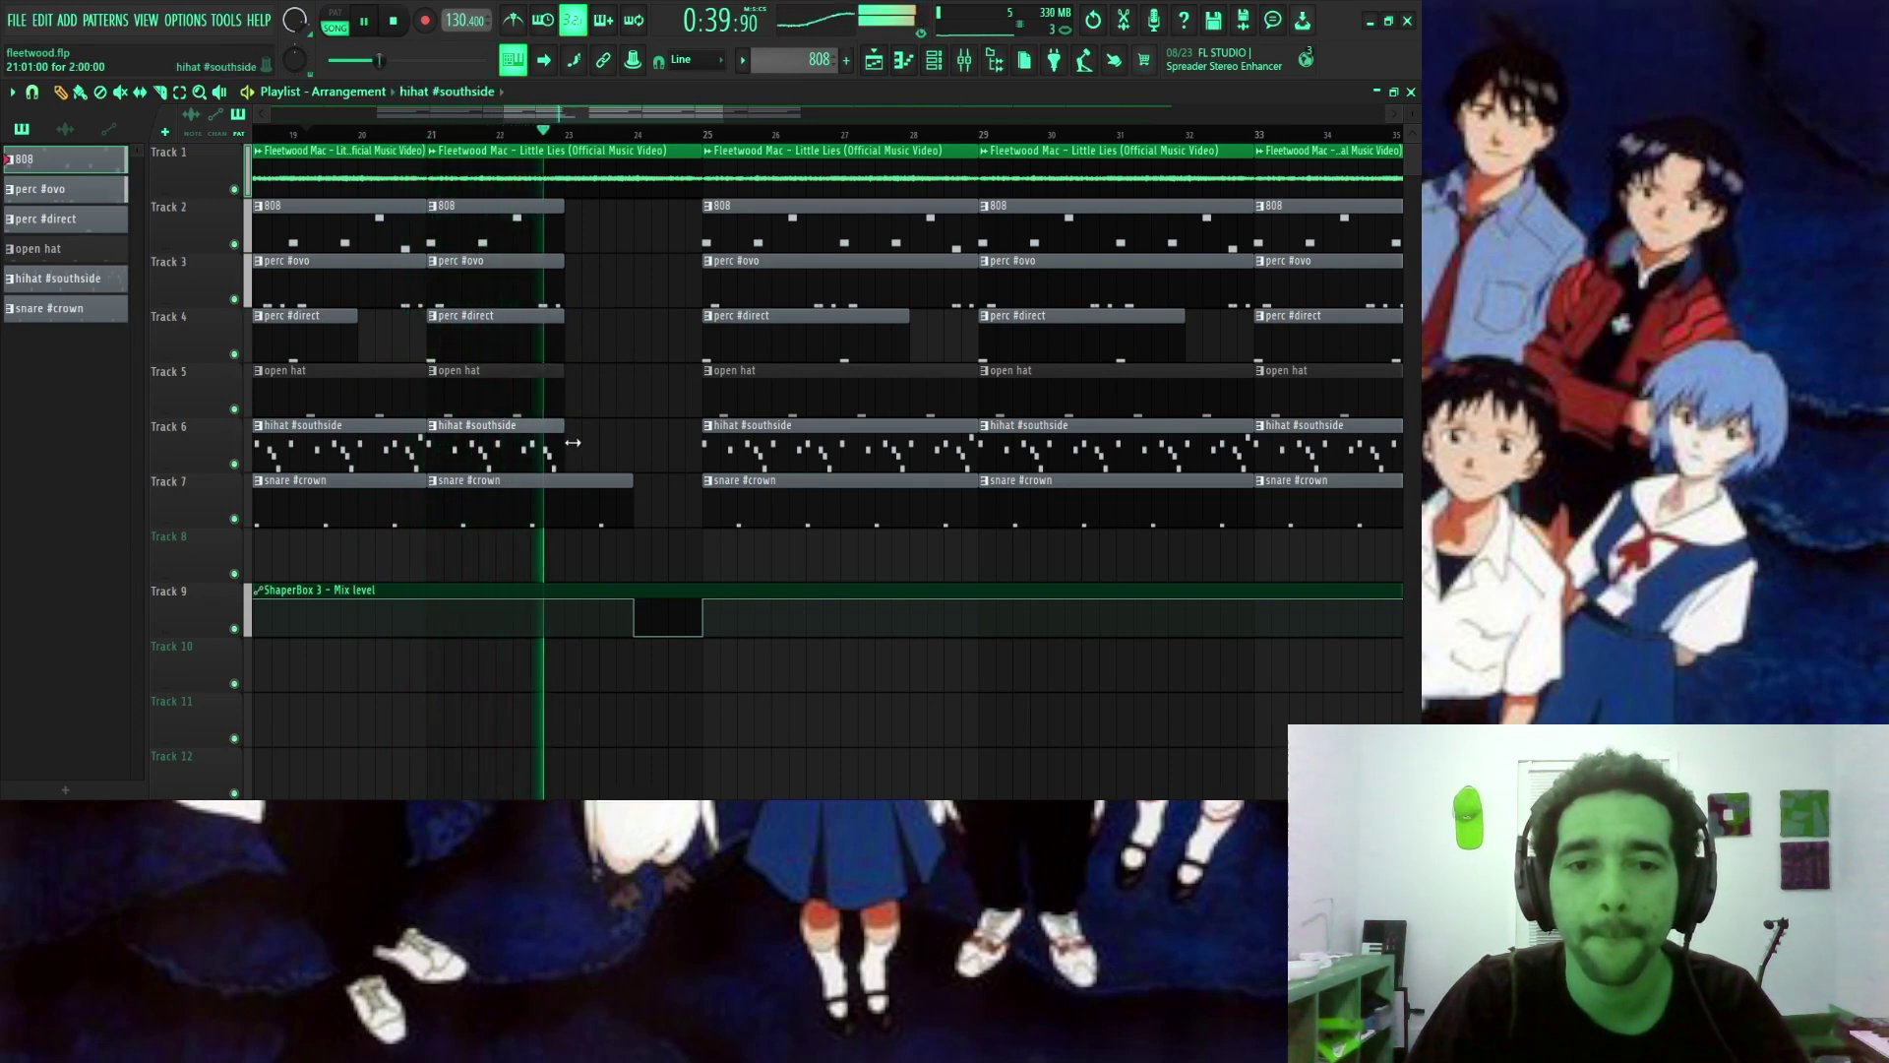
left_click_drag(630, 488, 563, 492)
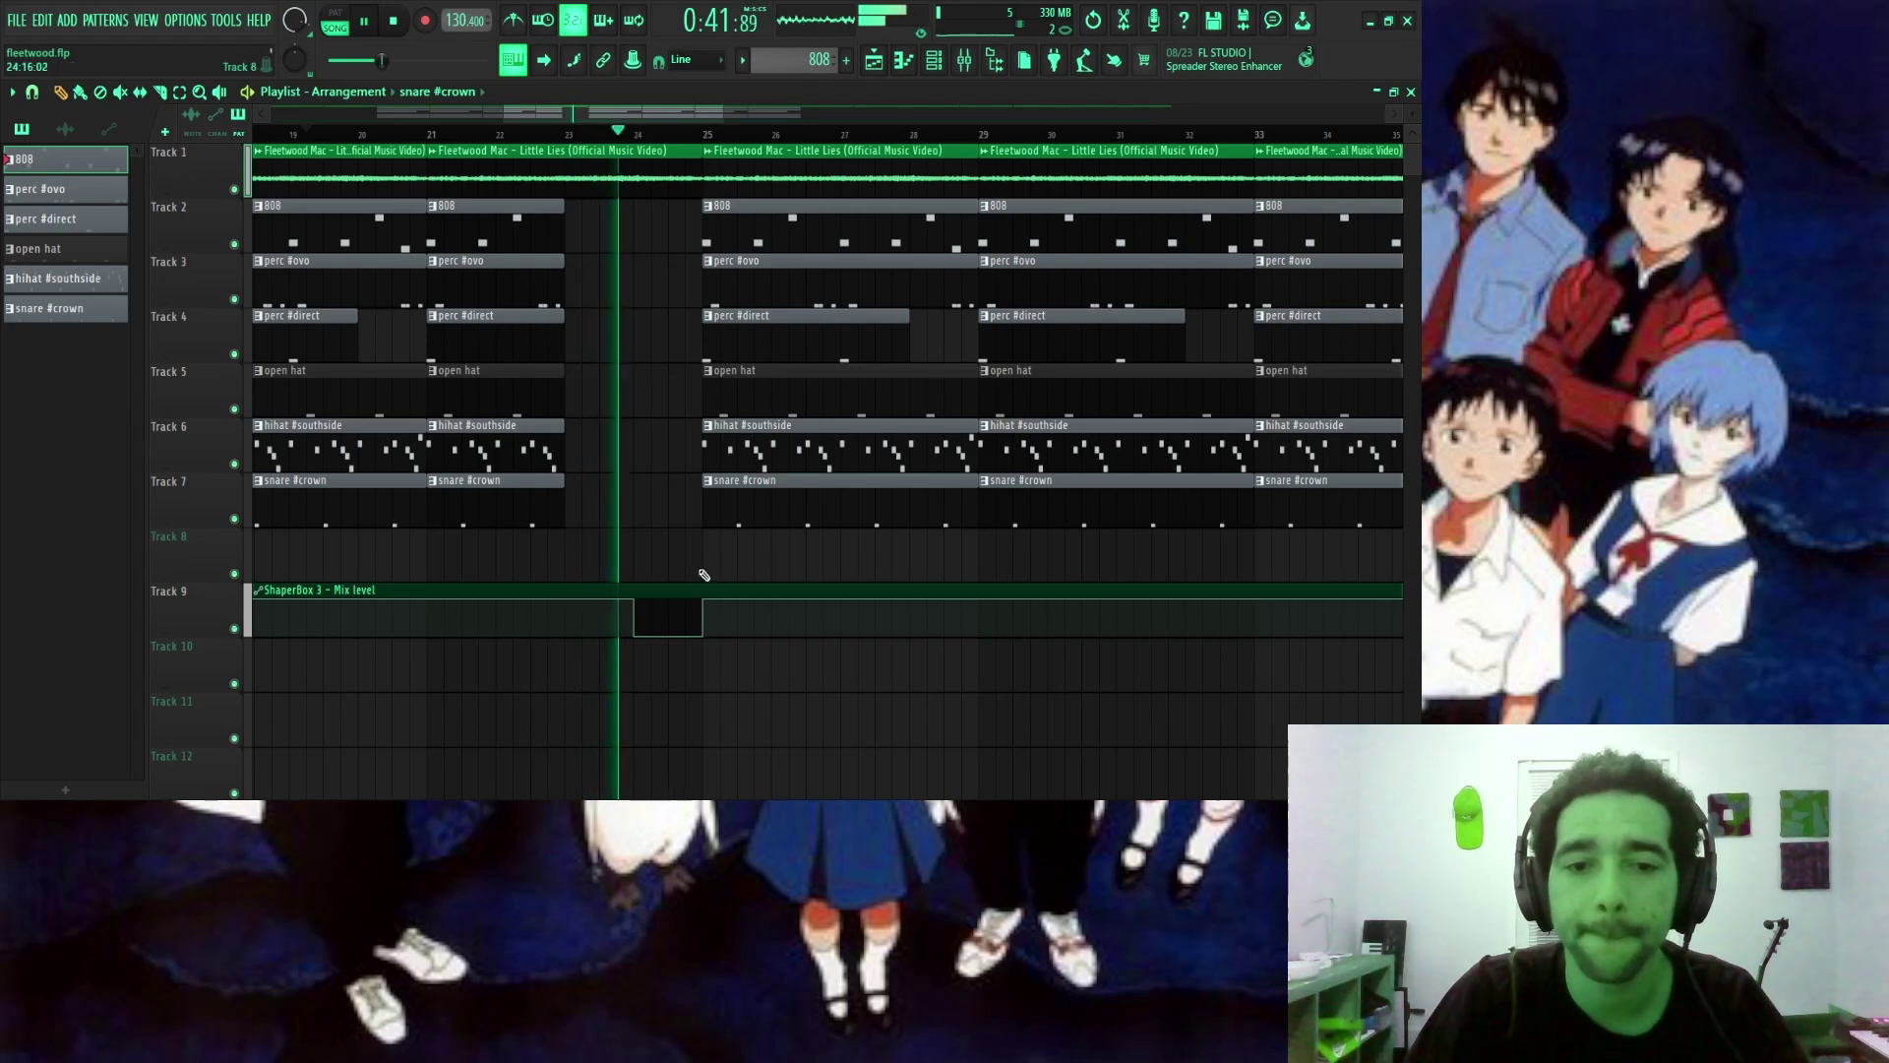
Move the start of the mix-level automation's 0% gap on Track 9 back to bar 23.
left_click(640, 606)
left_click_drag(637, 600, 705, 639)
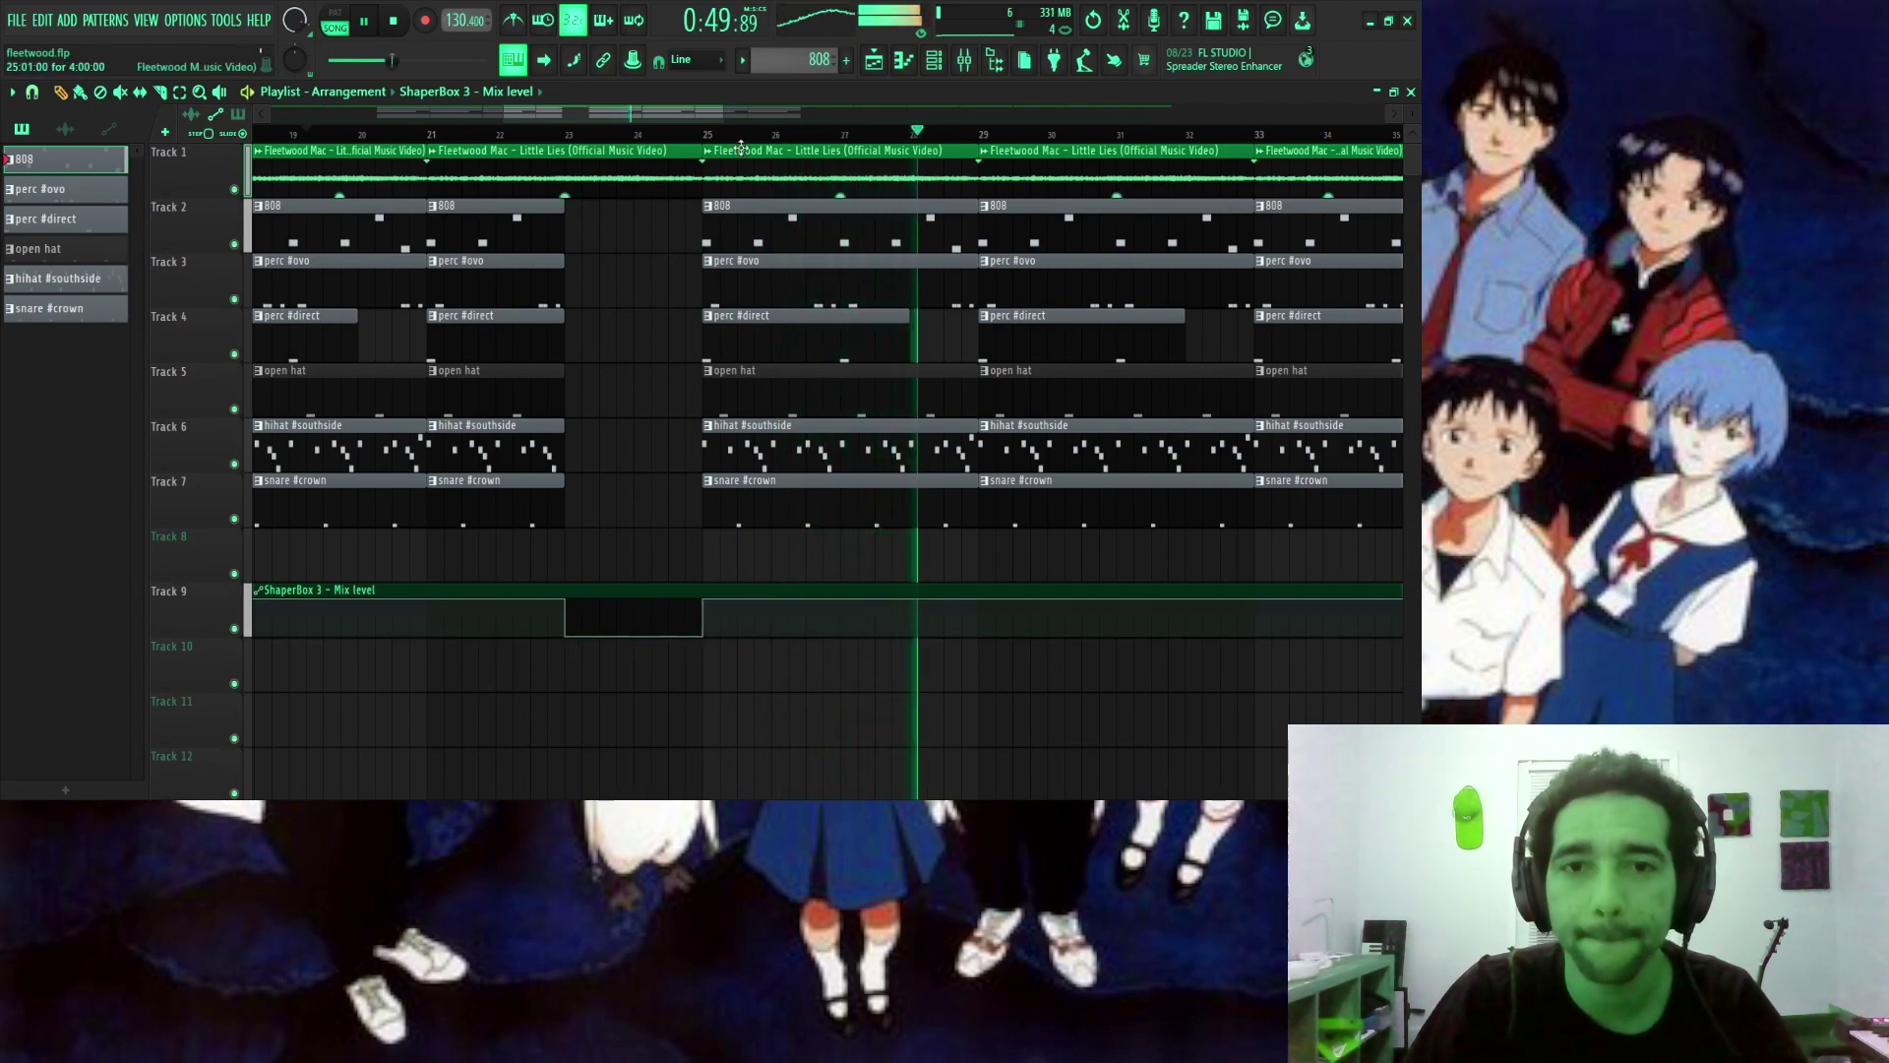
scroll(750, 139, "down", 5)
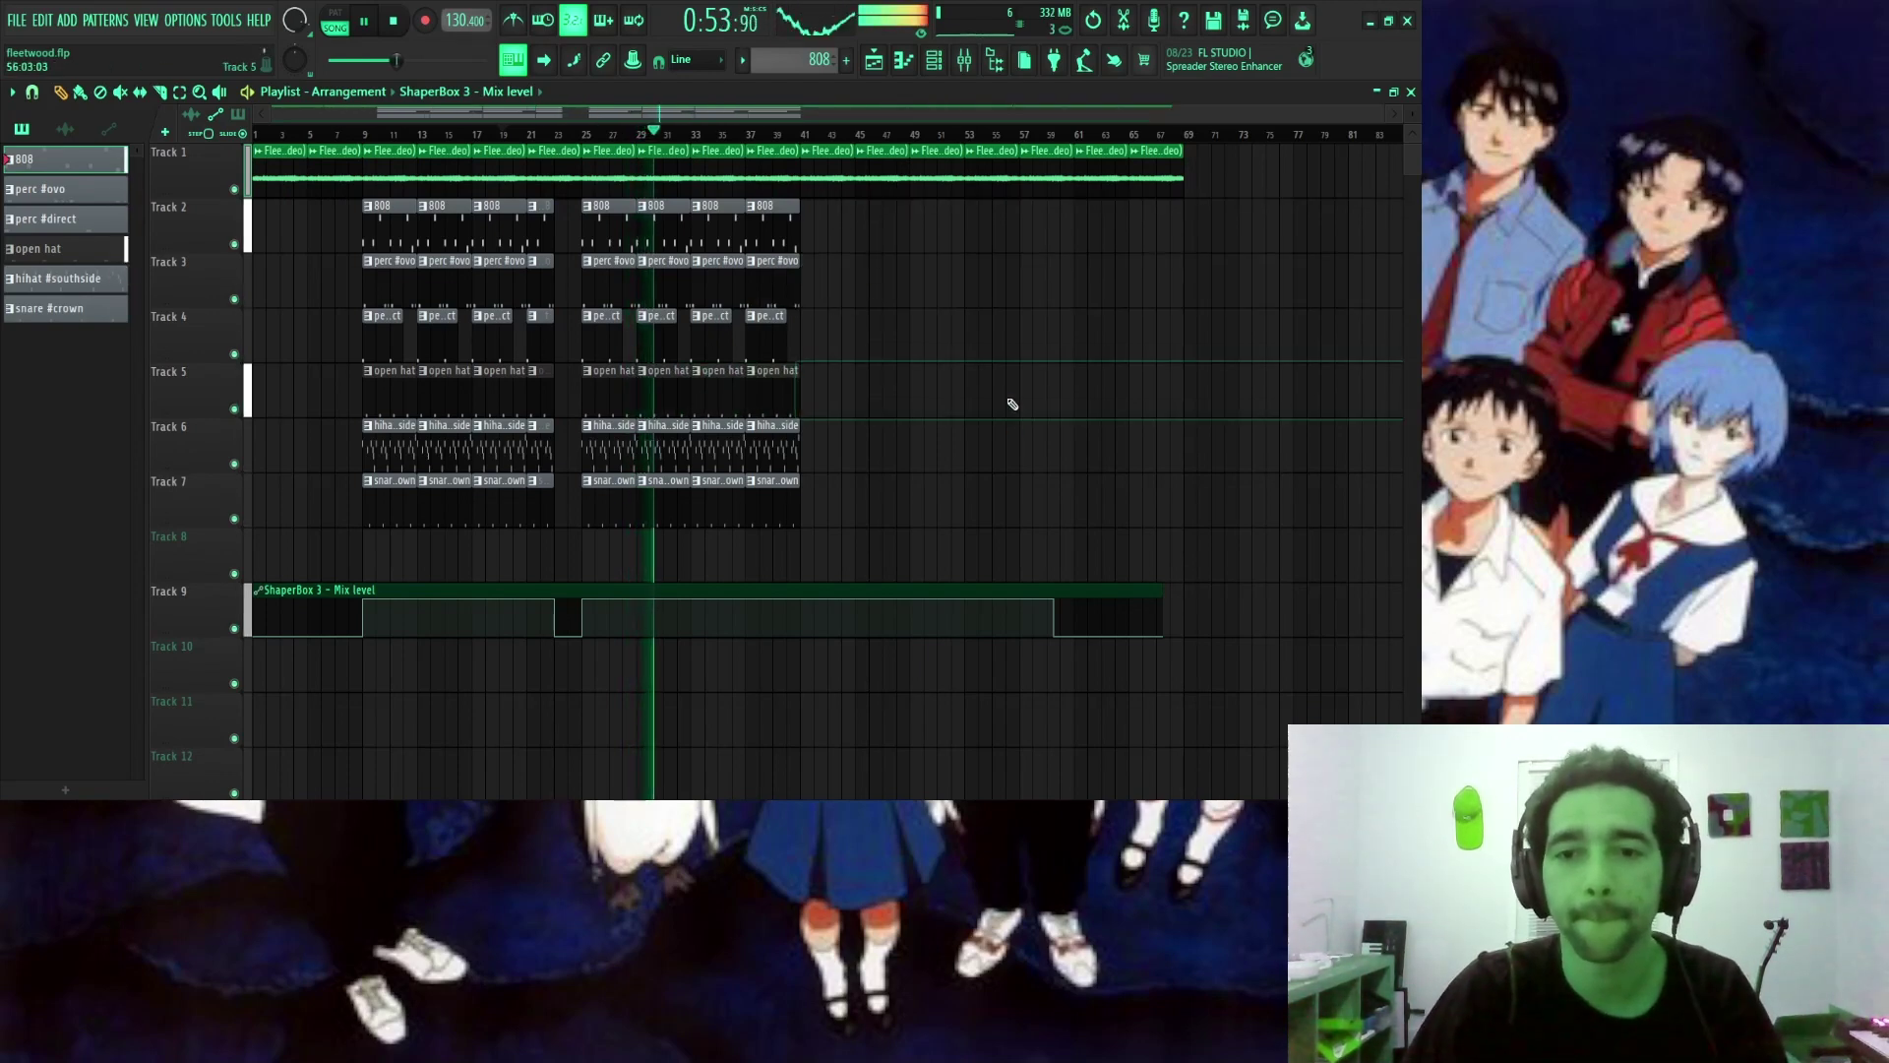
Duplicate all 808, percussion, hat and snare clips between bars 9 and 41 so the copies start at bar 41.
left_click_drag(816, 246, 399, 537)
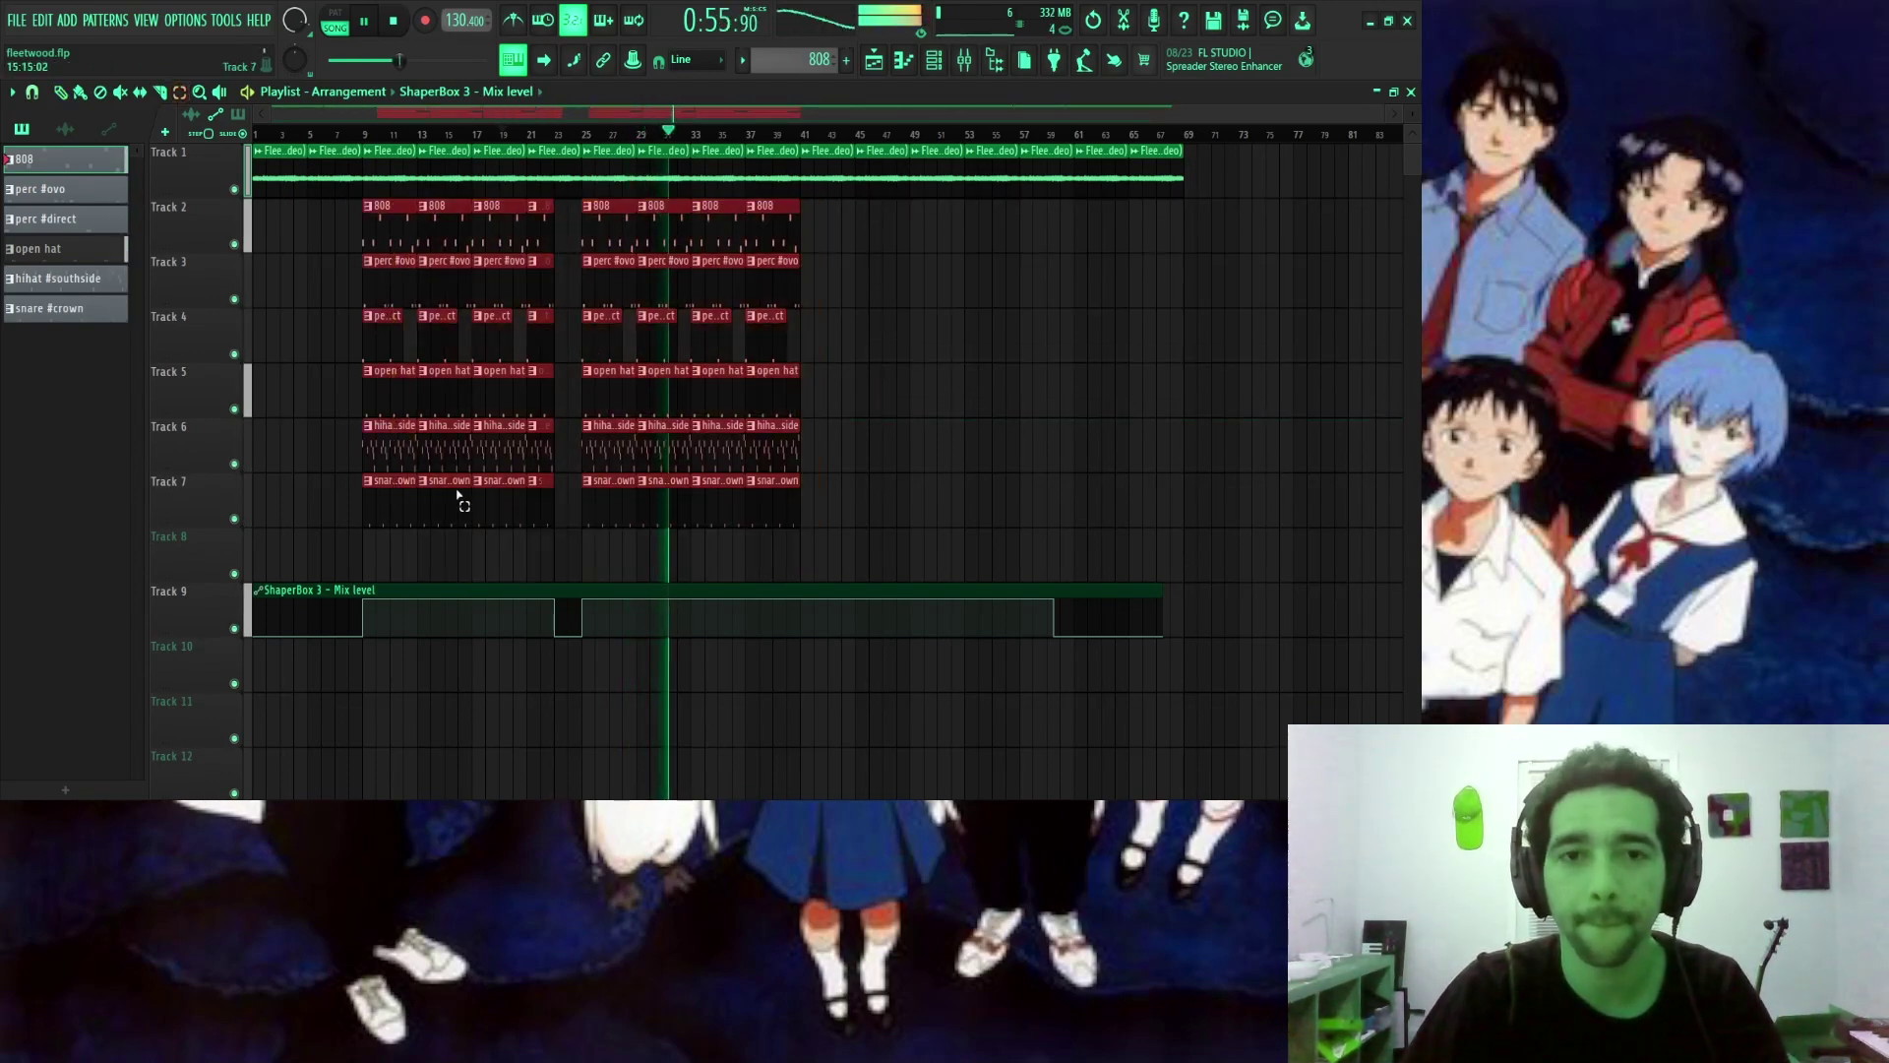
key("ctrl+b")
left_click(1167, 172)
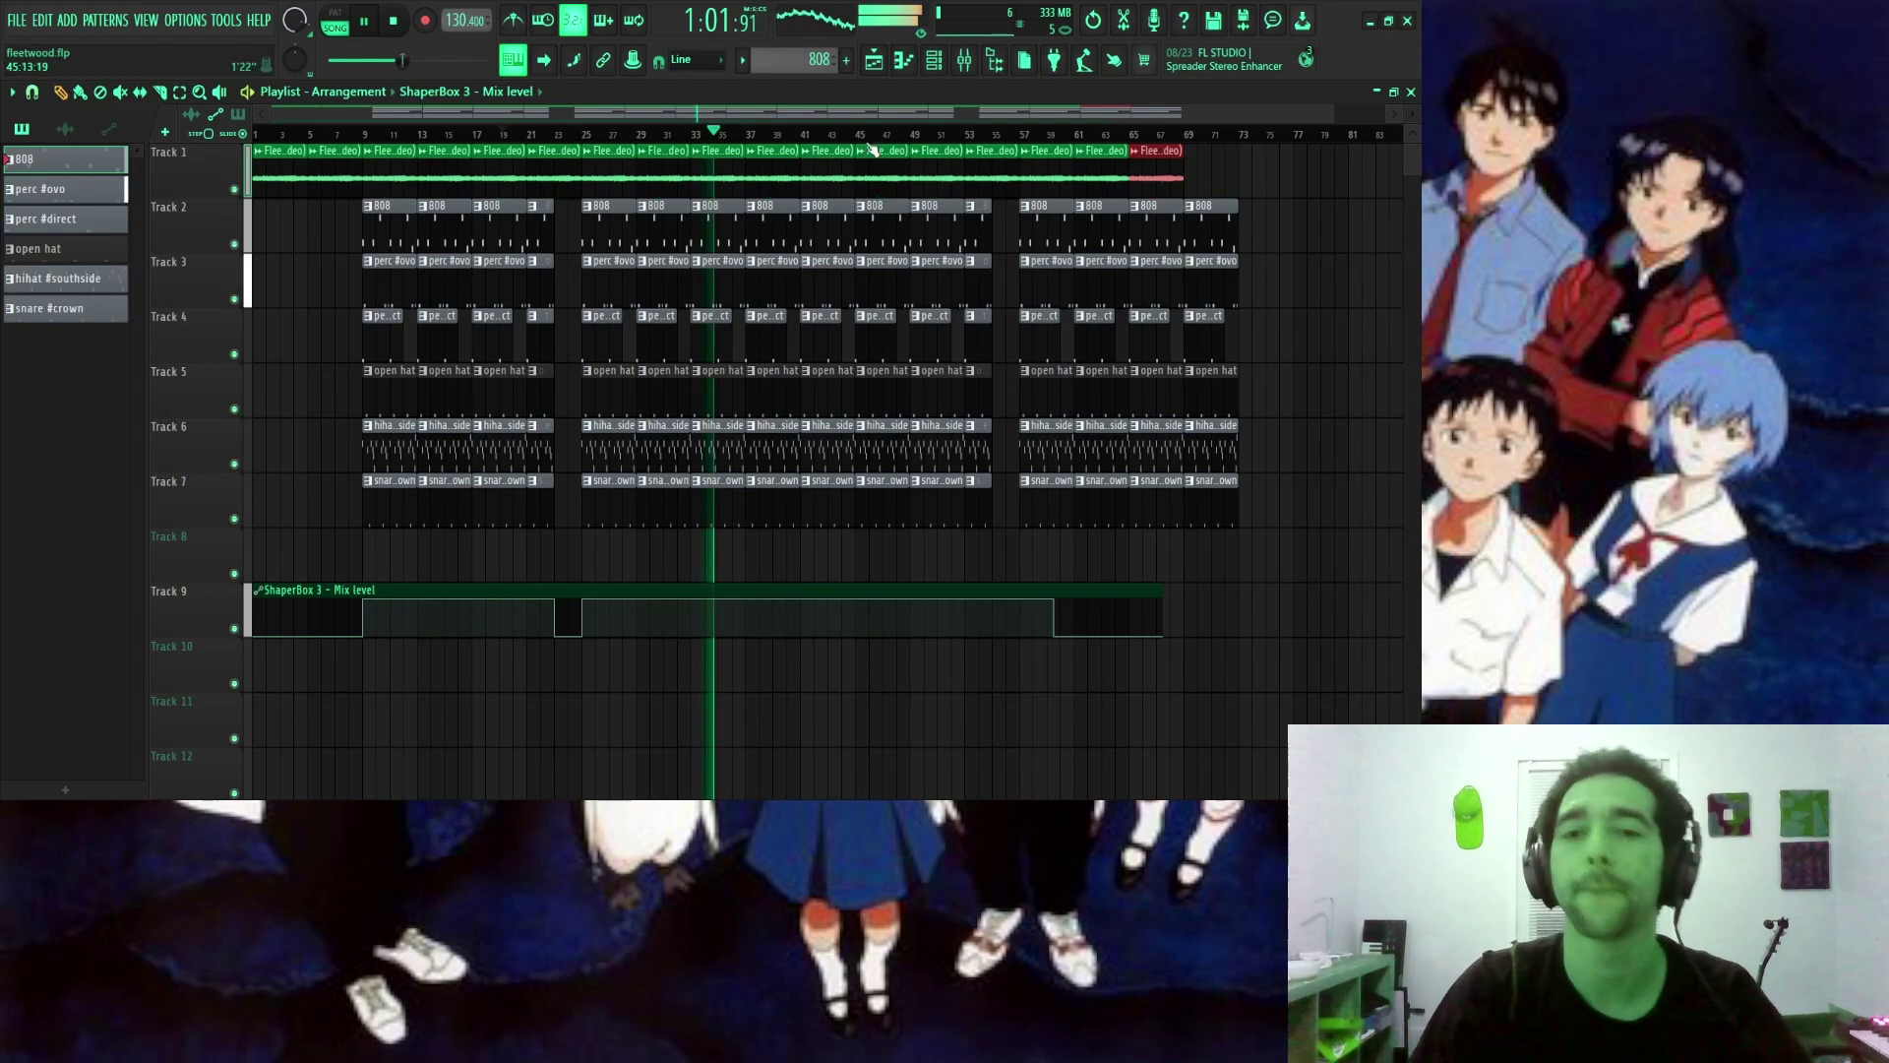
Drop the ShaperBox 3 mix-level automation to 0% between bars 44 and 45, returning it to full level at bar 45.
scroll(866, 227, "up", 4)
left_click_drag(784, 602, 776, 688)
right_click(820, 616)
right_click(834, 611)
left_click_drag(833, 611, 848, 666)
right_click(838, 621)
right_click(819, 630)
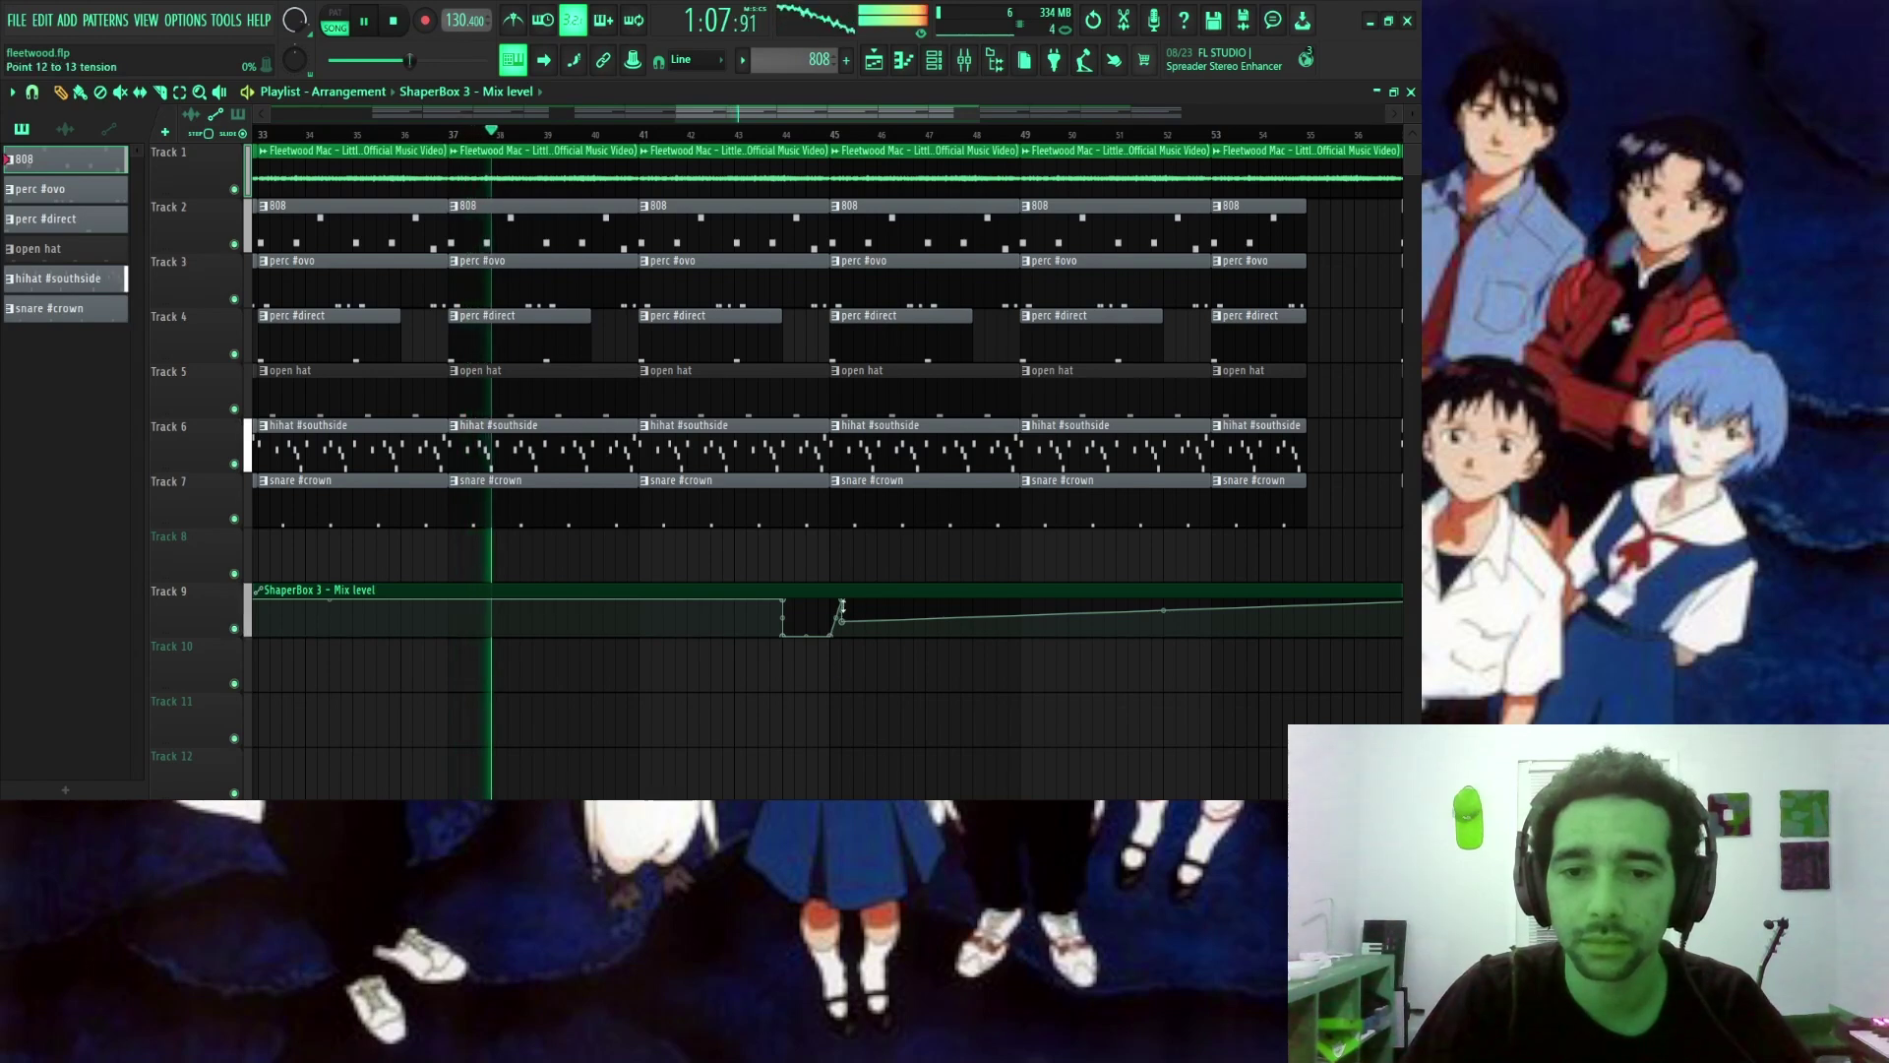
left_click_drag(841, 599, 836, 594)
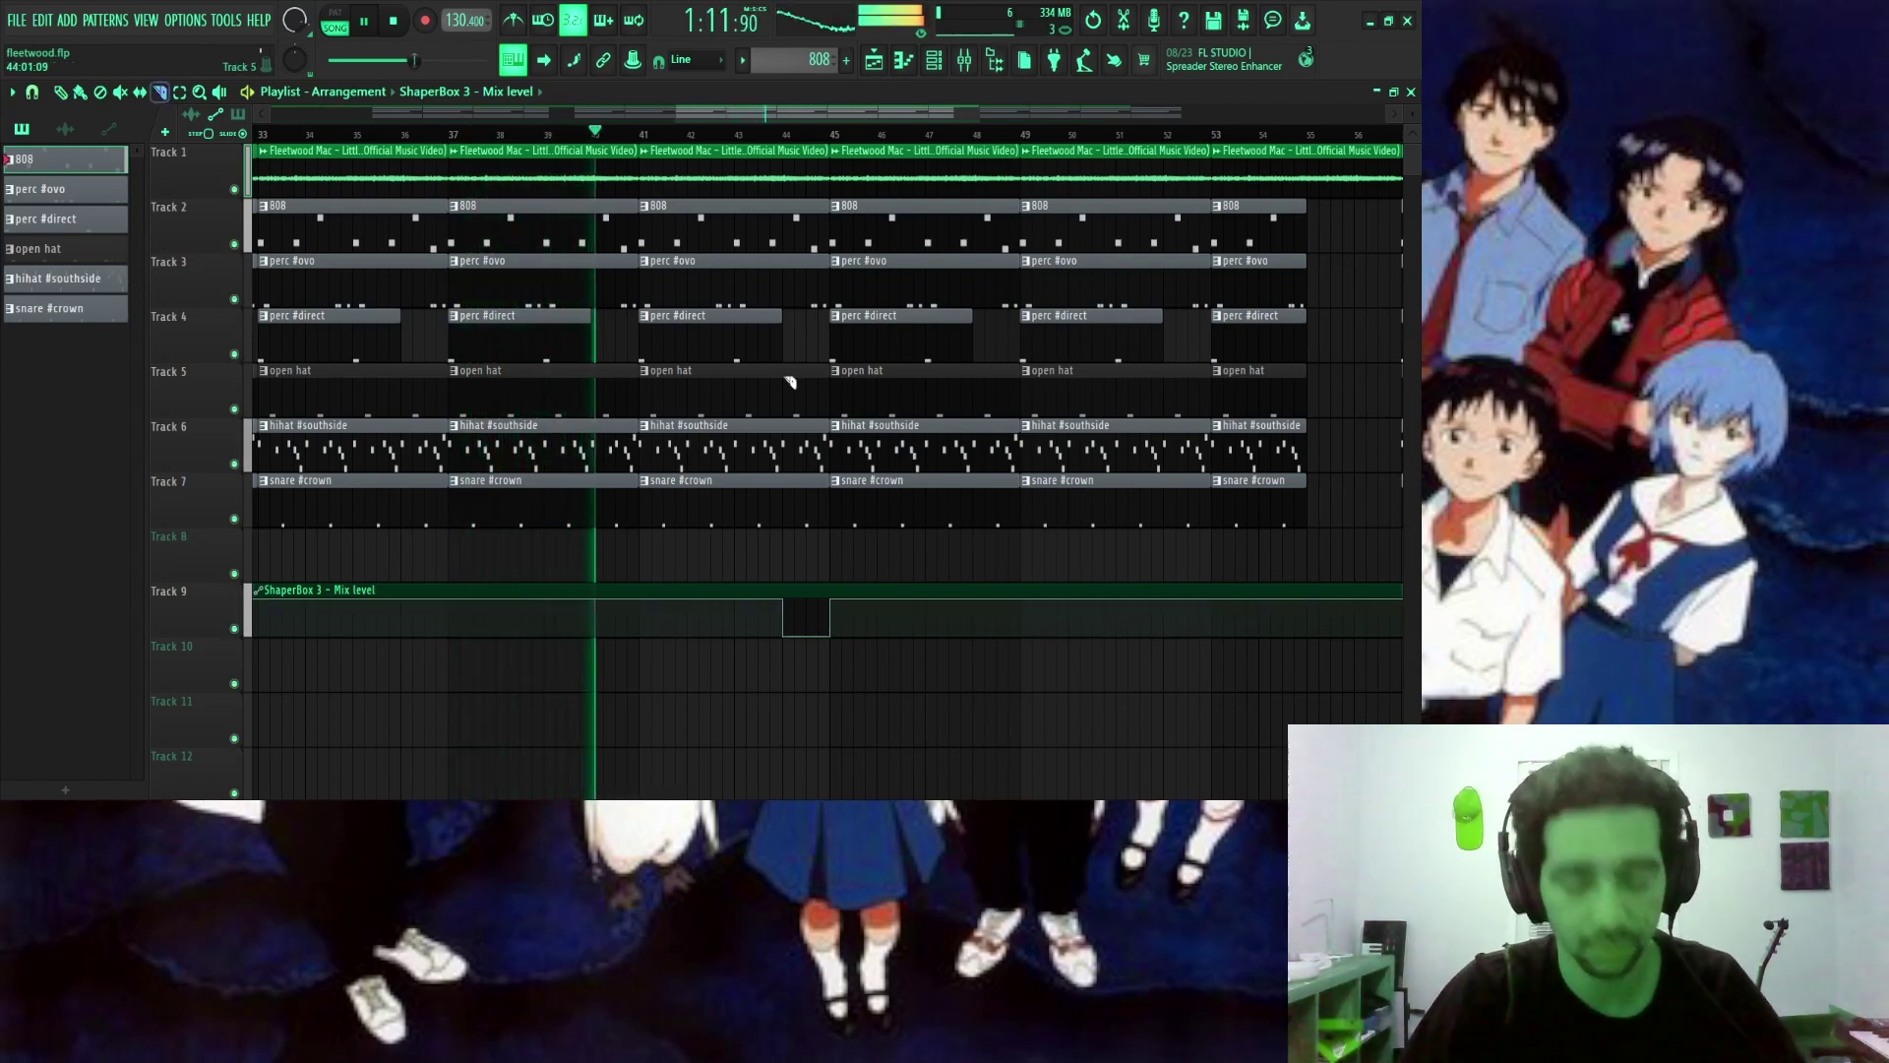
Slice the 808 and drum clips at bar 44 and delete the pieces up to bar 45.
left_click_drag(790, 249, 792, 248)
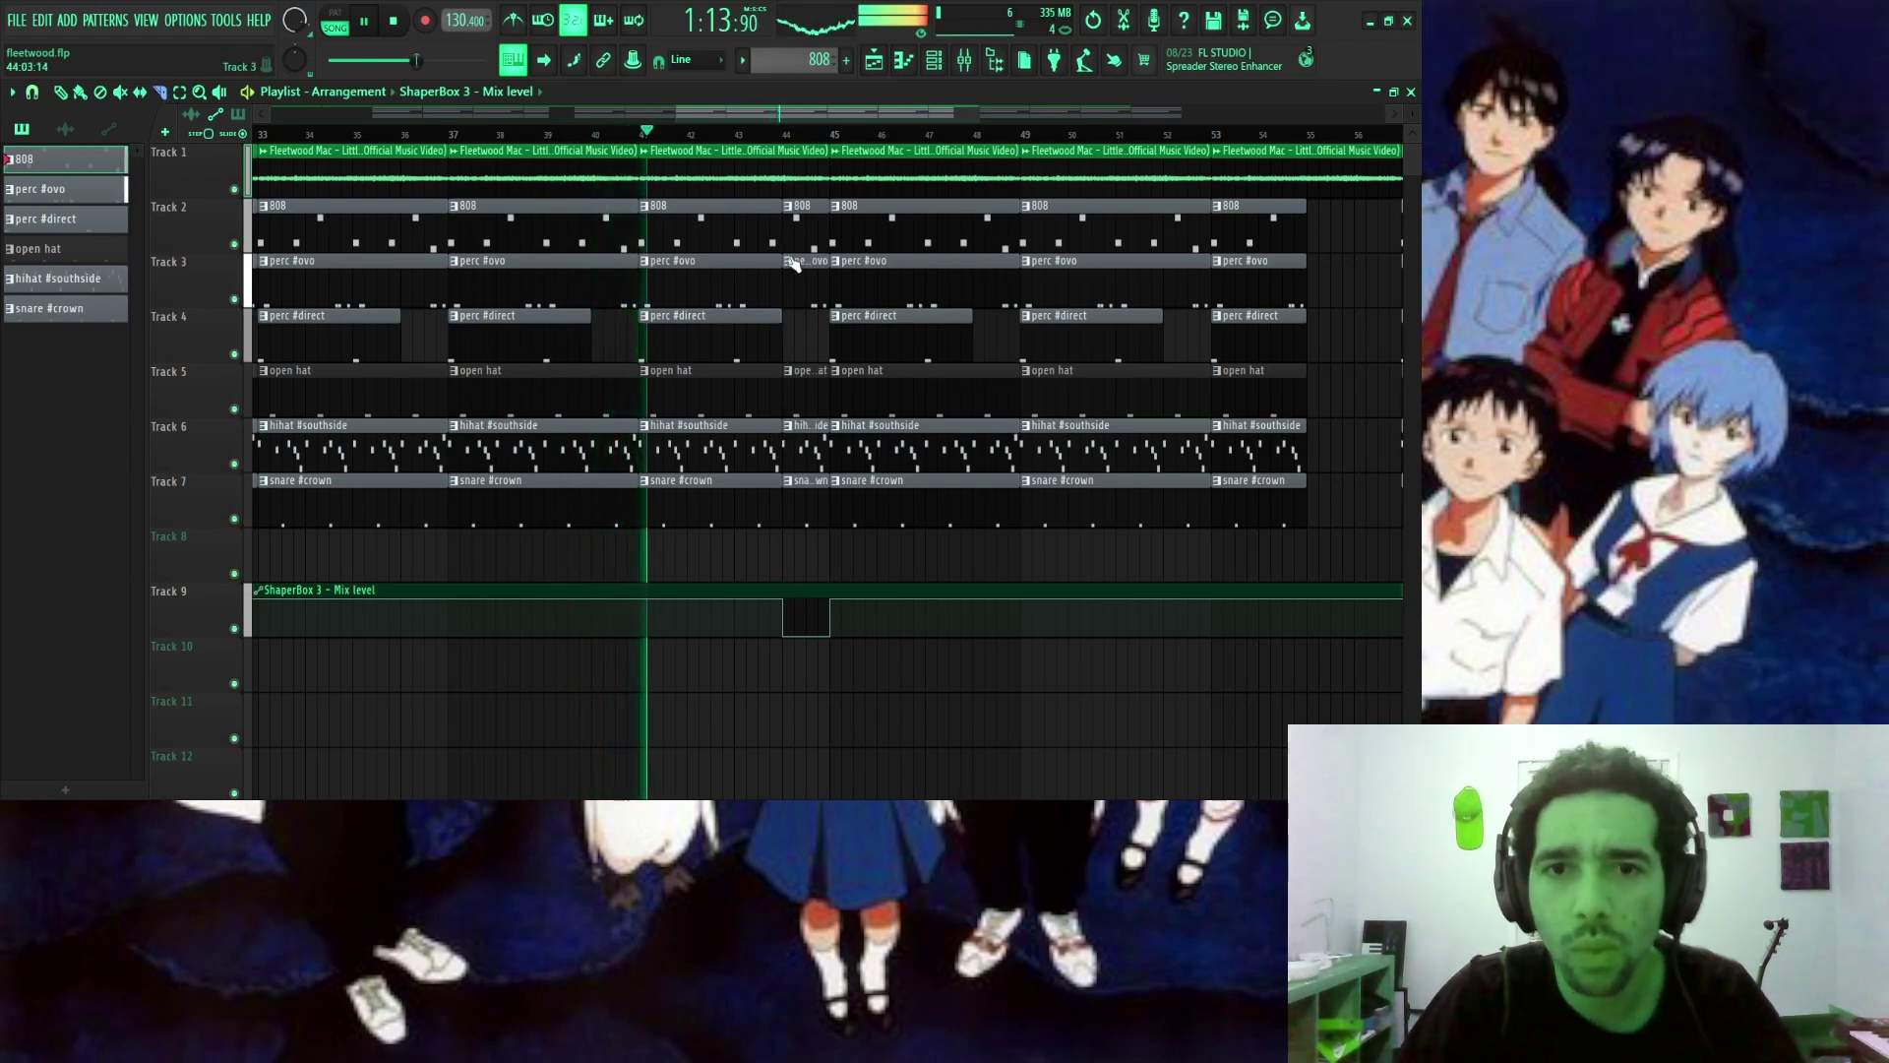
left_click_drag(804, 236, 810, 502)
key("Delete")
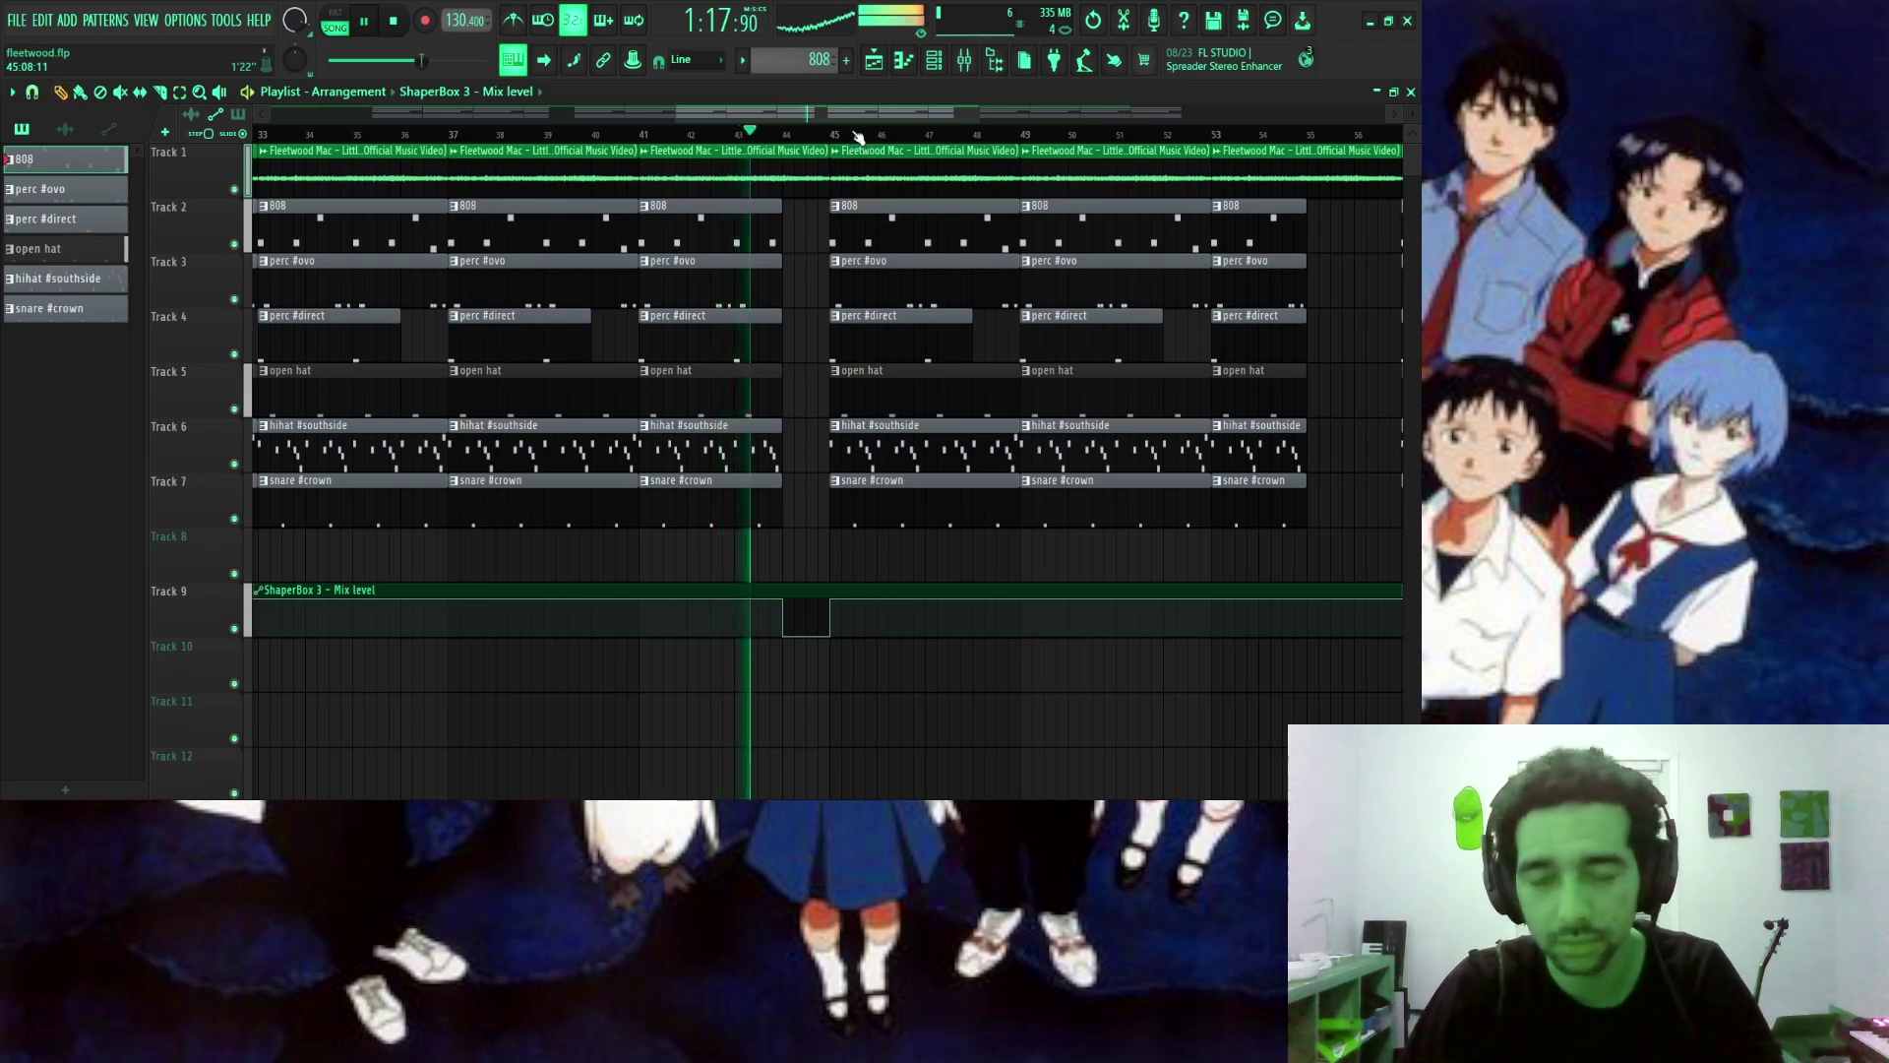
Delete all 808 and drum clips from bar 57 onward and move the mix-level automation's final drop to bar 57.
scroll(856, 137, "down", 3)
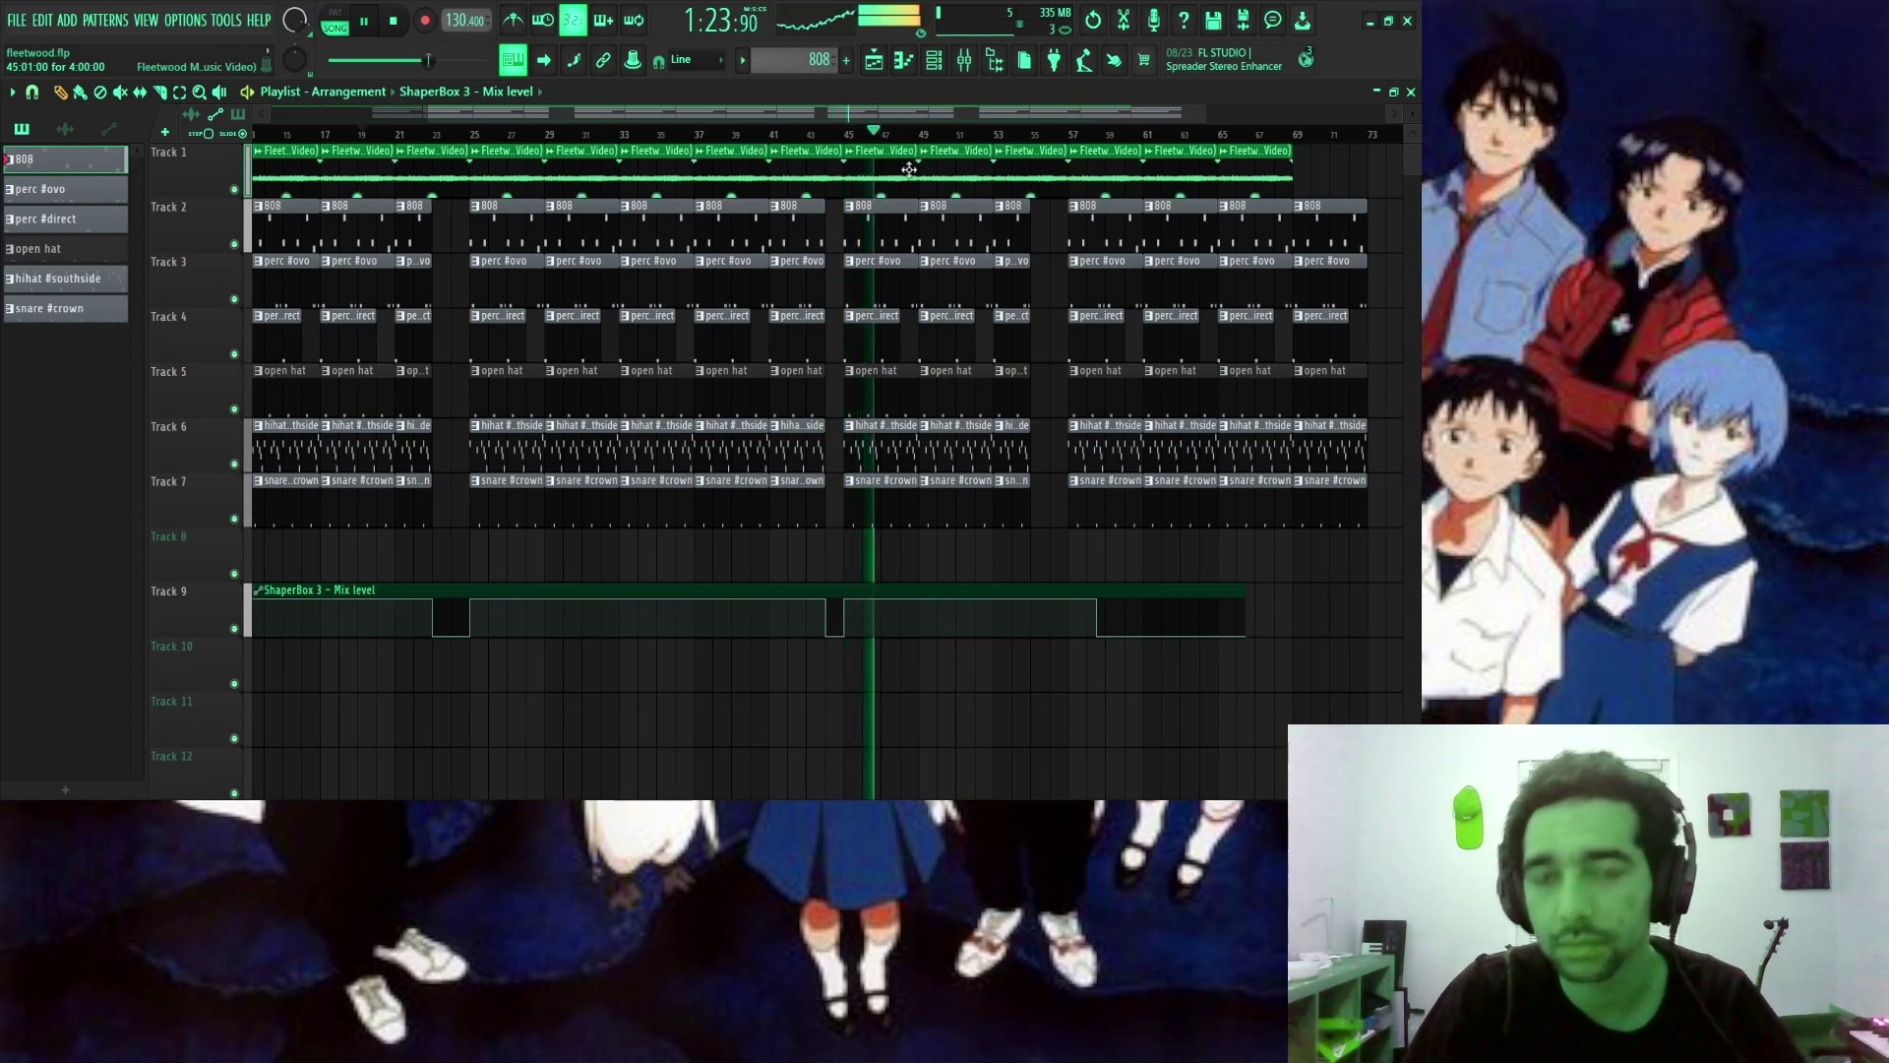
scroll(994, 335, "down", 1)
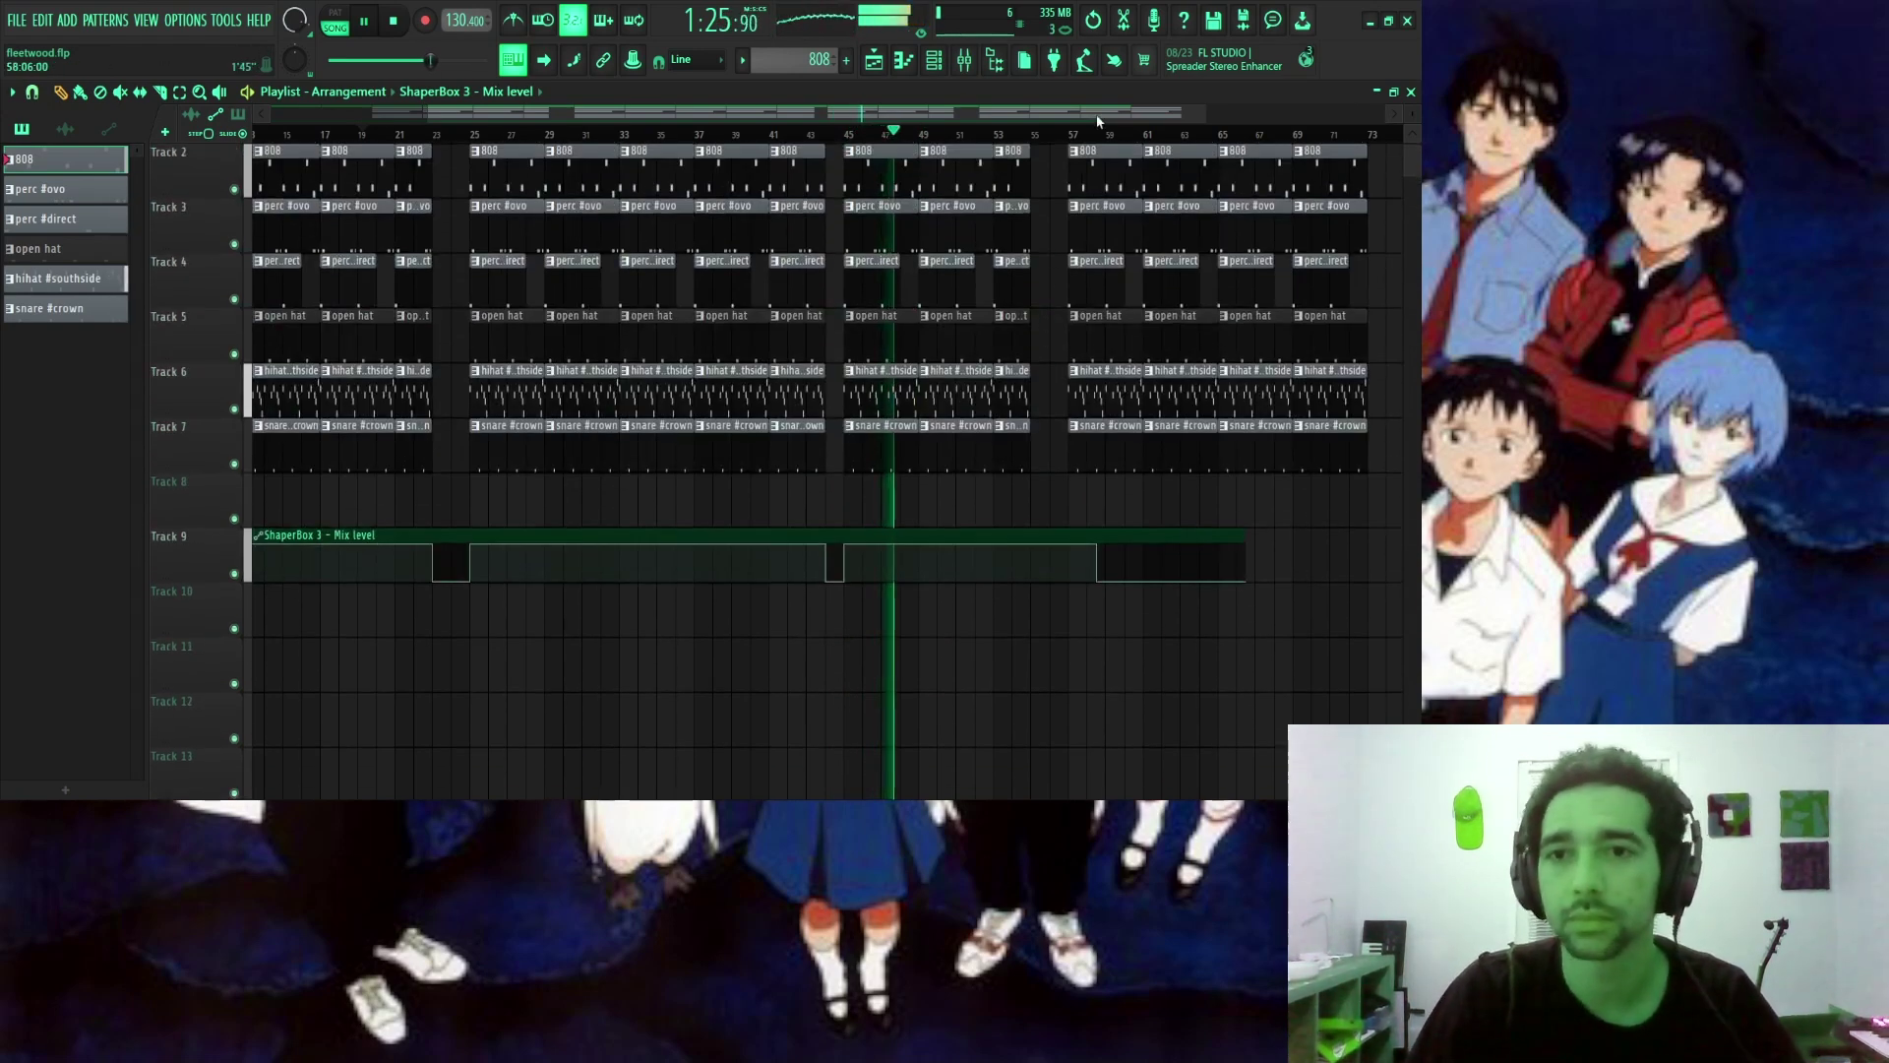
scroll(1123, 241, "up", 1)
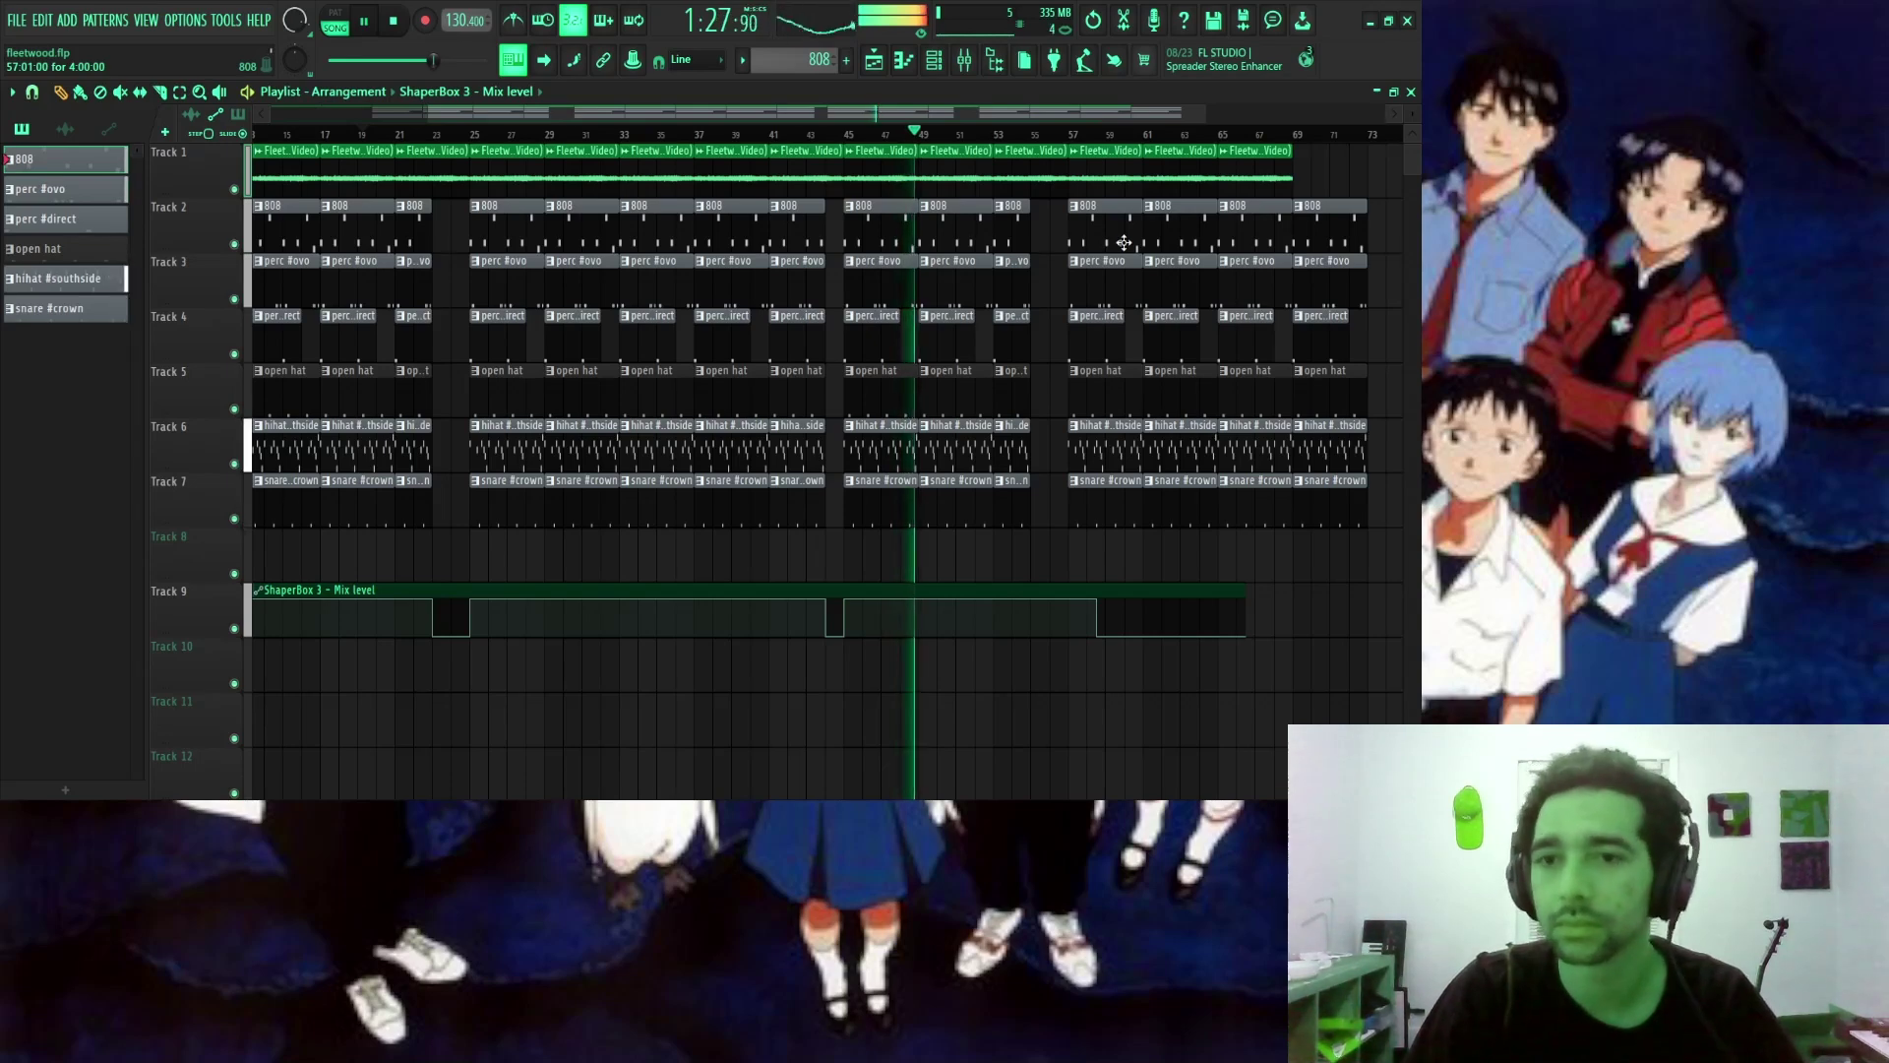
left_click_drag(1151, 114, 1234, 116)
scroll(1036, 224, "right", 5)
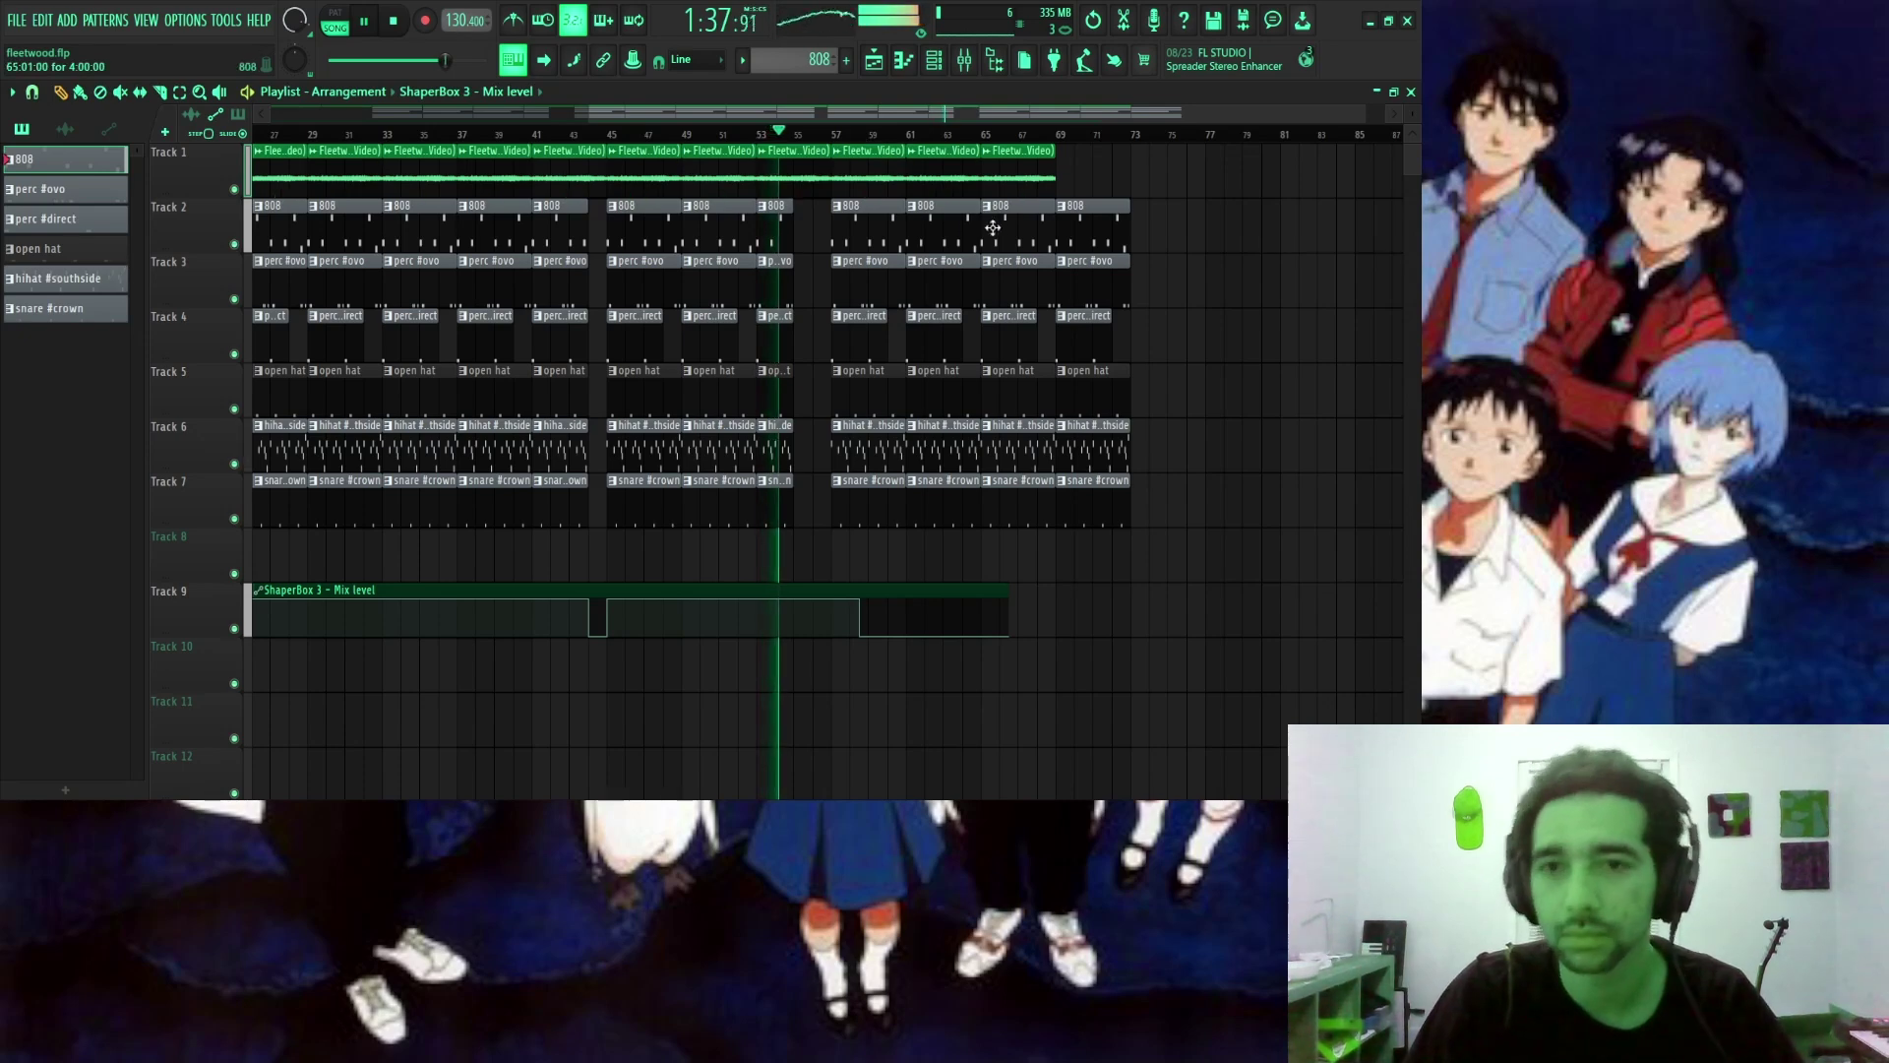
mouse_move(939, 234)
left_mouse_down()
mouse_move(957, 536)
mouse_move(1017, 425)
mouse_move(1016, 278)
mouse_move(1048, 236)
mouse_move(1087, 243)
mouse_move(1072, 511)
mouse_move(910, 522)
mouse_move(829, 353)
mouse_move(856, 241)
left_mouse_up()
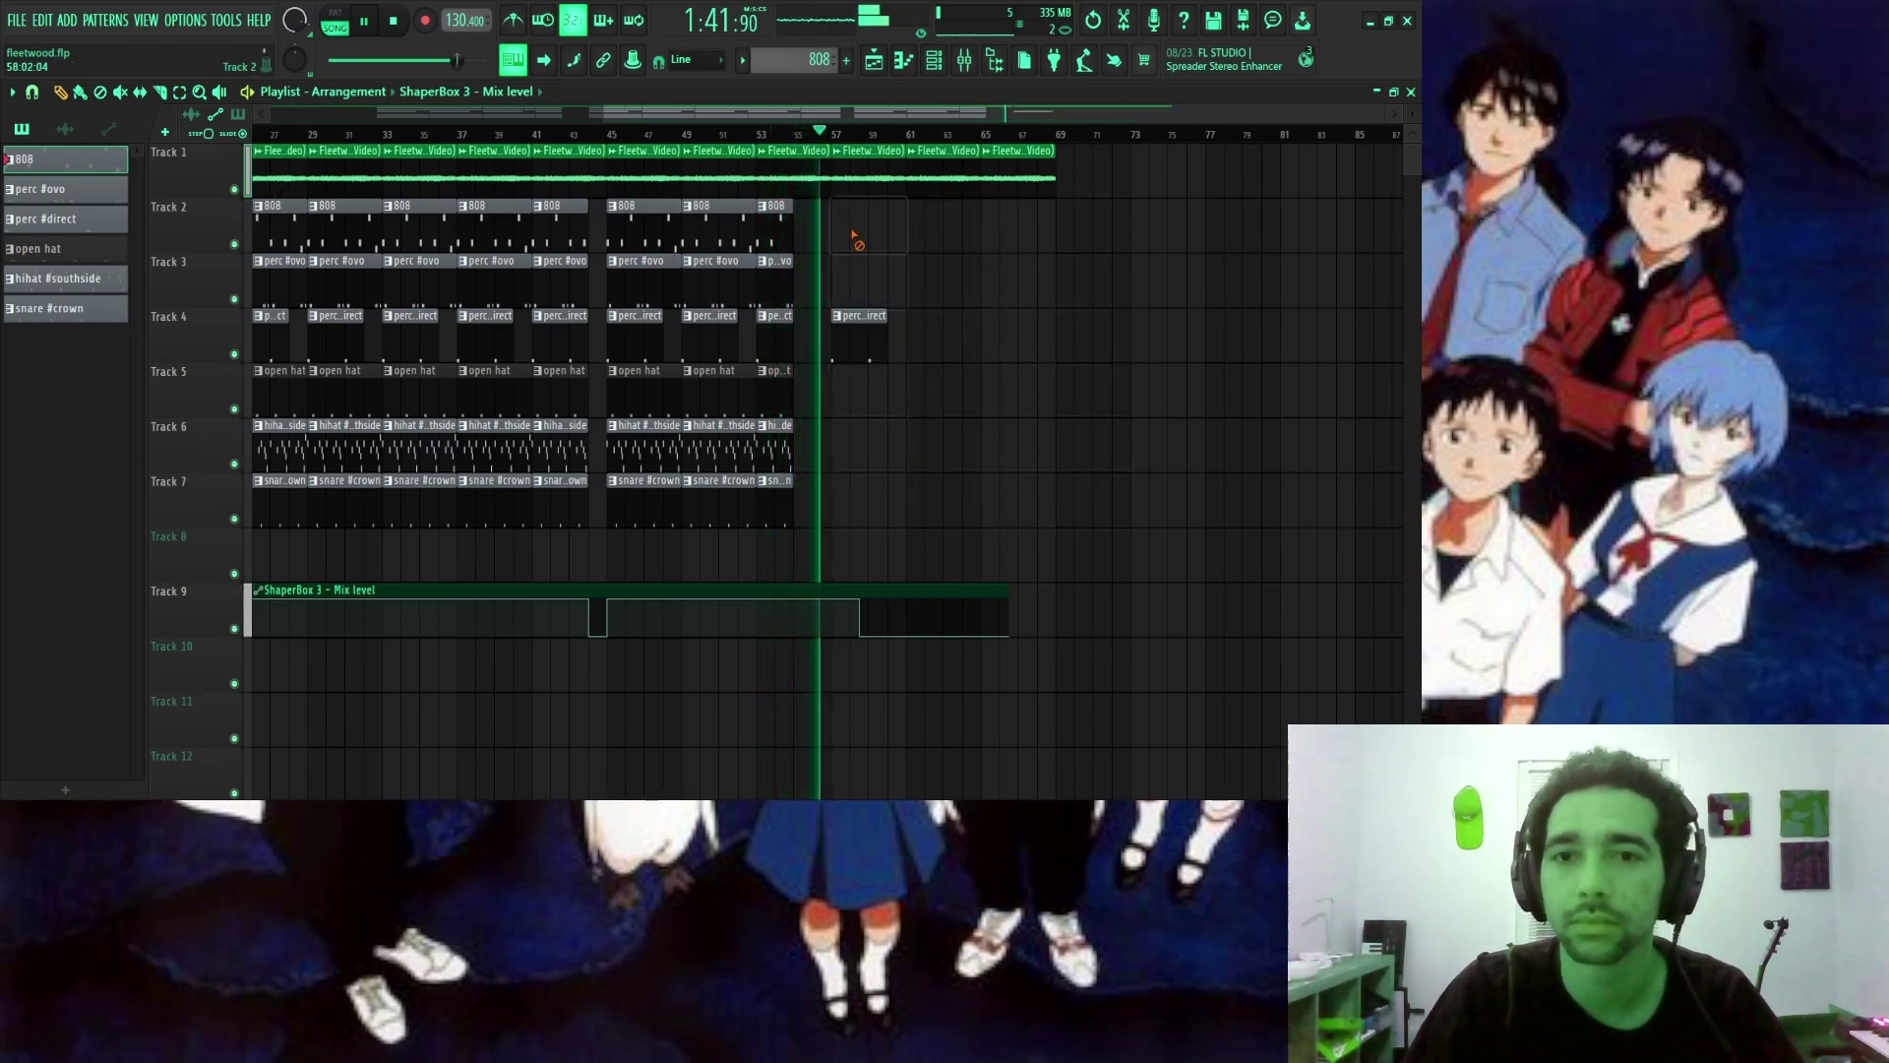
left_click_drag(953, 279, 856, 328)
Replace the shortened 808 and drum clips at bar 53 with full-length duplicates ending at bar 57.
key("space")
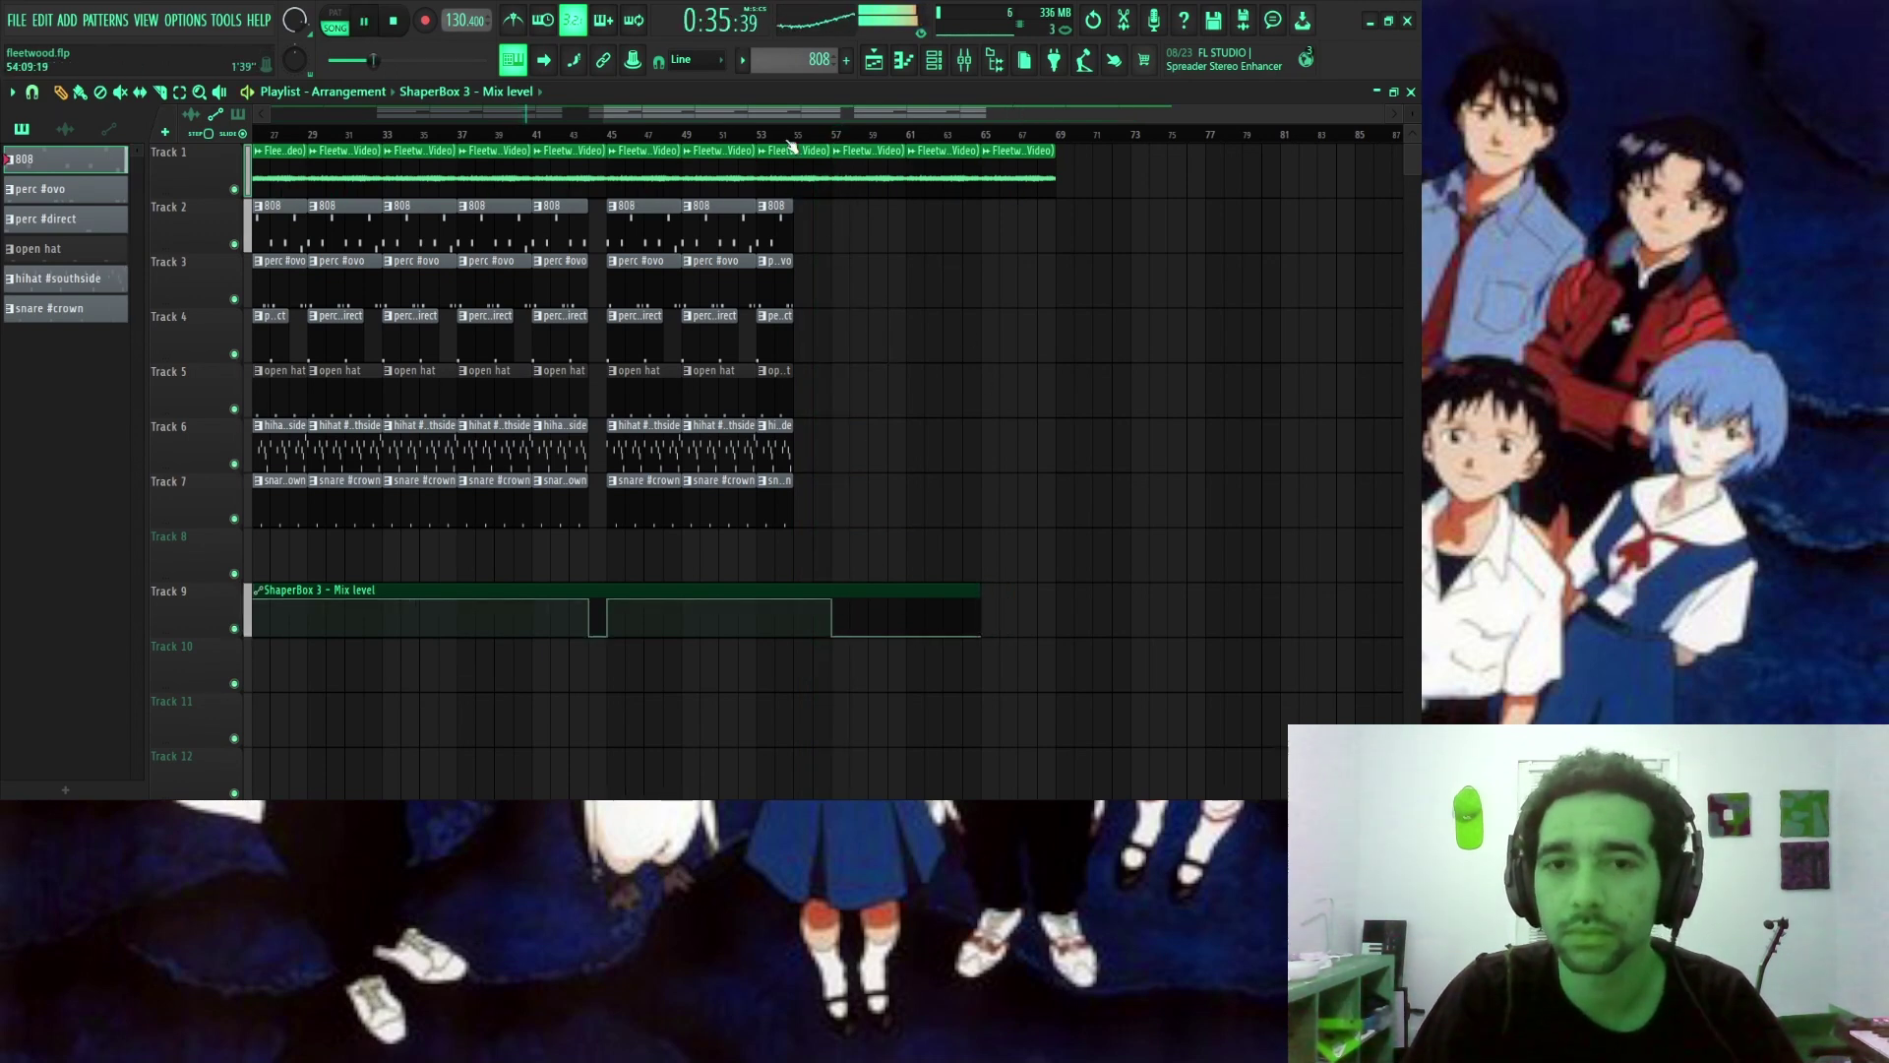
key("space")
left_click(802, 346)
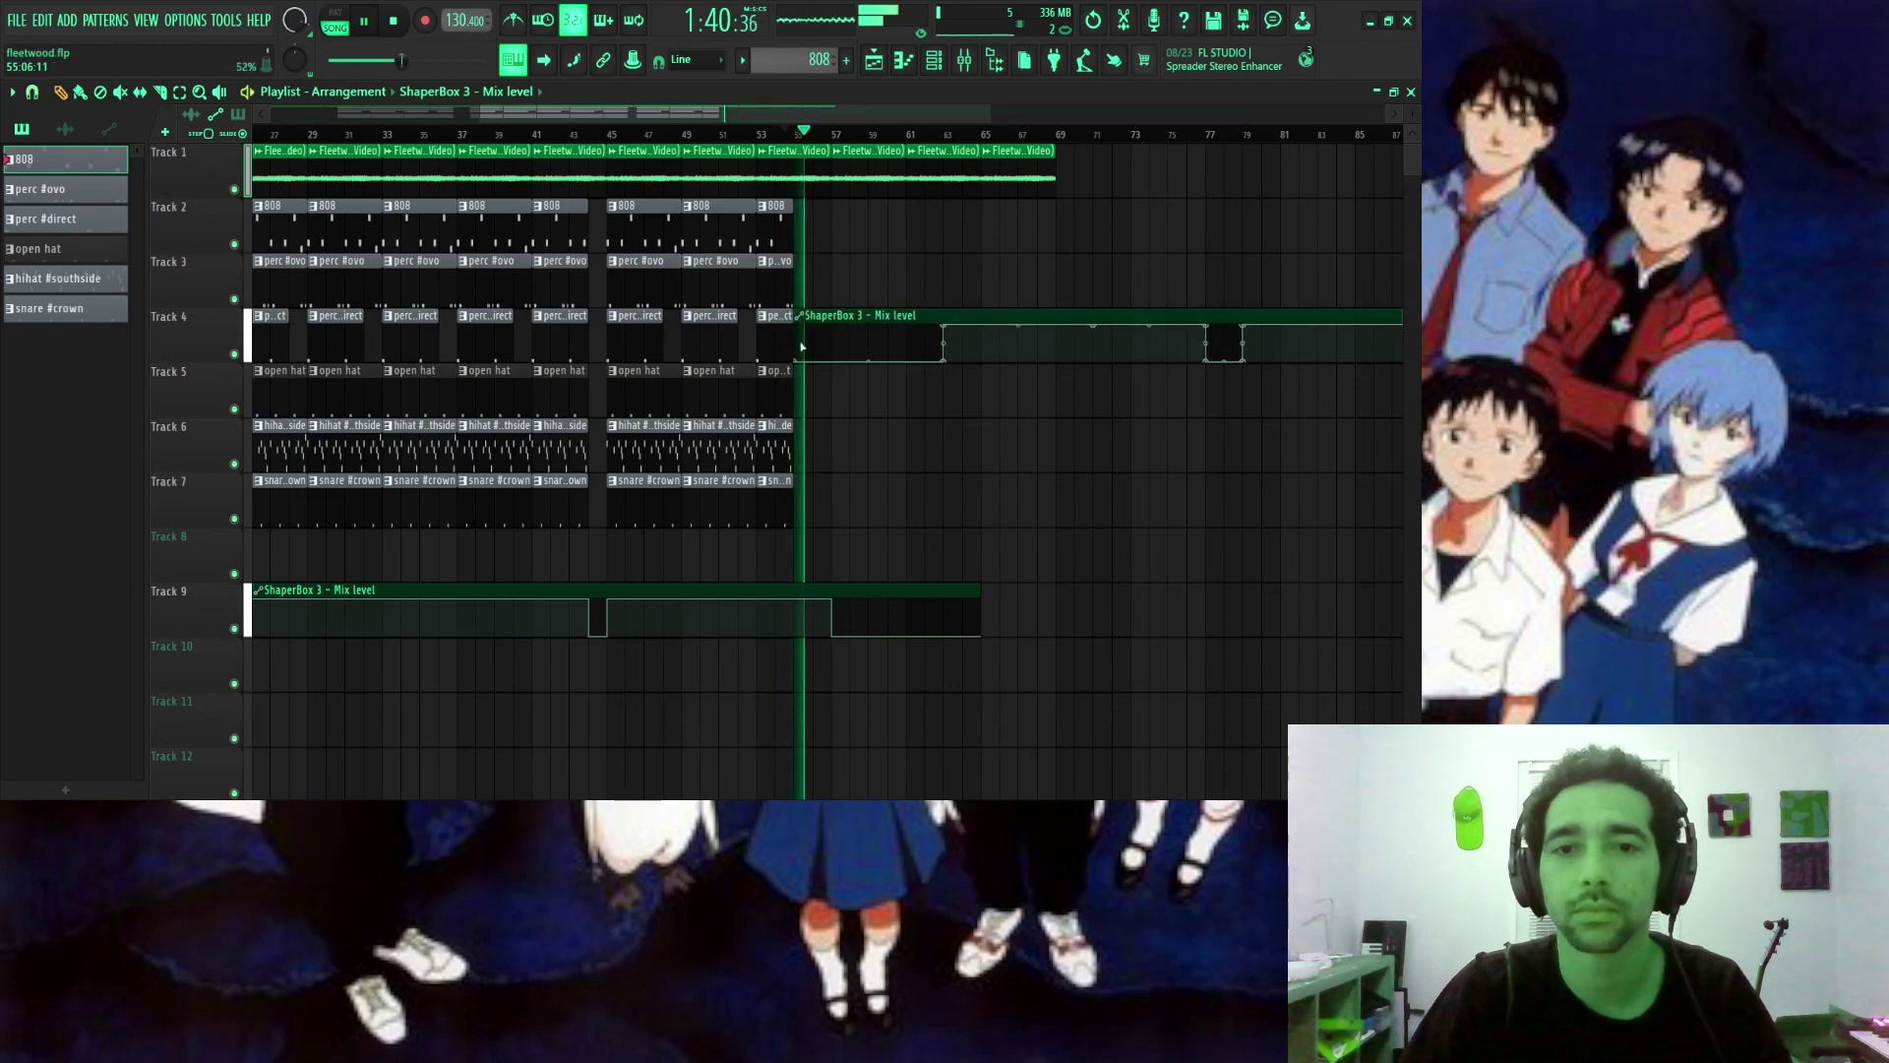
right_click(802, 345)
left_click_drag(818, 242, 607, 528)
right_click(877, 274)
key("Delete")
key("ctrl+b")
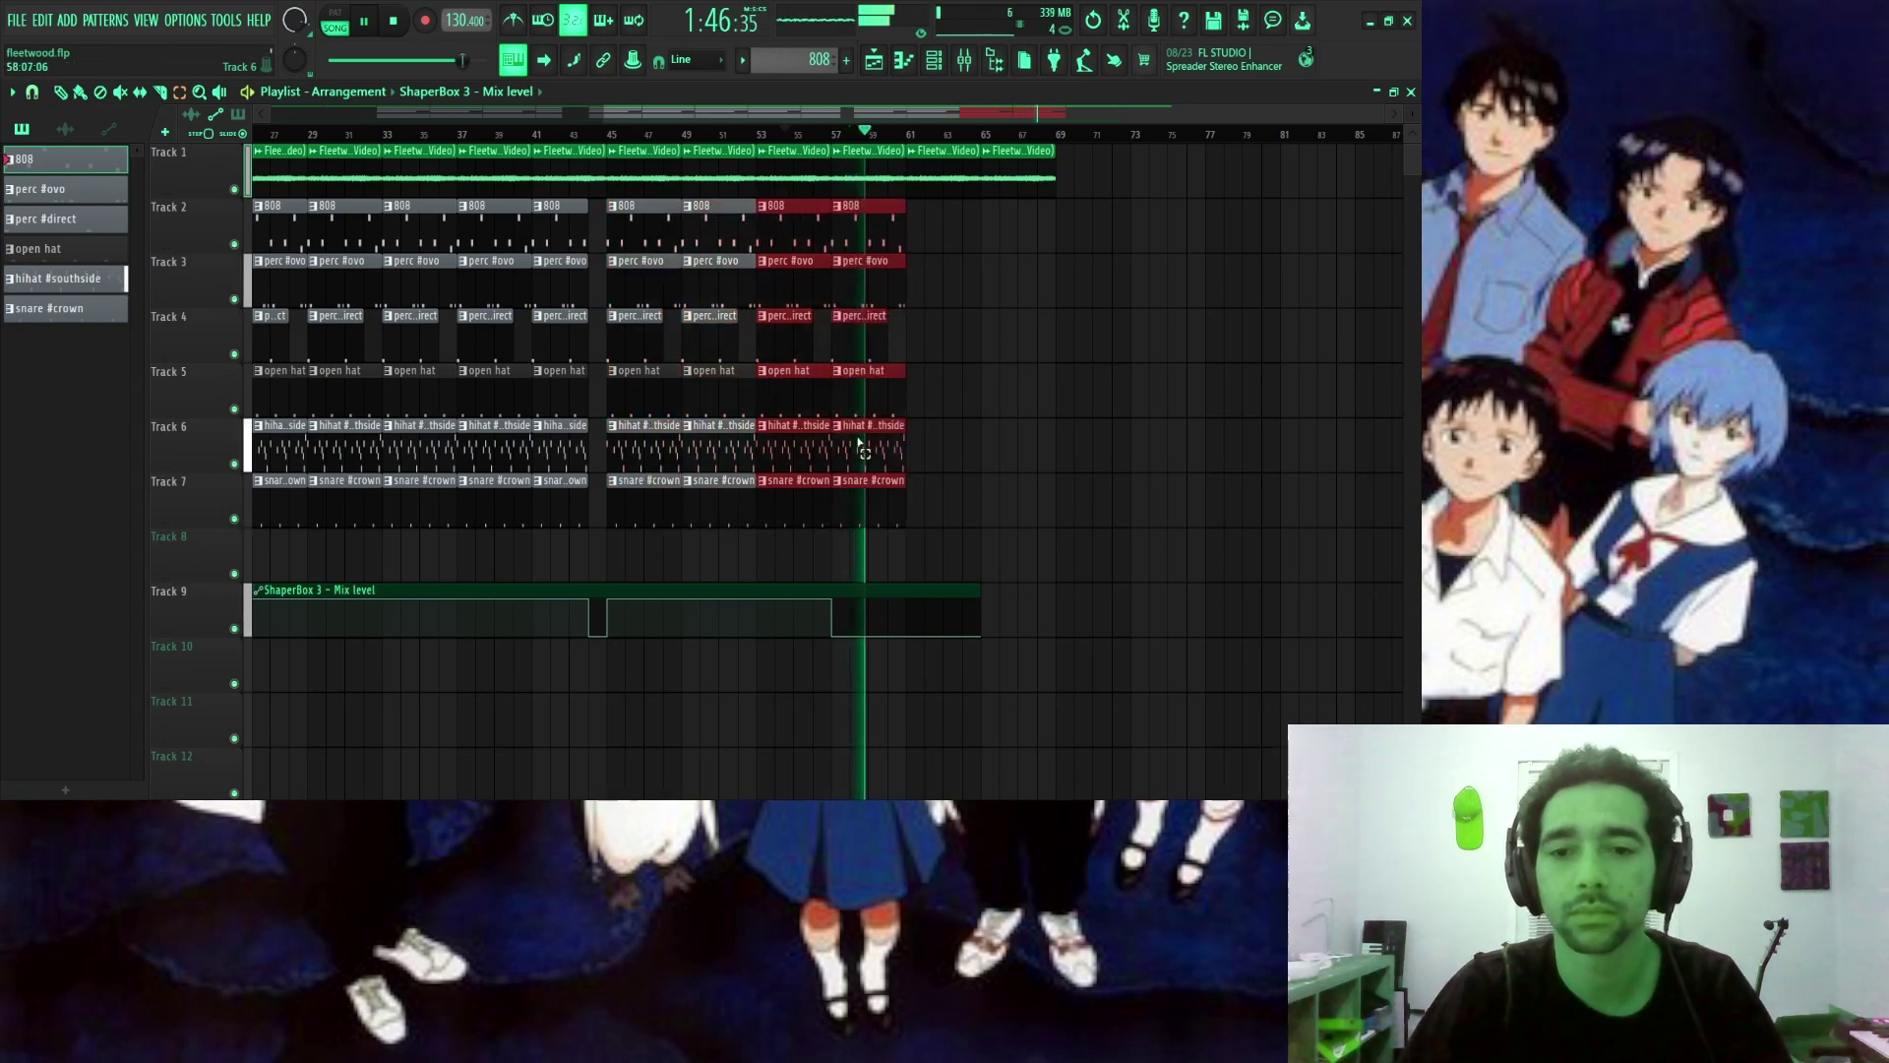
right_click(868, 225)
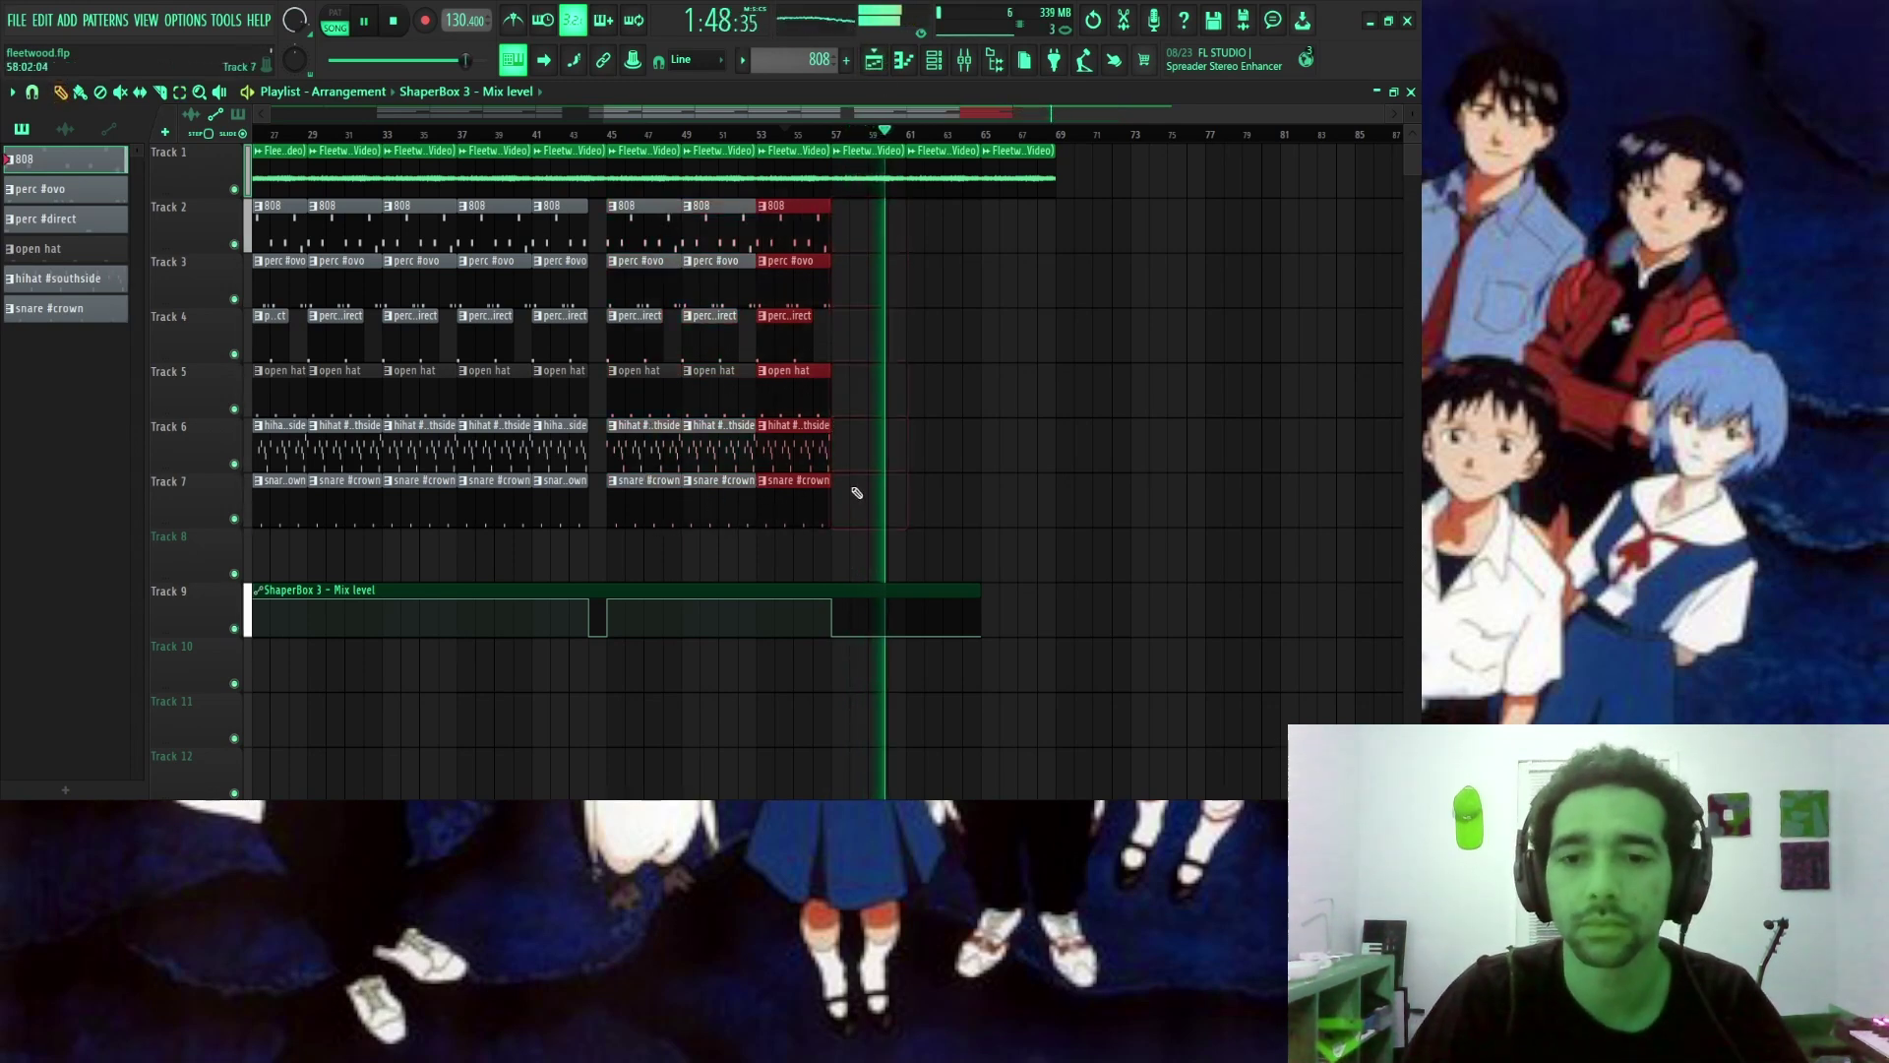
Delete the last sample clip on Track 1 so the sample ends at bar 65, and play the song from the start.
left_click(1031, 182)
key("Delete")
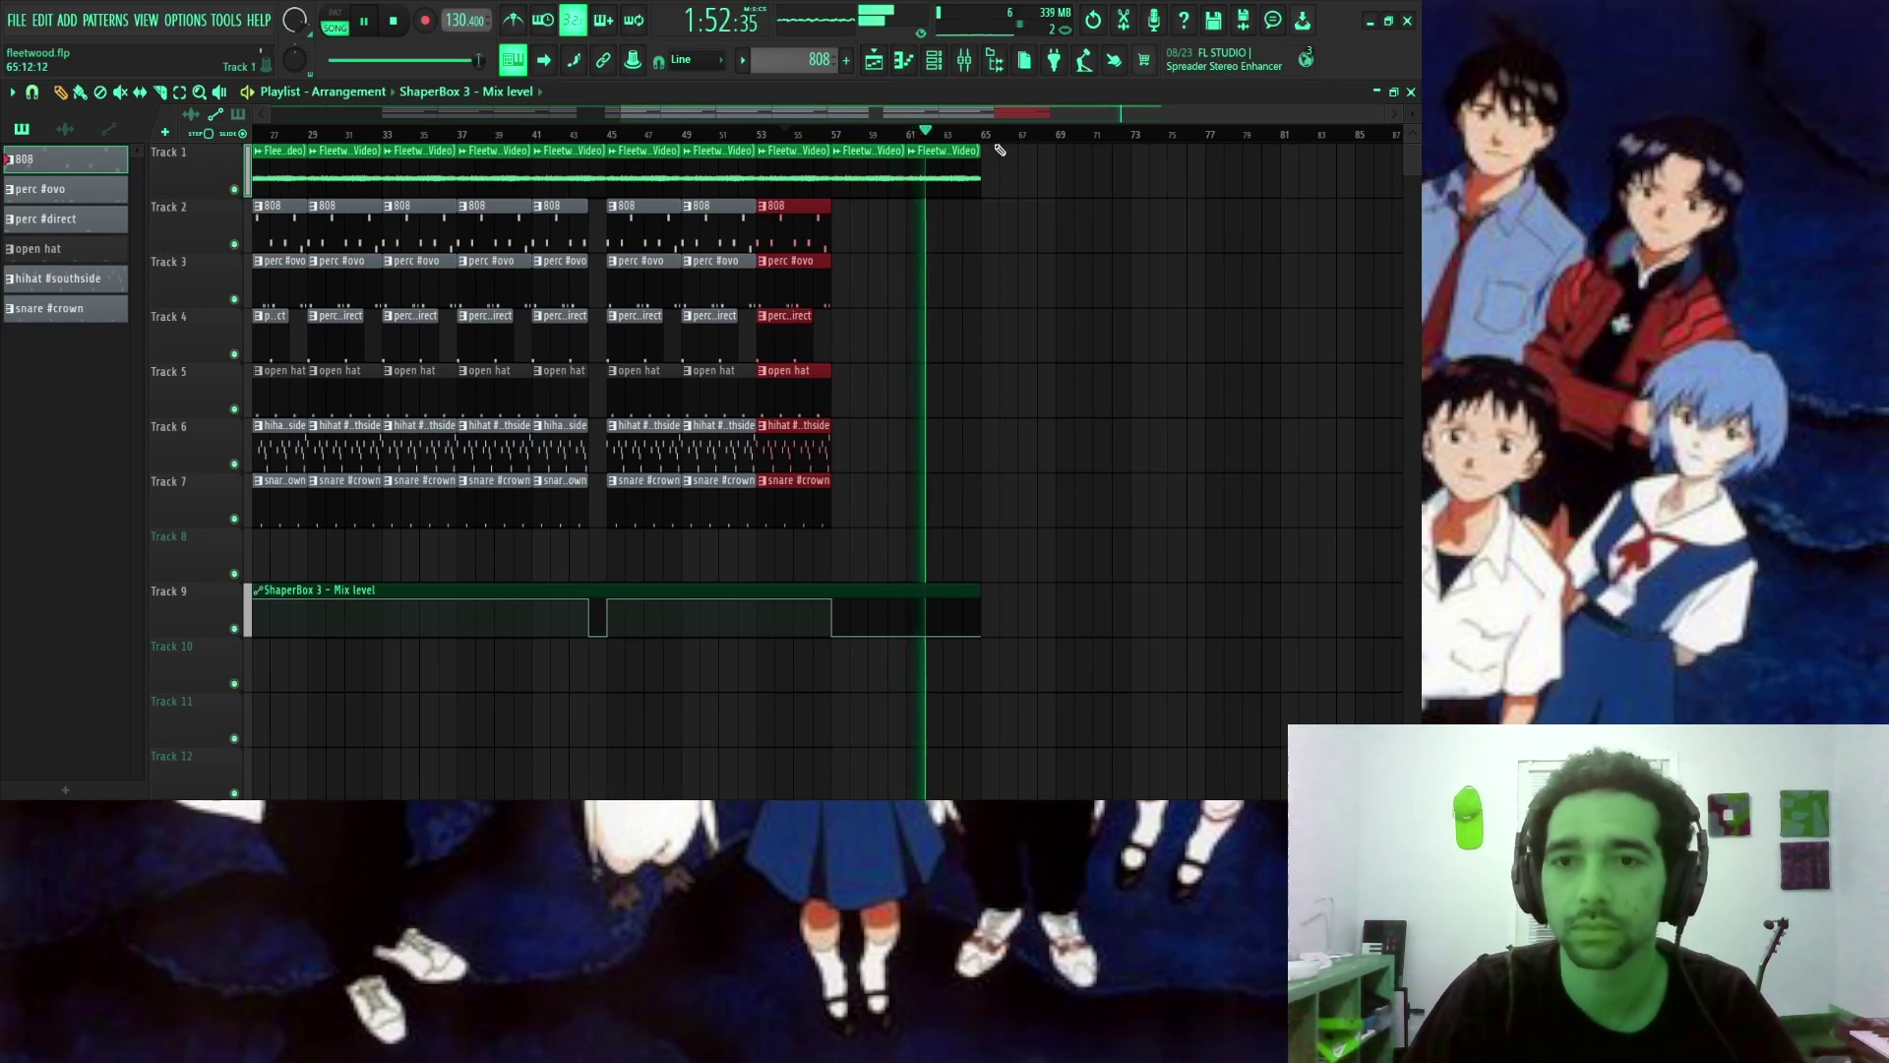
scroll(1005, 355, "down", 3)
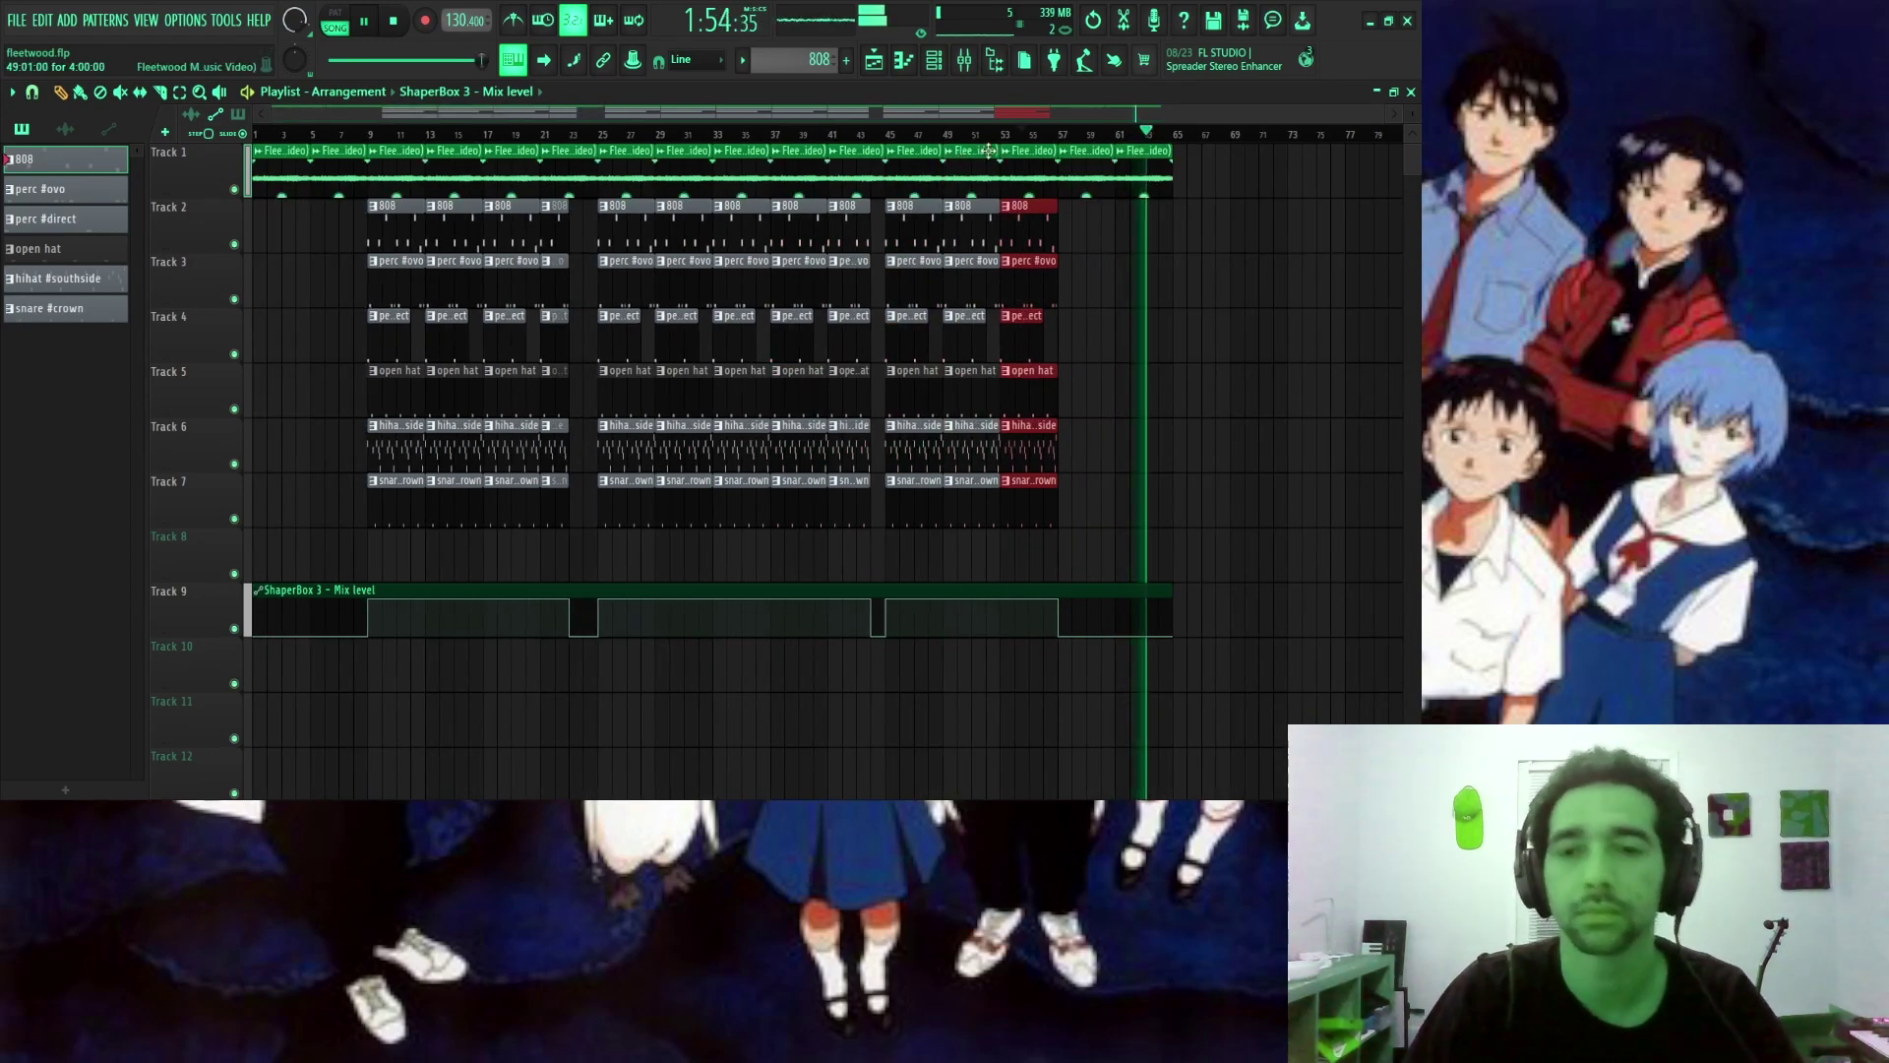
left_click(964, 61)
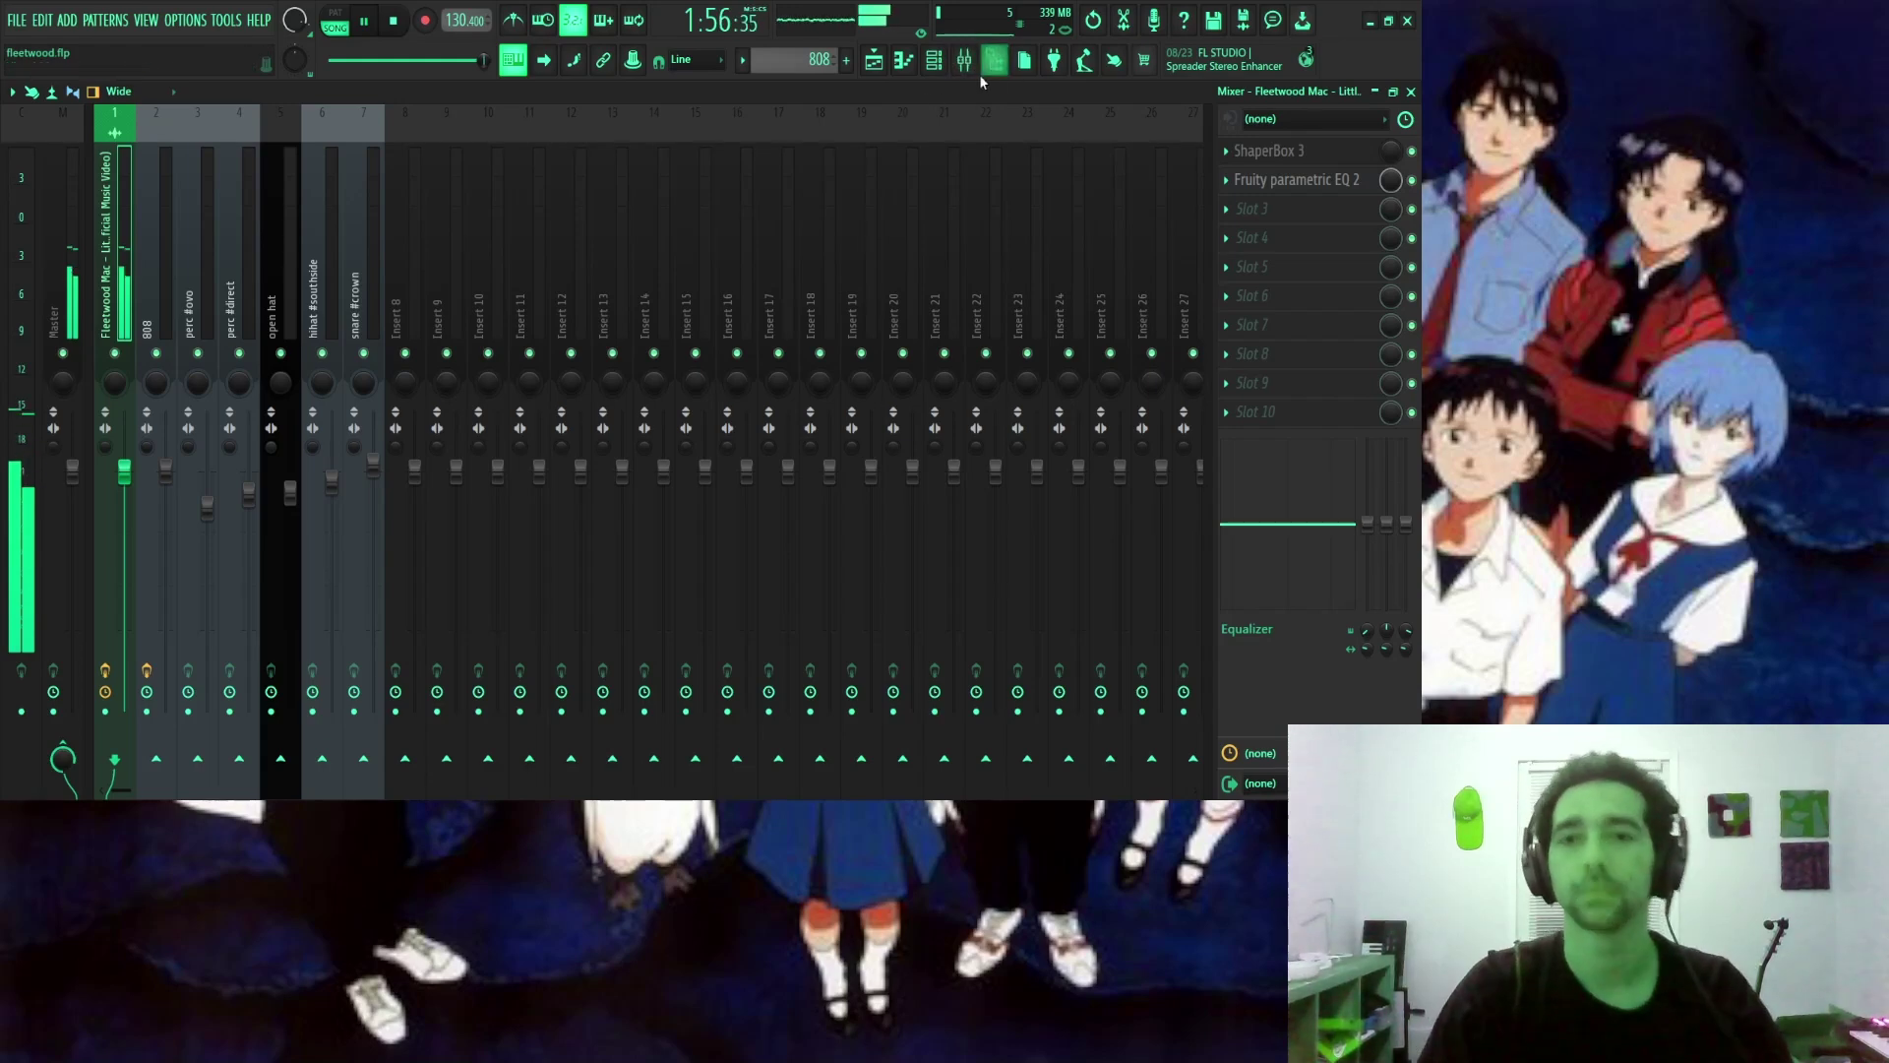
left_click(973, 69)
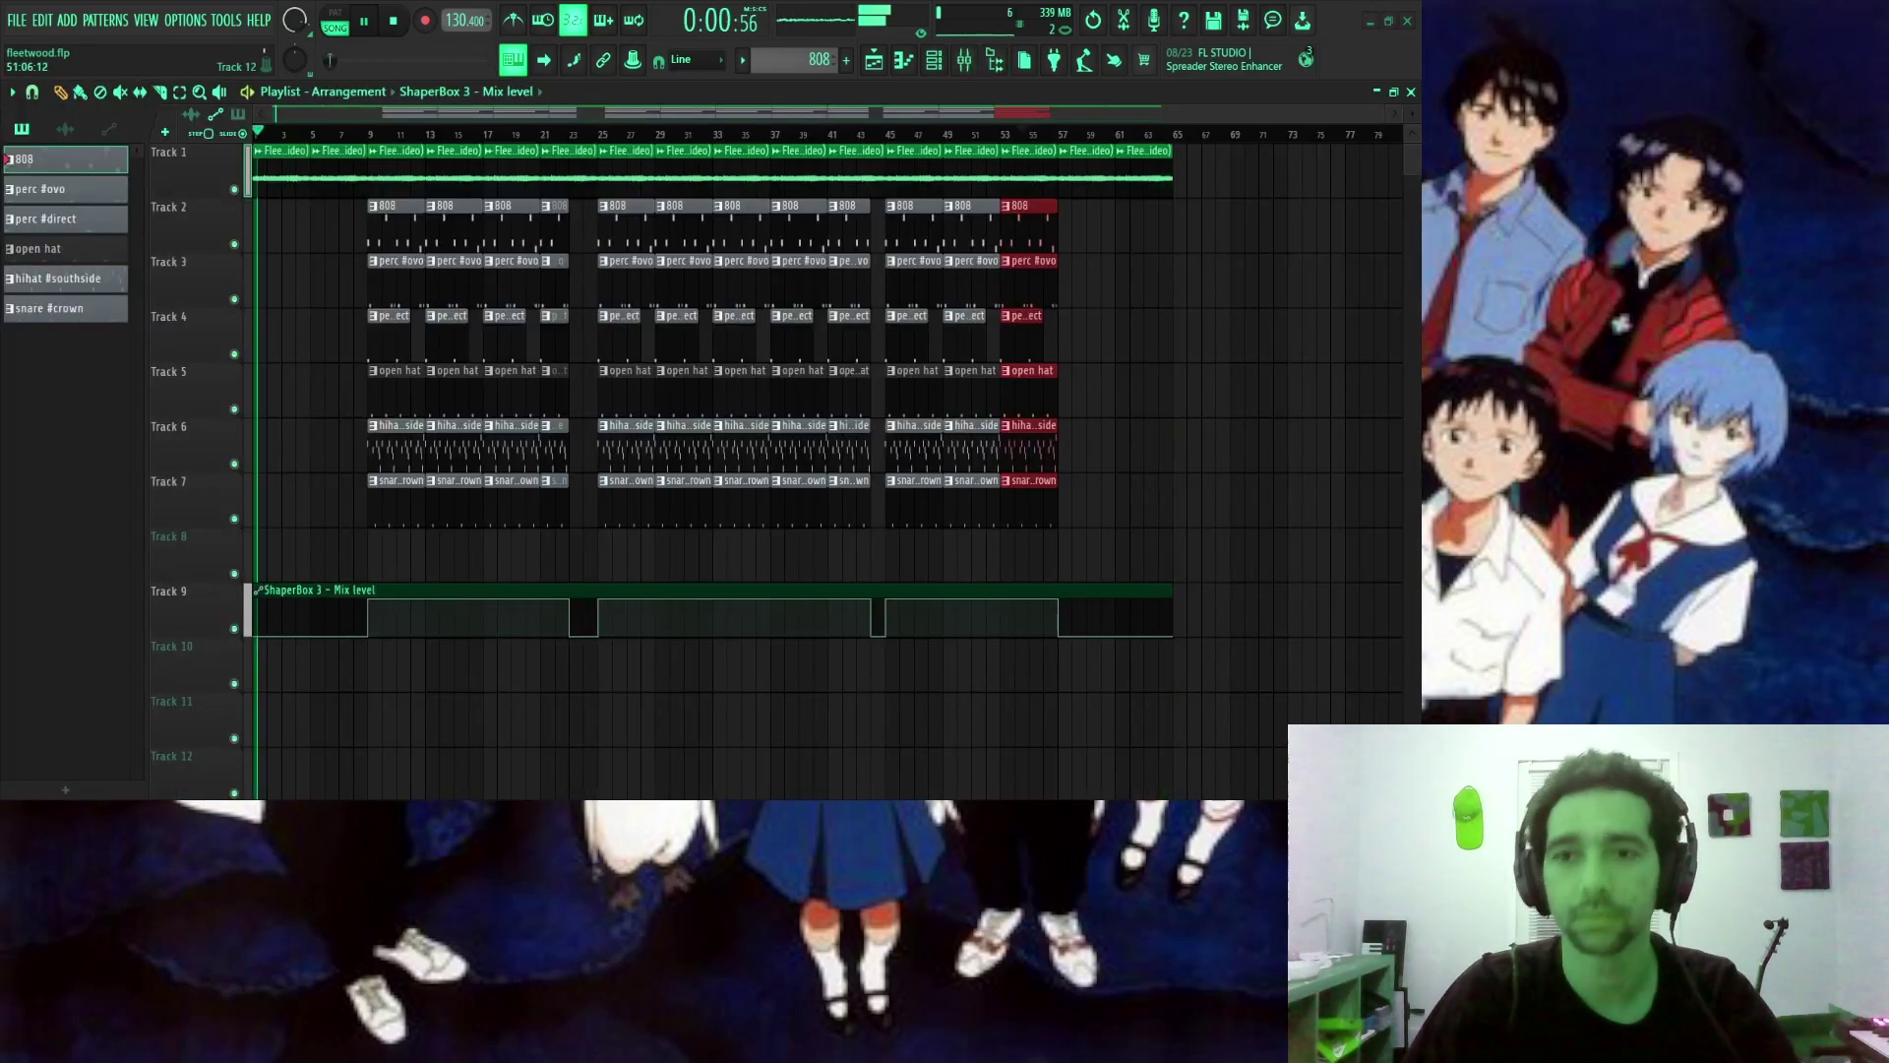